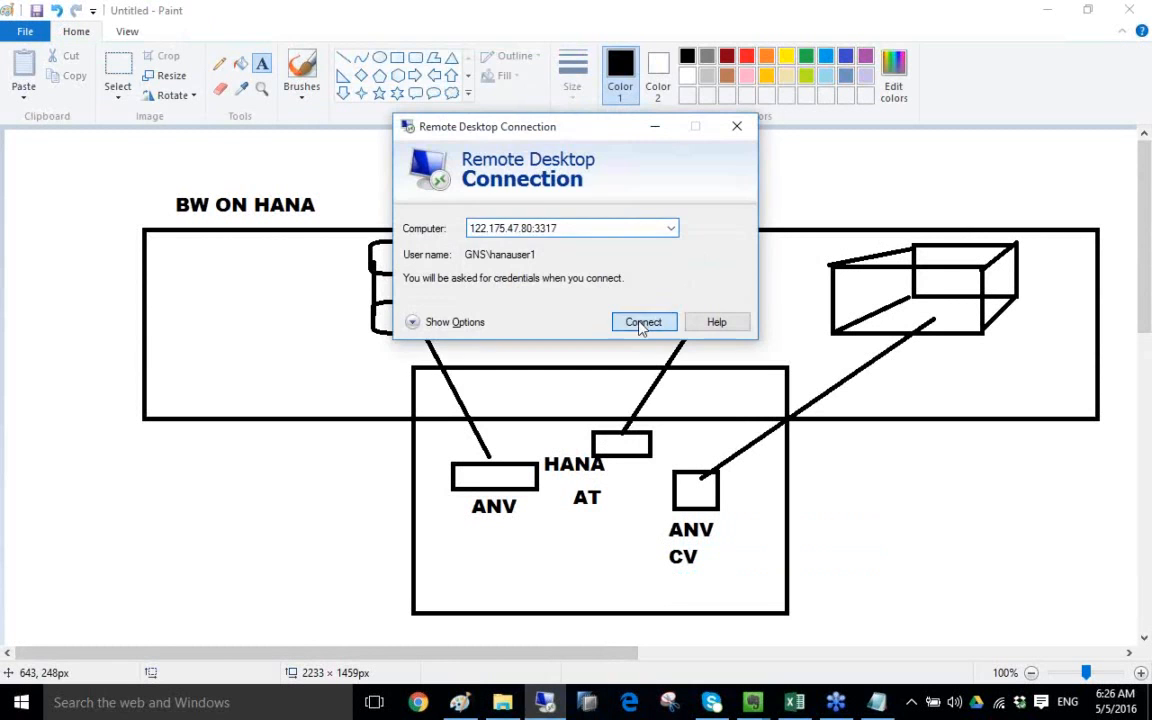
- Sign in to the remote Windows Server with Caps Lock off and the account password, then open Start
click(641, 323)
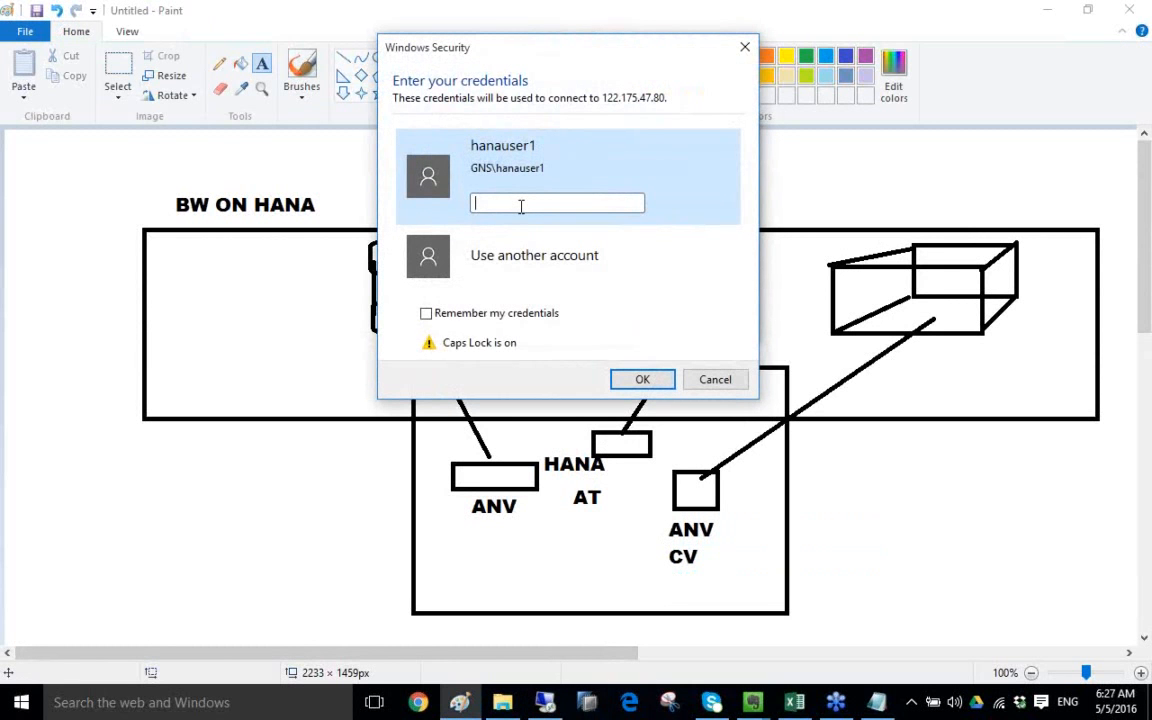
key(Caps_Lock)
text(••••••••••)
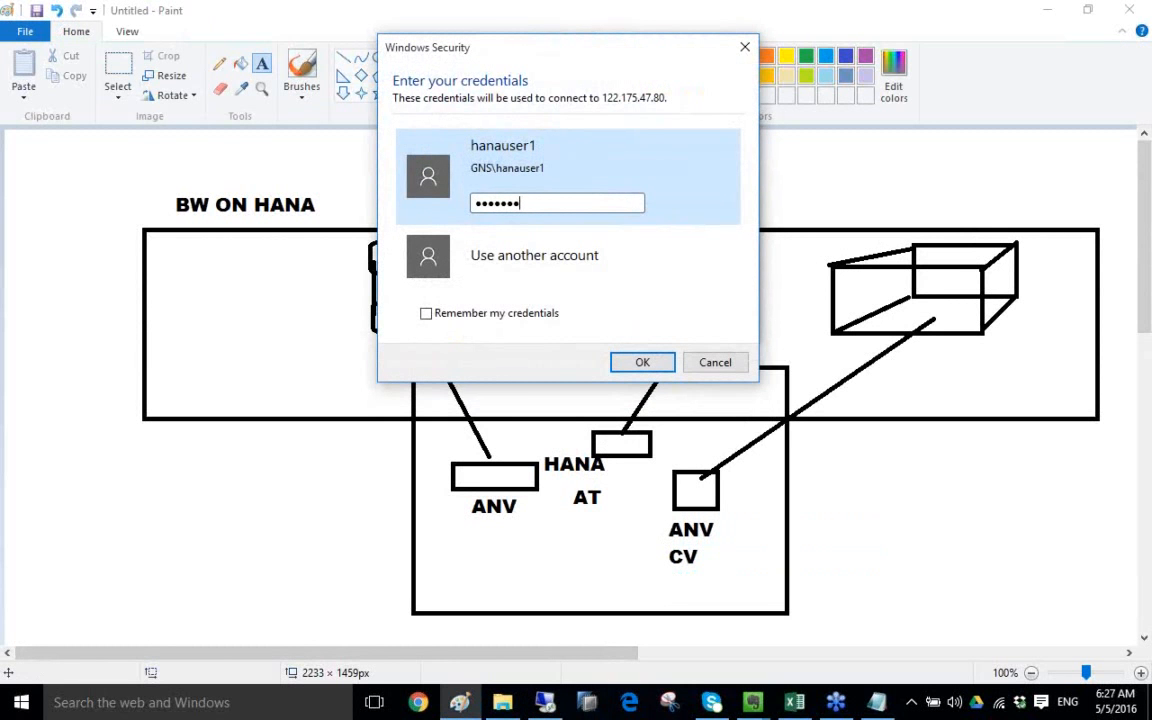
key(Return)
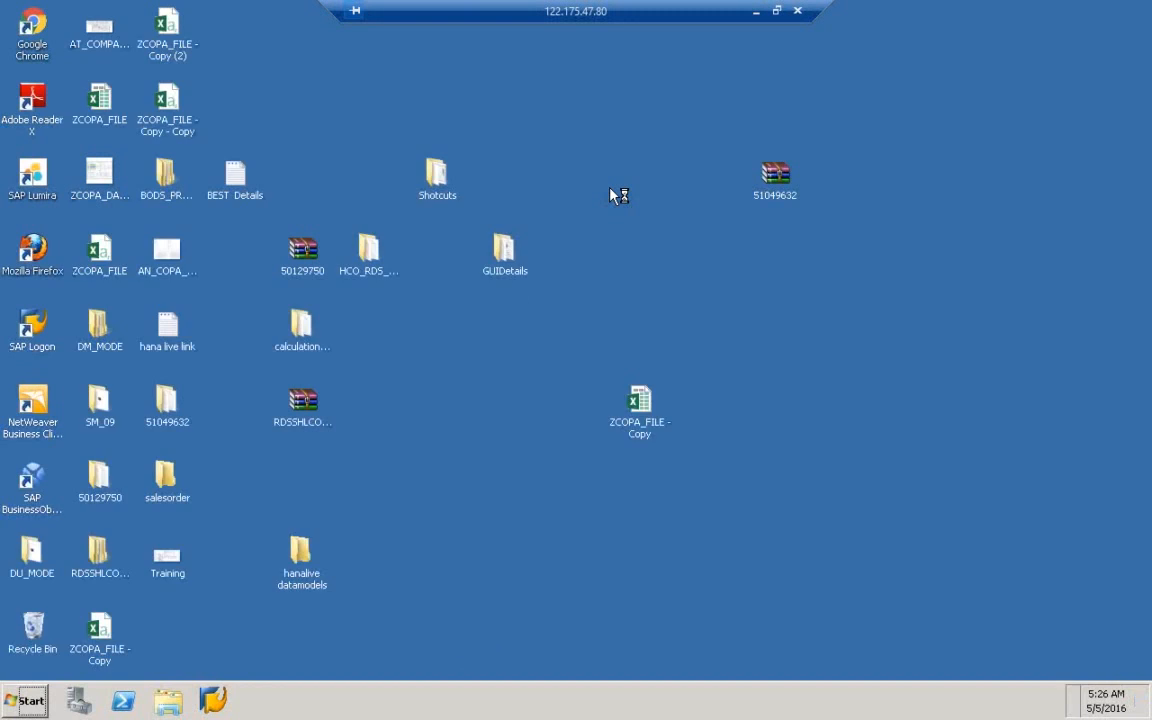
click(24, 706)
- Launch SAP HANA Studio and the SAP Logon program
click(50, 328)
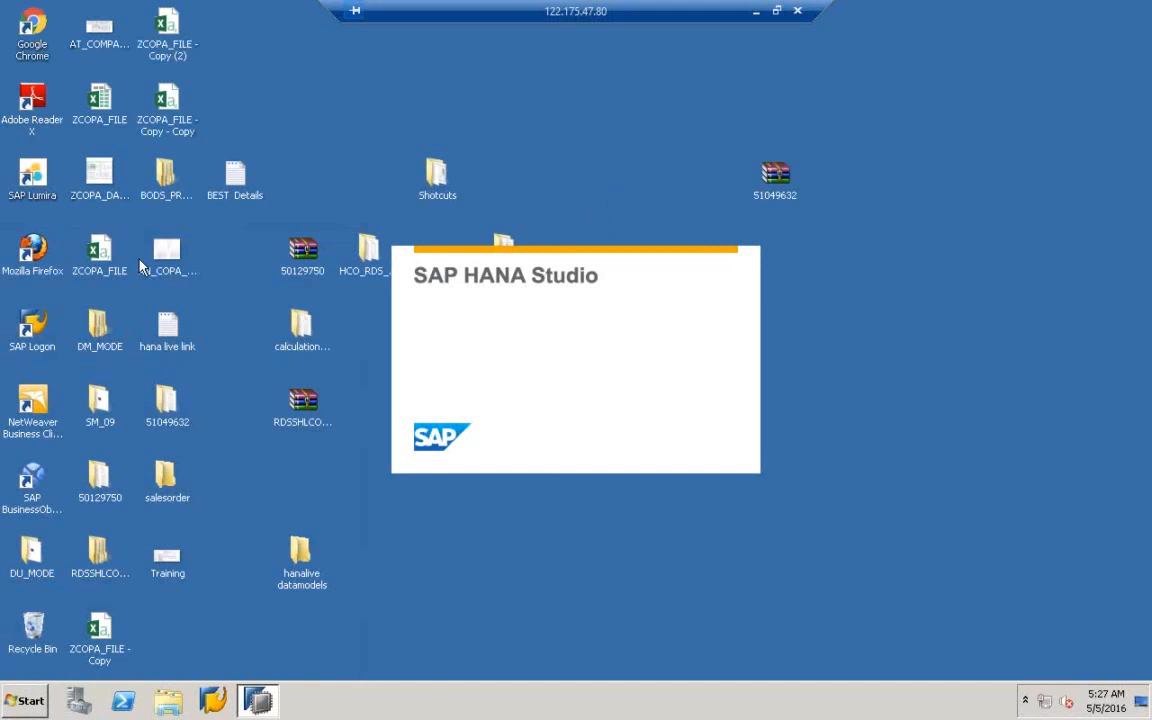
click(42, 350)
double_click(42, 350)
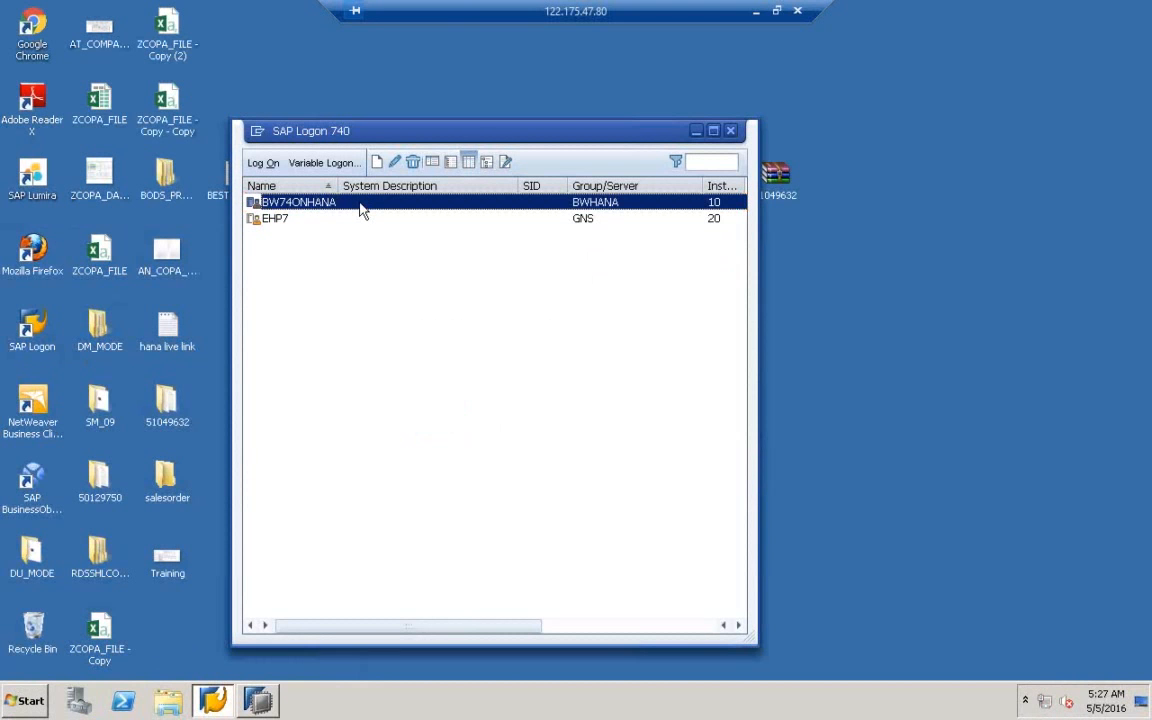
- Log on to BW74ONHANA with the saved user name and the account password
double_click(362, 204)
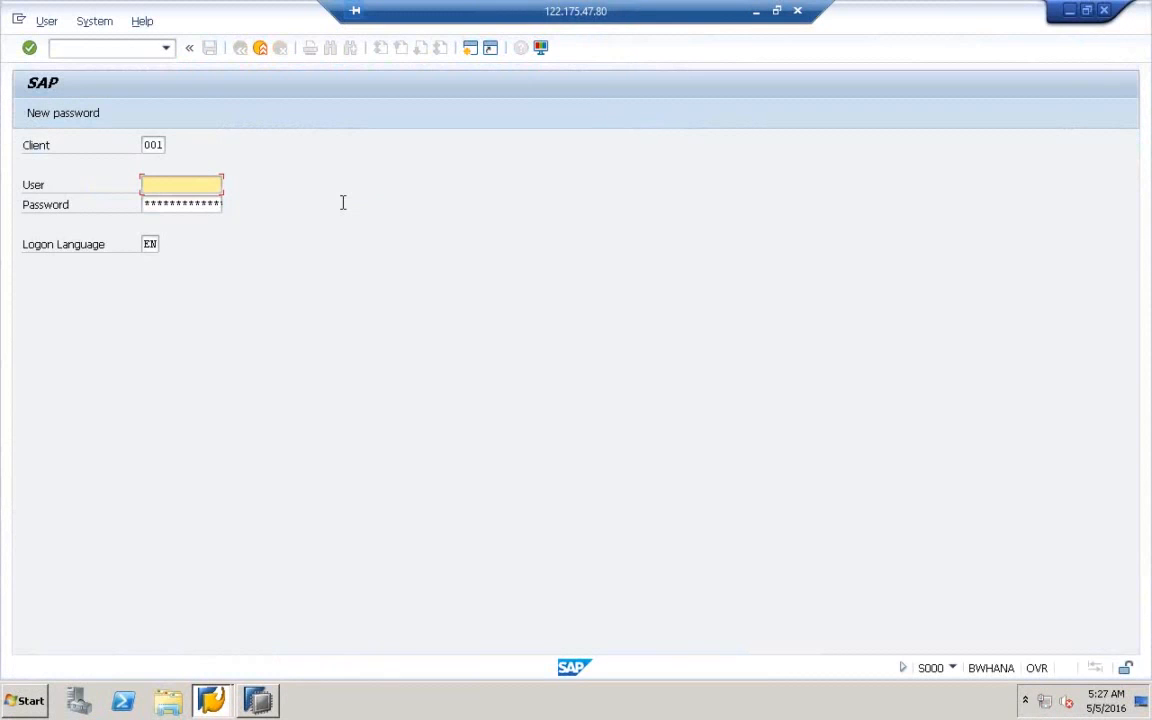
click(212, 185)
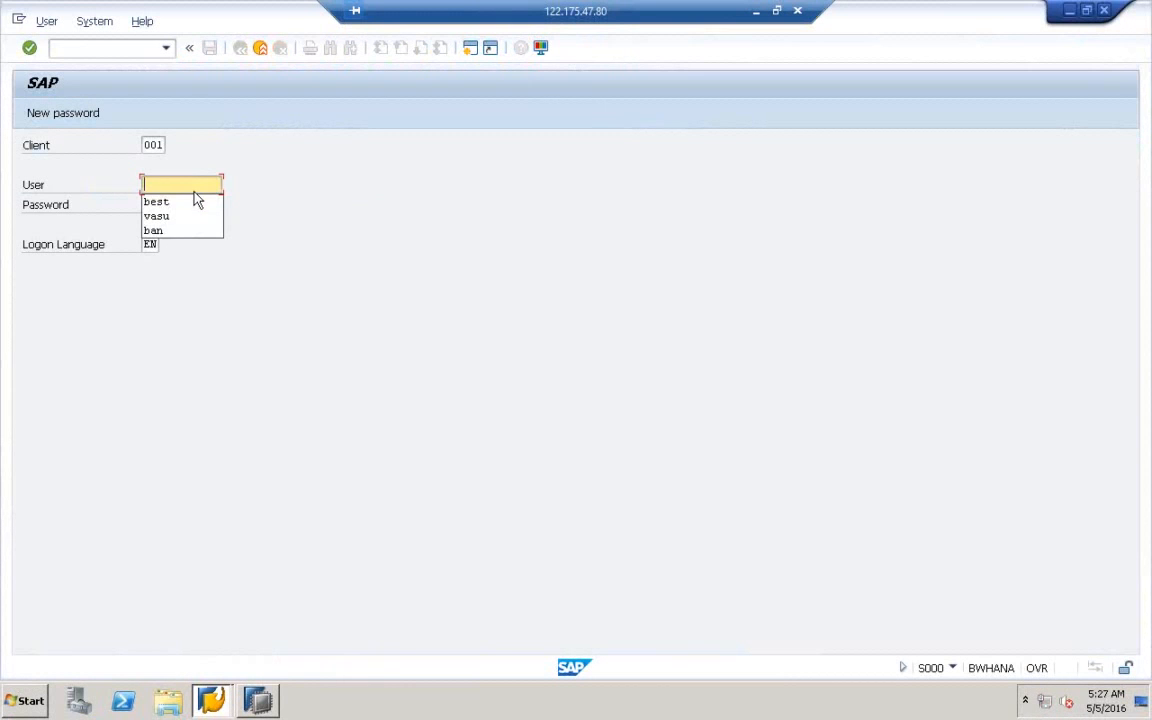
click(195, 198)
text(*********)
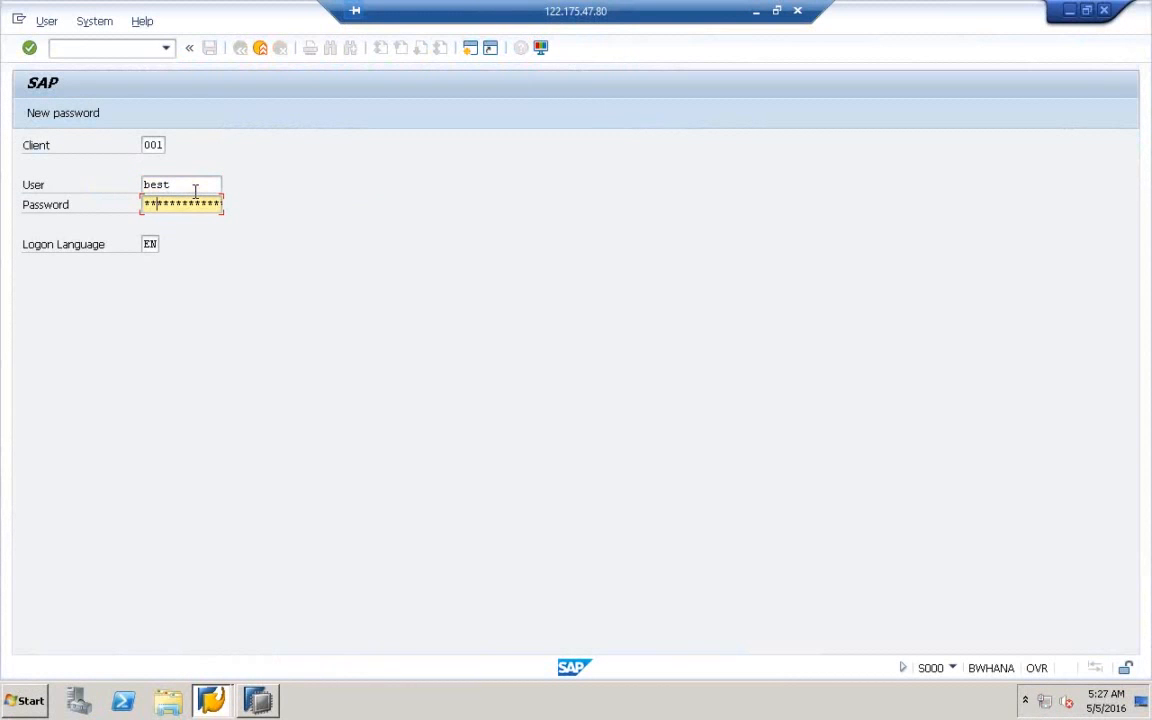
key(Return)
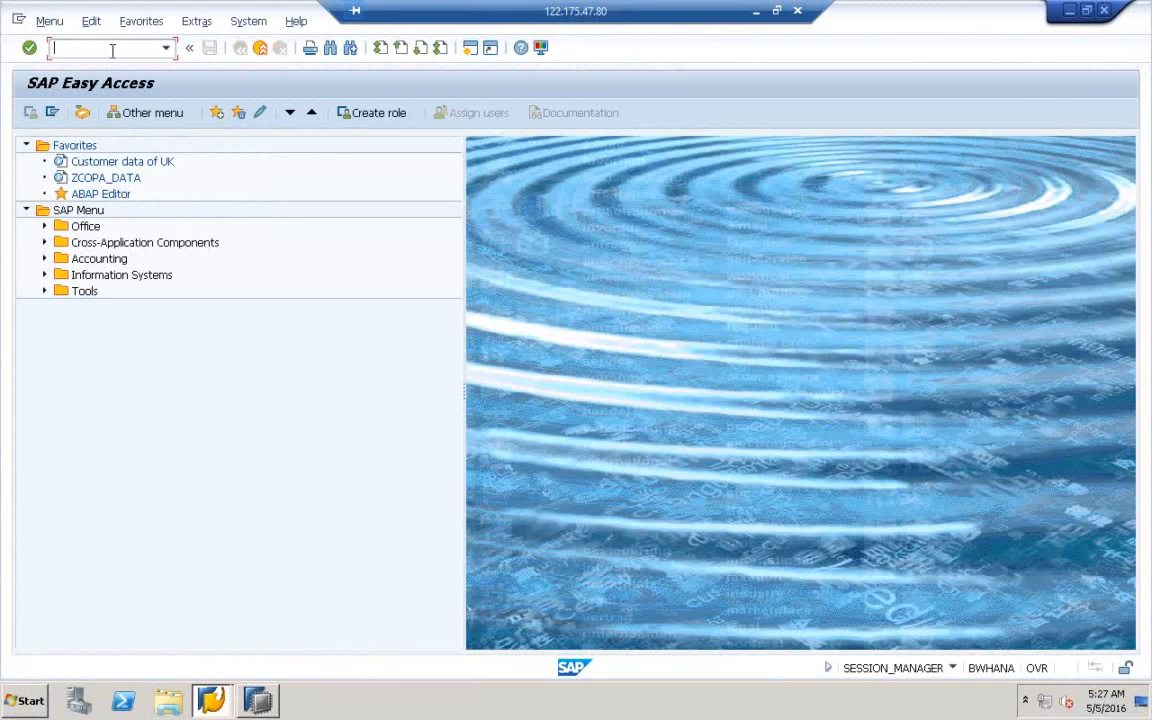
- Open the Data Warehousing Workbench with rsa1, then exit it and log off from the system
text(rsa1)
key(Return)
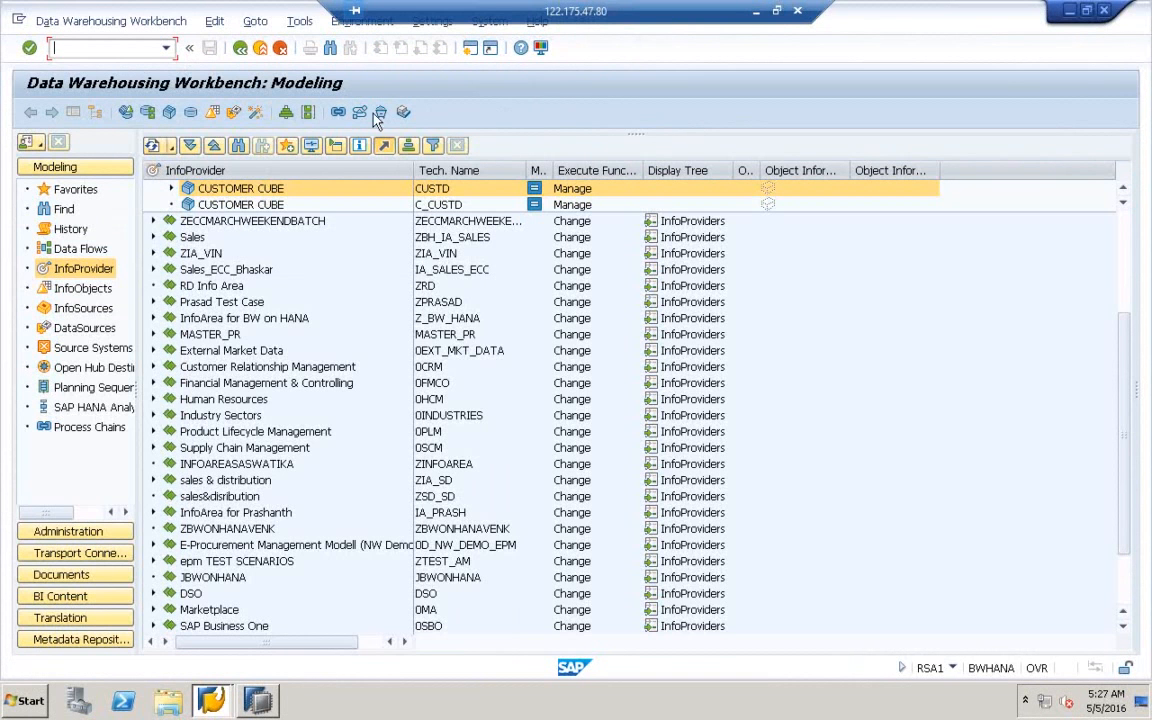
click(260, 50)
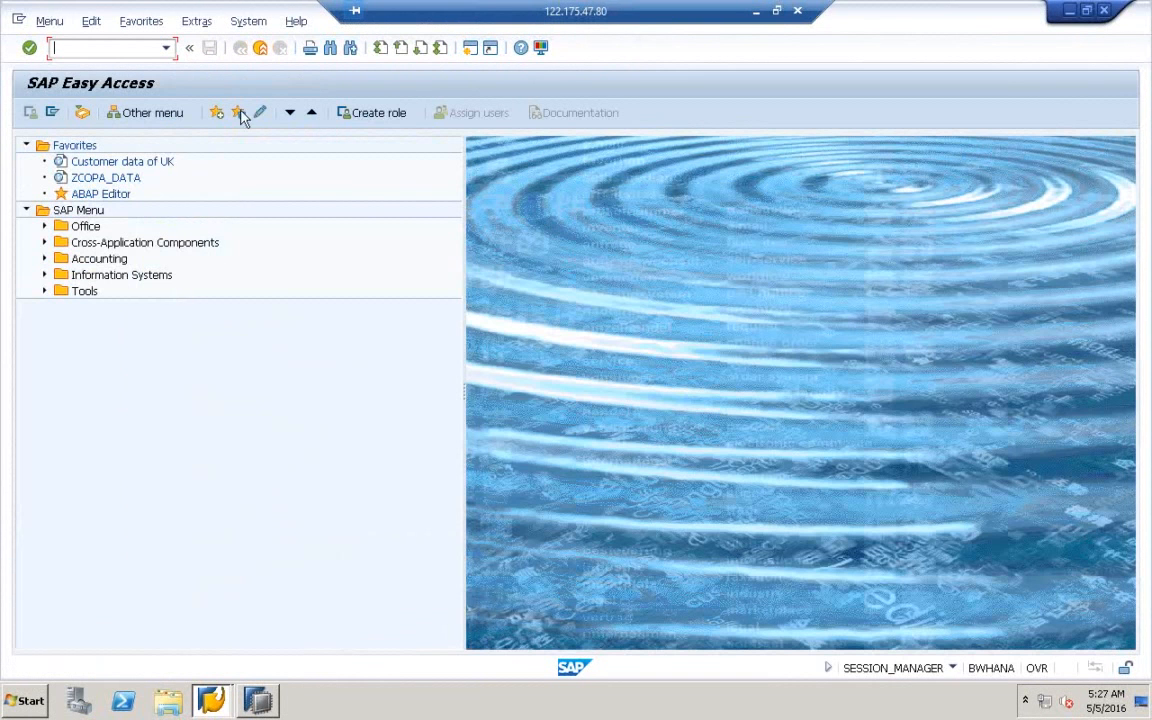
click(270, 49)
click(205, 328)
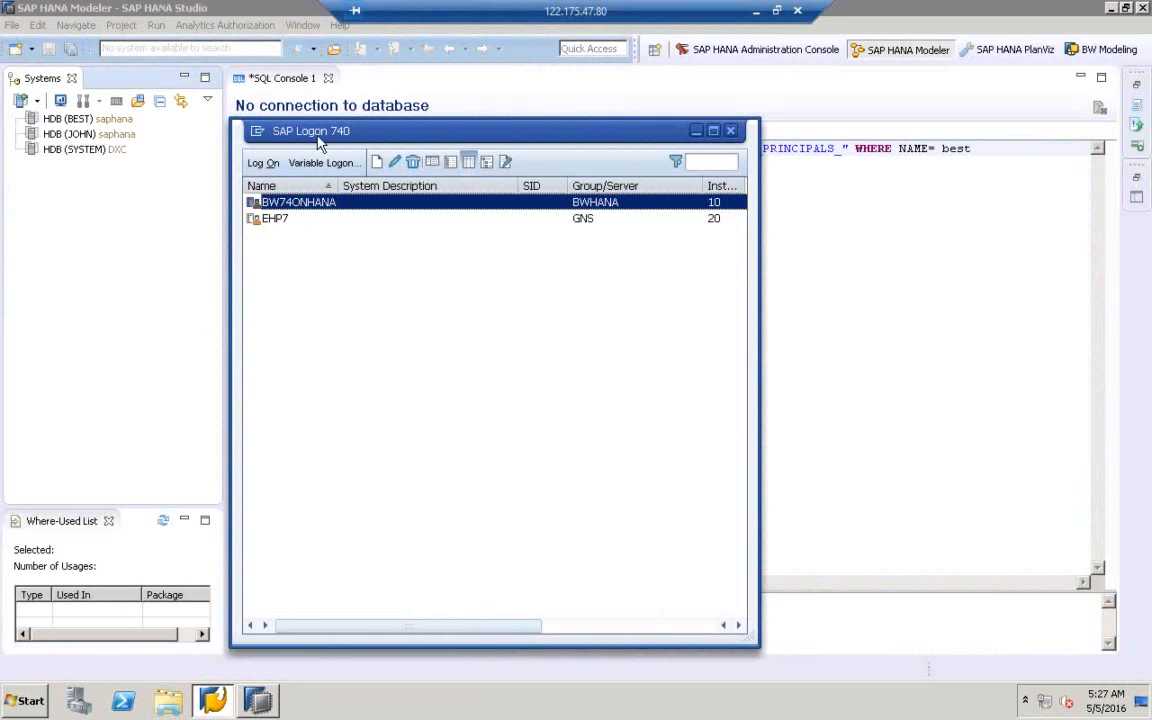
- Log back on to BW74ONHANA, entering the user name and the account password
double_click(297, 203)
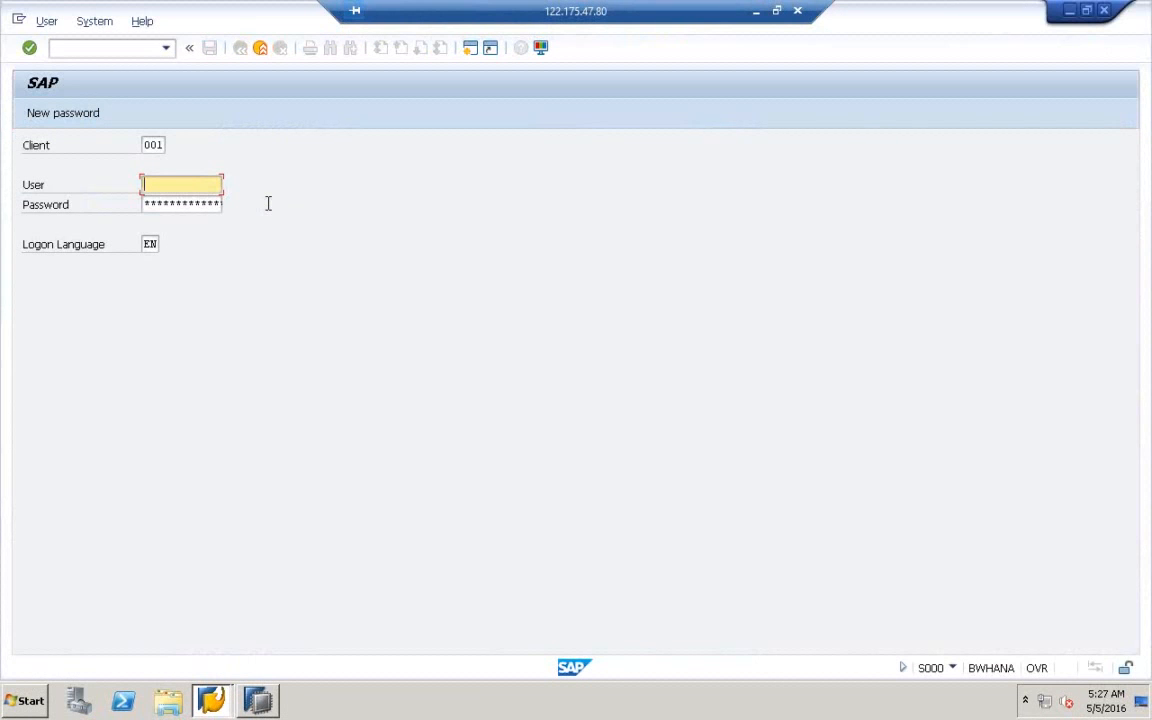
text(best)
key(BackSpace)
key(BackSpace)
key(BackSpace)
key(BackSpace)
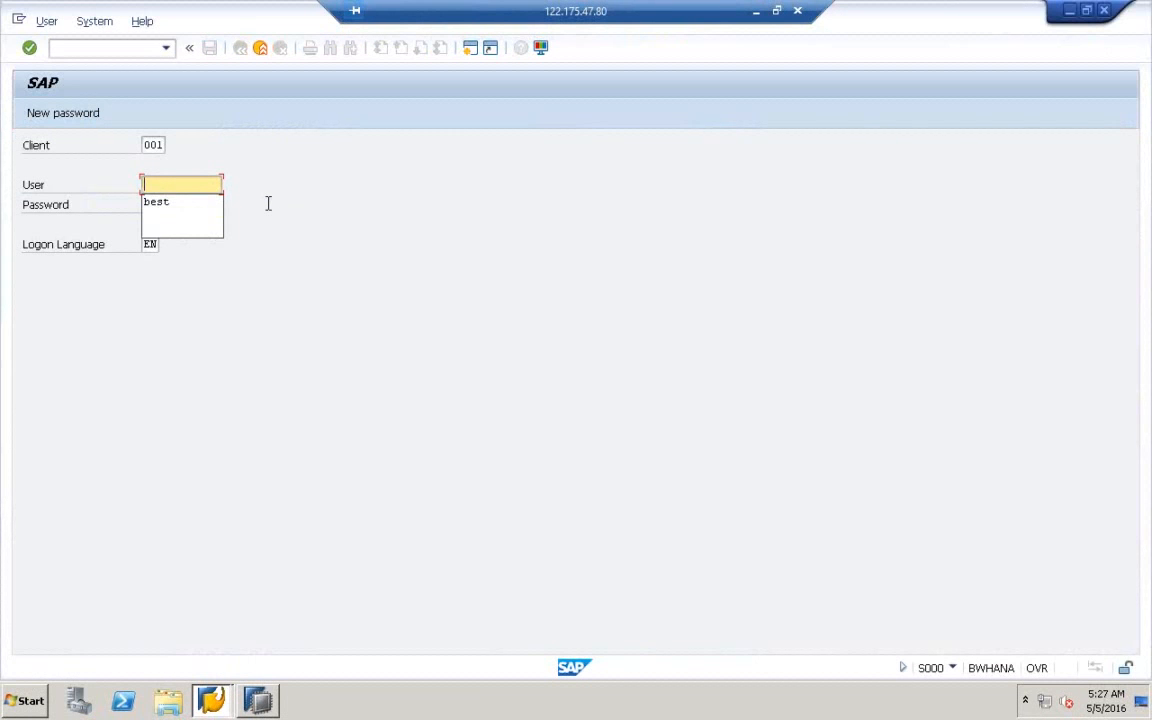
text(best)
key(Tab)
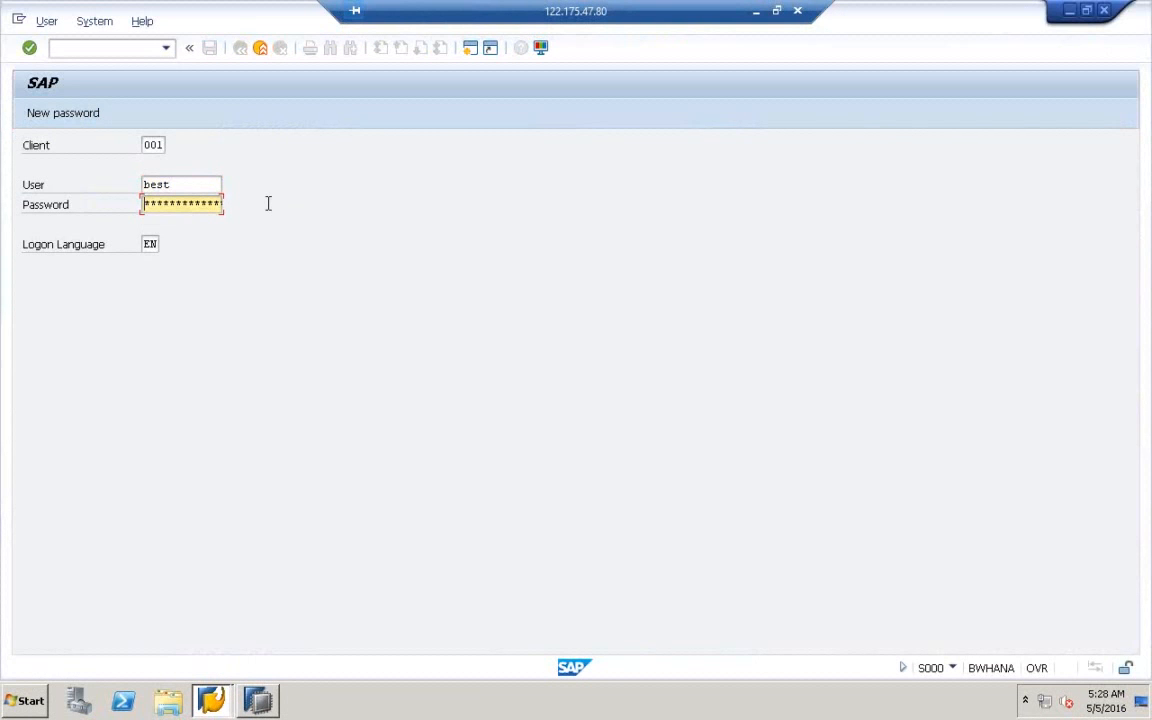
text(**********)
key(Return)
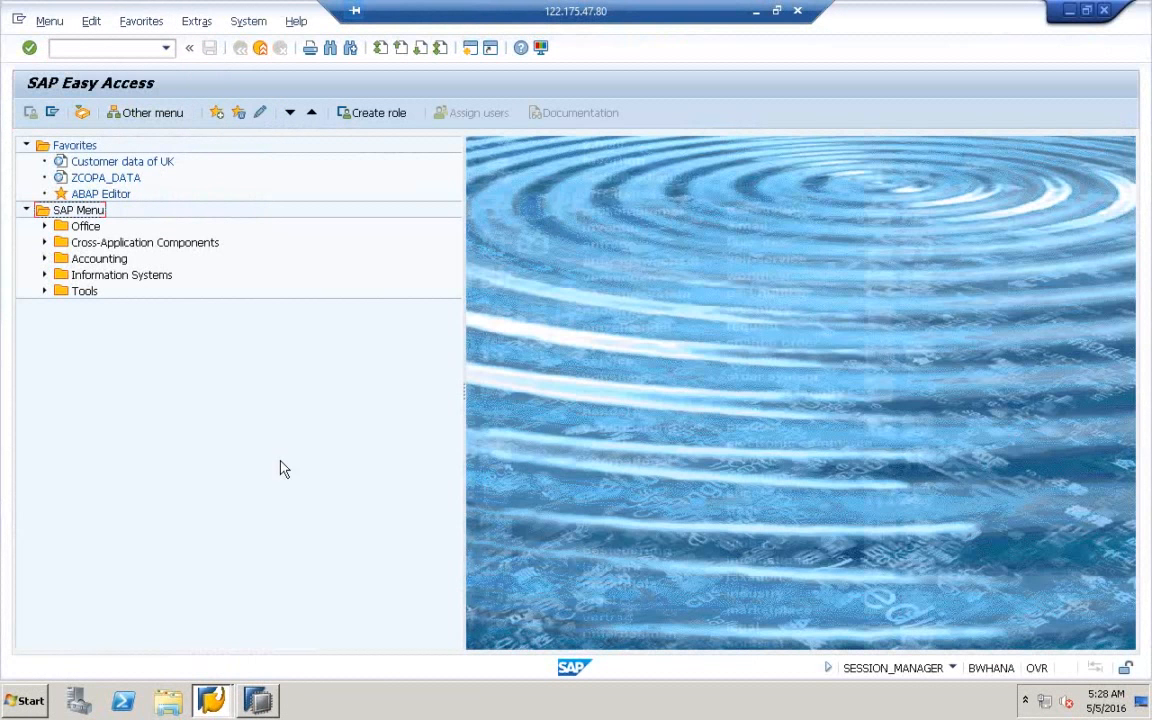
- Bring SAP HANA Studio forward and close SQL Console 1 without saving
mouse_move(268, 703)
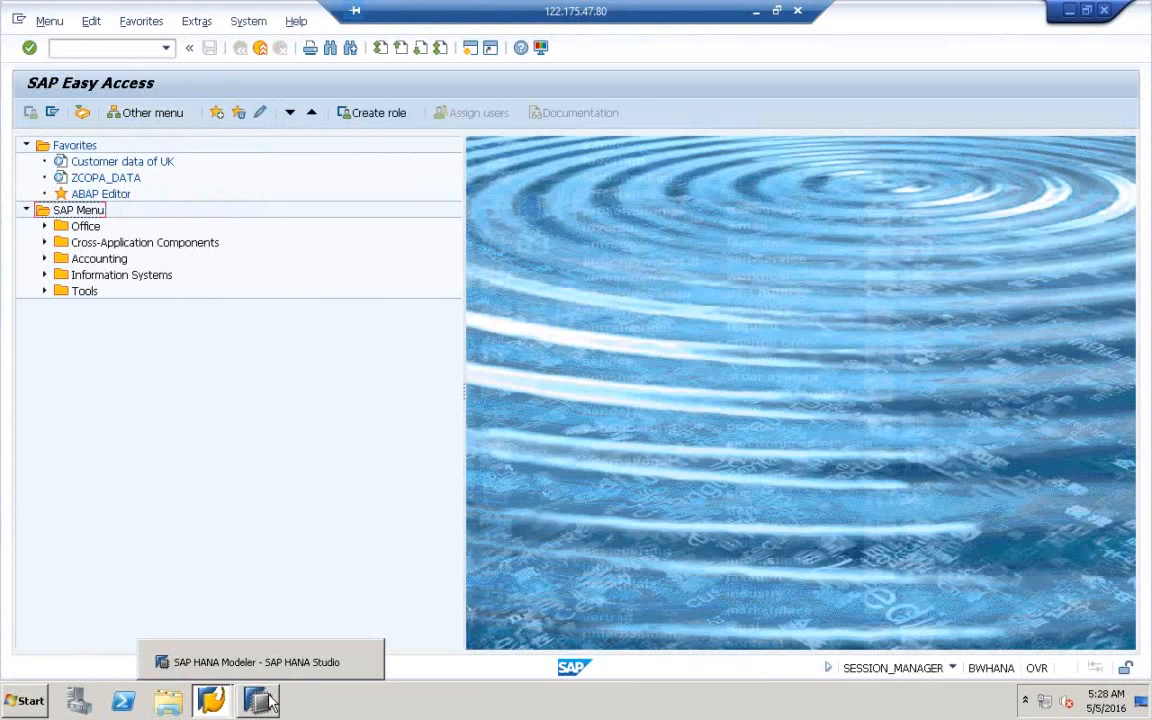
click(268, 703)
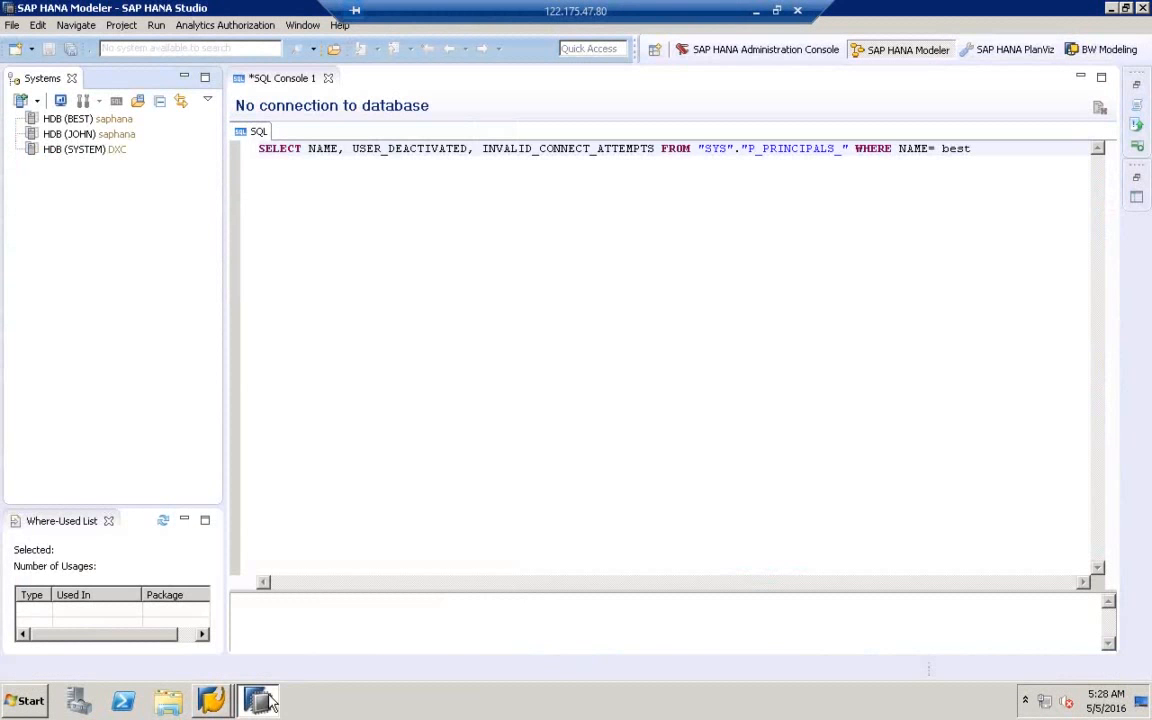
click(327, 78)
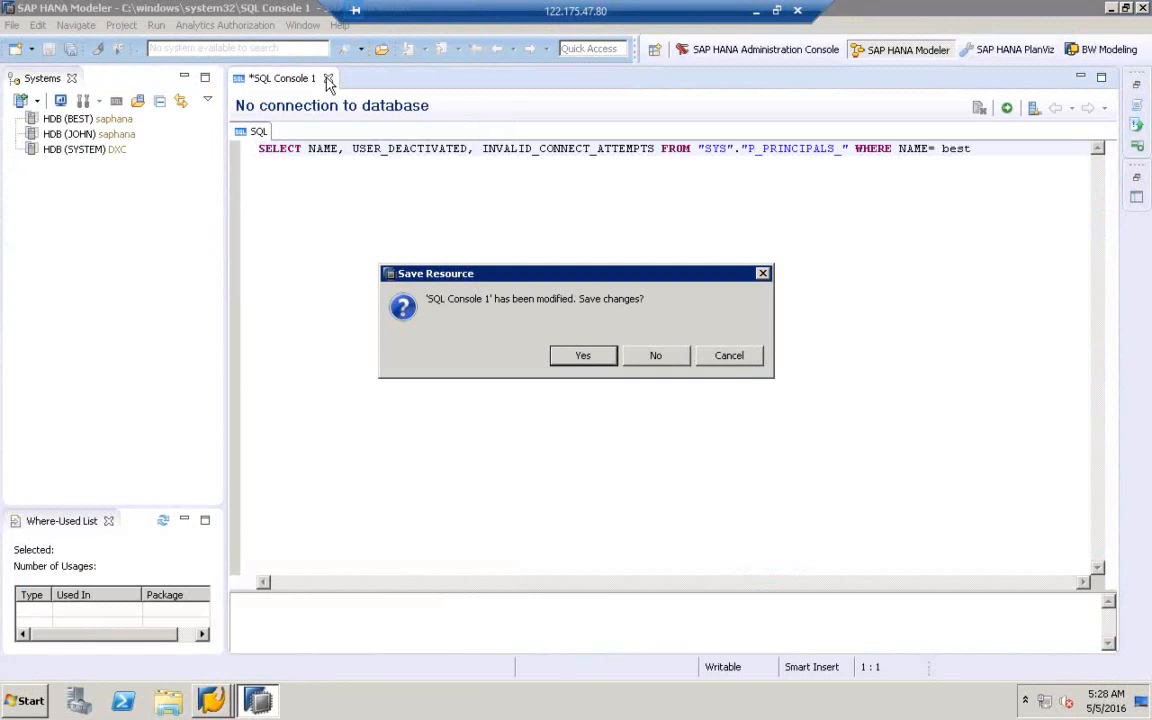
click(658, 358)
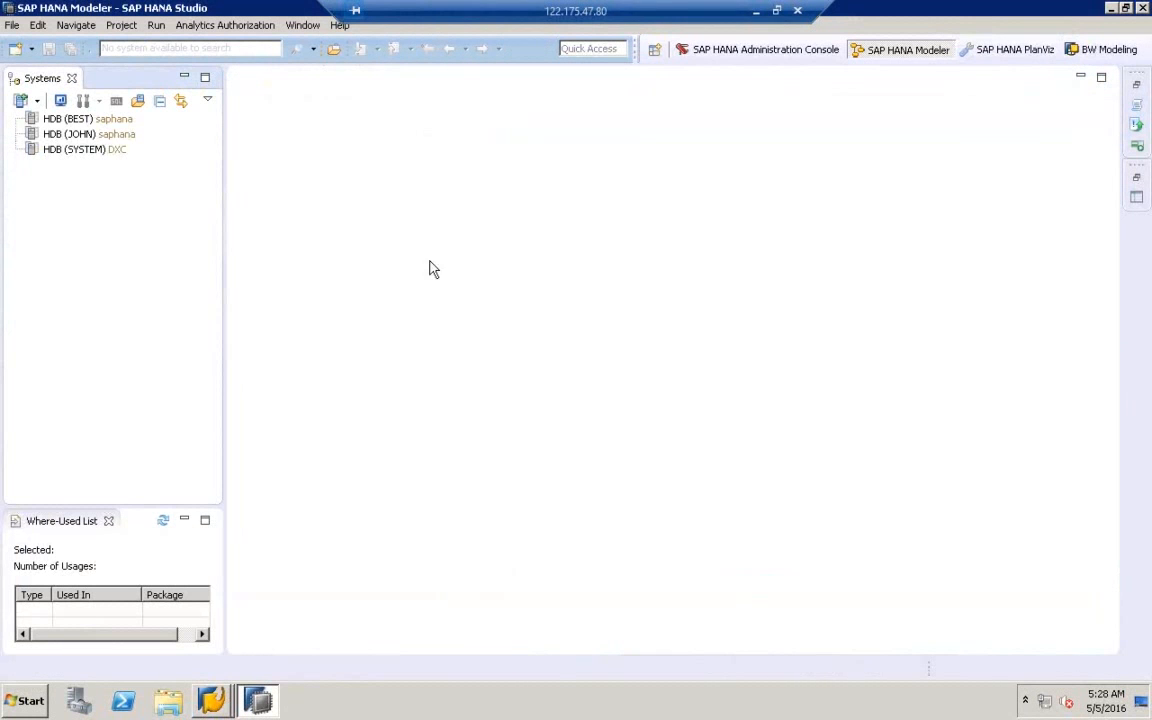
- Connect to the HDB (BEST) database system using its password
click(74, 120)
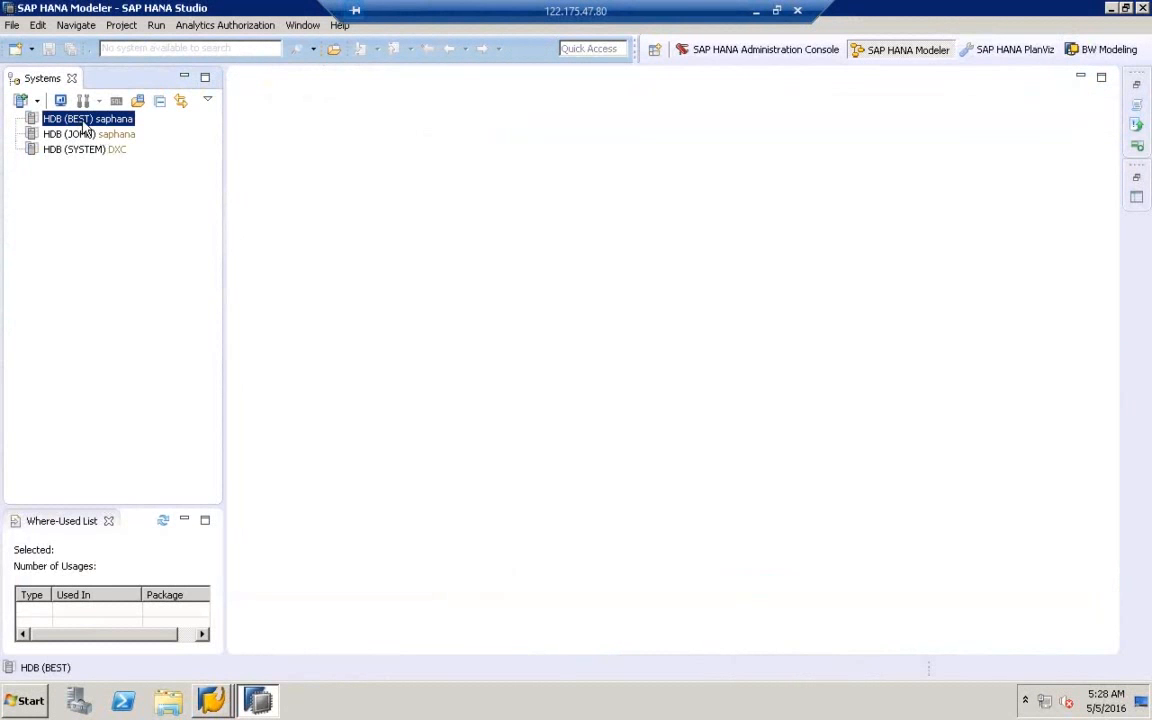
double_click(84, 121)
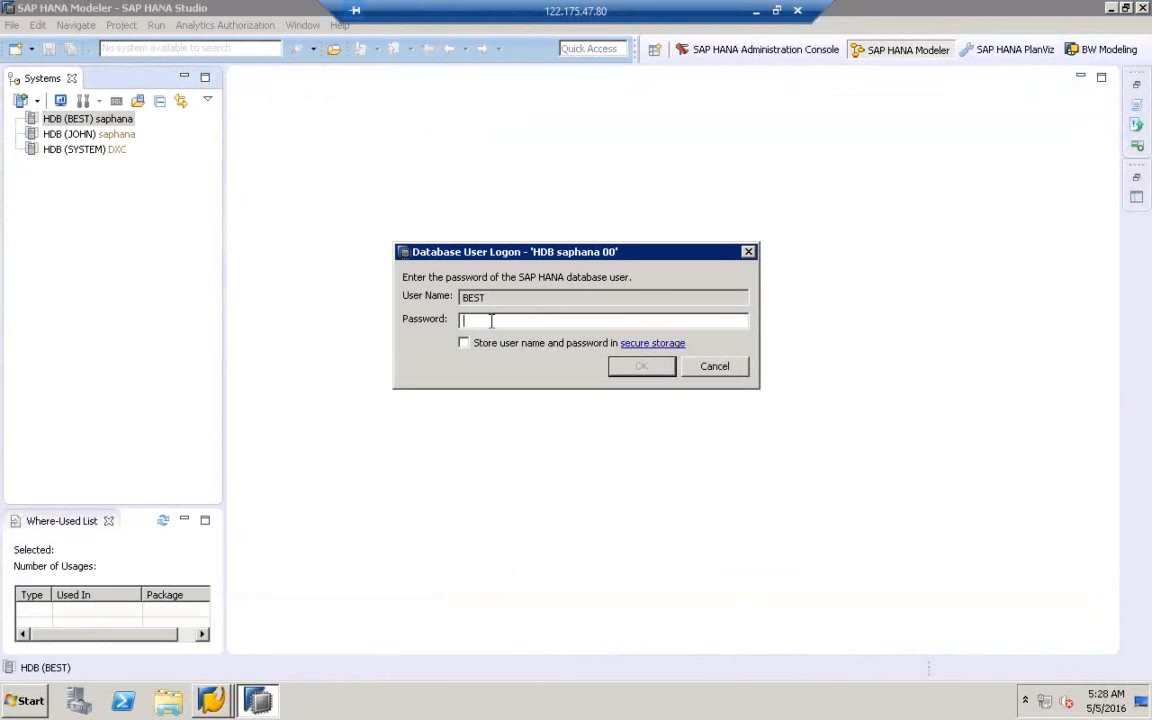
text(**********)
key(Return)
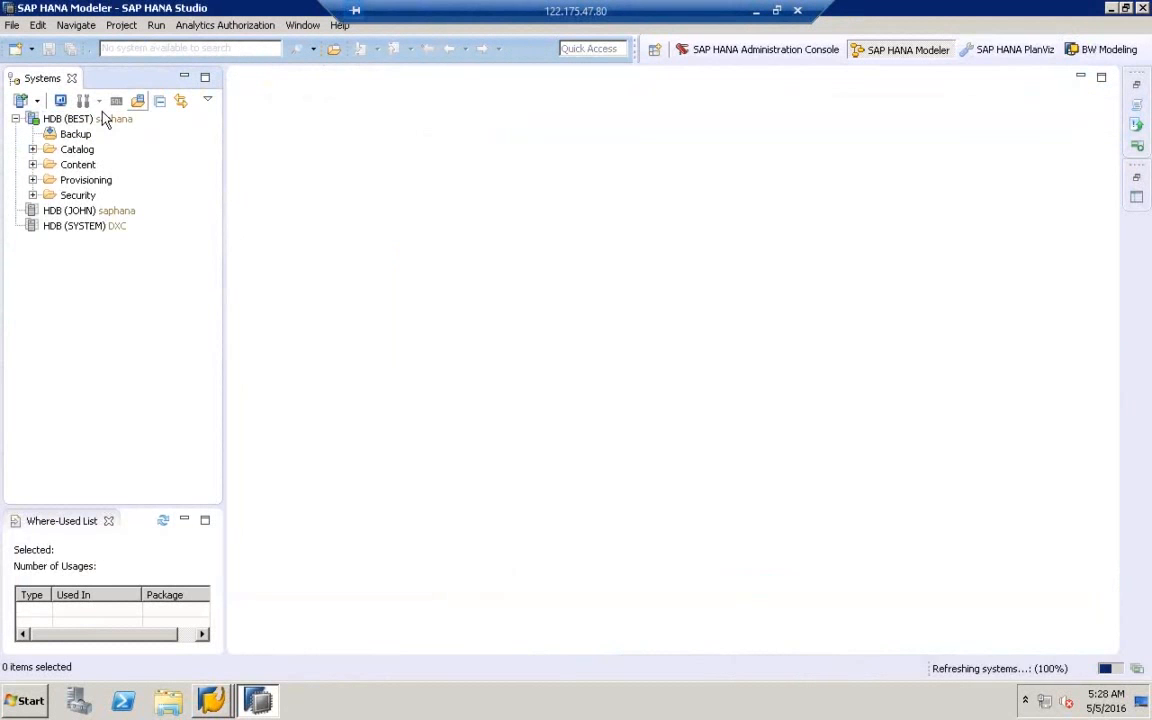
click(85, 119)
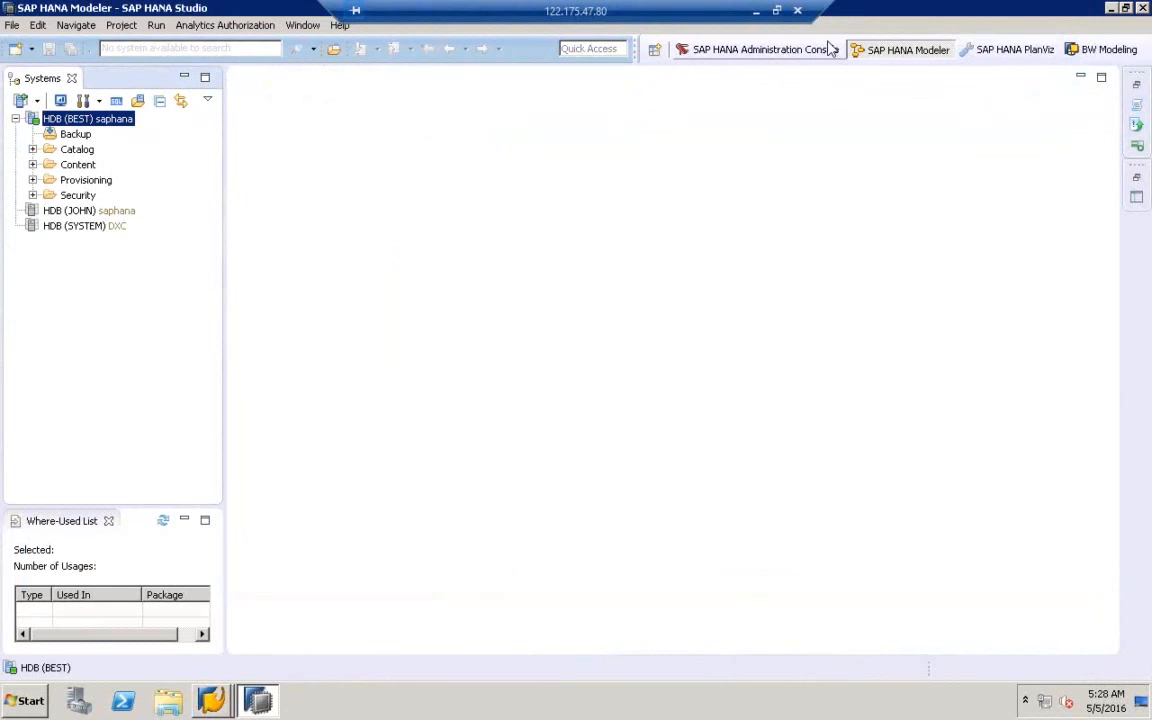
- Switch to the BW Modeling perspective and delete project A4H_001_best_en from the workspace
click(1101, 52)
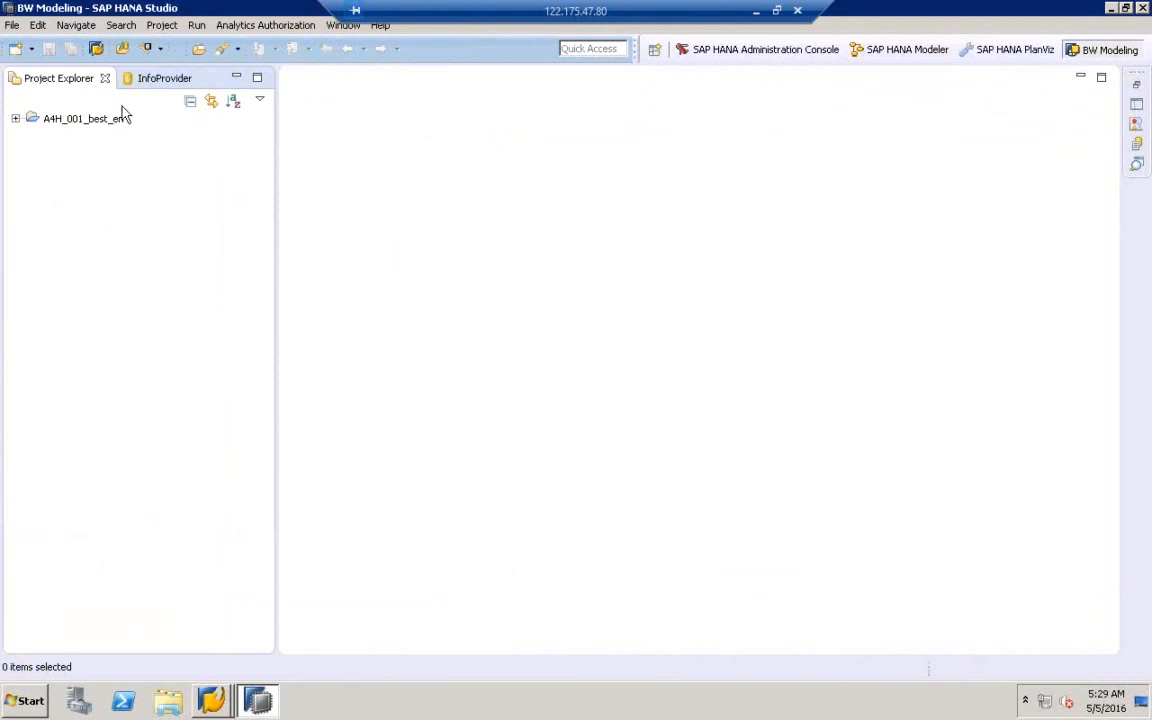
click(92, 120)
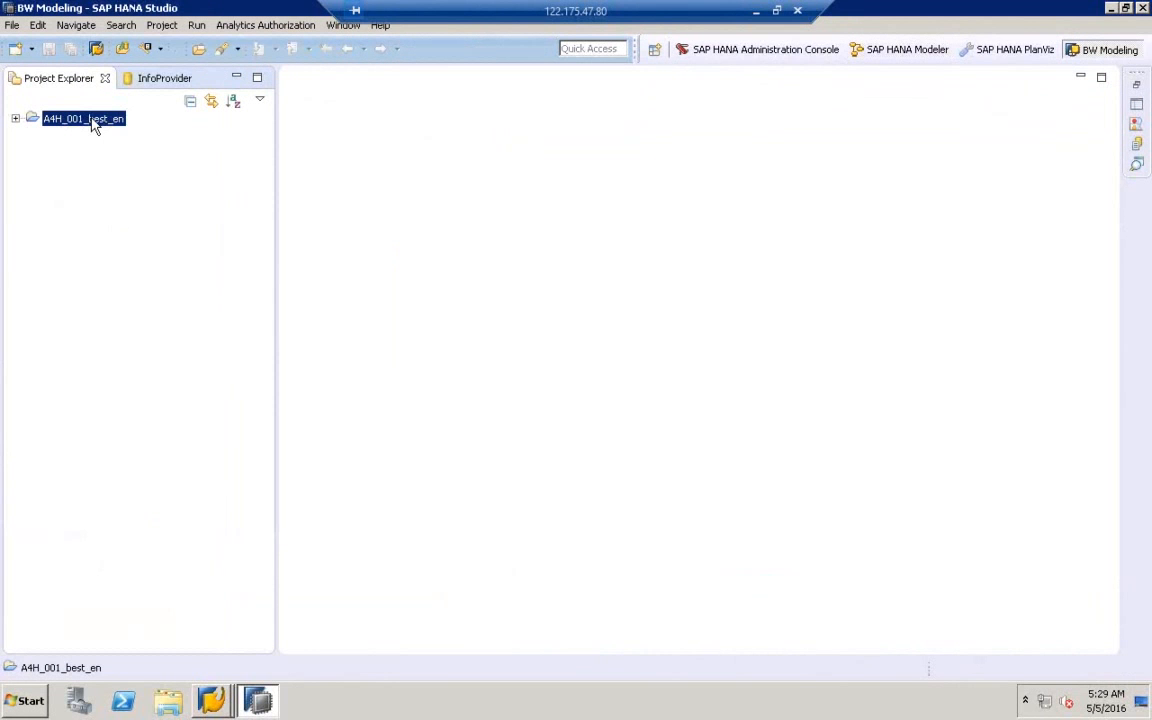
right_click(92, 124)
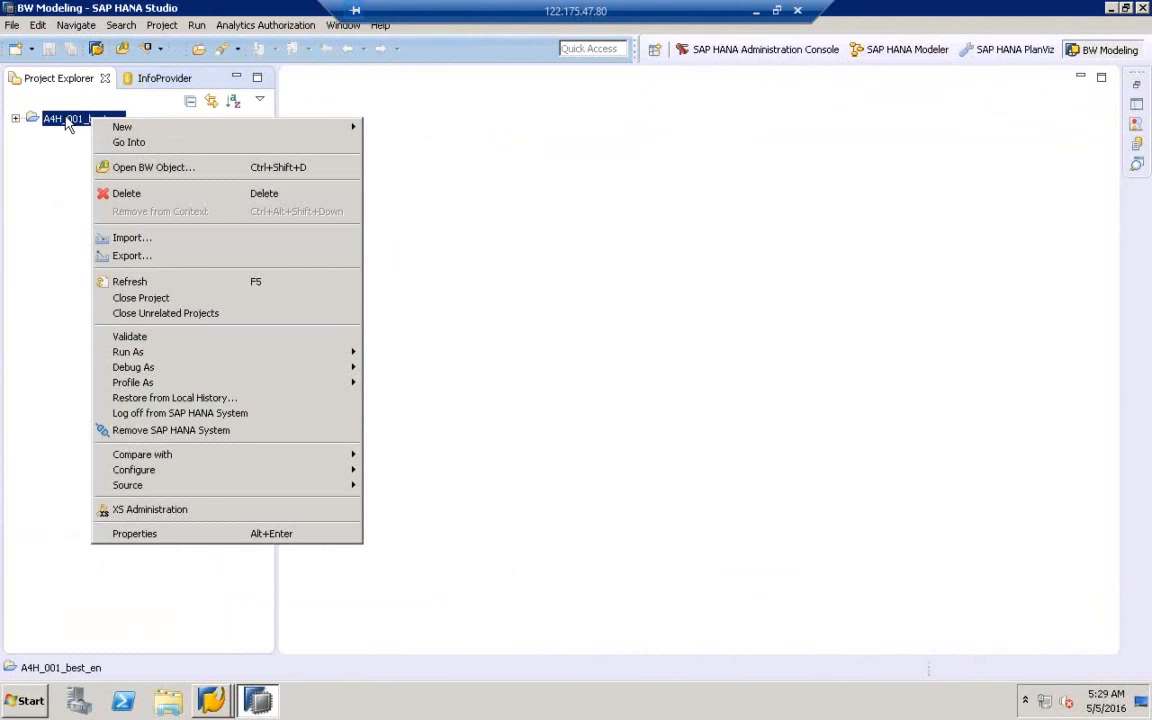
click(128, 195)
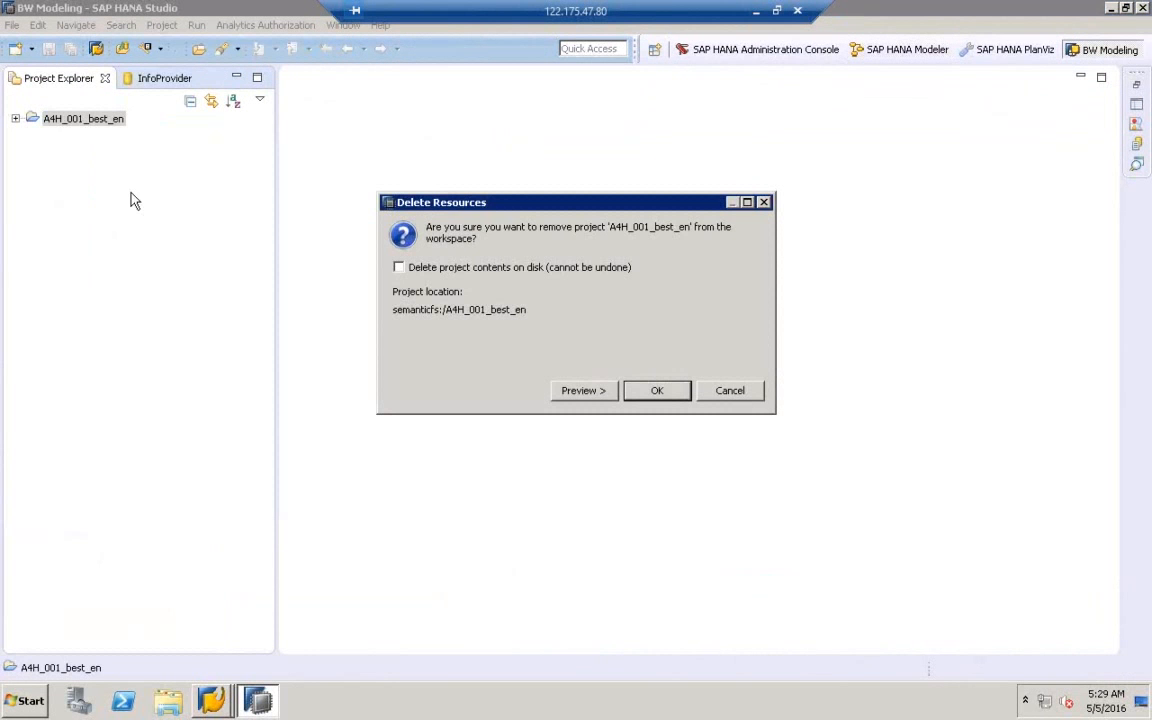
click(657, 390)
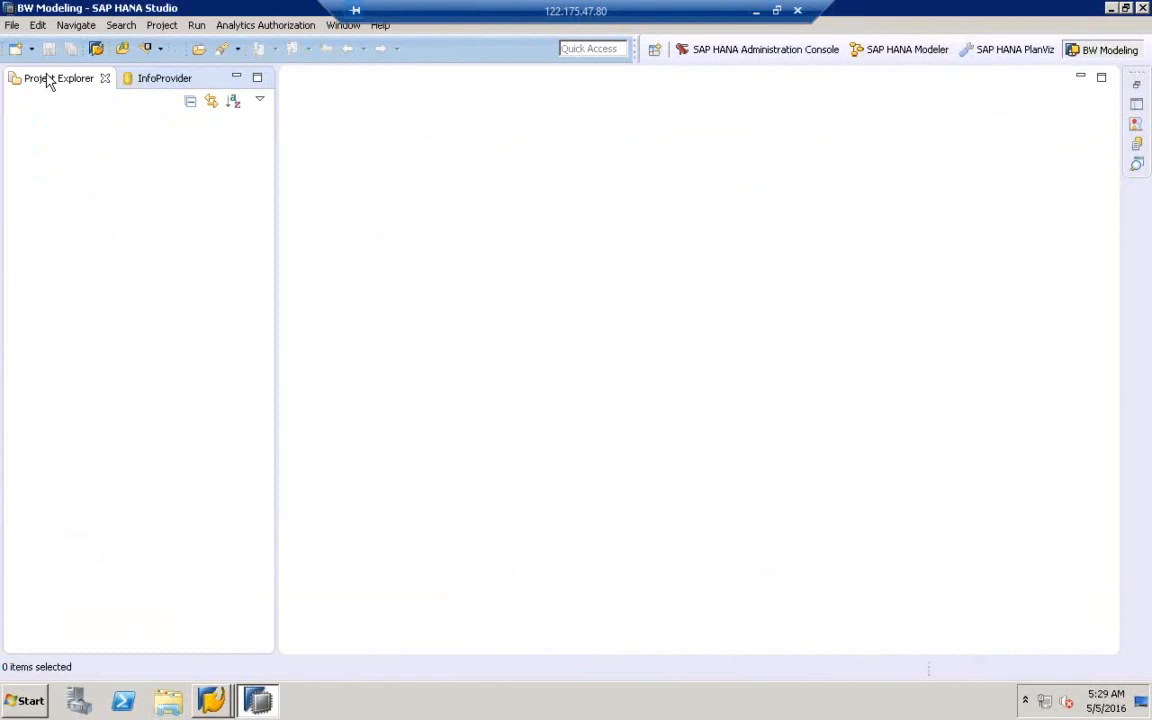
- Start a new project from Project Explorer and choose the Business Warehouse > BW Project wizard
right_click(121, 203)
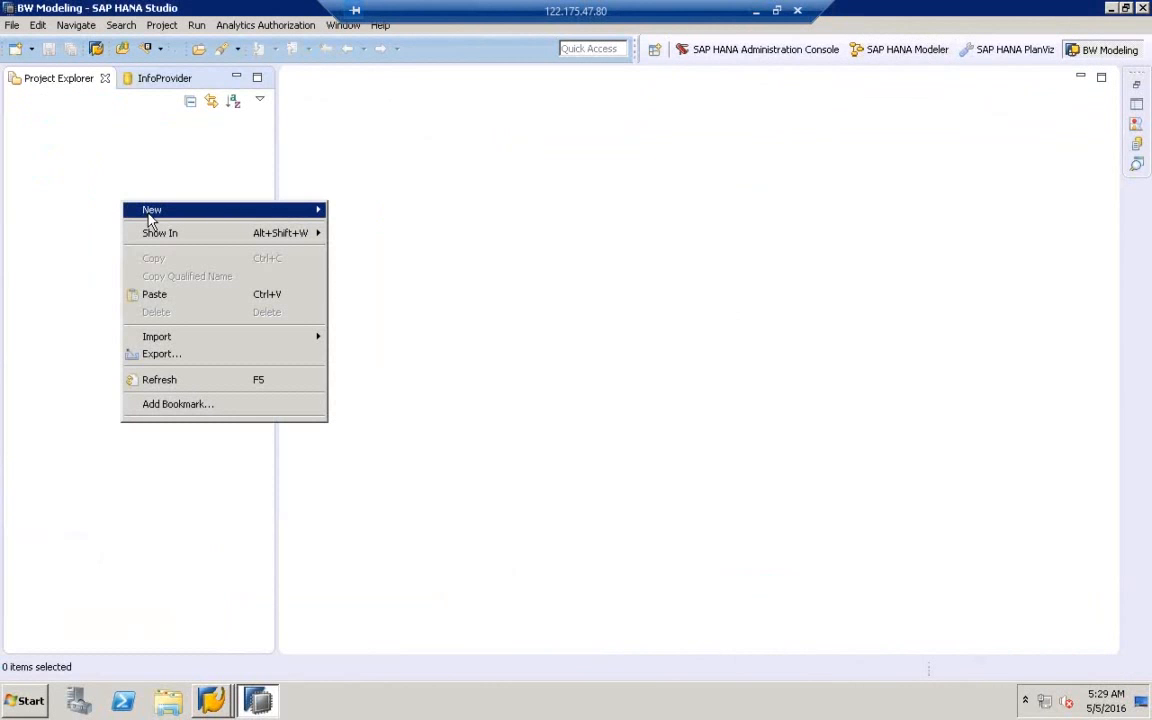
mouse_move(150, 220)
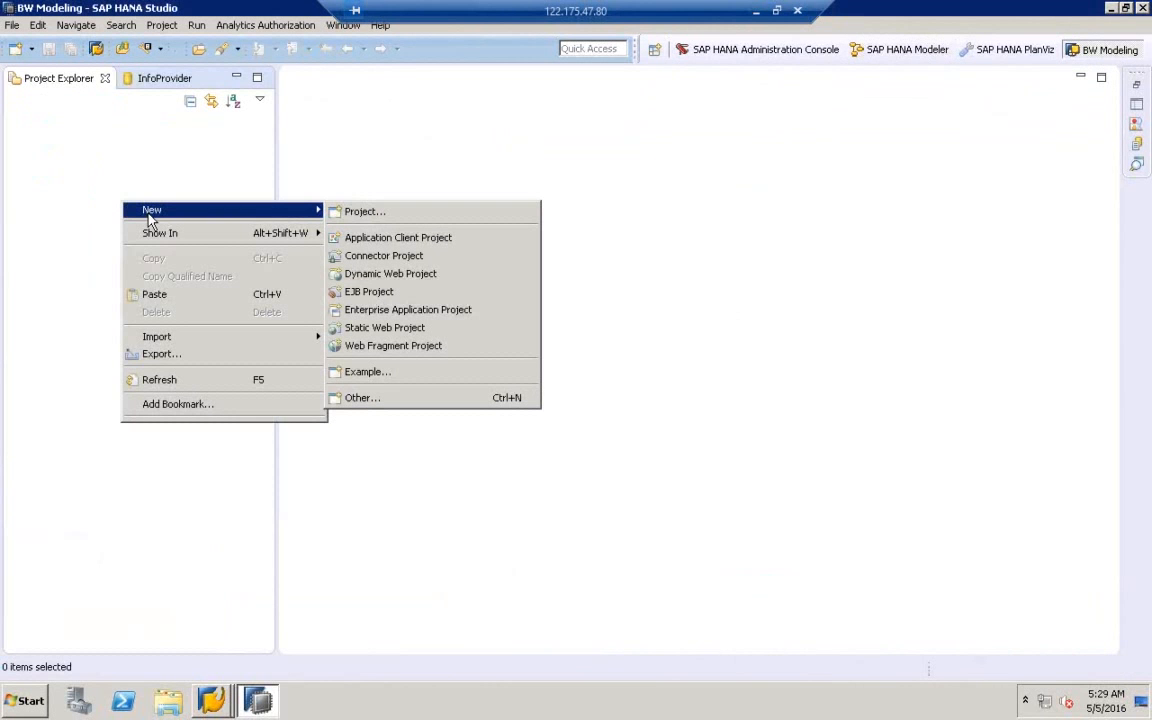
click(378, 213)
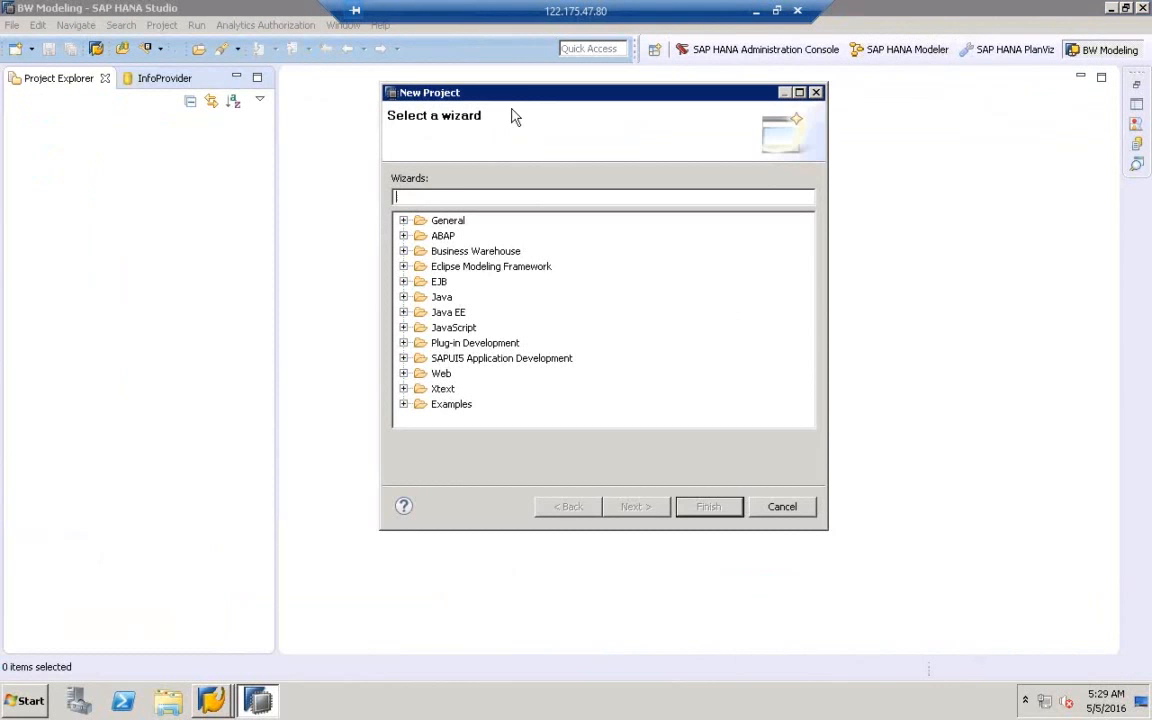
drag(512, 95, 424, 82)
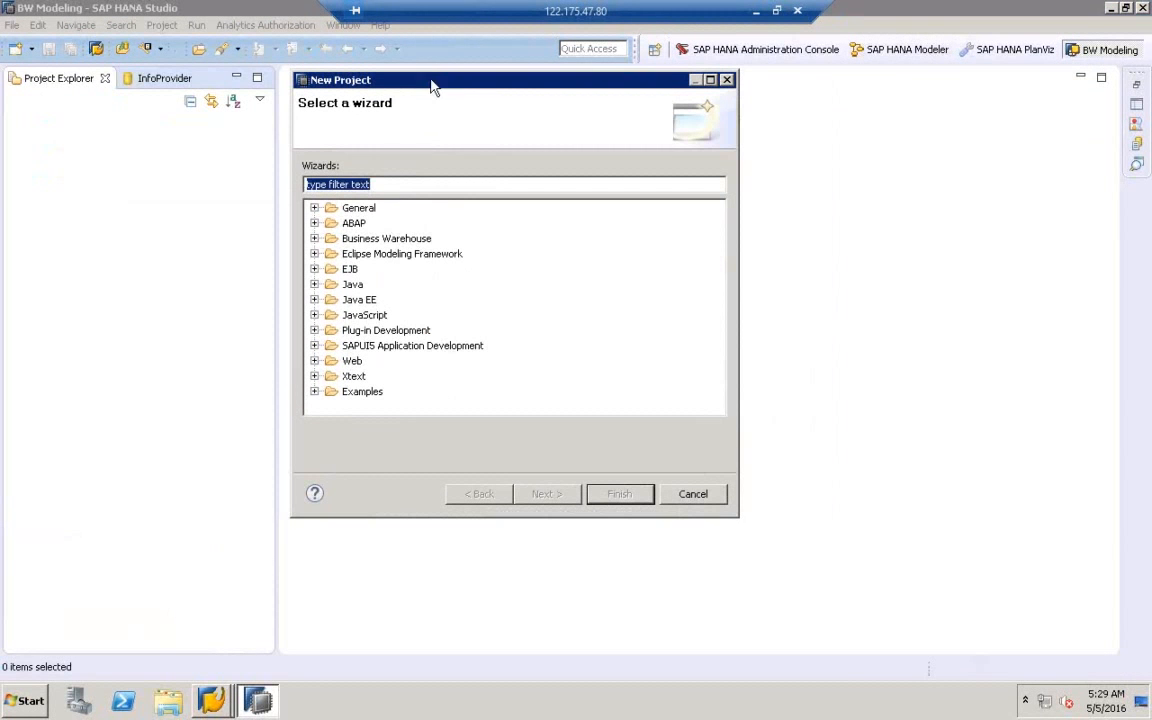
click(388, 239)
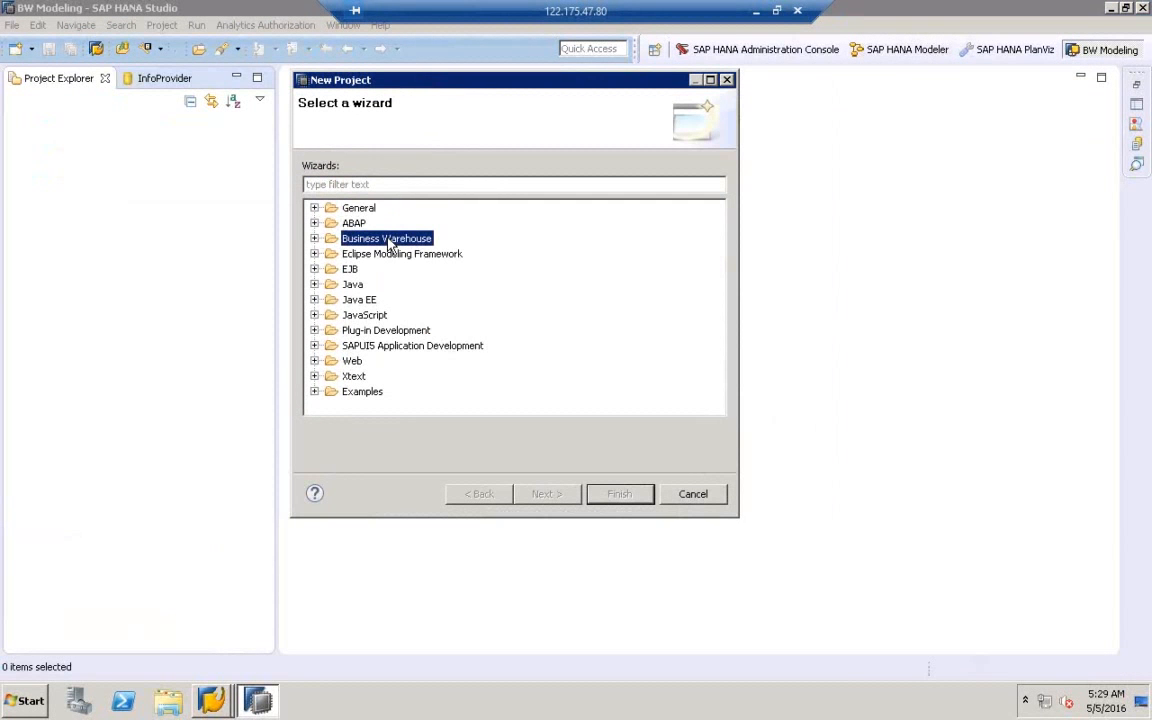
click(314, 240)
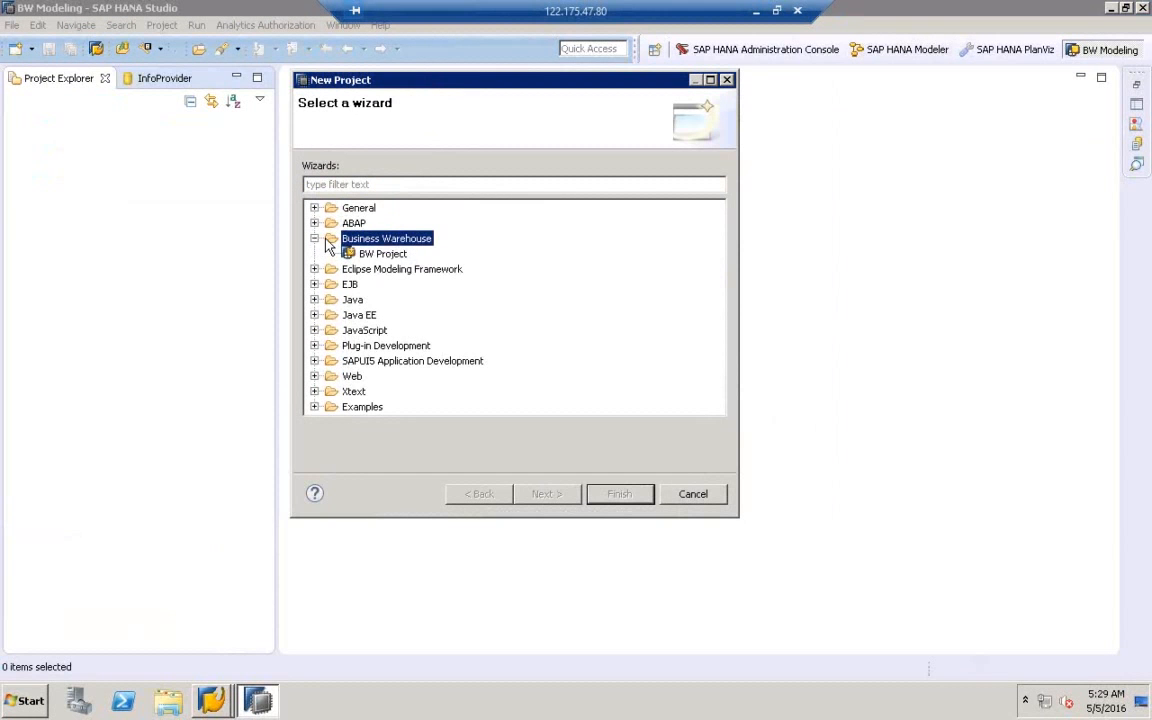
click(384, 256)
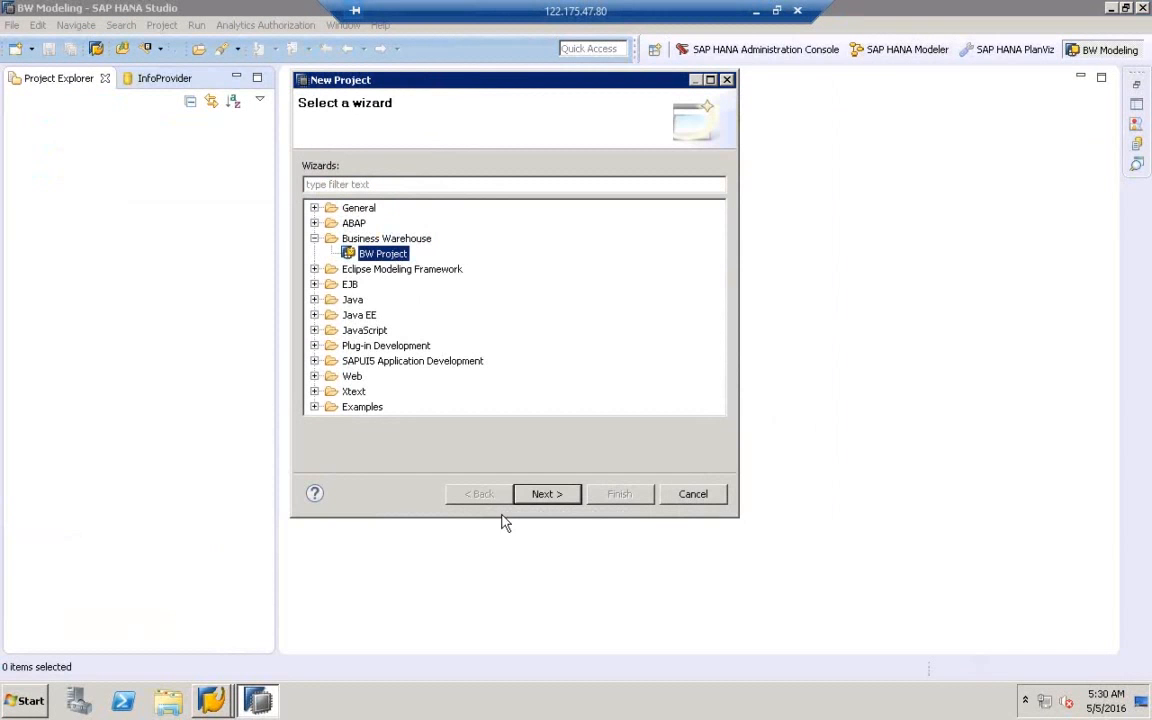
- Select BW74ONHANA from the SAP Logon connections as the project's system
click(558, 499)
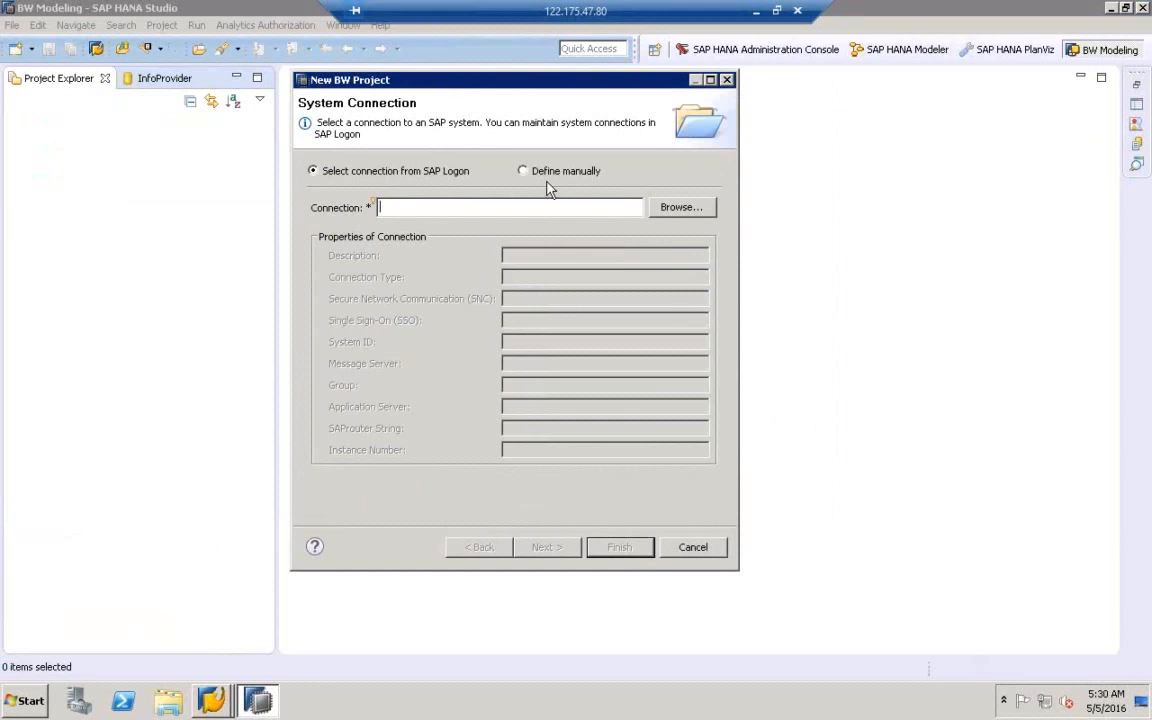
click(679, 210)
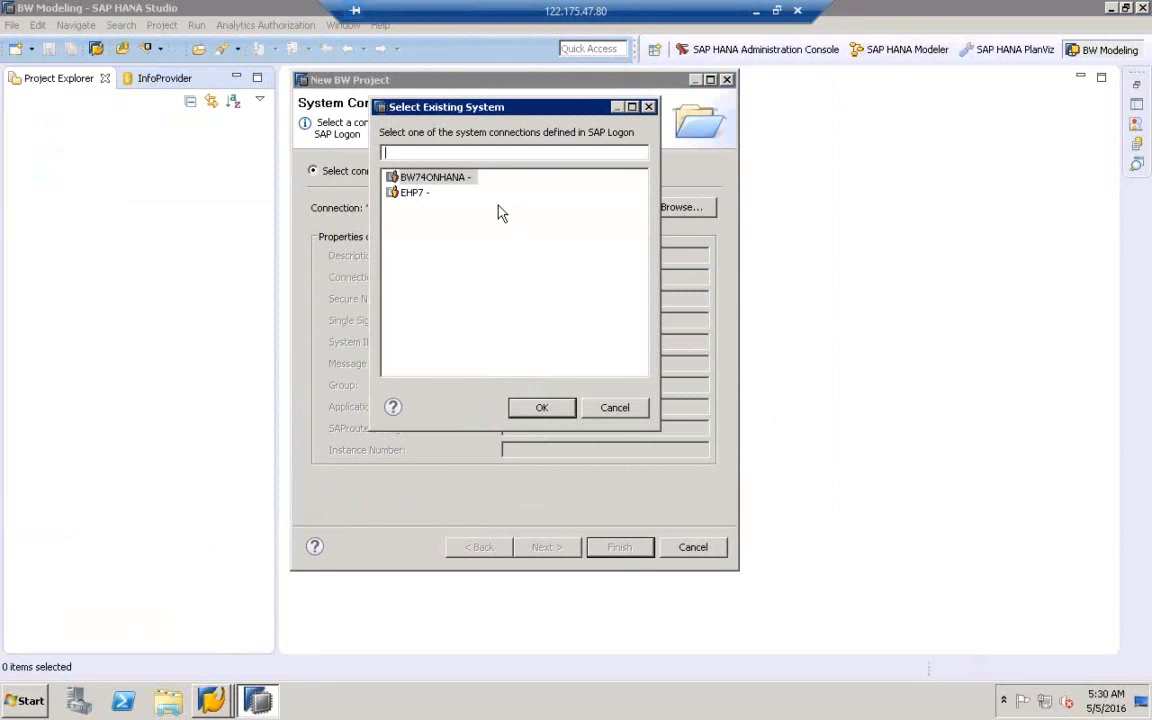
click(445, 180)
double_click(436, 180)
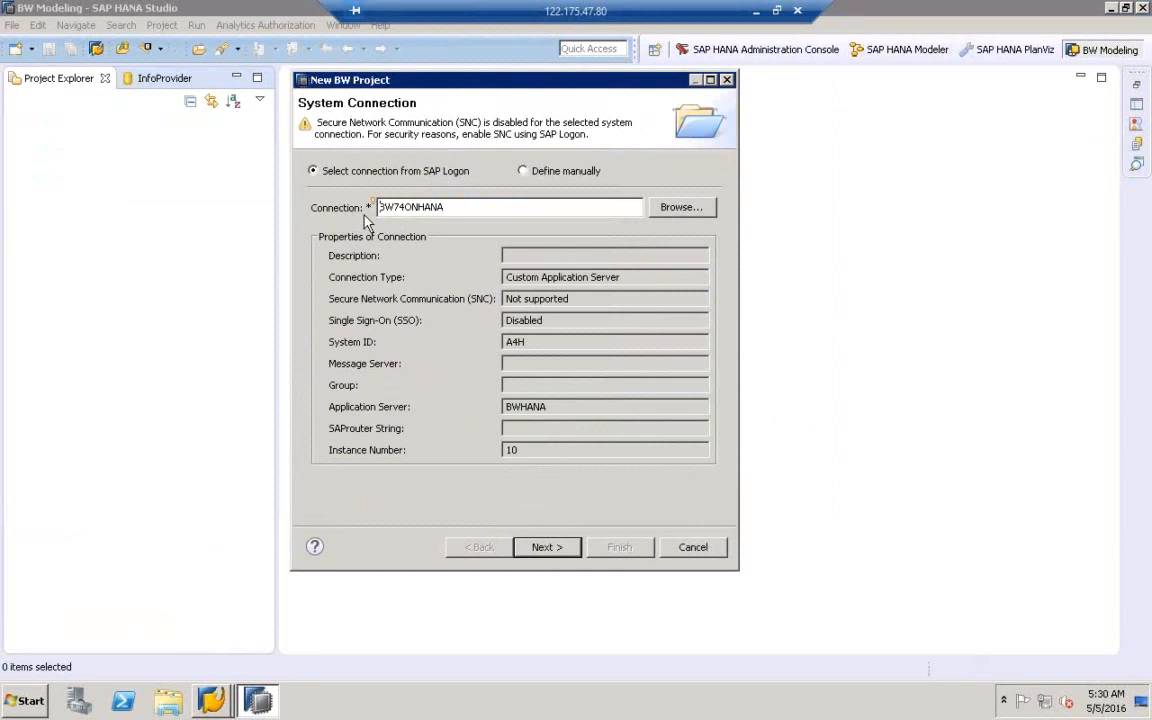
click(545, 549)
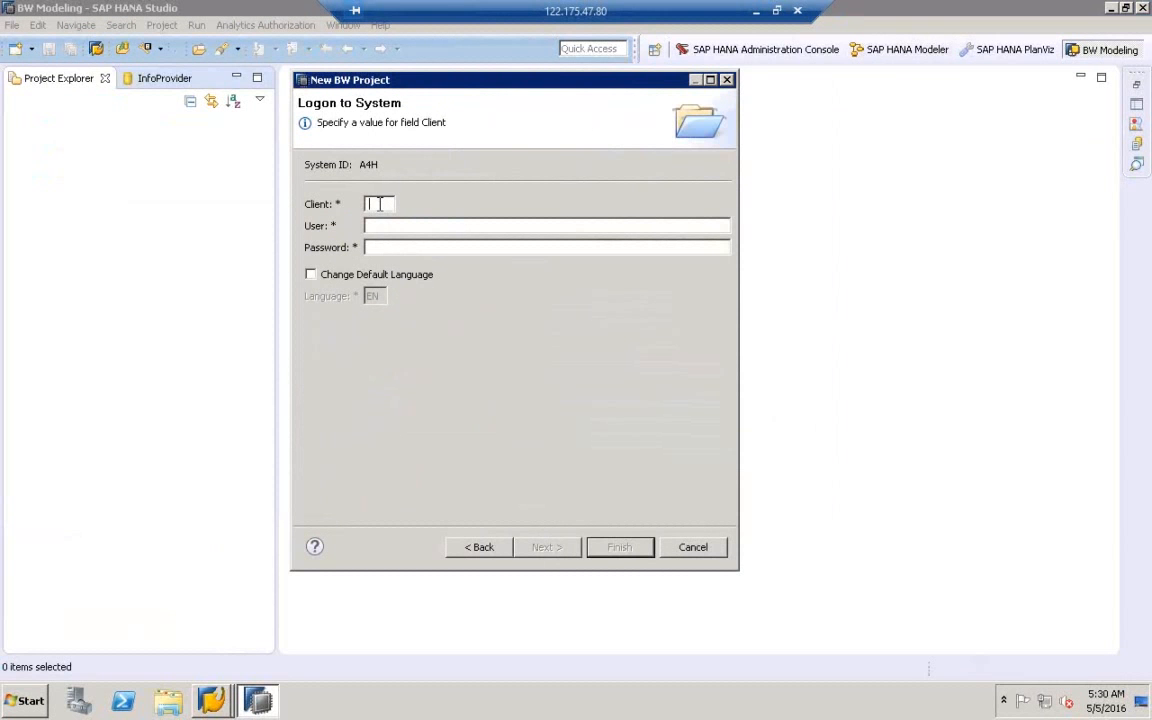
- Check the client in SAP Logon, then enter client 001, the user name and password
click(211, 700)
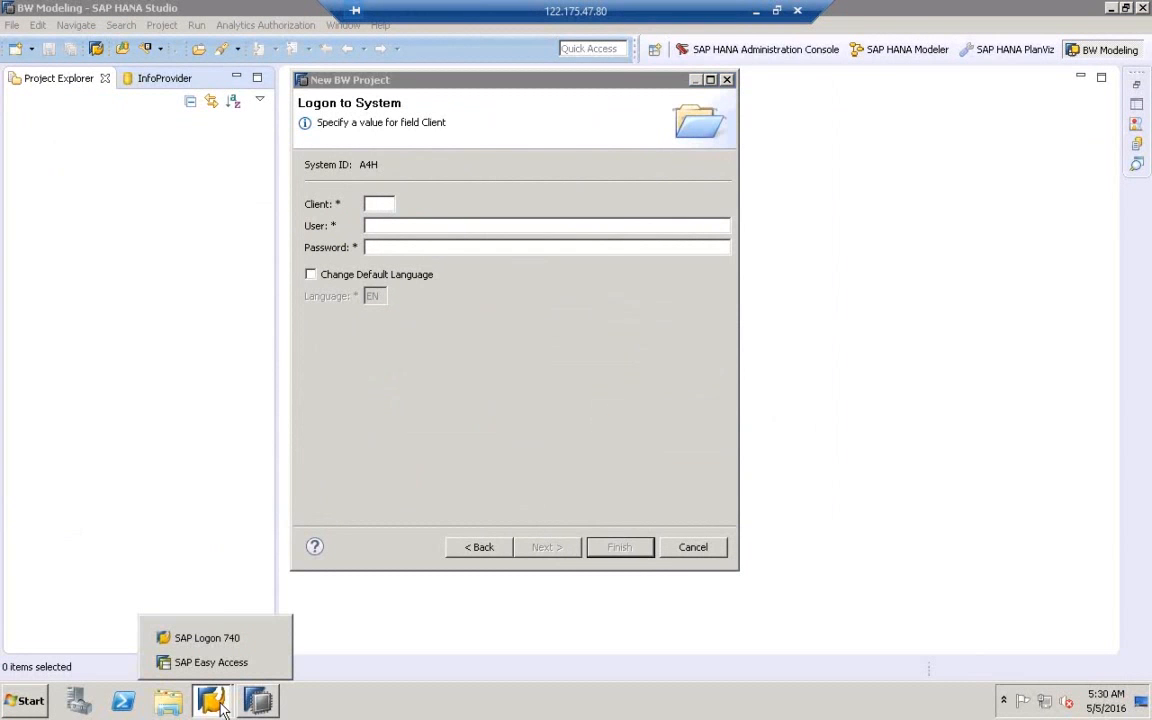
click(220, 641)
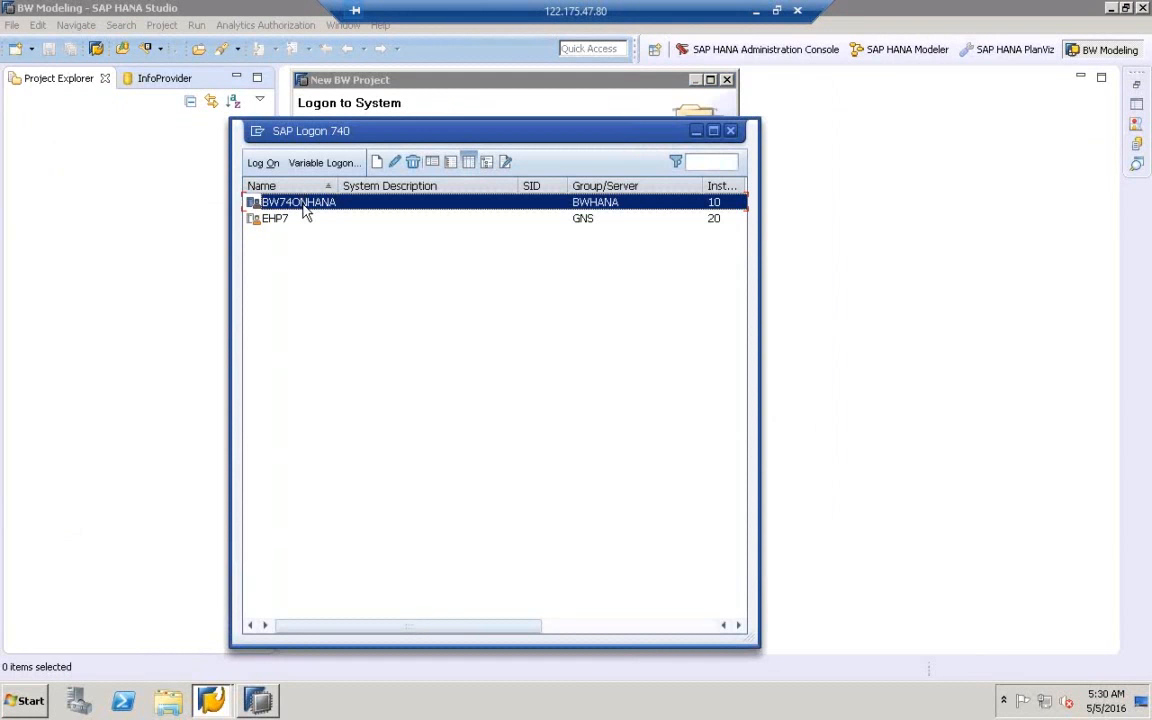
double_click(284, 203)
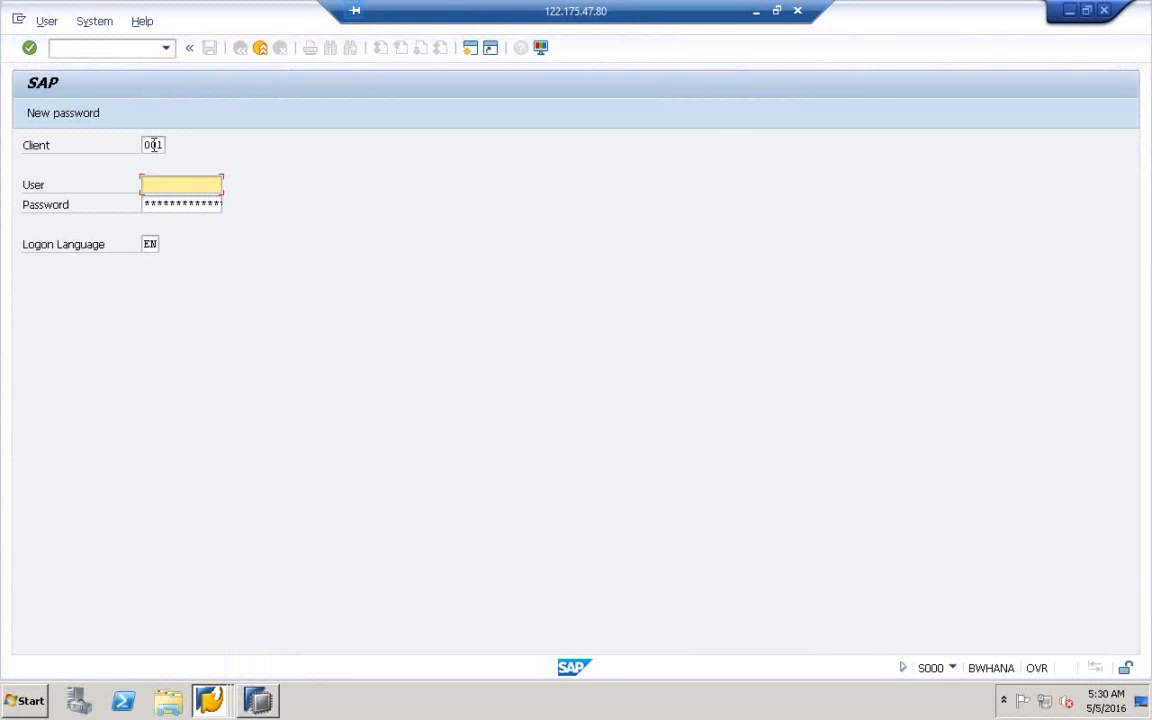
click(271, 706)
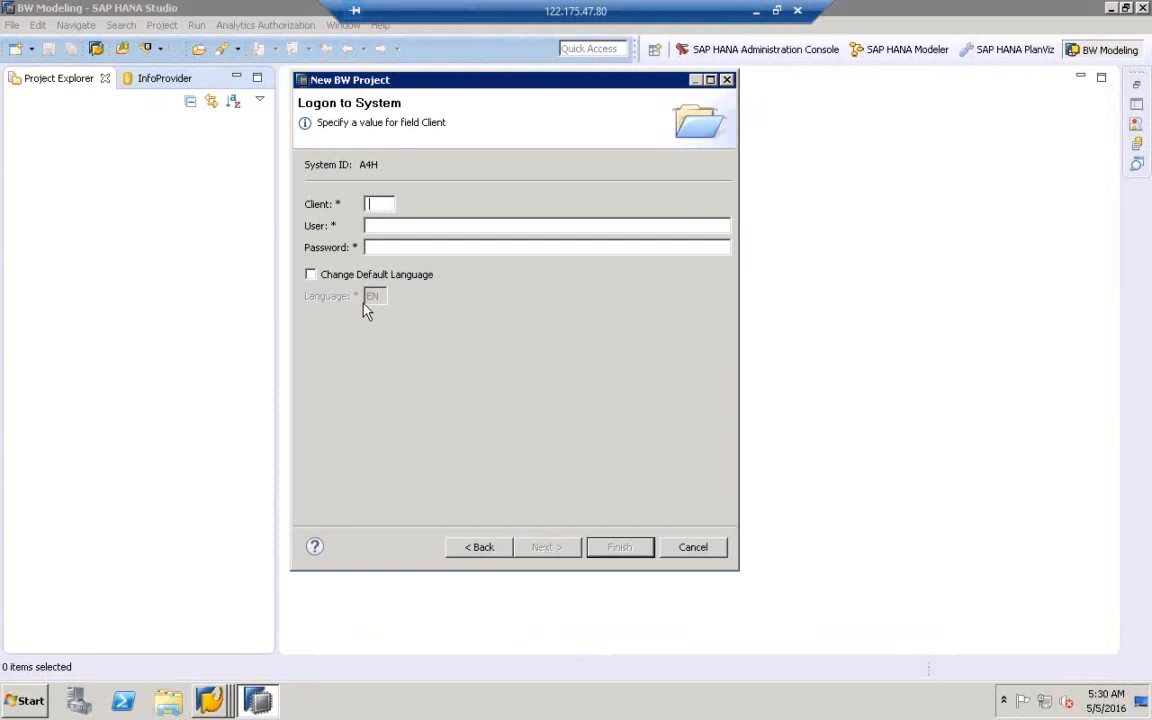
click(370, 203)
text(001)
text(est)
click(393, 247)
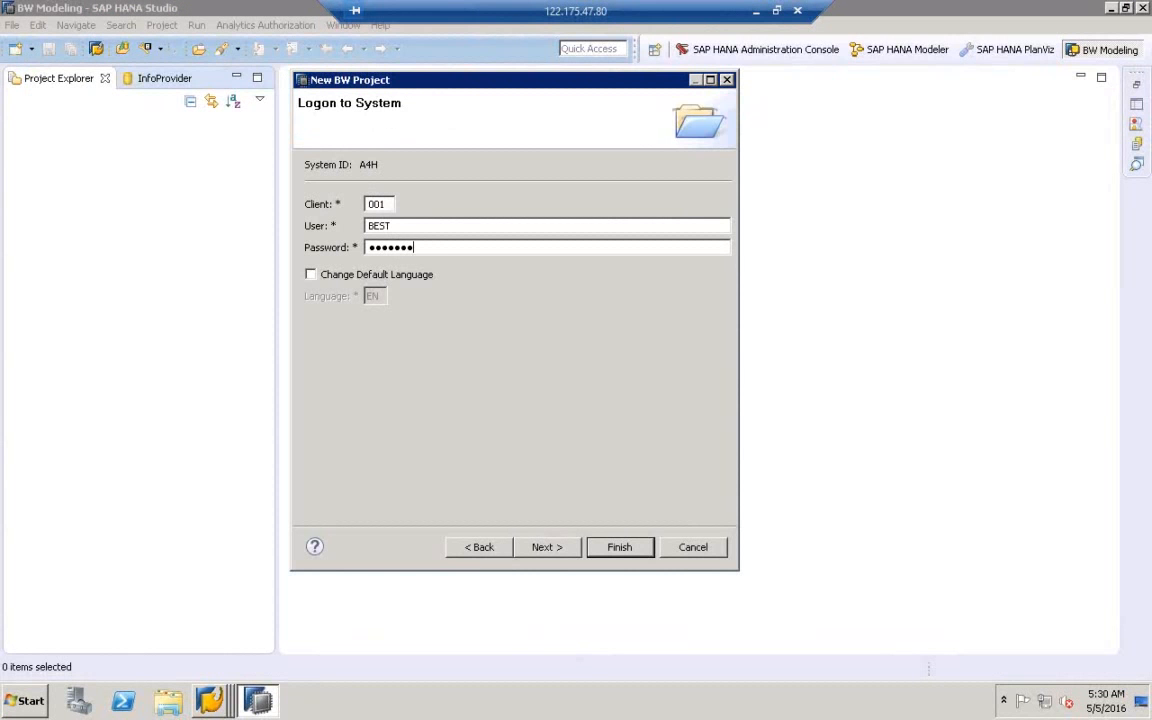
- Finish the BW project, expand A4H_001_best_en and its InfoProviders, and widen the tree to list the InfoAreas
click(620, 552)
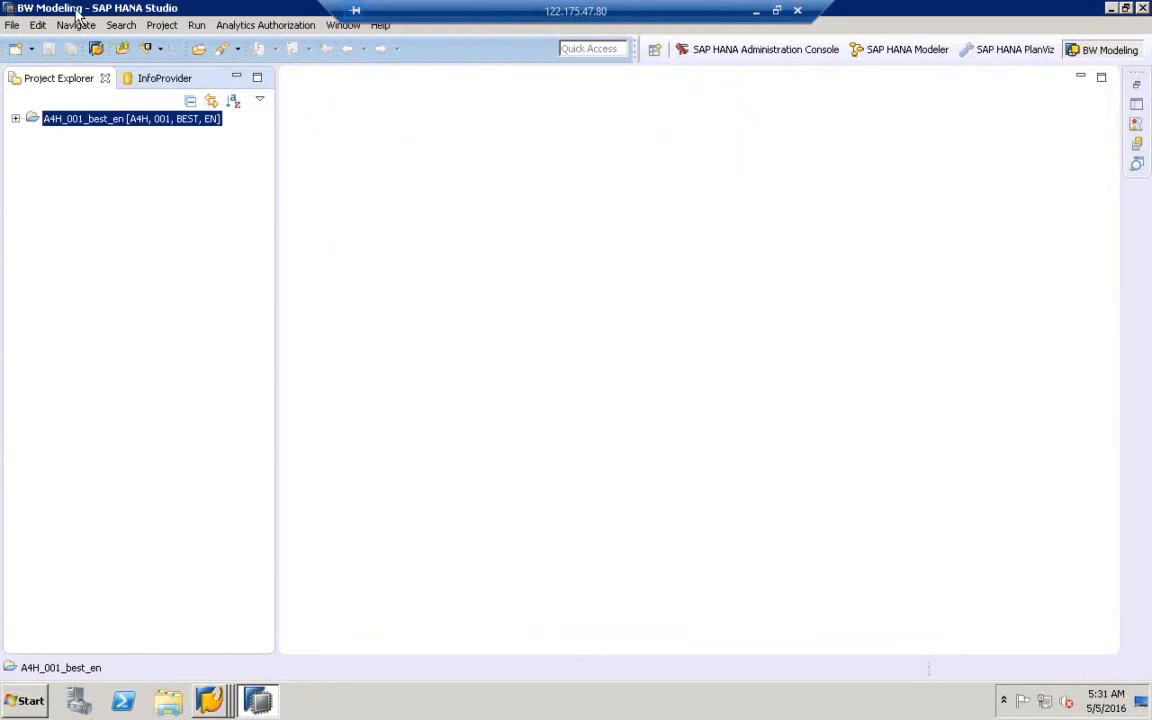
click(15, 119)
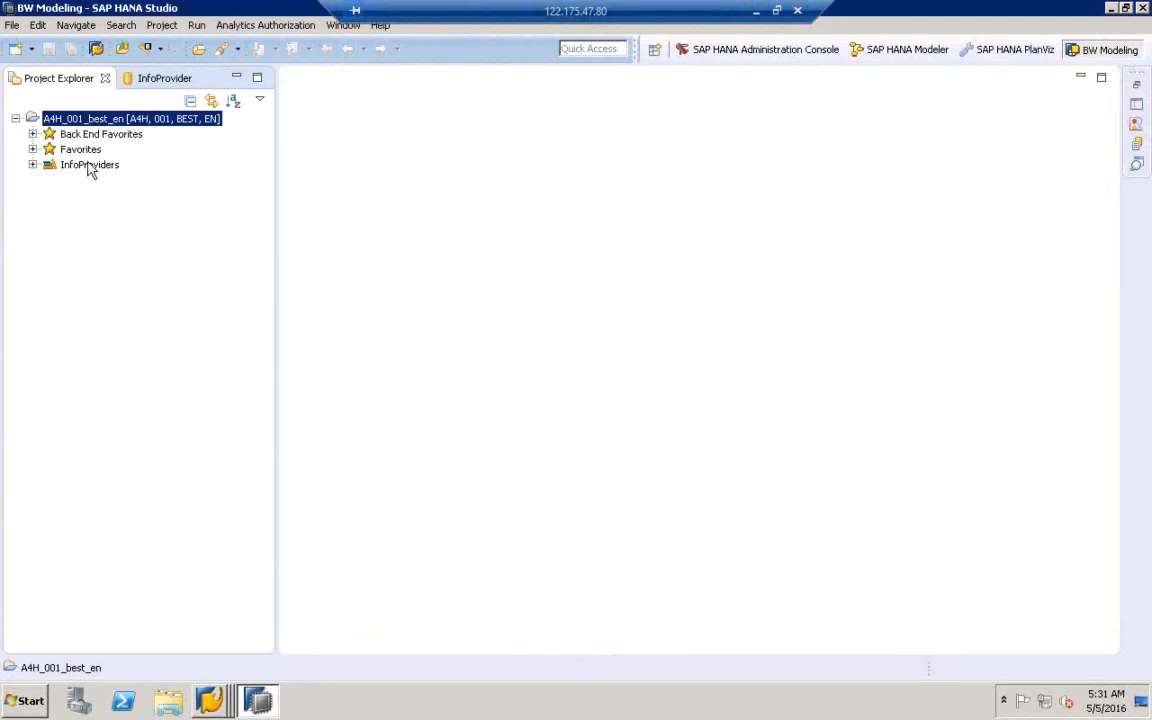
click(90, 168)
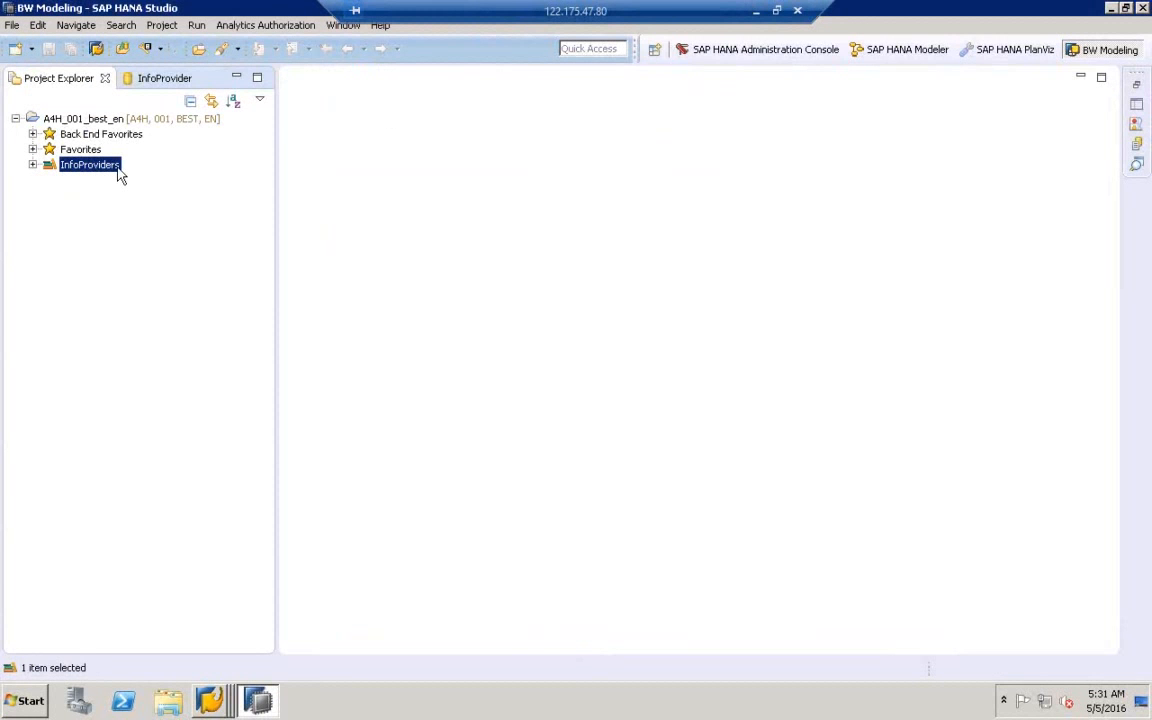
click(32, 165)
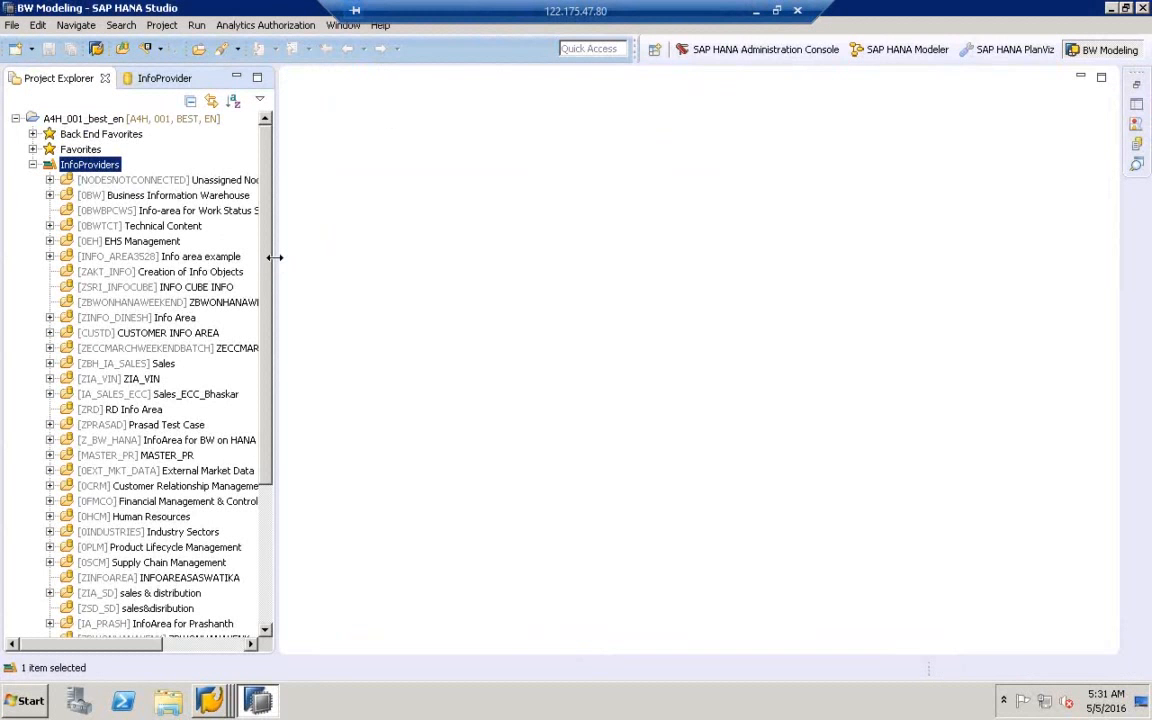
drag(275, 257, 437, 249)
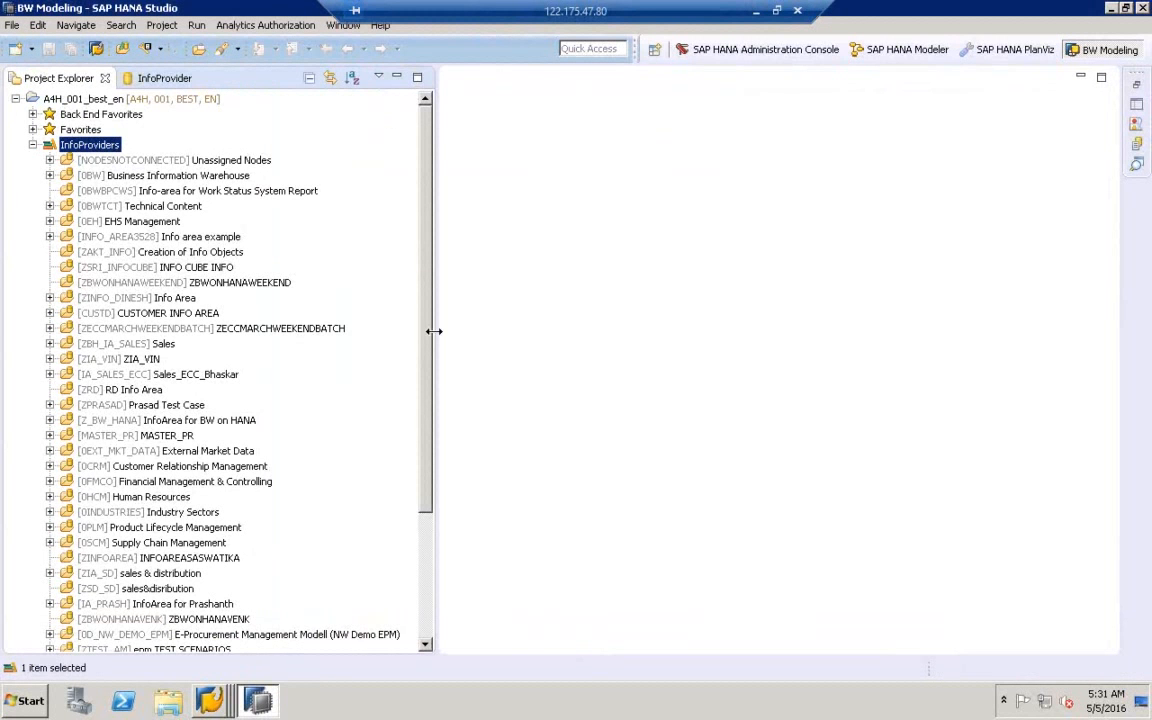
drag(430, 352, 443, 577)
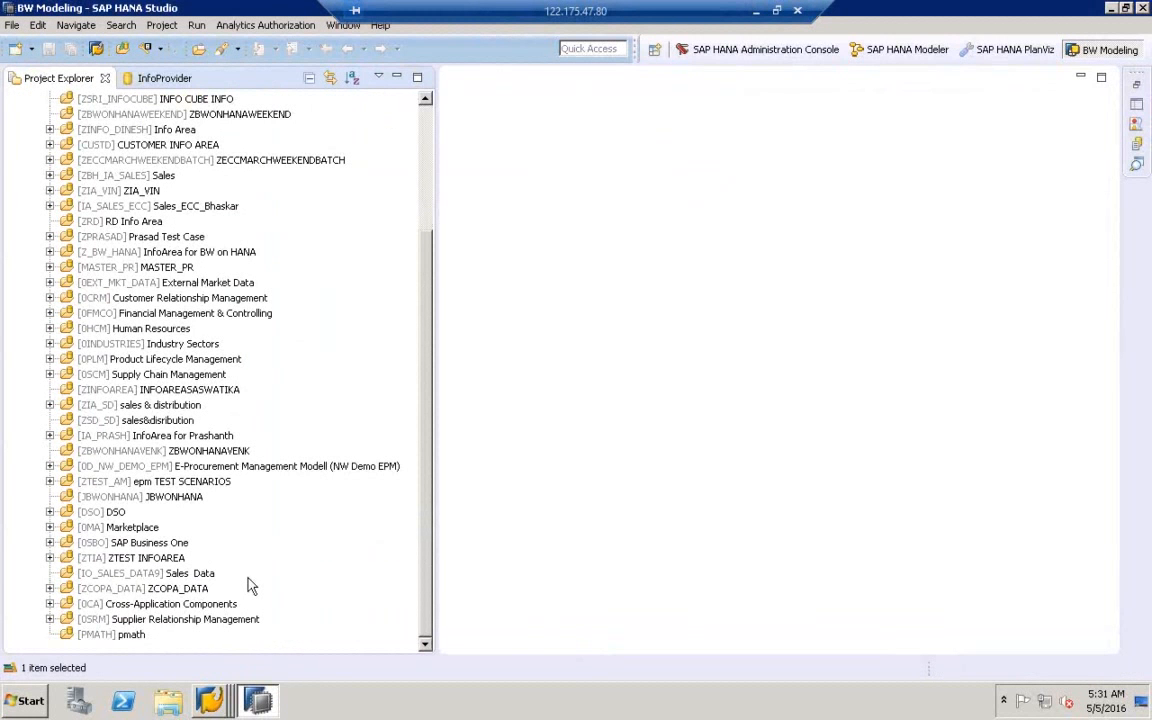
- Expand ZCOPA_DATA and its DataStore Object (Classic) folder, then select ZDSOCOPA7
click(88, 590)
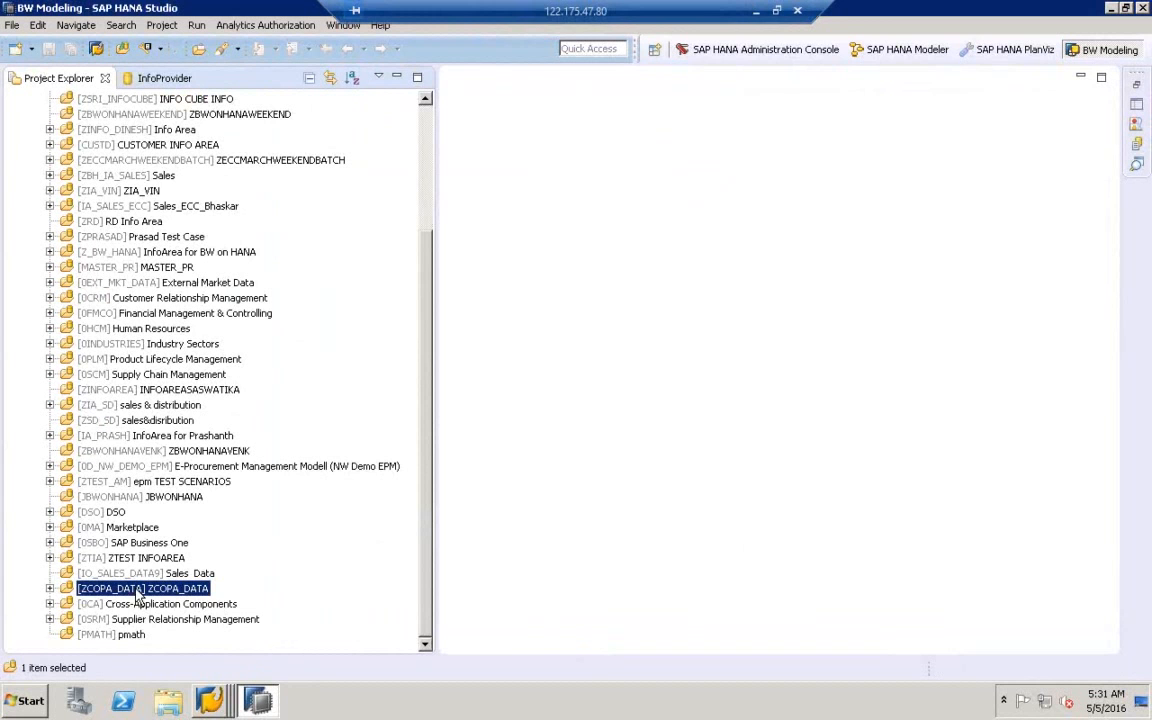
click(50, 589)
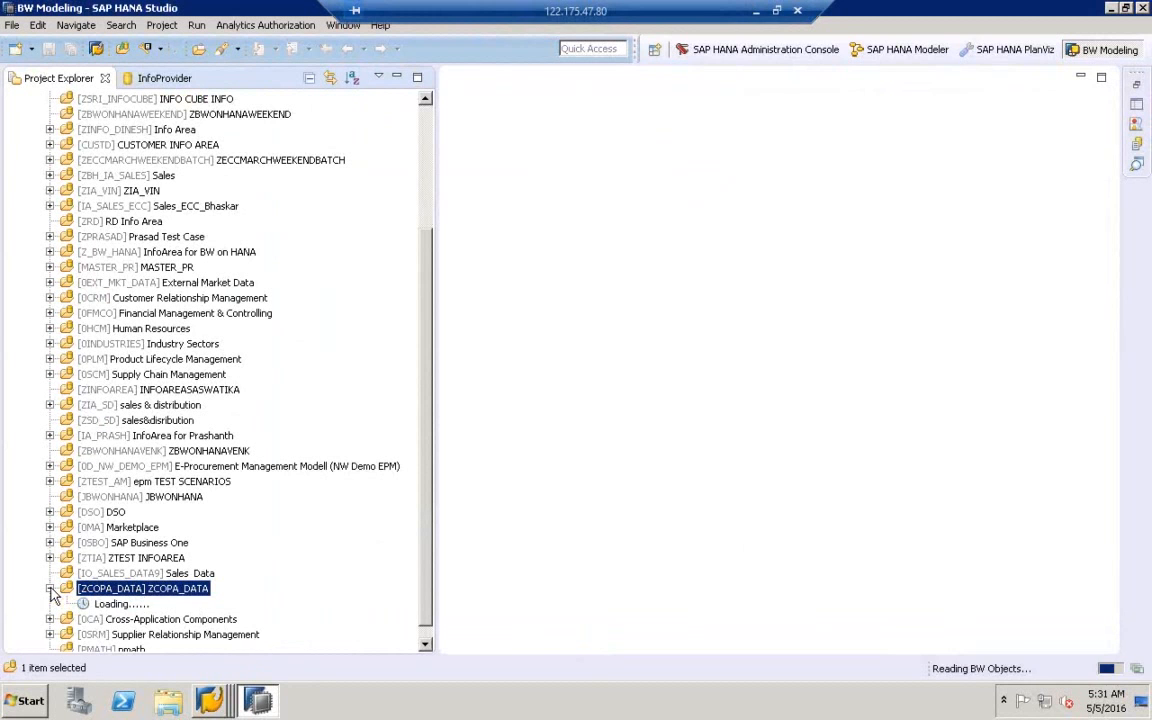
click(67, 605)
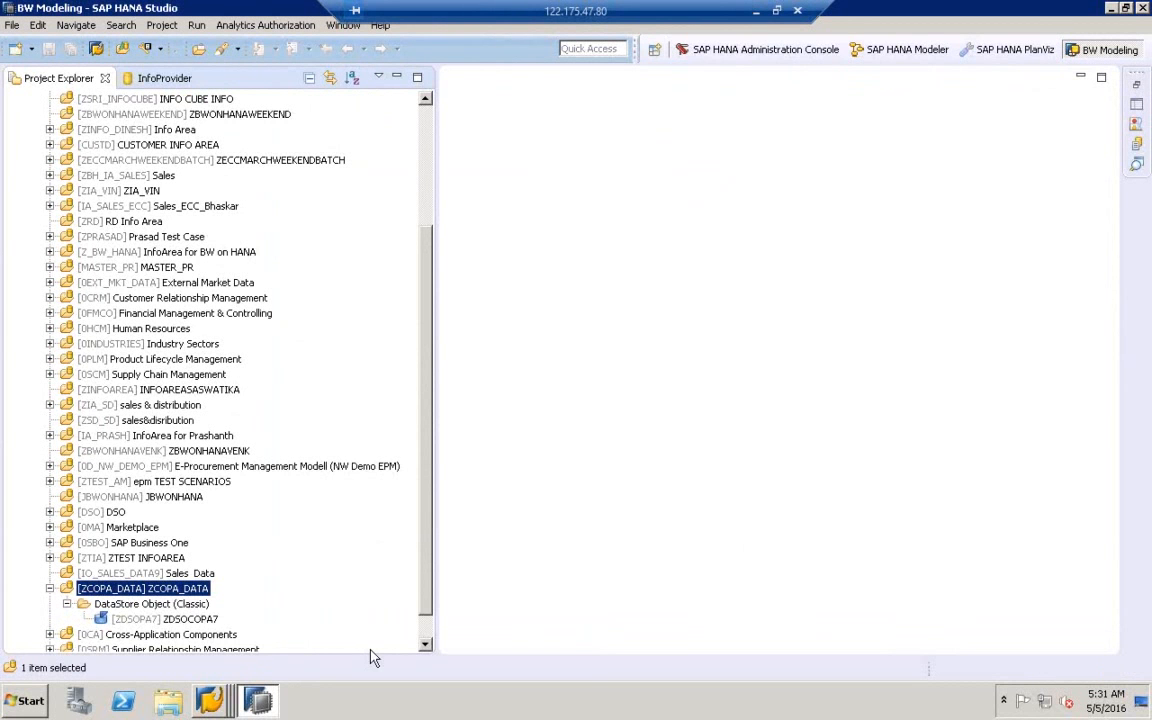
click(426, 645)
click(426, 645)
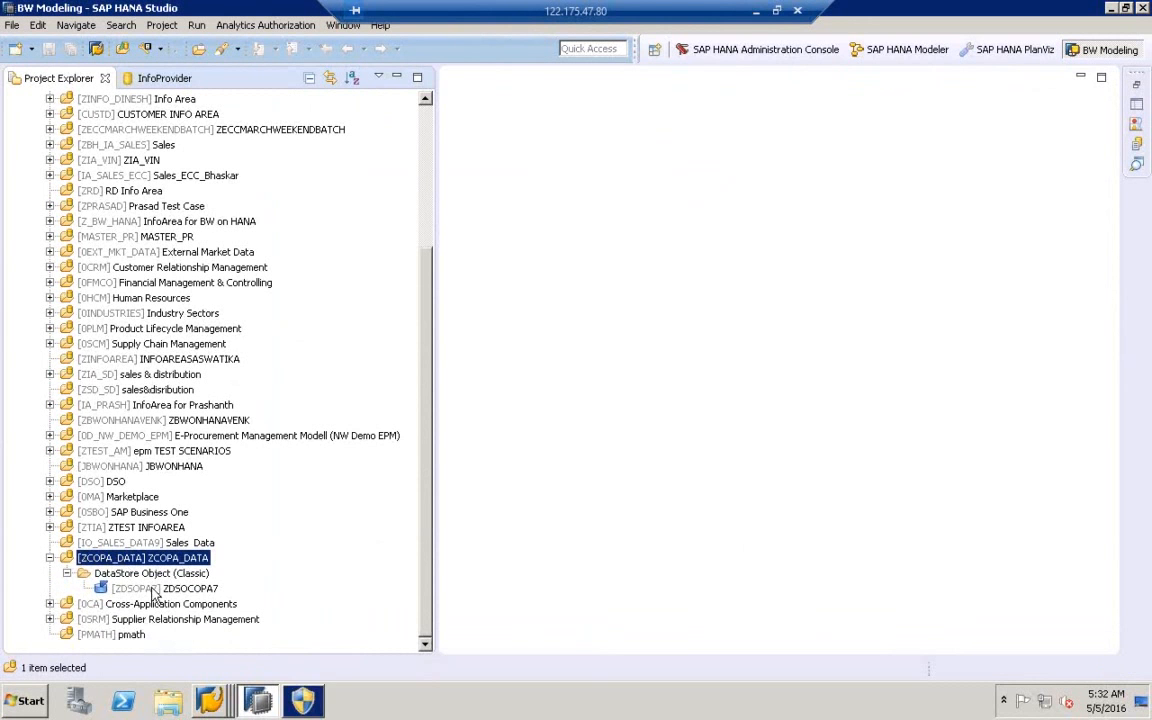
click(155, 590)
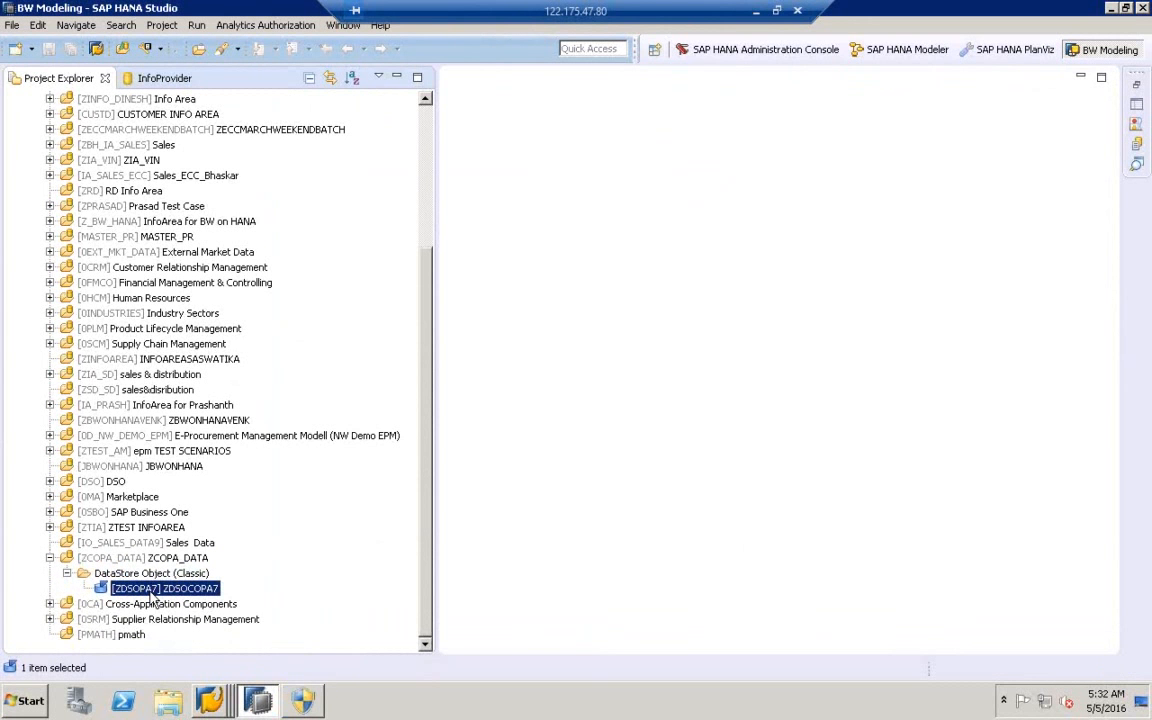
- Decline the Java update request, dismiss its notification, and narrow the project tree
click(318, 688)
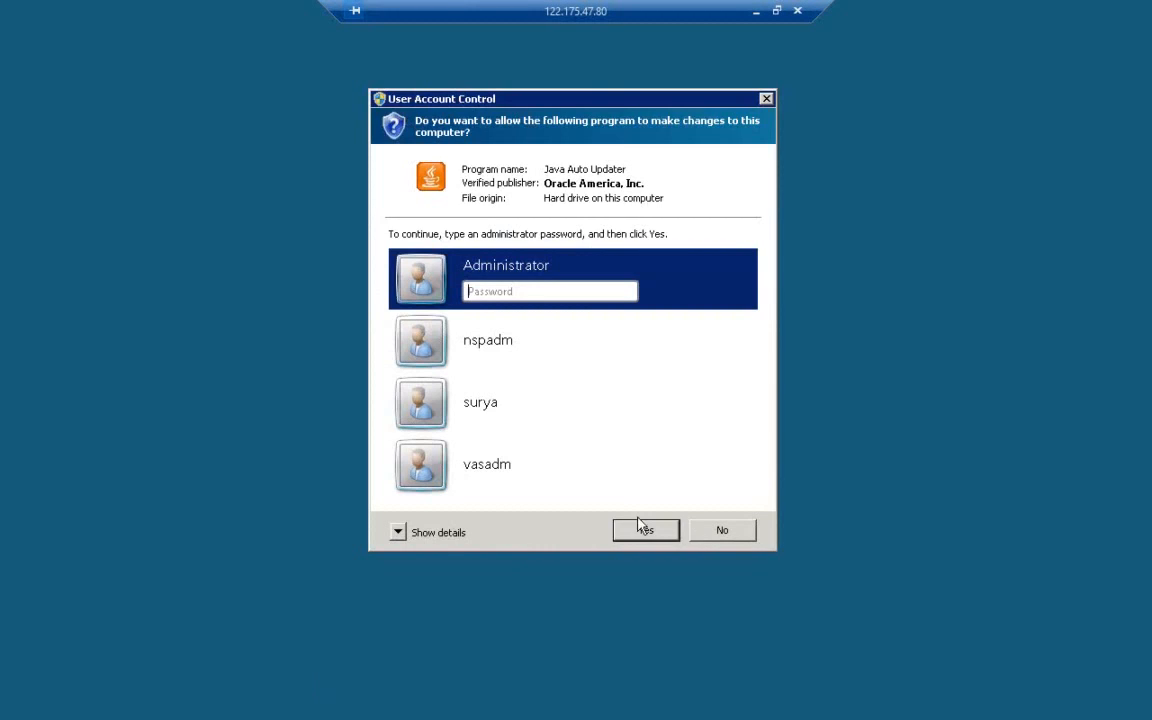
click(740, 534)
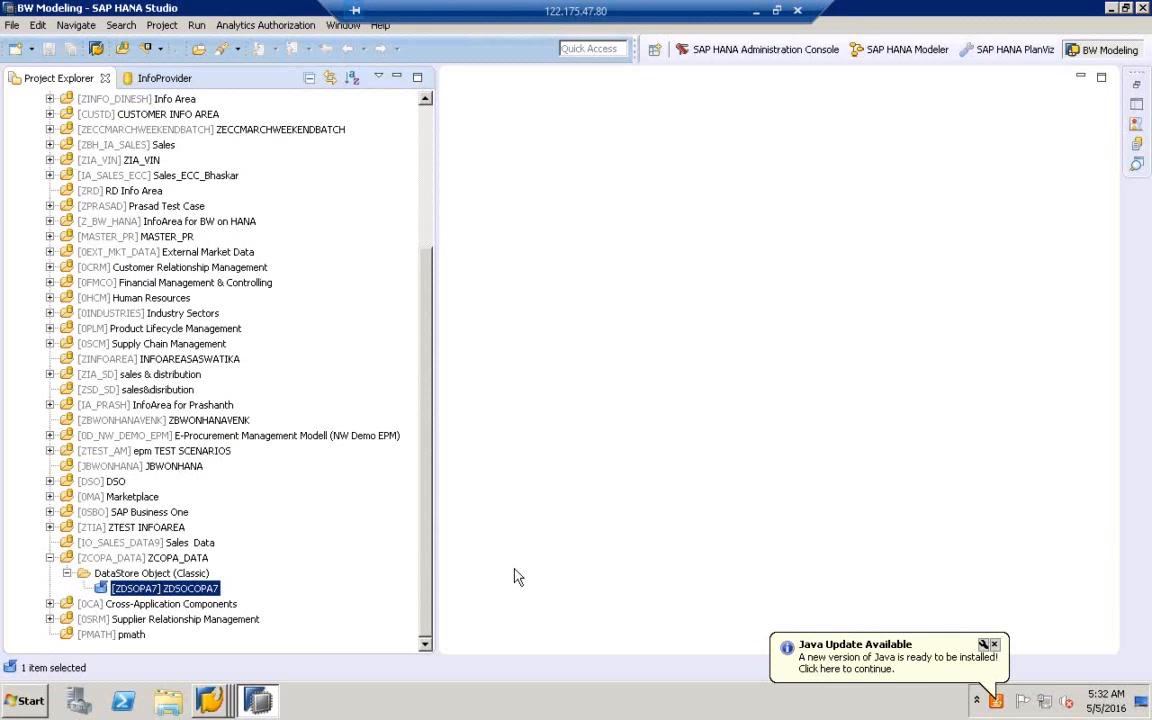
click(994, 644)
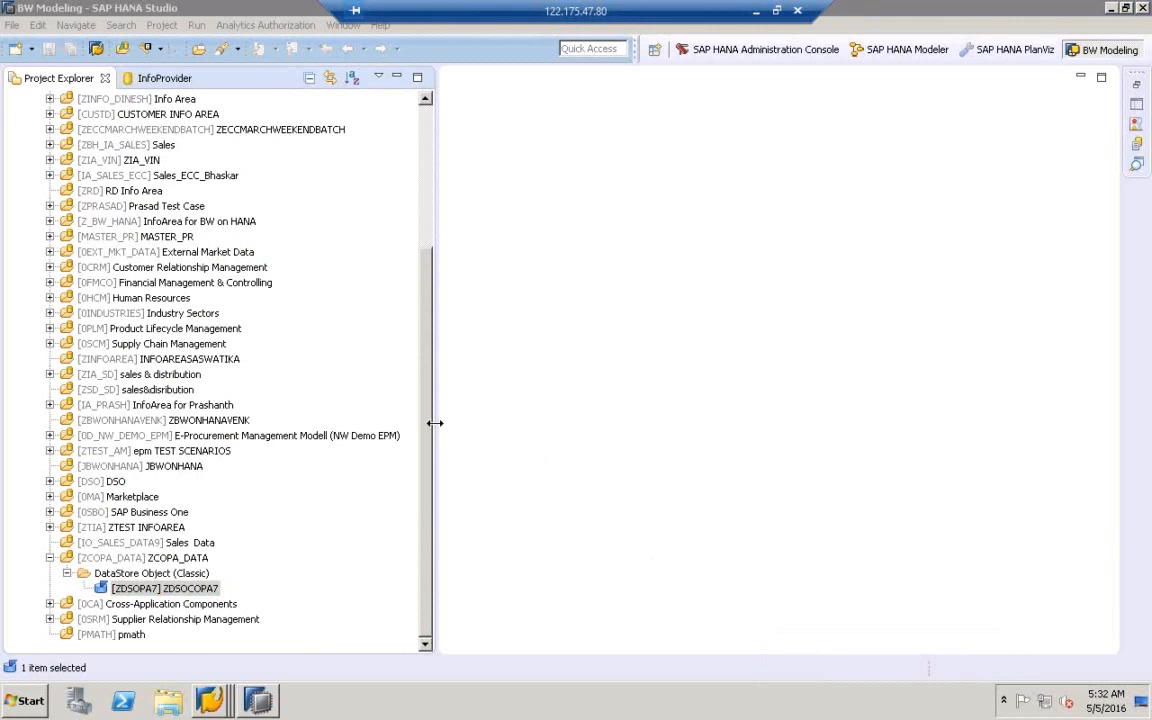
drag(437, 423, 381, 423)
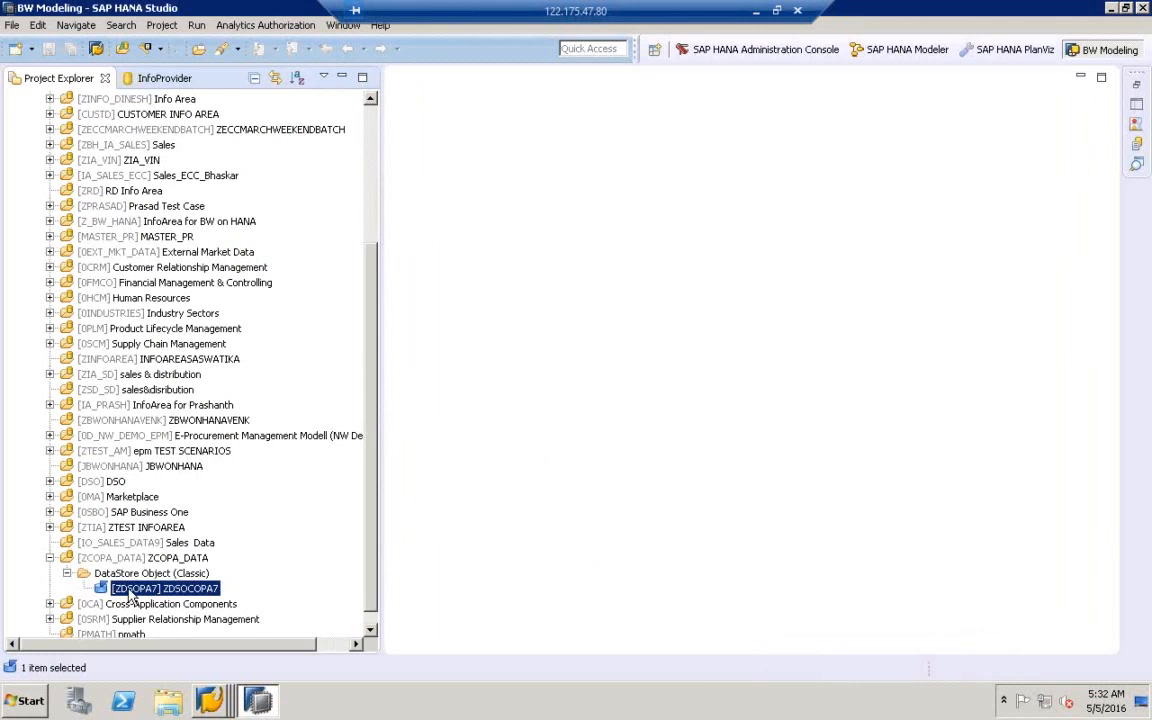
- Open ZDSOCOPA7 in the DataStore editor, inspect its technical name, then window the remote session
double_click(128, 590)
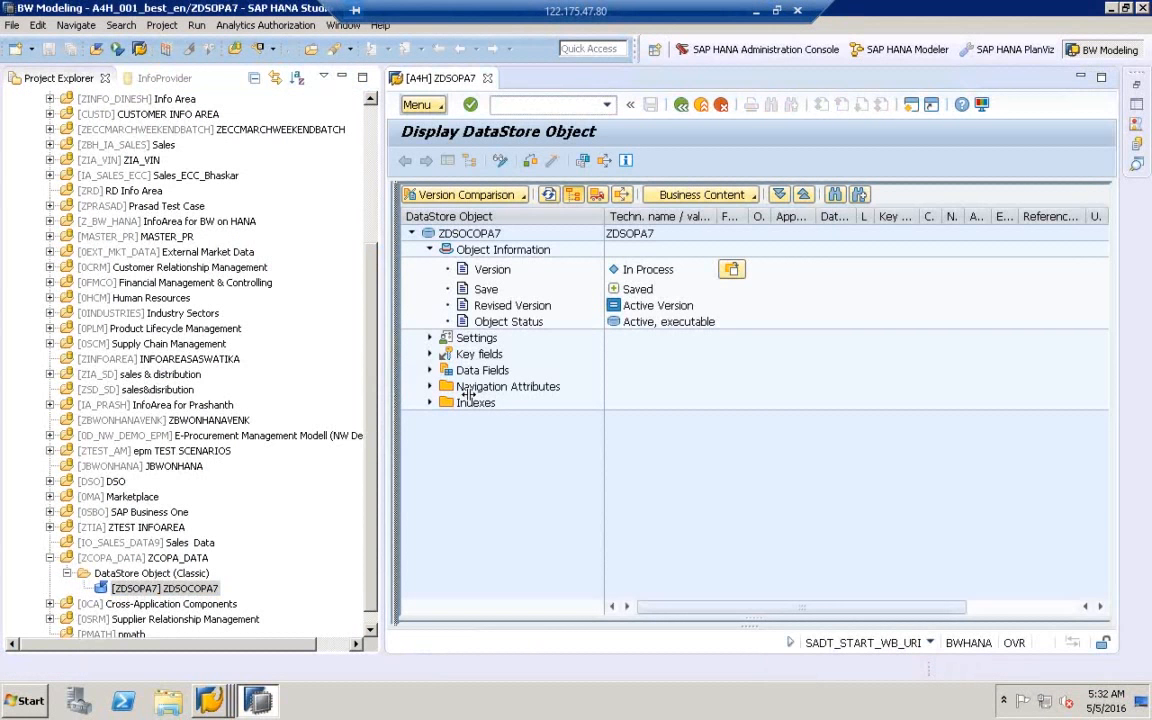
drag(468, 396, 555, 397)
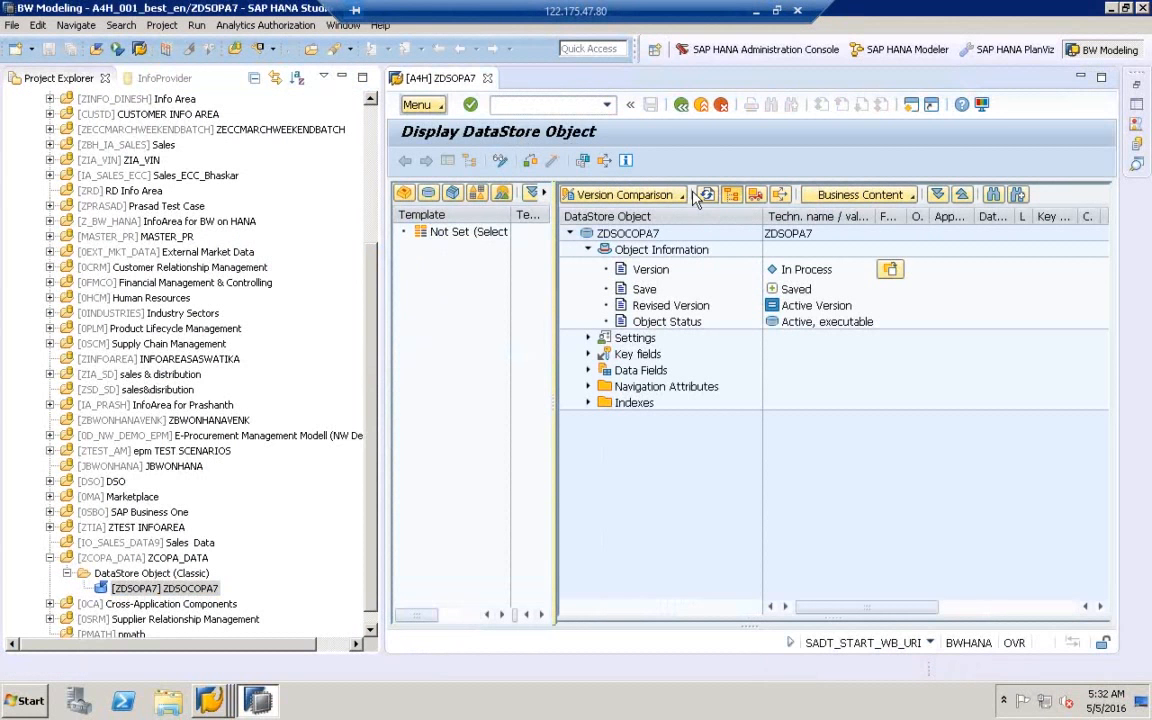
click(802, 238)
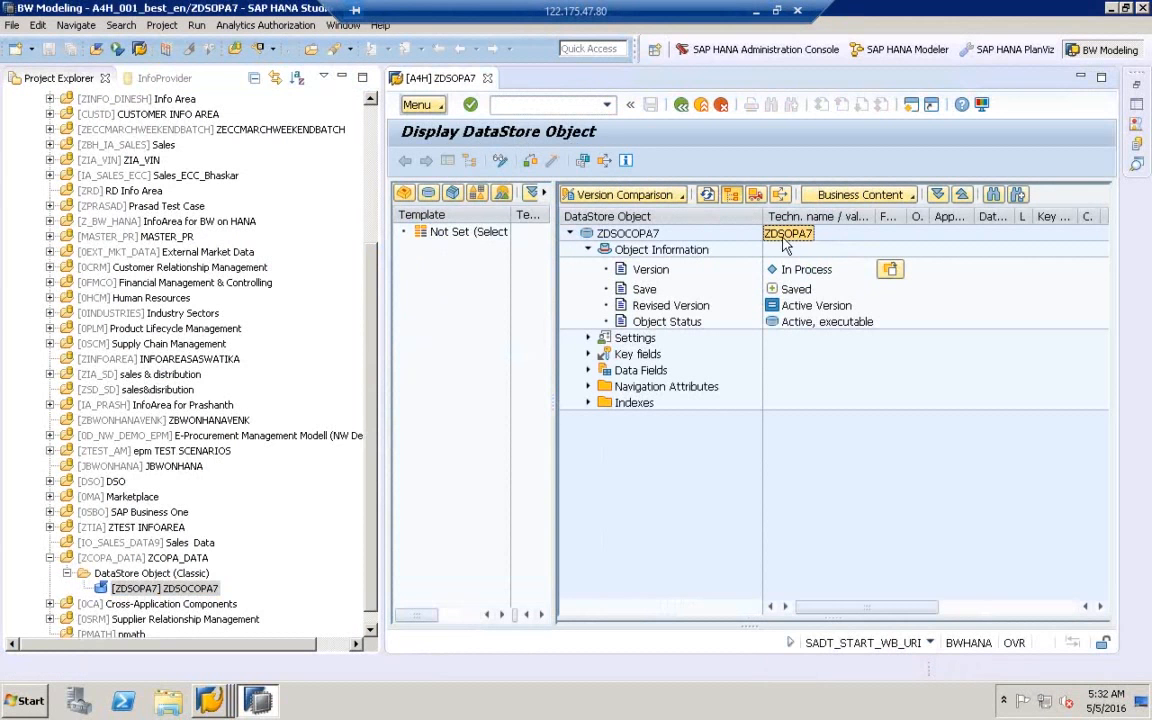
click(167, 592)
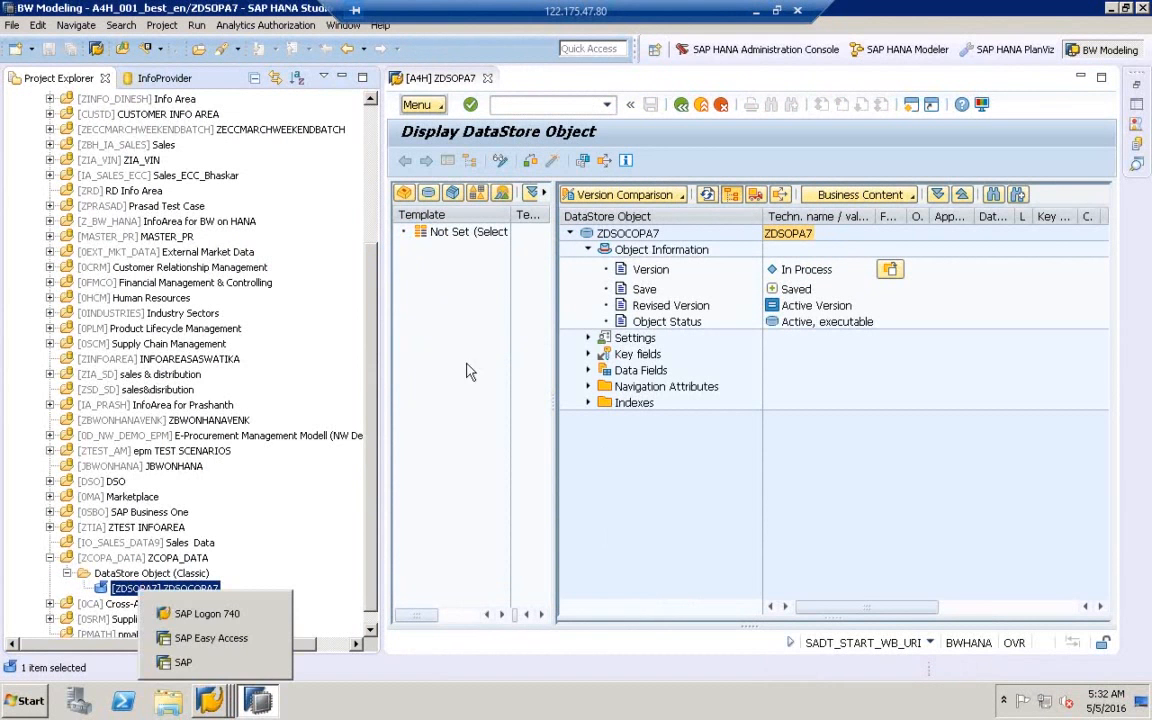
click(778, 11)
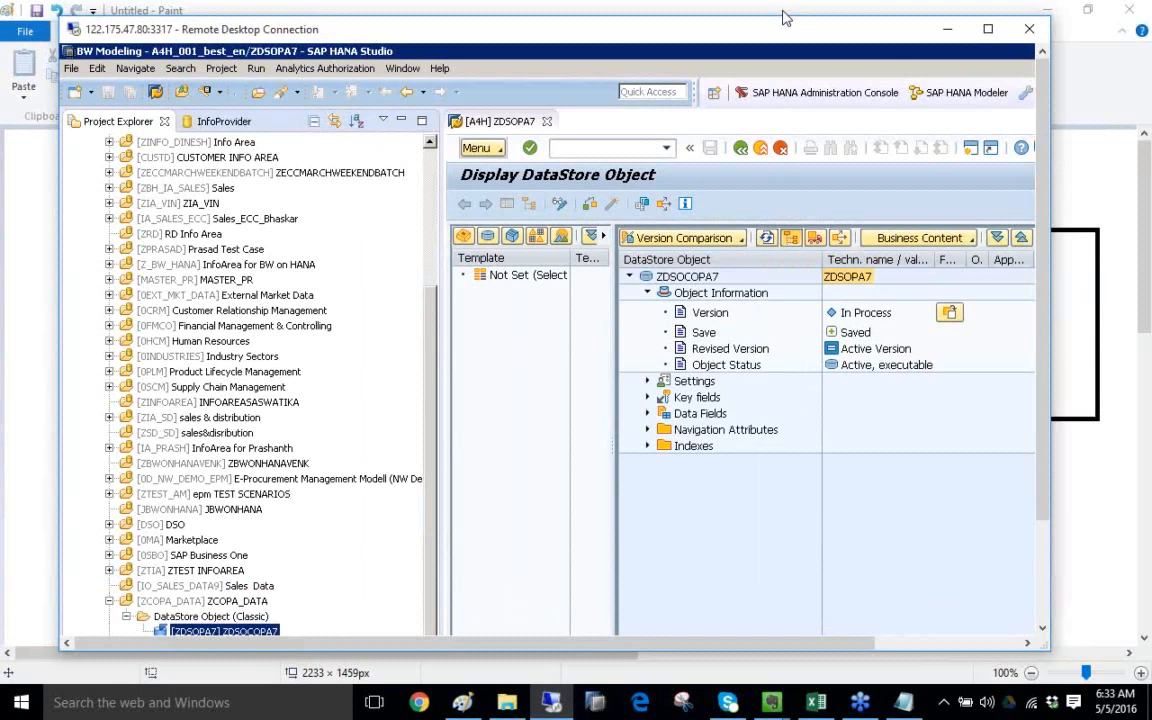
- In the Paint diagram, draw an oval around the DSO label and a pencil loop around the cylinder and ANV link
click(468, 703)
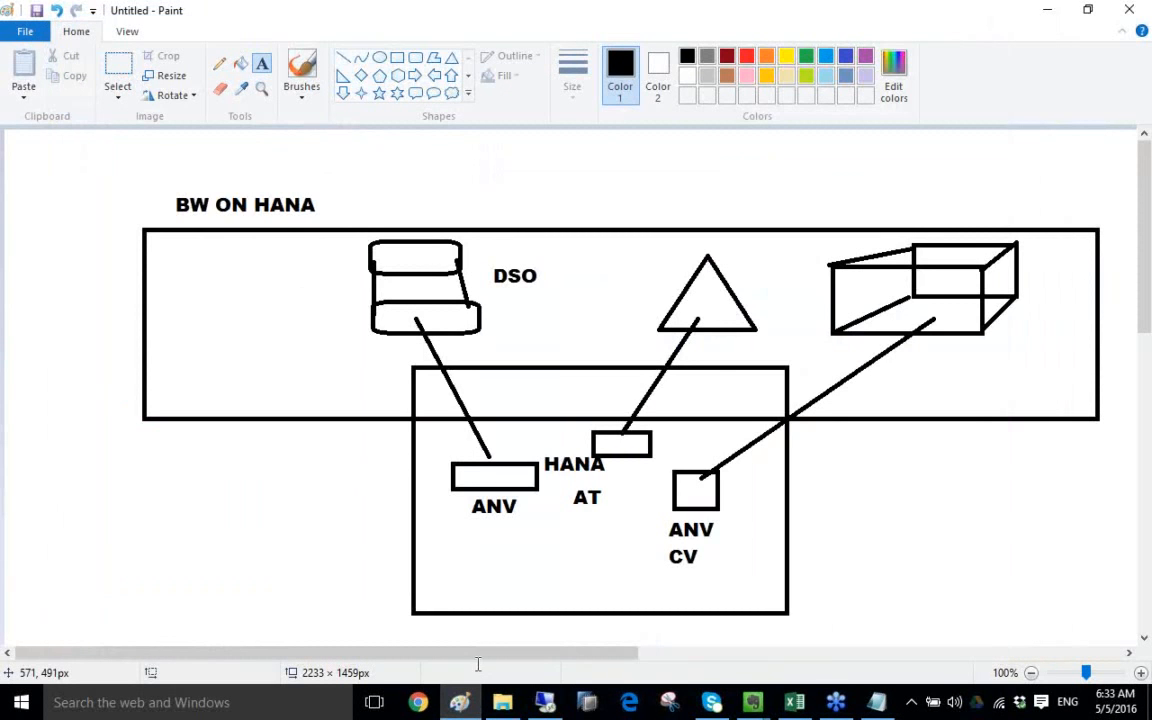
click(380, 57)
drag(471, 259, 561, 296)
click(218, 64)
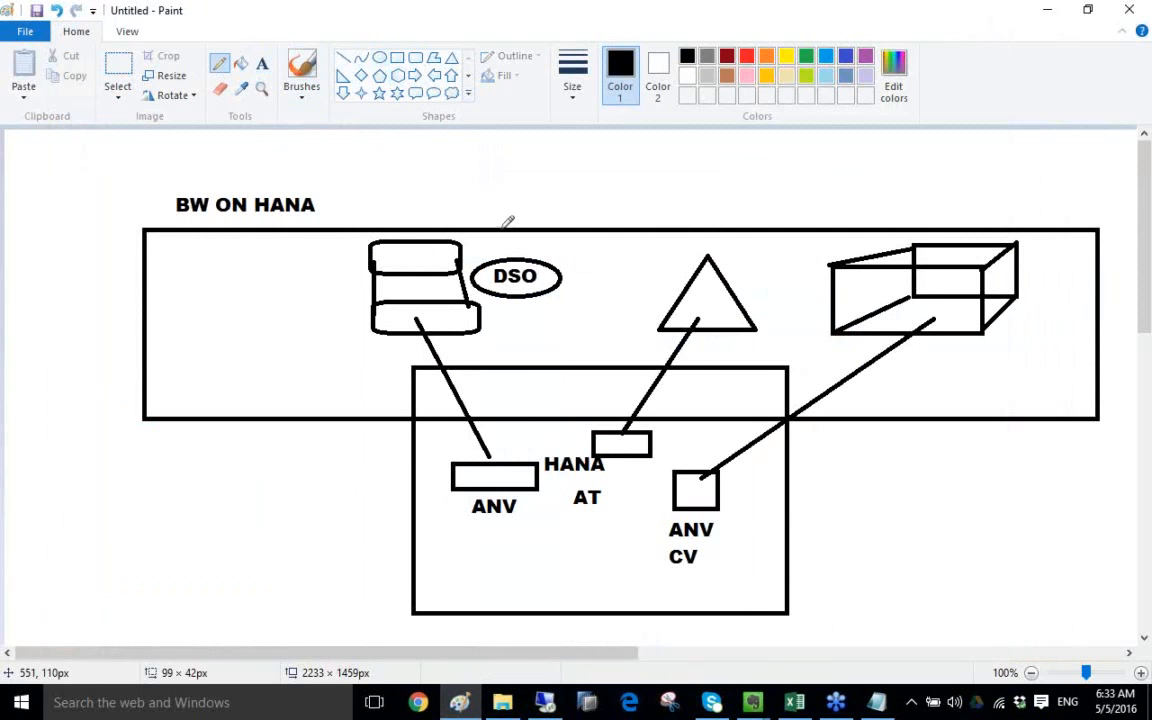
mouse_move(510, 251)
mouse_down()
mouse_move(388, 196)
mouse_move(331, 350)
mouse_move(424, 472)
mouse_move(470, 466)
mouse_up()
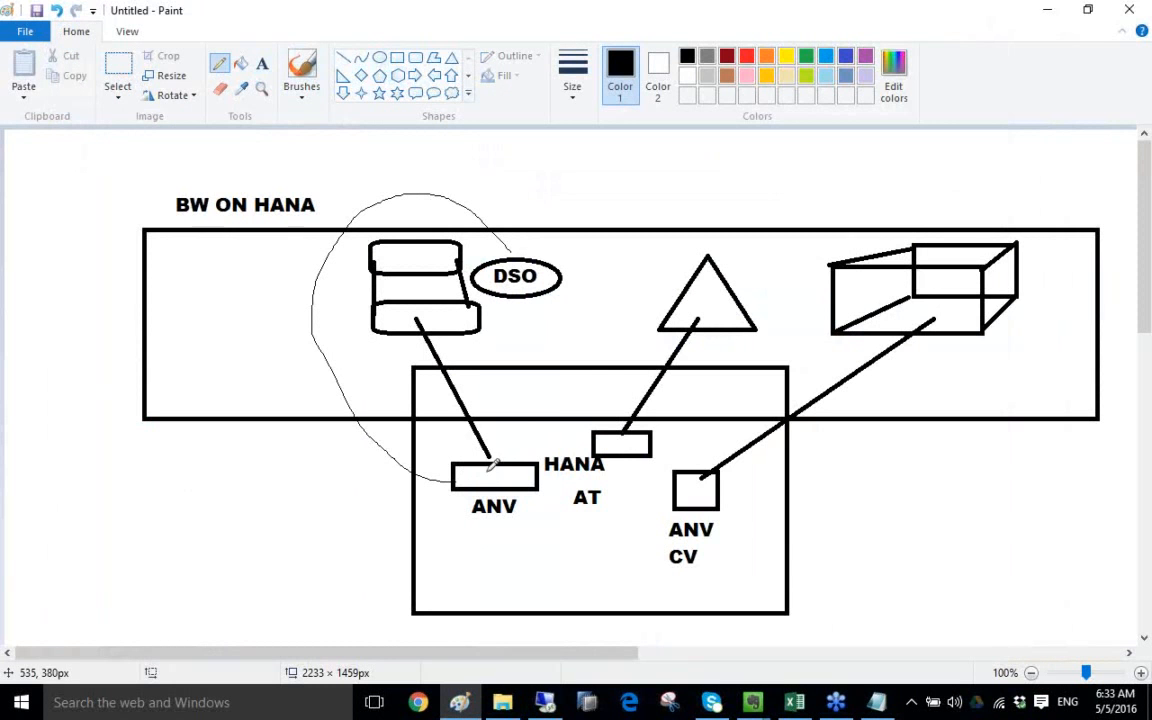
- Add an 'HS' text label below the ANV label
click(262, 64)
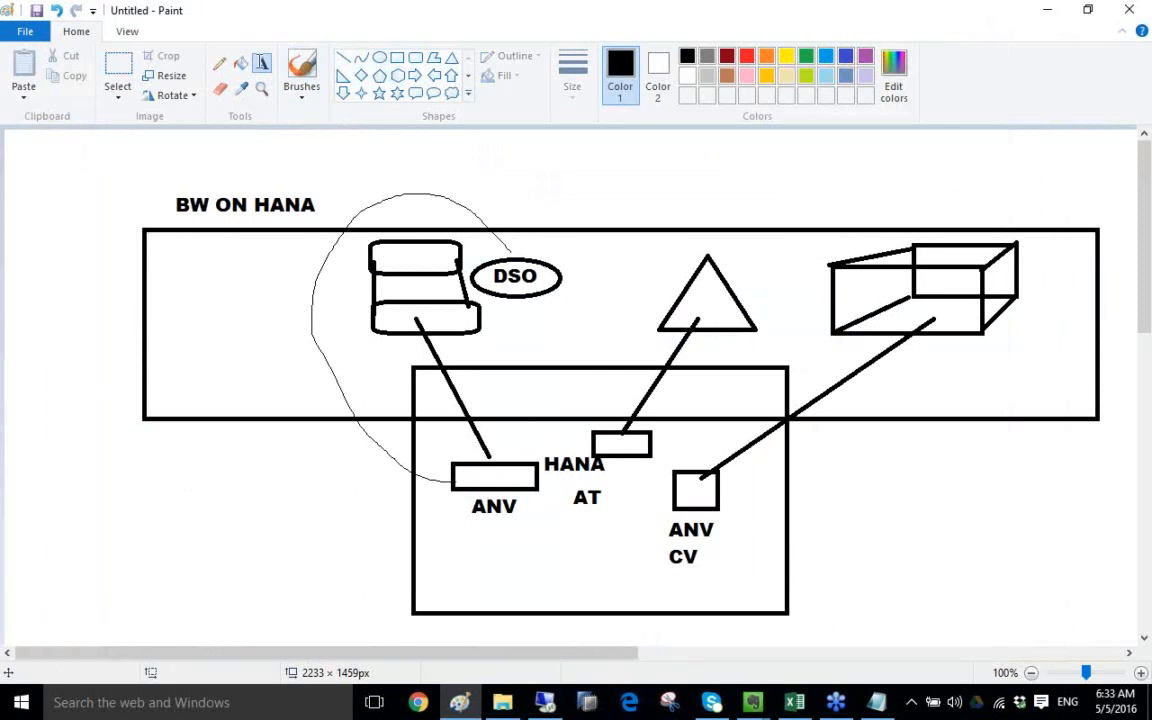
click(465, 548)
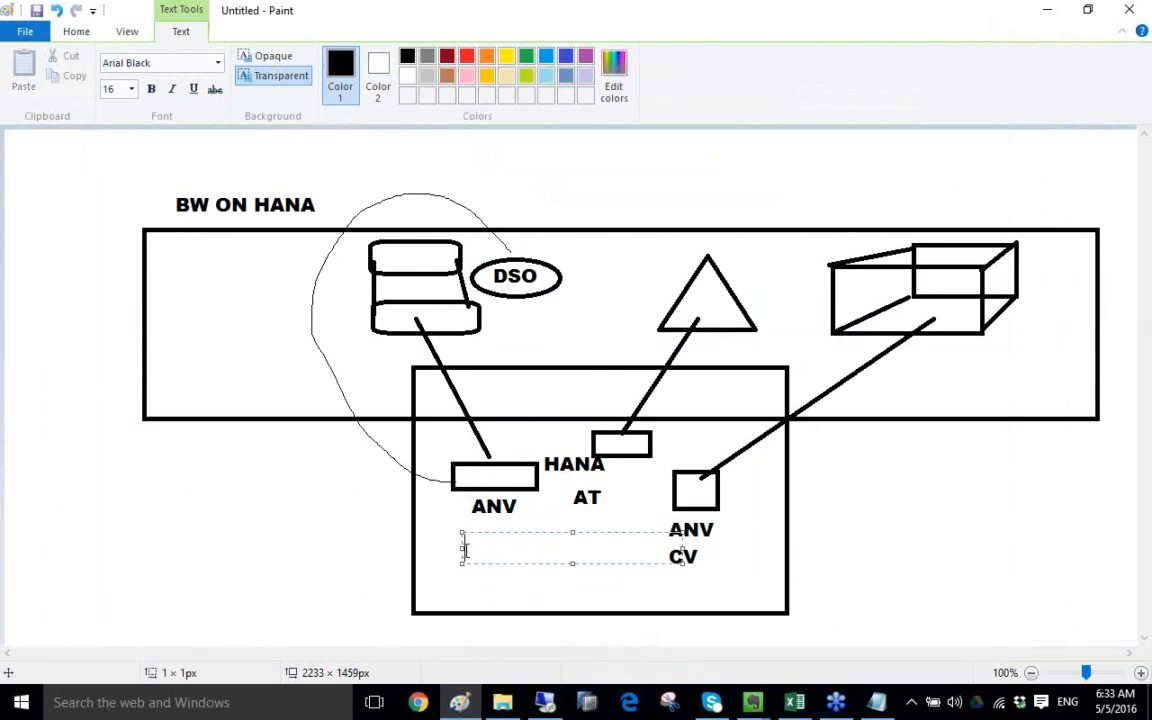
text(hs)
key(BackSpace)
key(BackSpace)
text(HS)
click(843, 534)
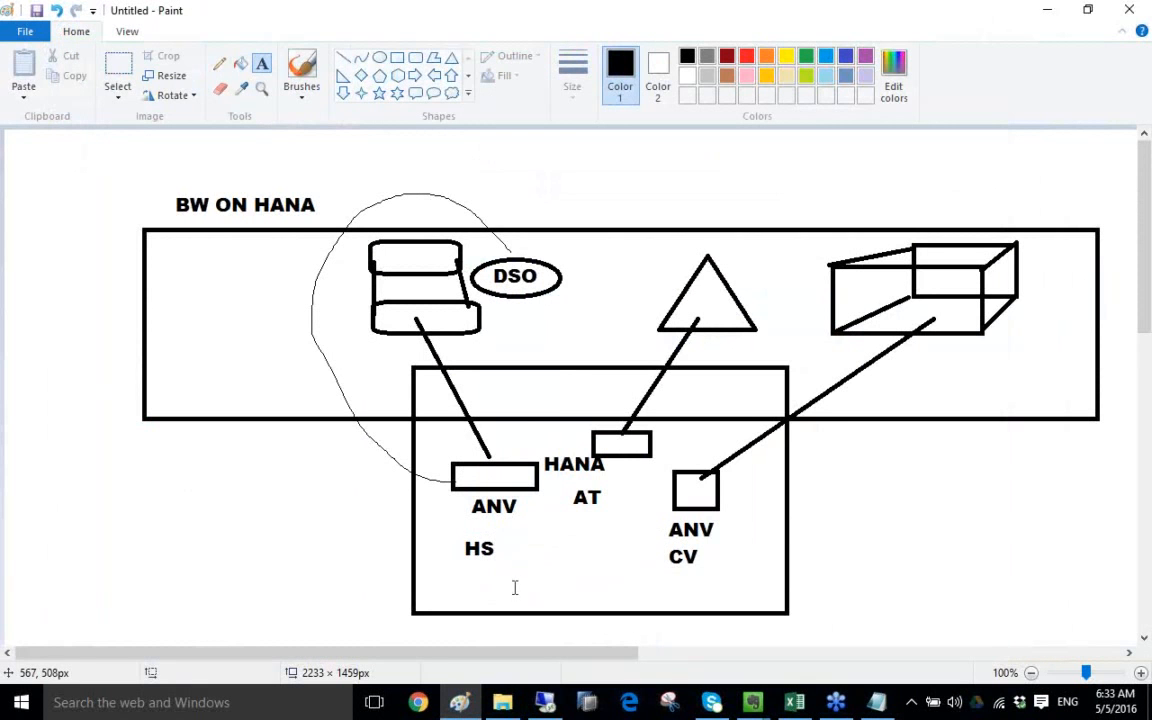
- Copy the whole BW ON HANA diagram and switch back to the Remote Desktop session
click(117, 66)
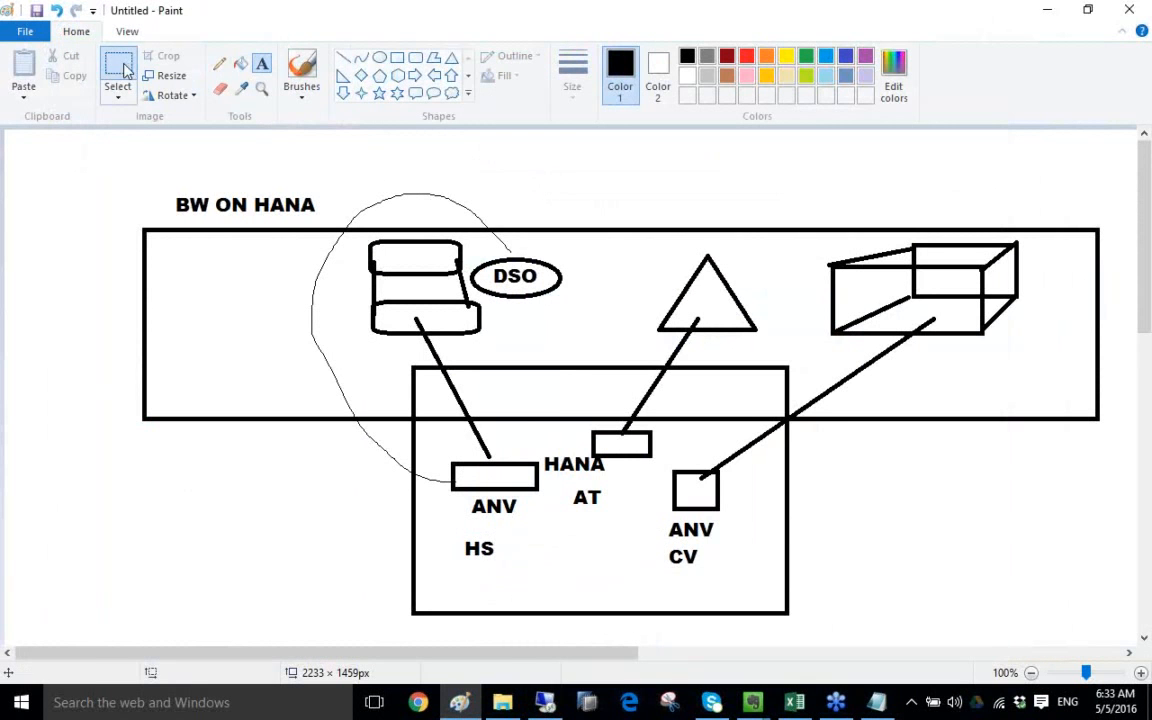
mouse_move(441, 272)
mouse_down()
mouse_move(1015, 569)
mouse_move(1068, 610)
mouse_move(1121, 622)
mouse_up()
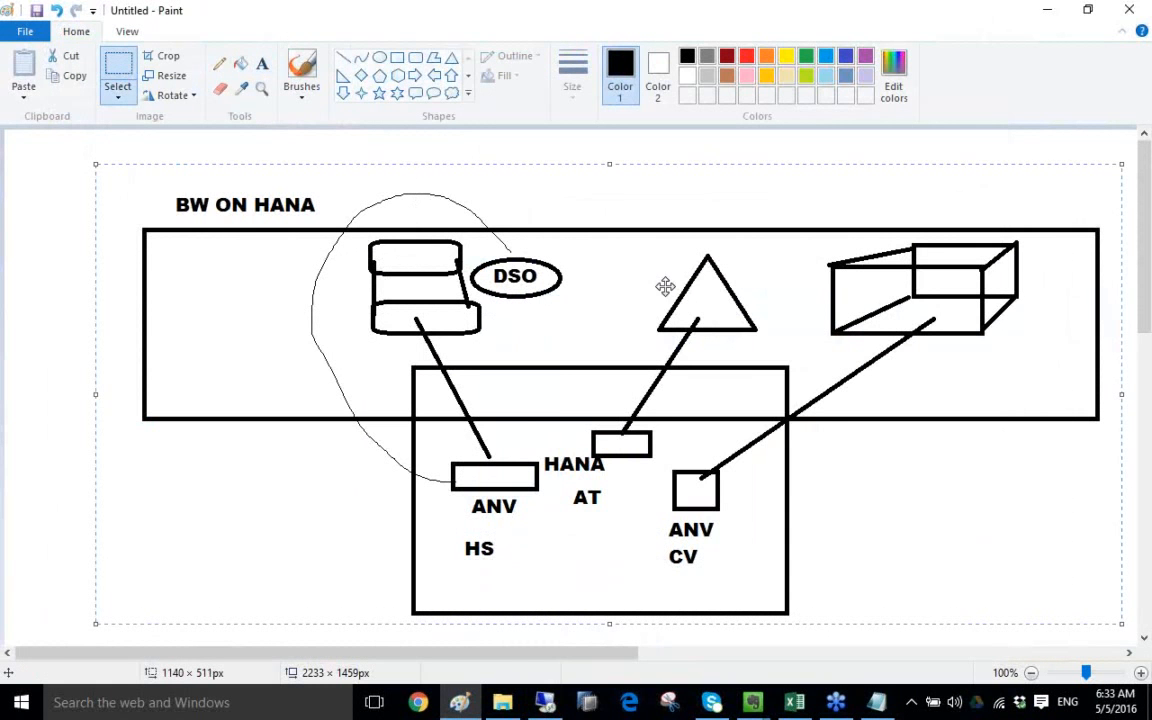
right_click(663, 288)
click(712, 322)
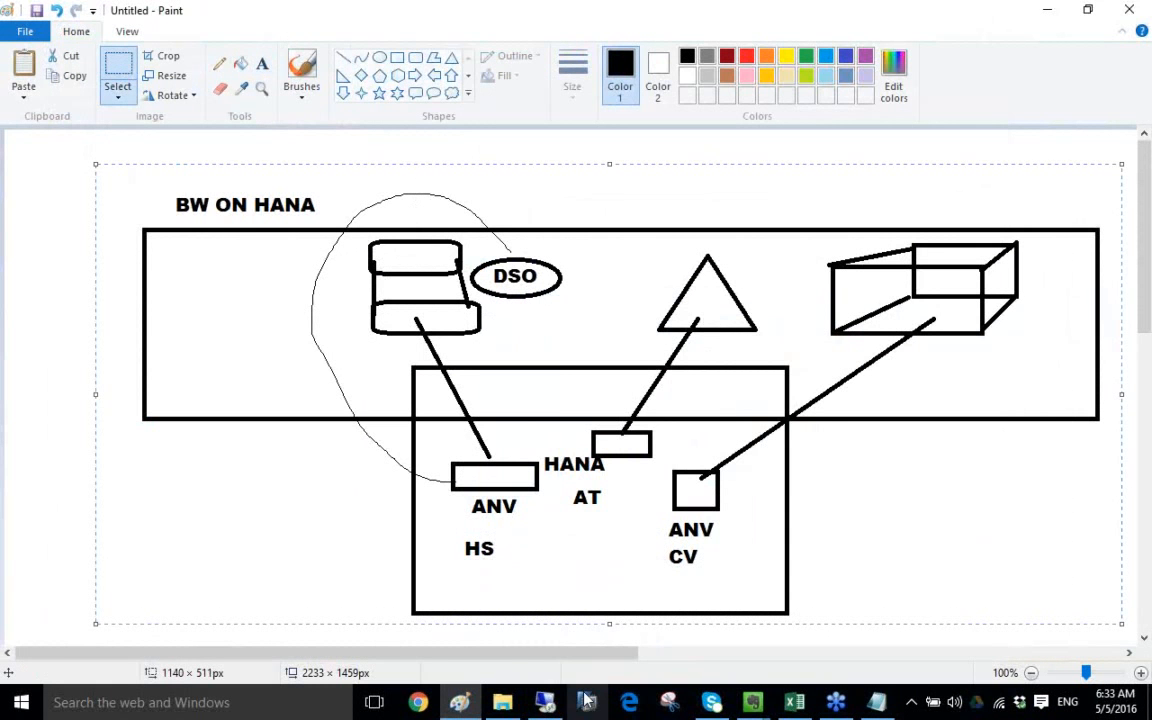
key(alt+Tab)
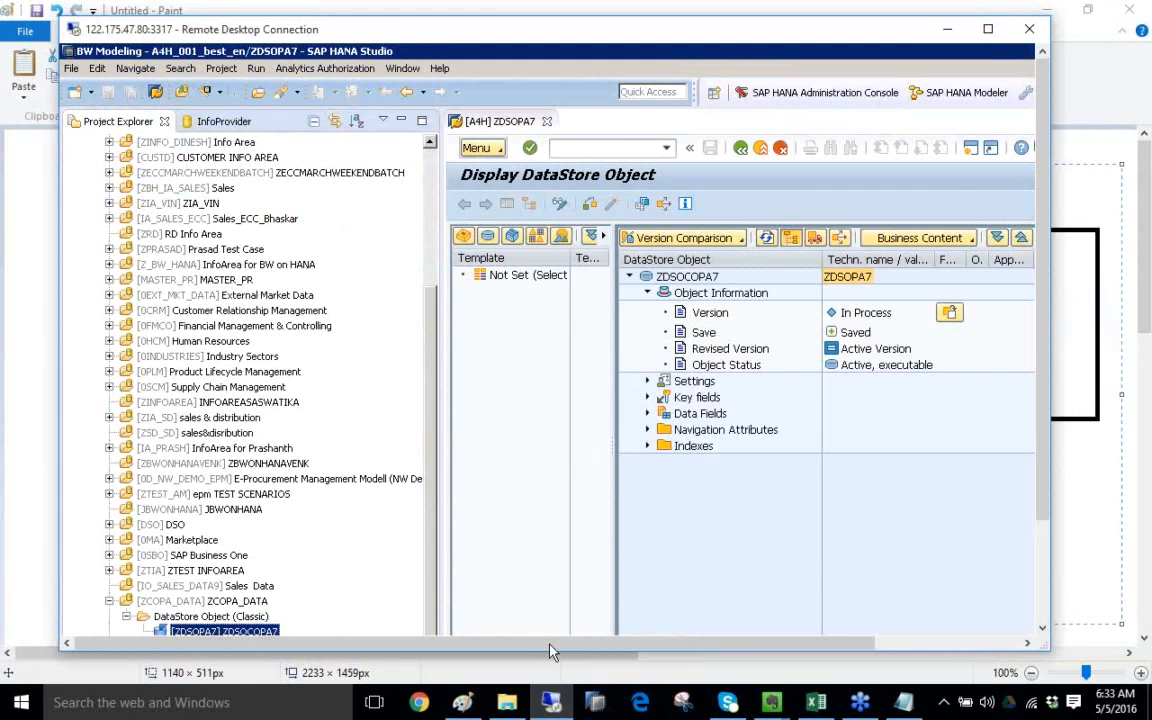
- Maximize the Remote Desktop window and launch MSPAINT from the remote Start menu search
click(988, 29)
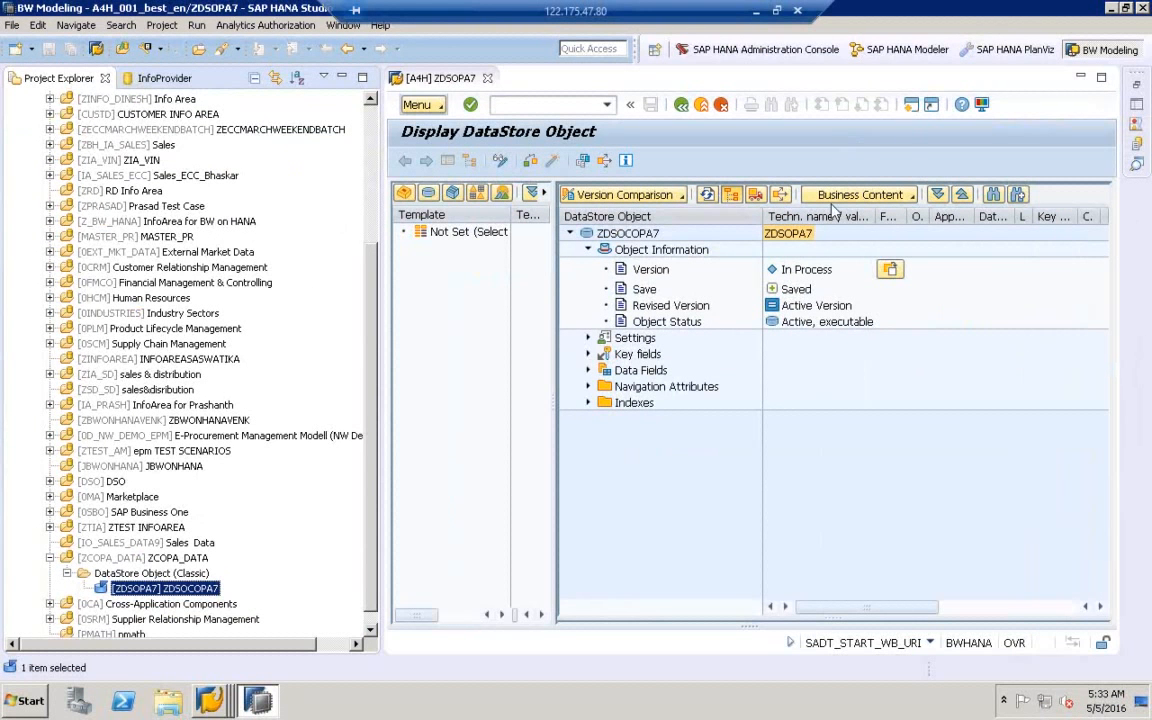
click(28, 700)
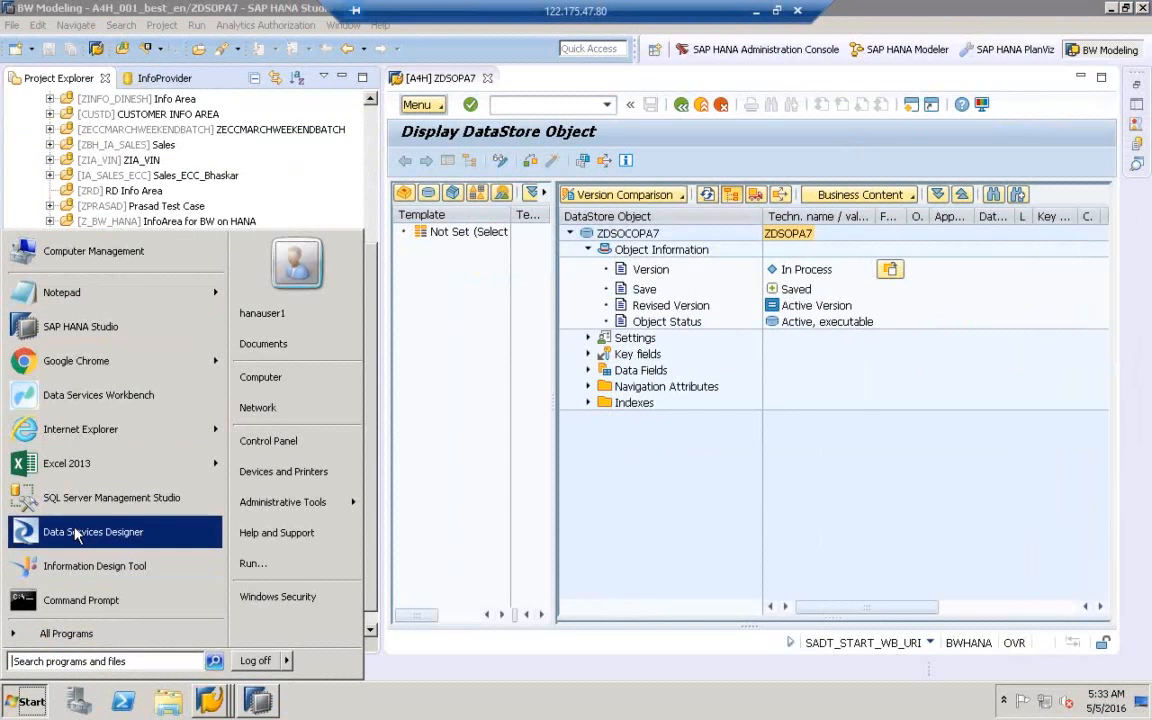
click(77, 660)
text(M)
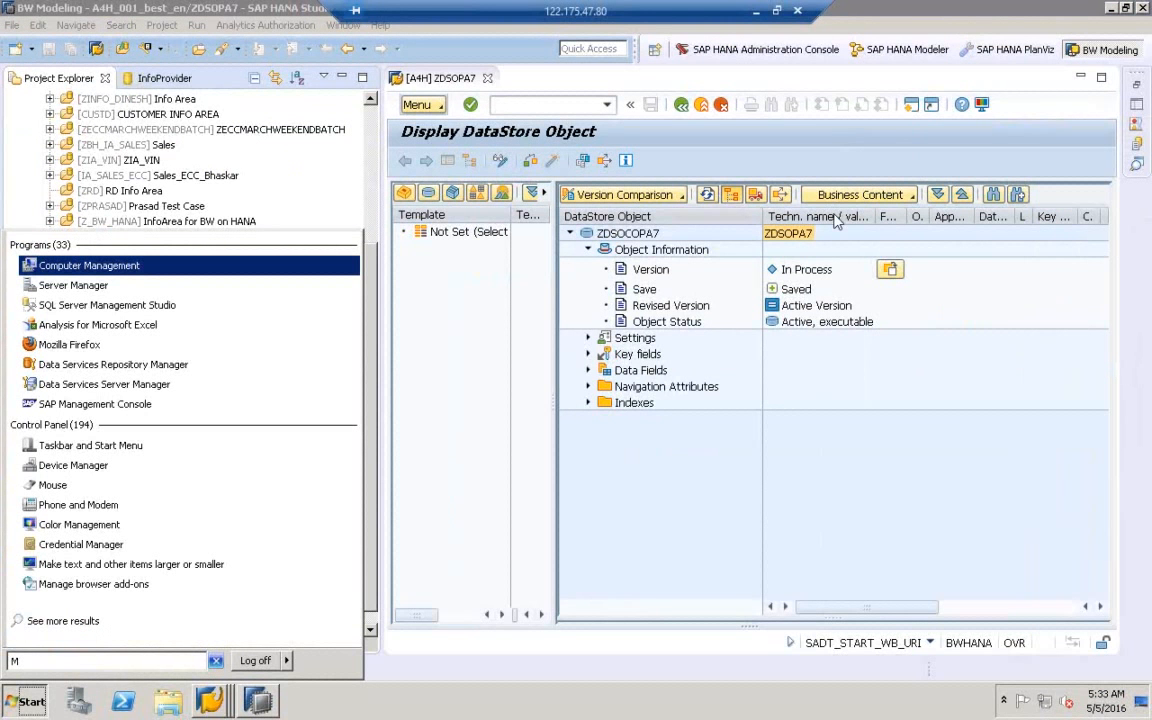
click(836, 222)
click(30, 698)
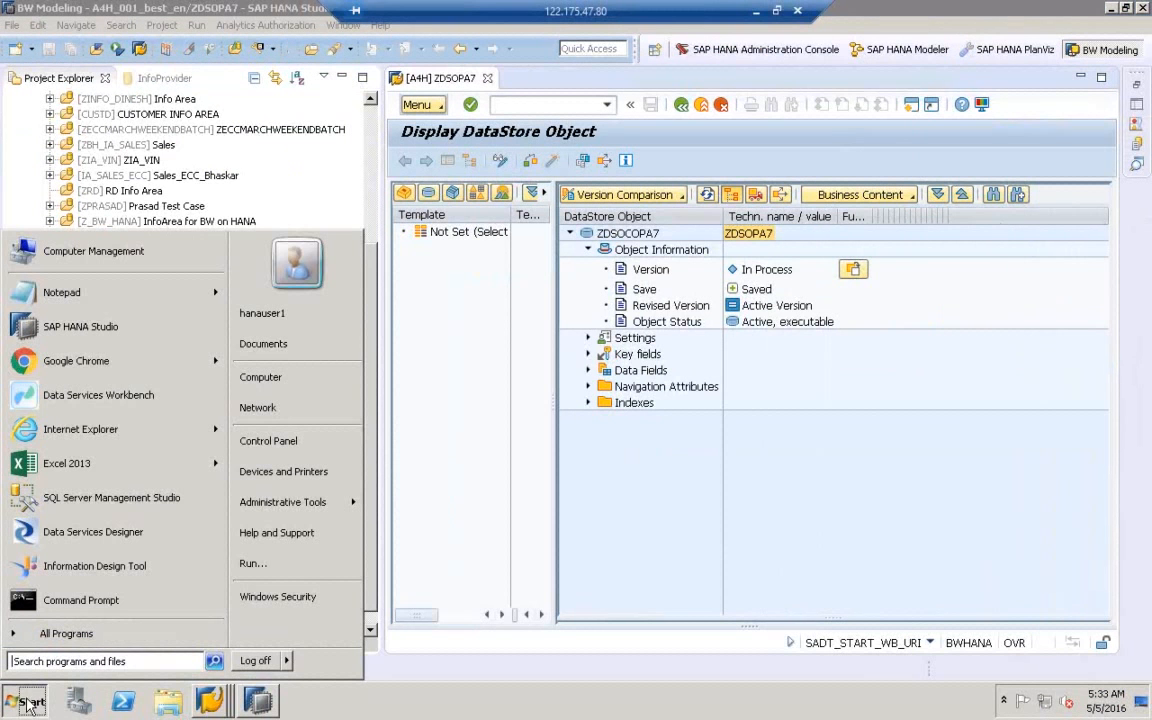
click(32, 662)
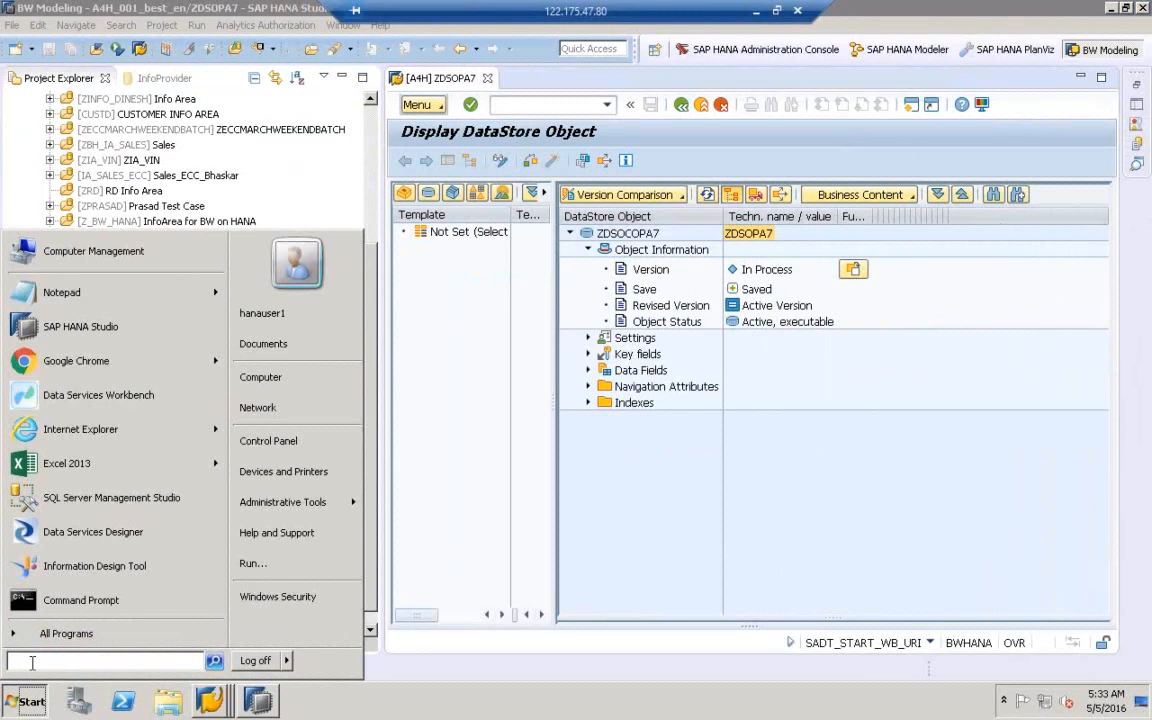
text(MSPAINT)
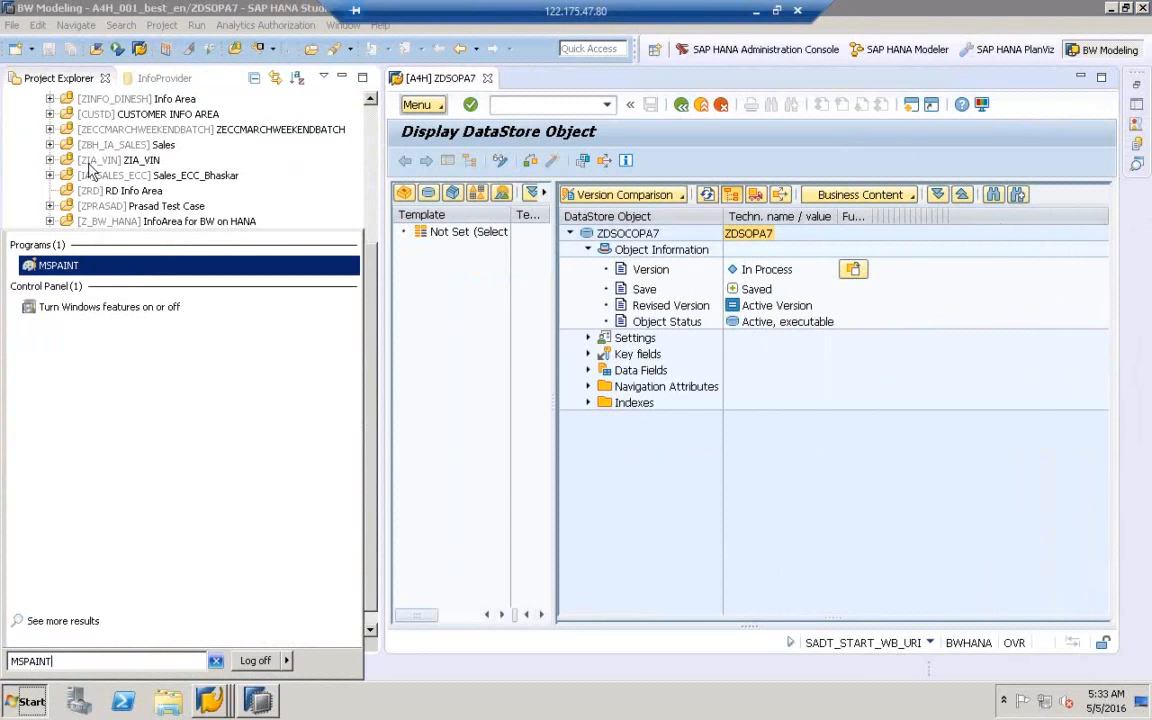
key(Return)
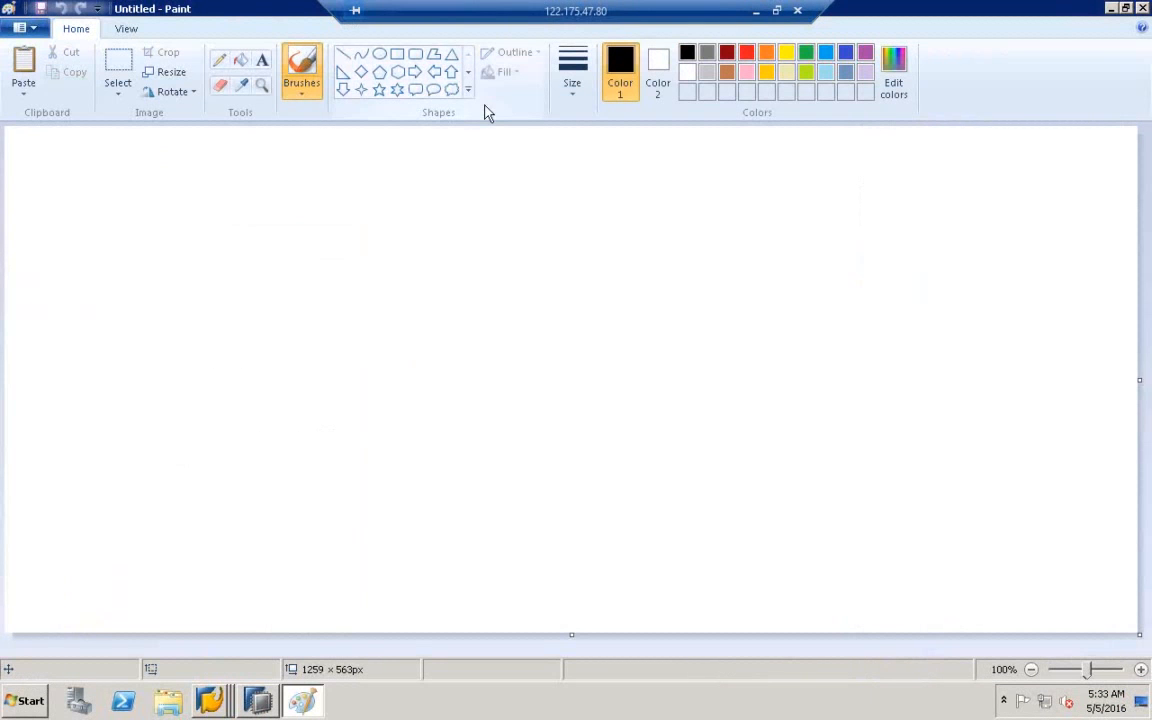
- Paste the BW ON HANA diagram into remote Paint, loop the HS label, and return to SAP HANA Studio
key(ctrl+v)
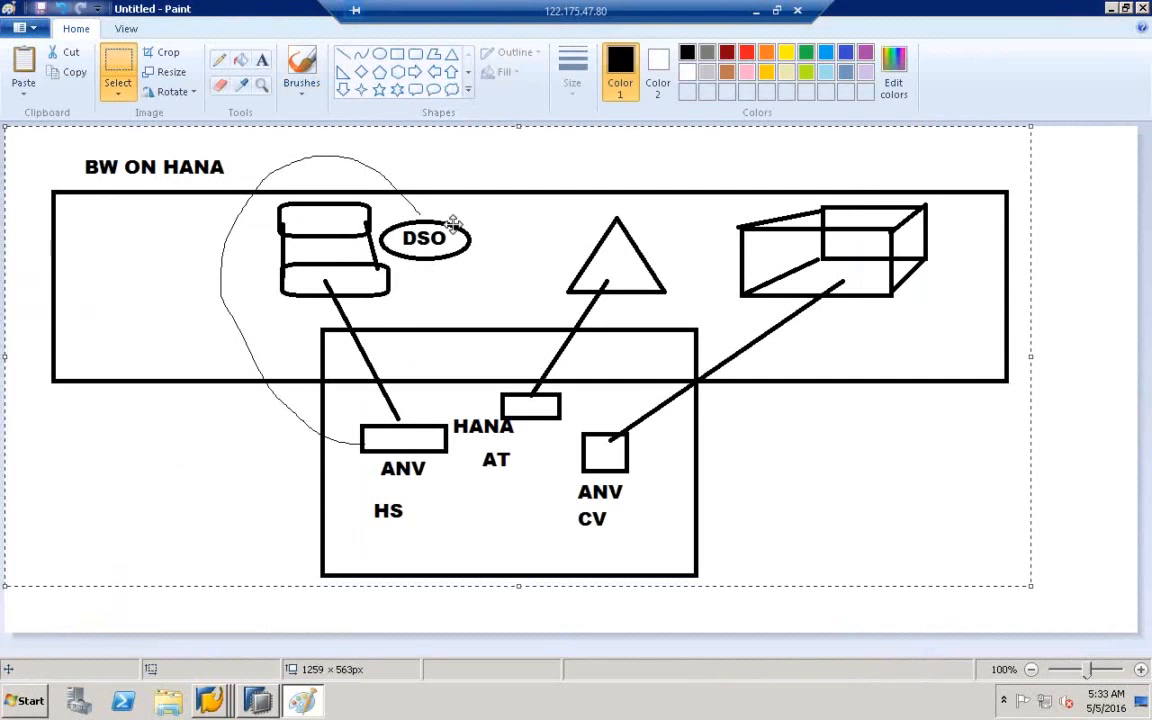
click(219, 59)
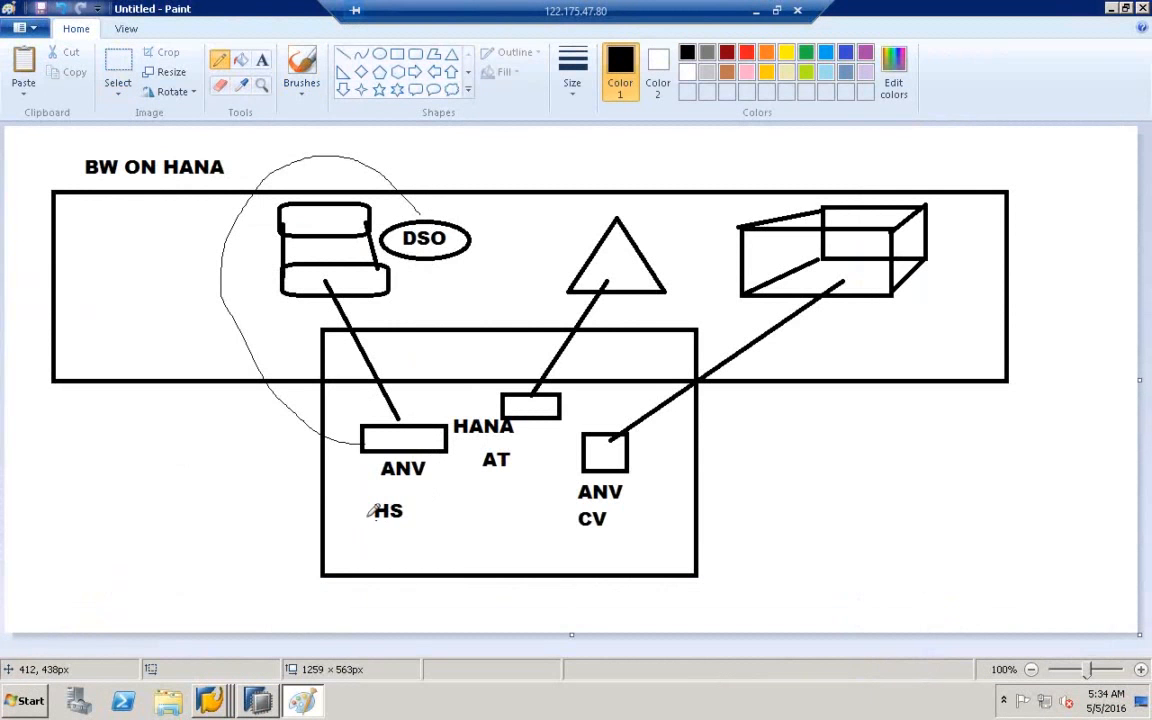
mouse_move(376, 520)
mouse_down()
mouse_move(415, 500)
mouse_move(370, 523)
mouse_up()
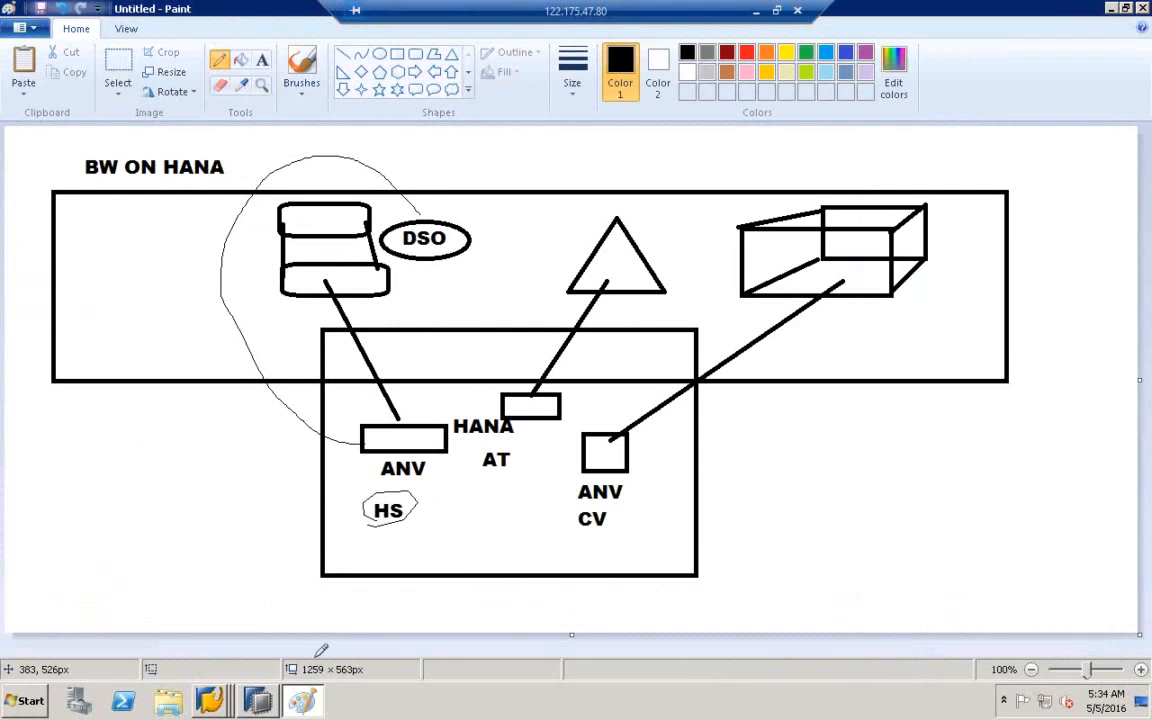
click(262, 701)
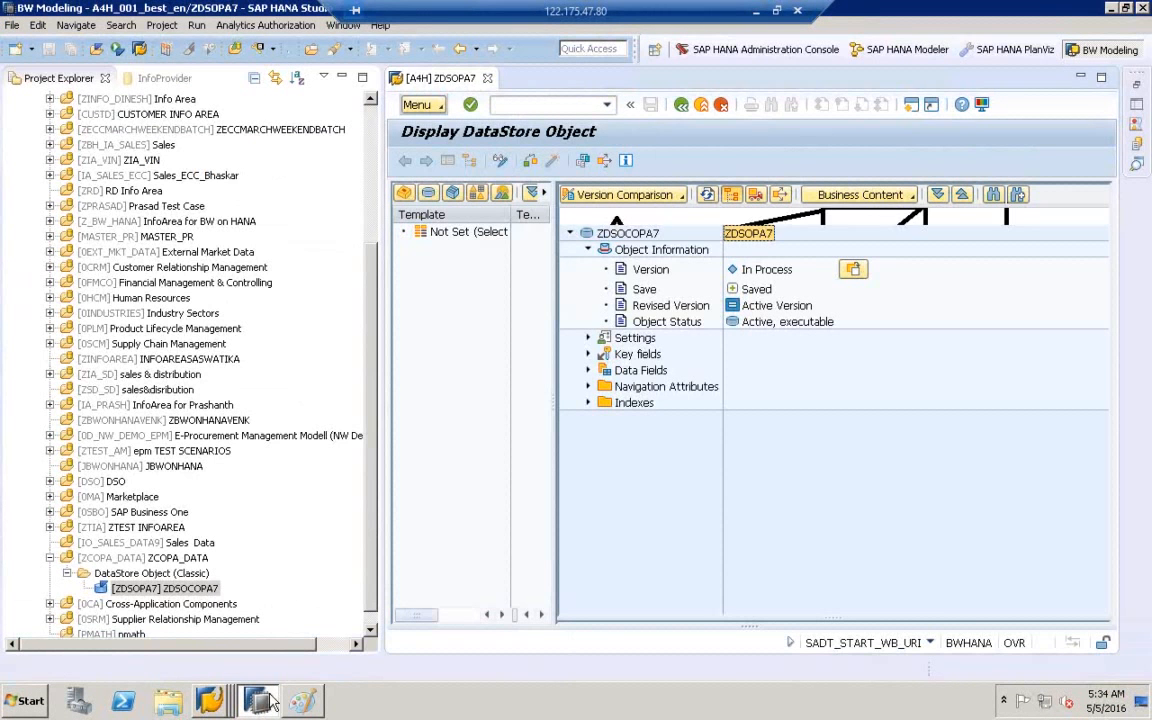
scroll(370, 315, up, 10)
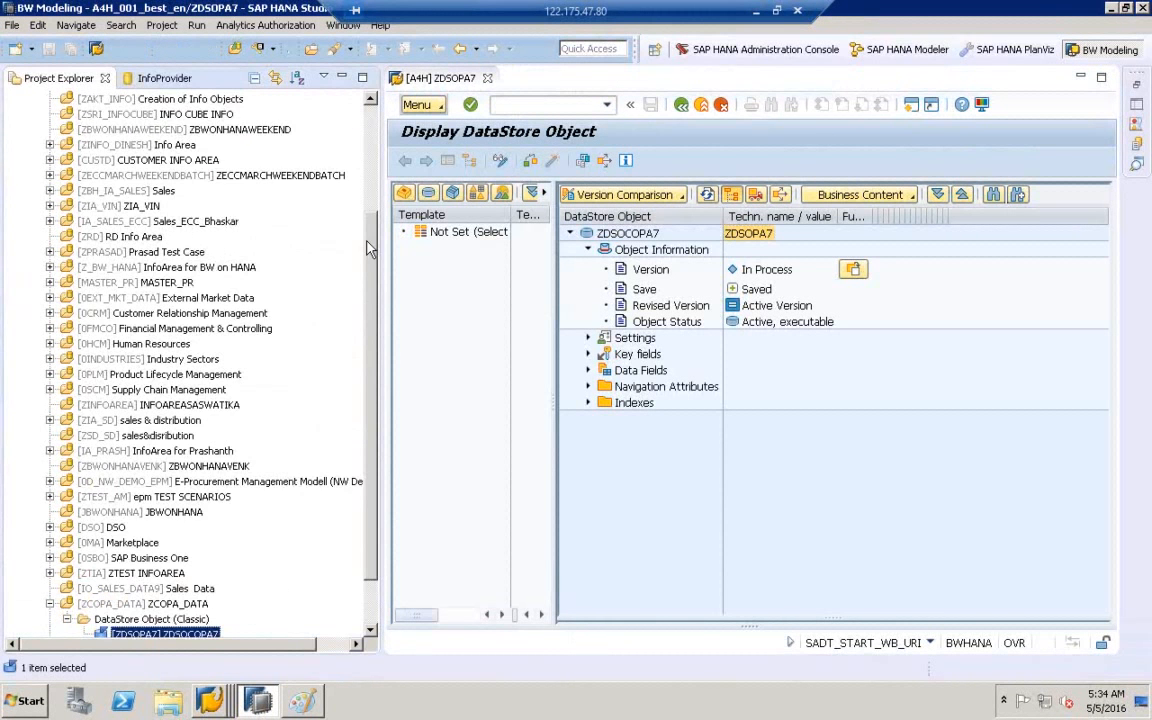
click(85, 146)
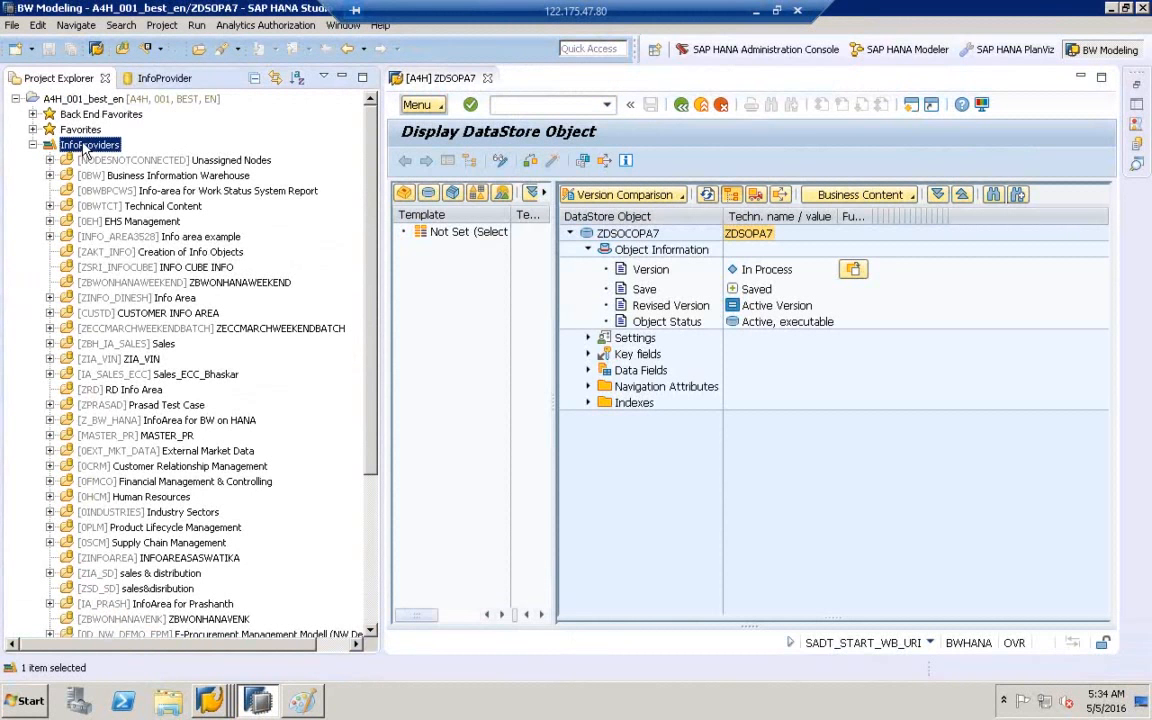
right_click(83, 145)
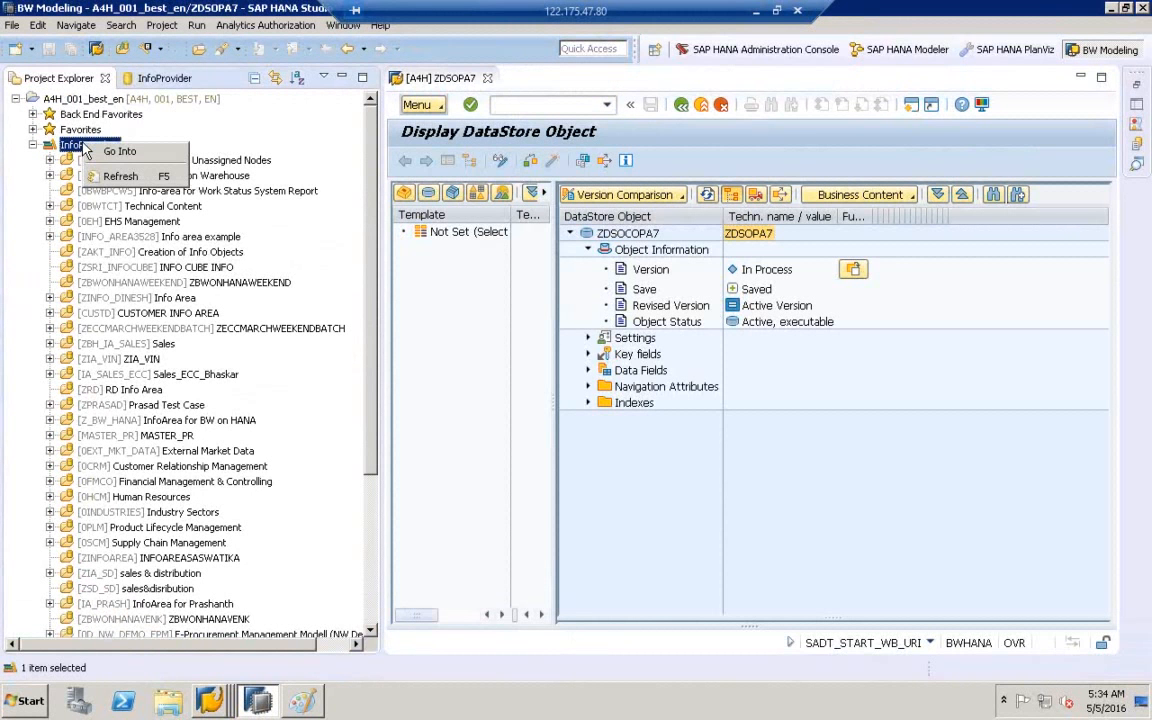
click(54, 138)
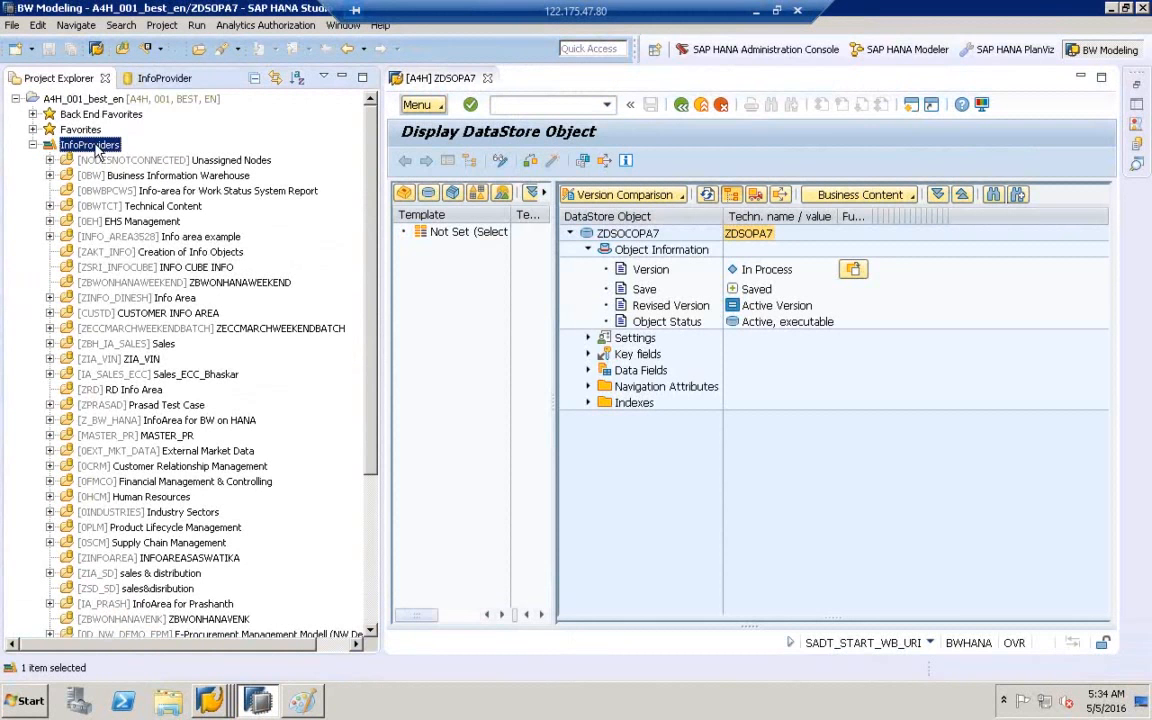
click(70, 100)
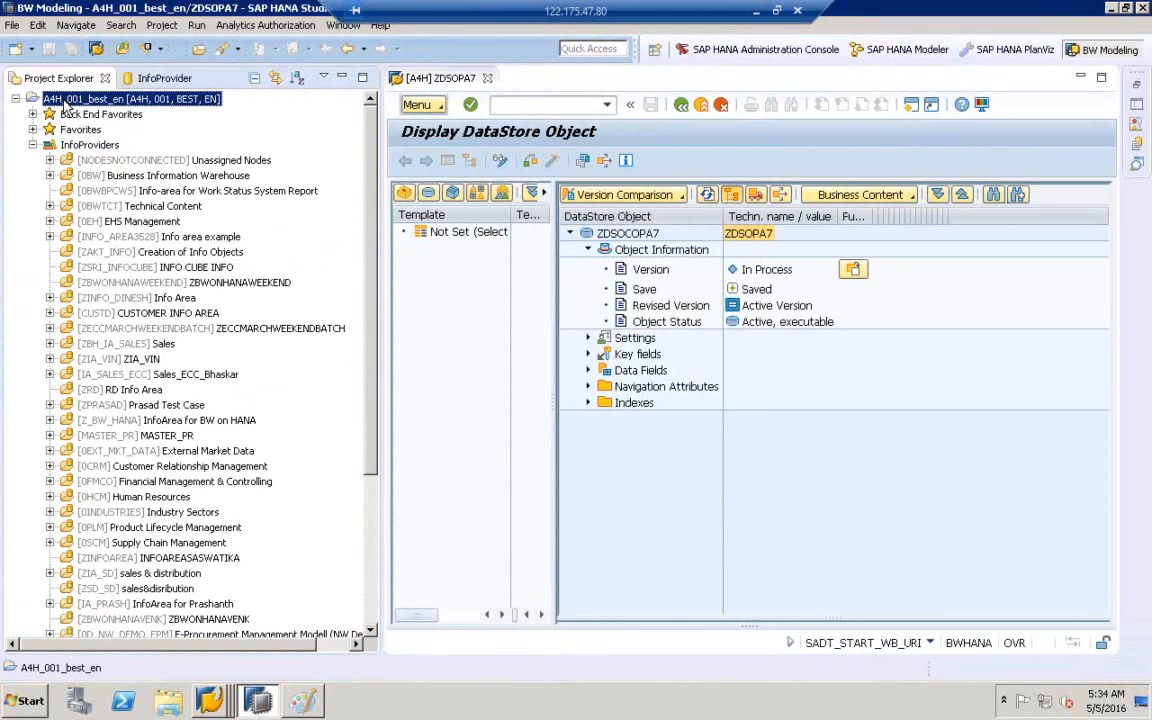
- Attach the HDB (BEST) SAP HANA system to the project and collapse the InfoProviders folder
right_click(66, 108)
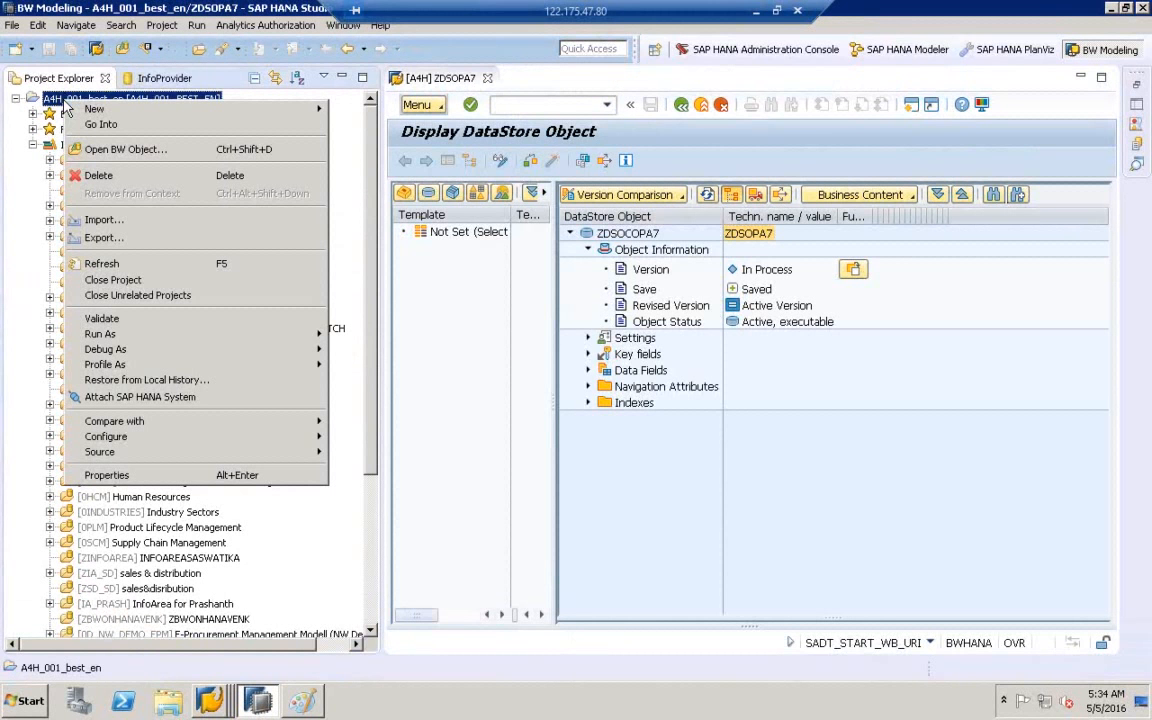
click(163, 399)
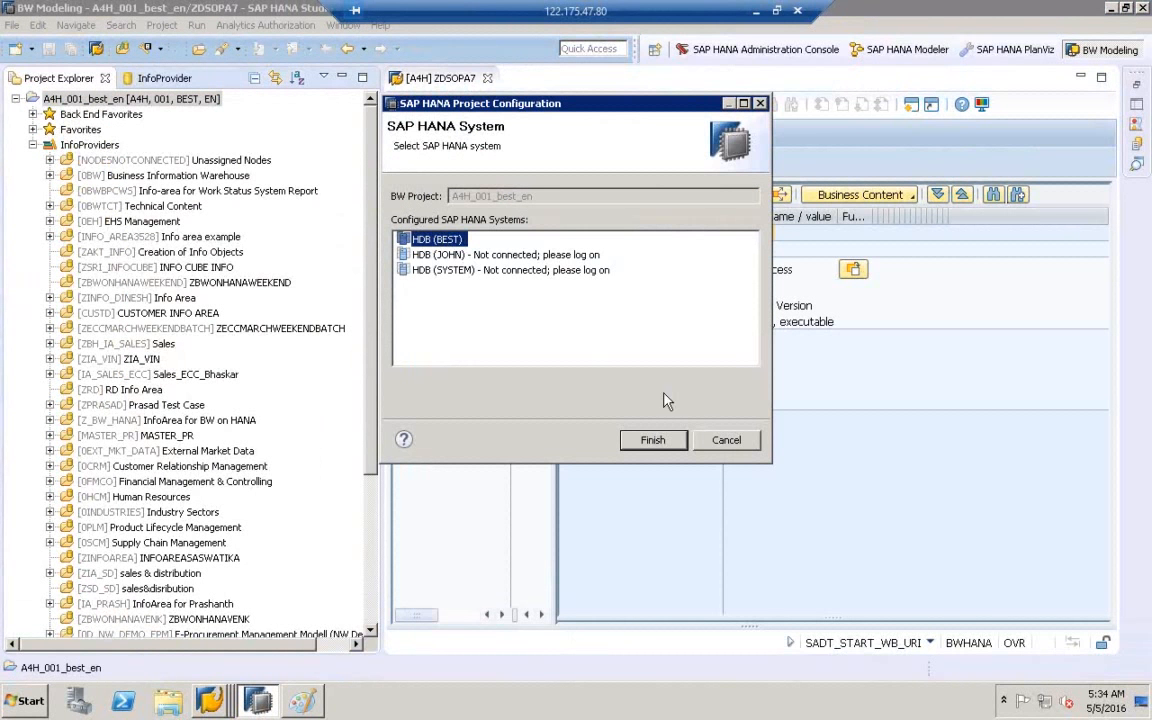
click(653, 441)
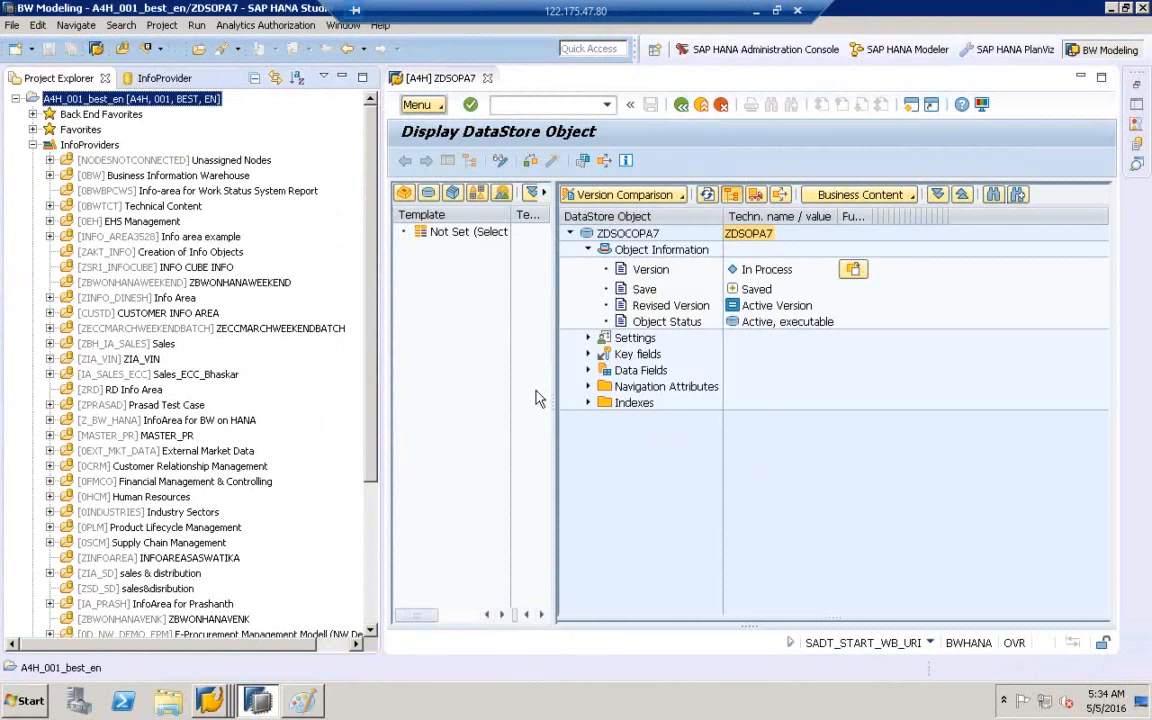
click(32, 144)
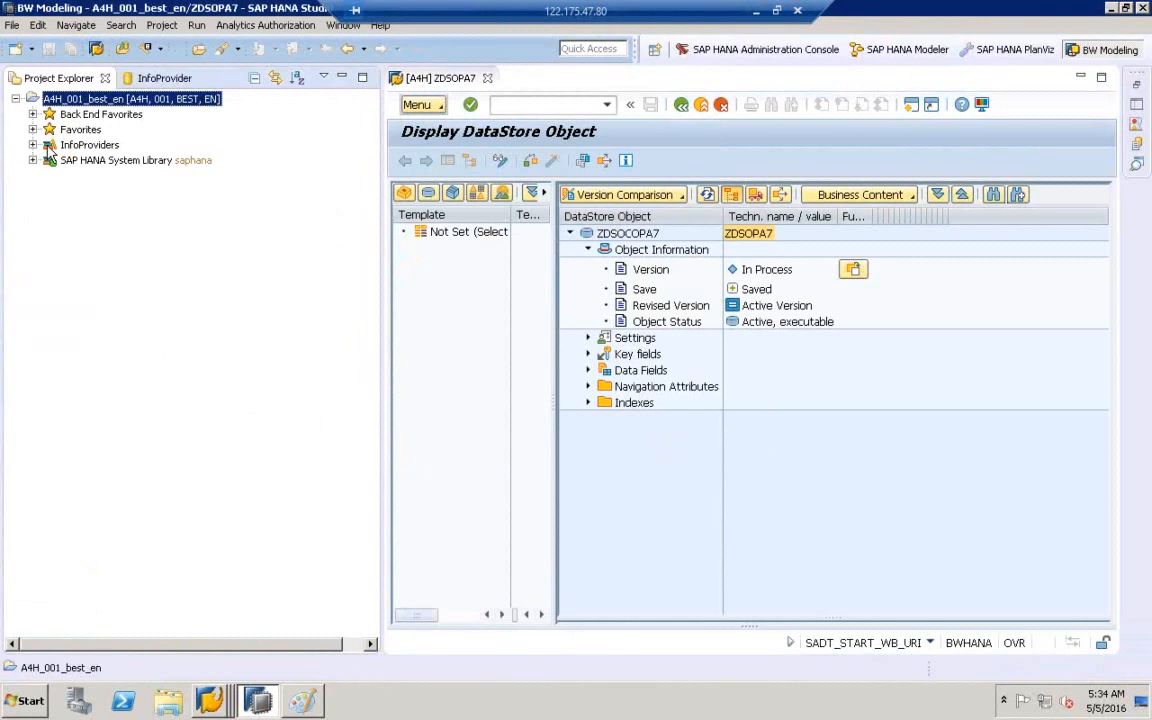
- Widen Project Explorer and expand the SAP HANA System Library and its Catalog schemas
click(50, 146)
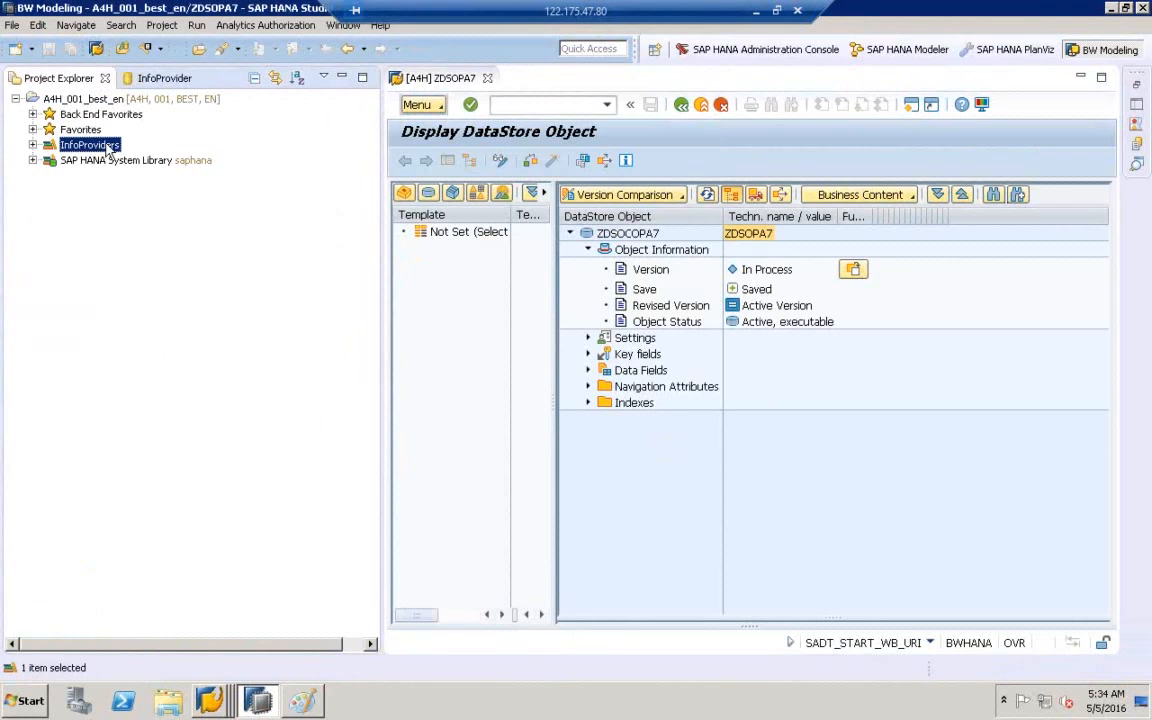
click(108, 162)
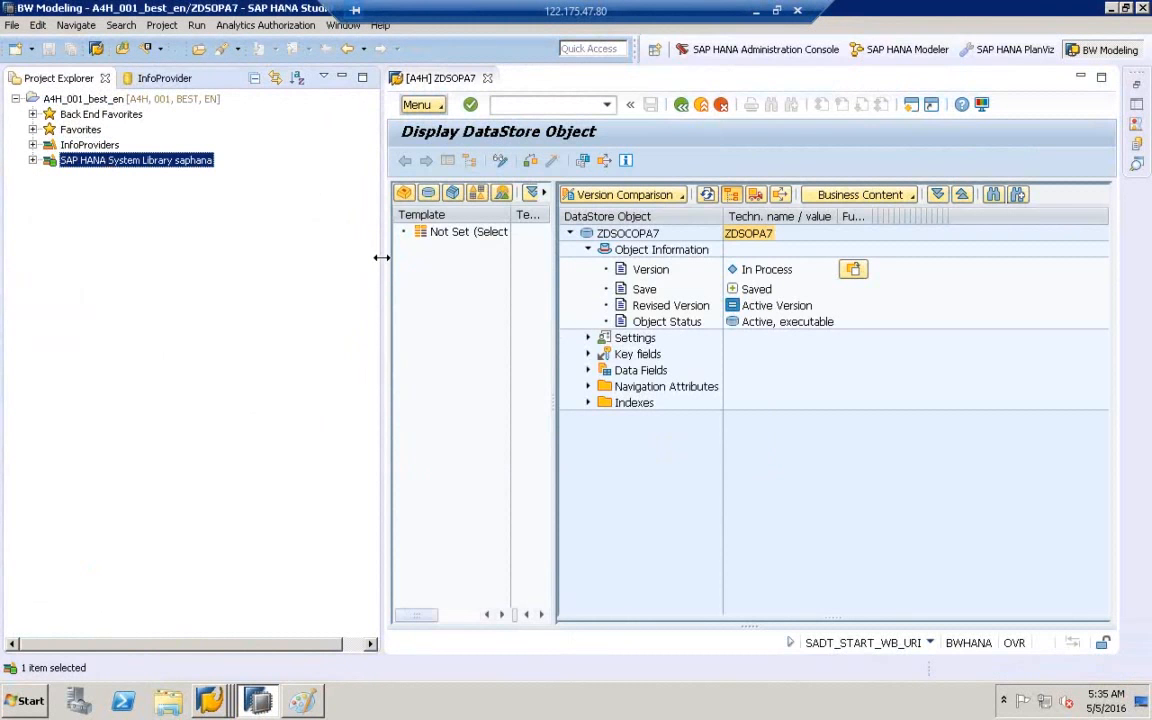
drag(382, 257, 436, 253)
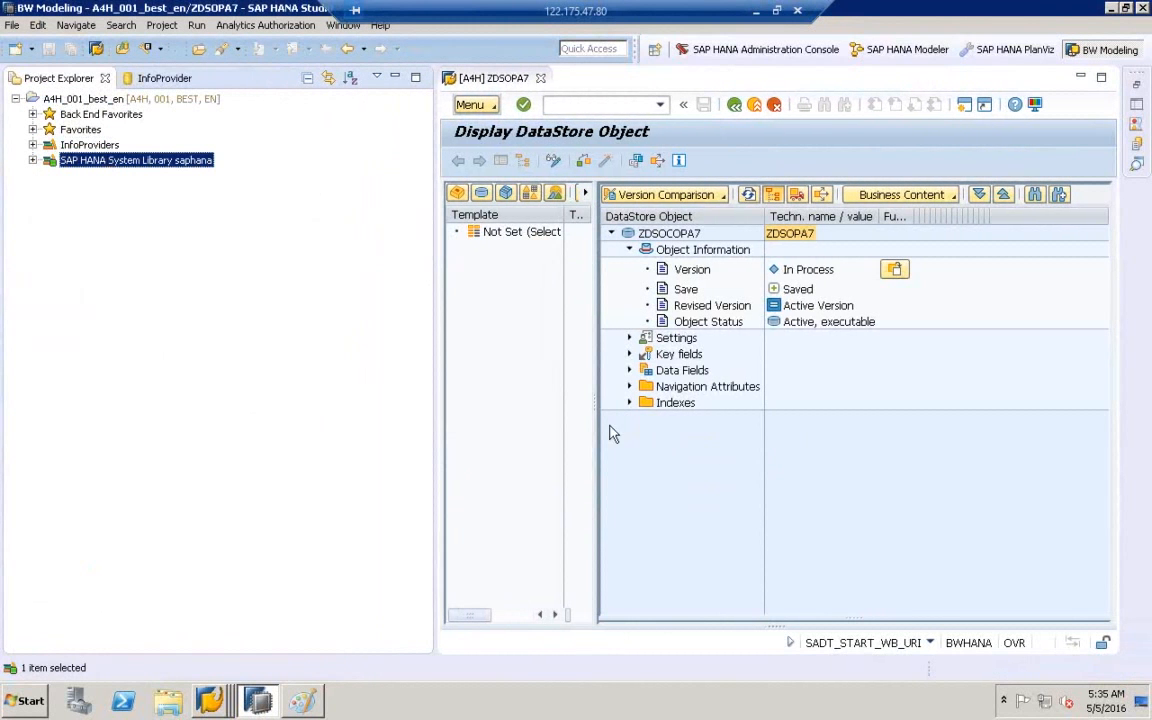
drag(595, 406, 405, 395)
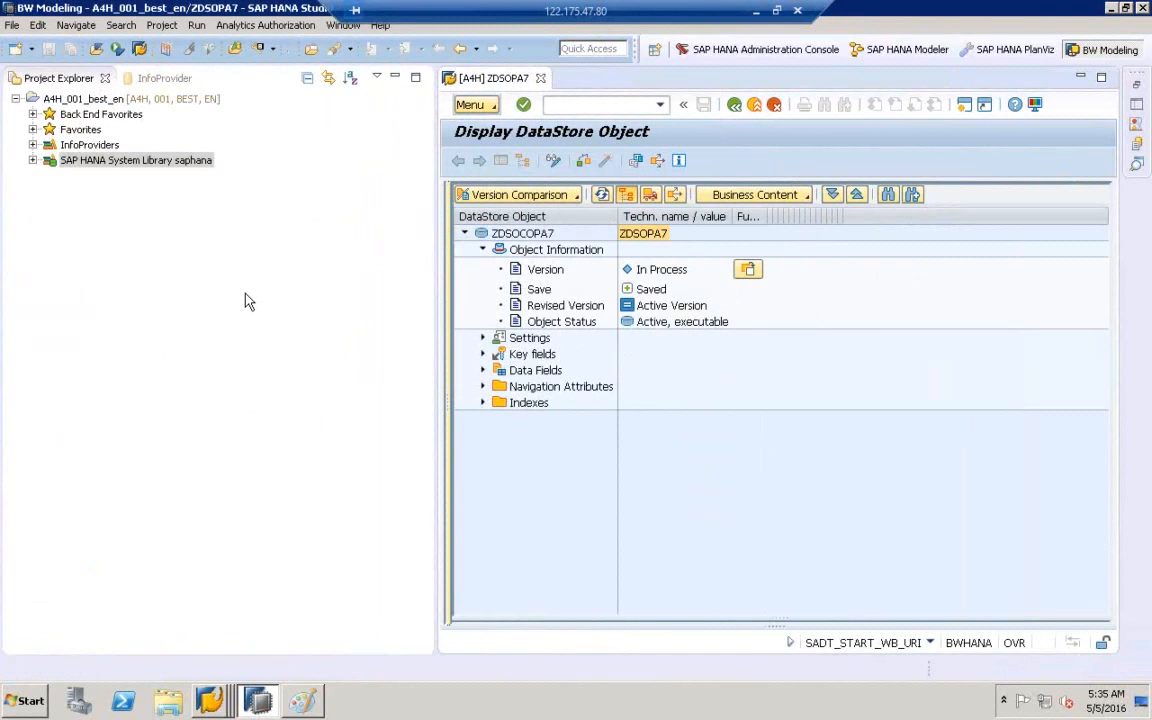
click(33, 161)
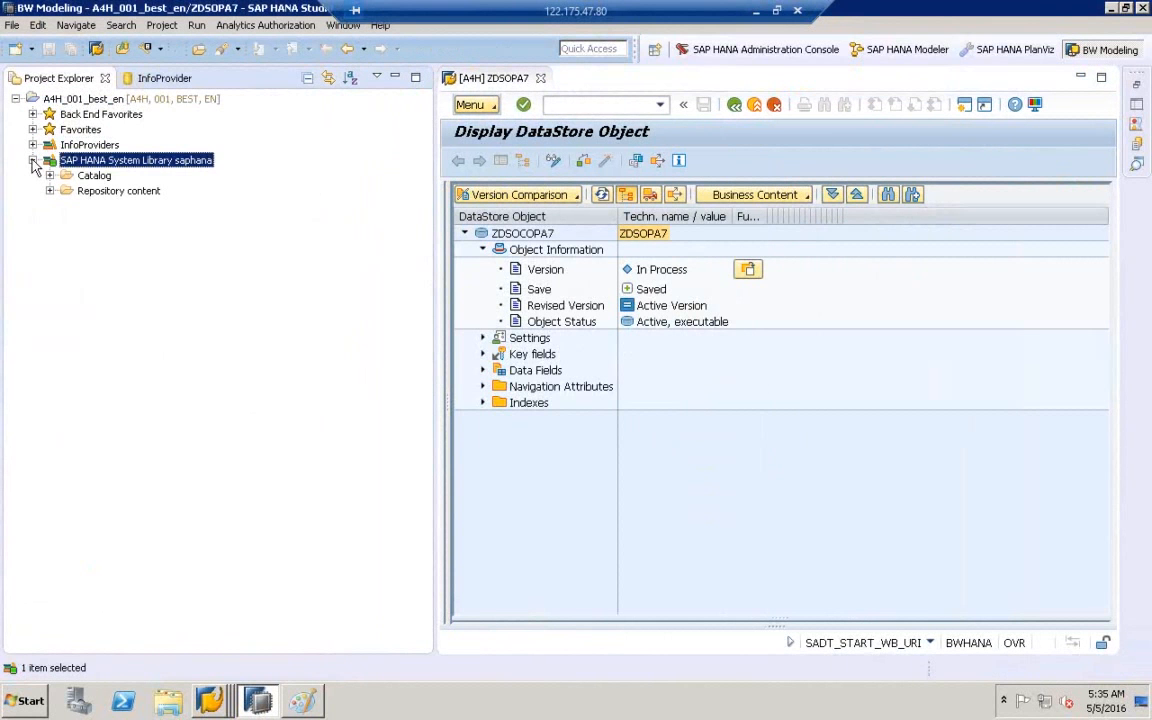
click(93, 175)
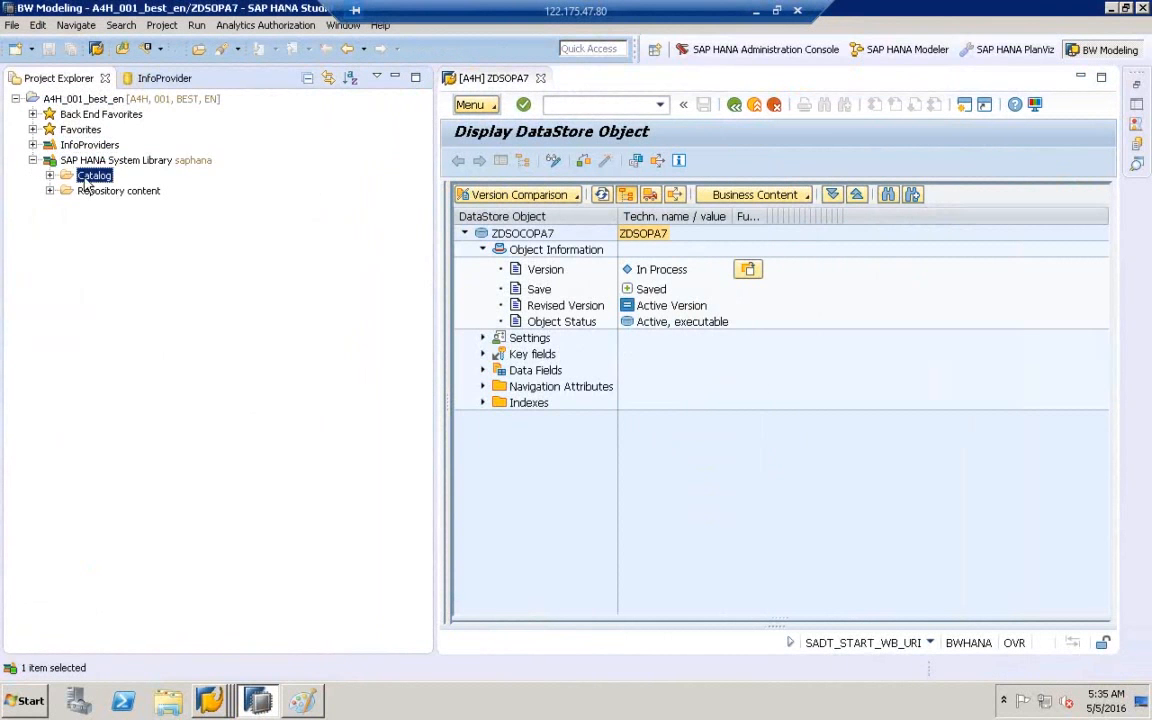
click(86, 191)
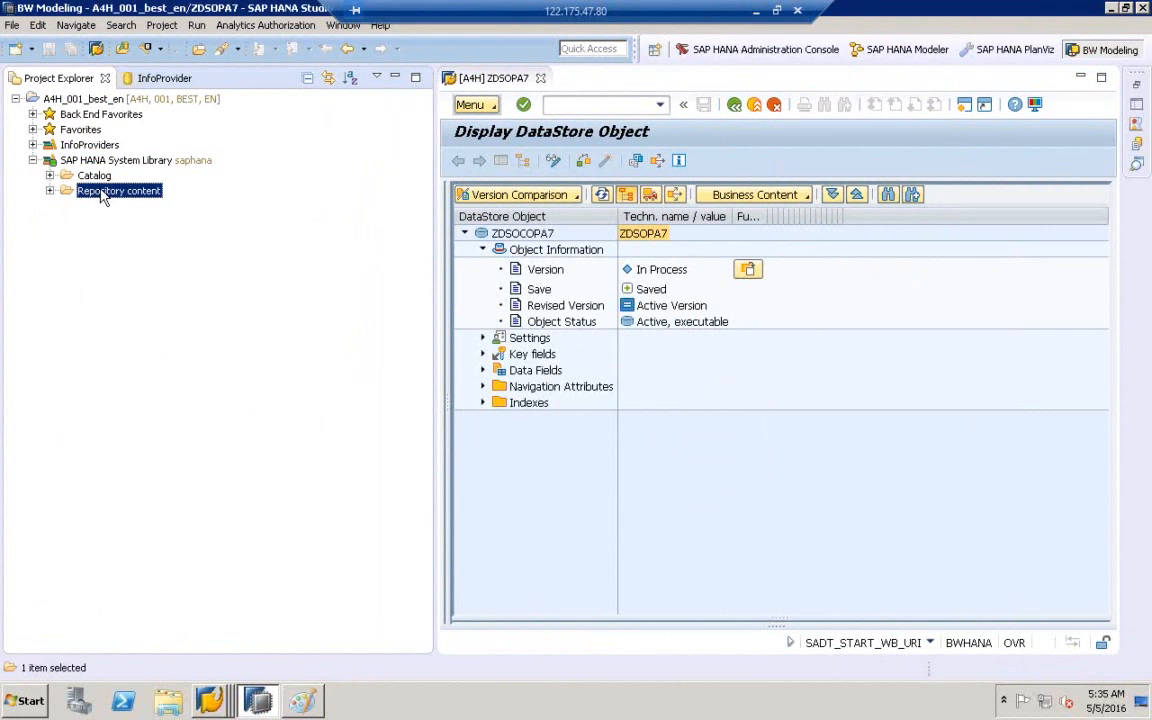
click(49, 176)
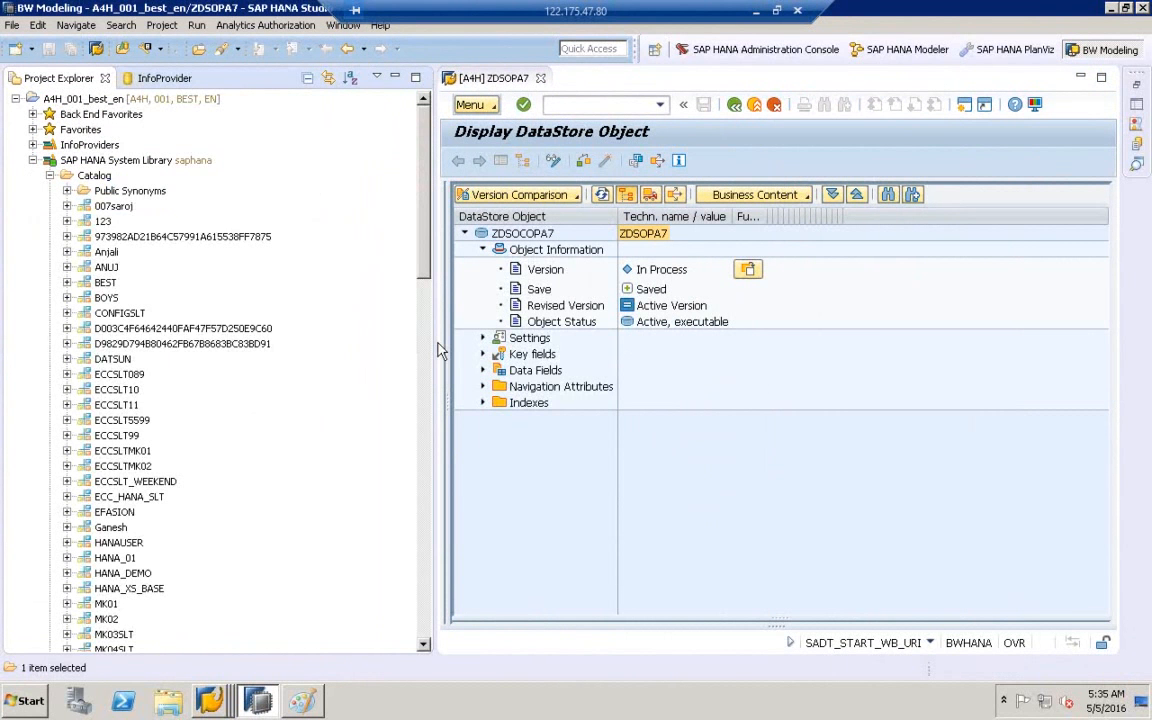
- Expand the Repository content packages and scroll through the Catalog and Repository lists
drag(434, 343, 565, 615)
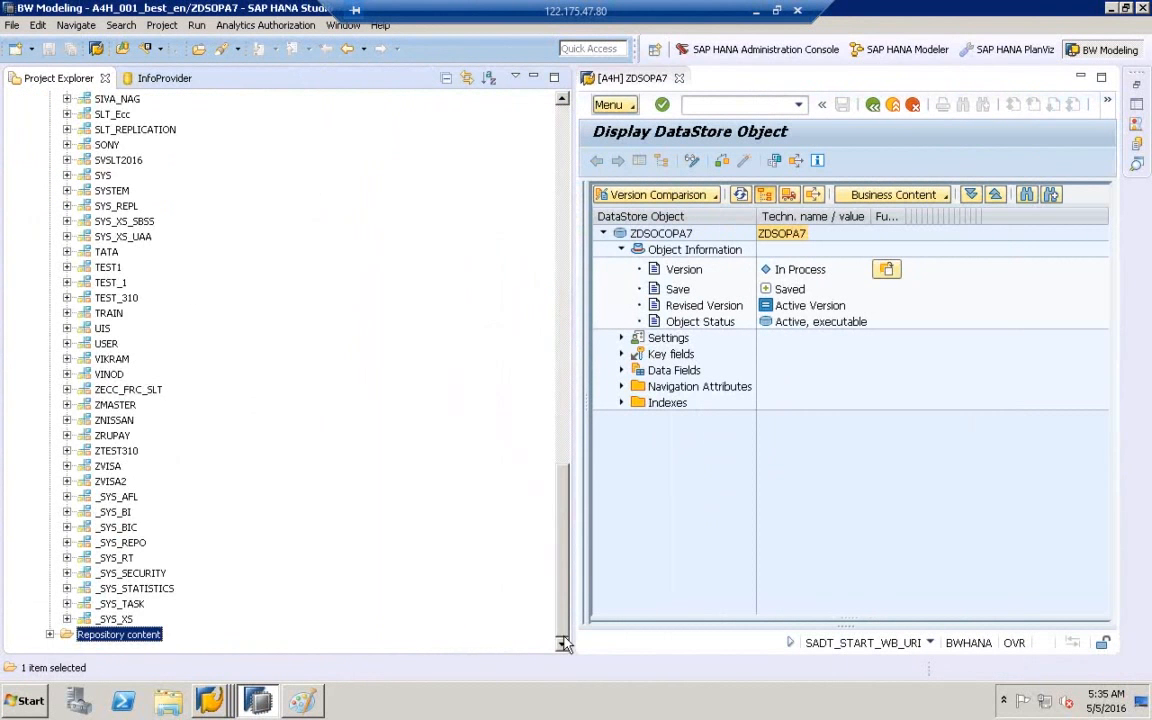
click(50, 634)
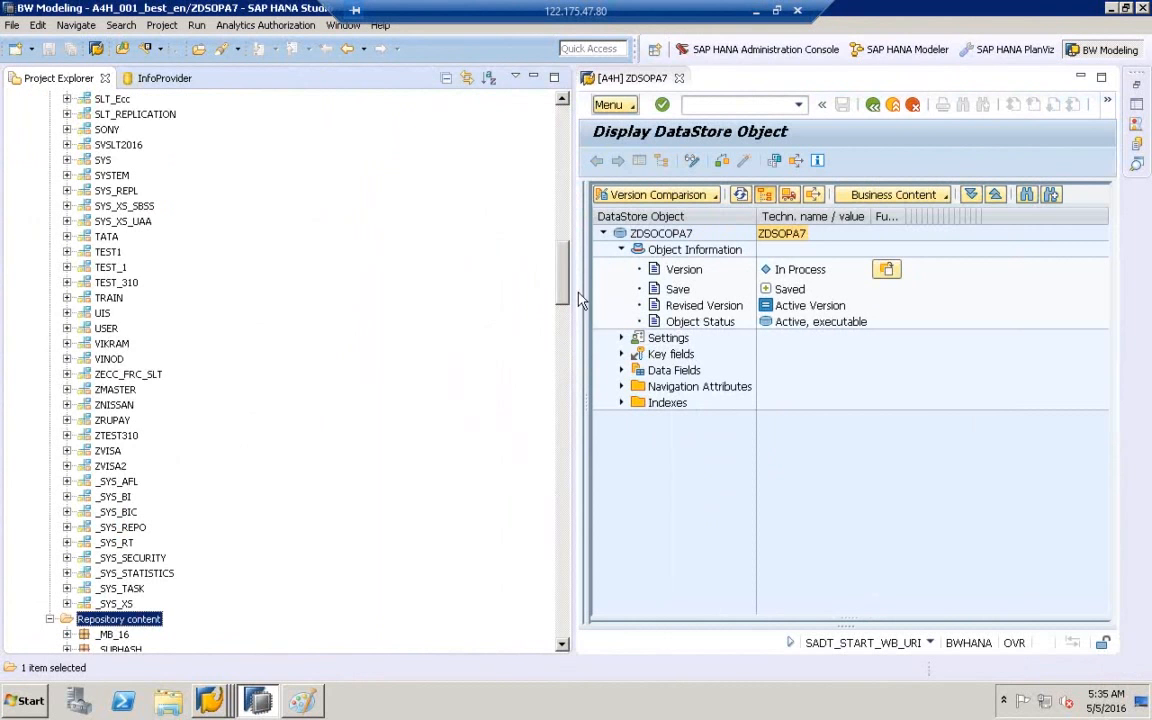
drag(568, 285, 548, 126)
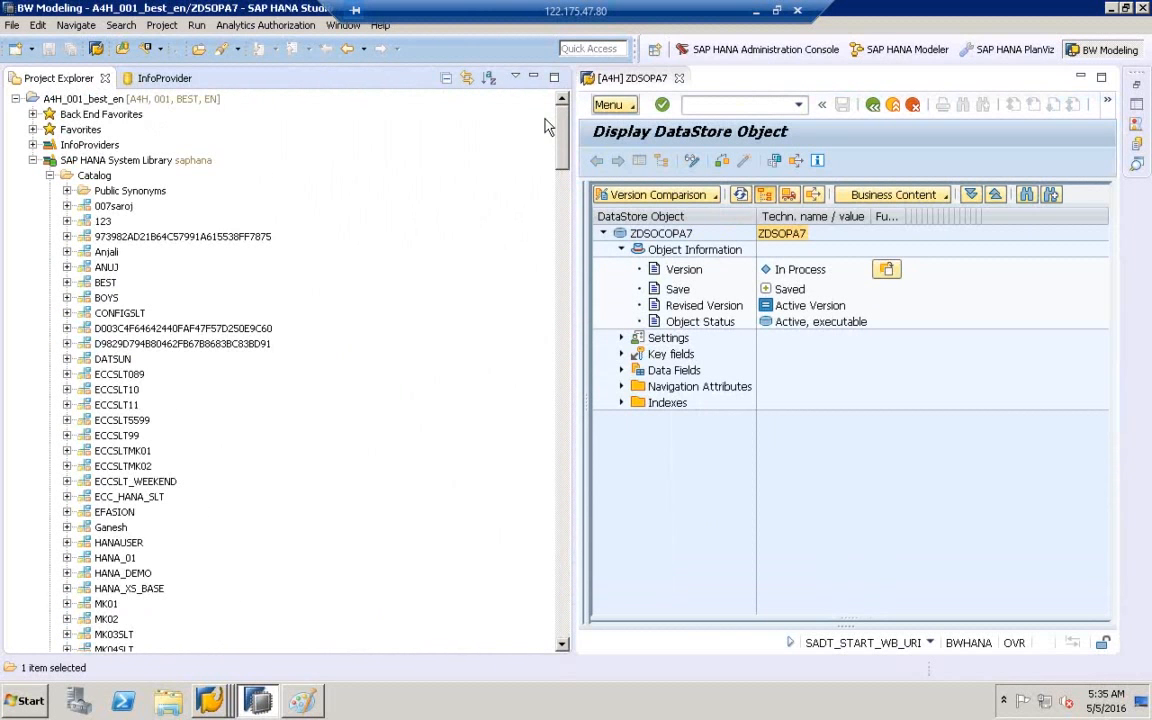
click(105, 177)
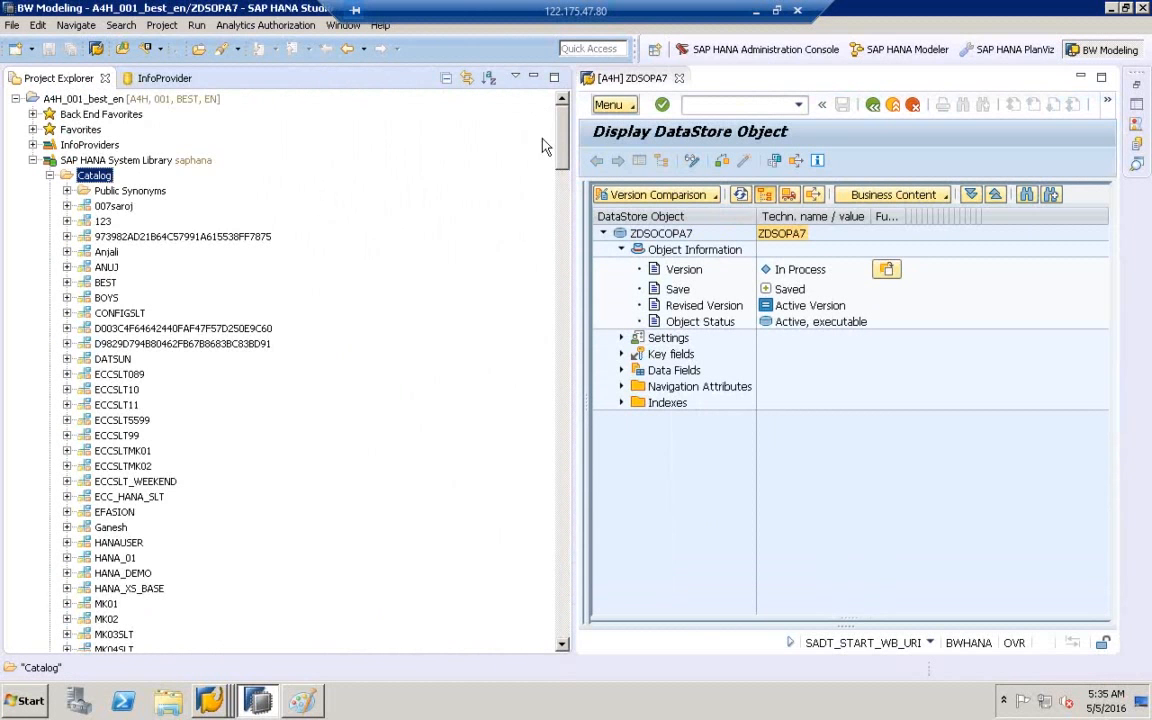
drag(566, 148, 572, 285)
- Jump to the DXC package in Repository content, expand it, and select ZDSOPA7.analyticview
click(120, 481)
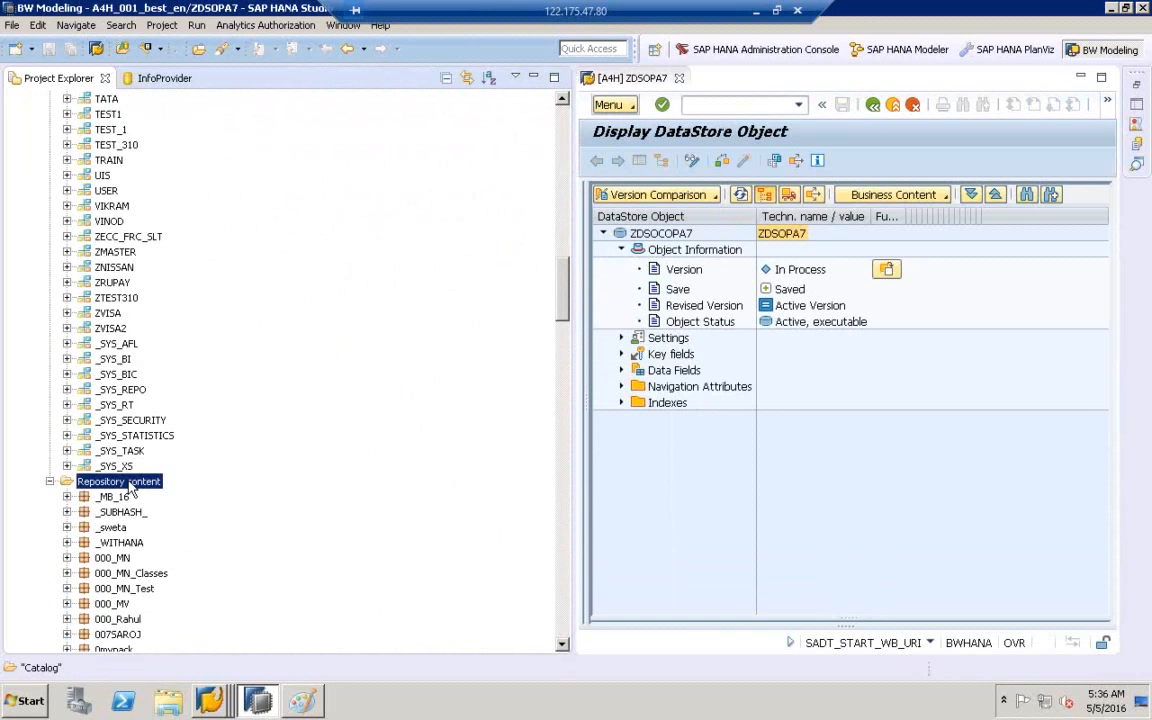
click(110, 512)
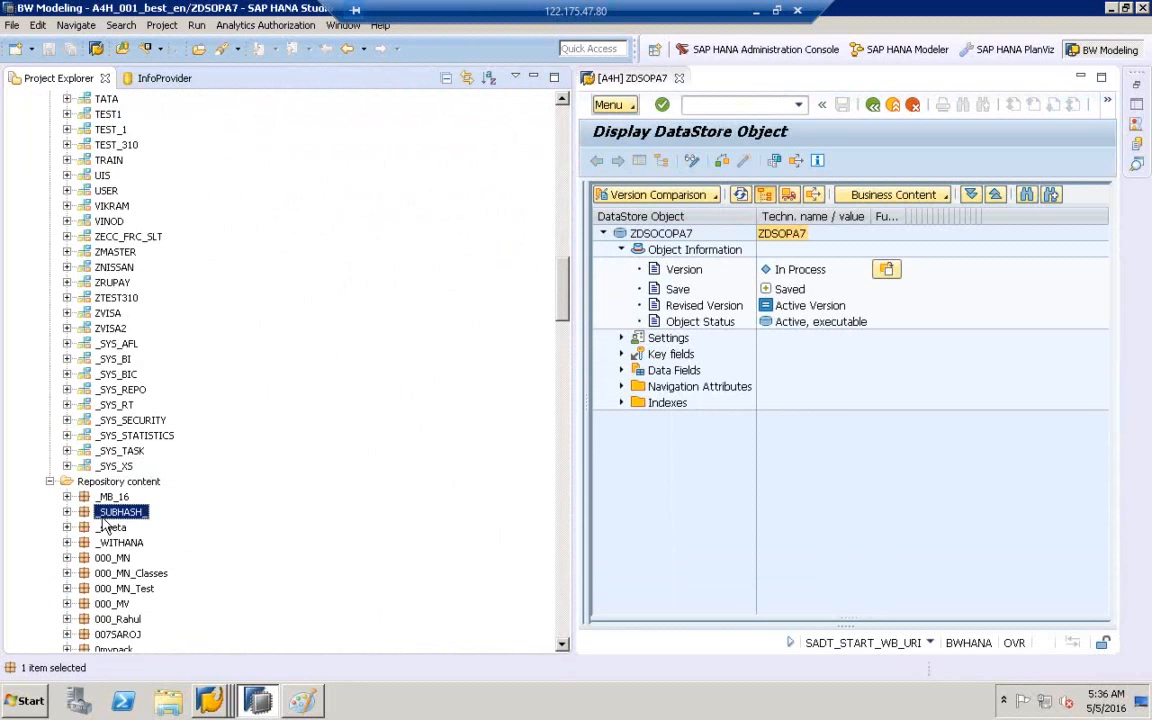
key(d)
key(x)
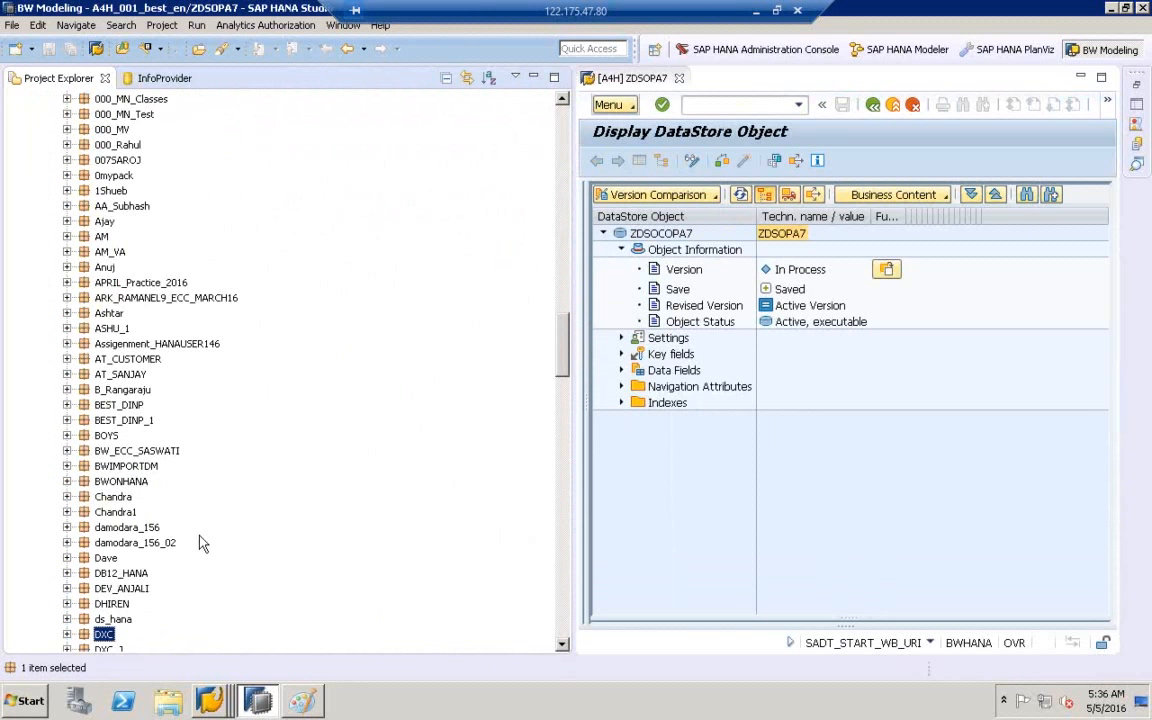
click(562, 645)
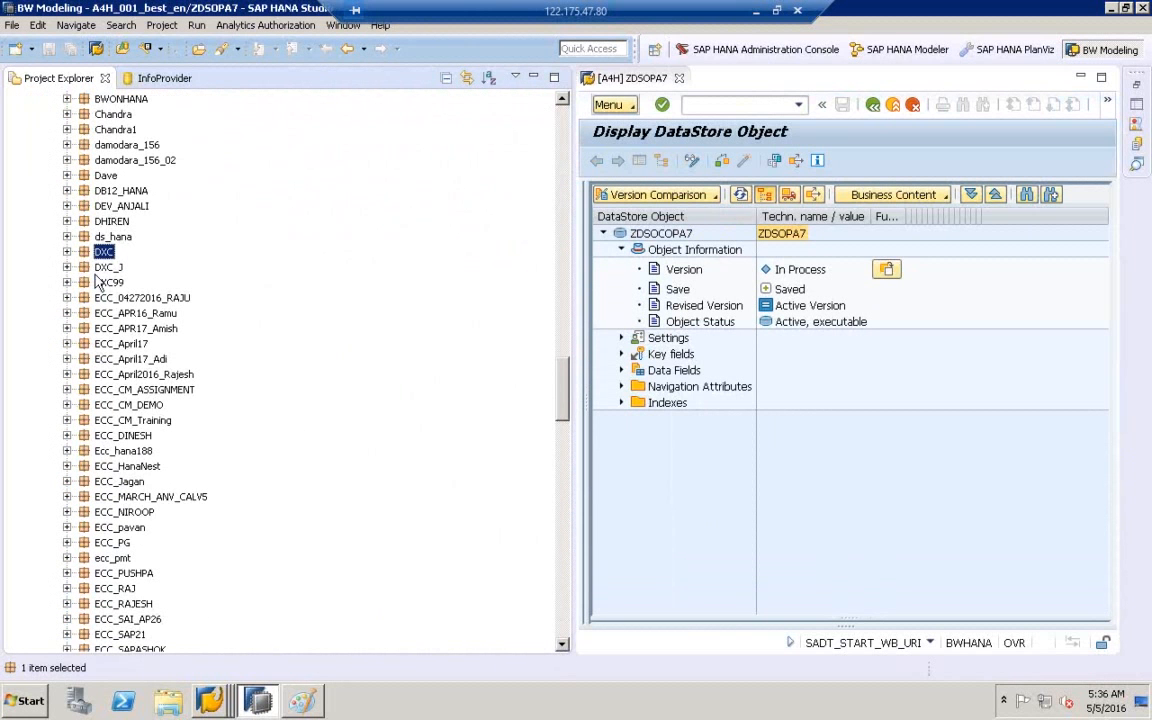
click(67, 252)
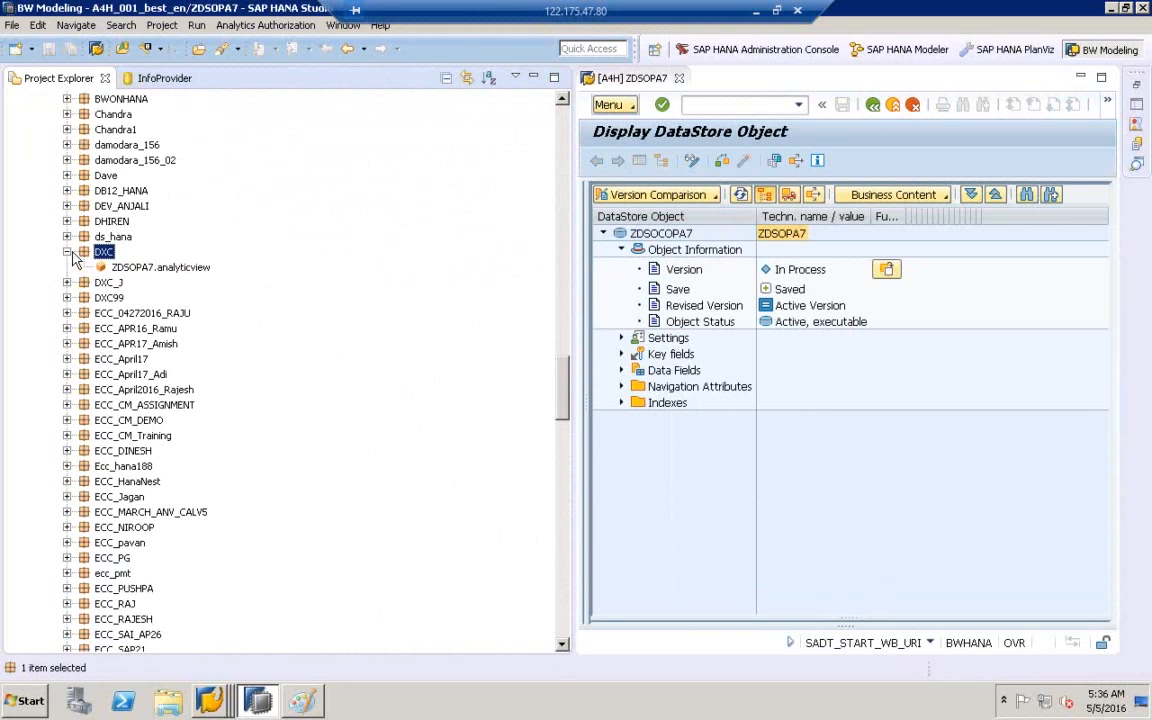
click(120, 267)
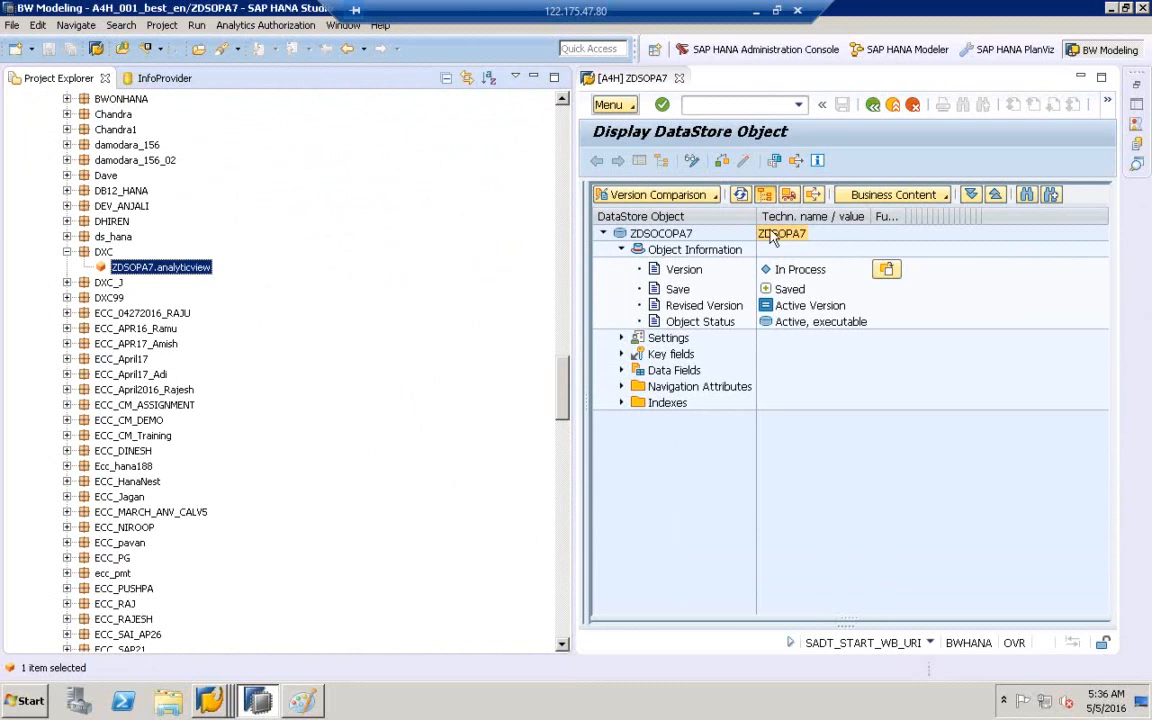
- Open ZDSOPA7.analyticview, answer No to the file conflict, and compare it with the ZDSOPA7 DataStore tab
double_click(135, 270)
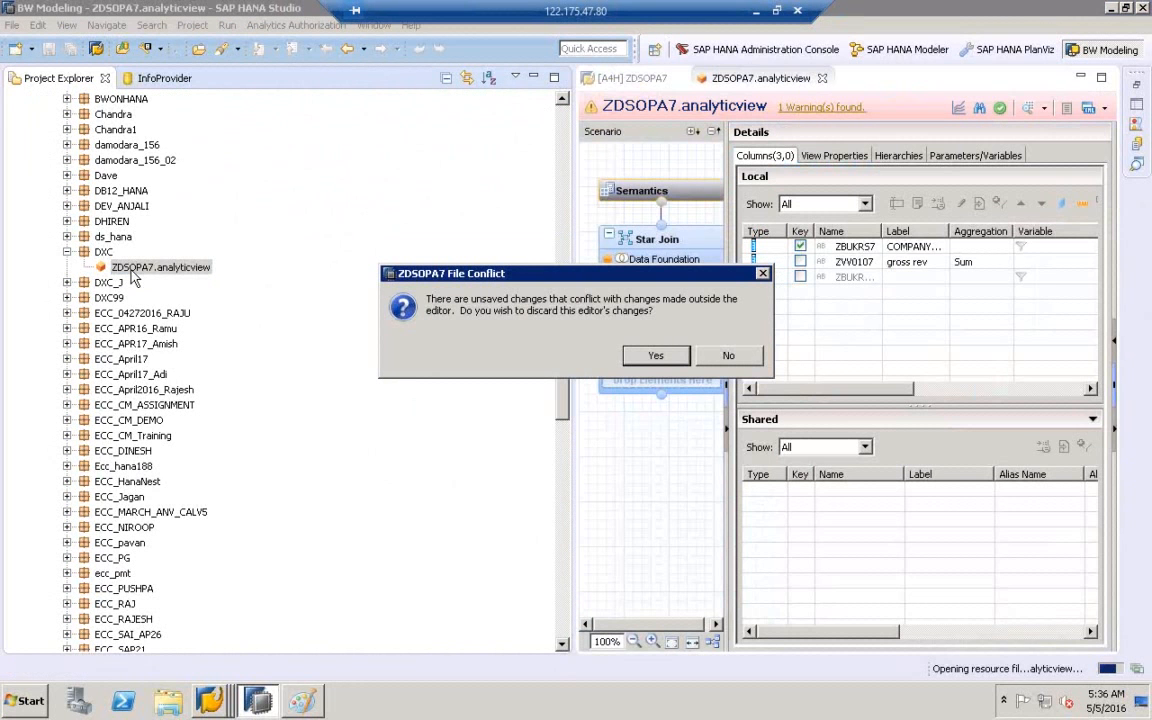
click(742, 358)
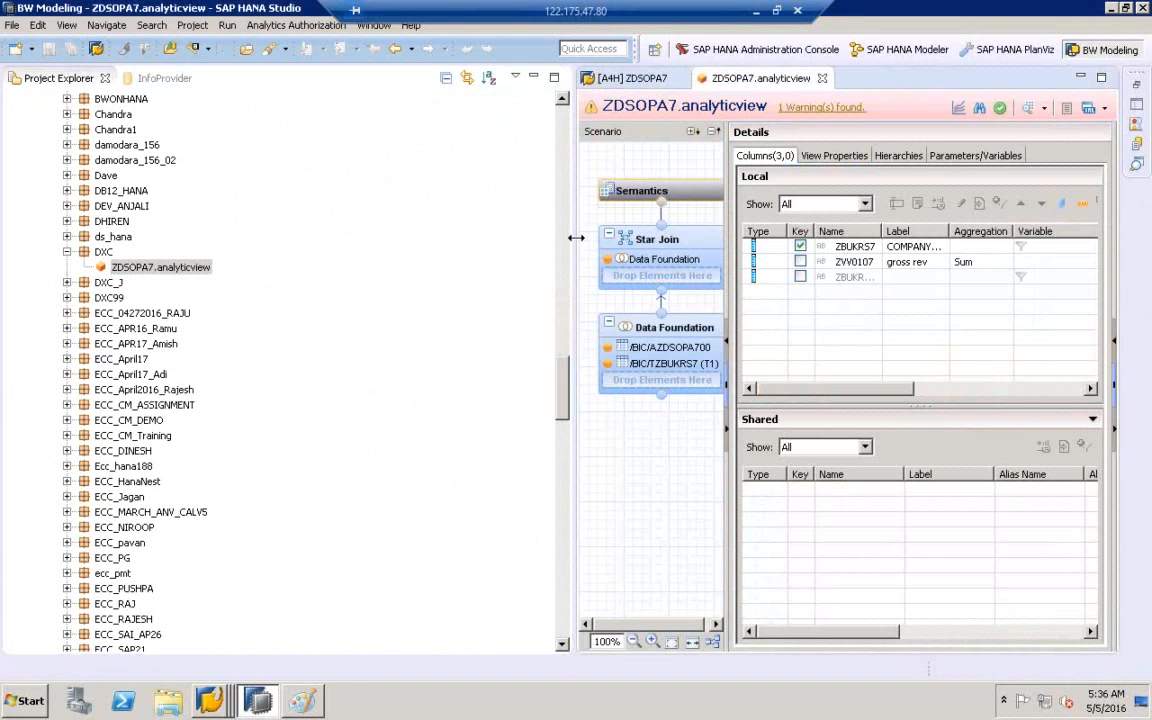
drag(576, 238, 422, 239)
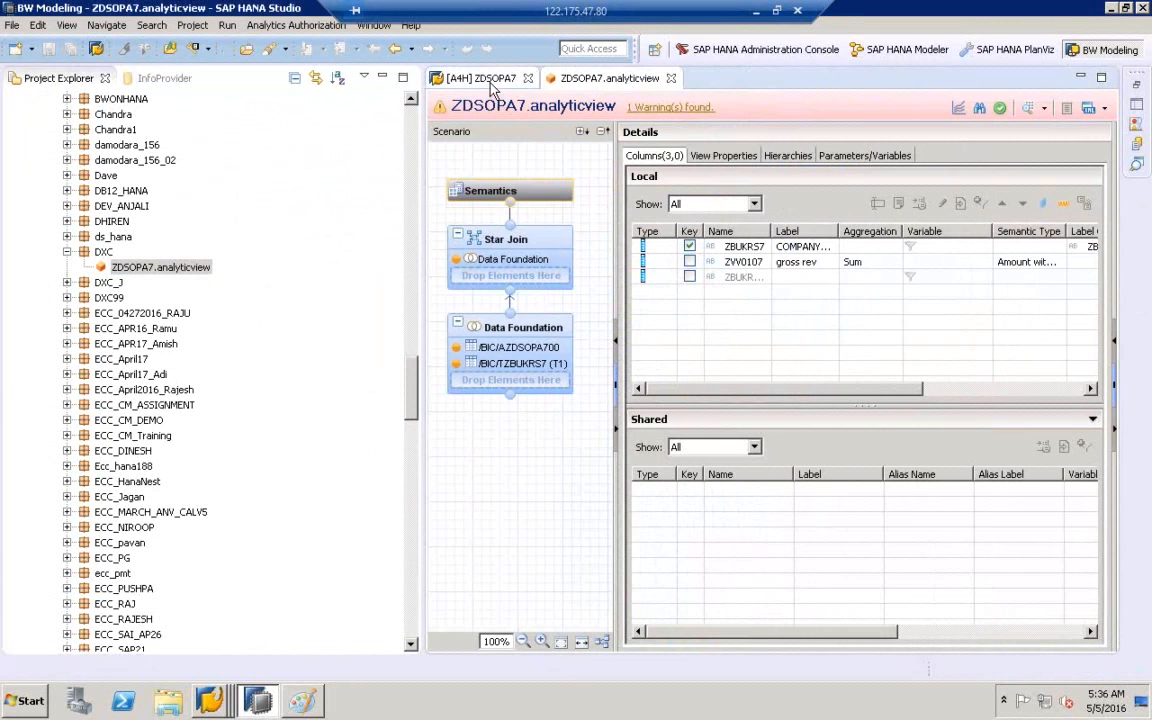
click(488, 82)
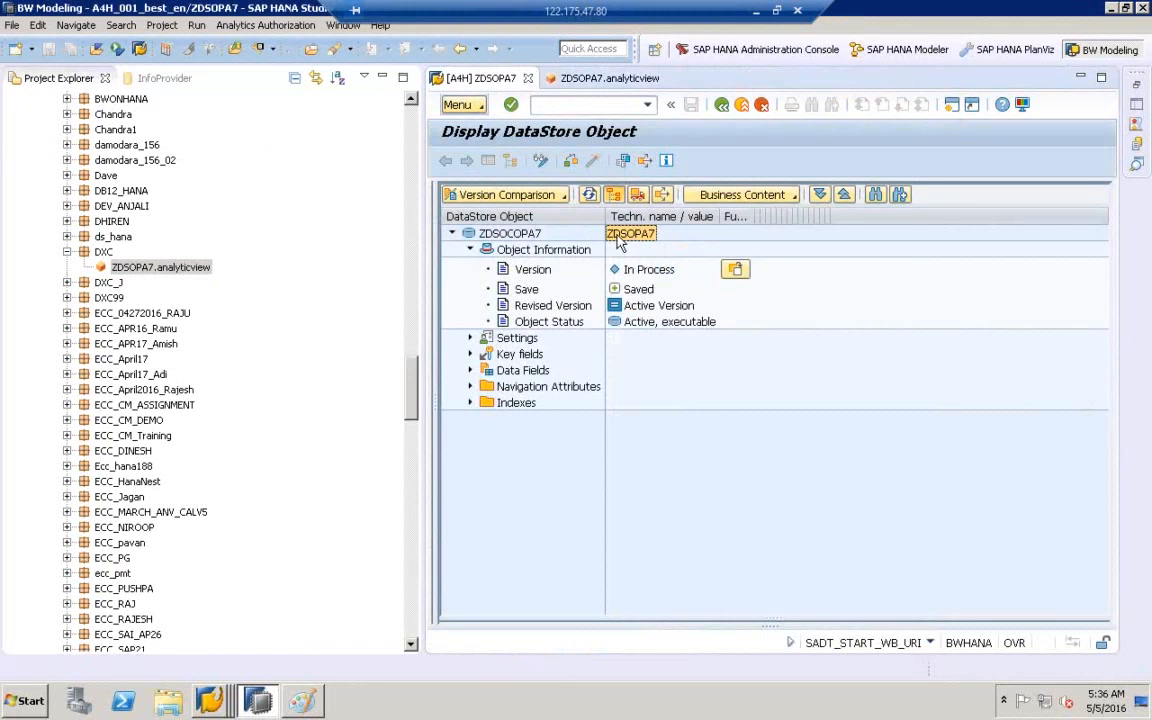
click(588, 84)
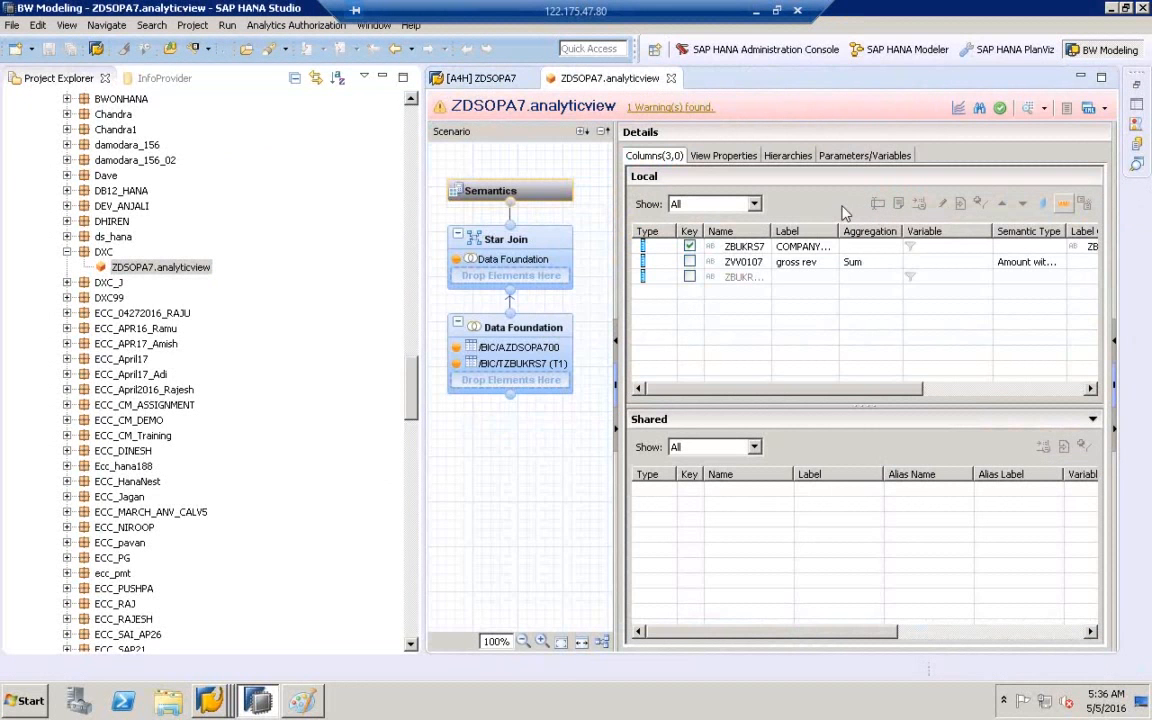
click(463, 80)
- Expand ZDSOPA7's Settings and widen the columns to show the External SAP HANA view option
click(518, 340)
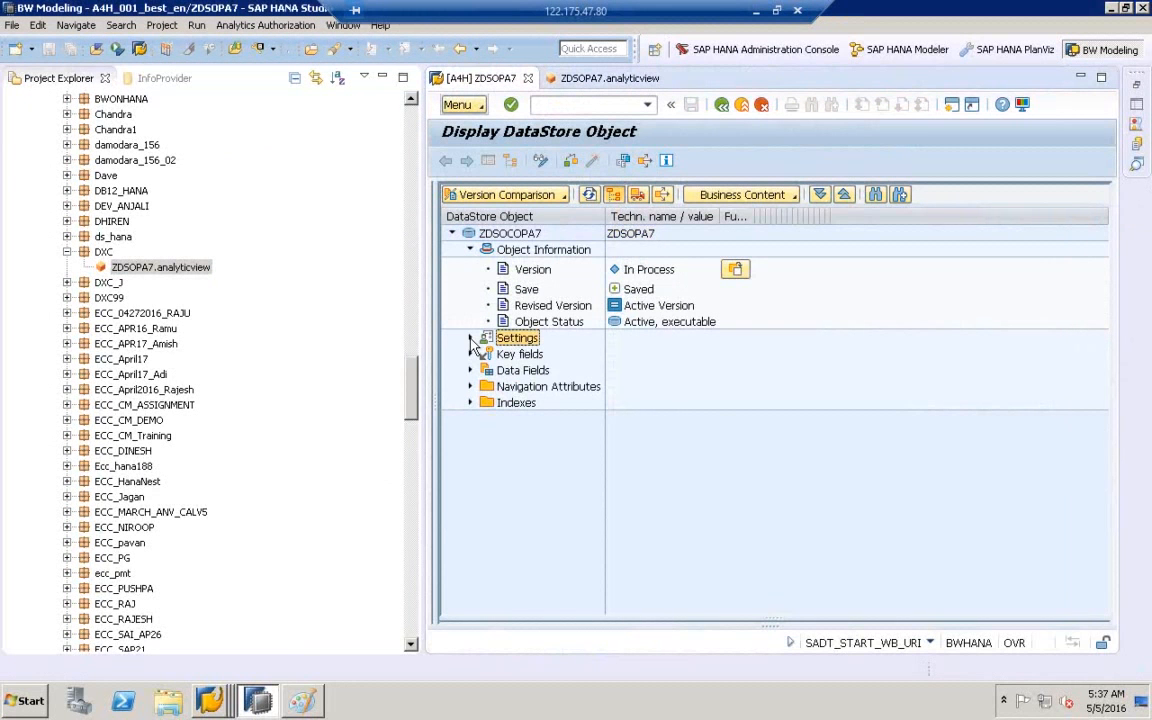
click(471, 339)
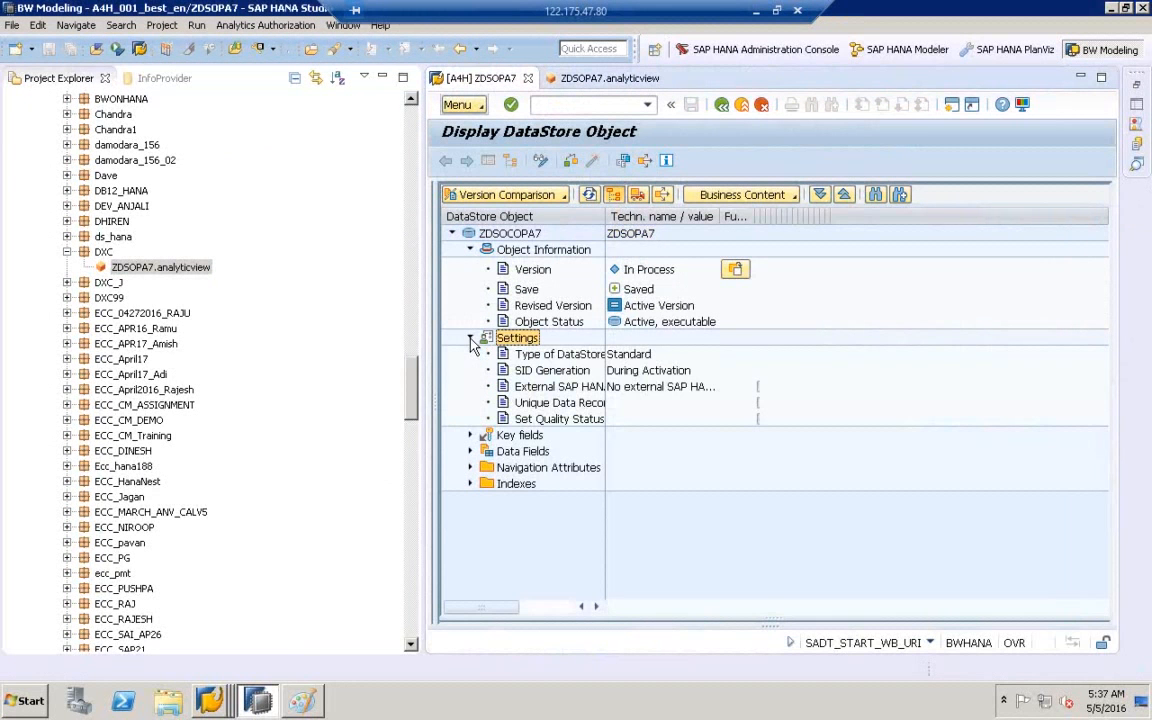
double_click(598, 218)
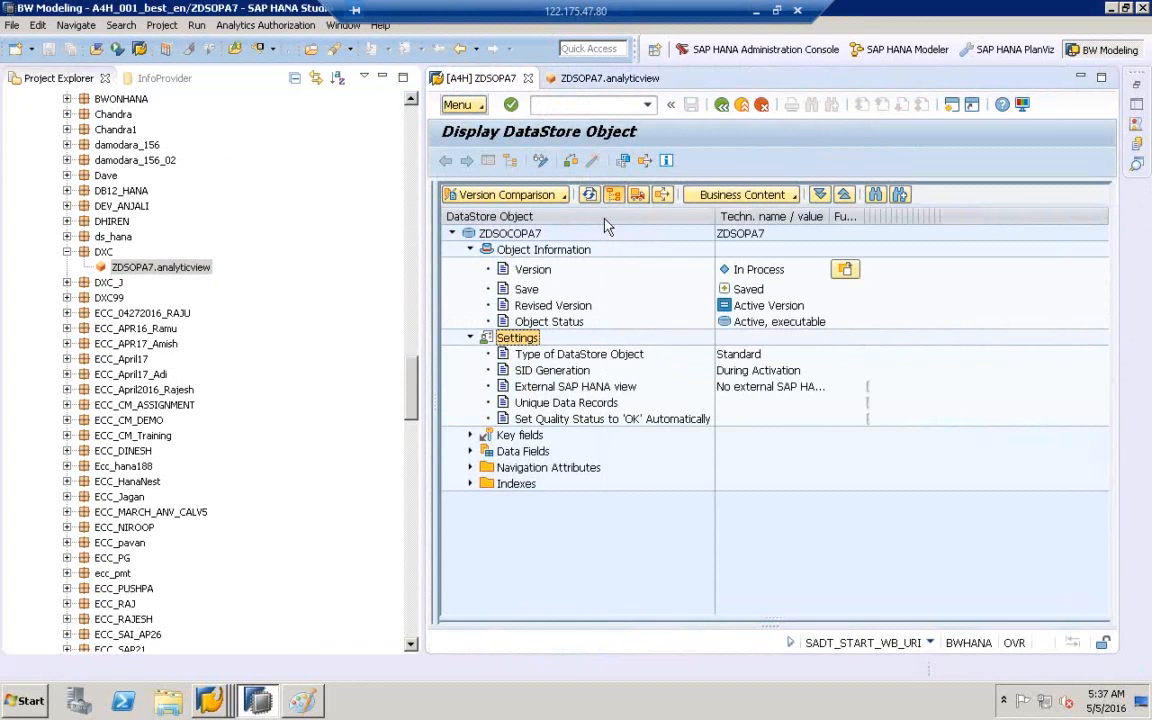
double_click(829, 218)
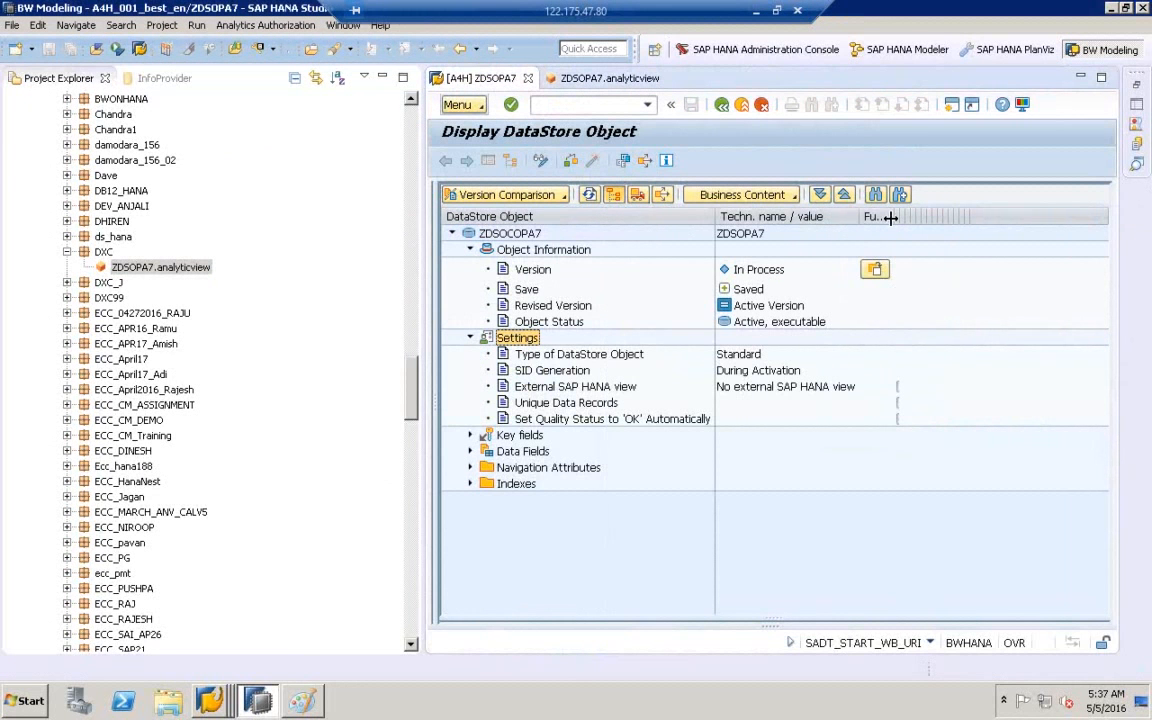
click(514, 390)
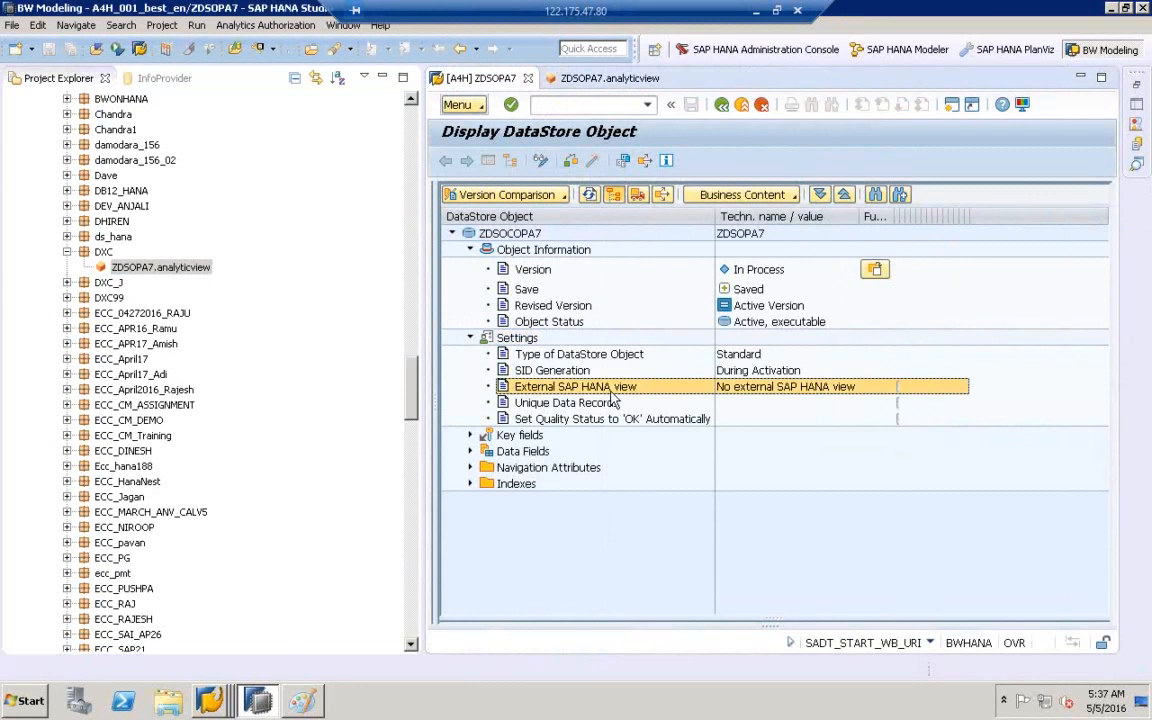
double_click(901, 218)
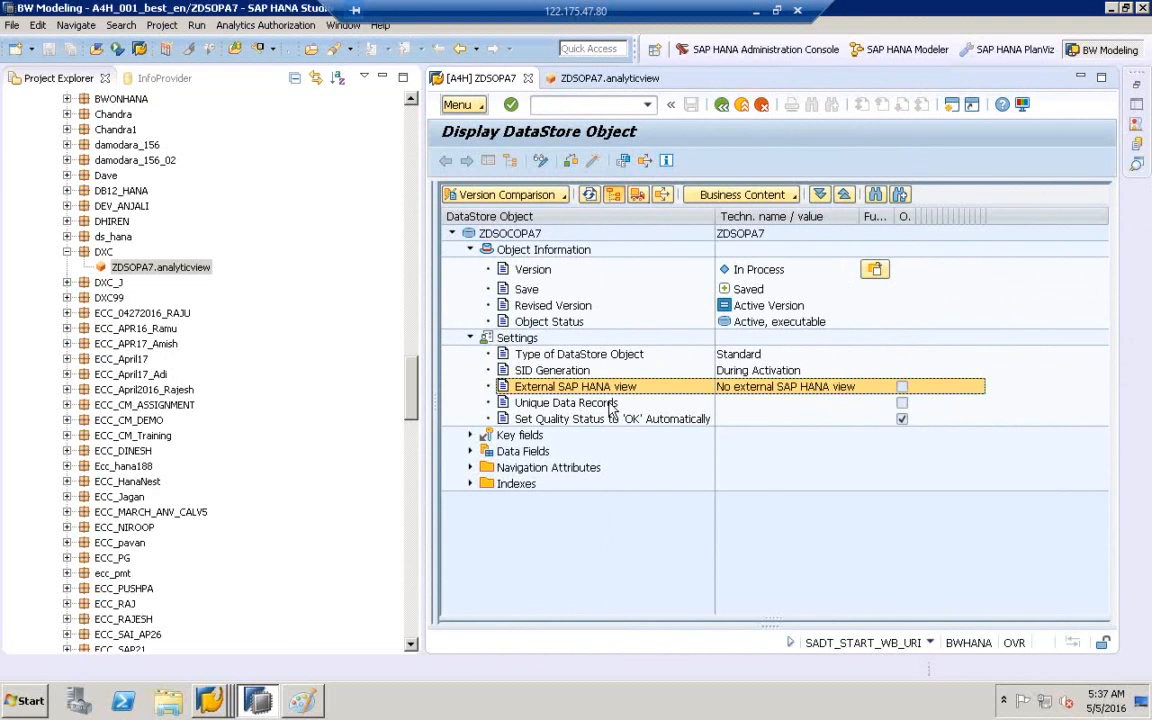
- Switch ZDSOPA7 to change mode, tick External SAP HANA view, and activate the object
click(541, 162)
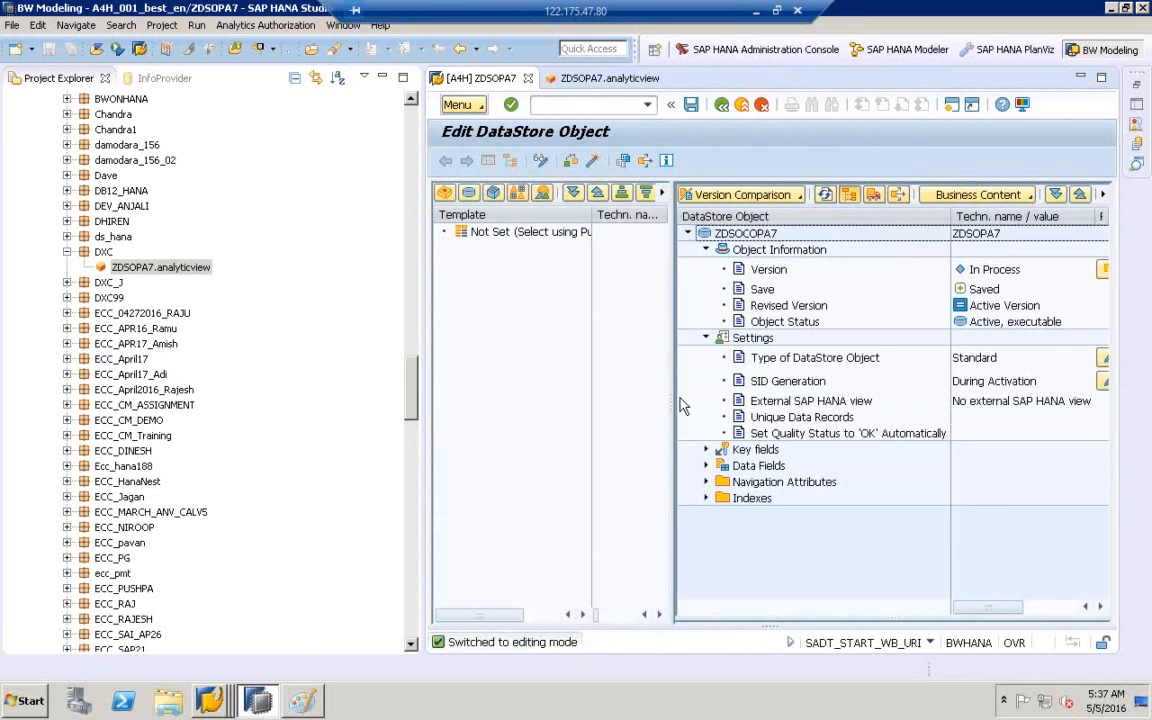
drag(675, 400, 527, 390)
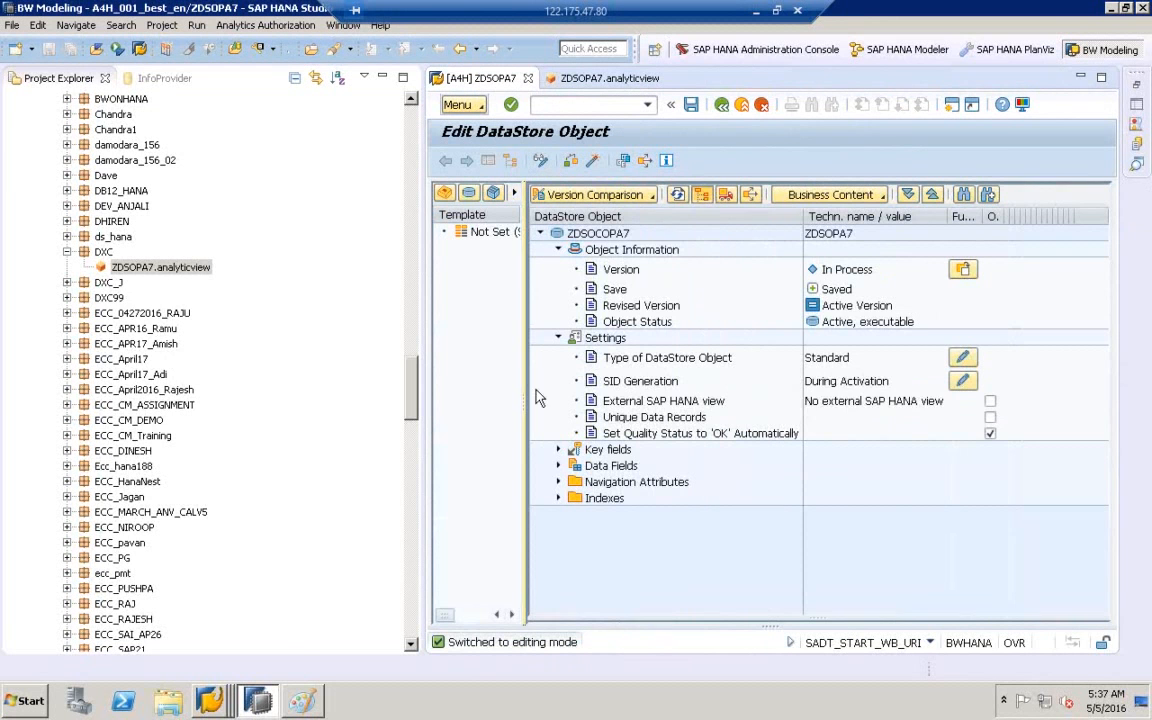
click(990, 402)
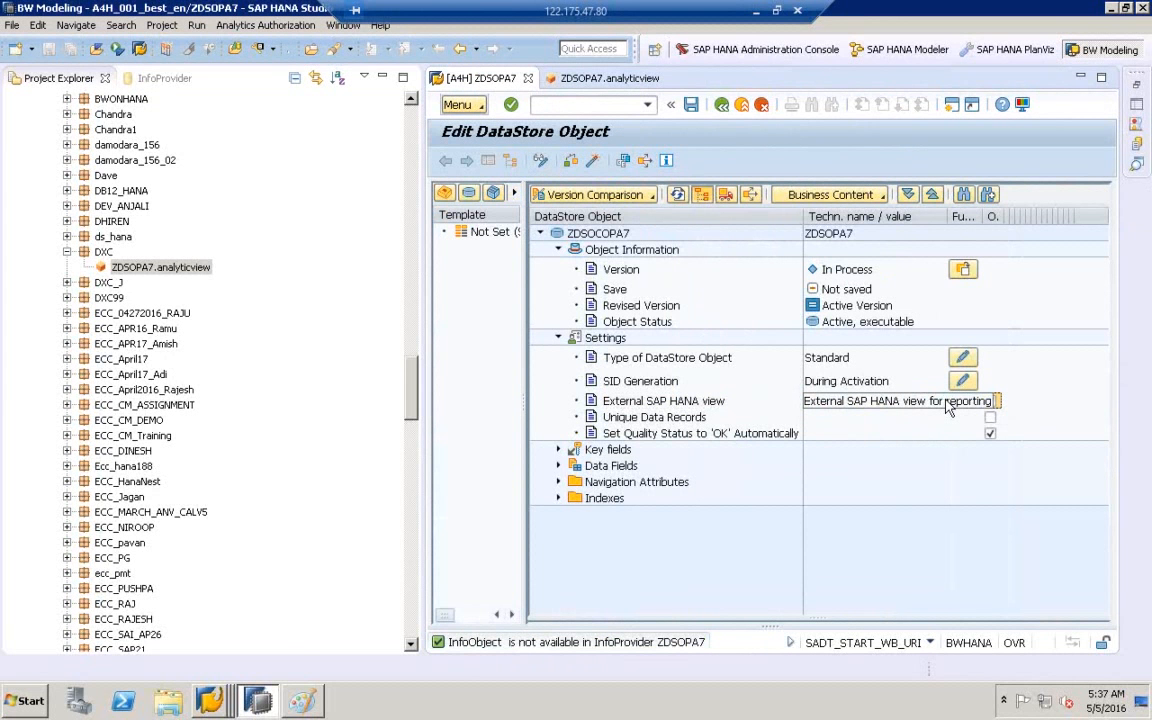
click(657, 403)
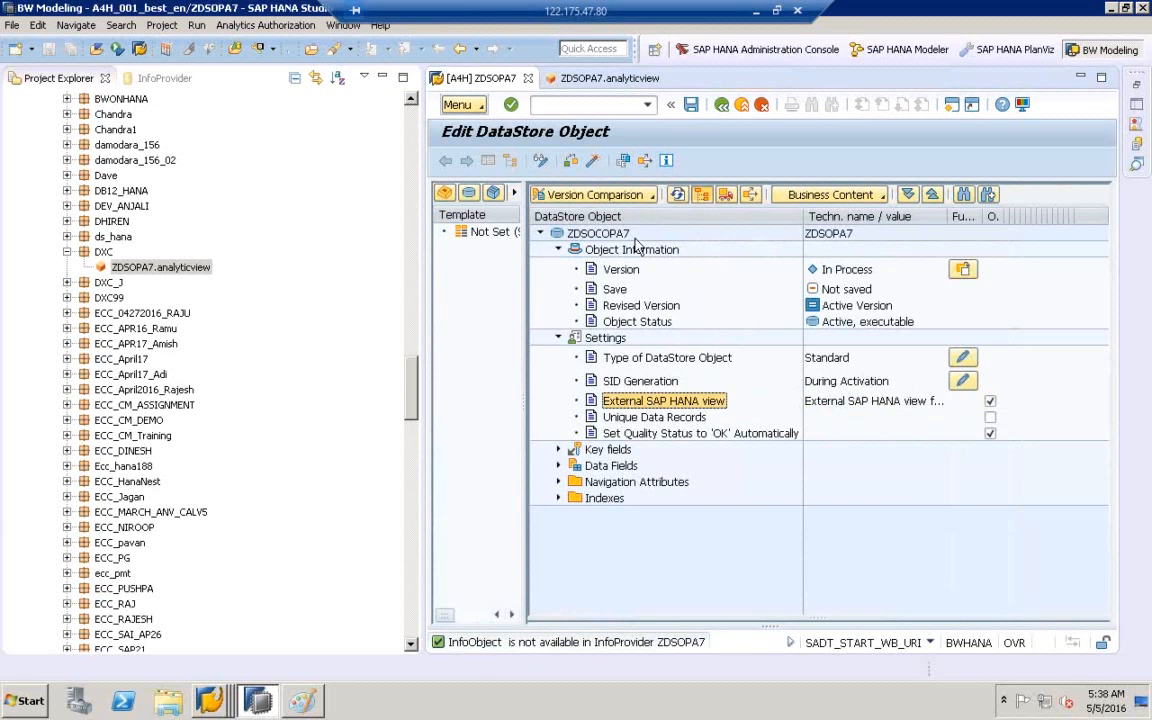
click(585, 233)
click(878, 401)
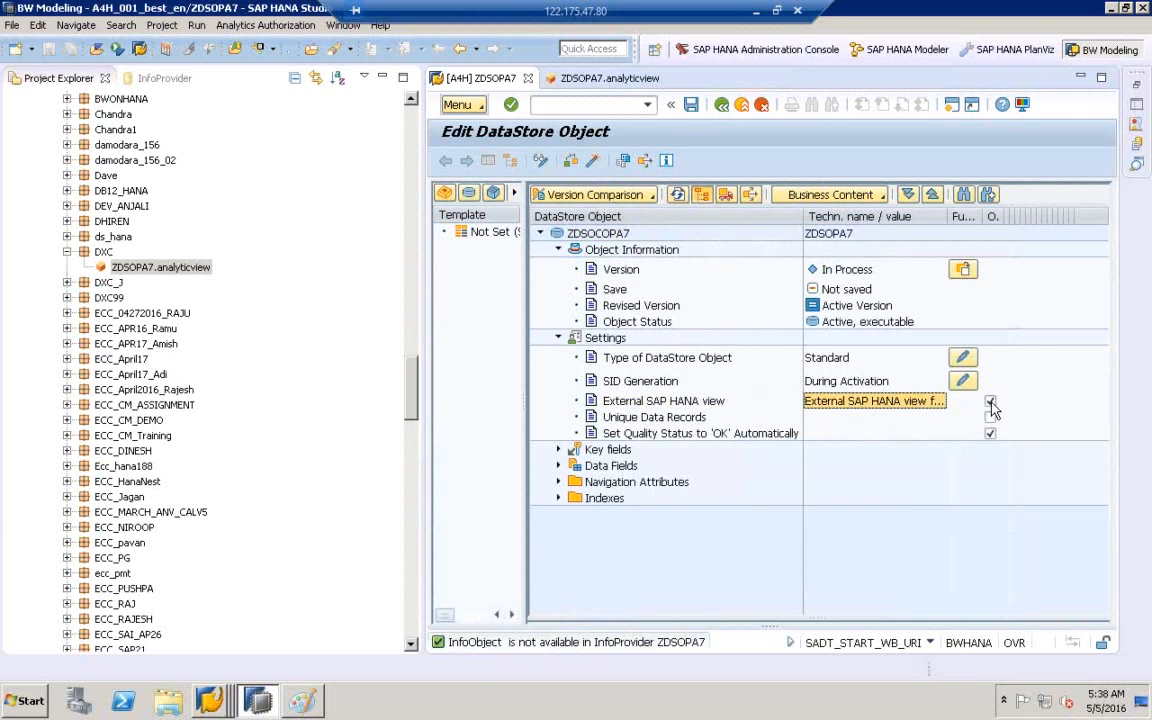
click(593, 163)
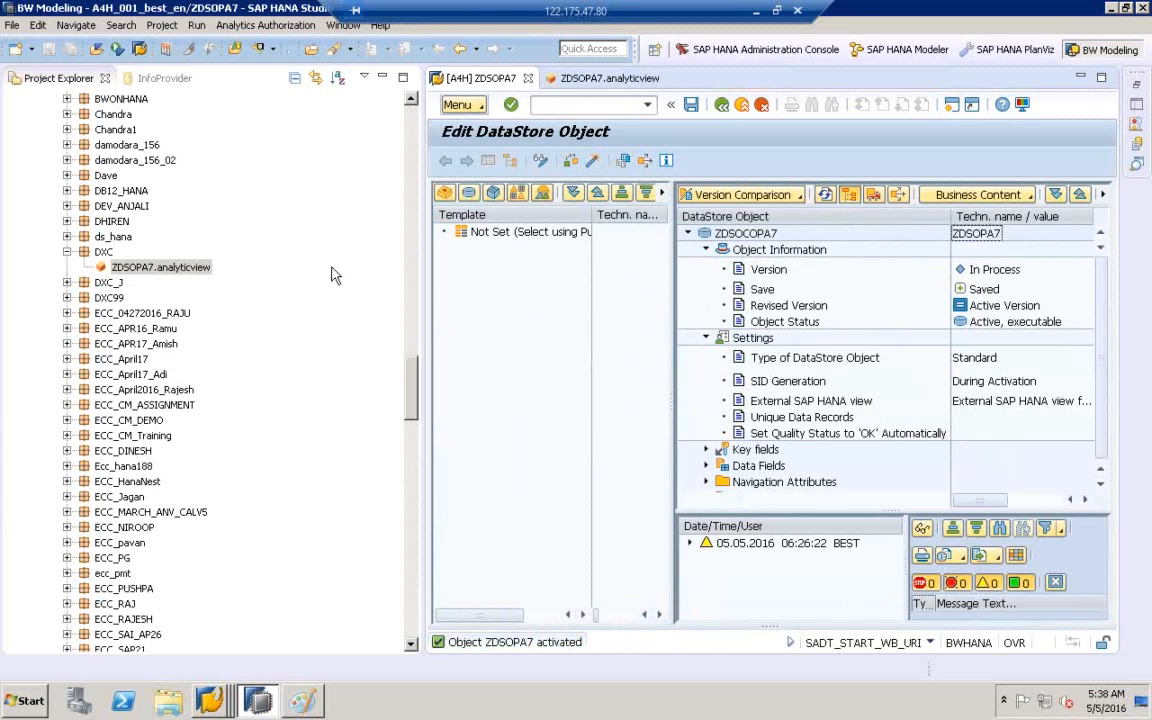
click(12, 25)
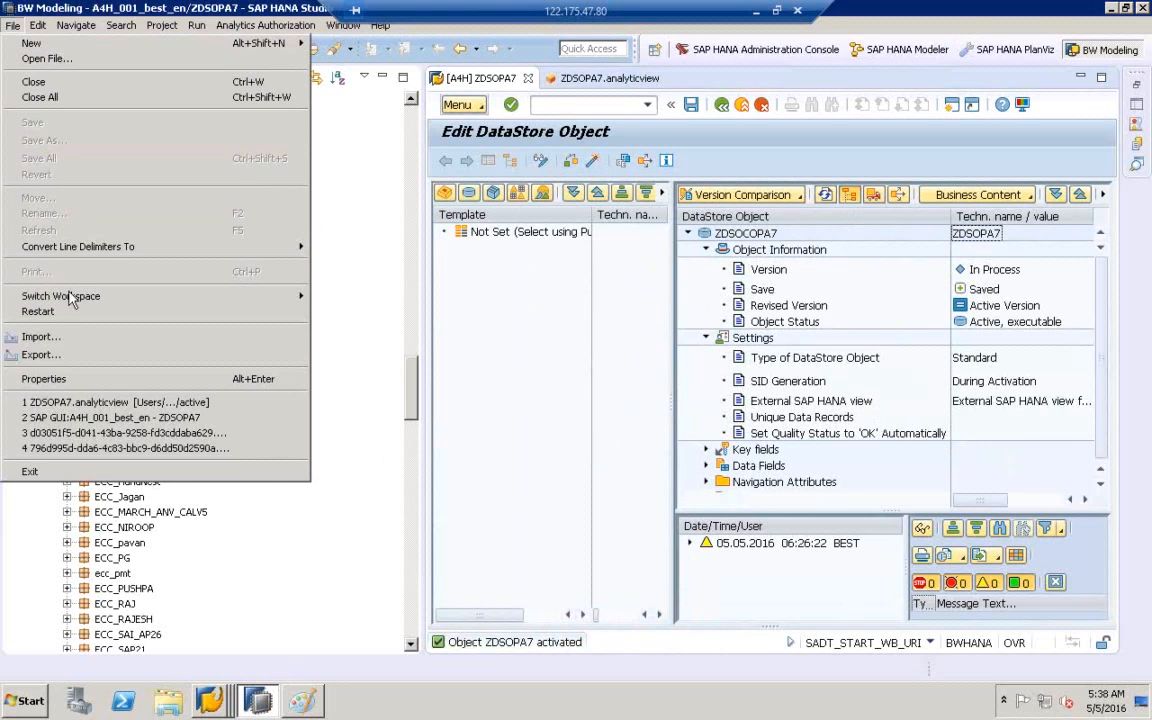
click(78, 344)
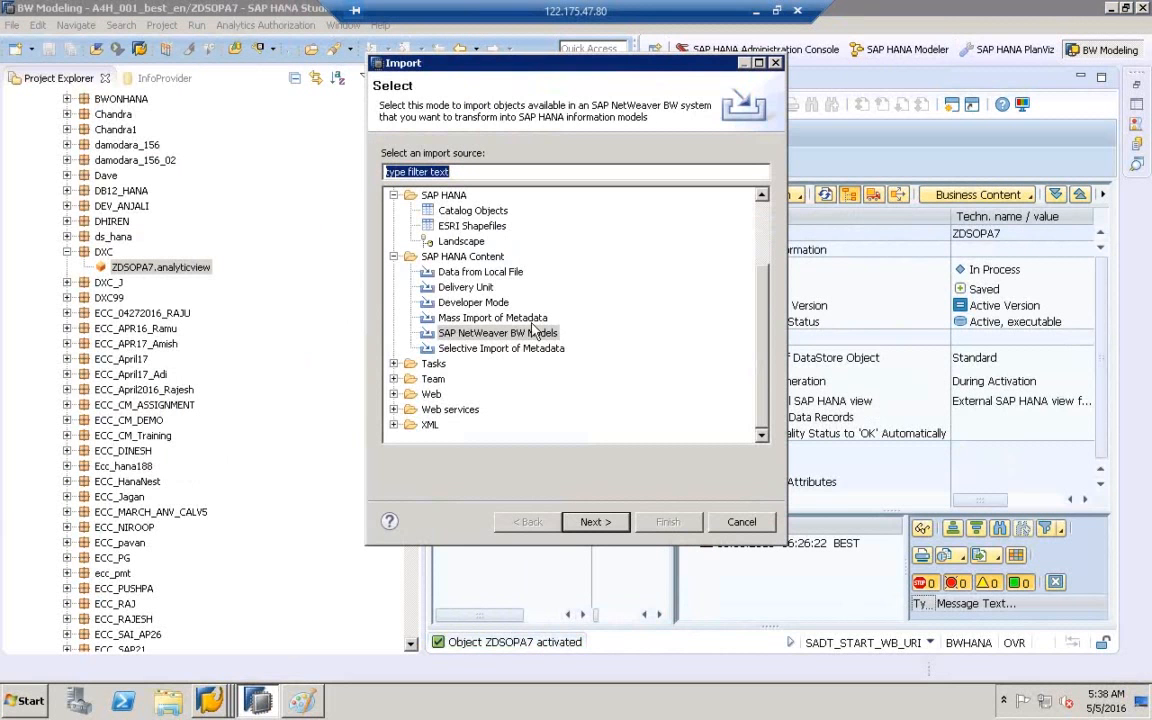
drag(667, 68, 357, 82)
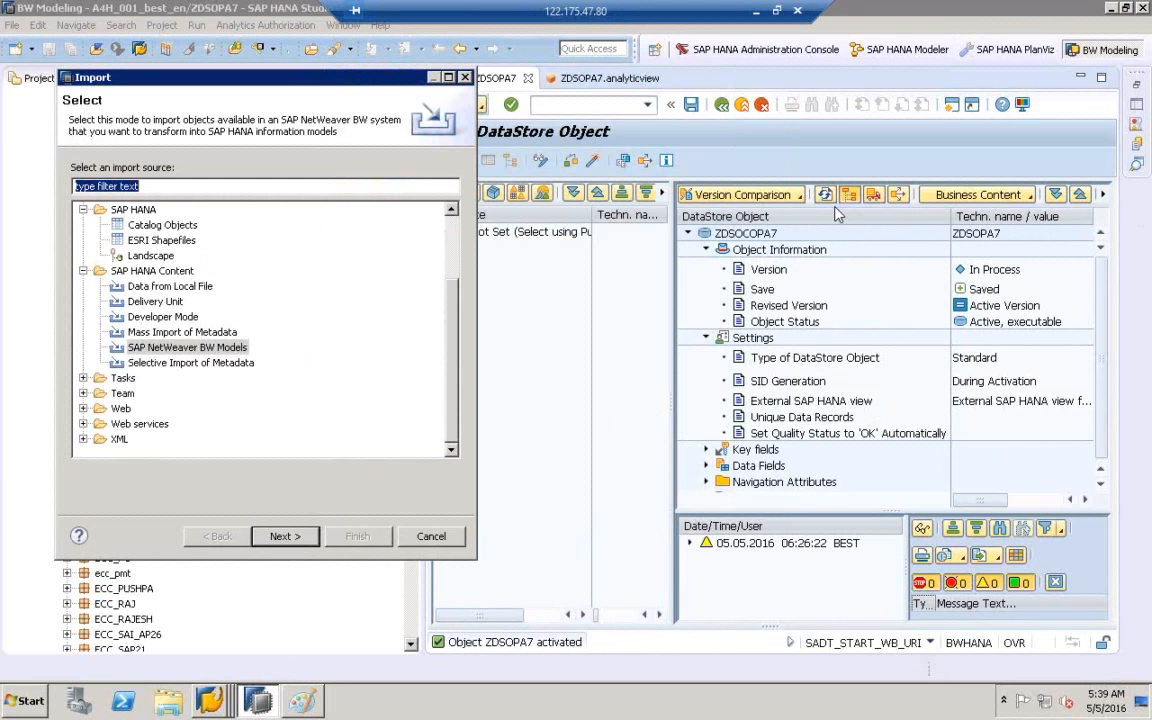
click(442, 545)
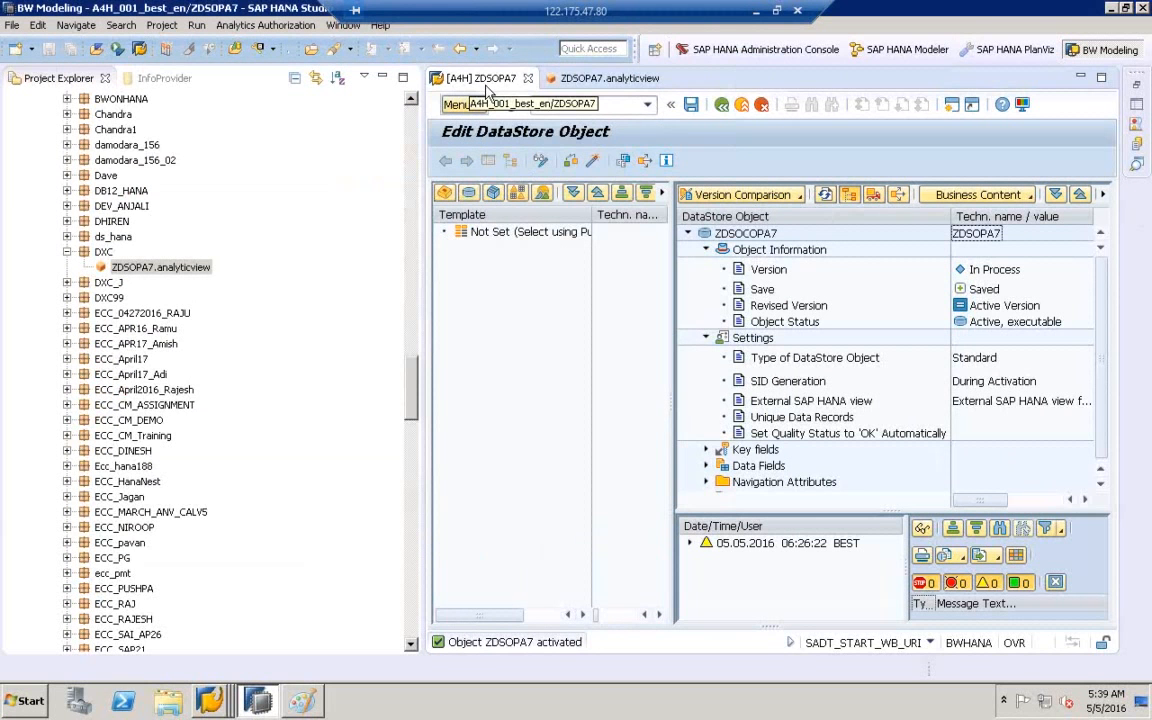
- Run rsa1 from the command field history to open Data Warehousing Workbench: Modeling
click(647, 104)
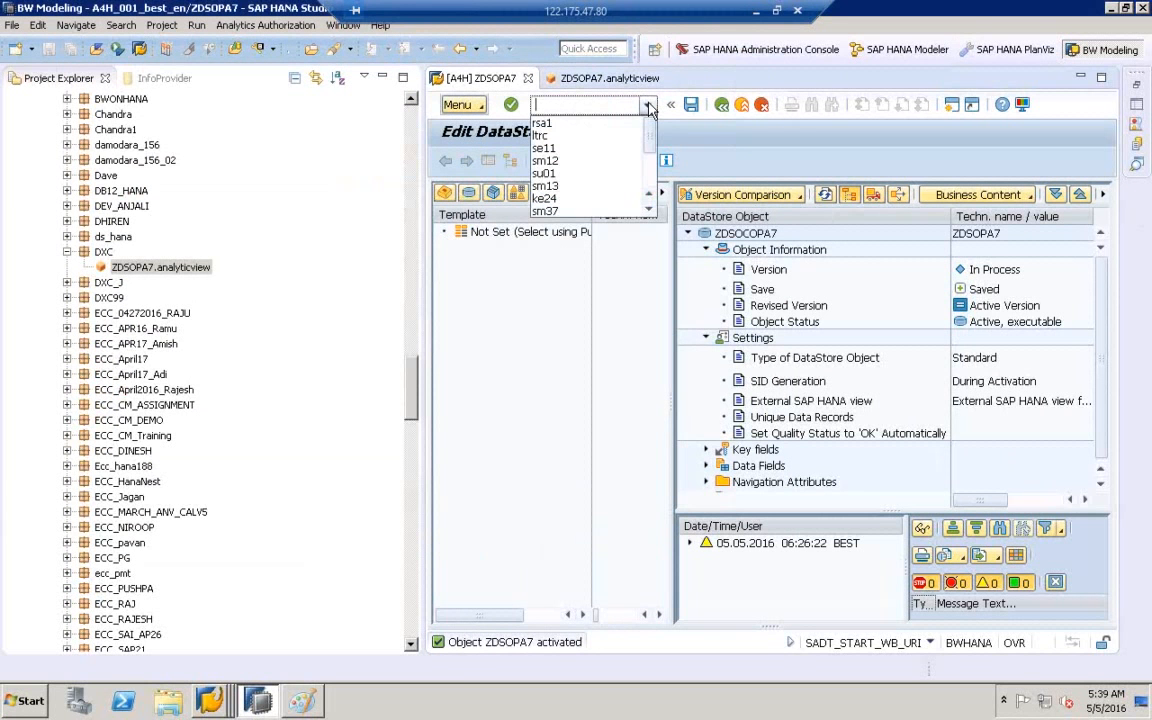
click(541, 125)
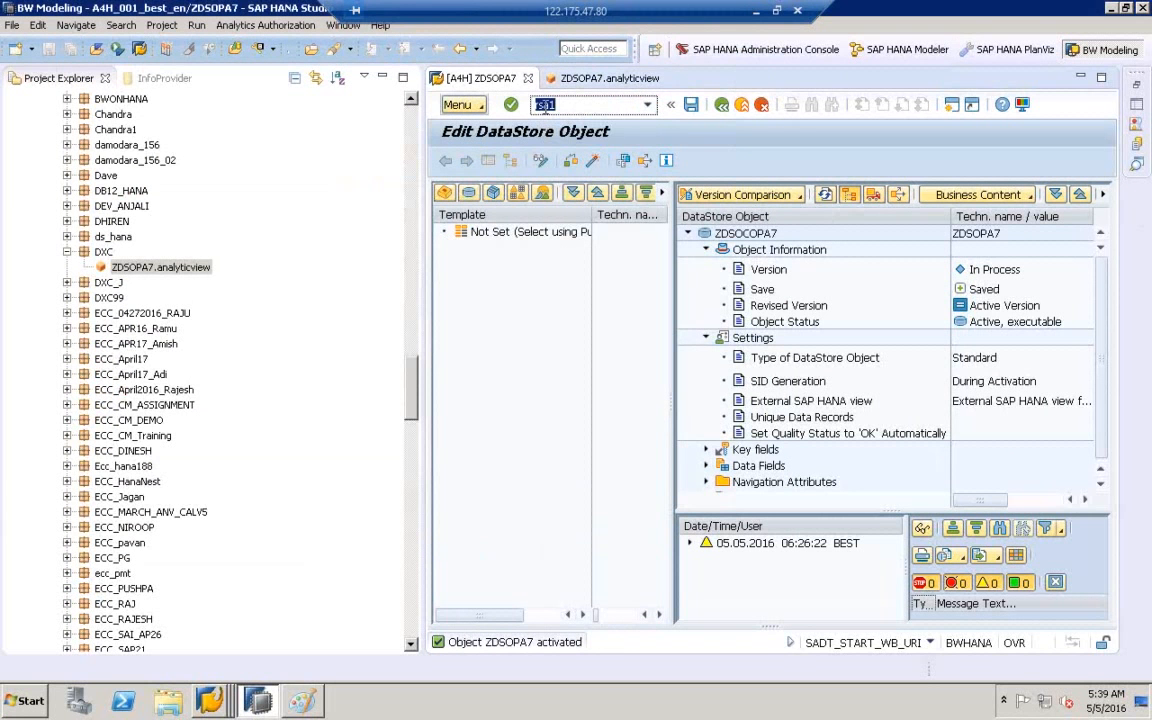
click(544, 106)
key(Return)
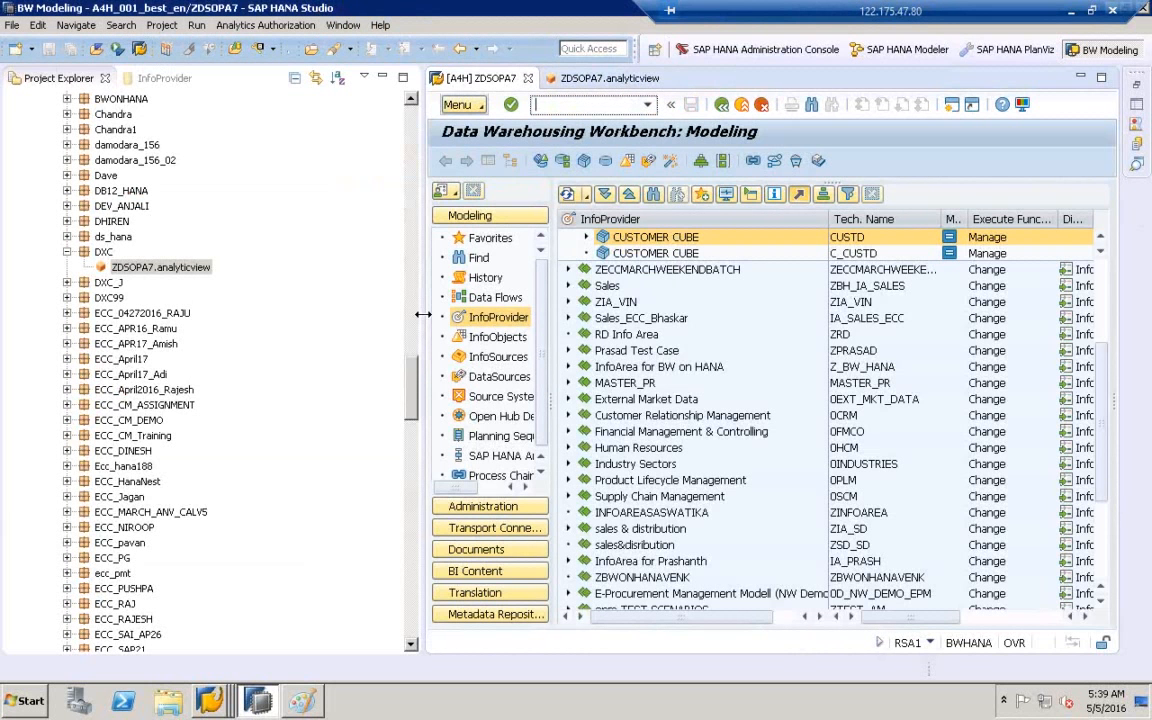
- Show the InfoObjects tree by InfoArea and expand the ZCOPA_DATA InfoArea
drag(423, 315, 327, 314)
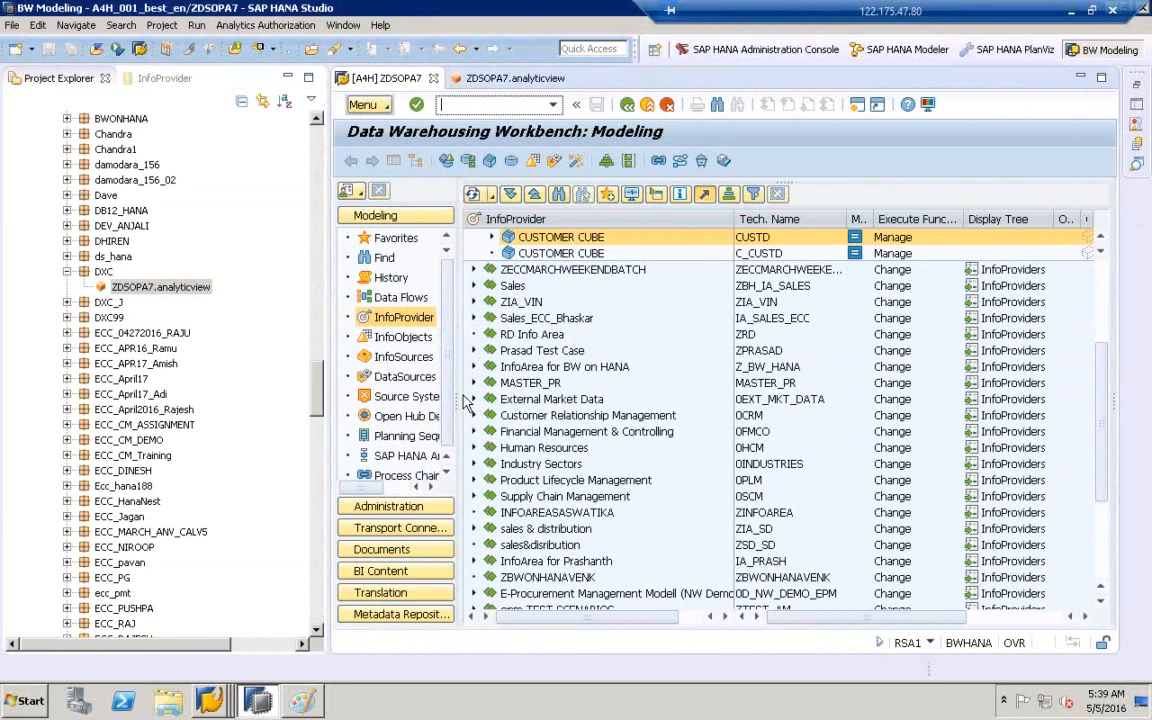
click(408, 340)
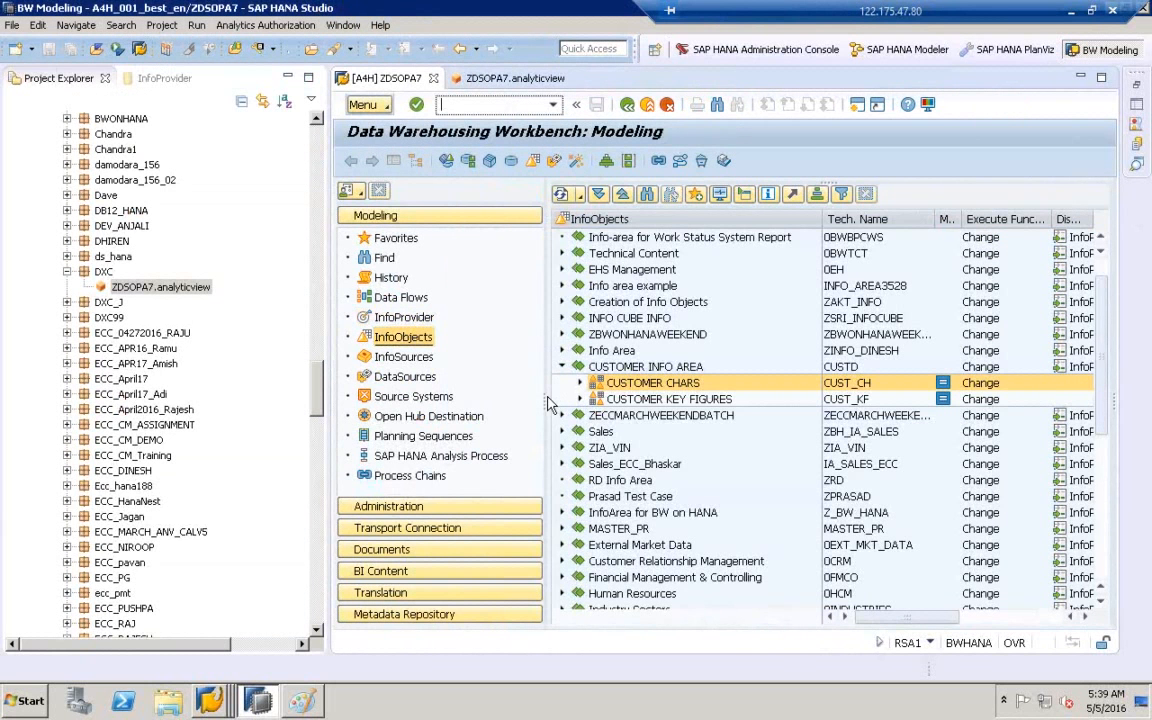
drag(546, 395, 488, 395)
click(506, 367)
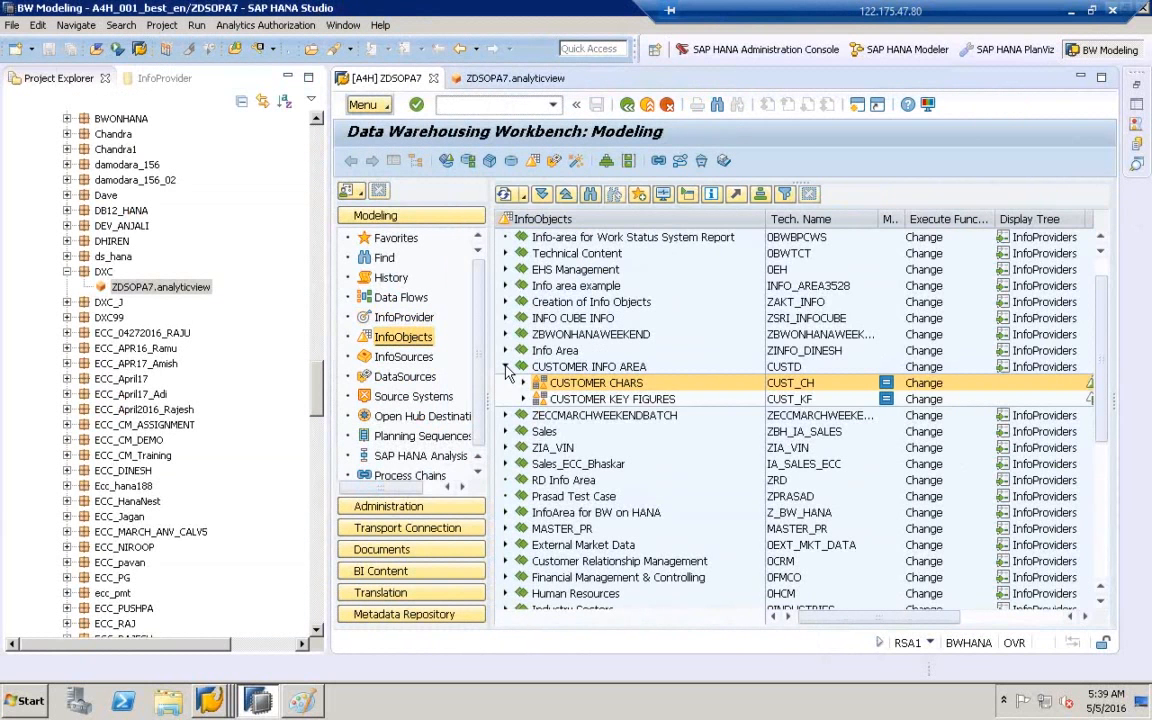
drag(1101, 360, 1101, 586)
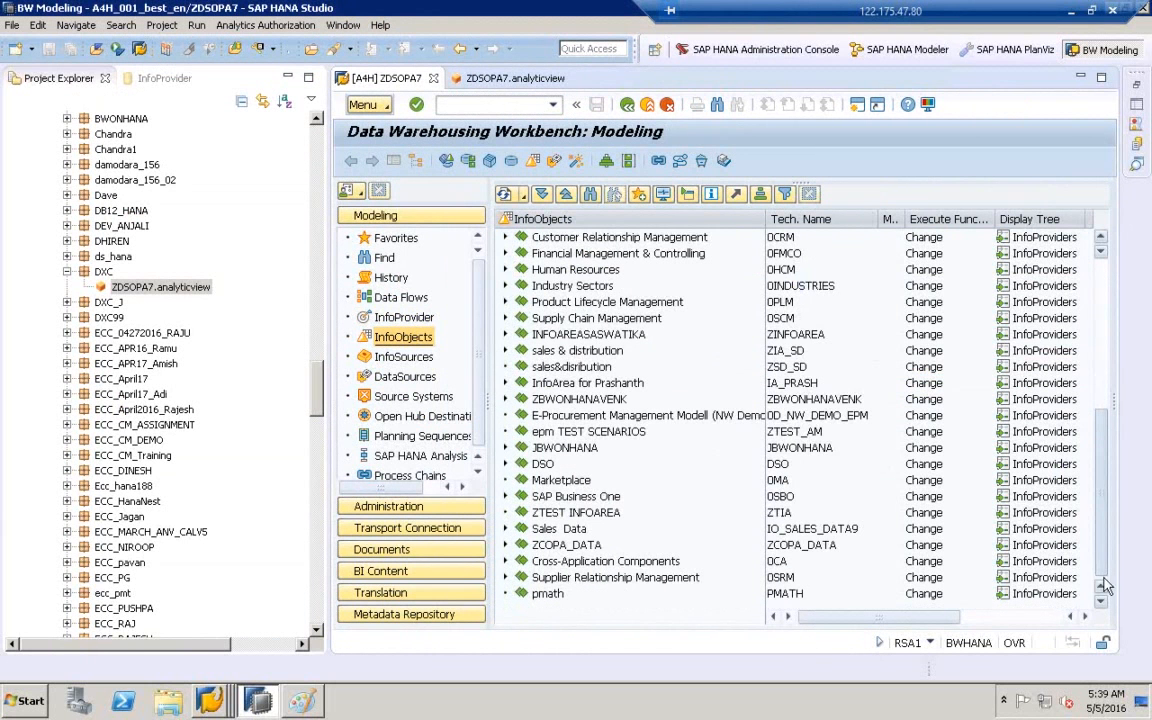
click(524, 548)
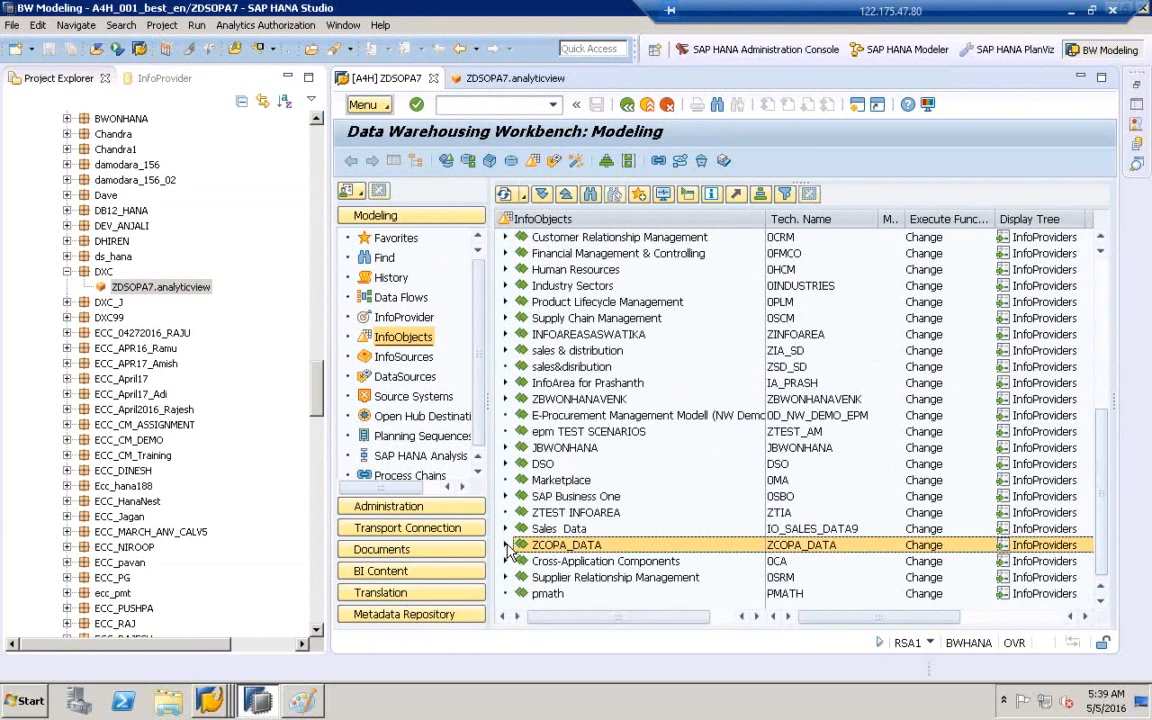
click(505, 545)
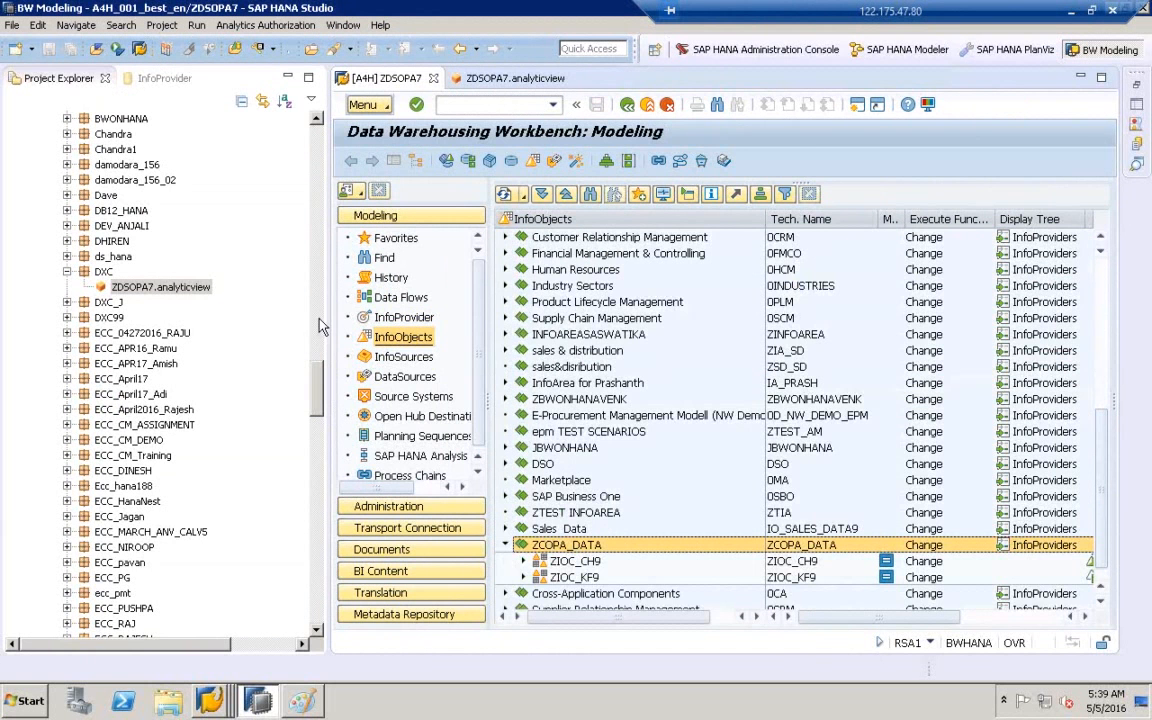
- Expand catalogs ZIOC_CH9 and ZIOC_KF9 to reveal COMPANYCODEID (ZBUKRS7) and gross rev
drag(326, 316, 208, 315)
drag(380, 420, 357, 366)
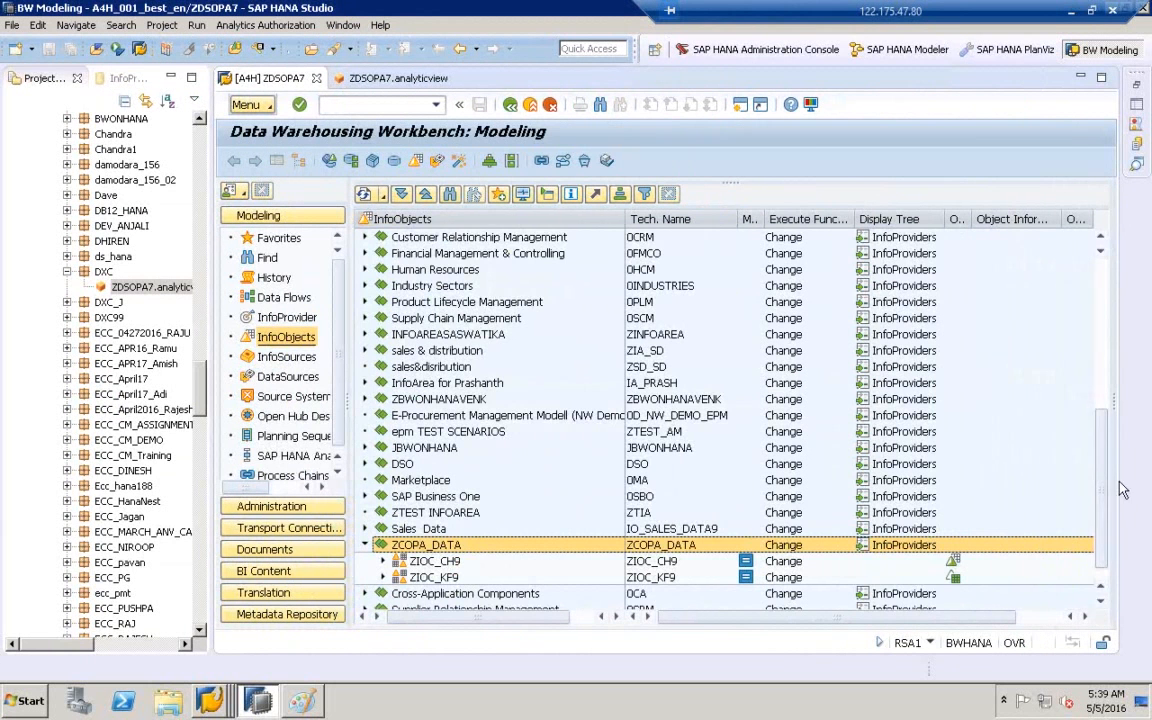
scroll(995, 480, down, 1)
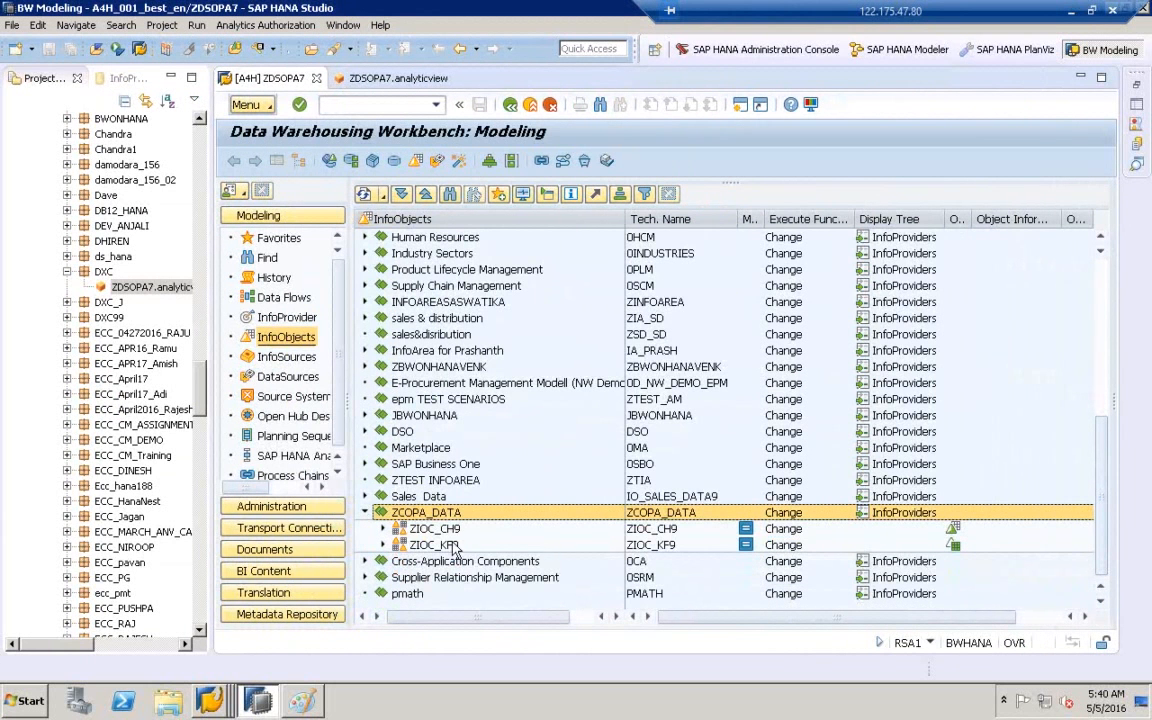
click(402, 529)
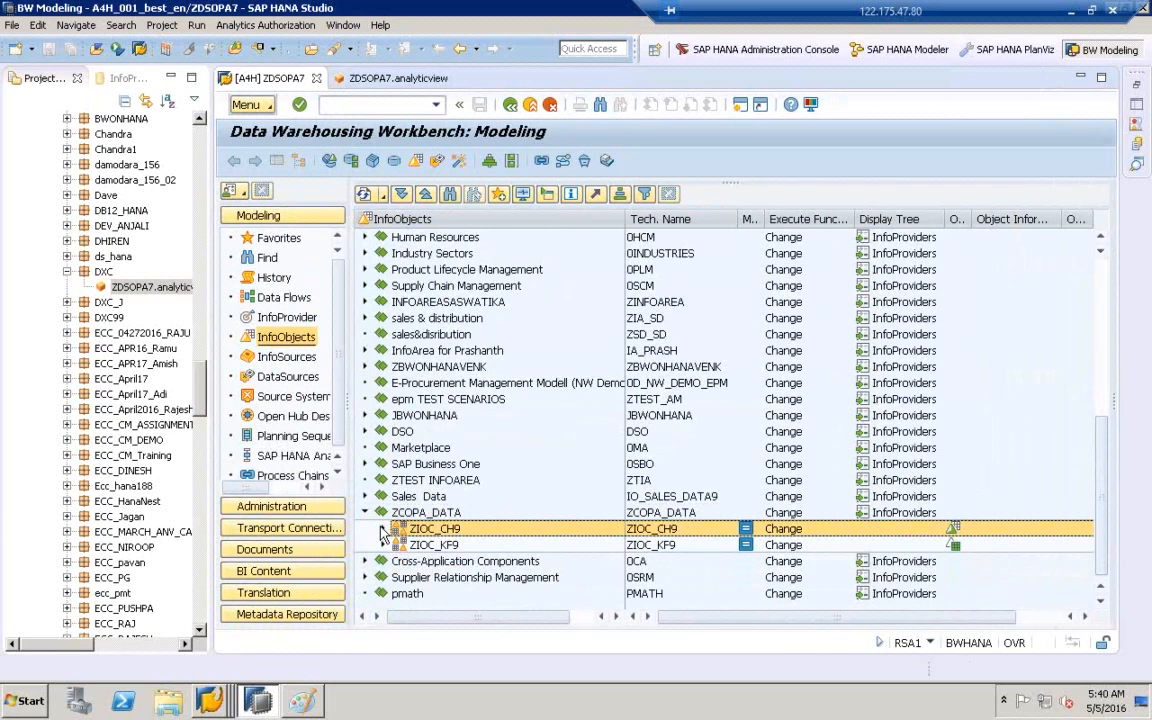
click(382, 528)
click(383, 561)
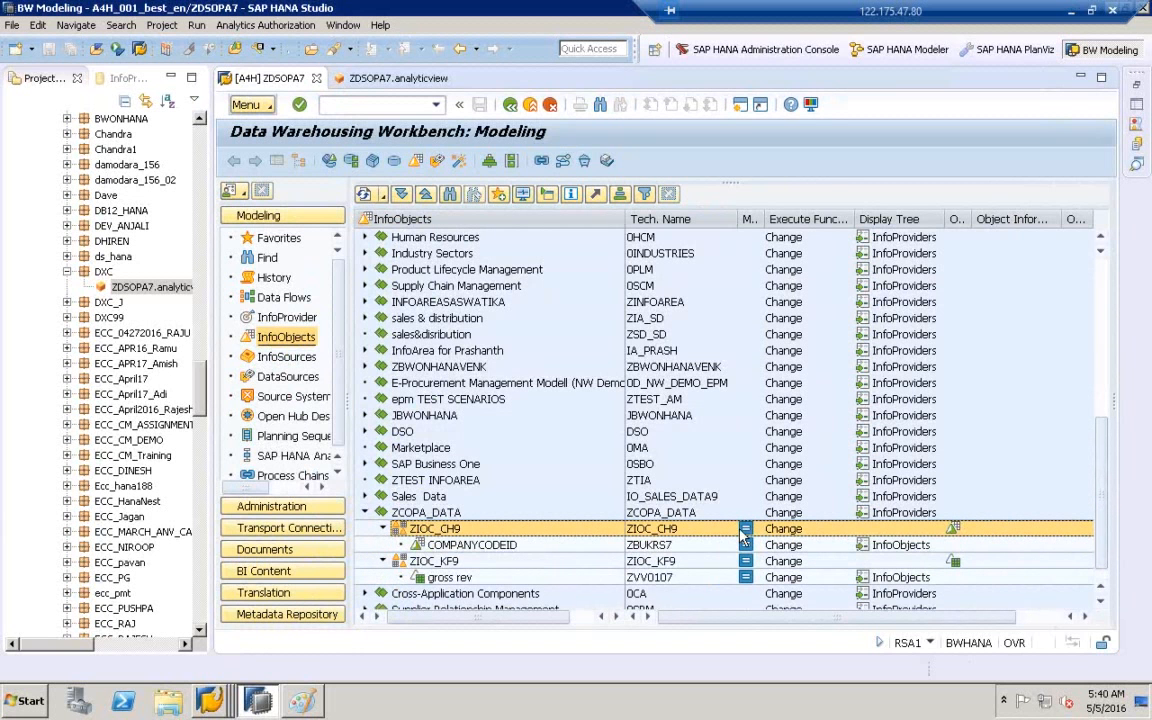
click(431, 548)
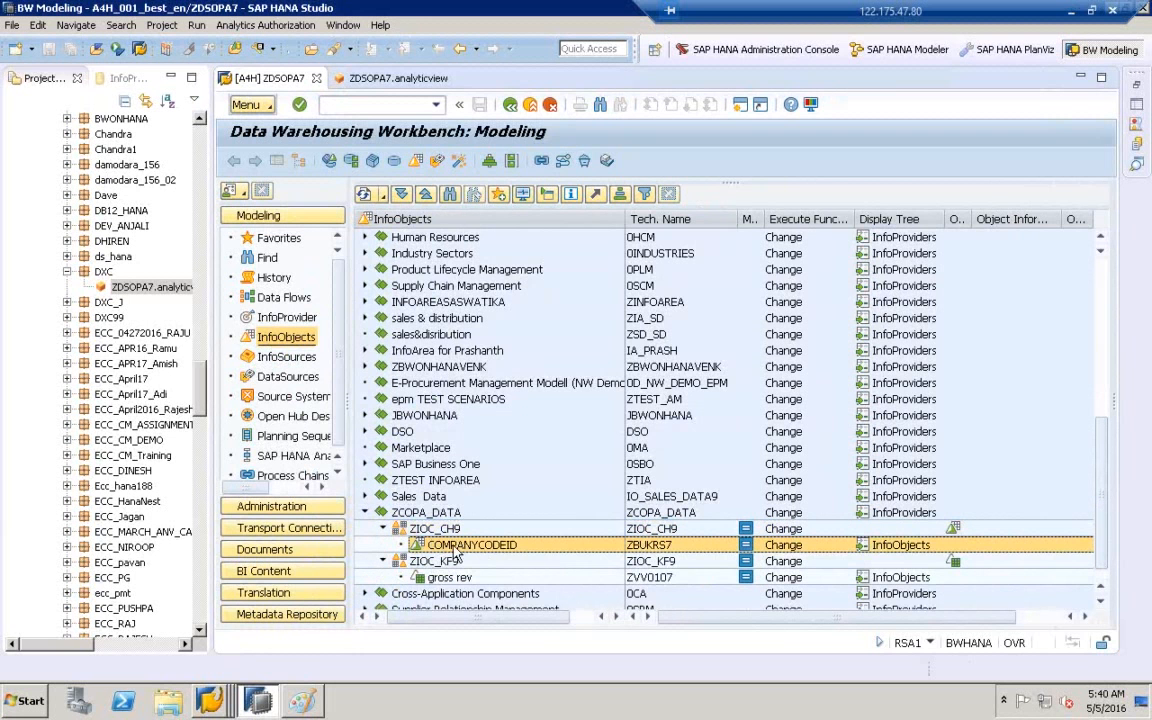
click(440, 578)
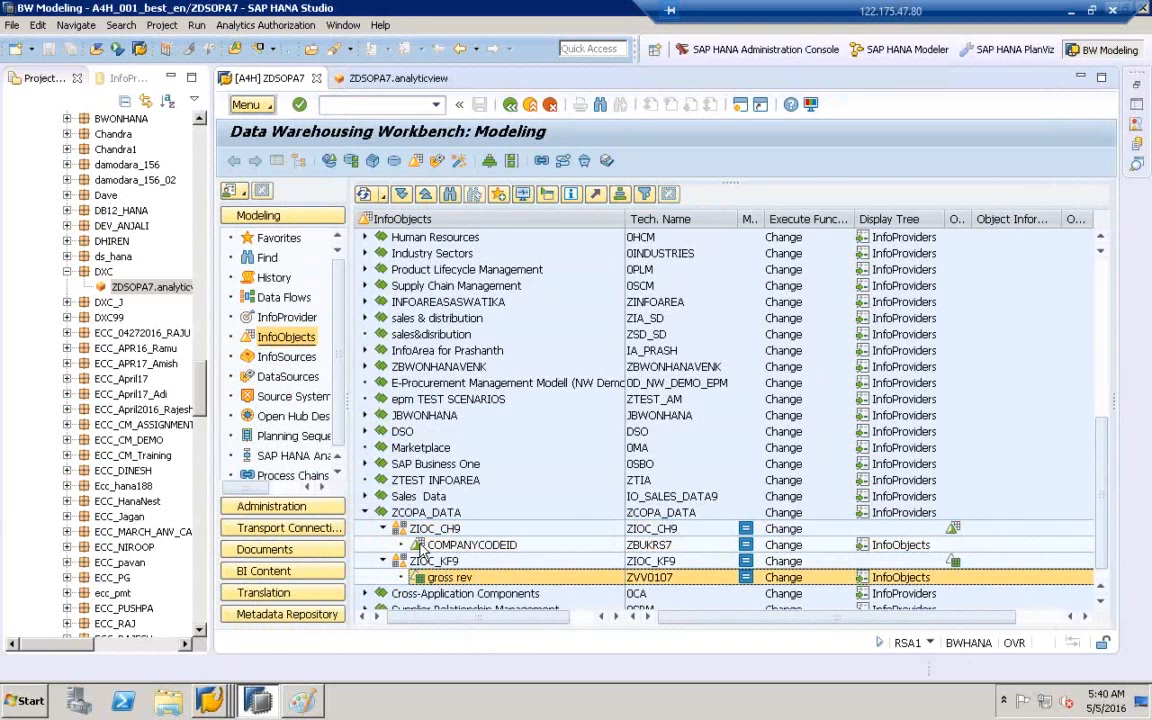
click(421, 546)
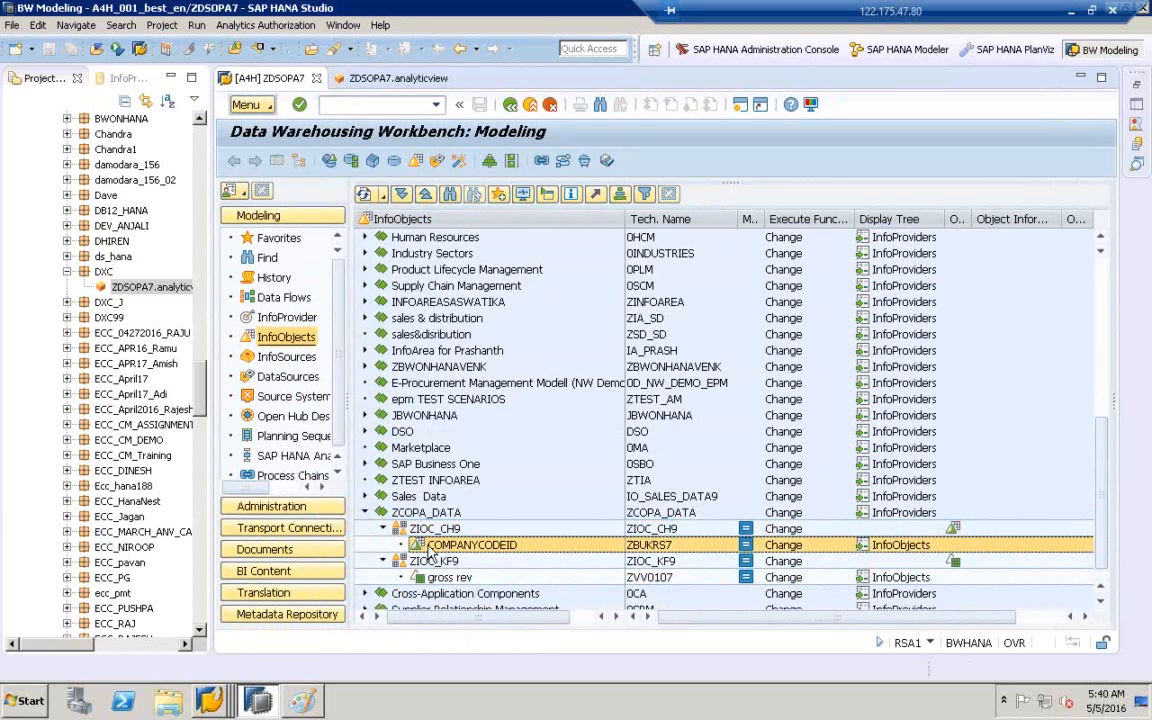
- Open characteristic ZBUKRS7 in edit mode with a wider details panel
double_click(430, 549)
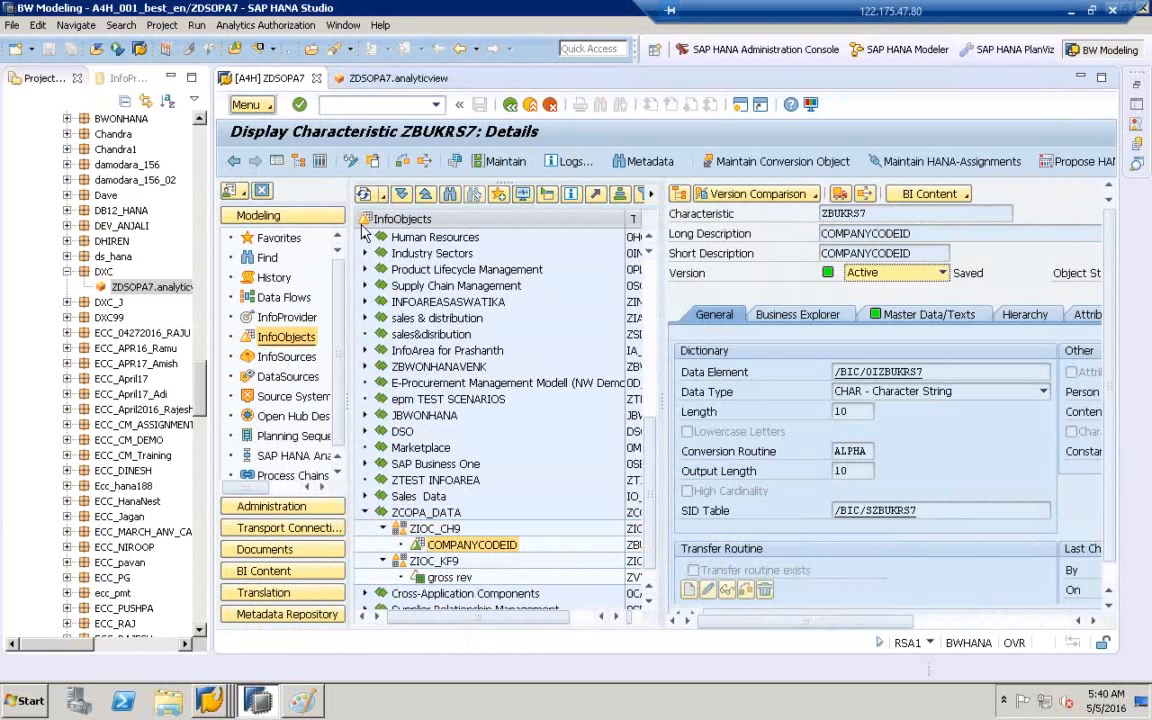
click(352, 163)
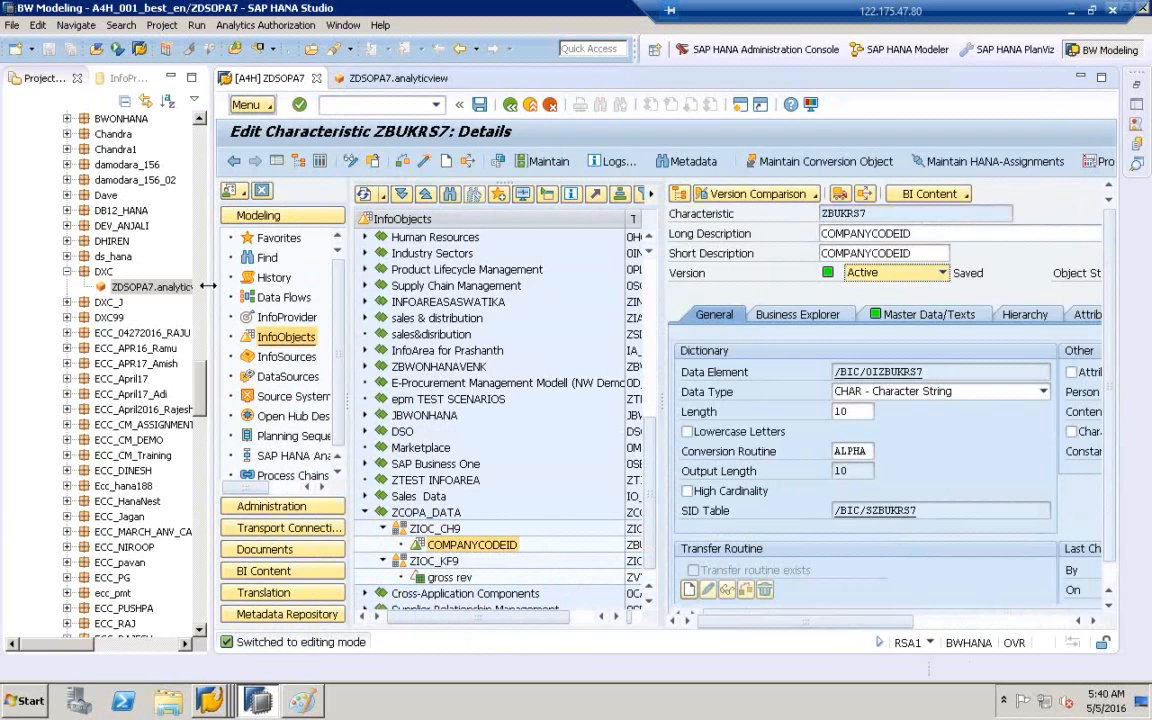
drag(207, 286, 164, 286)
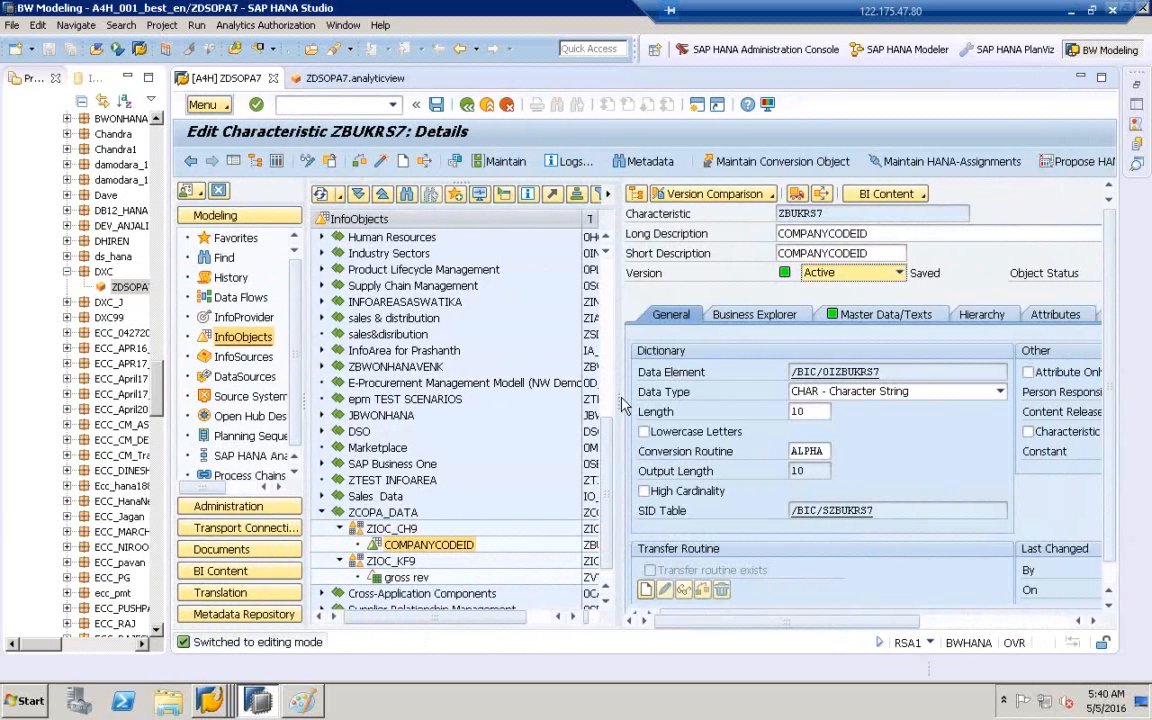
drag(620, 403, 442, 403)
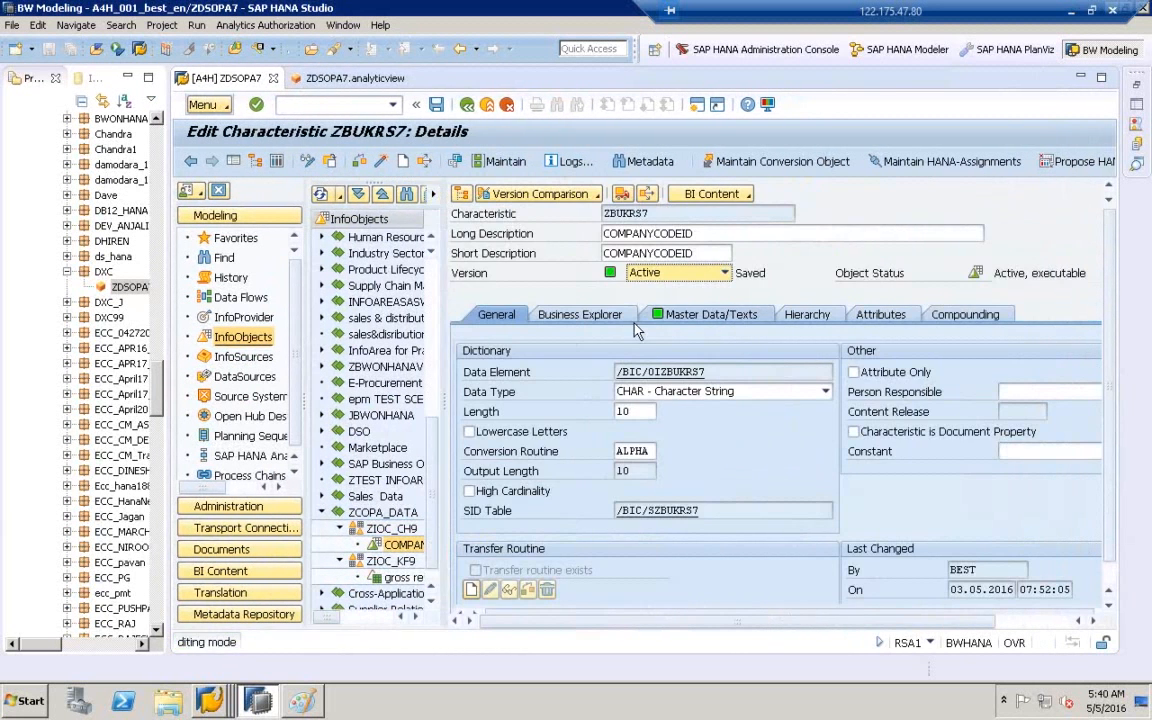
- Scroll the Master Data/Texts tab to the External SAP HANA View section
click(712, 318)
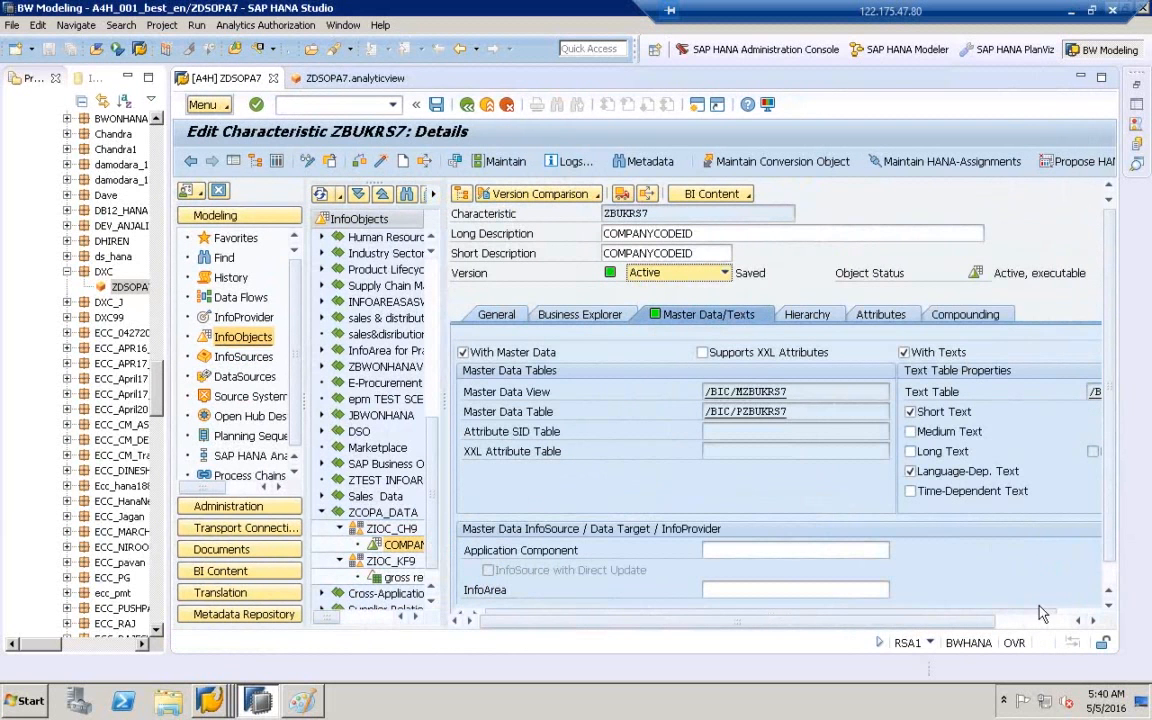
drag(441, 401, 378, 401)
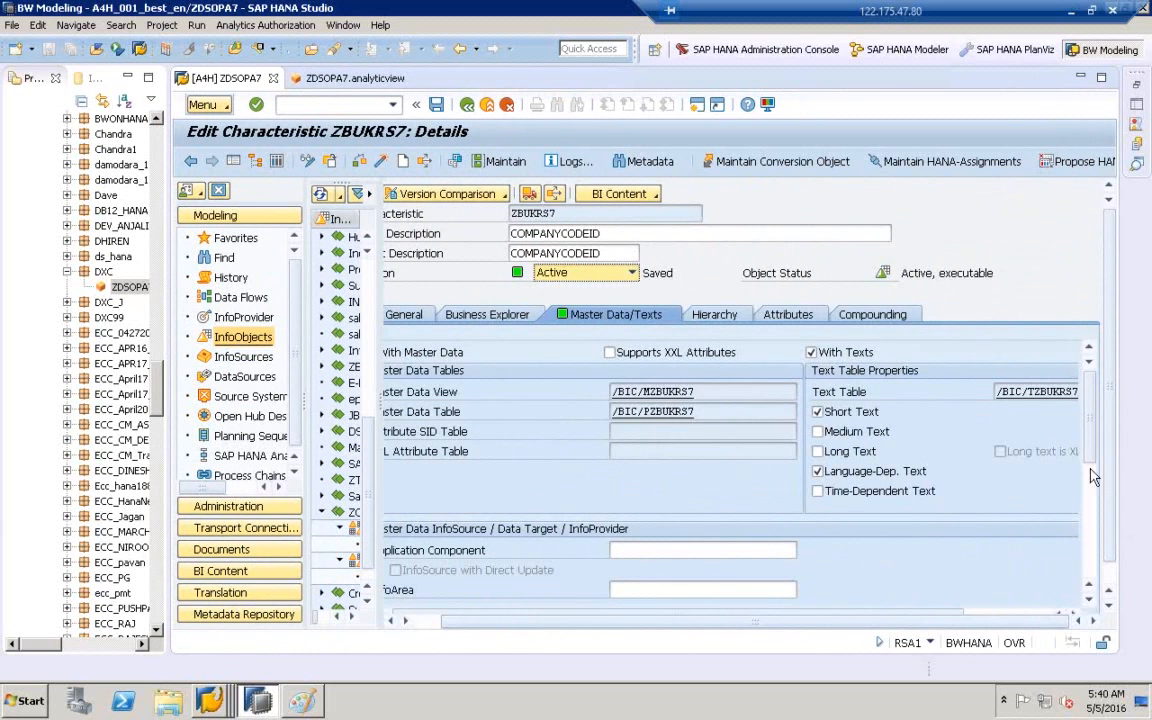
scroll(1094, 454, down, 1)
scroll(1094, 454, down, 10)
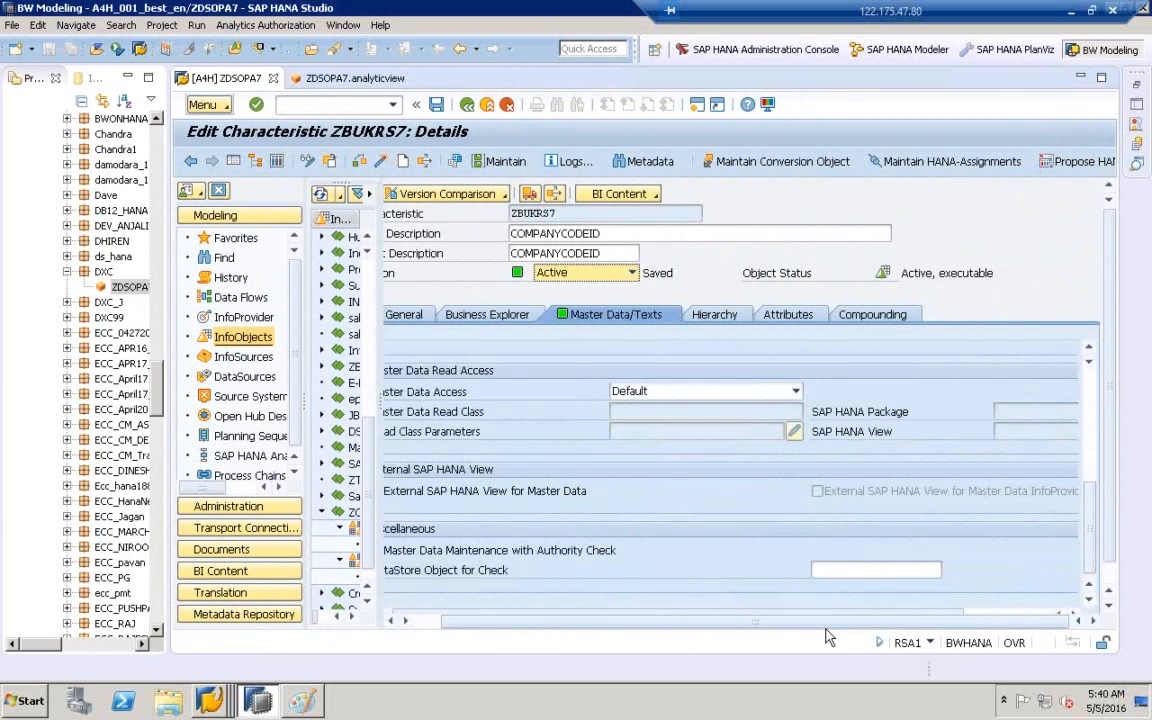
drag(825, 622, 724, 635)
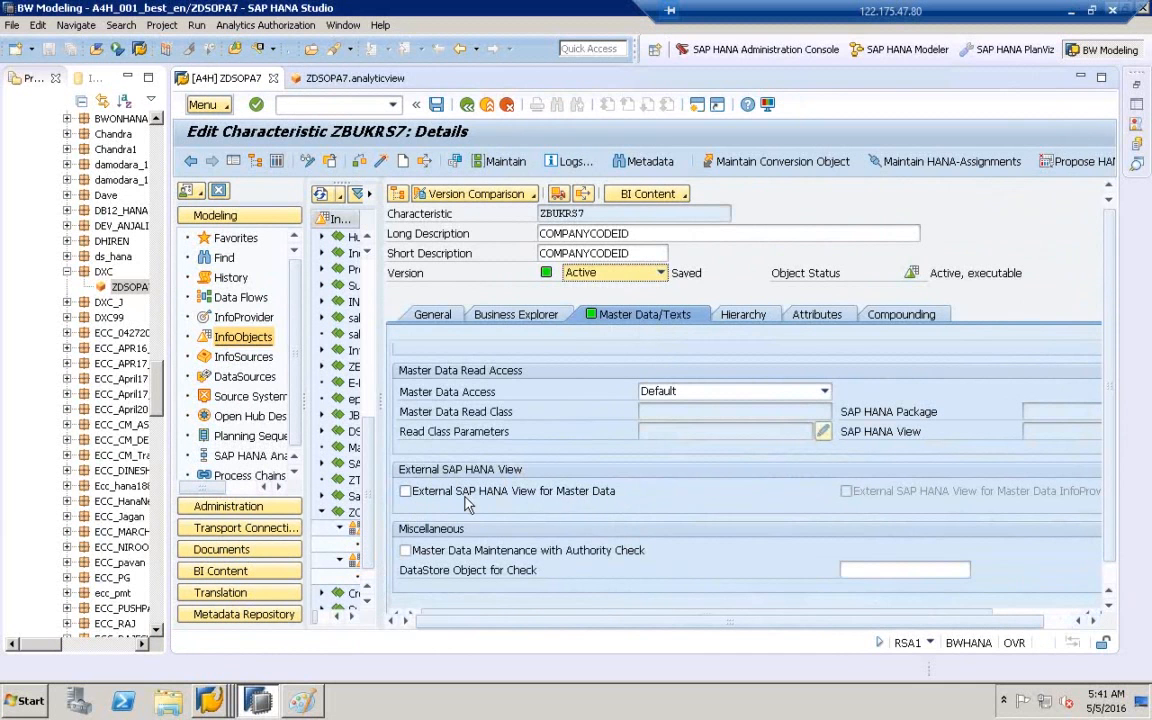
- Turn on 'External SAP HANA View for Master Data' for ZBUKRS7
click(405, 492)
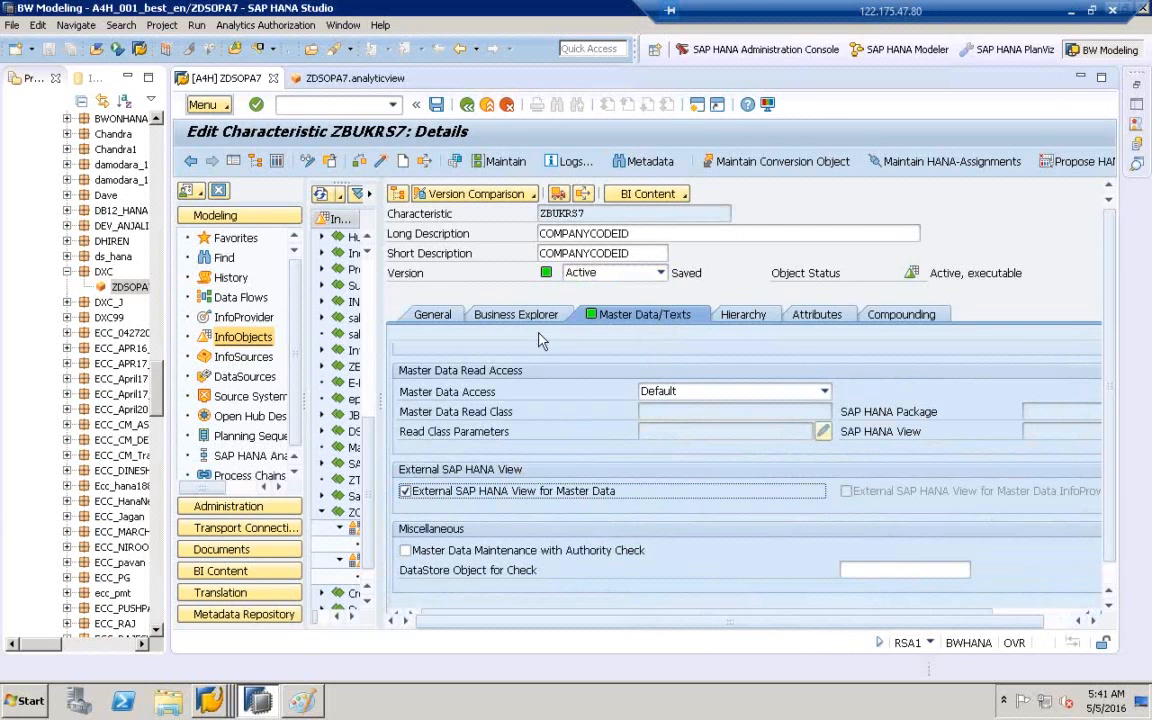
double_click(594, 216)
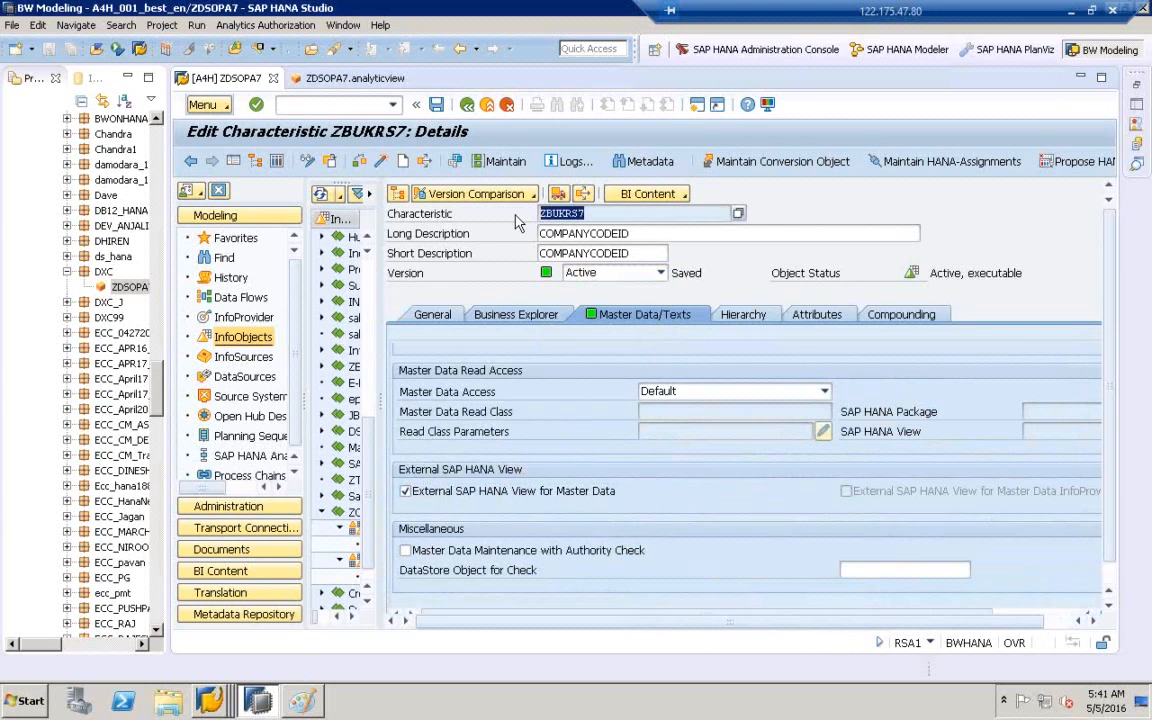
click(605, 217)
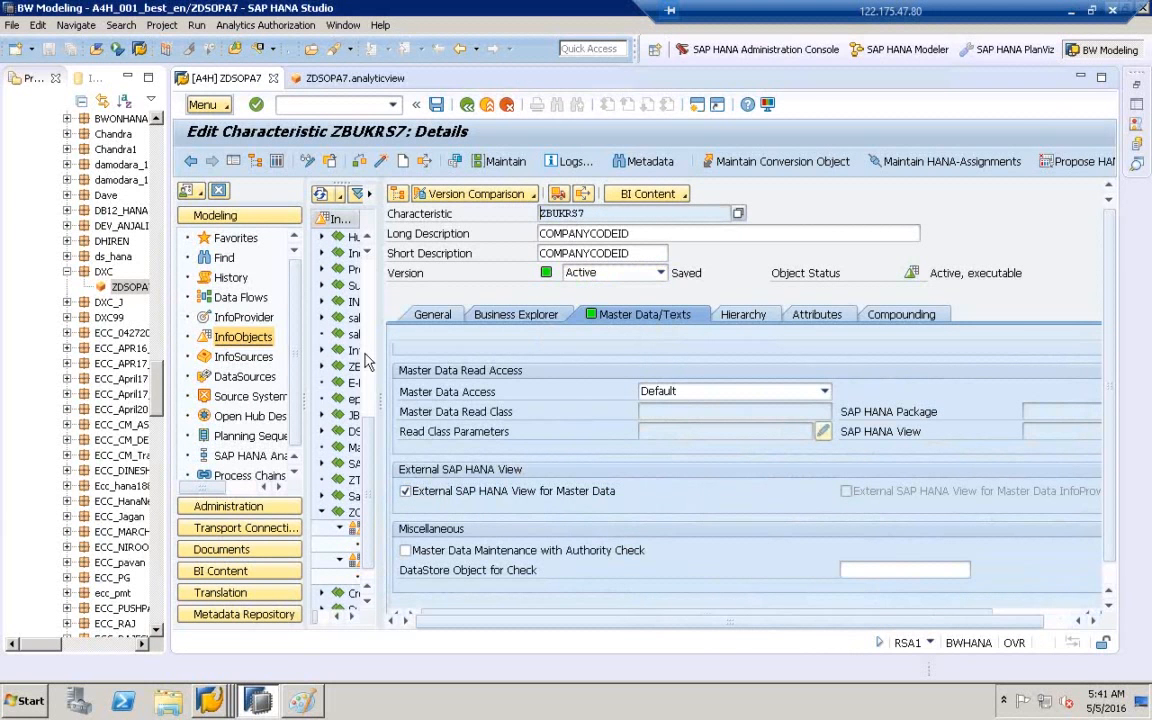
- Widen the InfoObjects tree and project explorer panes
drag(381, 396, 468, 386)
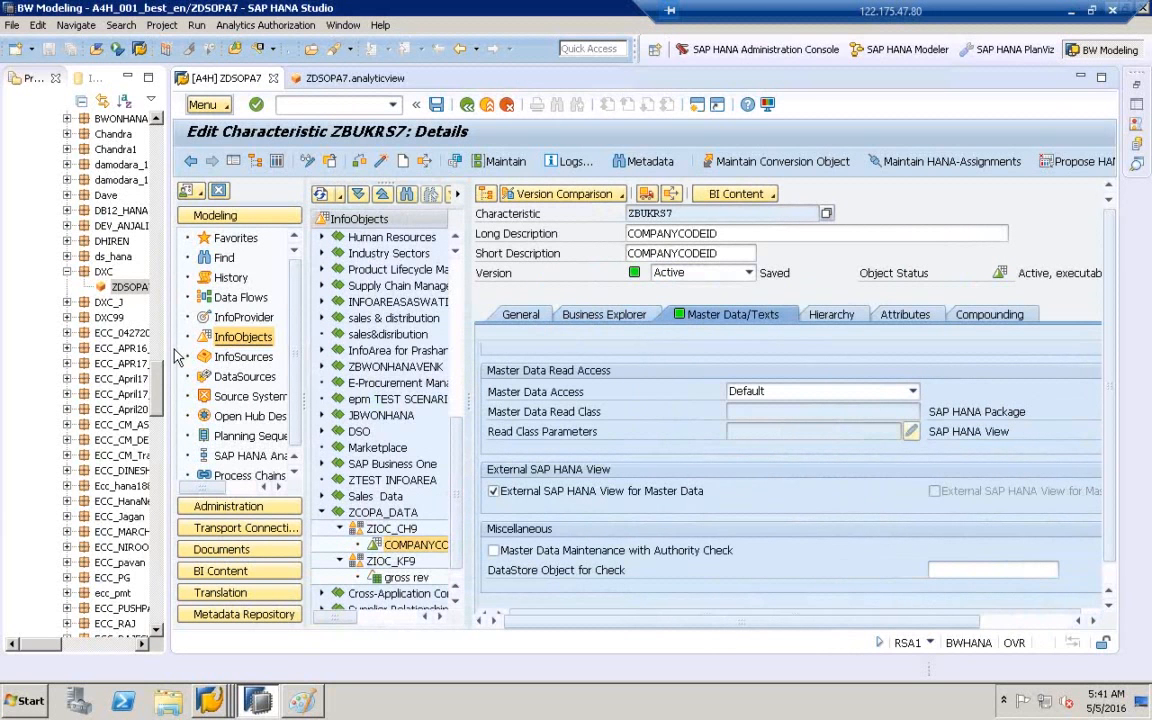
drag(166, 318, 170, 318)
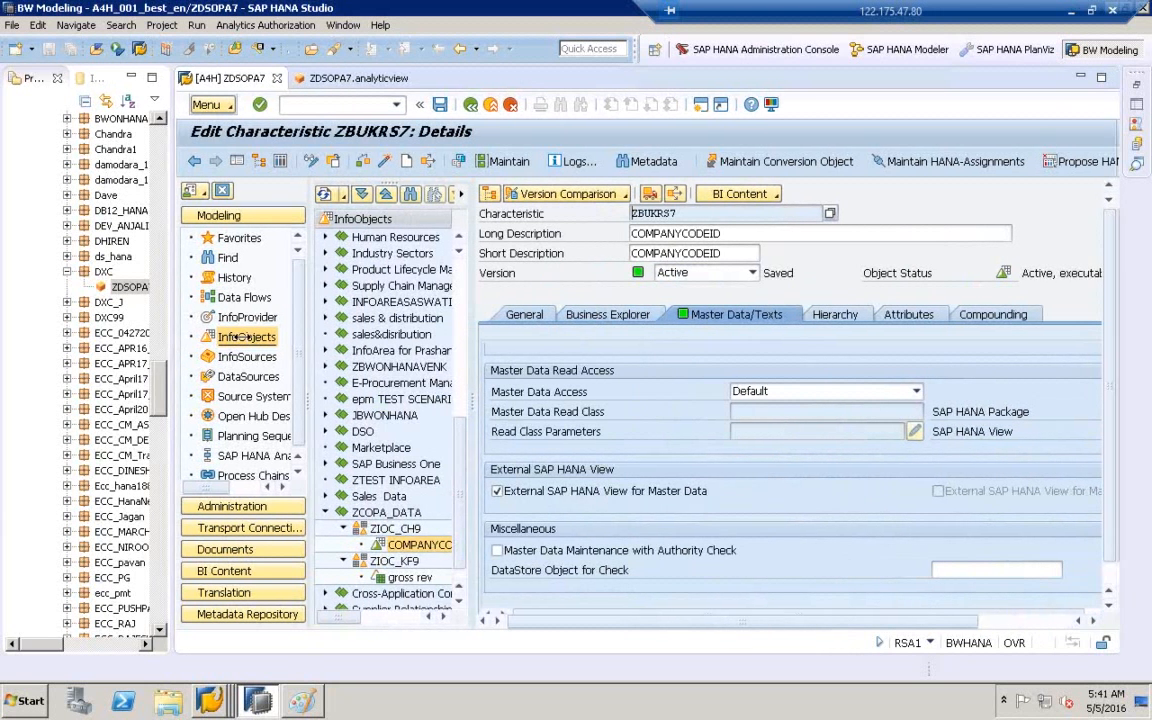
drag(241, 337, 241, 337)
drag(230, 381, 229, 122)
- Refresh the SAP HANA System Library from its context menu
click(135, 181)
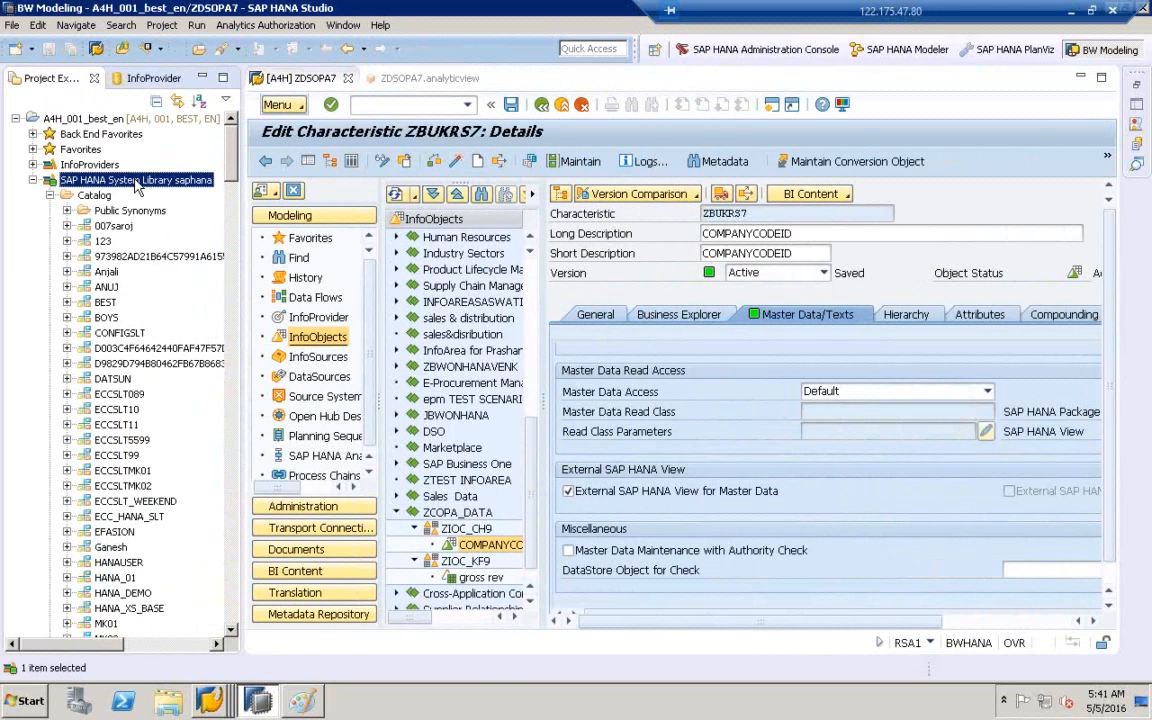
right_click(137, 186)
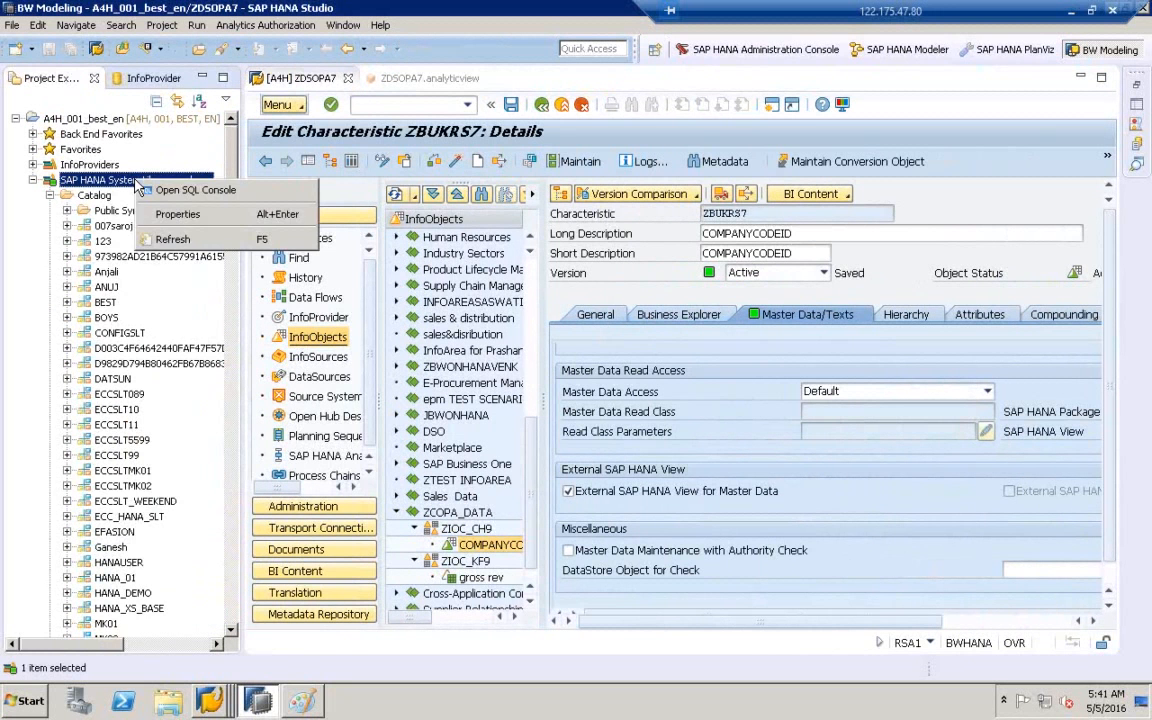
click(172, 239)
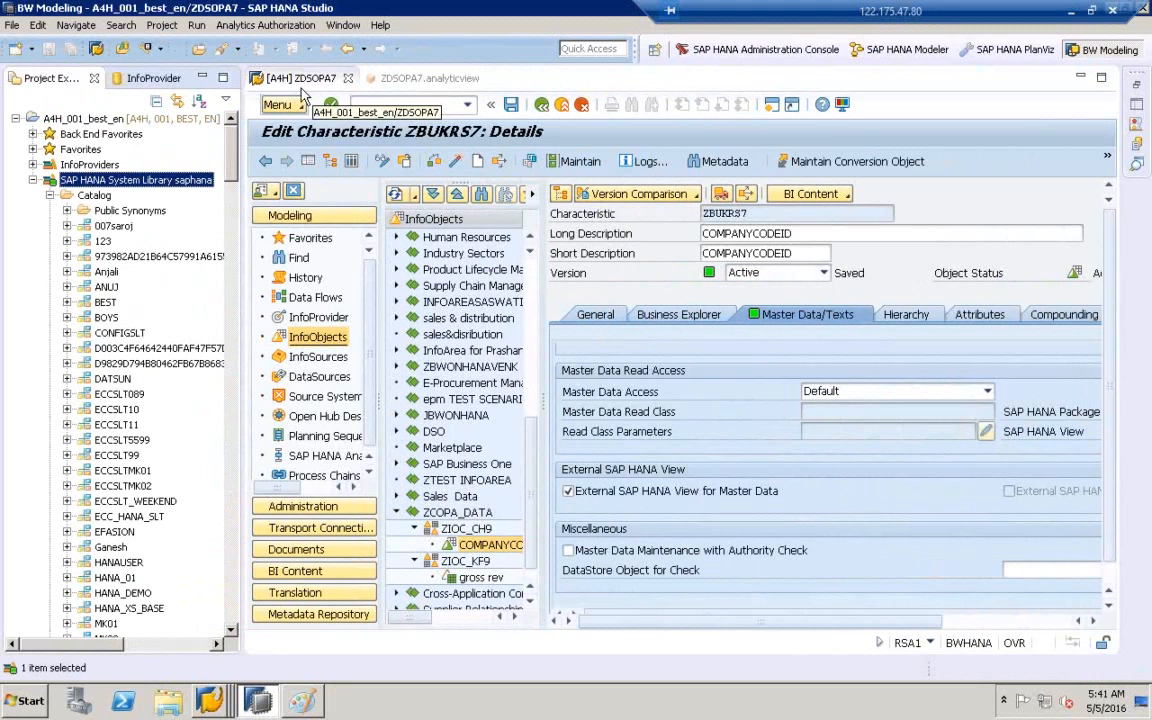
- Switch to the SAP HANA Modeler perspective and select the system's Content folder
click(147, 82)
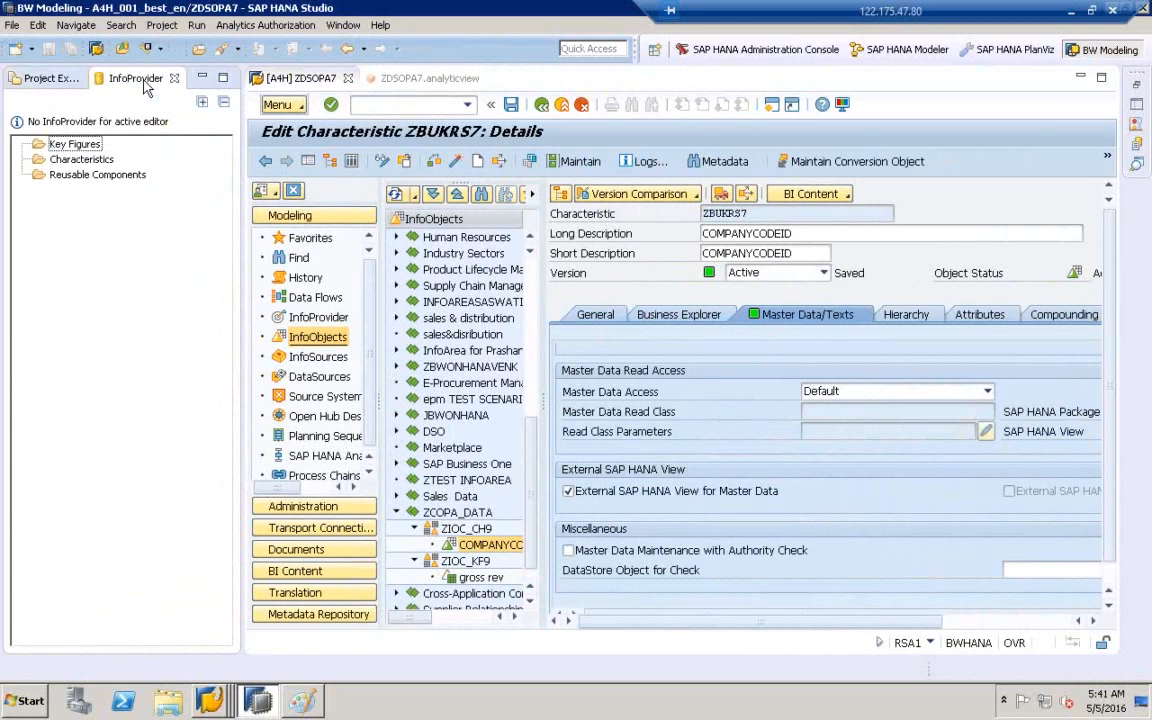
click(45, 77)
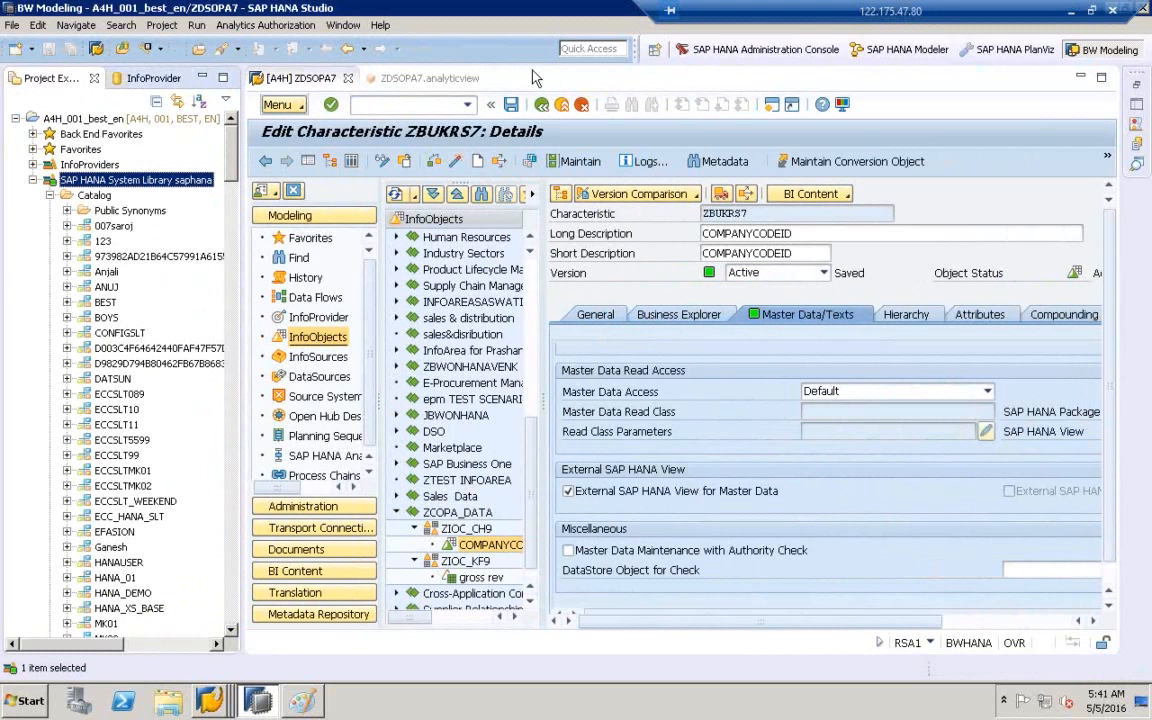
click(897, 59)
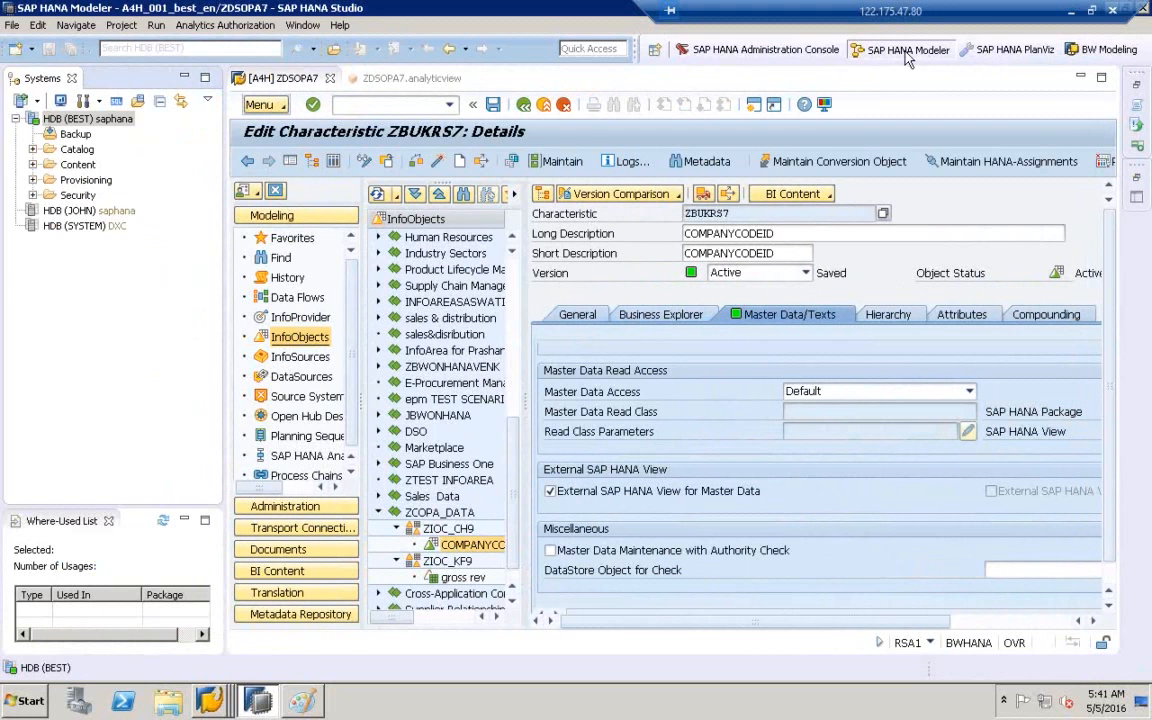
click(78, 165)
right_click(90, 171)
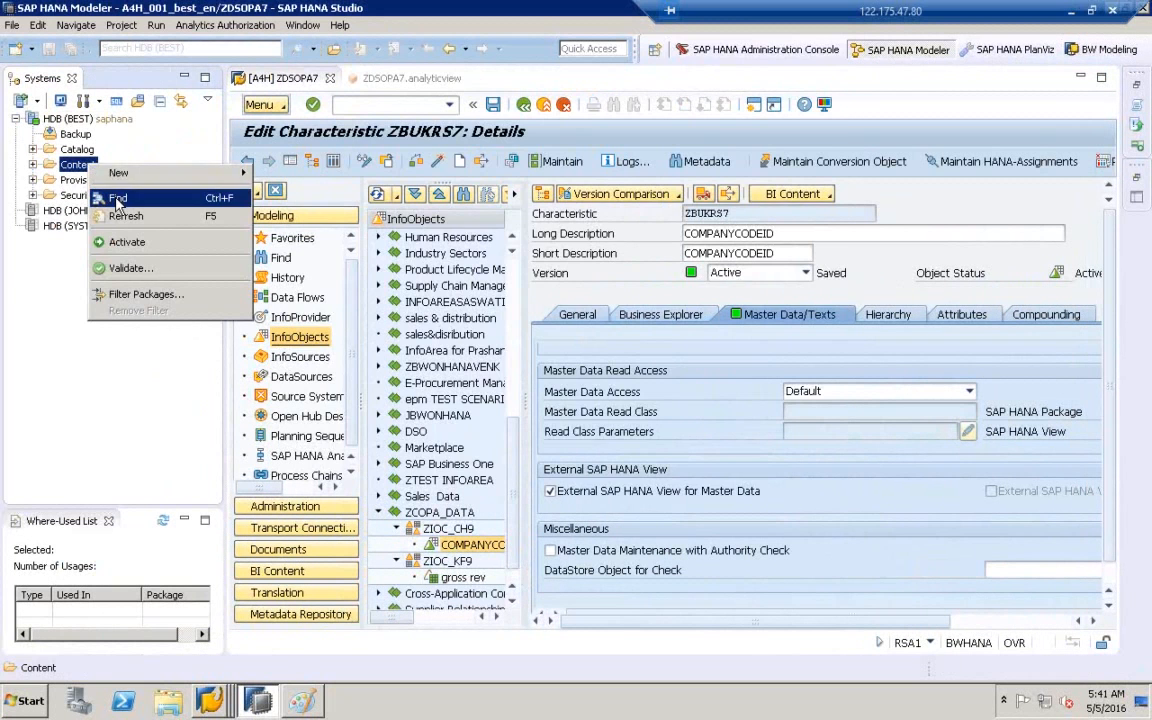
click(117, 199)
text(ZBUKRS7)
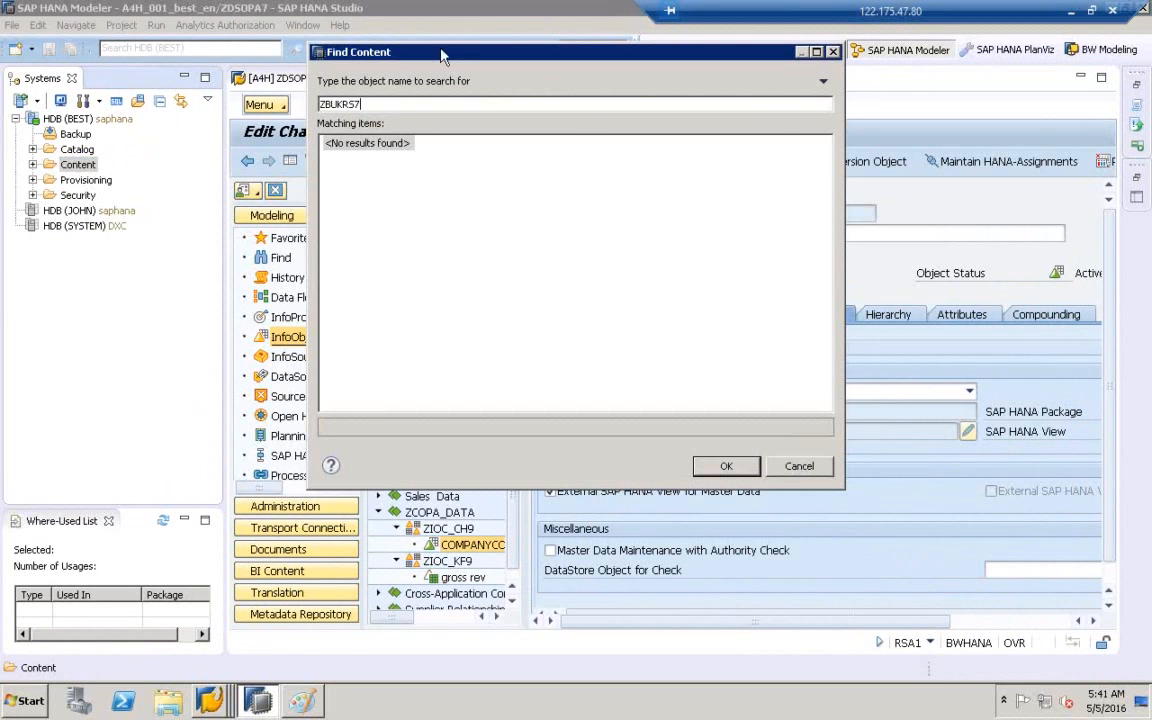
drag(443, 57, 618, 404)
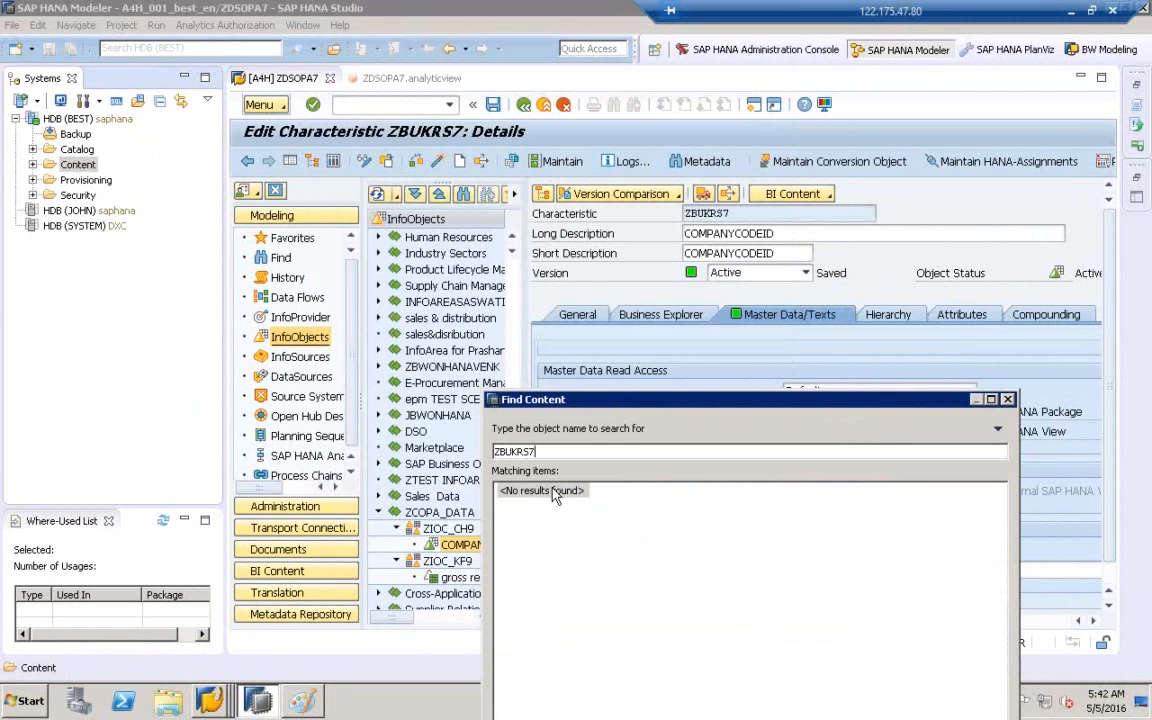
click(1008, 399)
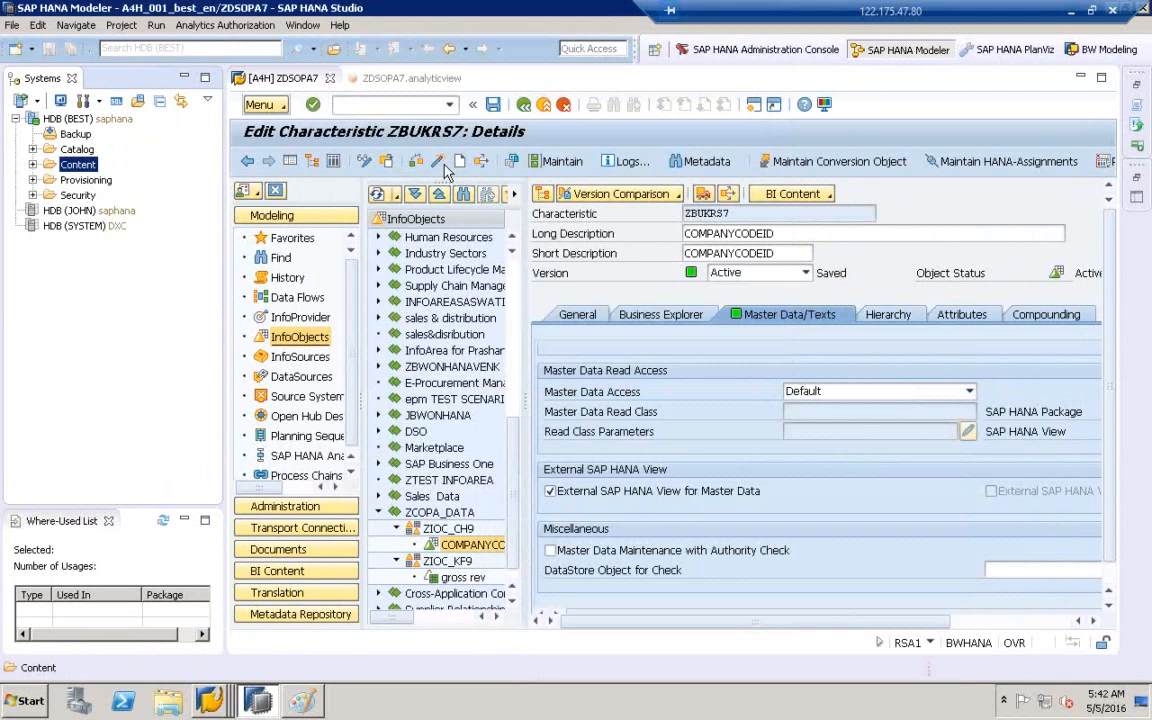
- Check and activate ZBUKRS7 until 'All InfoObject(s) activated' appears
click(439, 164)
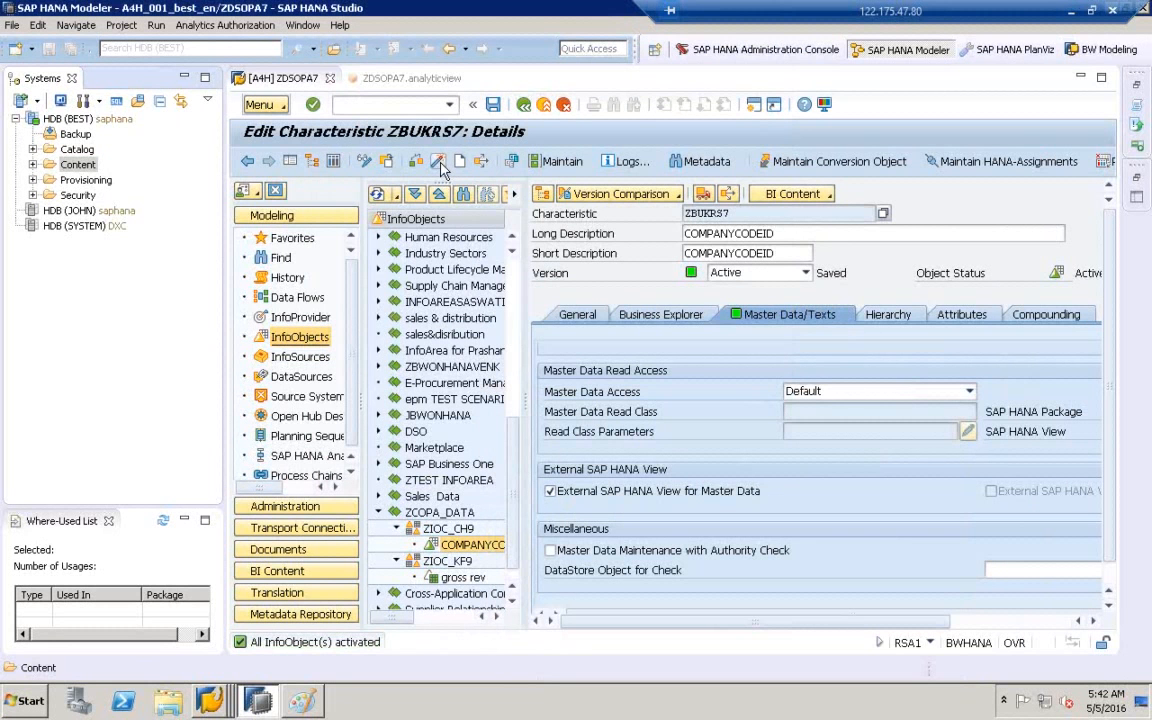
drag(749, 214, 678, 240)
double_click(688, 233)
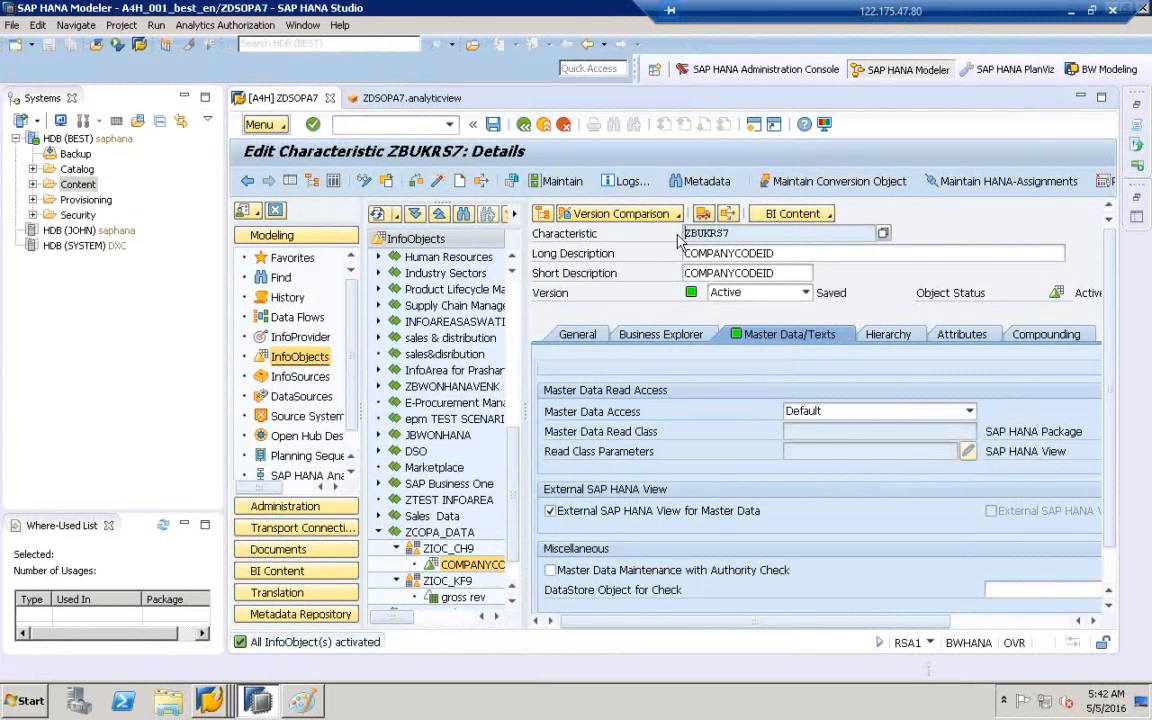
- Find ZBUKRS7 under Content and open the system-local.bw.bw2hana::ZBUKRS7 view
click(82, 185)
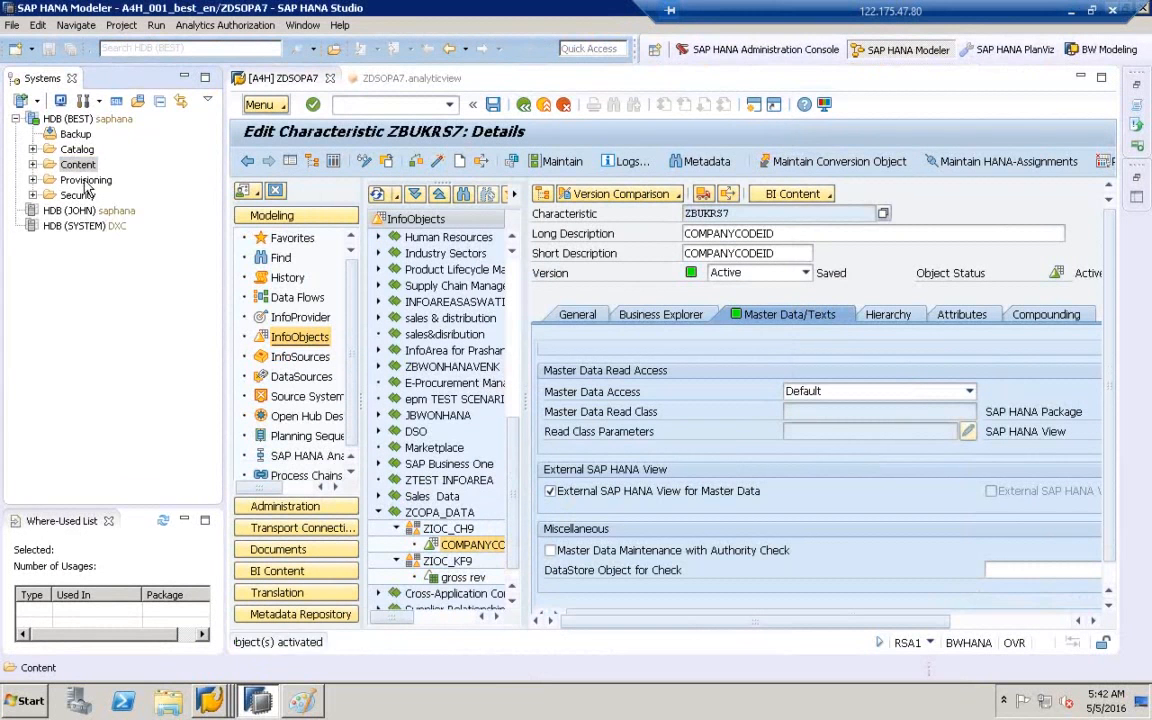
right_click(85, 174)
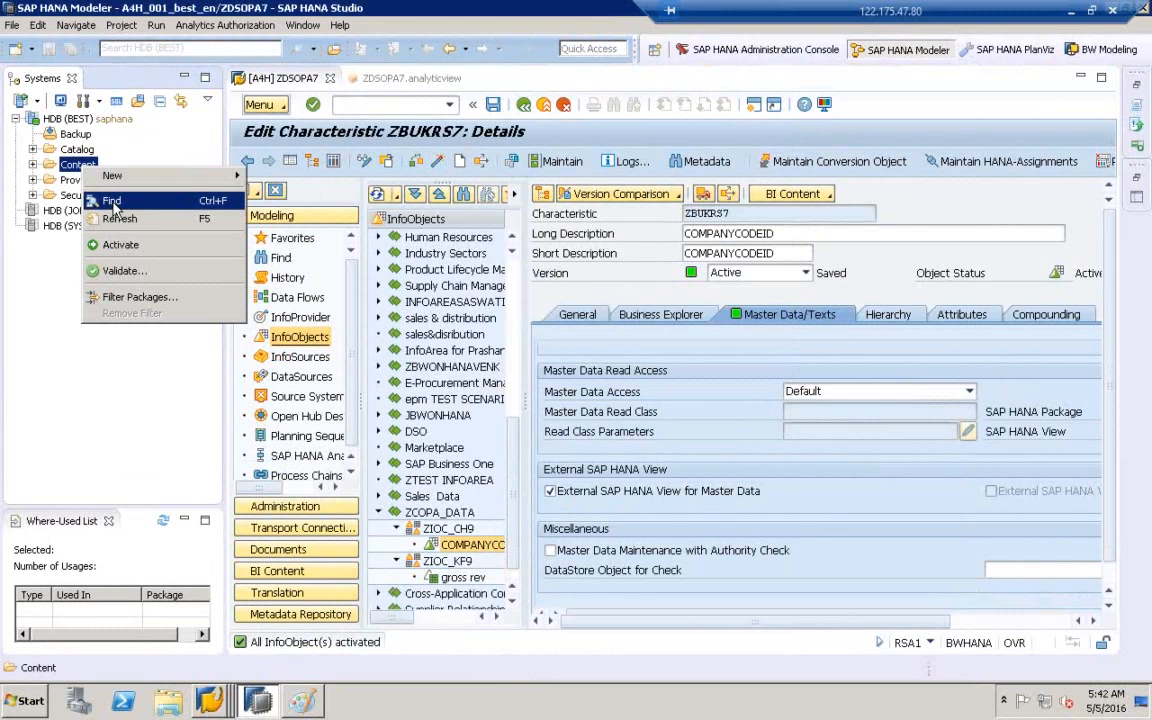
click(112, 202)
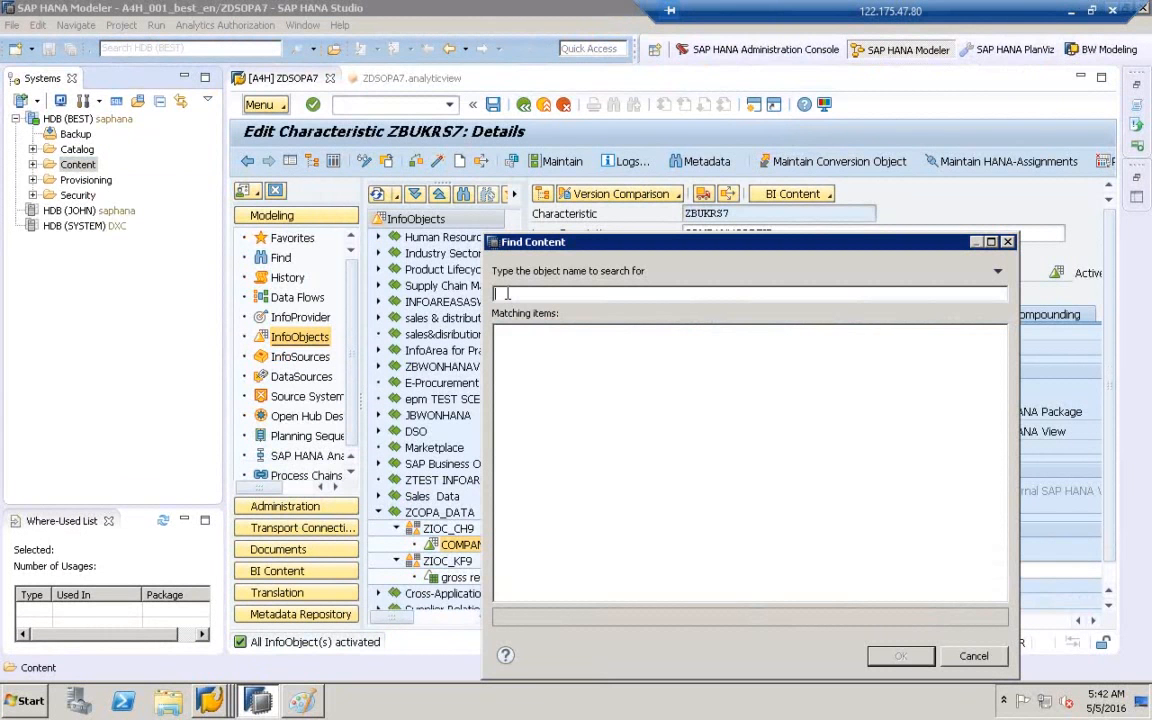
text(ZBUKRS7)
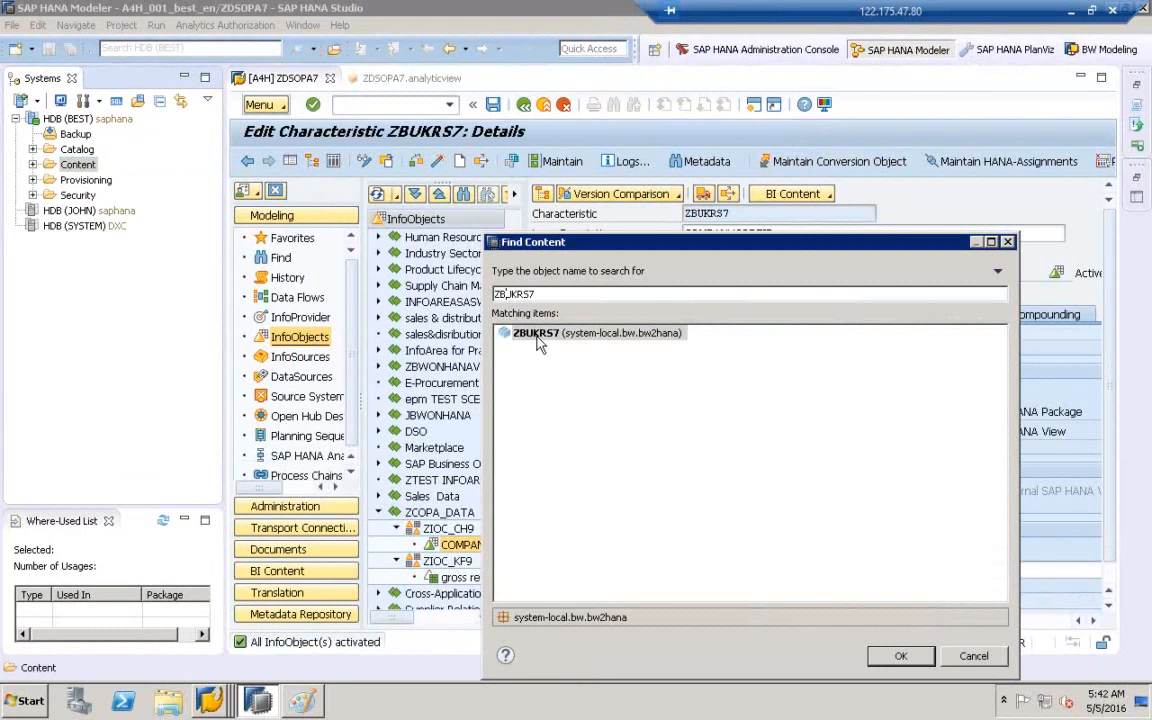
click(540, 341)
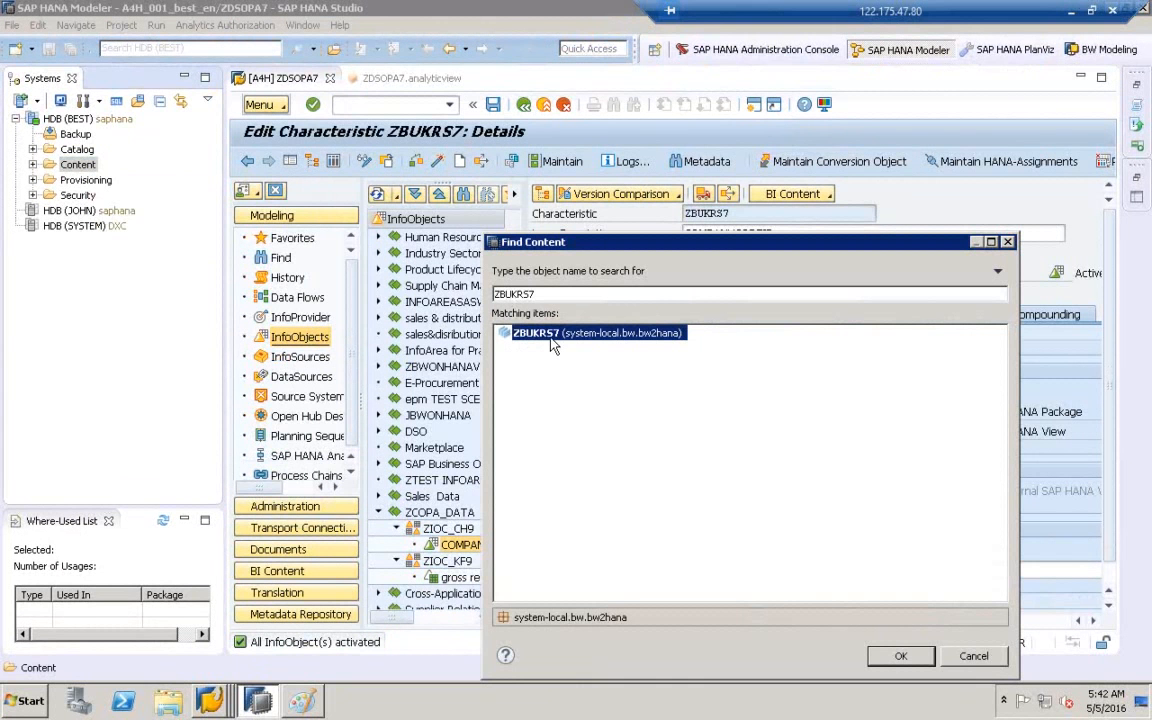
click(899, 657)
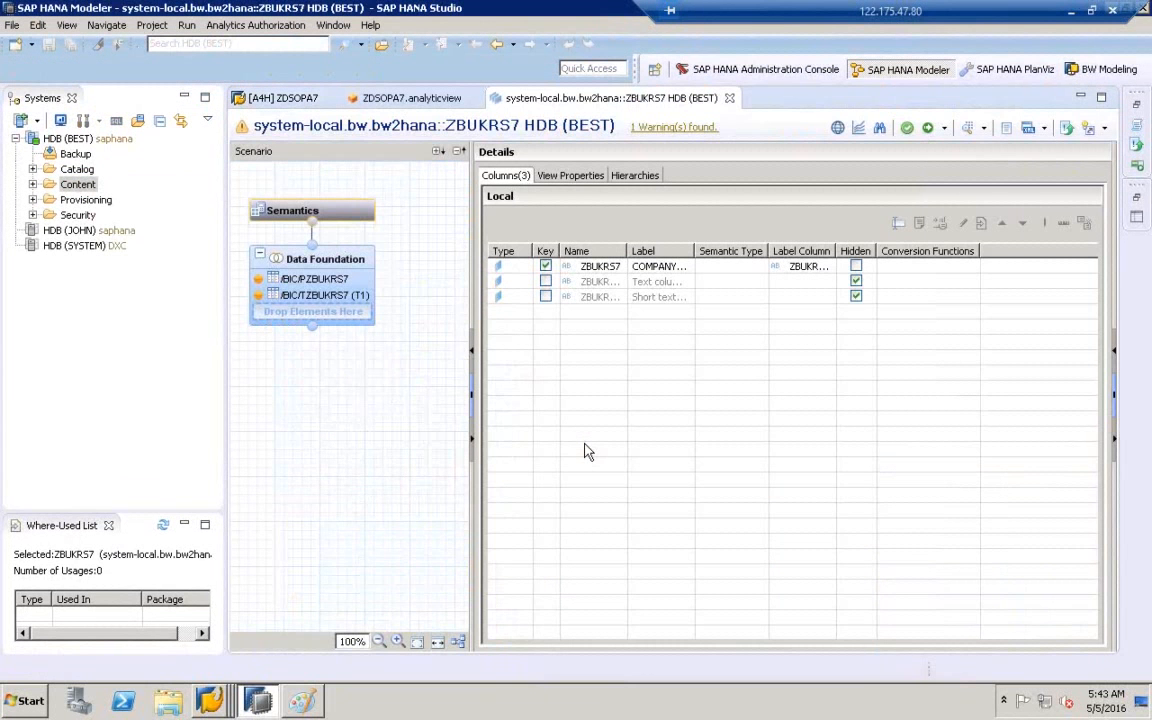
- Inspect the Data Foundation's T1 text table and PZBUKRS7 master data table
click(325, 266)
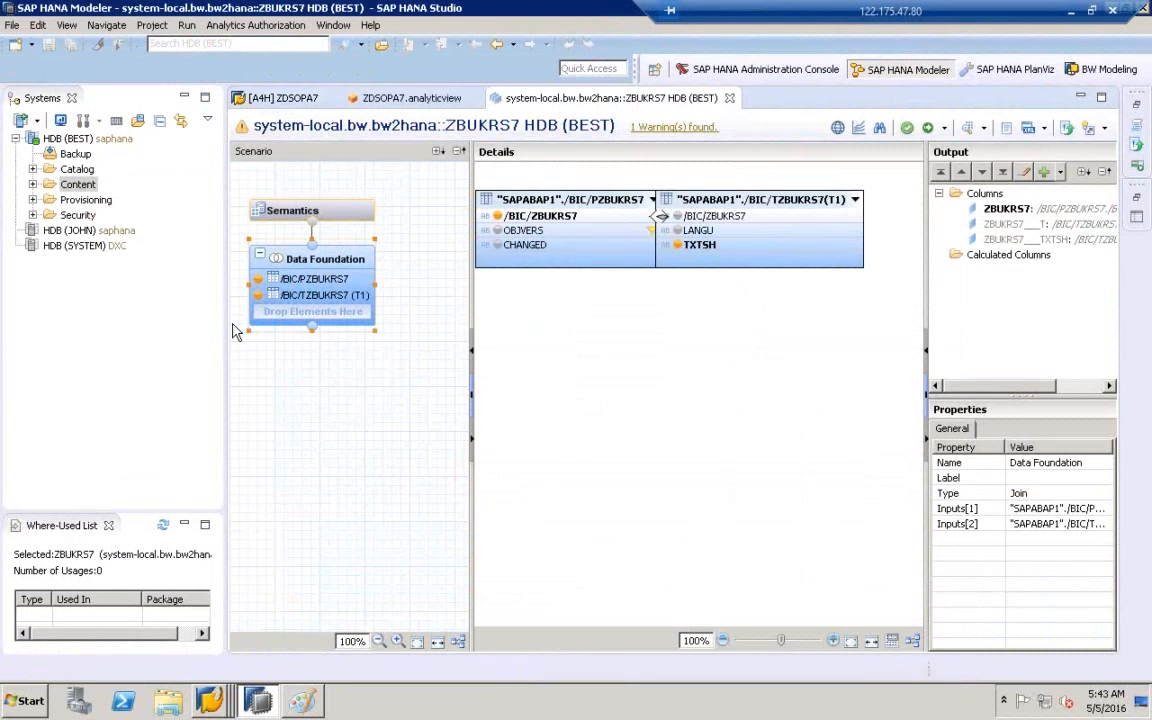
drag(220, 322, 141, 309)
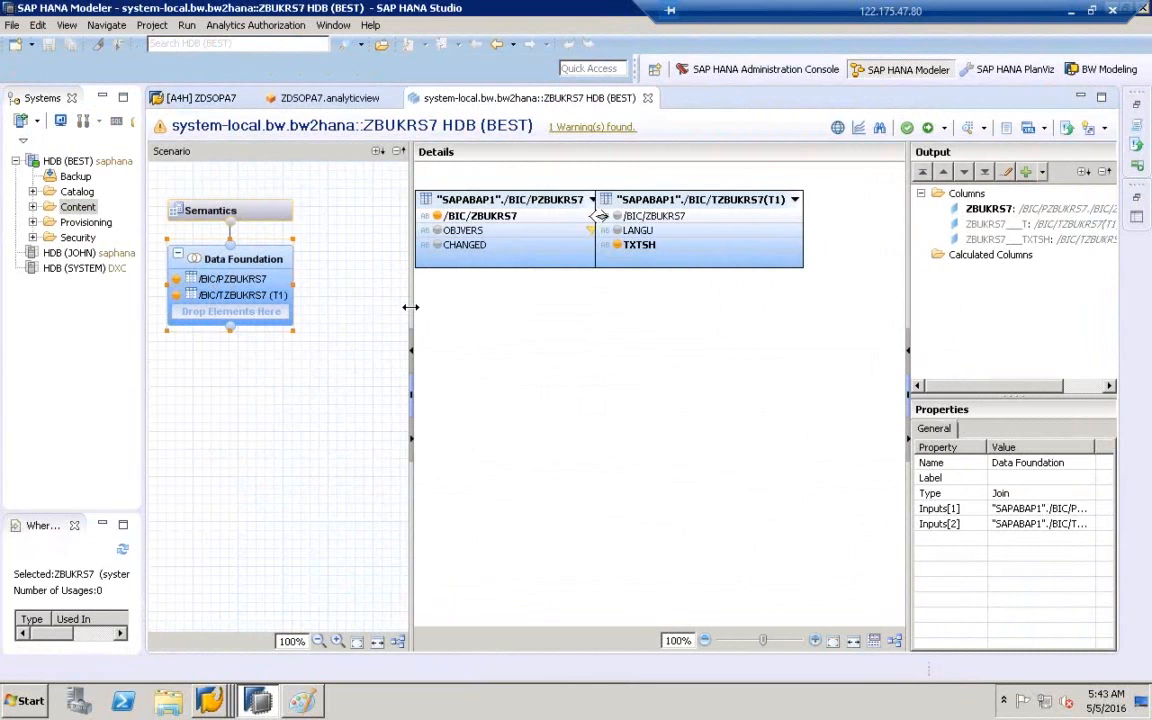
drag(410, 307, 318, 311)
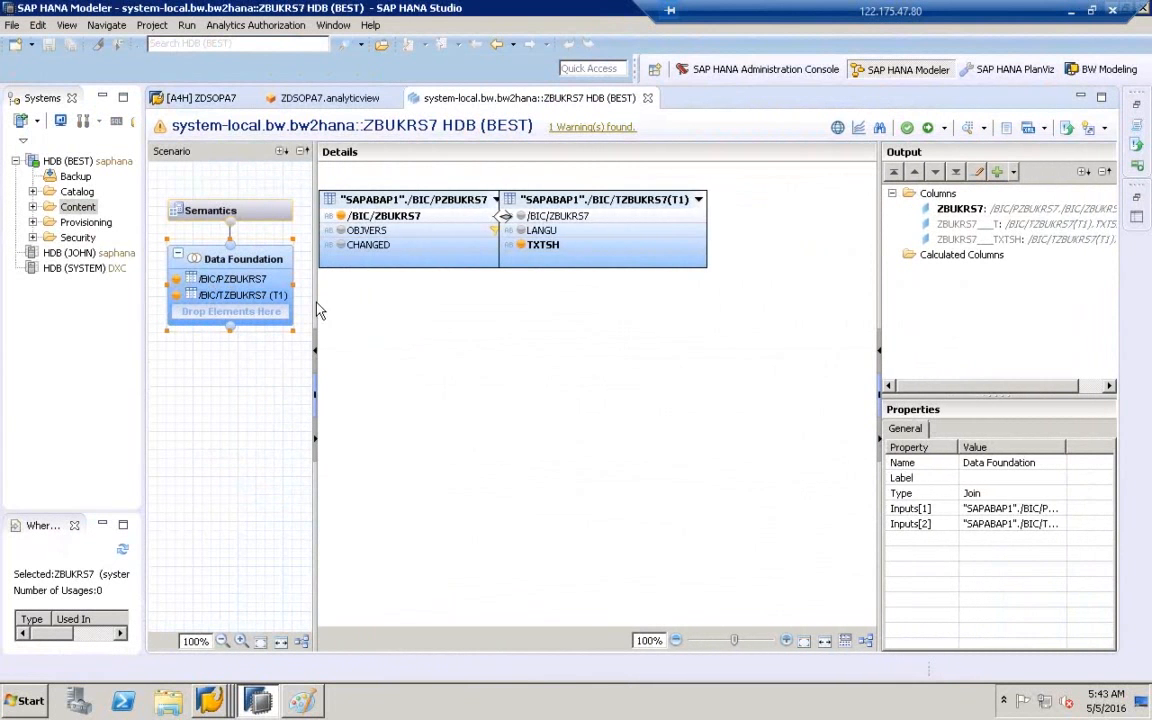
click(868, 648)
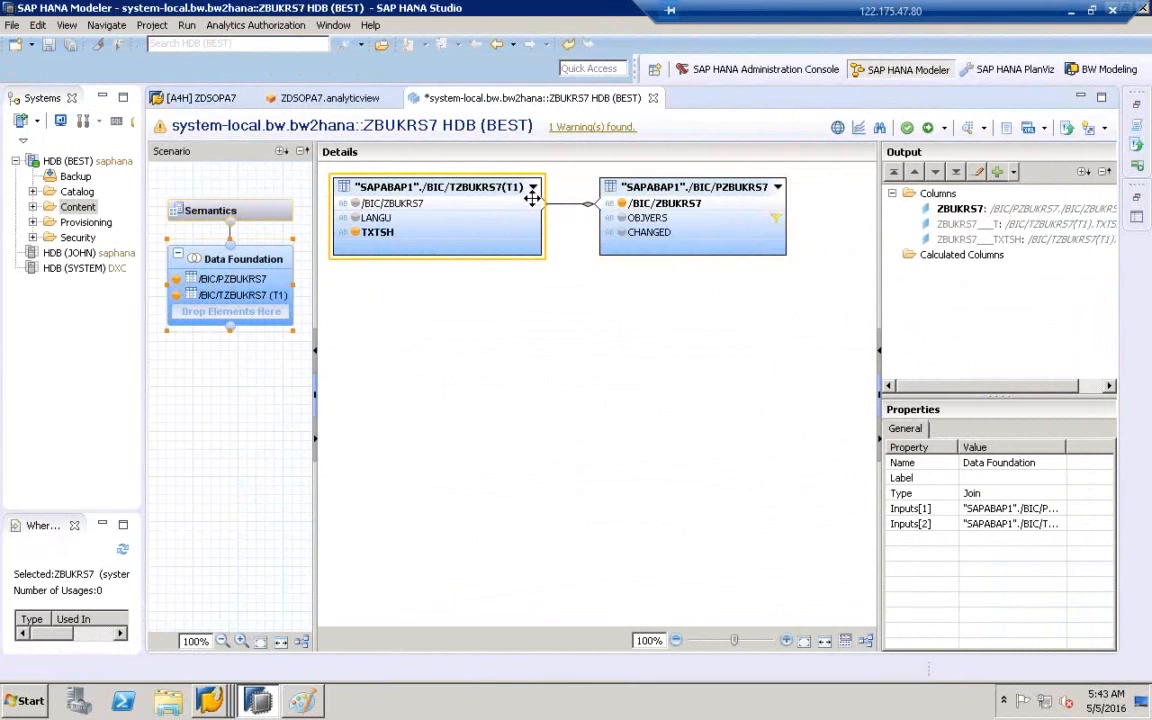
click(402, 188)
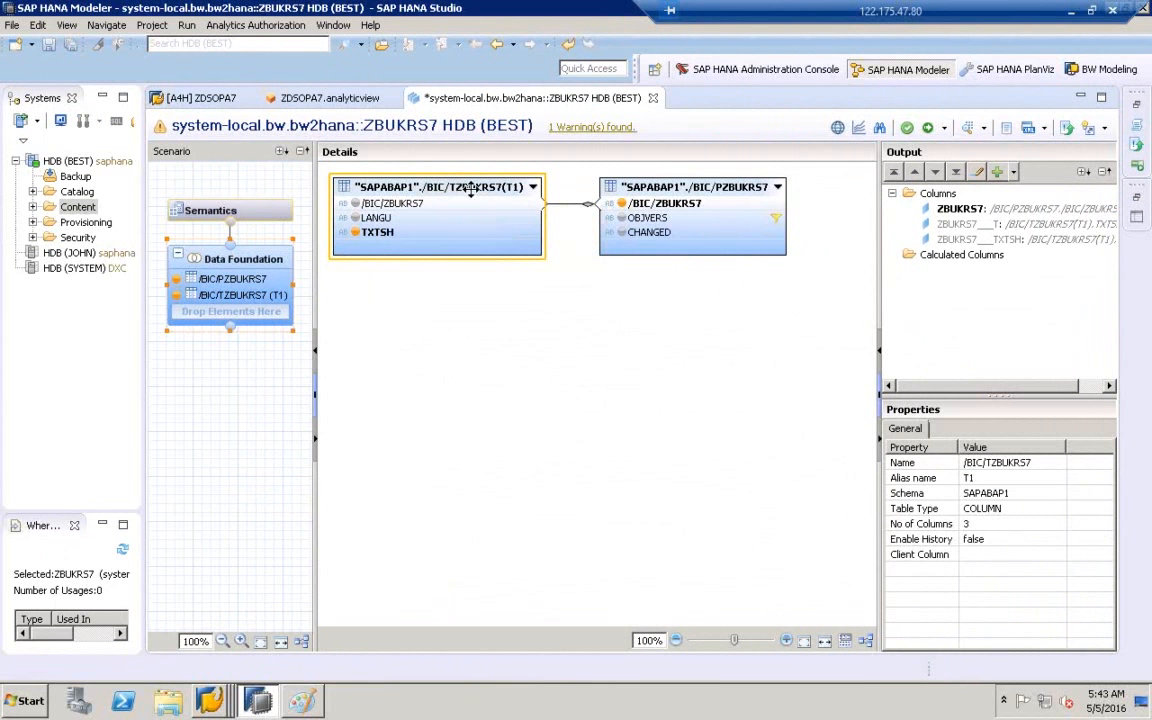
click(706, 186)
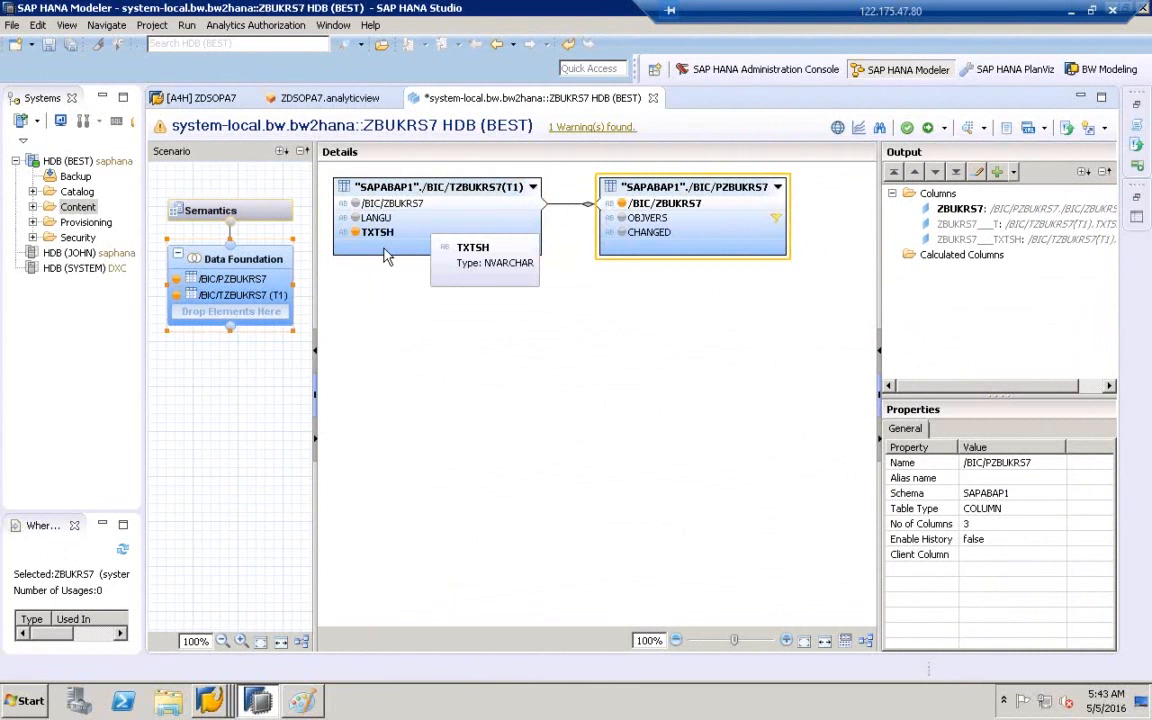
- Confirm the tables' join is a Text Join on LANGU, then return to the characteristic editor
click(560, 205)
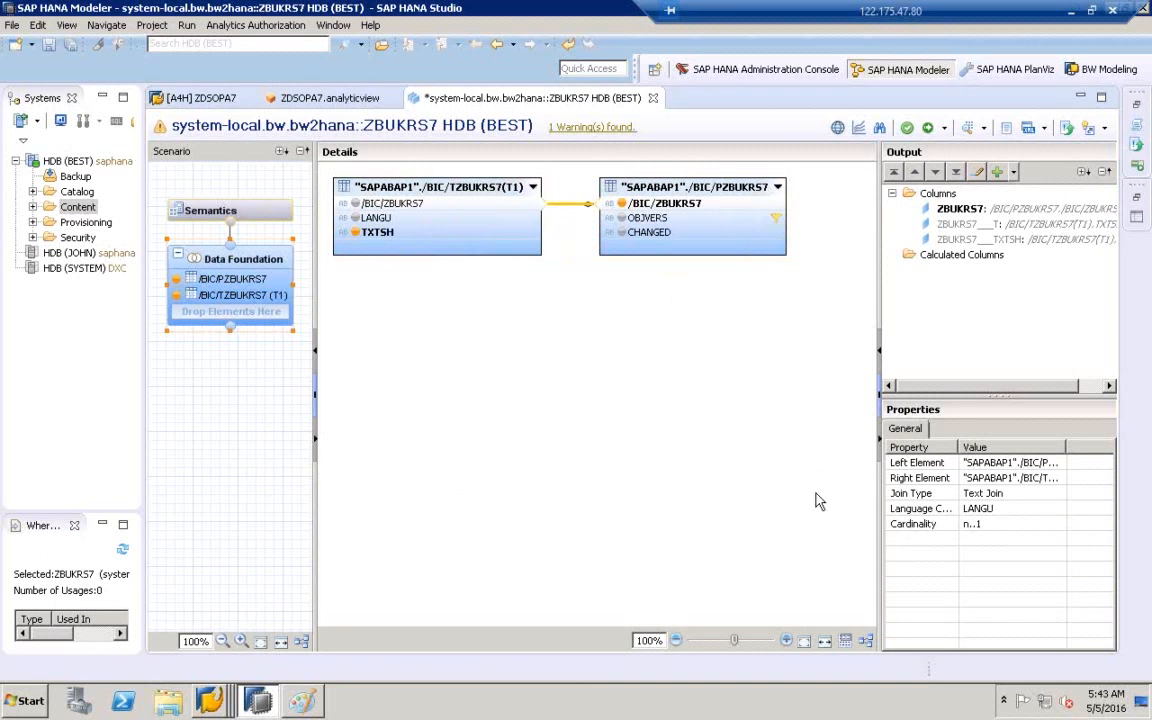
click(1019, 493)
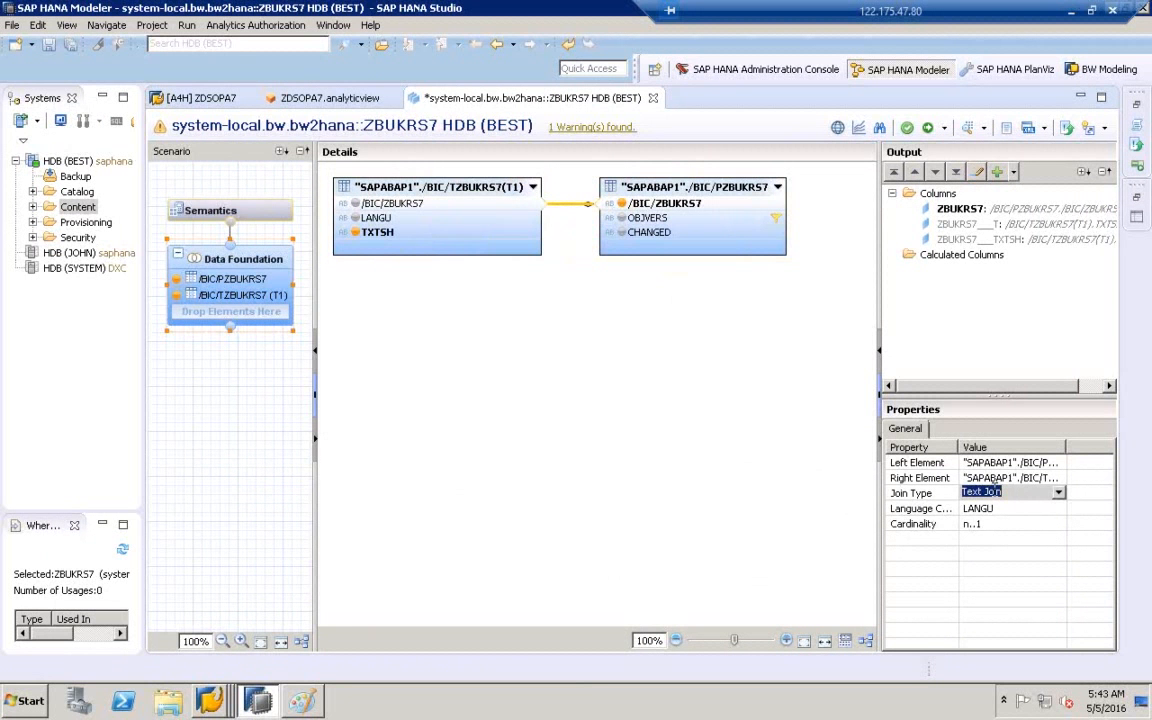
click(720, 181)
click(450, 166)
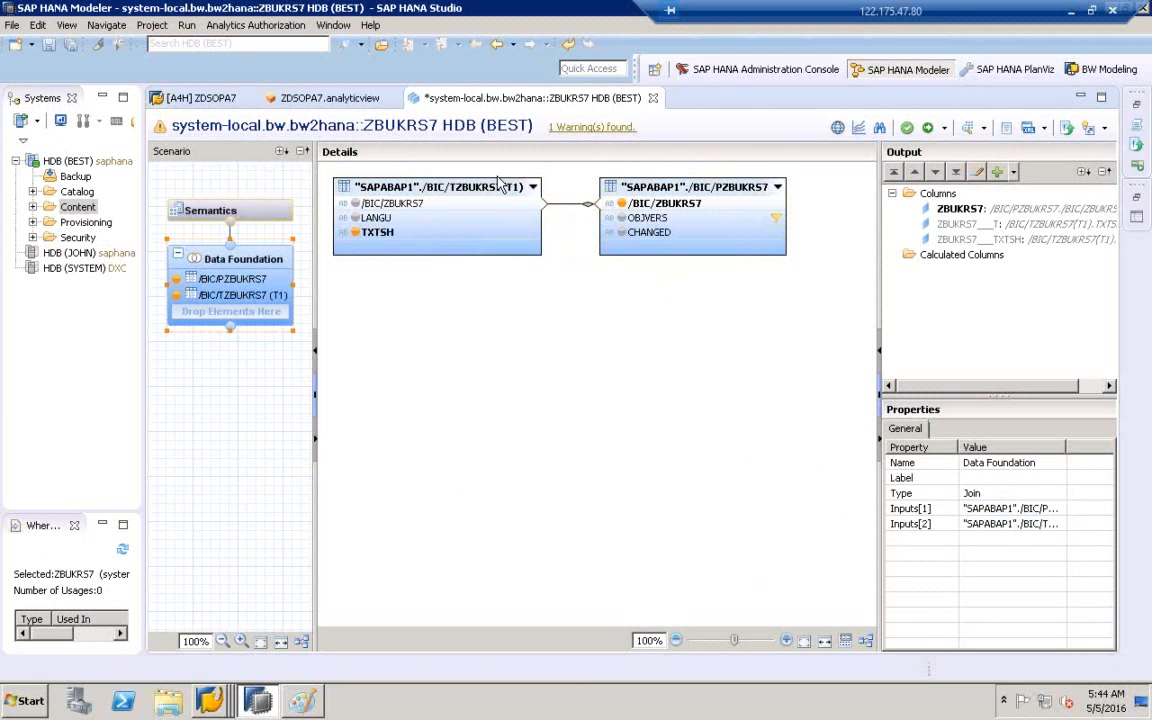
click(480, 188)
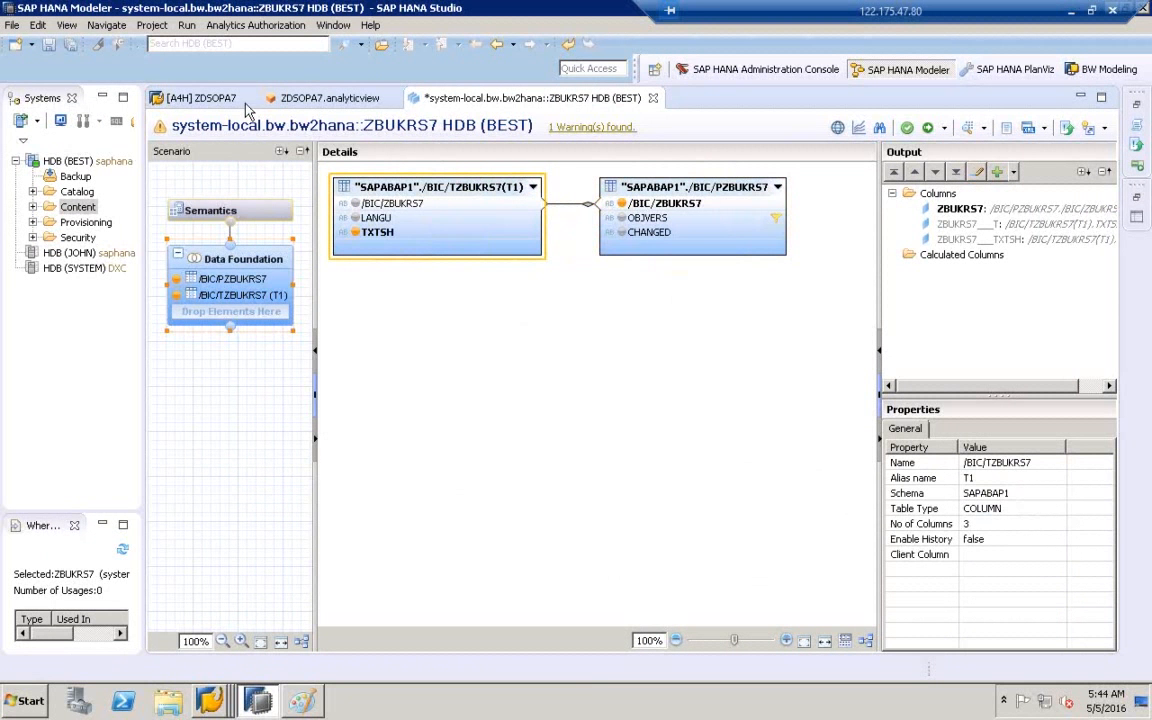
click(208, 104)
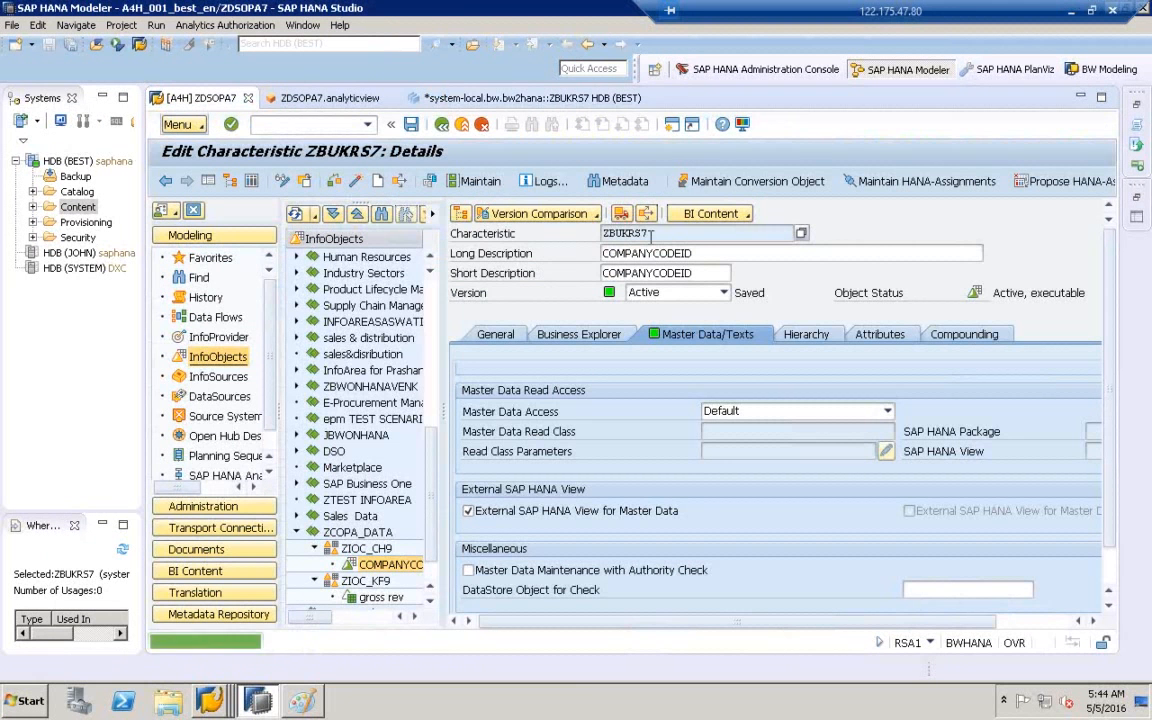
- Select the ZBUKRS7 name, then return to the ZBUKRS7 calculation view tab
double_click(592, 232)
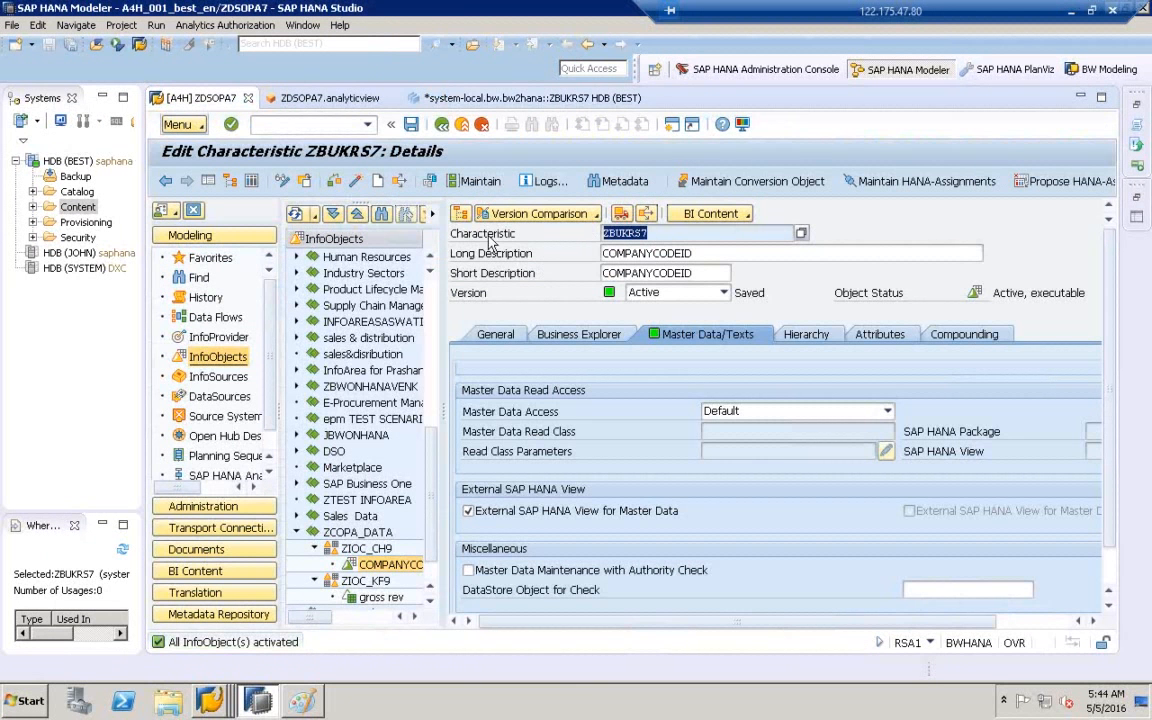
click(425, 100)
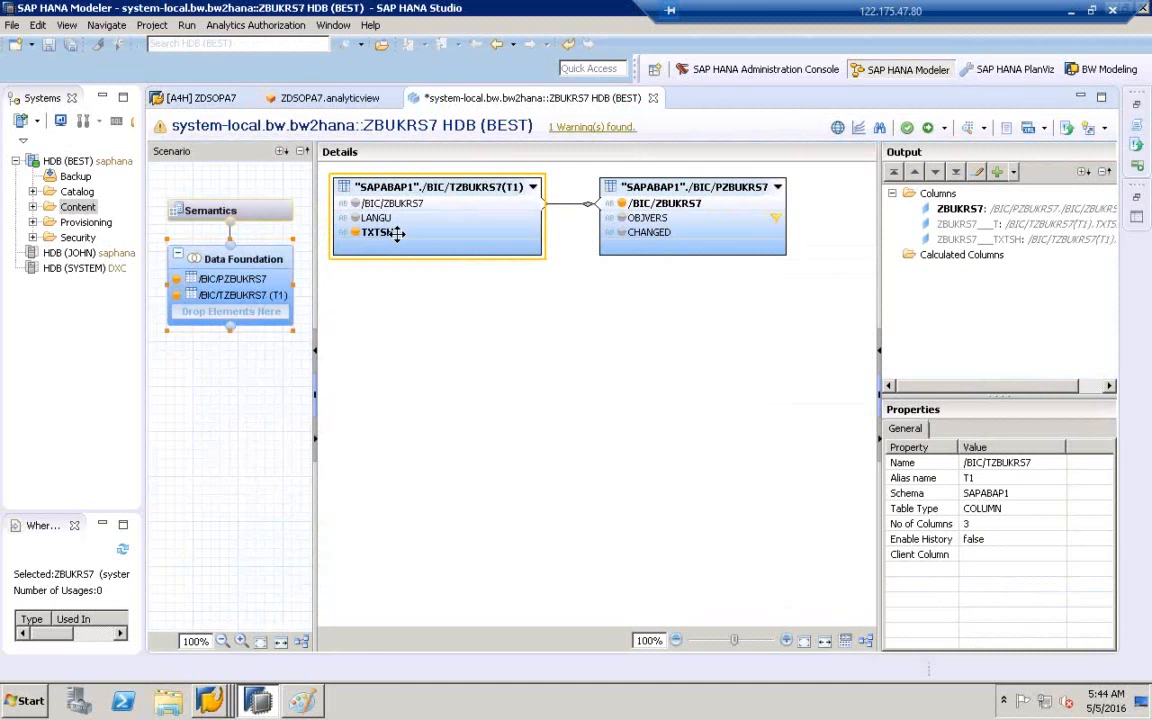
- Add the text label 'IO' above the triangle in the Paint diagram
click(300, 700)
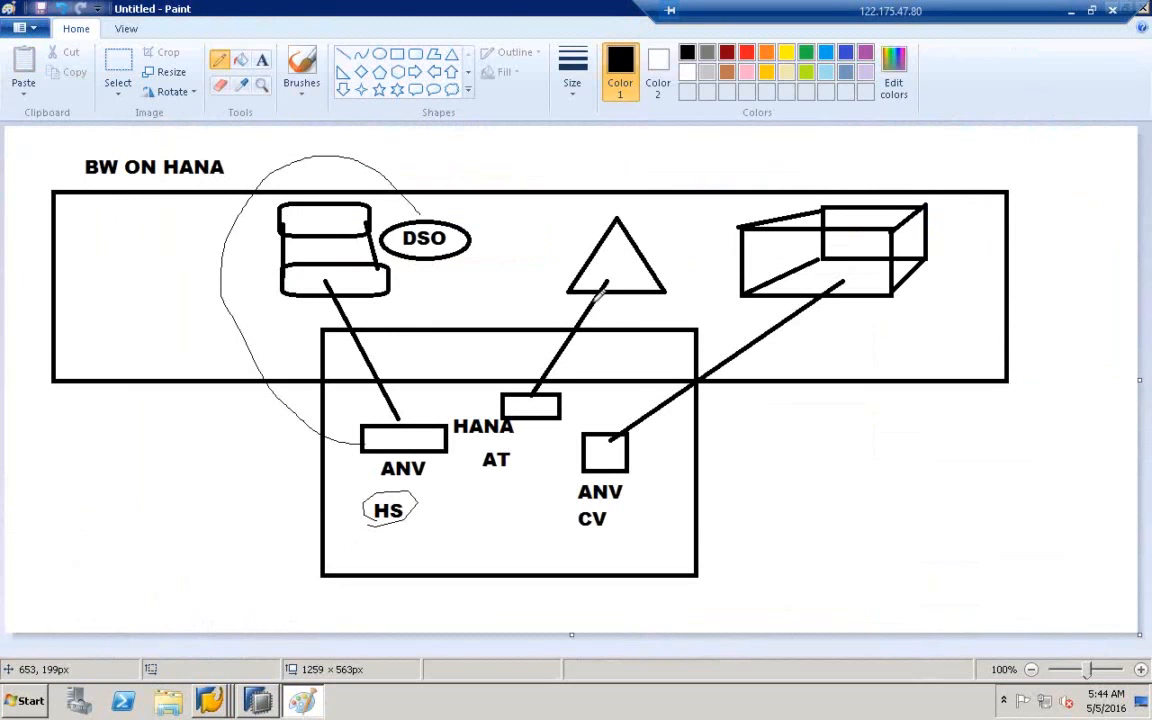
click(262, 60)
click(543, 217)
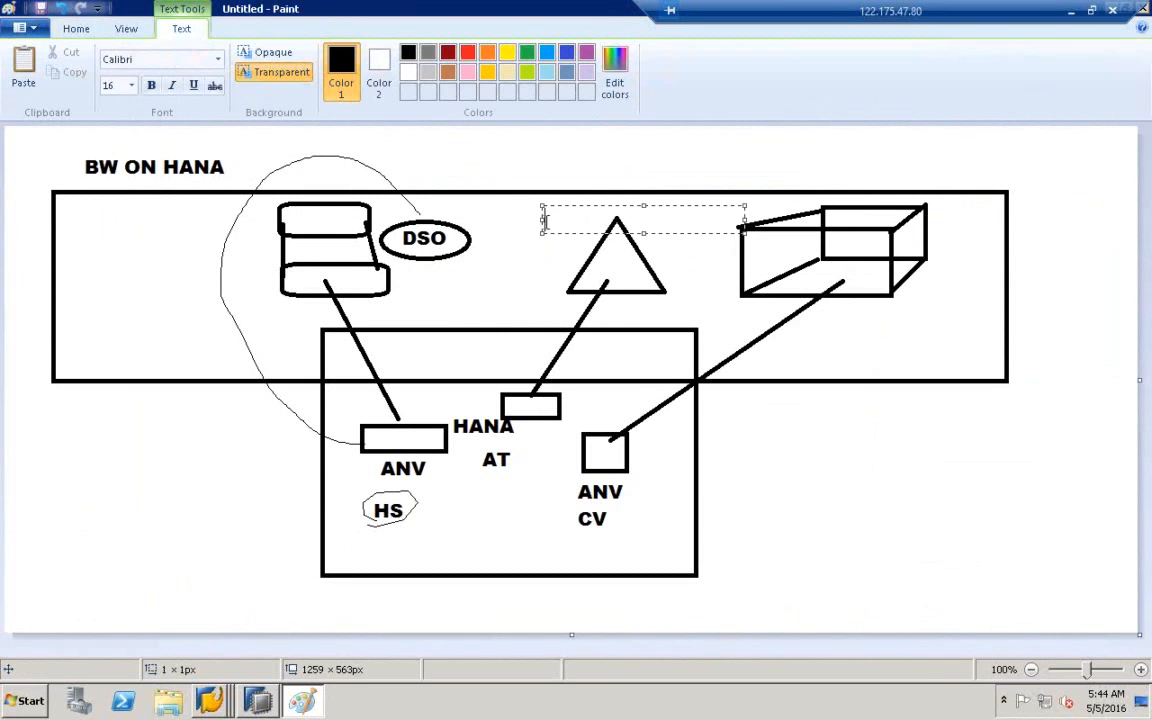
text(IO)
click(540, 249)
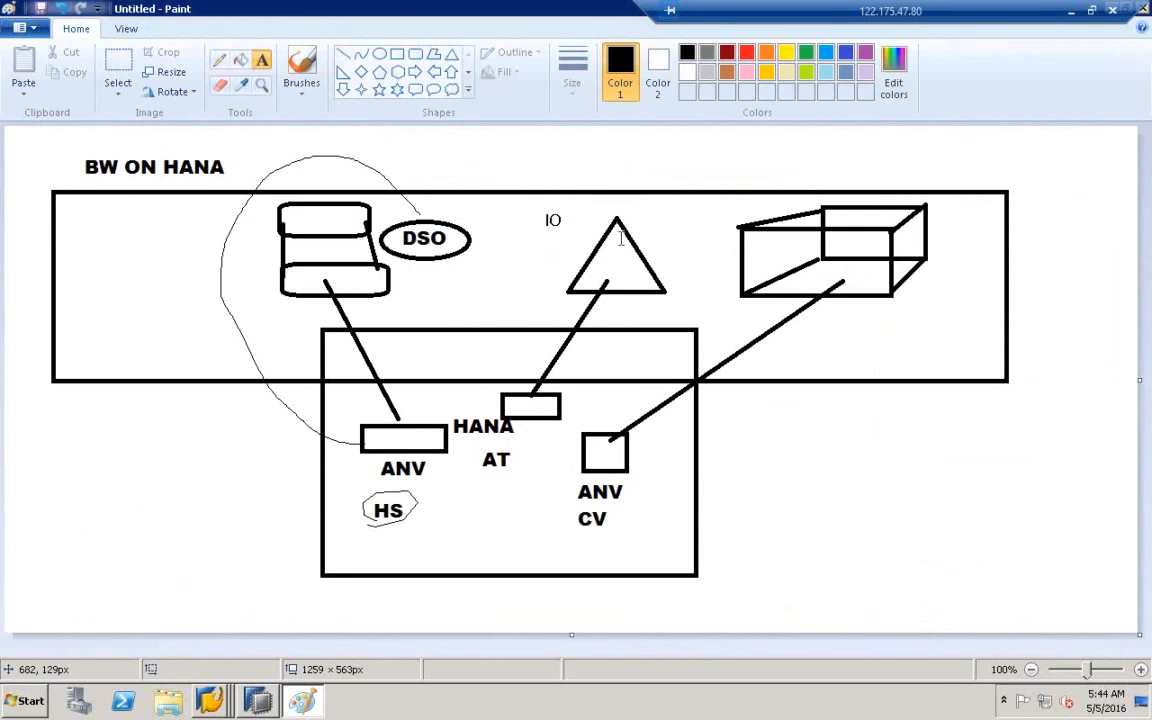
- Draw a pencil line linking the triangle to IO, then return to SAP HANA Studio
click(221, 61)
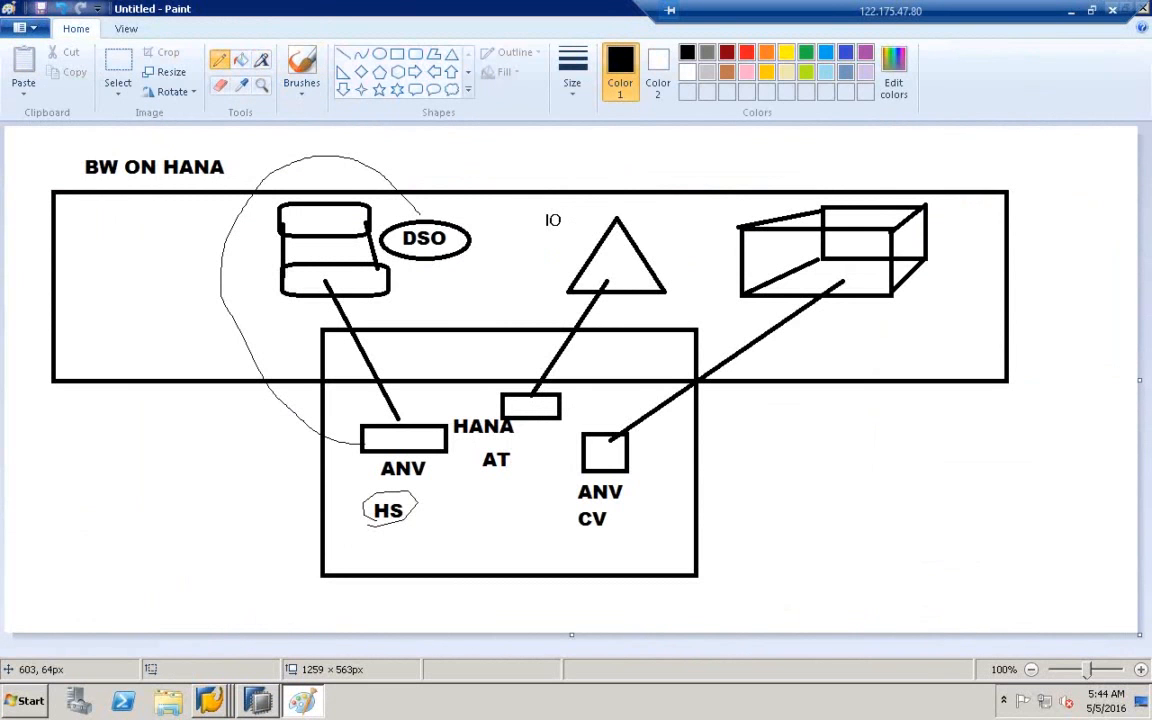
drag(607, 224, 531, 182)
click(228, 690)
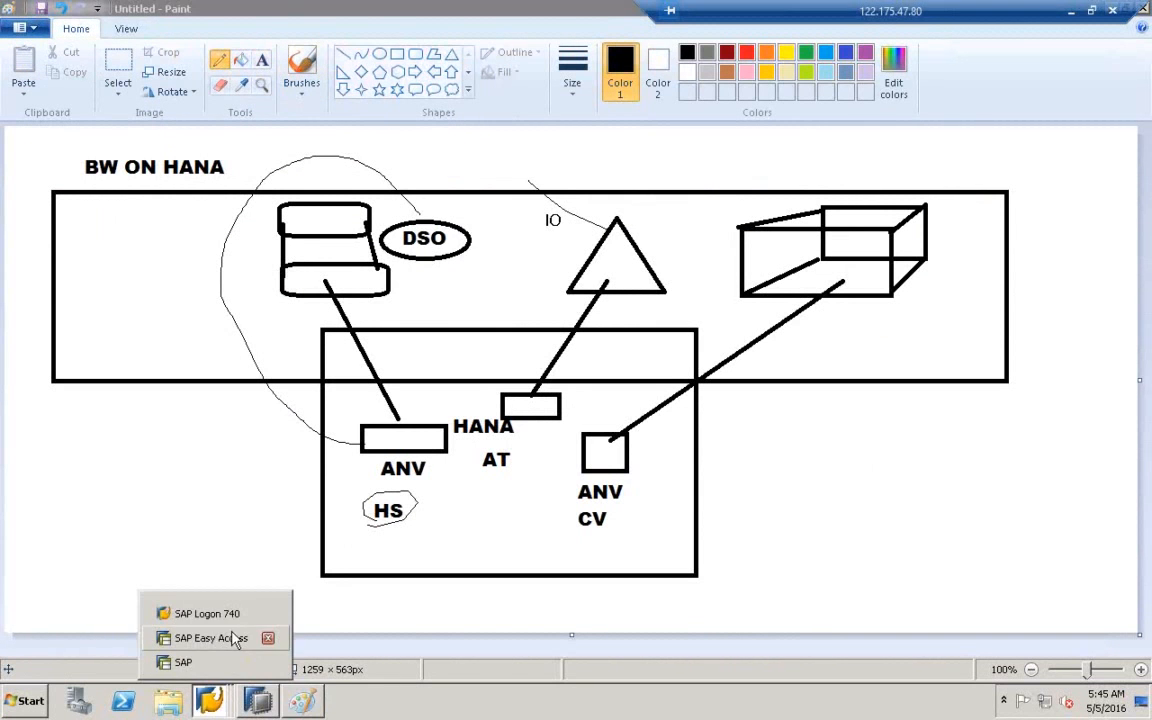
click(238, 658)
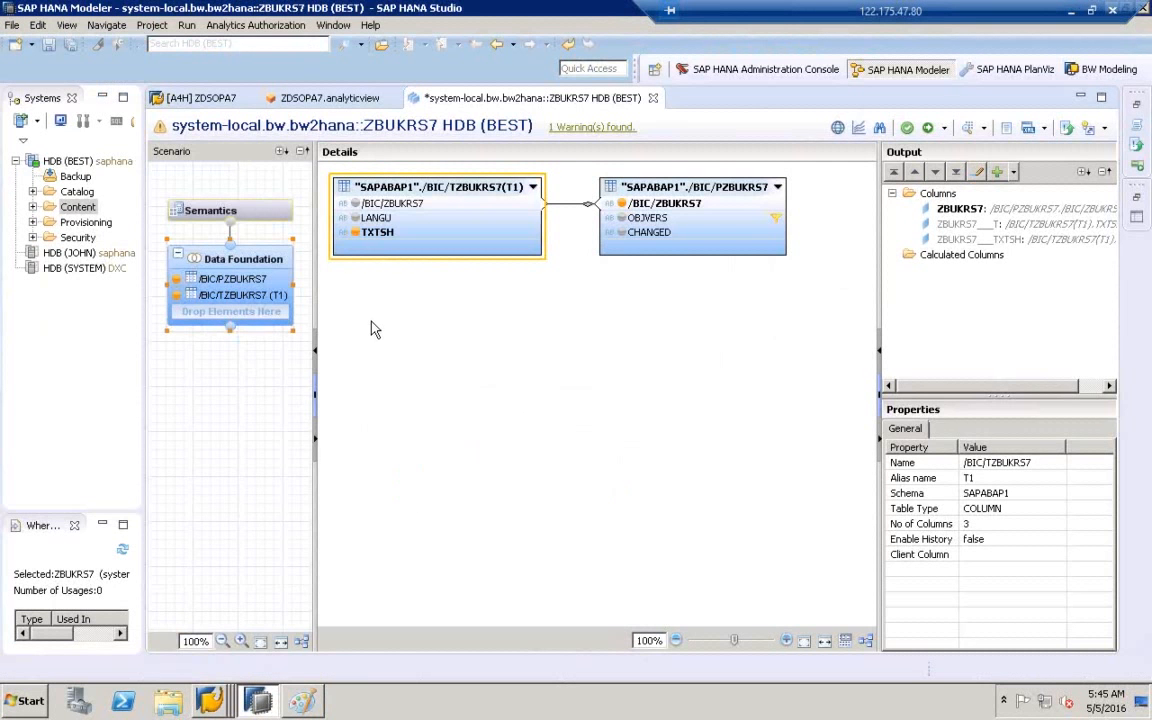
- Return to the ZBUKRS7 characteristic editor and widen the editor area
click(199, 100)
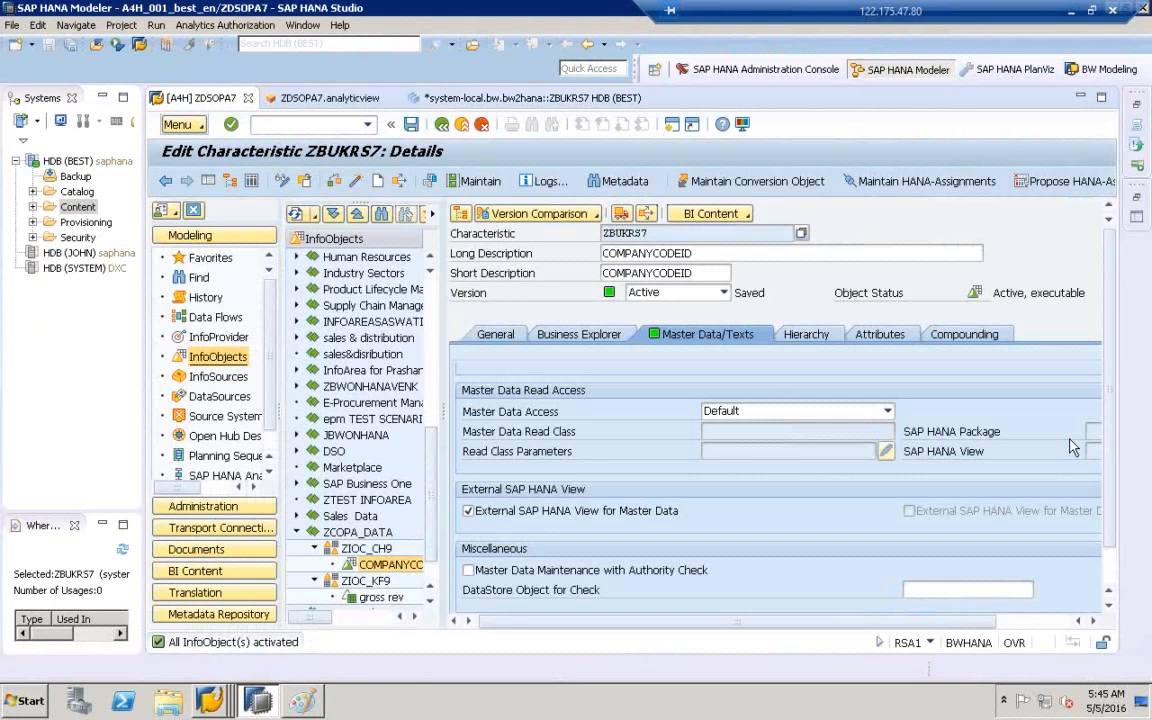
click(1110, 598)
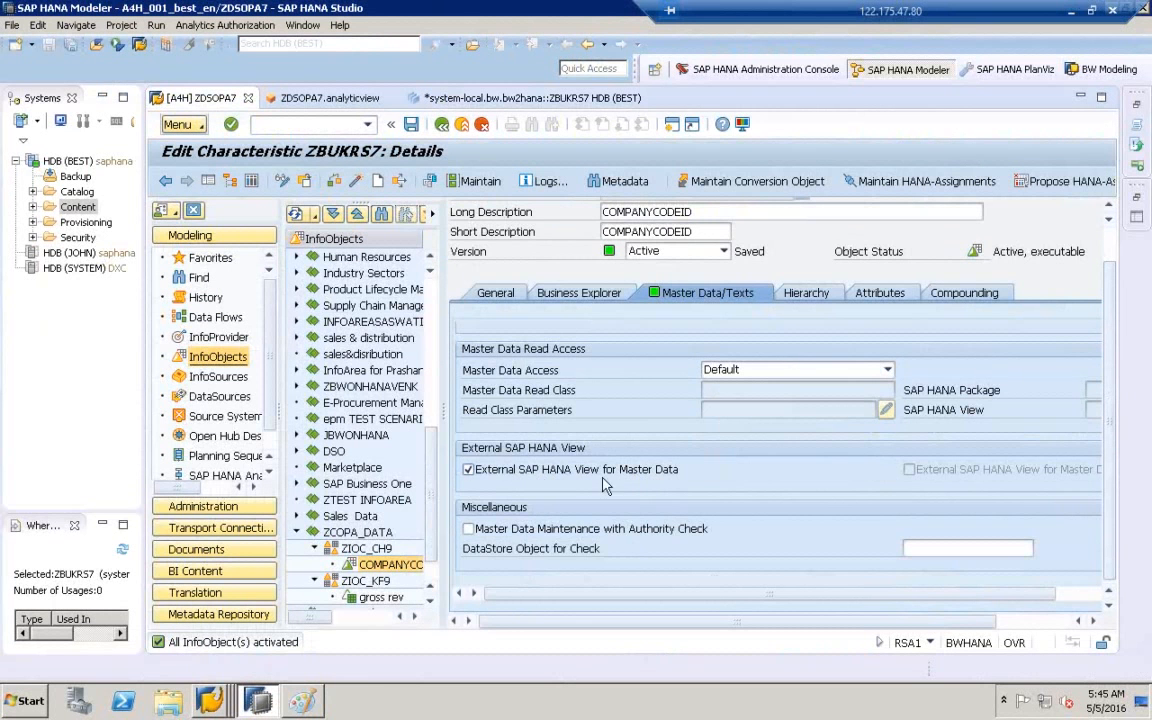
drag(891, 621, 968, 621)
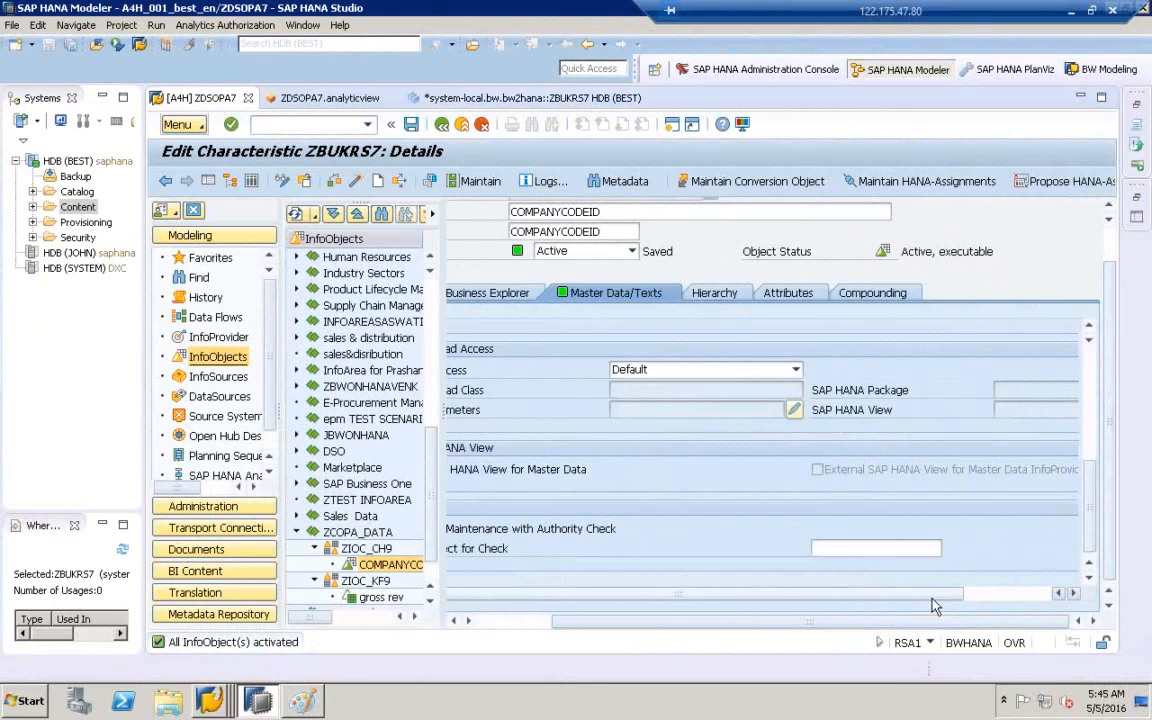
drag(862, 594, 1010, 596)
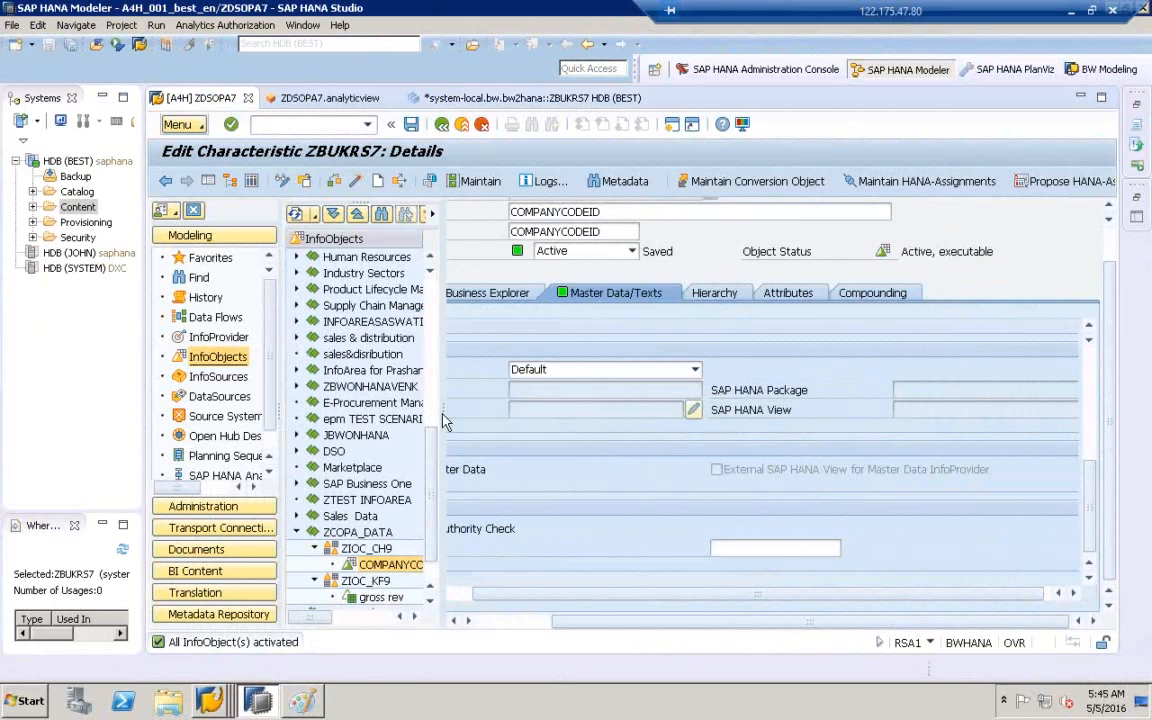
drag(447, 422, 362, 420)
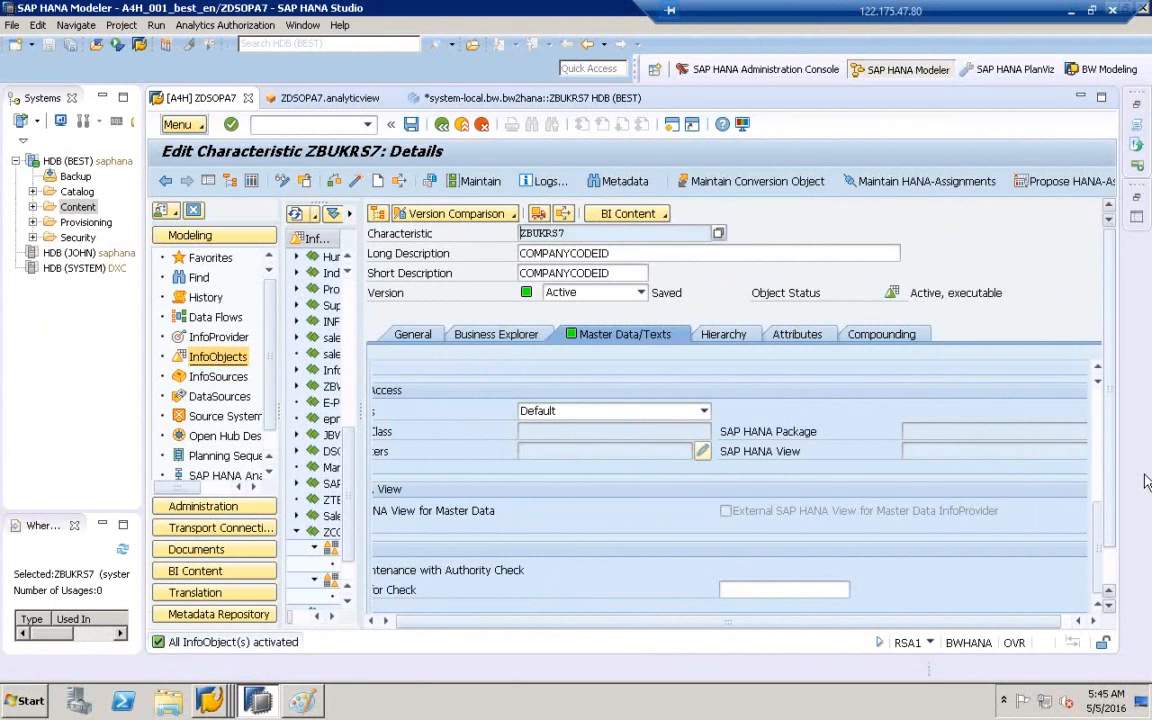
- Scroll the Master Data/Texts settings to bring the empty InfoArea field into view
scroll(1118, 530, down, 2)
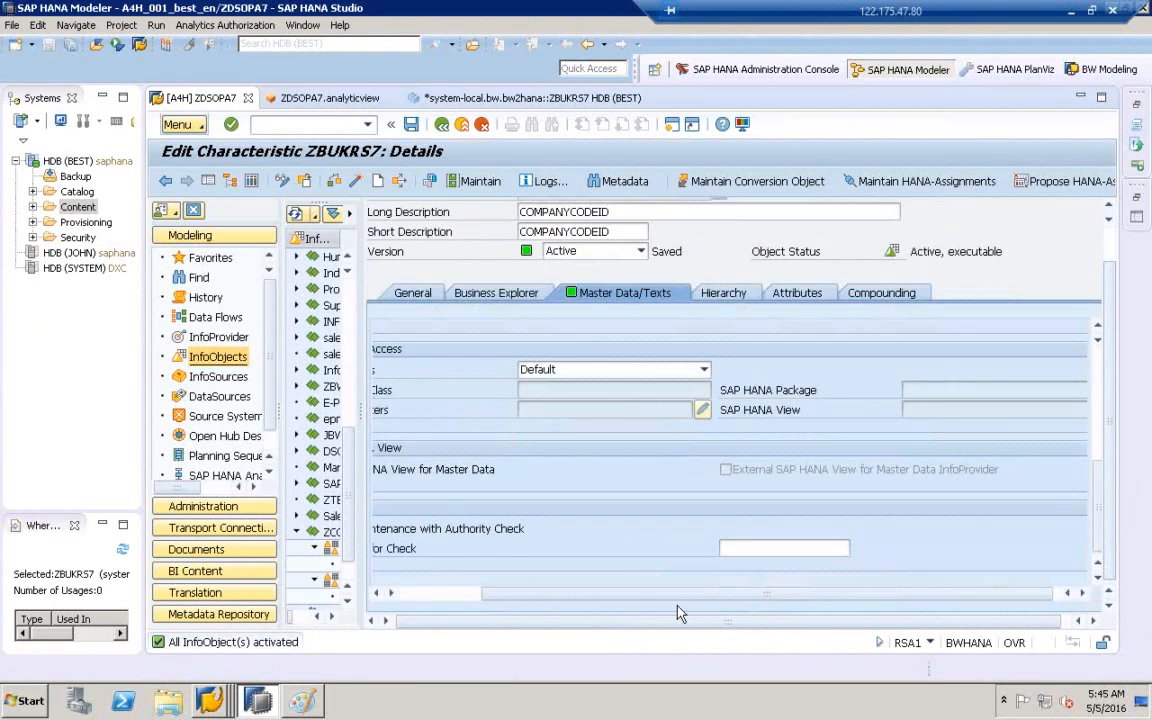
drag(676, 598, 572, 598)
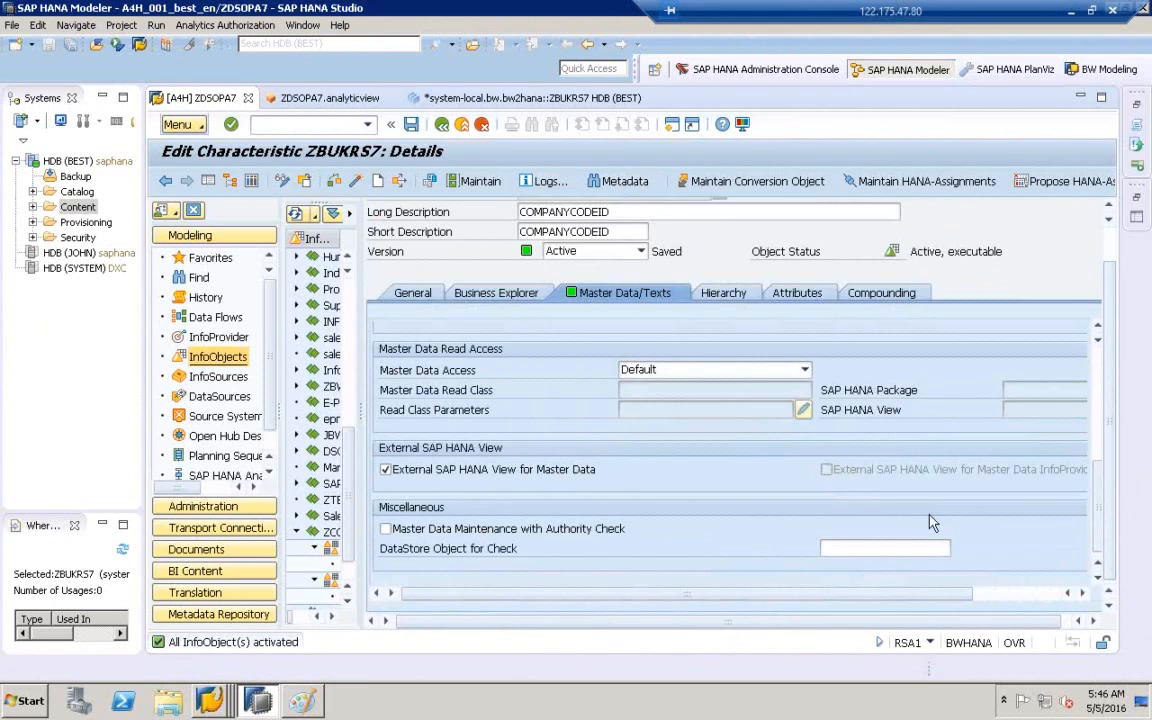
scroll(1100, 462, up, 3)
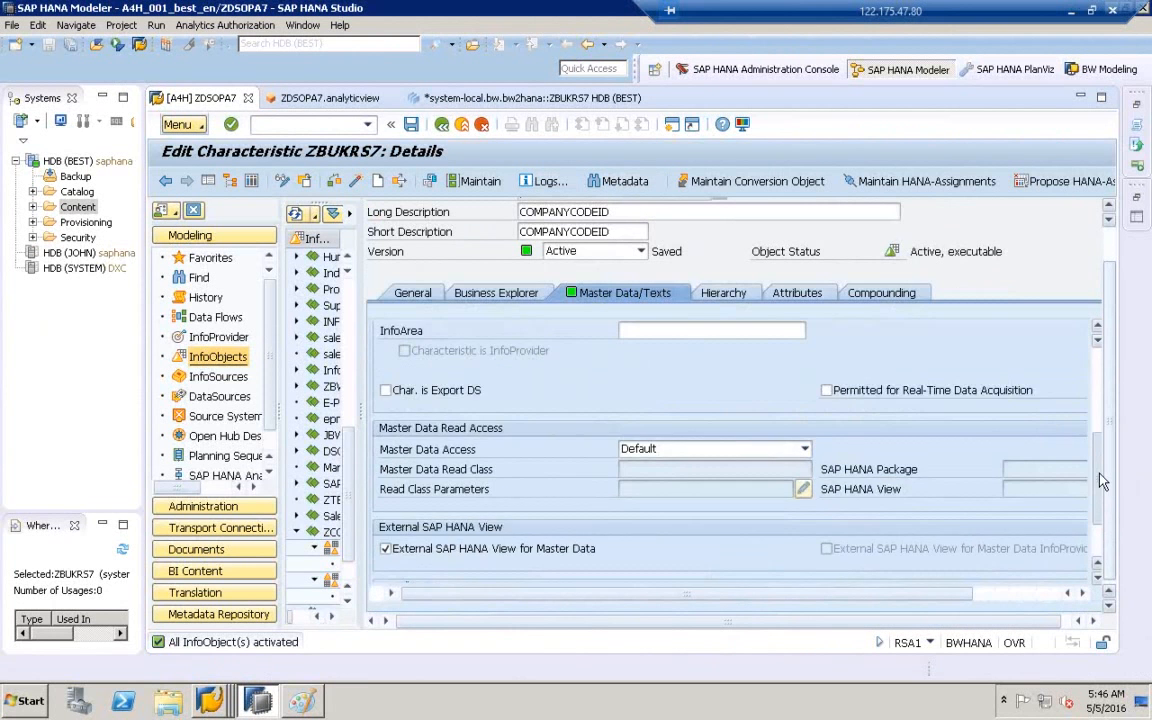
scroll(1100, 458, up, 1)
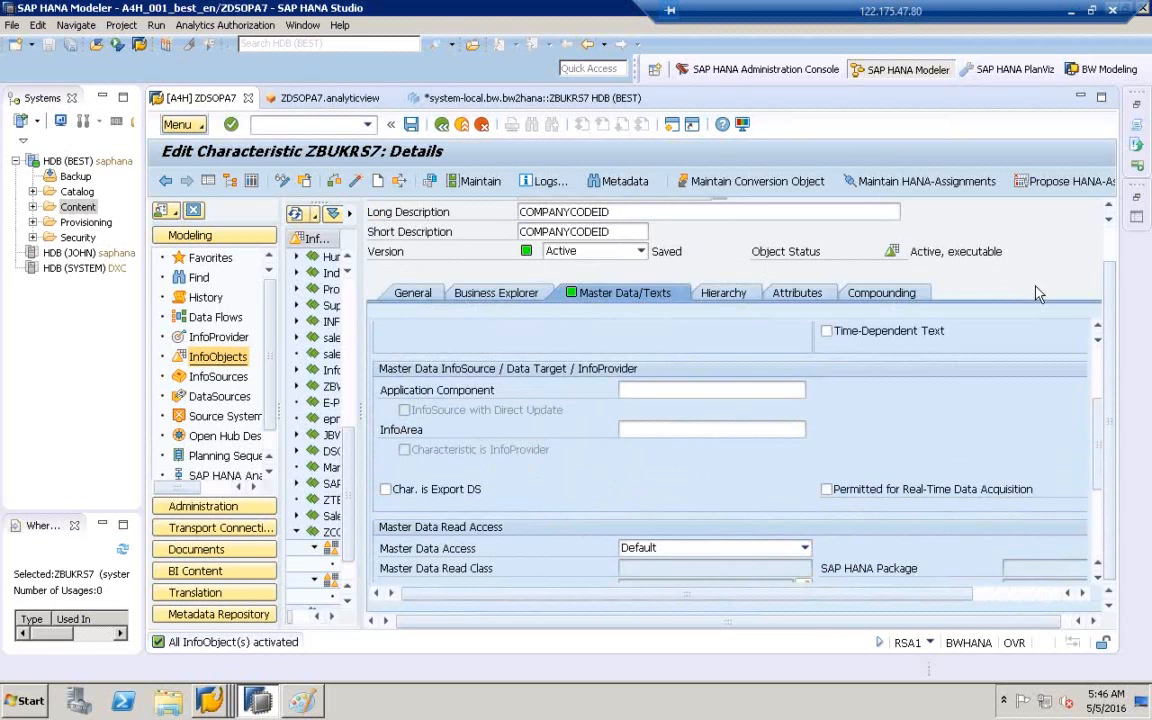
scroll(1114, 305, up, 1)
scroll(1116, 302, down, 1)
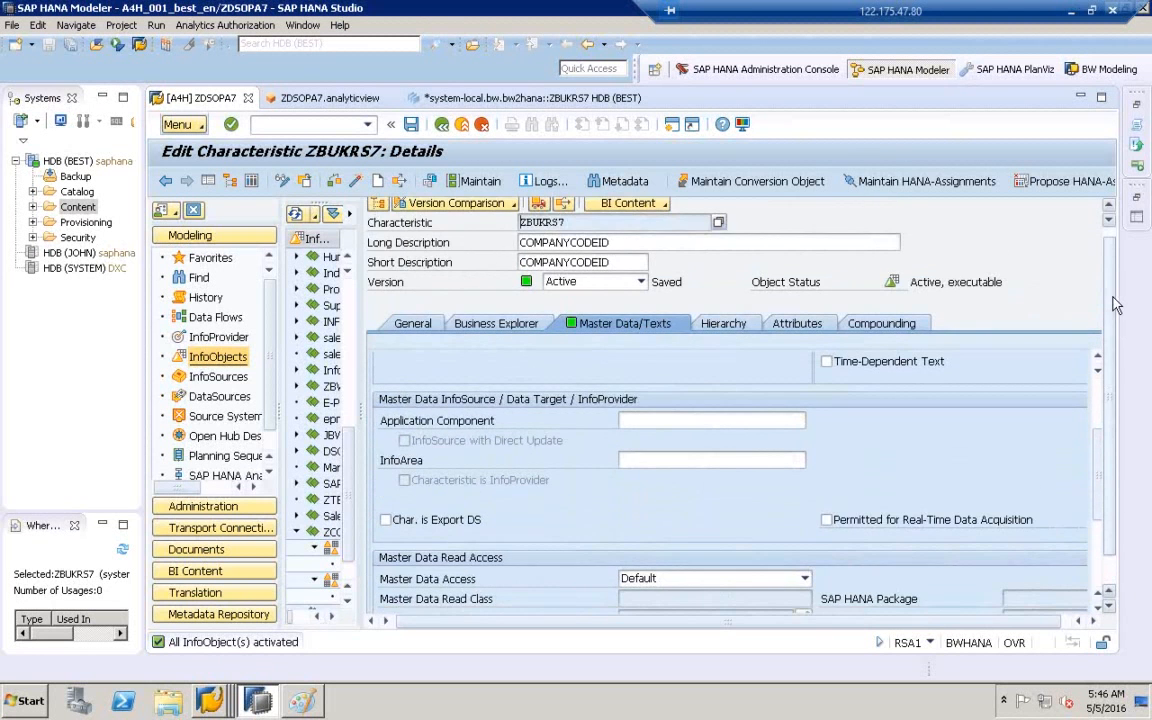
drag(576, 222, 494, 229)
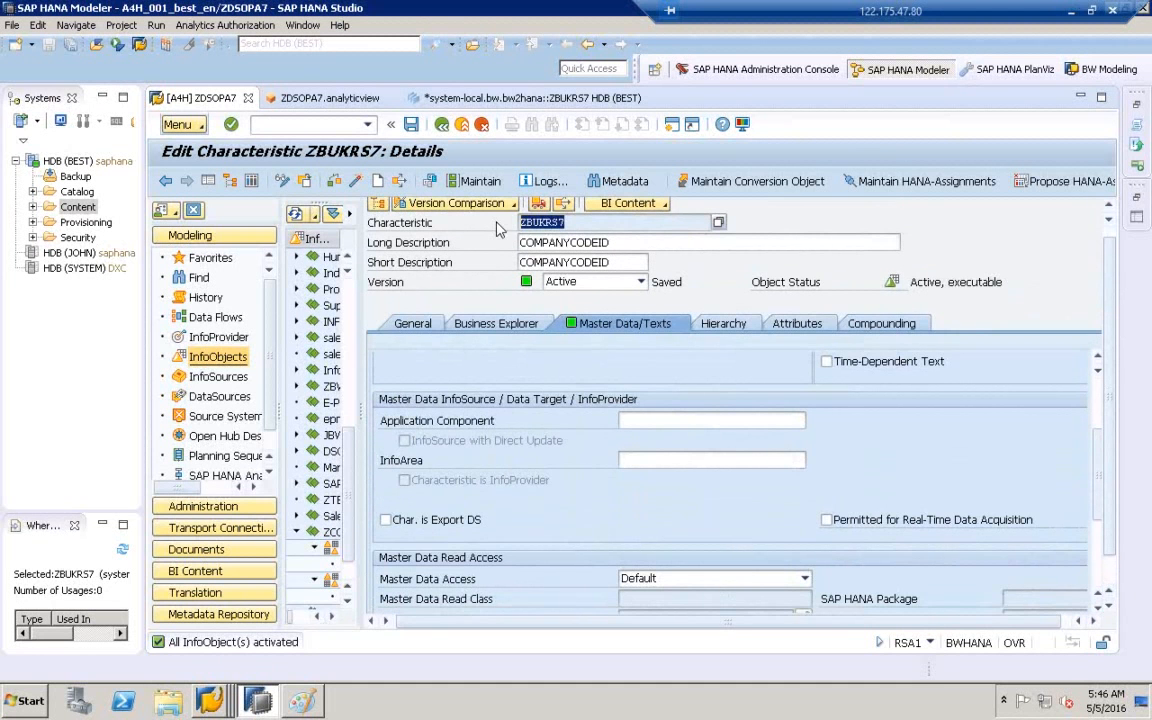
scroll(440, 350, down, 1)
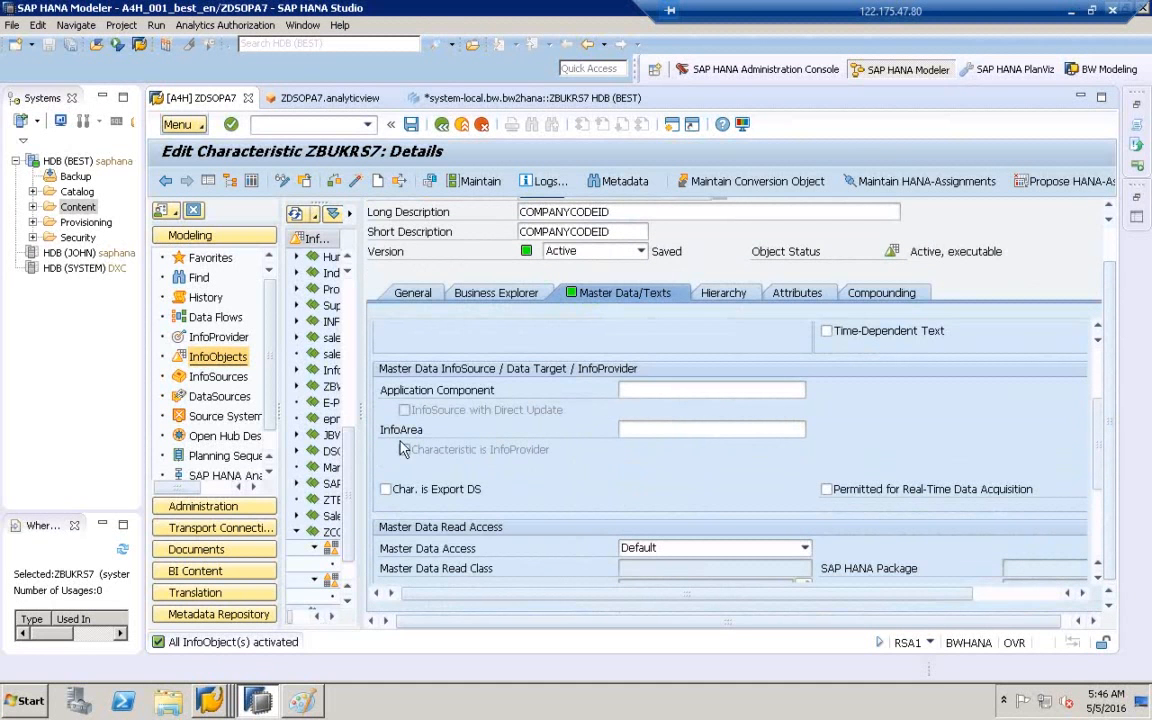
- Assign InfoArea ZCOPA_DATA to characteristic ZBUKRS7 from the InfoArea list and activate it
click(682, 432)
click(814, 430)
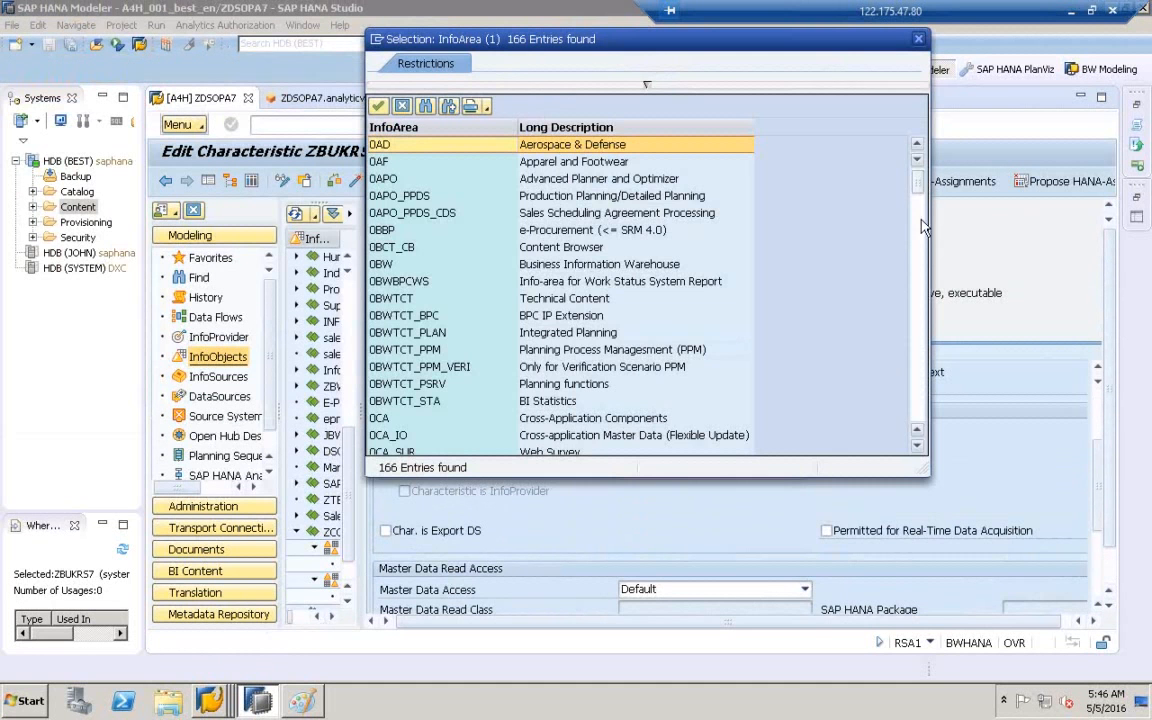
drag(918, 185, 919, 441)
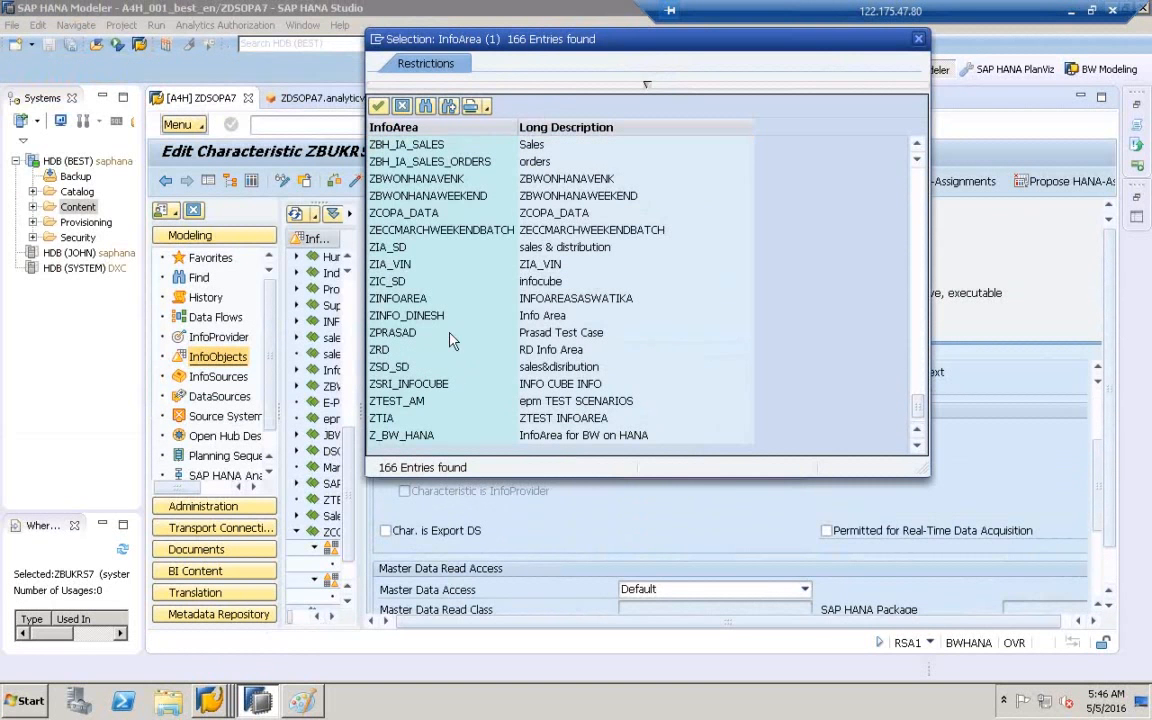
click(389, 216)
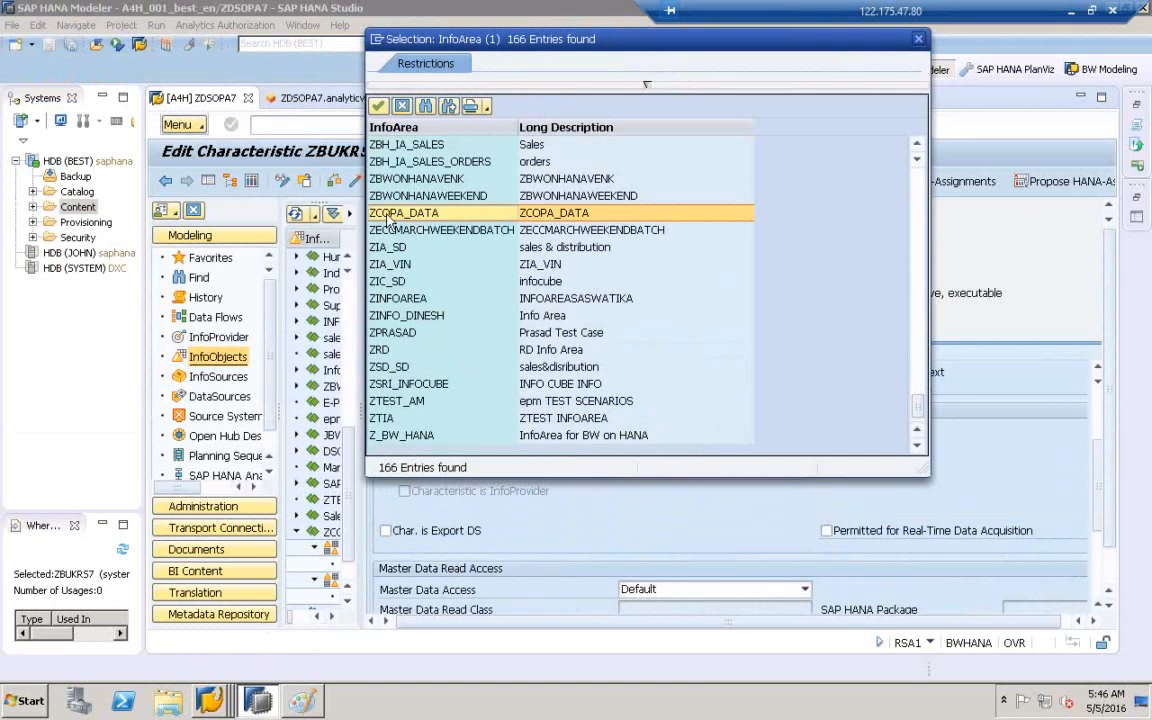
double_click(418, 216)
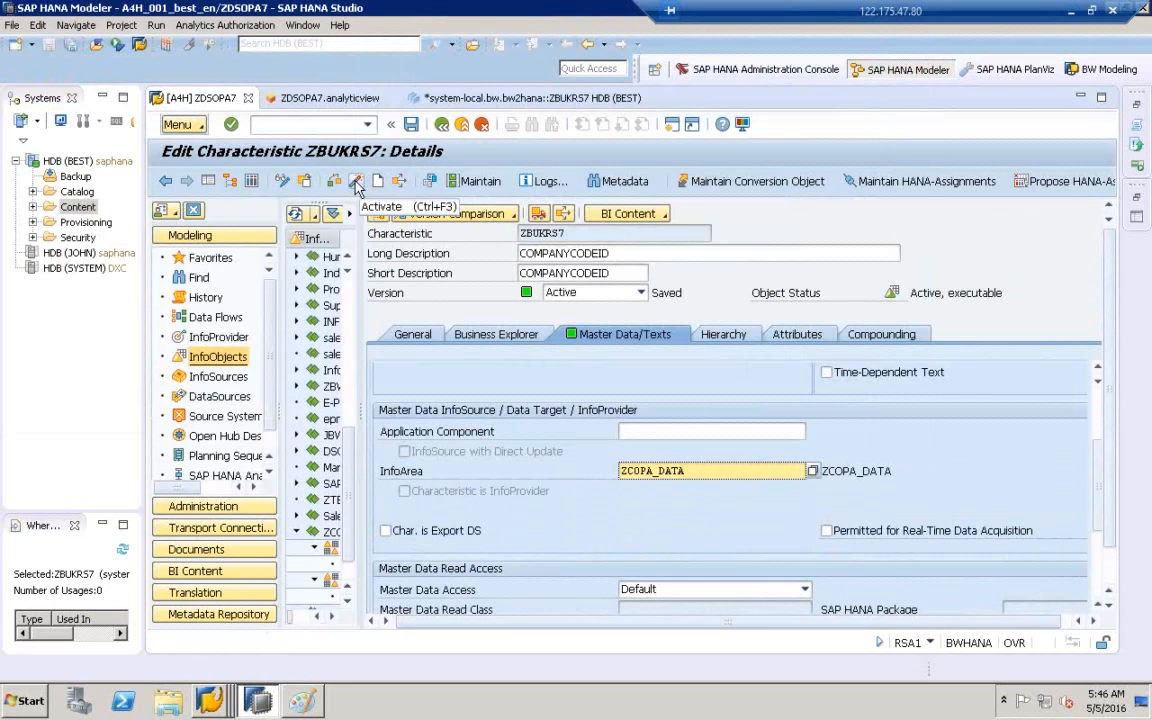
click(356, 186)
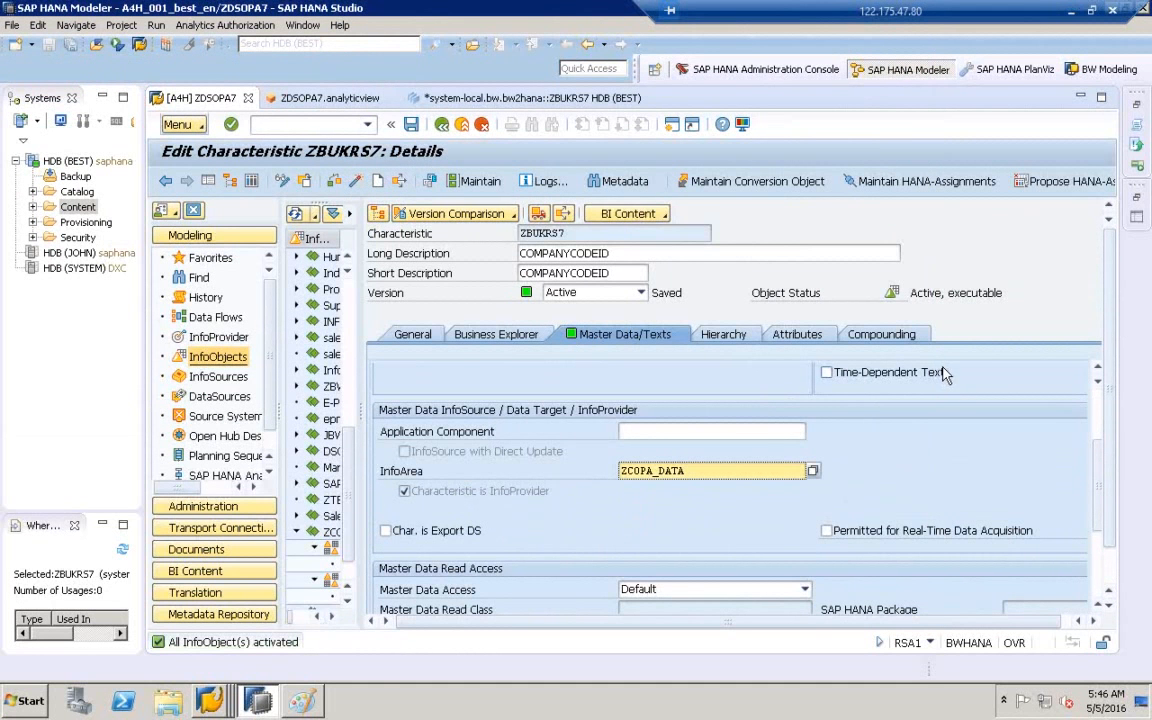
- Tick 'External SAP HANA View for Master Data InfoProvider' and activate ZBUKRS7
drag(1101, 478, 1103, 537)
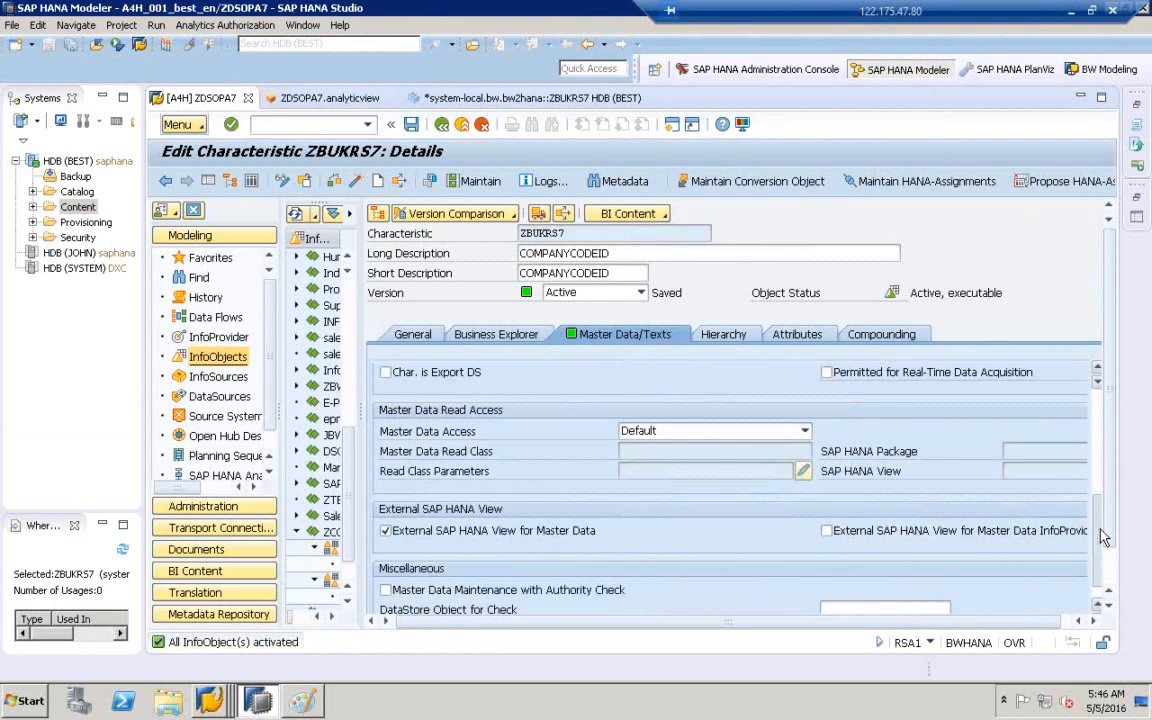
click(827, 531)
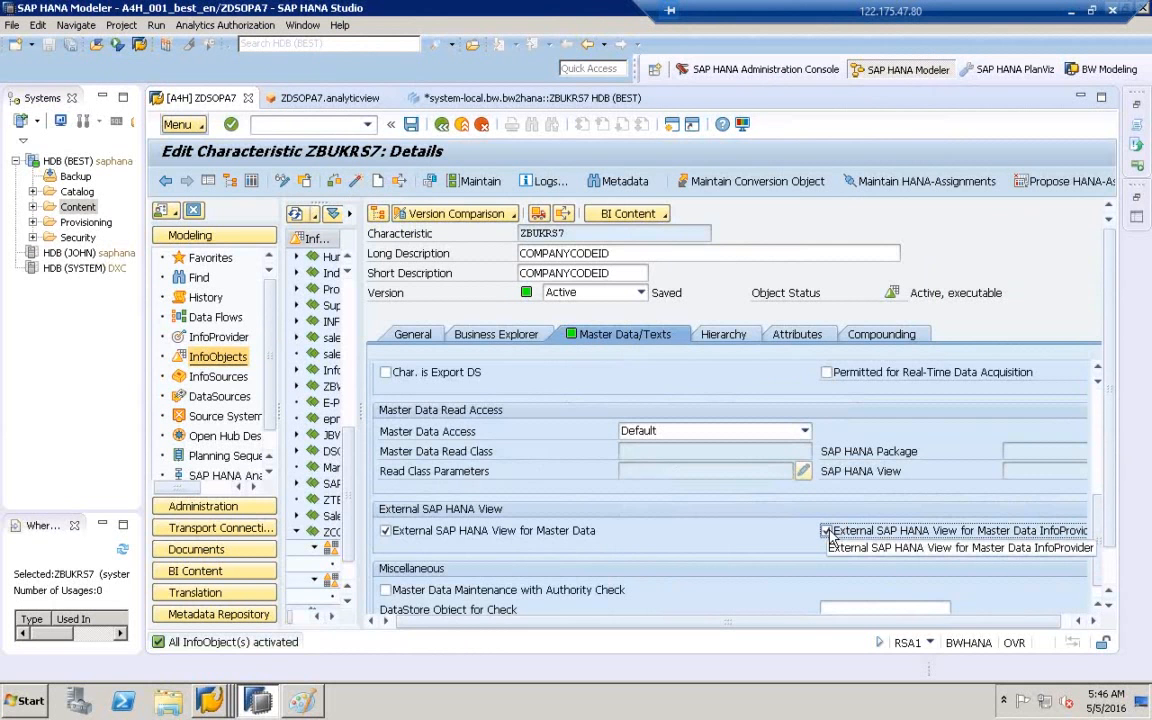
scroll(1108, 590, down, 1)
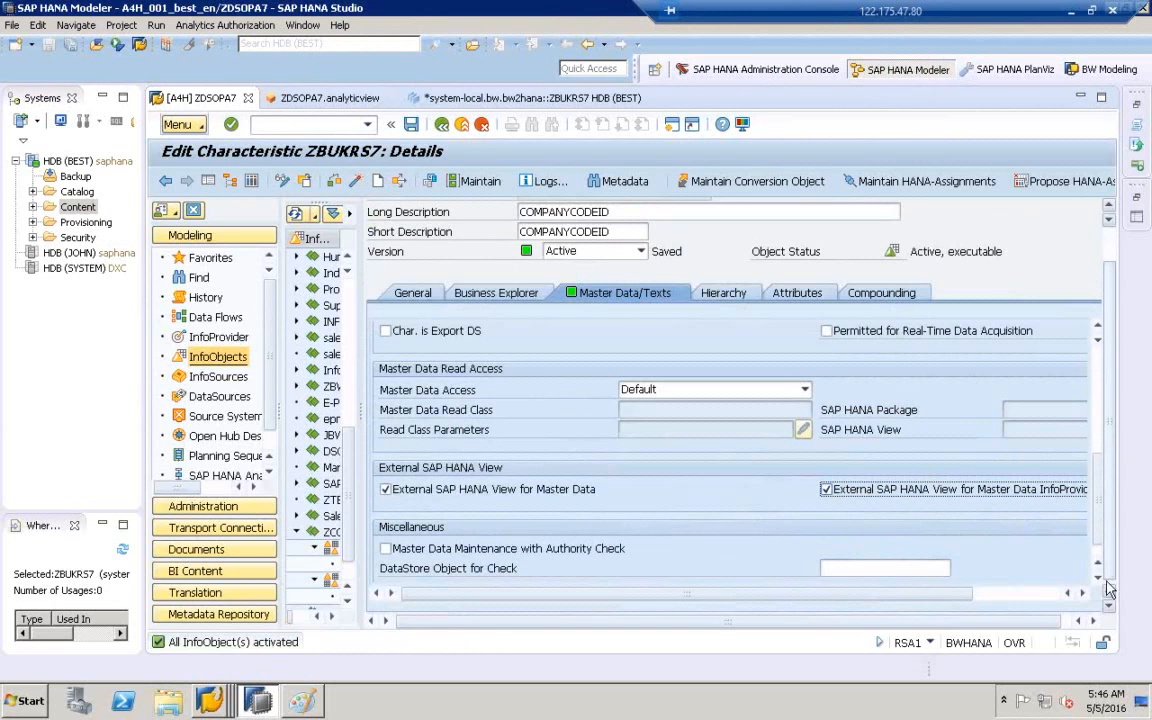
drag(1004, 621, 1034, 619)
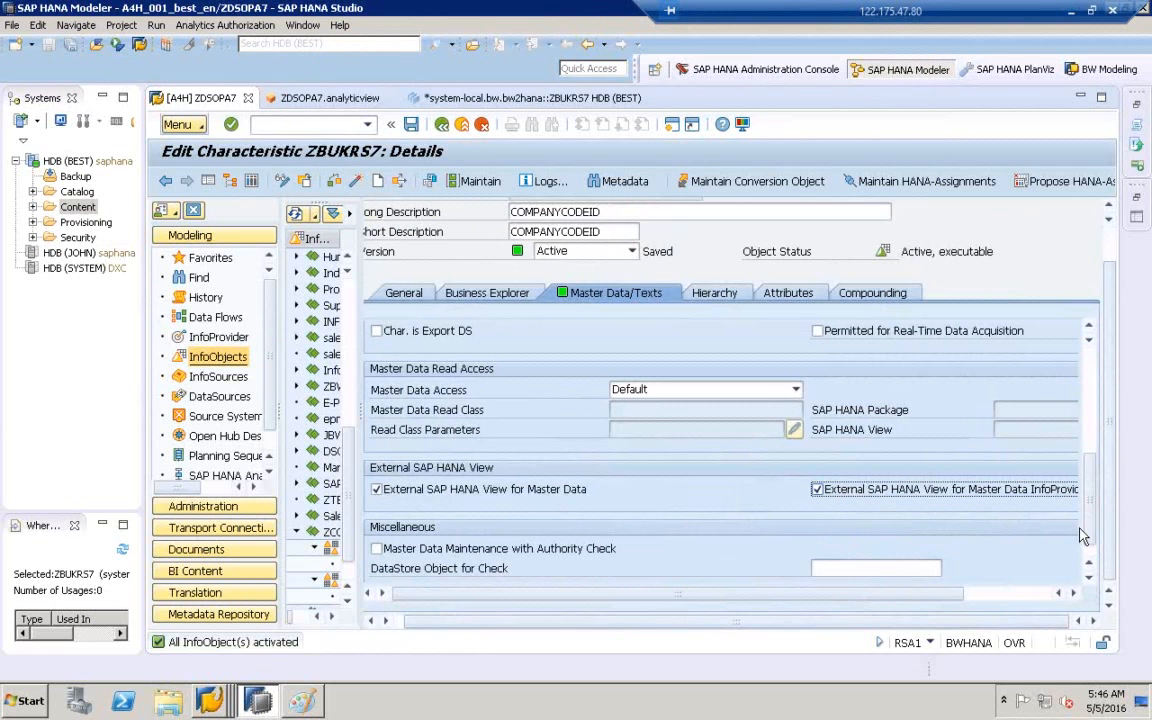
scroll(1082, 537, down, 1)
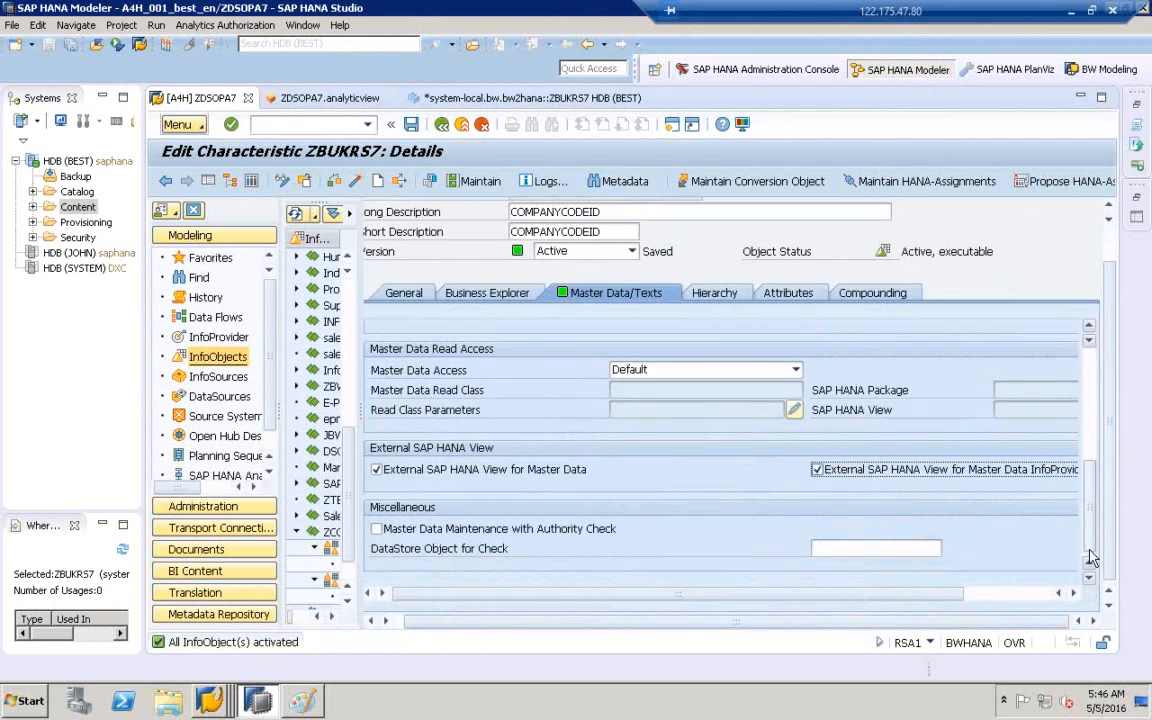
click(356, 182)
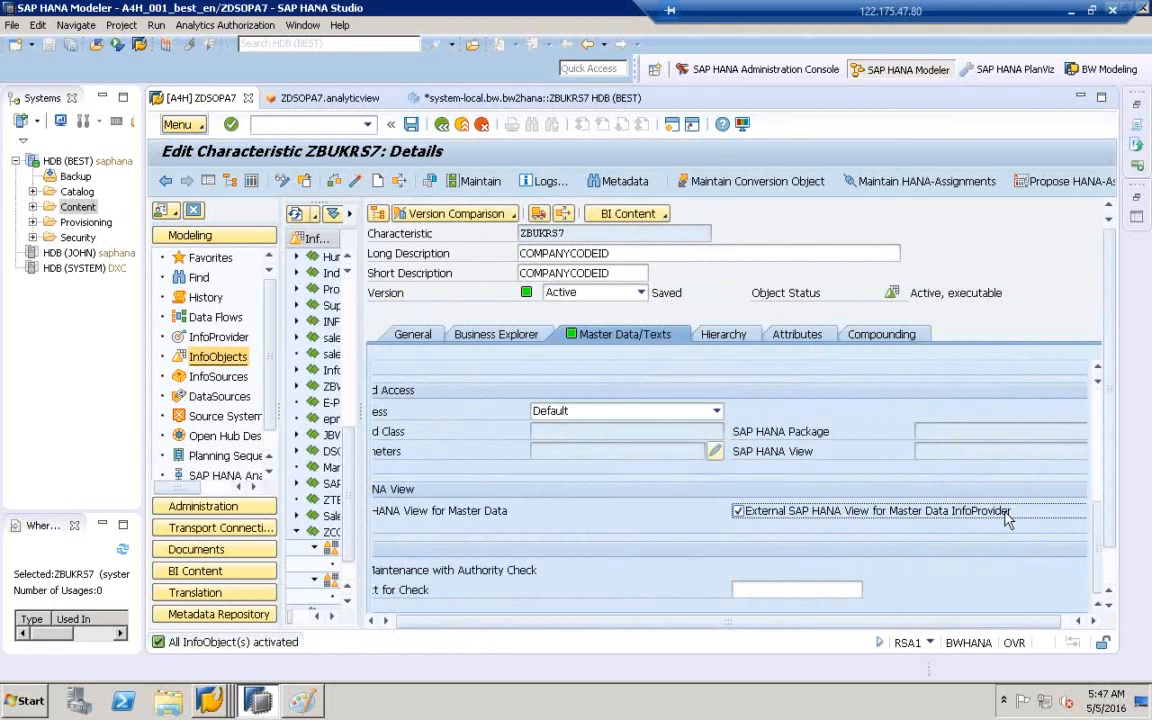
- Copy the characteristic name ZBUKRS7 from the Characteristic field
click(585, 234)
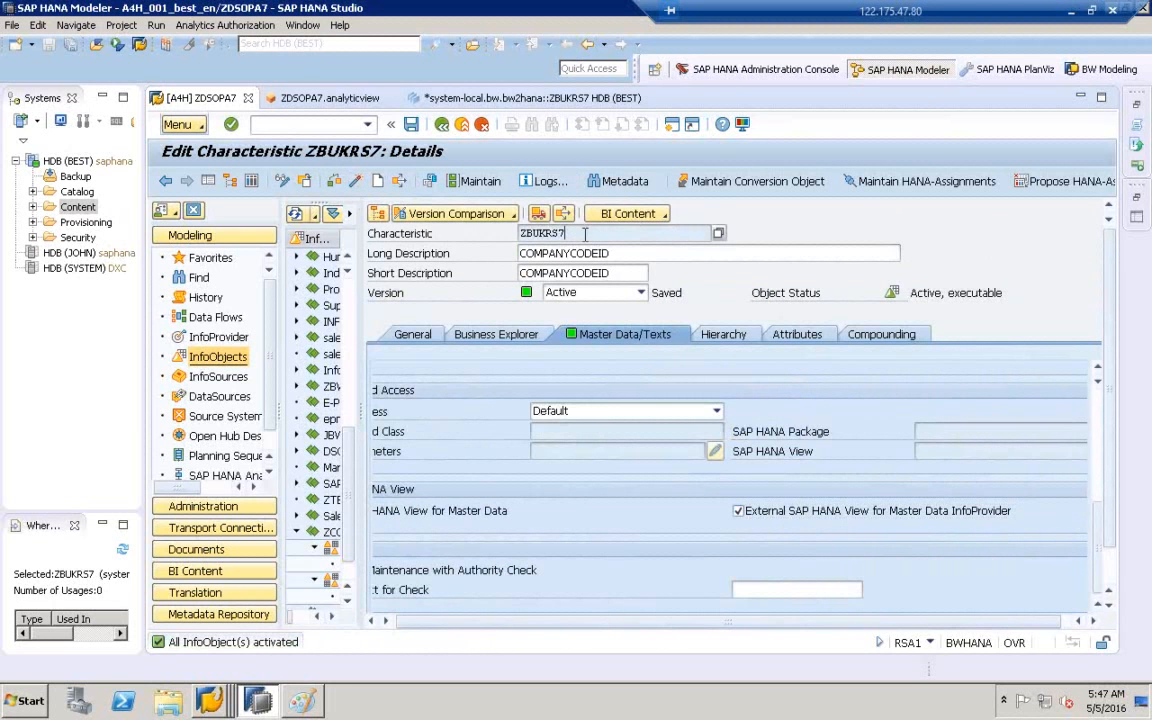
double_click(585, 234)
click(483, 233)
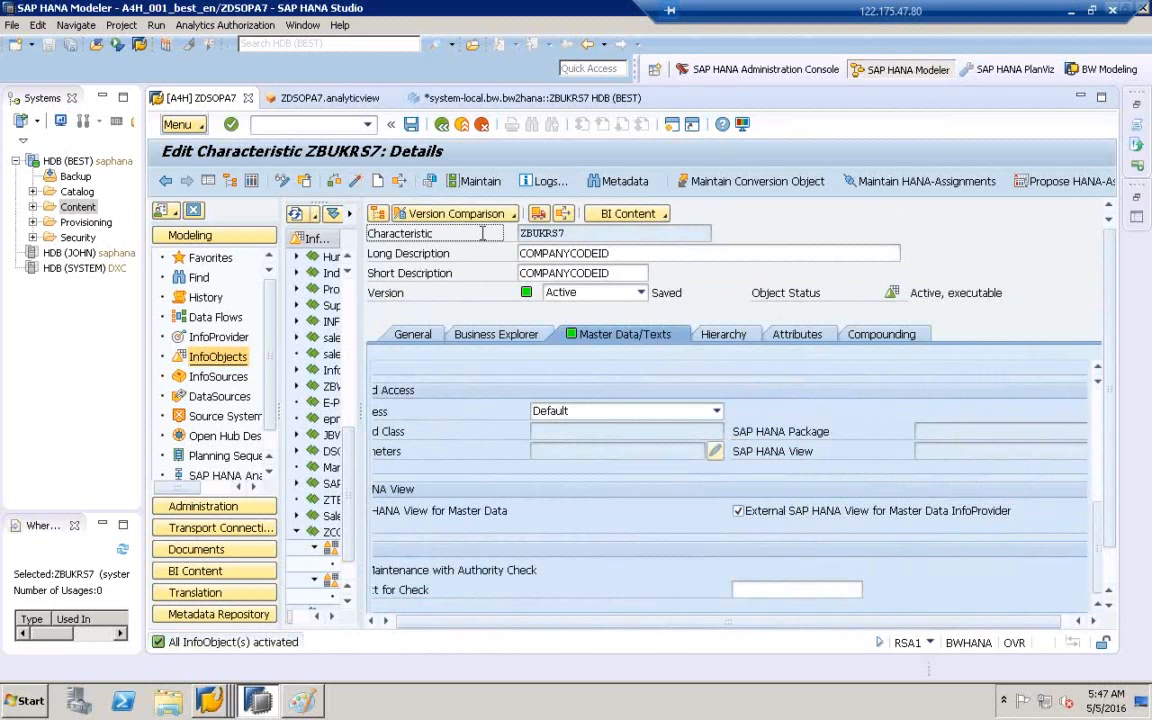
drag(586, 232, 484, 232)
key(ctrl+c)
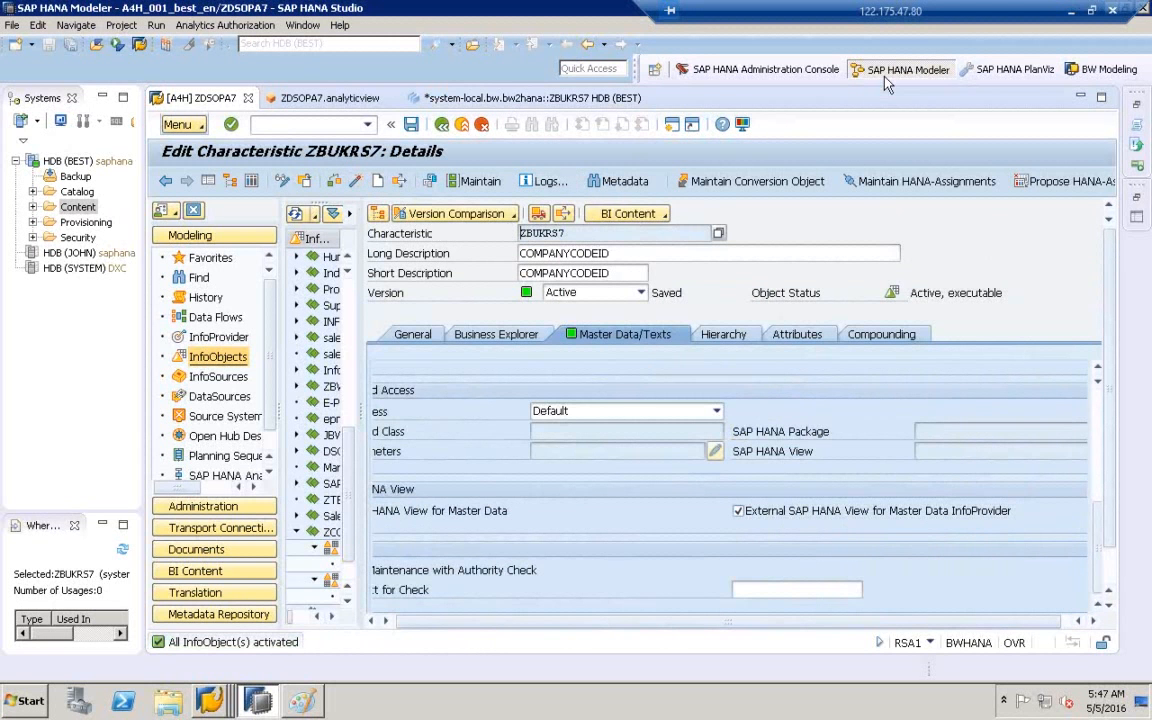
- From the ZBUKRS7 view tab, search the HANA Content folder for ZBUKRS7
click(588, 102)
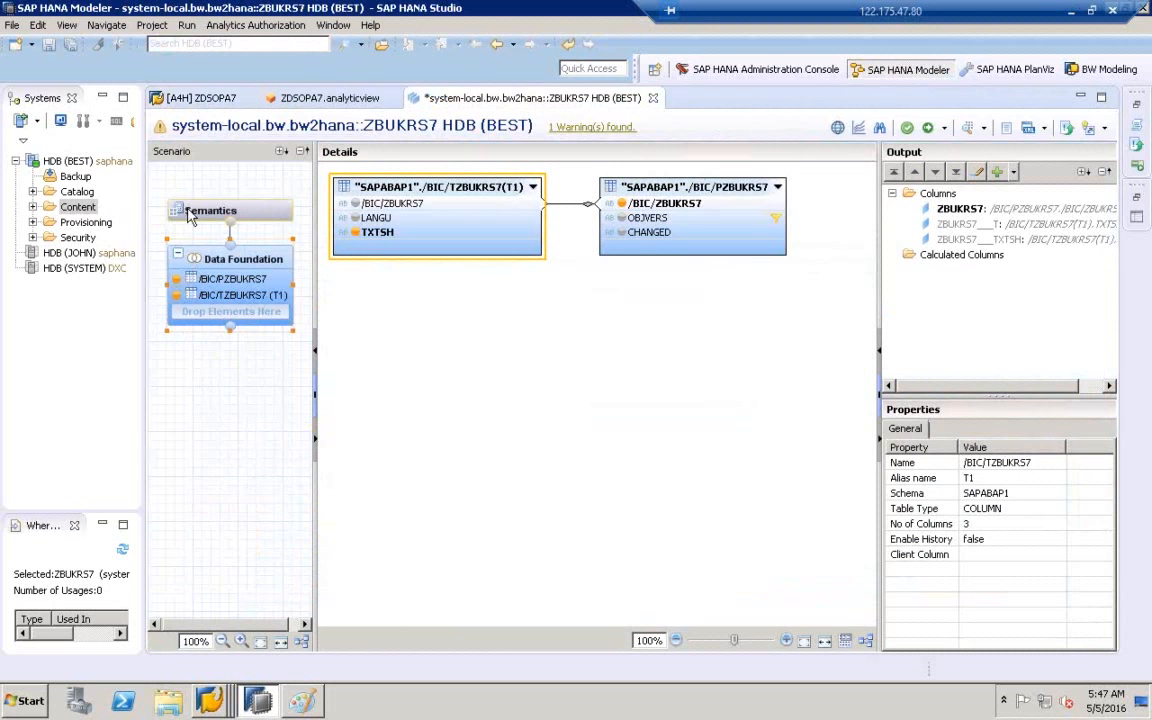
click(76, 207)
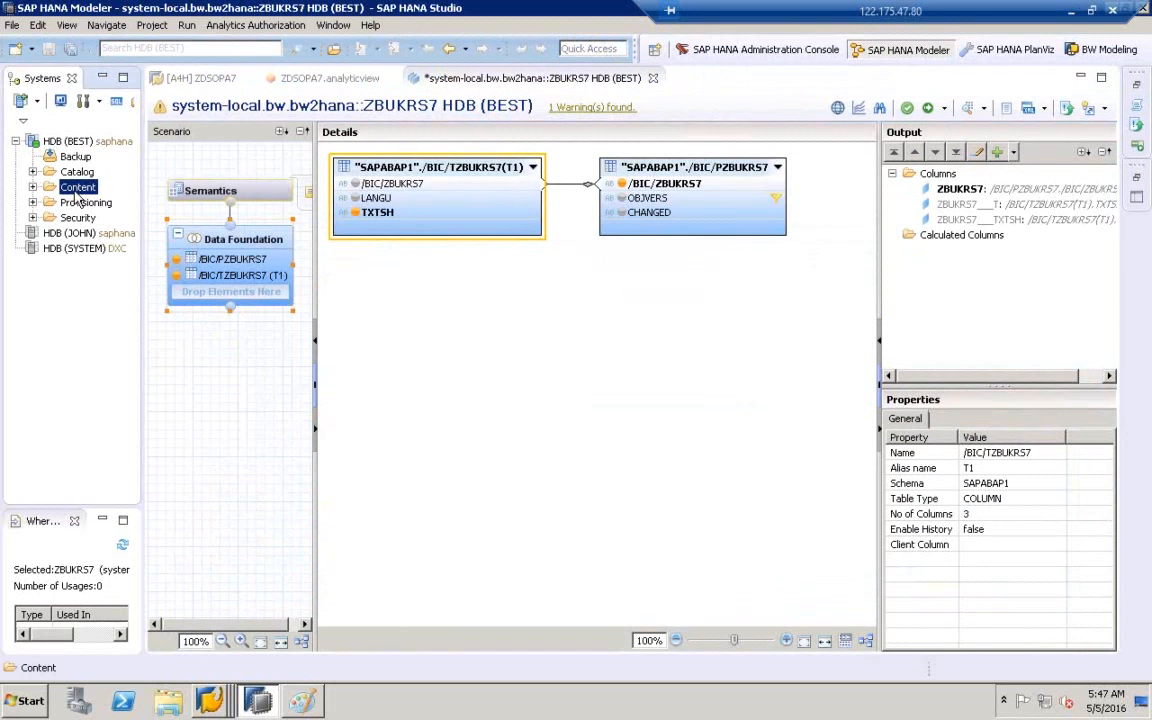
right_click(76, 189)
click(104, 224)
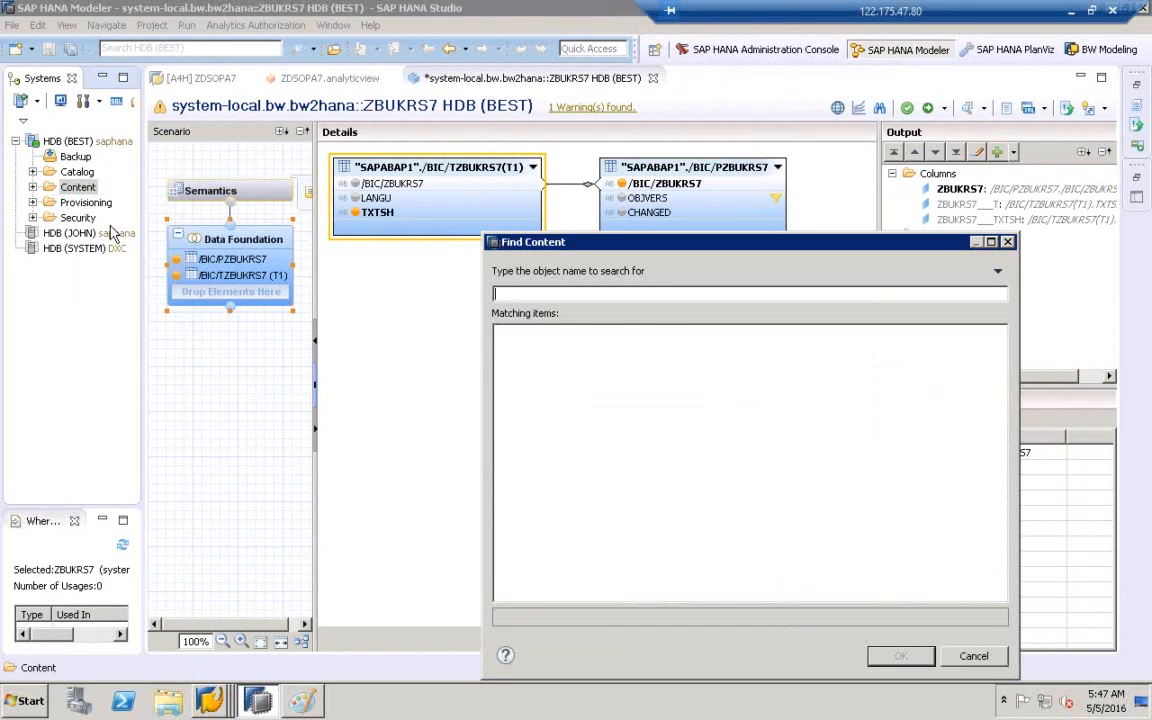
text(ZBUKRS7)
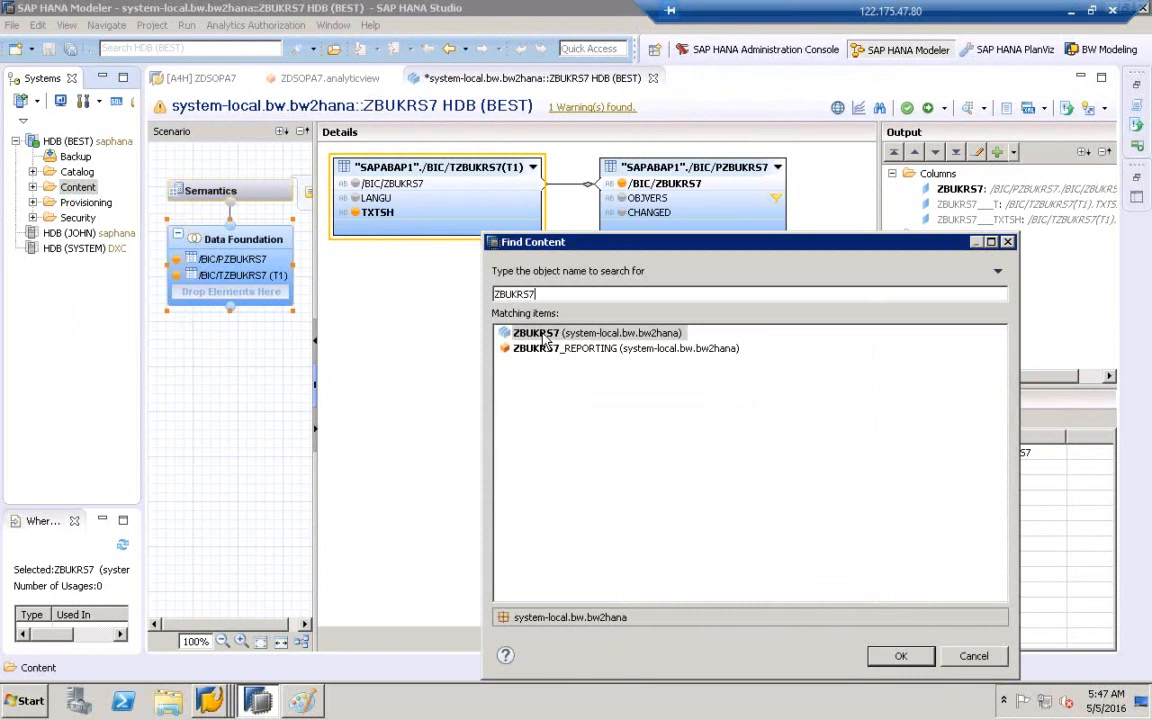
key(Down)
click(545, 349)
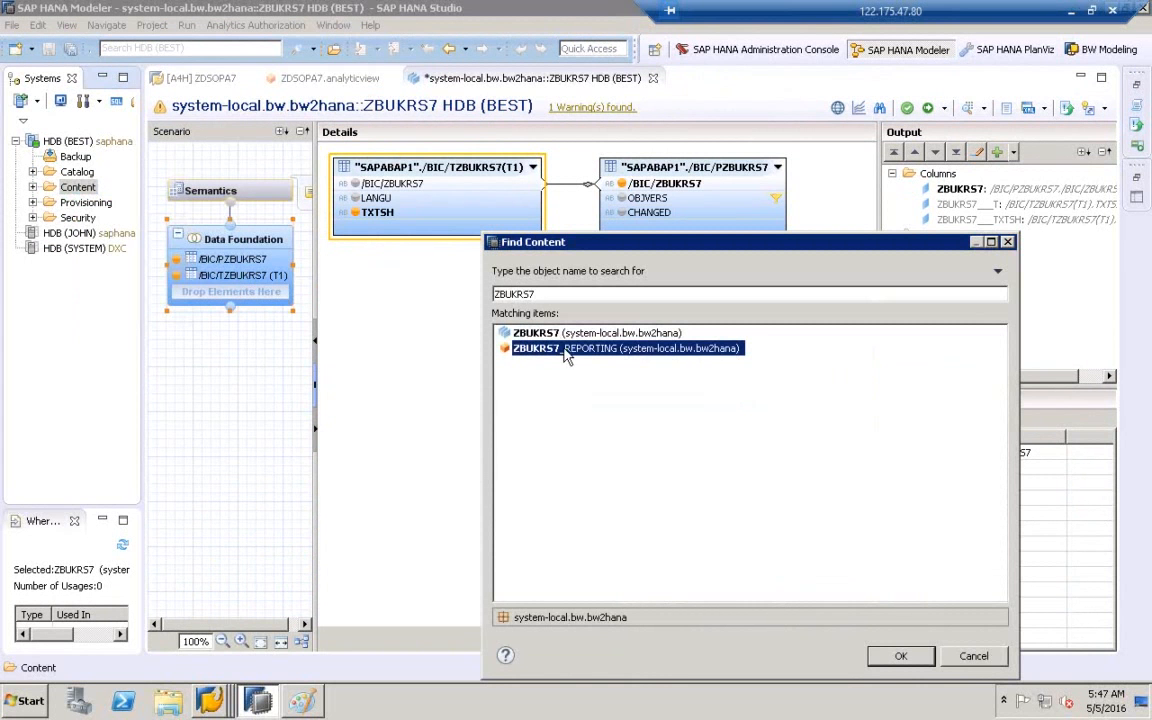
- Check the ZBUKRS7 and ZBUKRS7_REPORTING matches, then close the Find Content dialog
drag(607, 247, 497, 182)
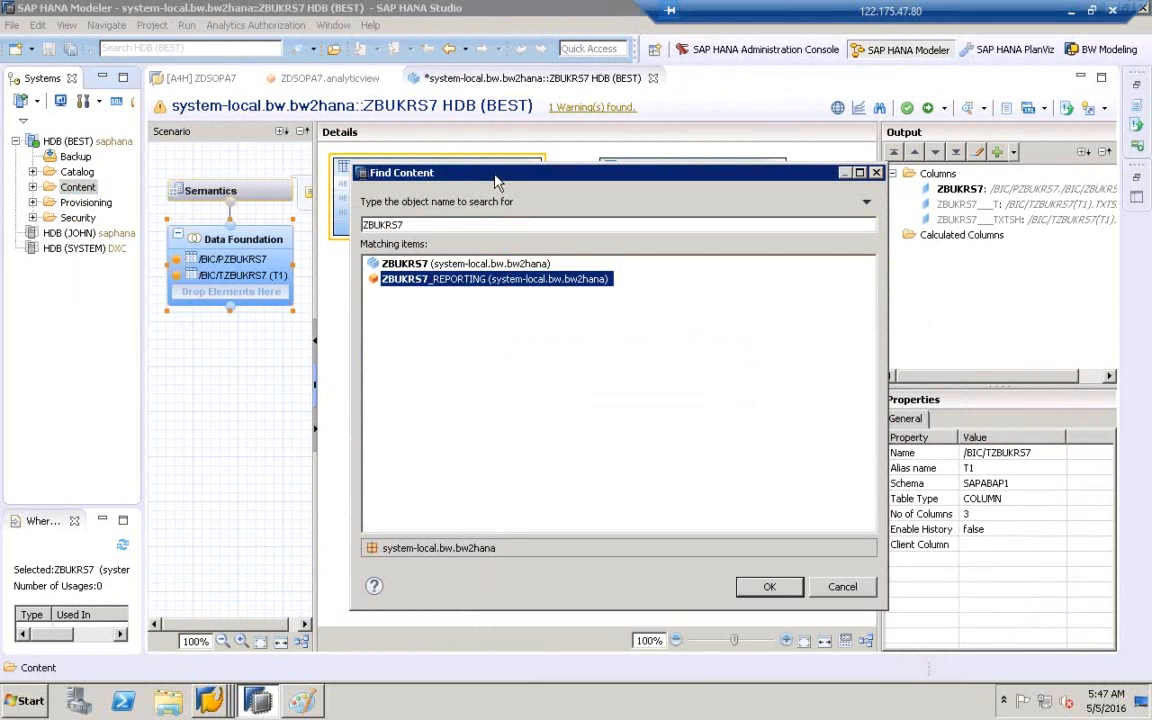
click(405, 265)
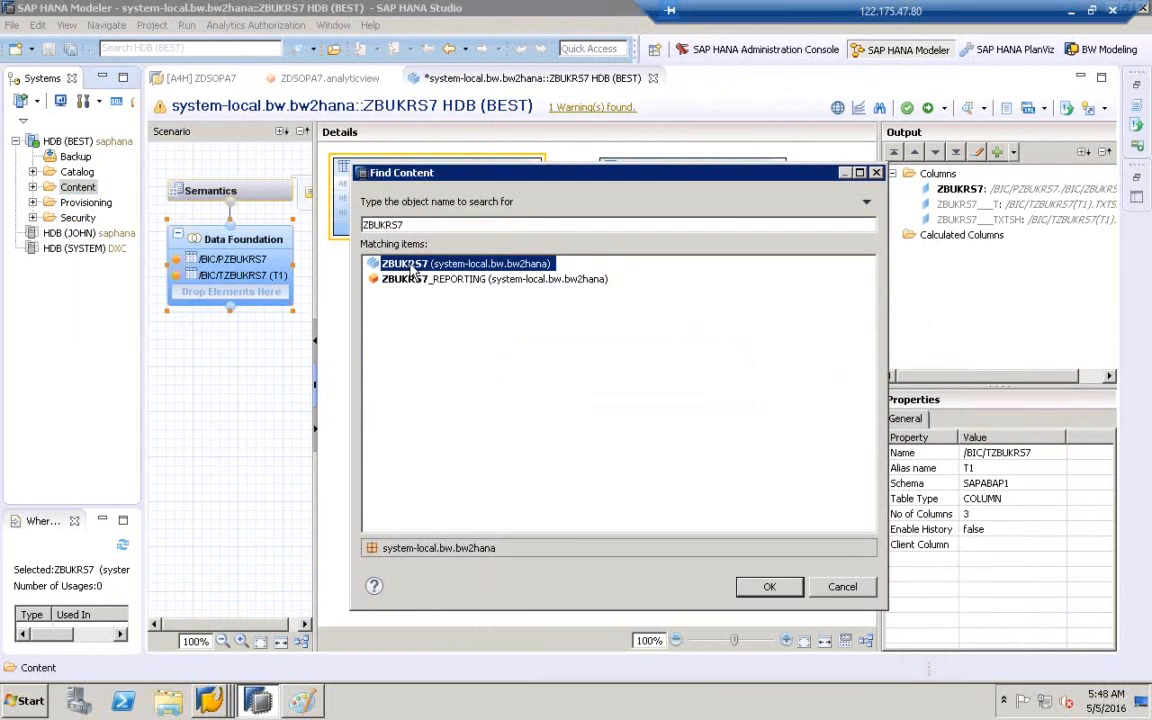
click(390, 281)
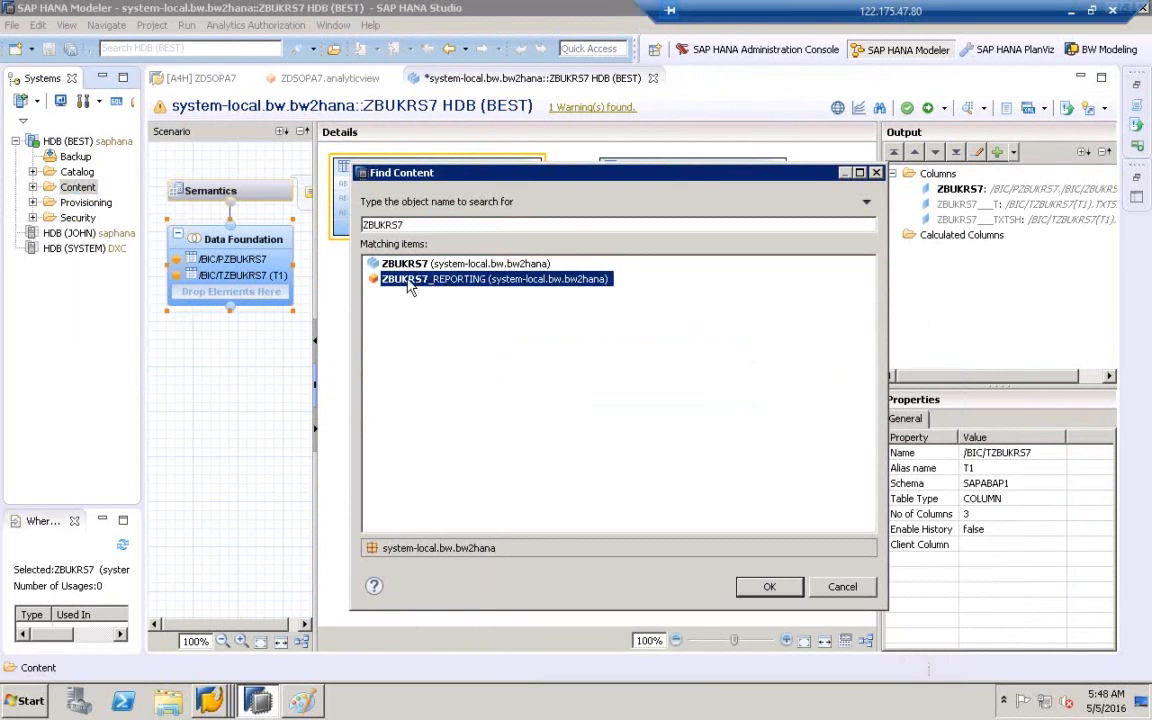
click(210, 700)
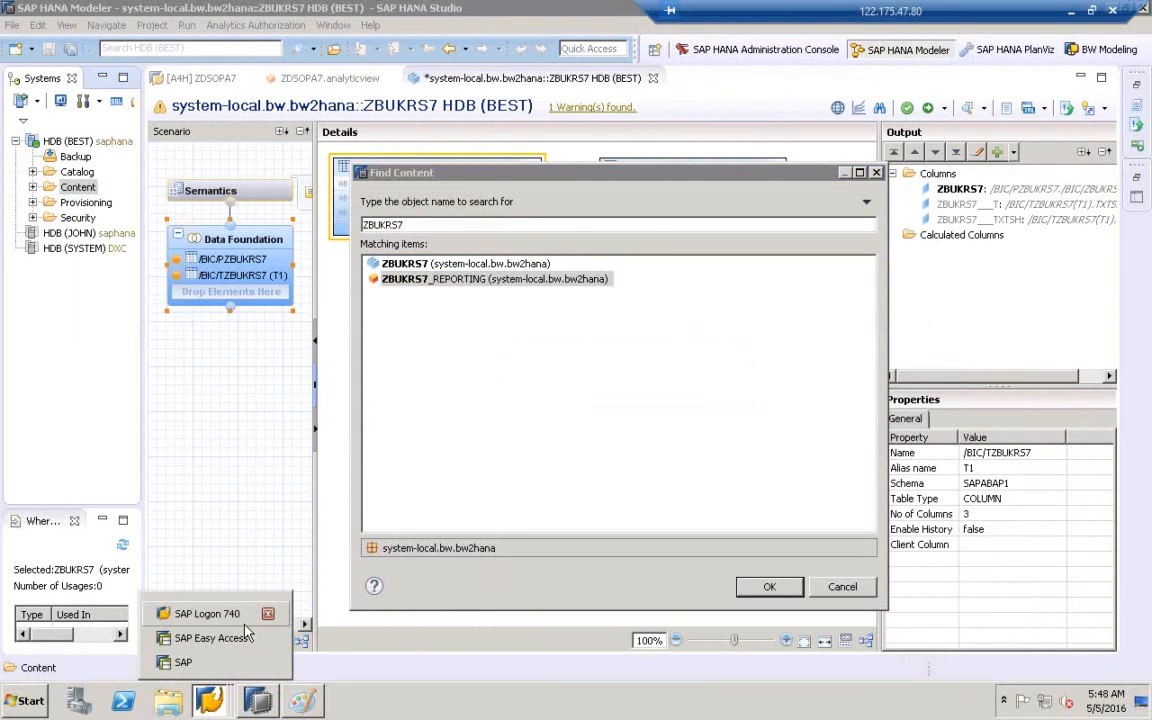
click(243, 638)
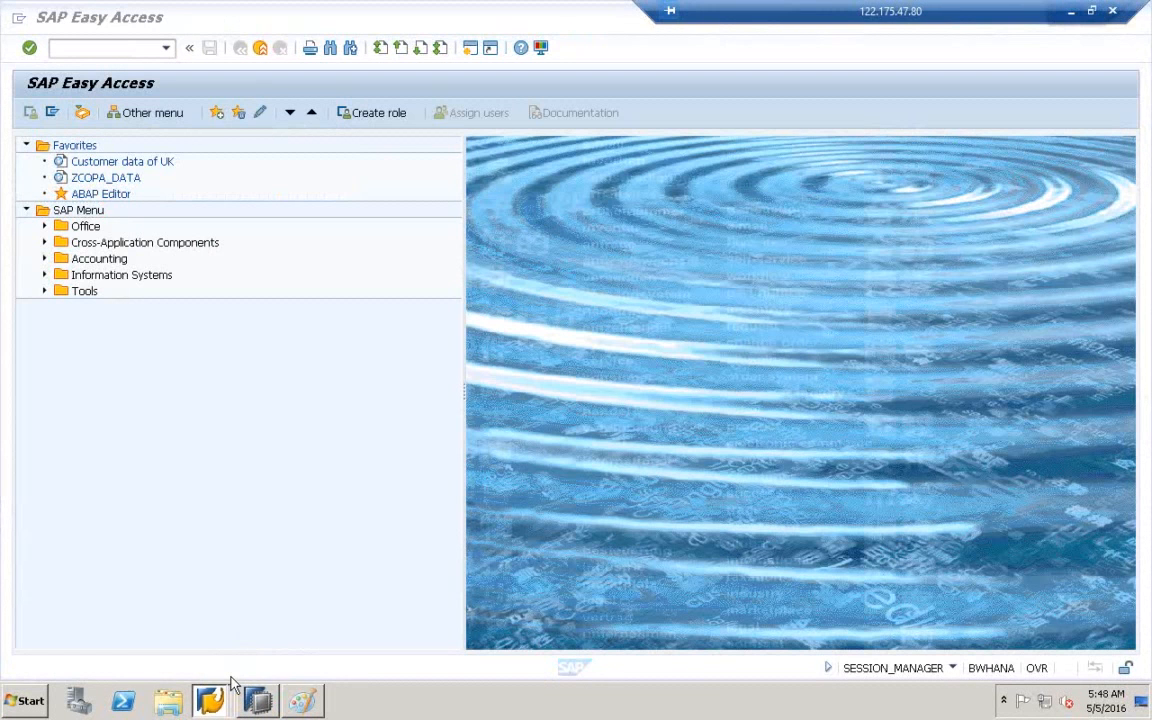
click(255, 698)
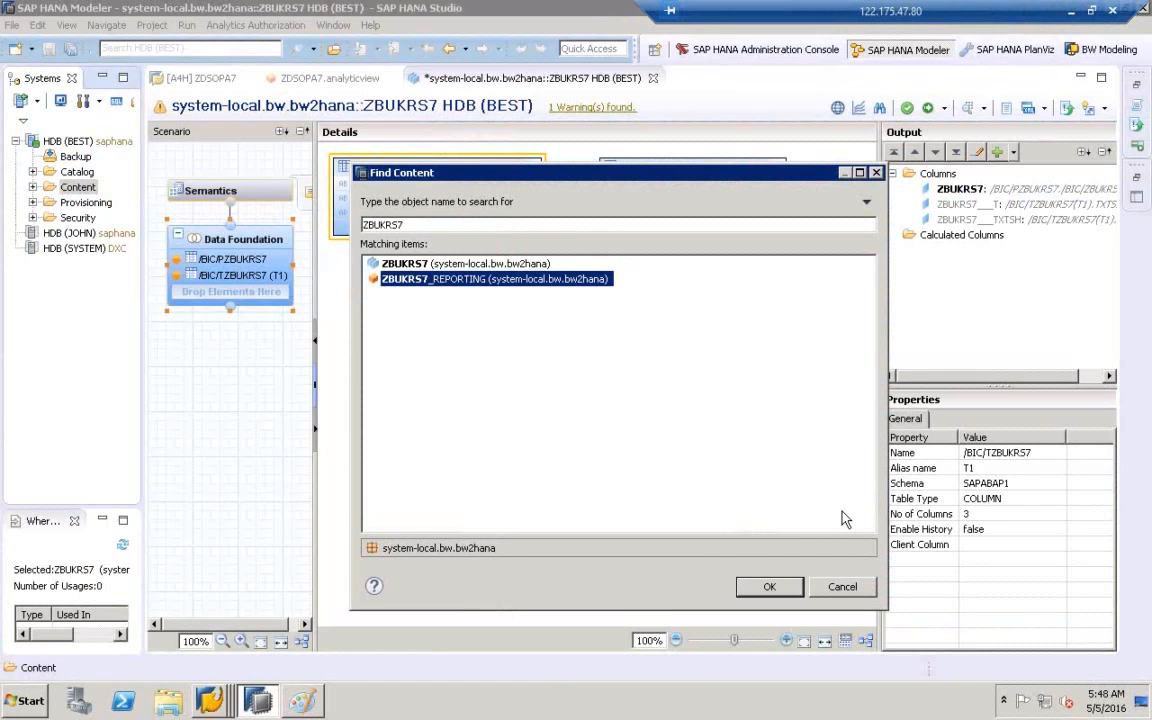
click(770, 586)
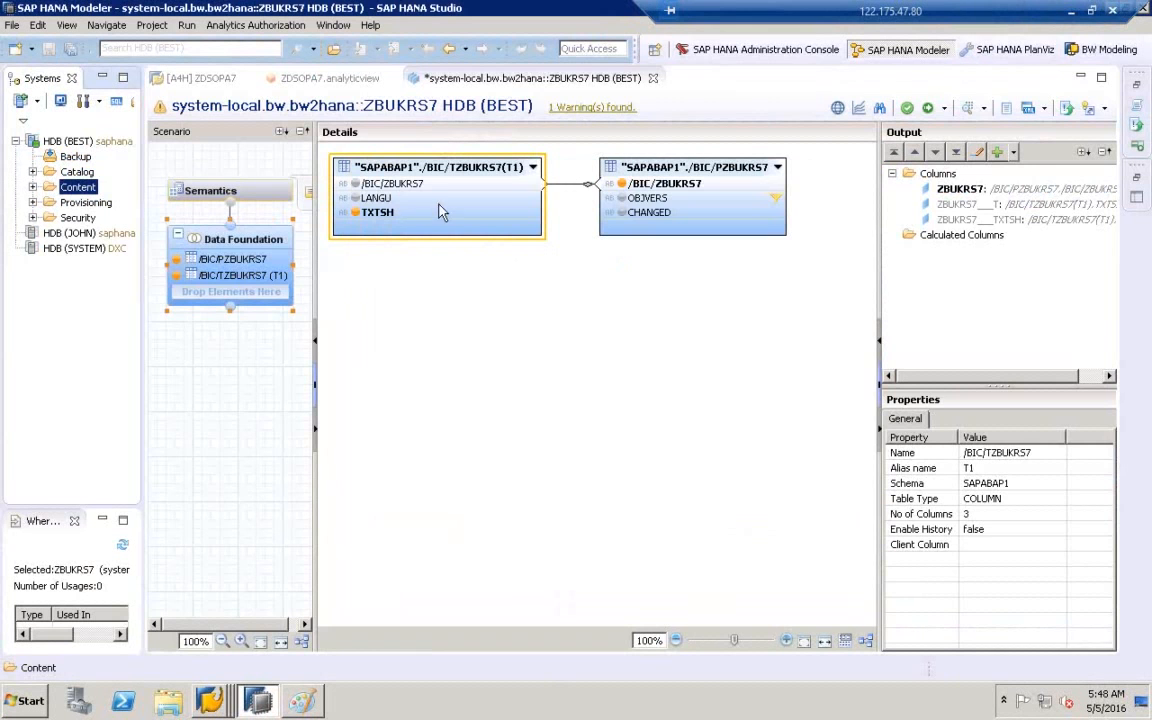
- Untick the external HANA view for master data, start a BW model import, then bring up Paint
click(195, 77)
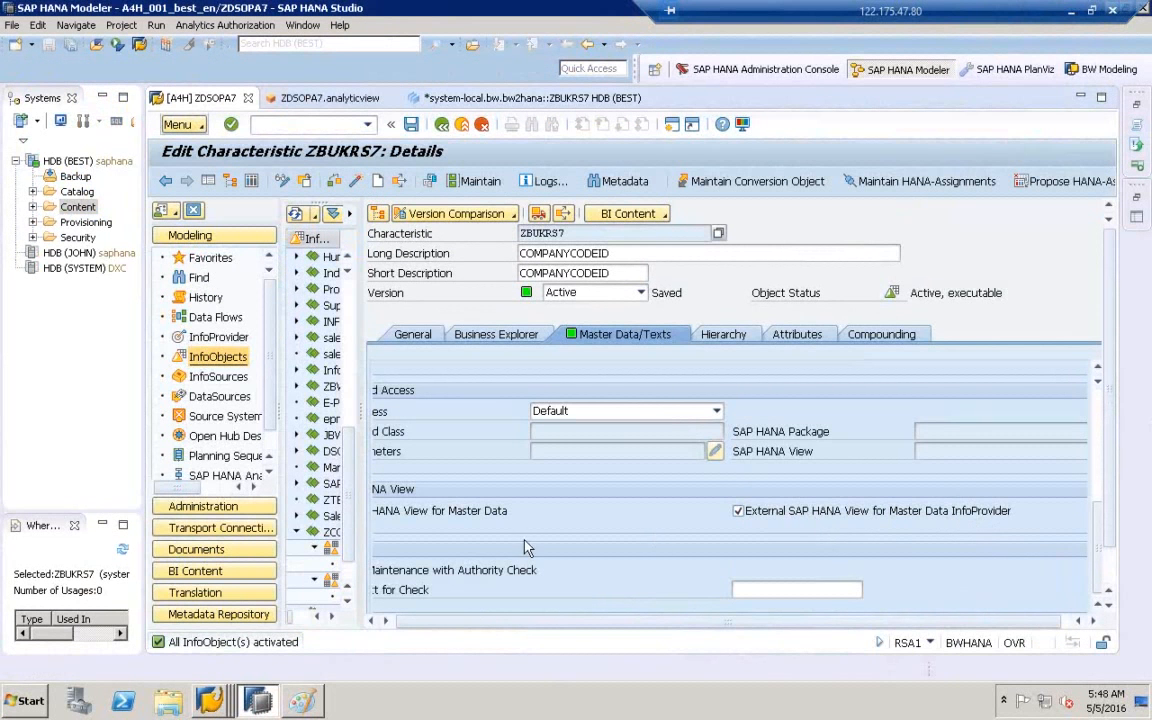
click(906, 515)
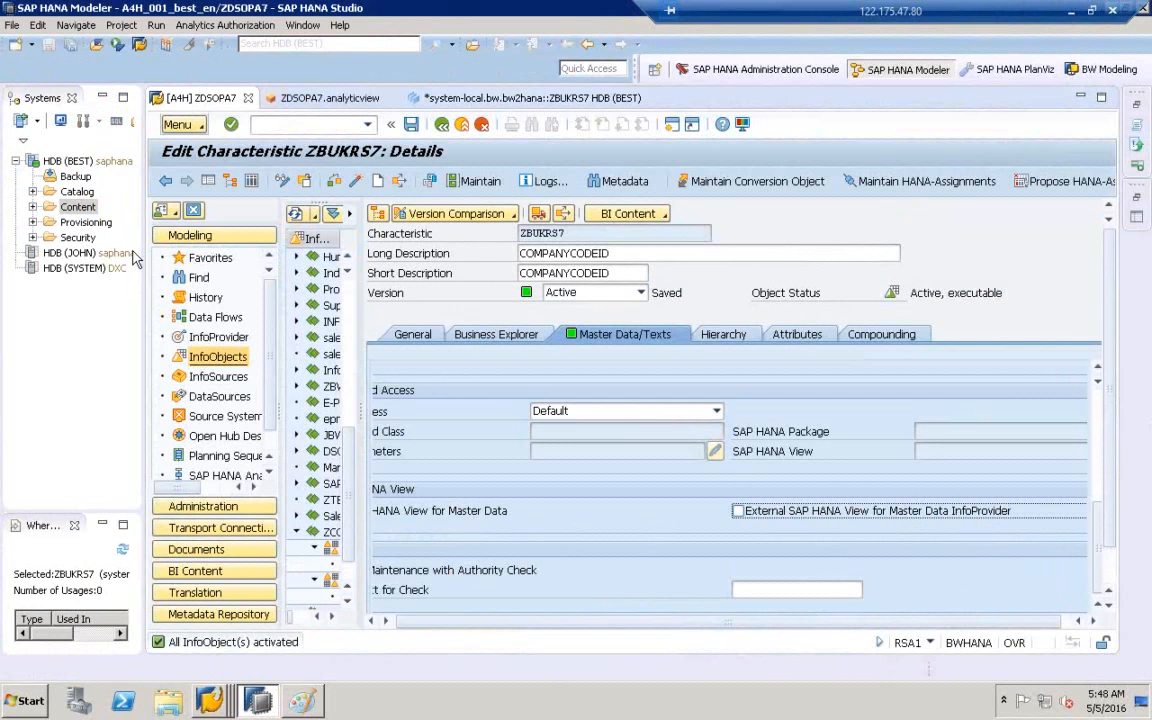
click(14, 26)
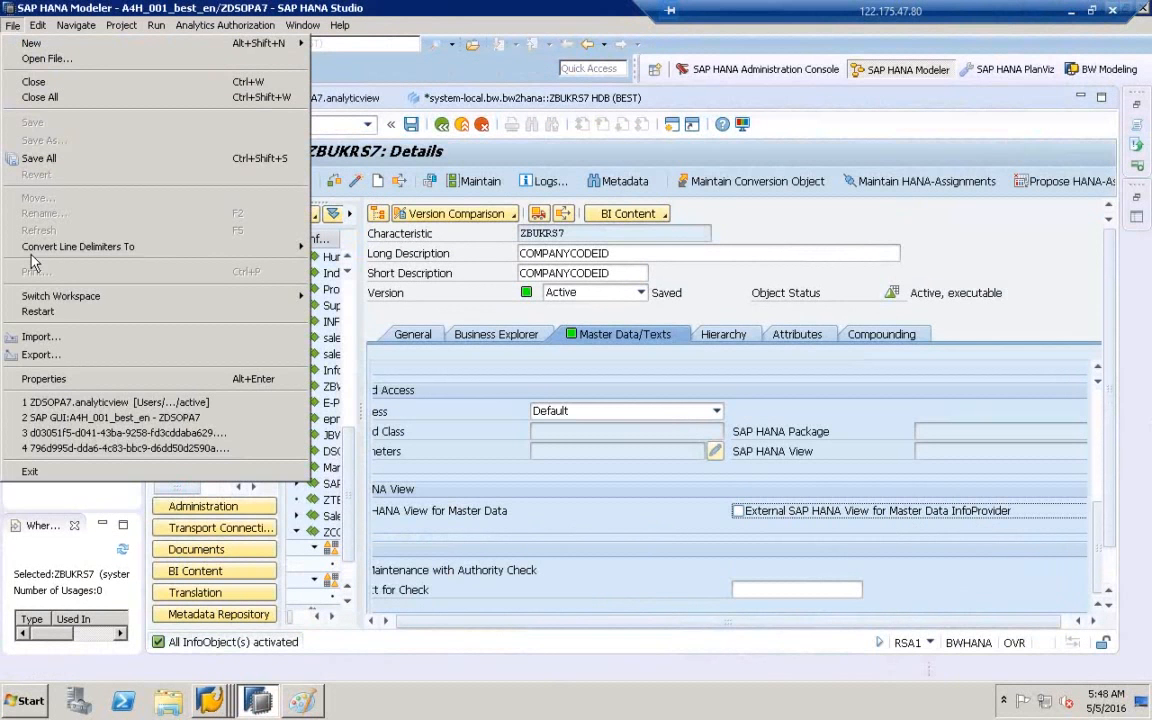
click(48, 336)
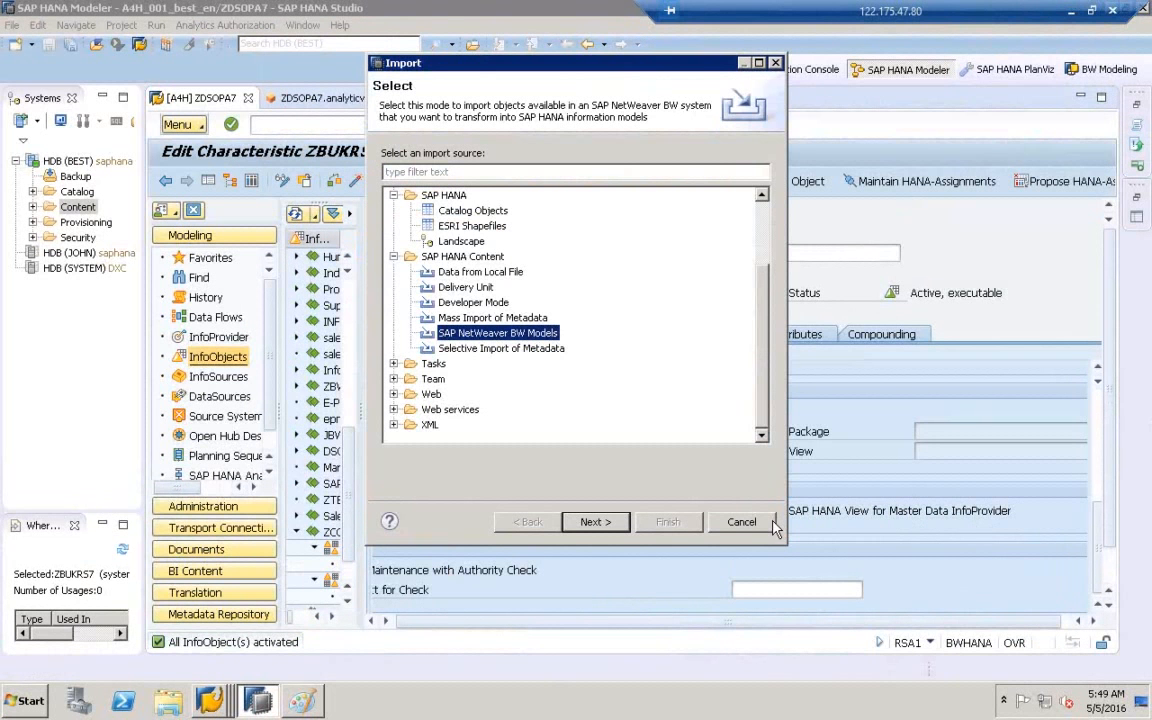
click(303, 701)
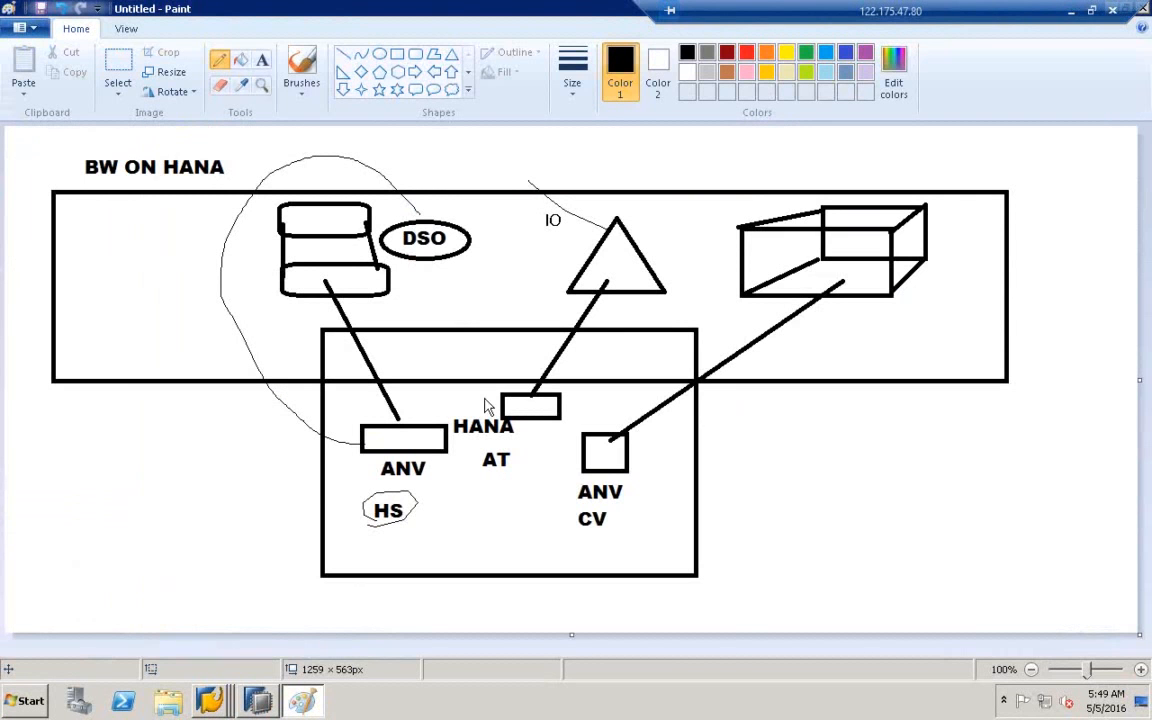
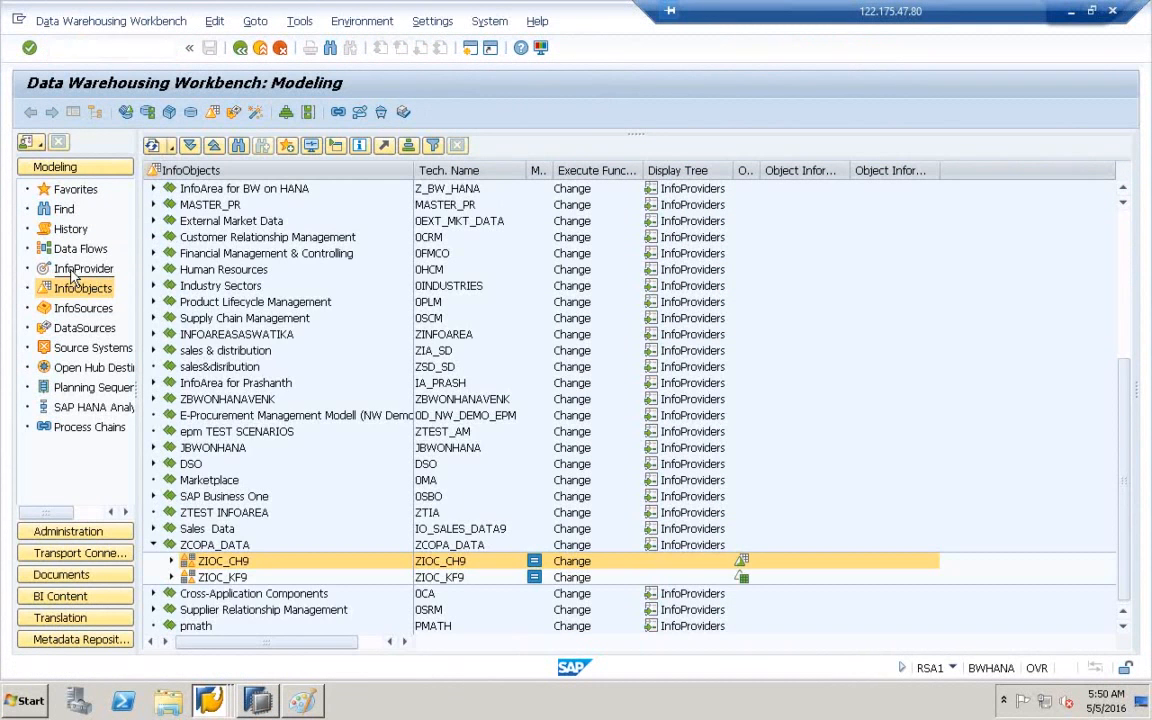
- Switch the Modeling tree to InfoProviders and expand ZCOPA_DATA to show COMPANYCODEID and ZDSOCOPA7
click(76, 270)
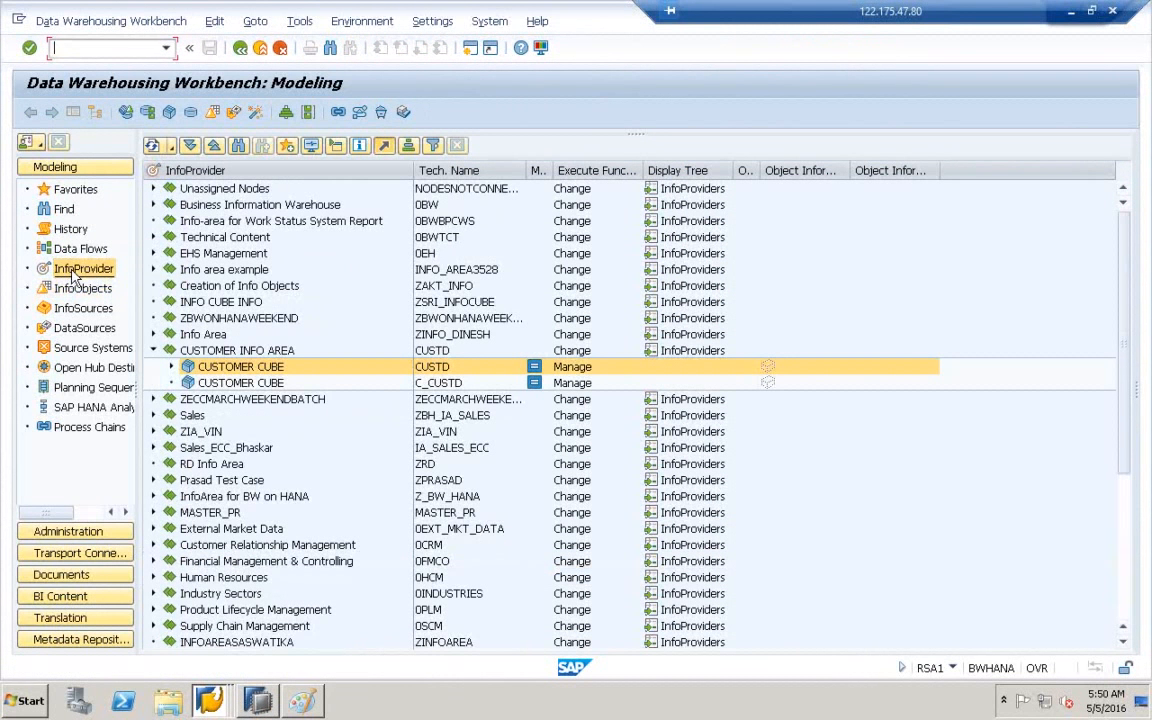
drag(1128, 461, 1124, 640)
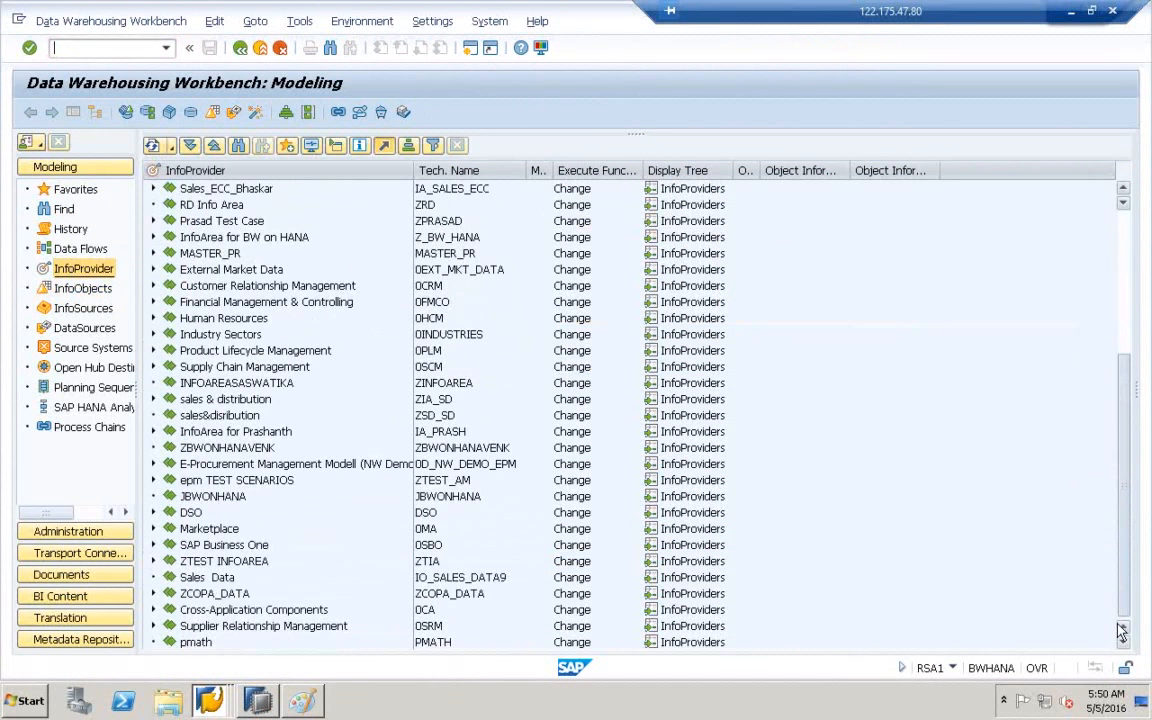
click(176, 596)
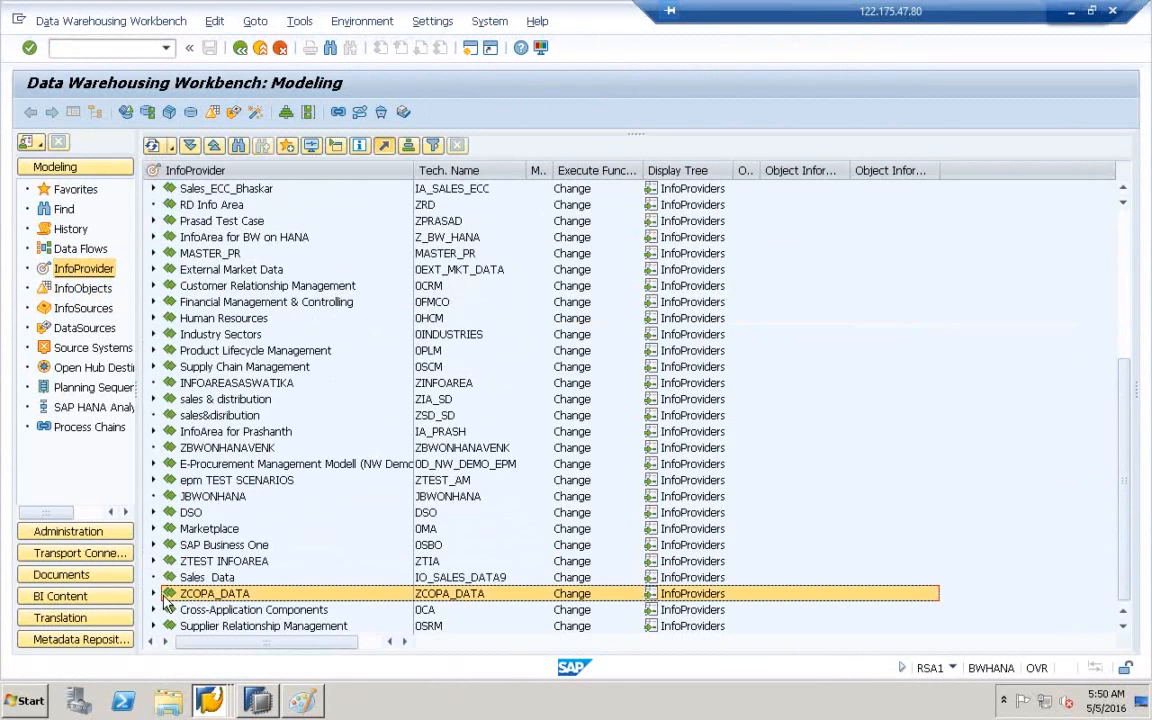
click(154, 594)
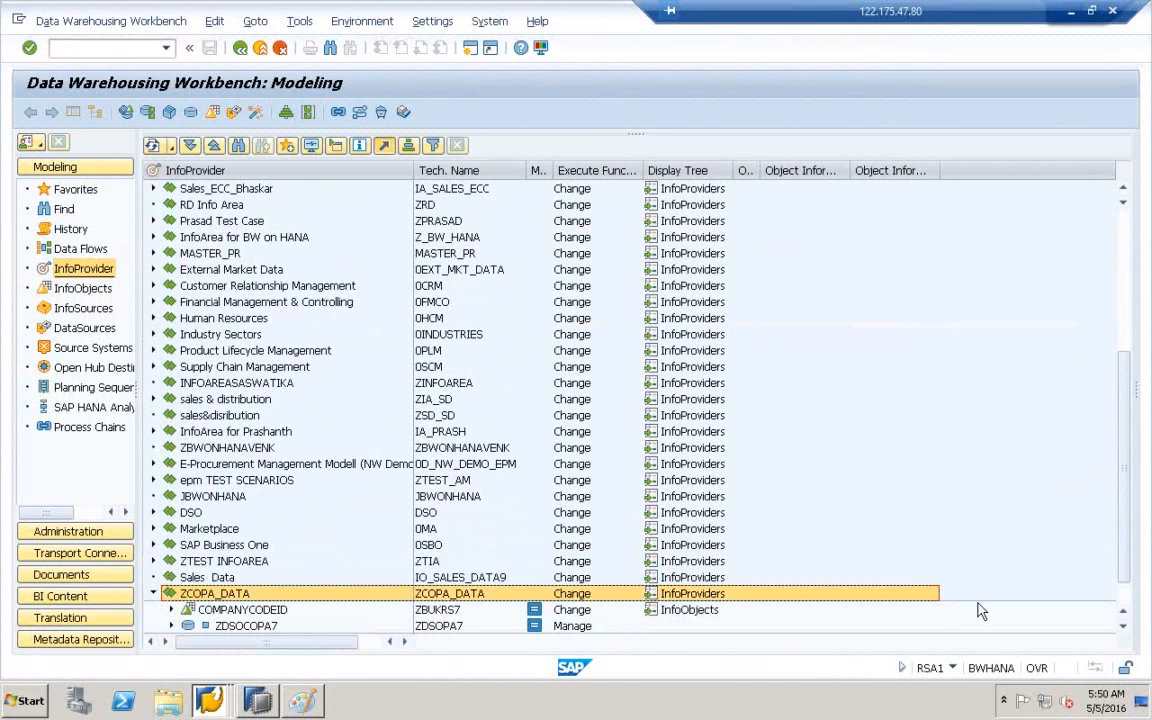
click(1123, 627)
click(1123, 628)
click(1123, 628)
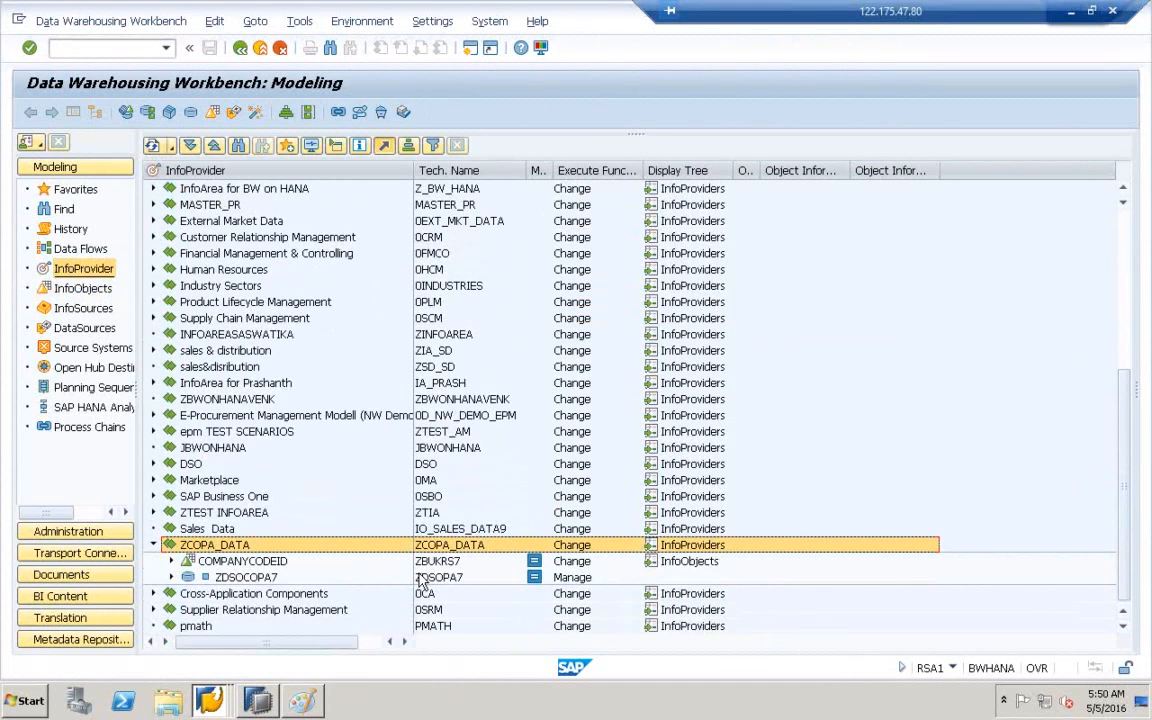
click(446, 580)
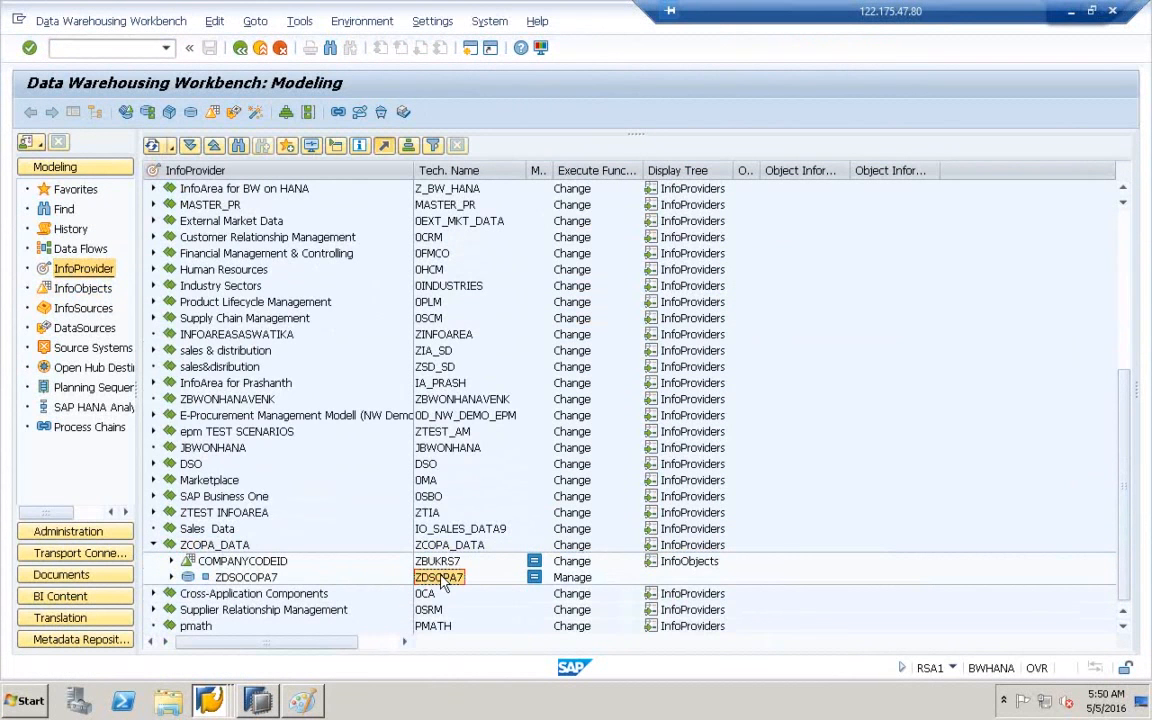
click(205, 545)
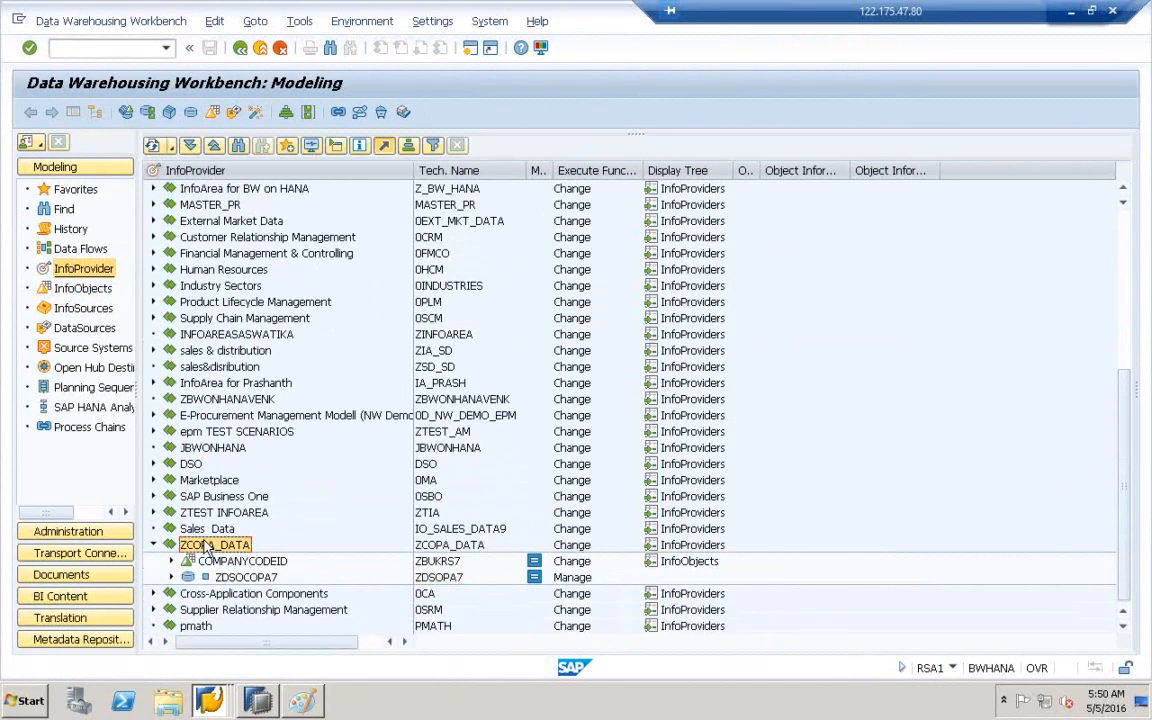
right_click(205, 545)
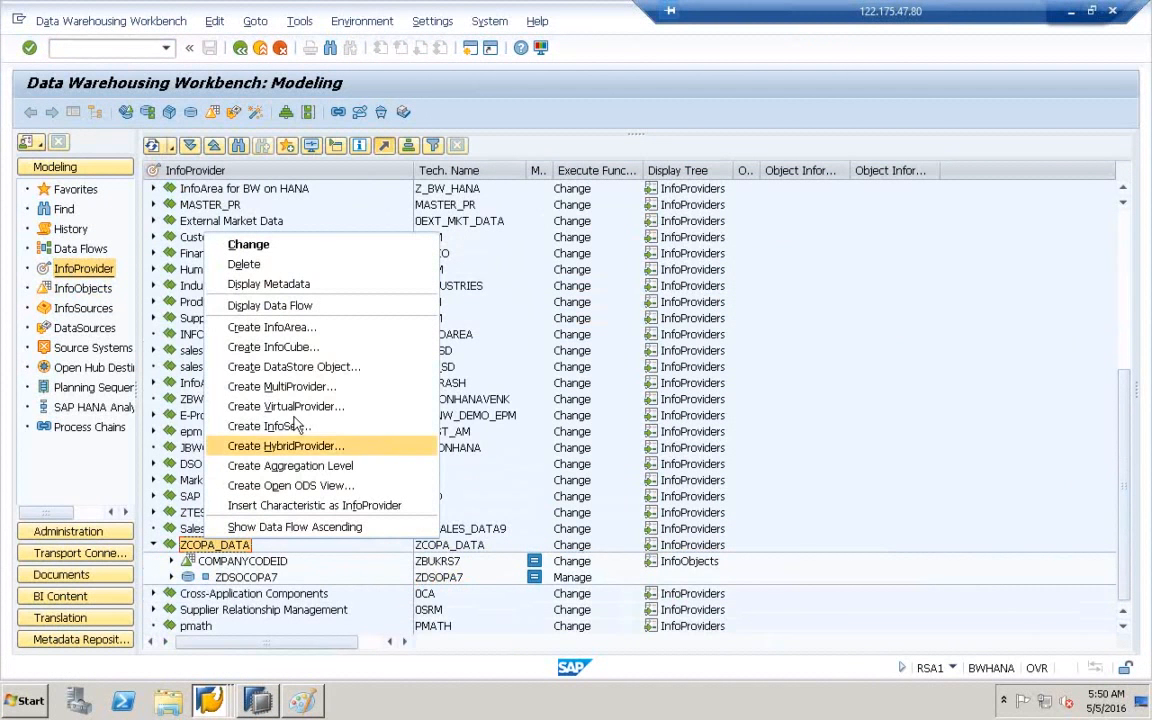
click(290, 367)
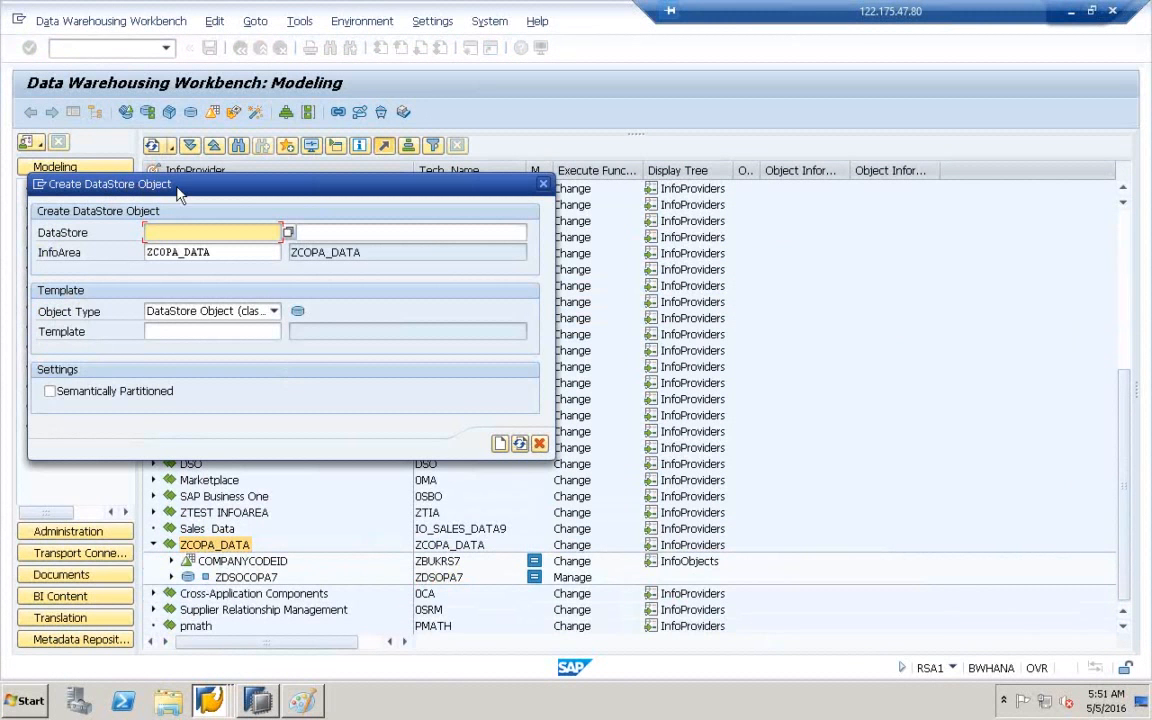
click(544, 185)
click(440, 578)
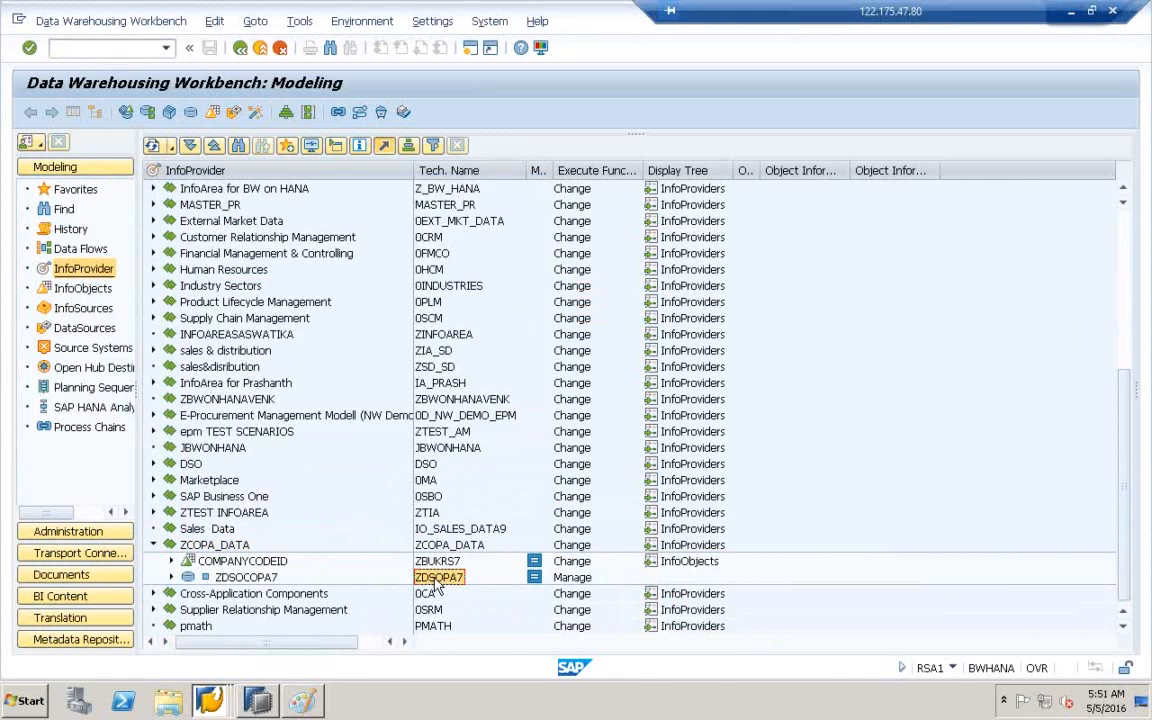
click(213, 547)
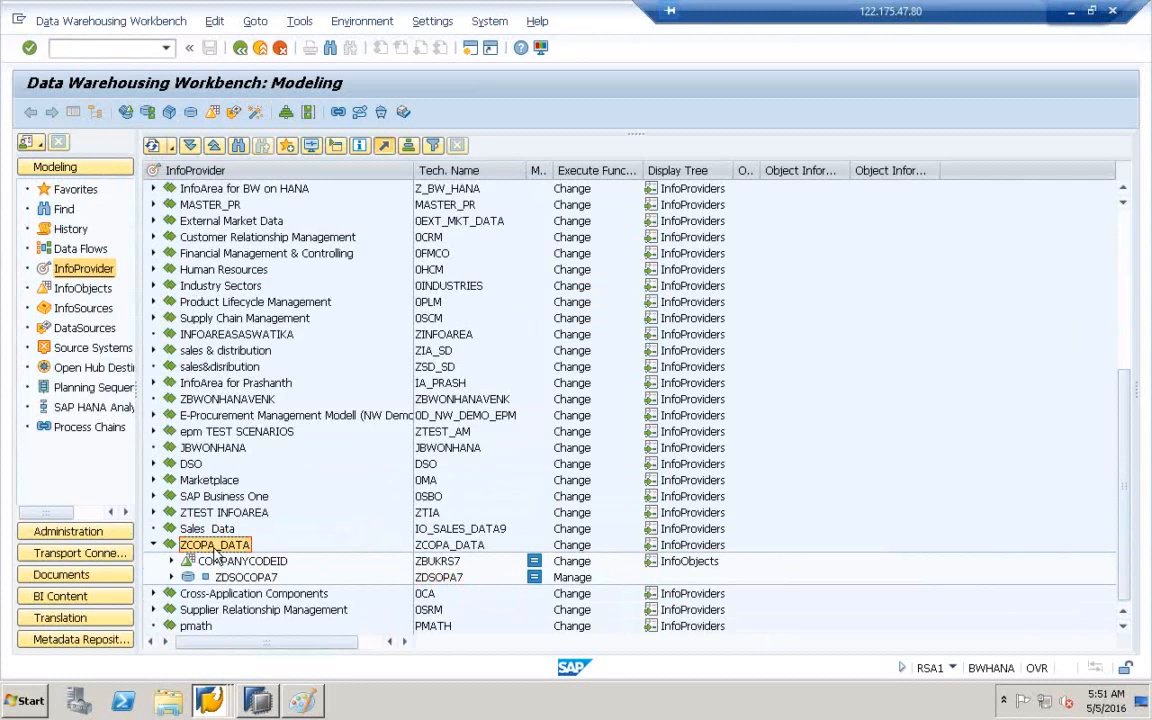
- Start a new InfoCube in ZCOPA_DATA with name and description ZICPA7
right_click(215, 550)
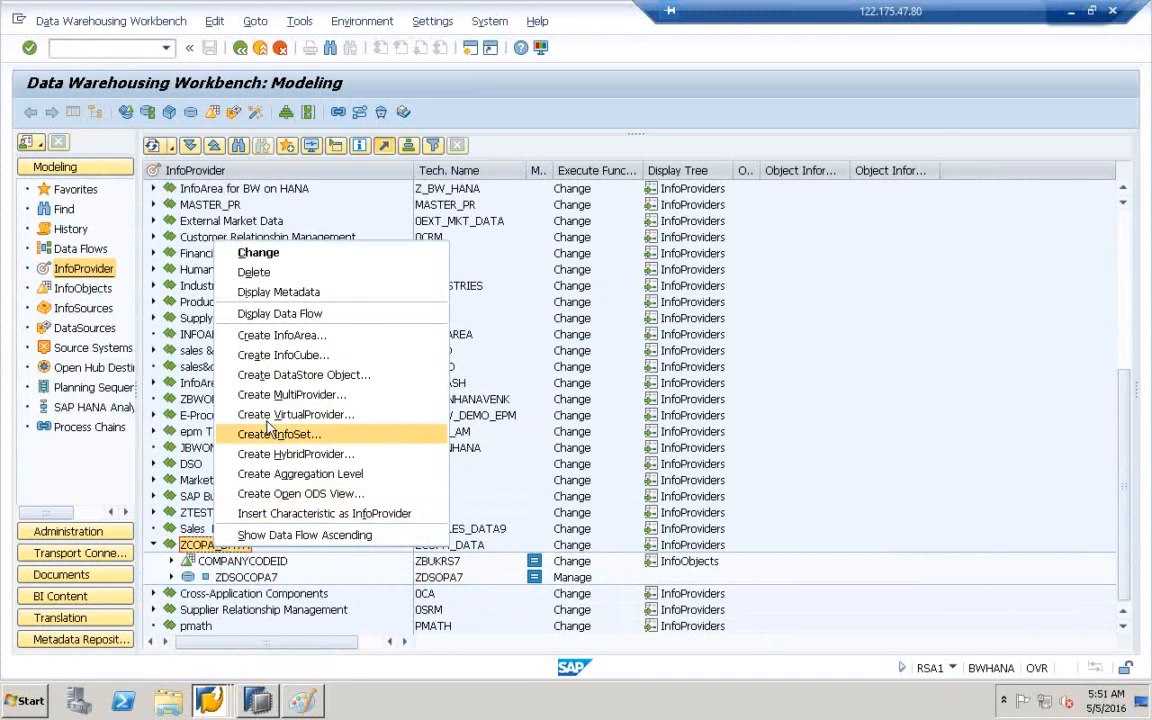
click(281, 361)
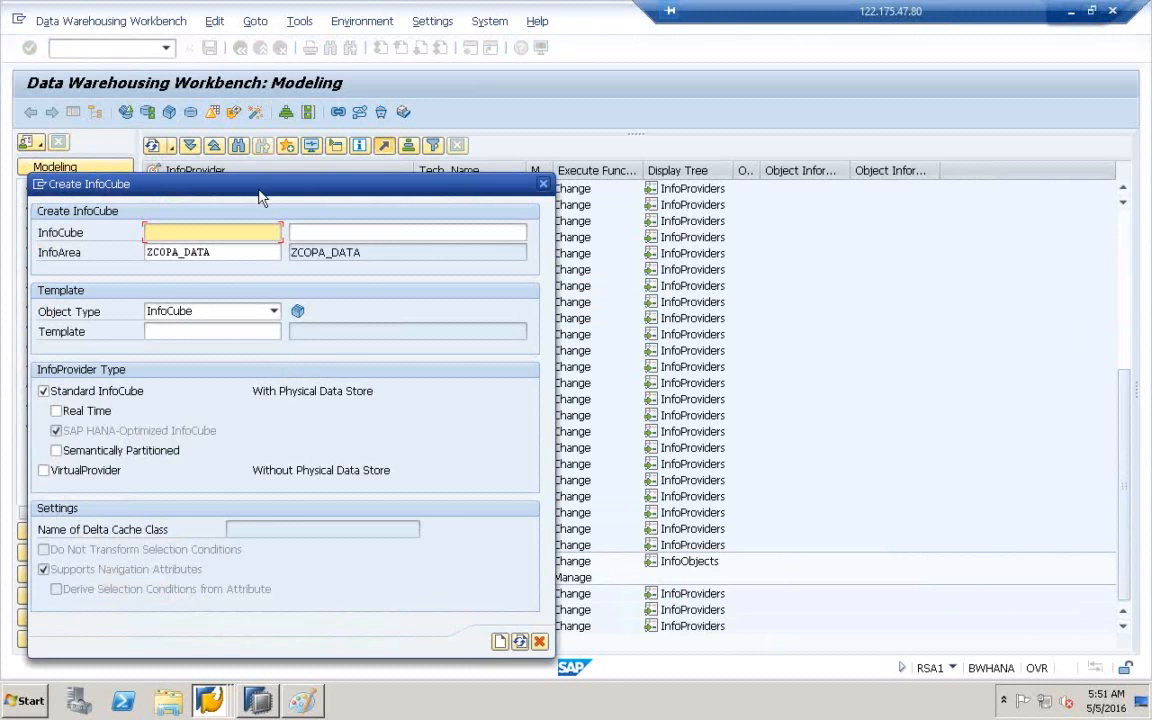
drag(275, 198, 470, 196)
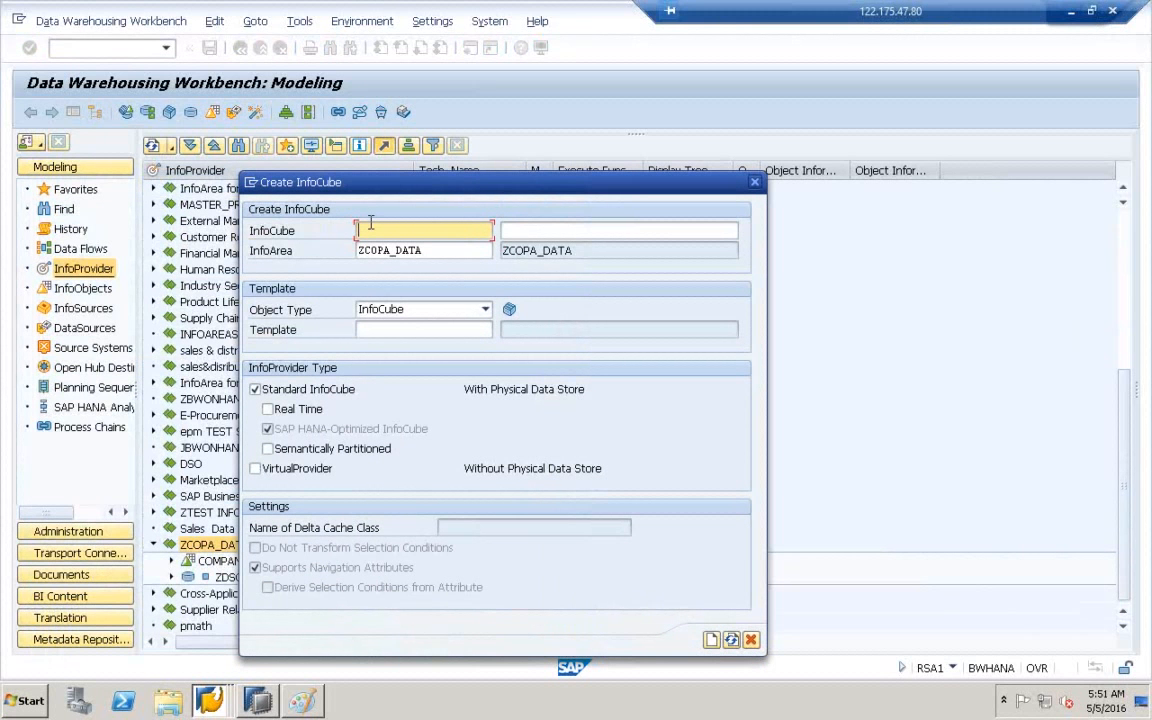
text(ZDSOPA7)
click(521, 234)
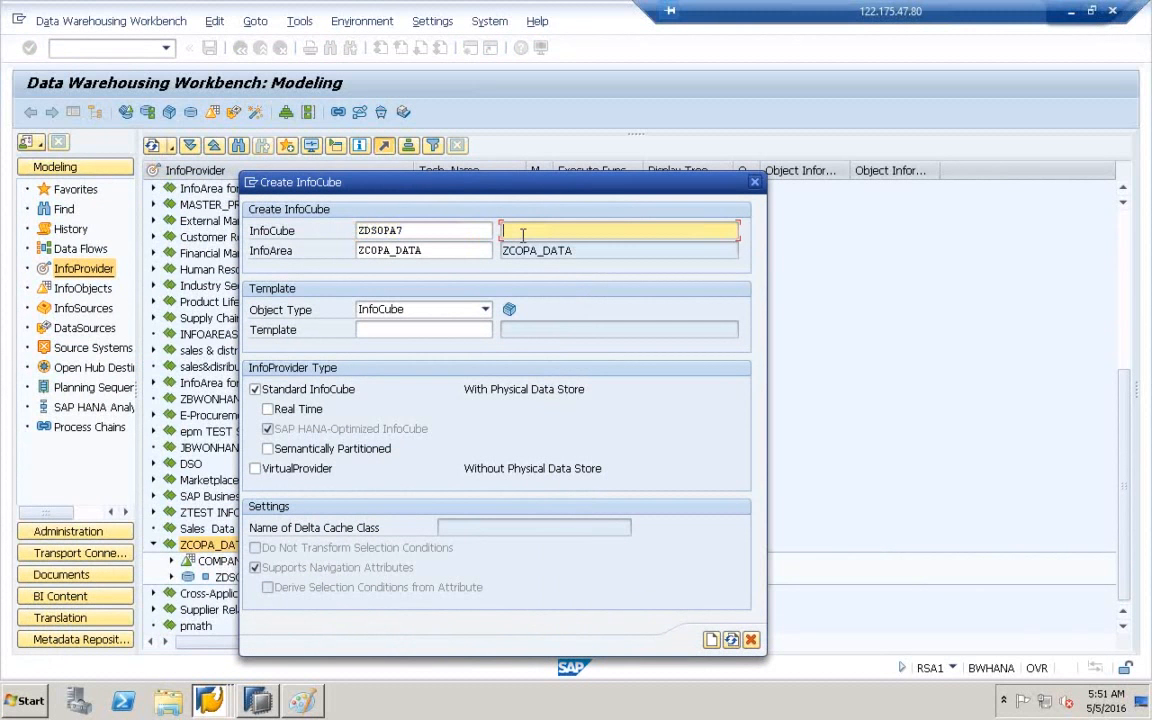
text(ZDSOPA7)
key(BackSpace)
key(BackSpace)
key(BackSpace)
text(IC)
click(409, 226)
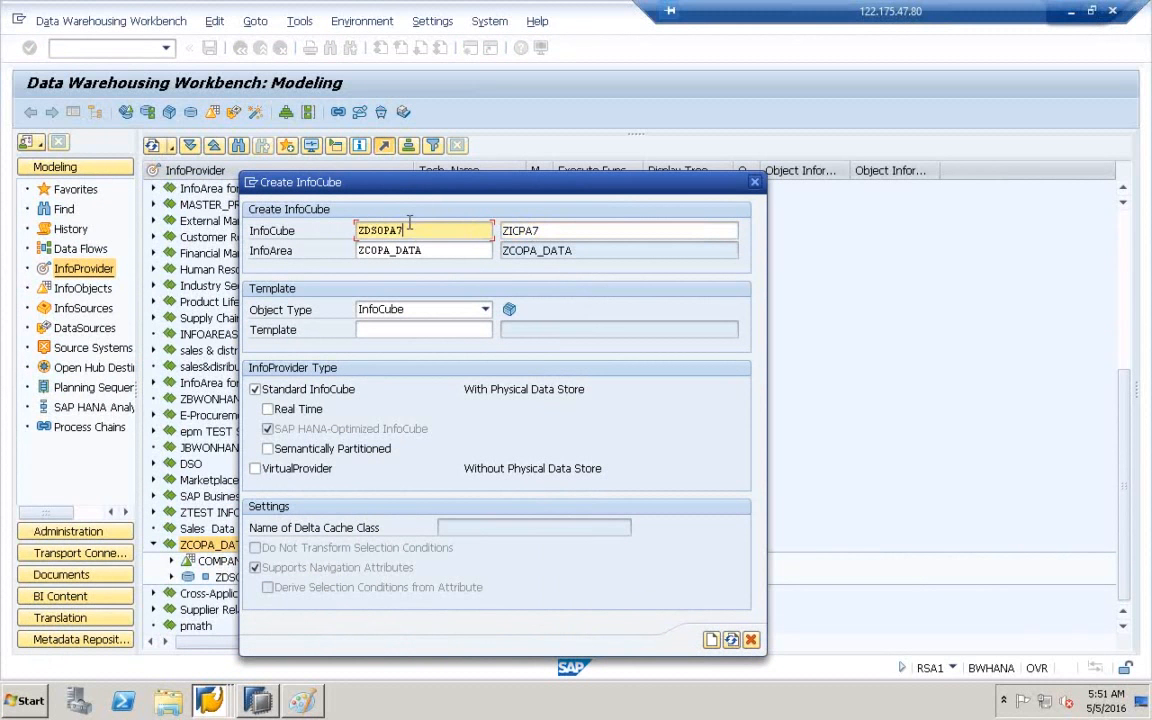
key(BackSpace)
key(BackSpace)
key(BackSpace)
key(BackSpace)
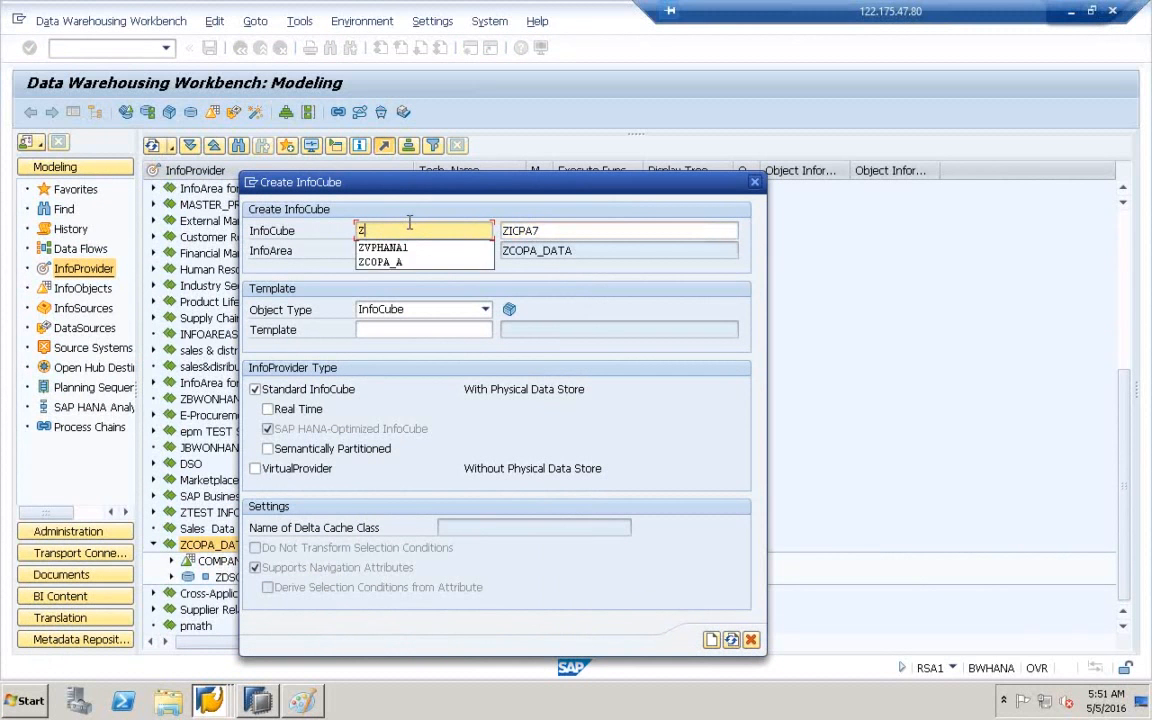
text(ICPA7)
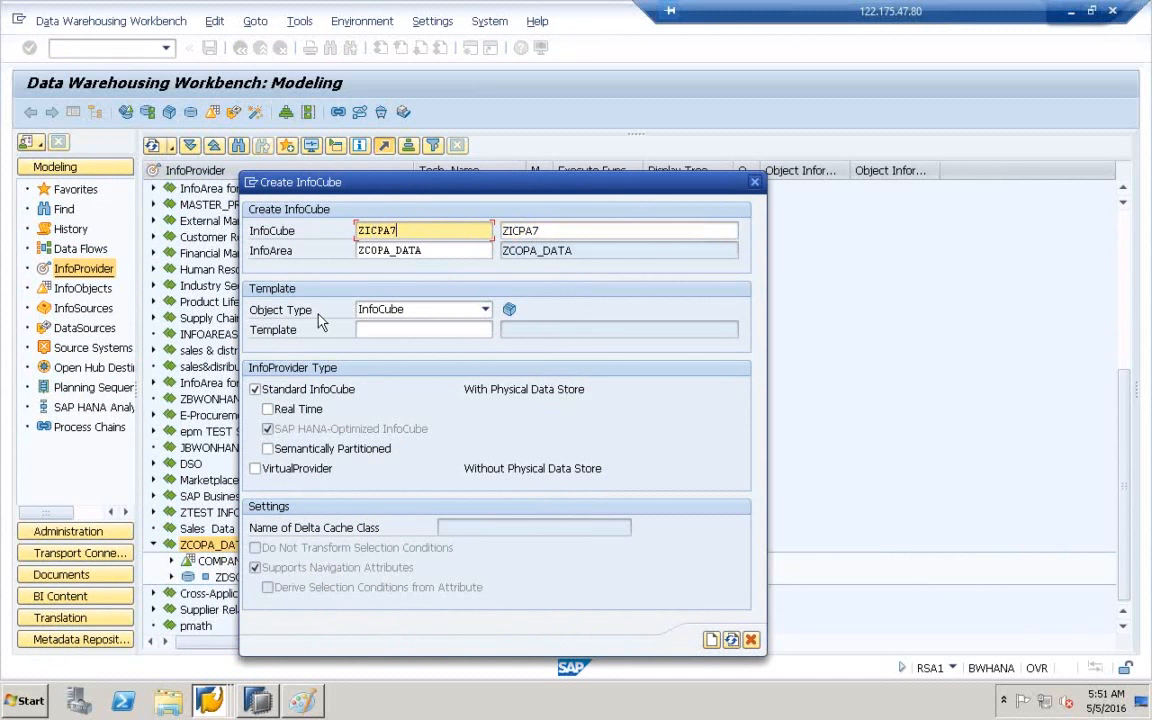
- Use classic DataStore object ZDSOPA7 as the template and create InfoCube ZICPA7
click(486, 310)
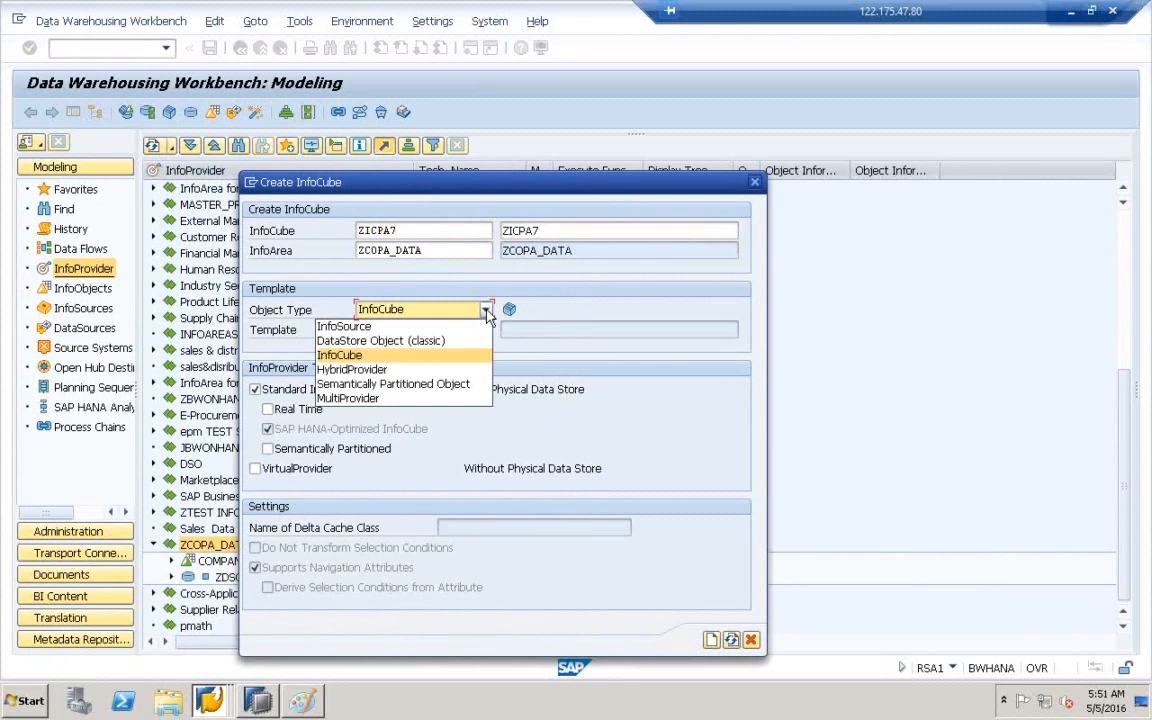
click(385, 341)
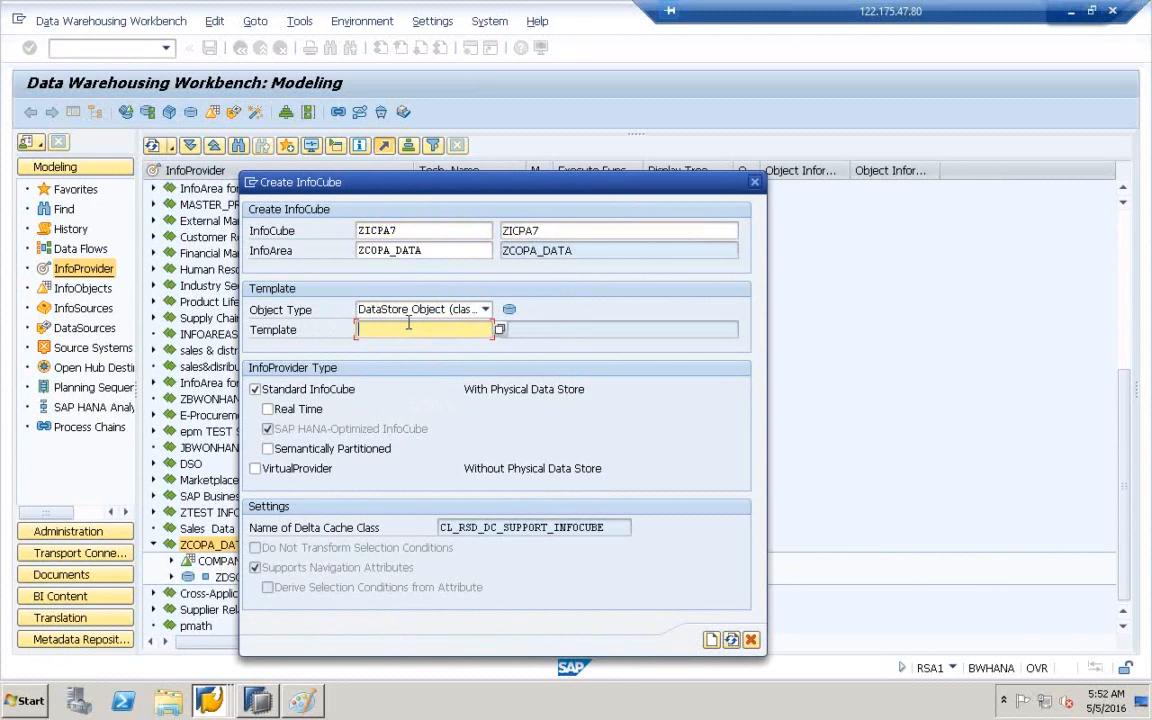
text(ZDSOPA7)
drag(405, 331, 340, 334)
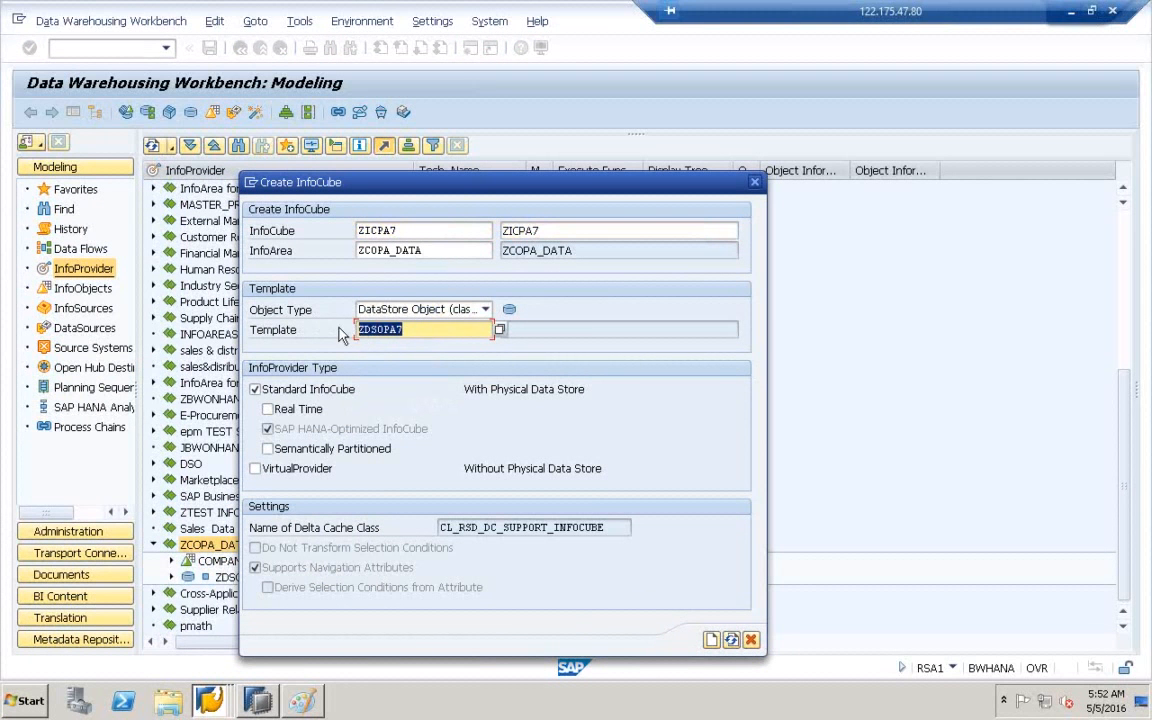
click(438, 231)
click(556, 229)
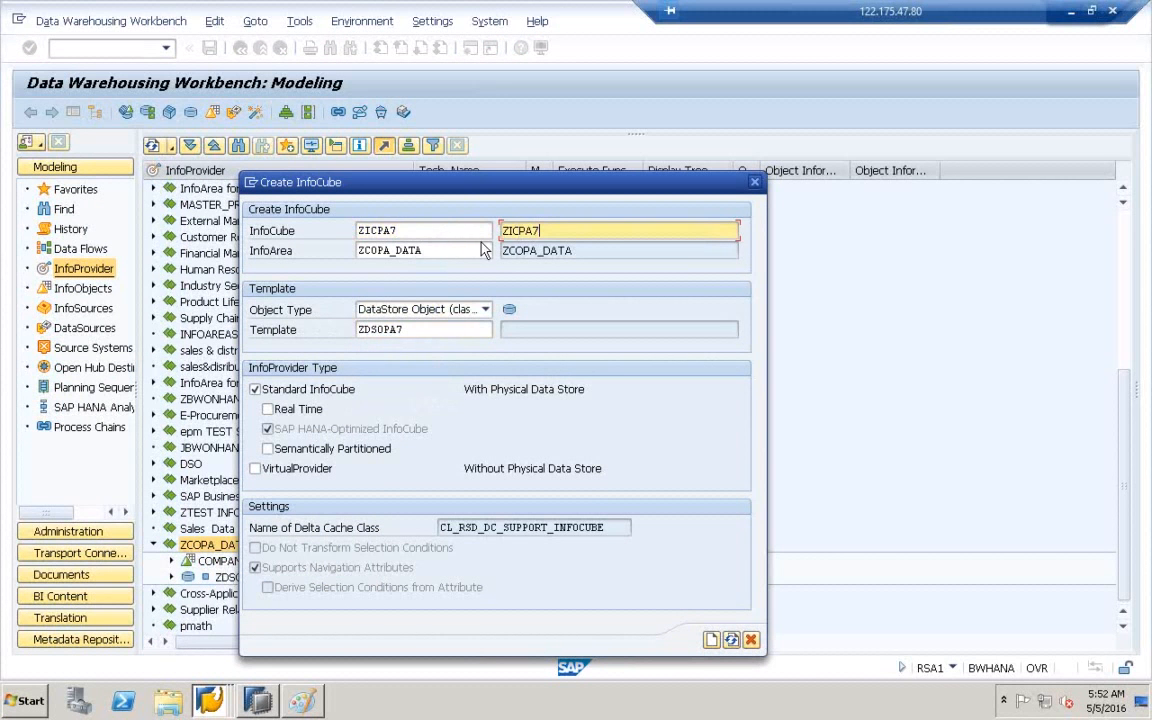
click(714, 639)
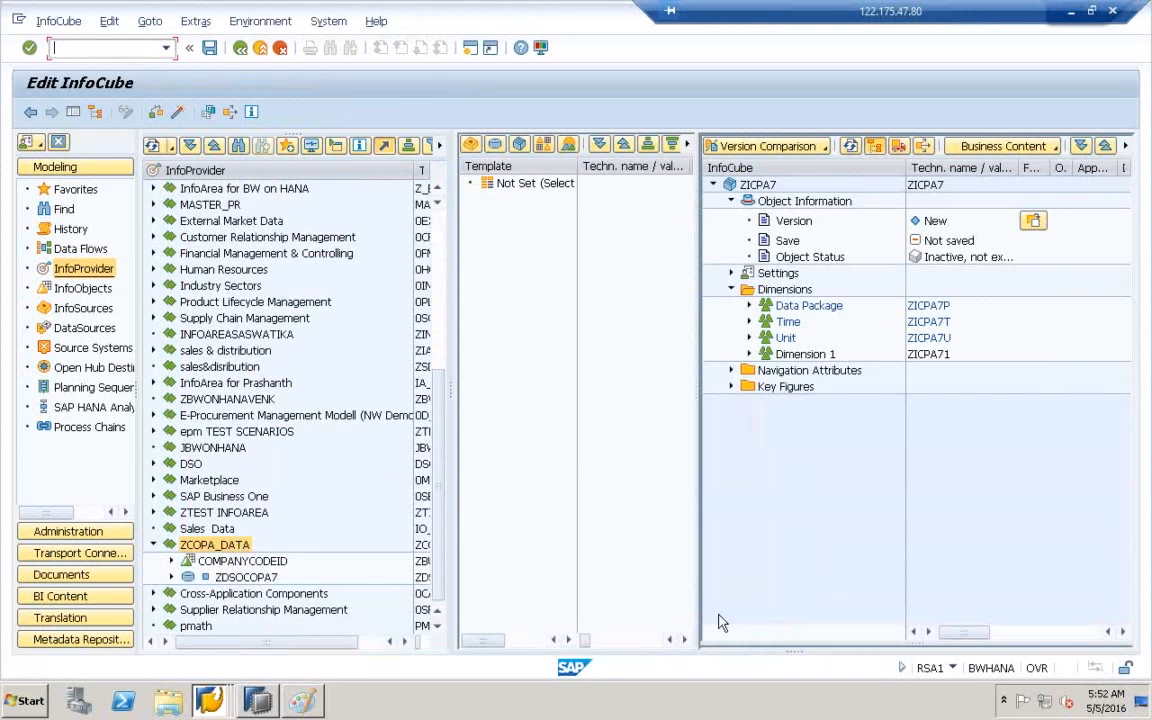
- Review Dimension 1's COMPANYCODEID and the gross rev key figure, then activate ZICPA7
click(749, 355)
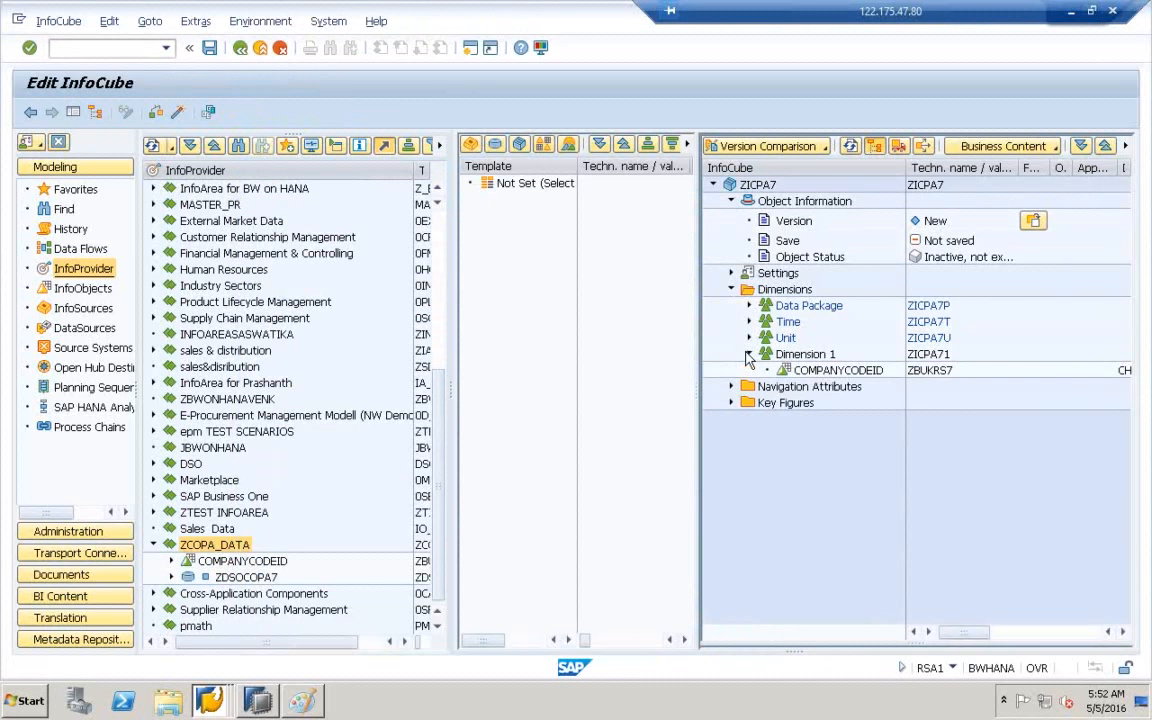
click(800, 370)
click(731, 403)
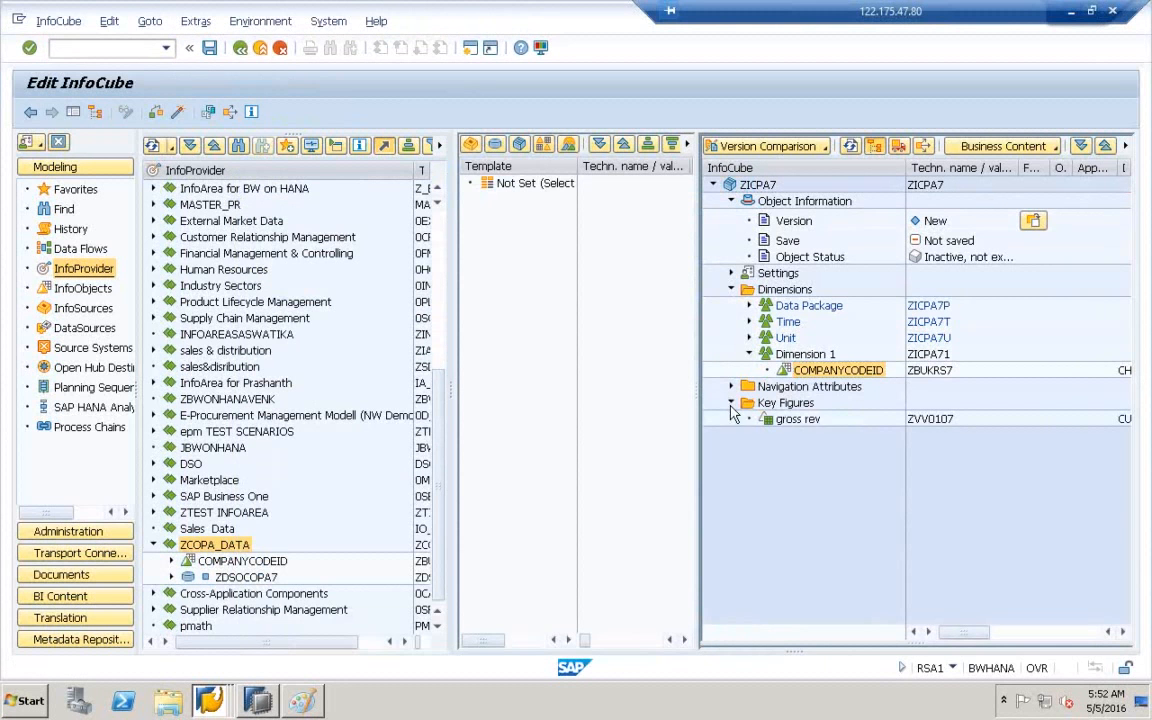
click(800, 419)
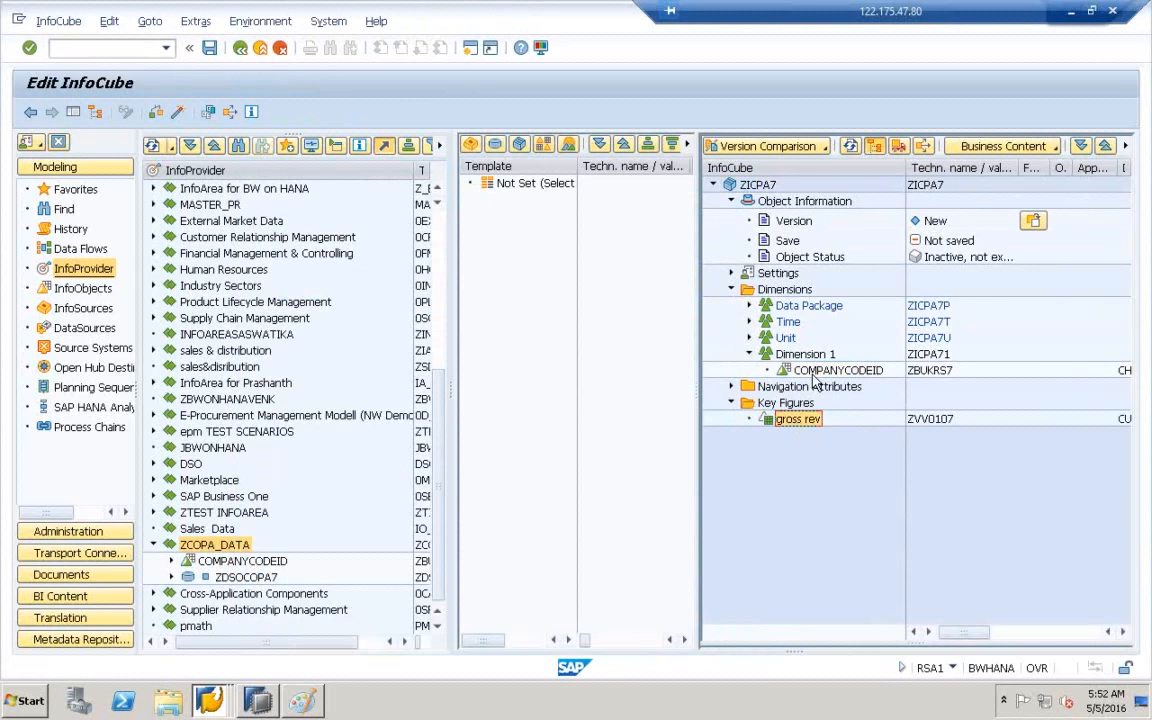
click(832, 370)
click(808, 358)
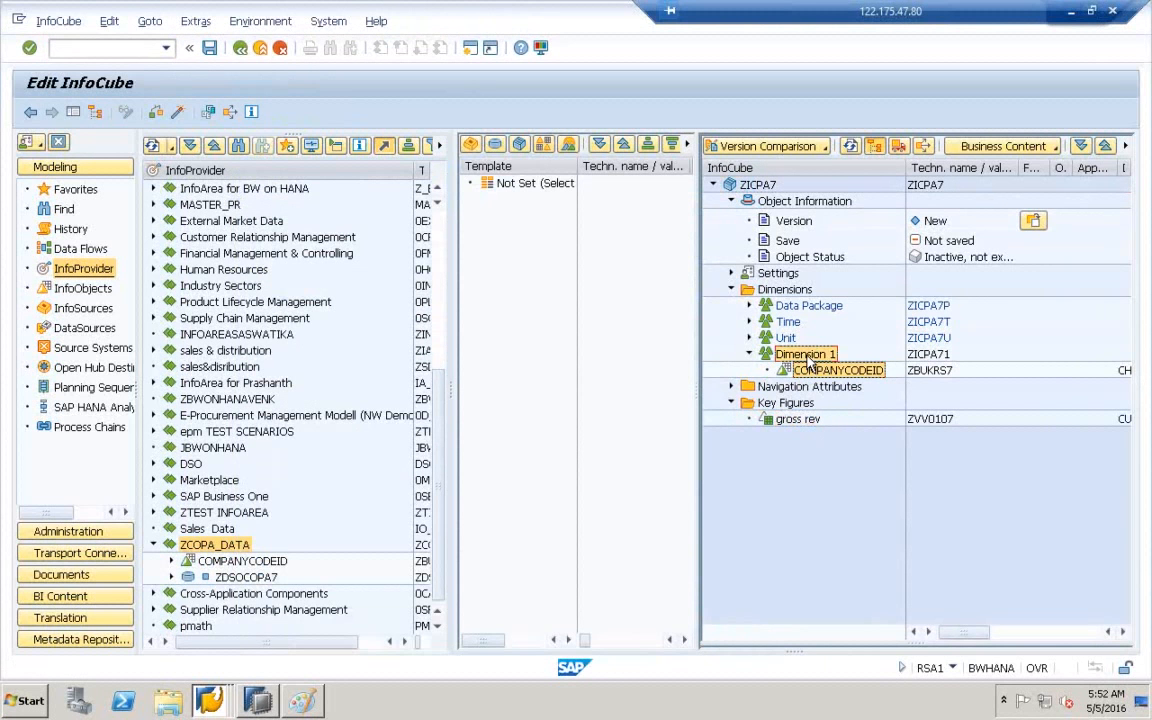
click(806, 419)
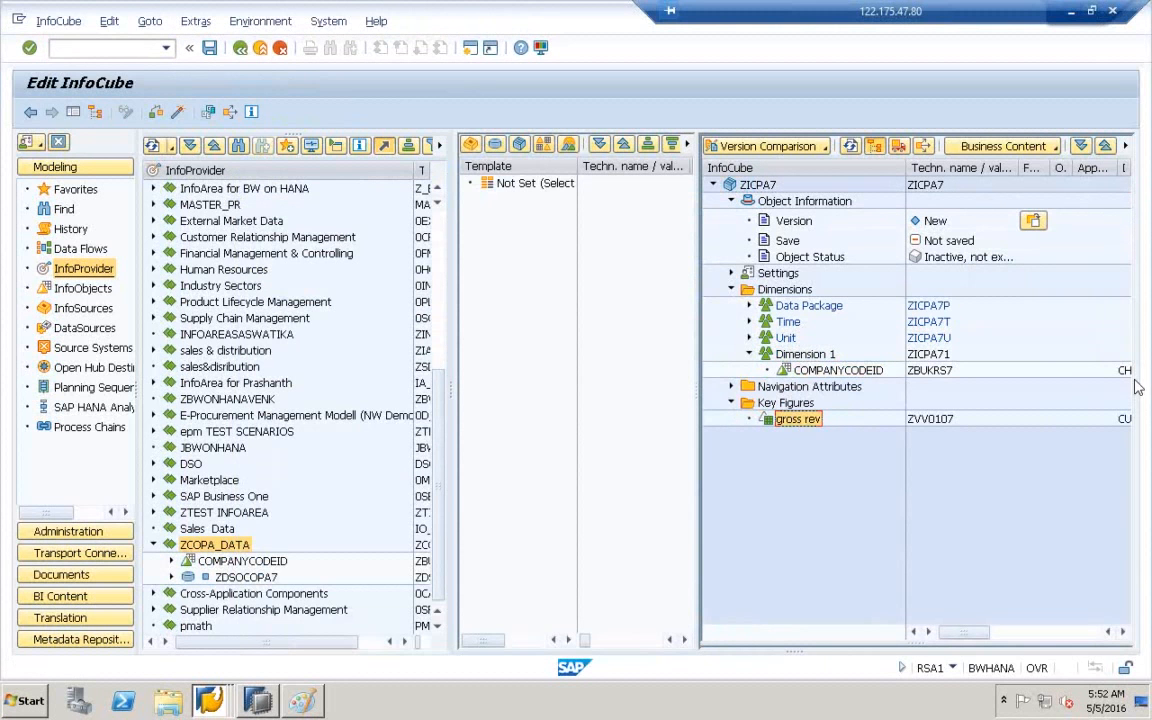
click(824, 370)
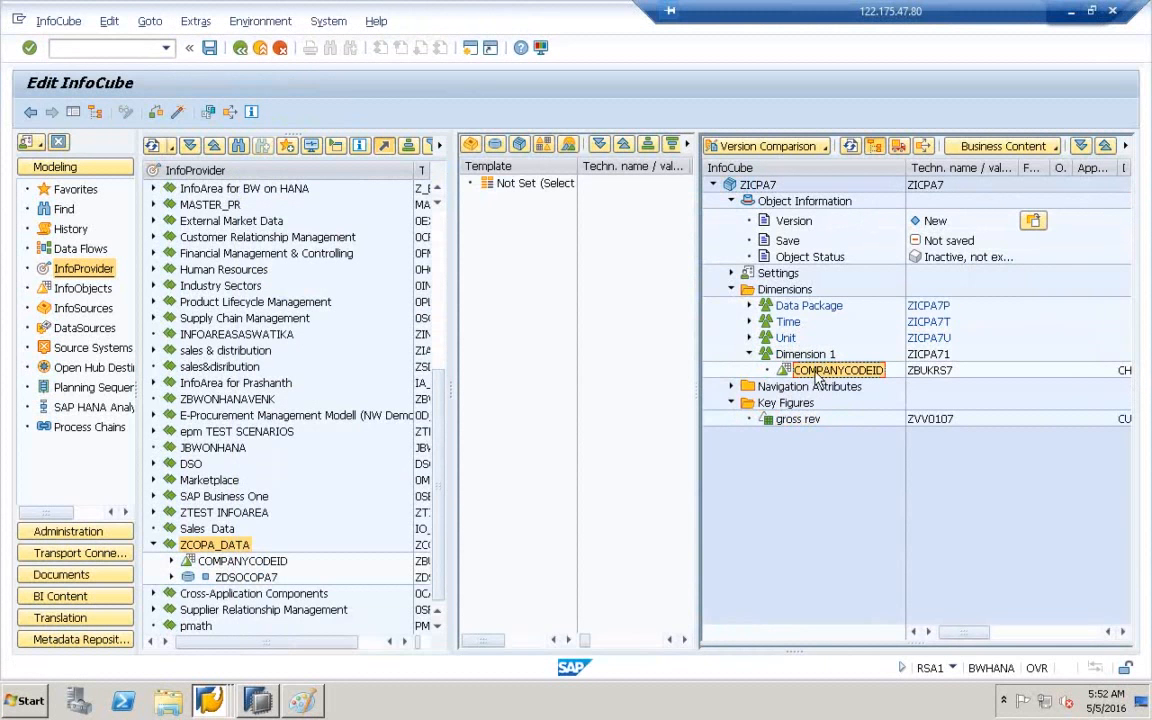
click(814, 354)
click(800, 420)
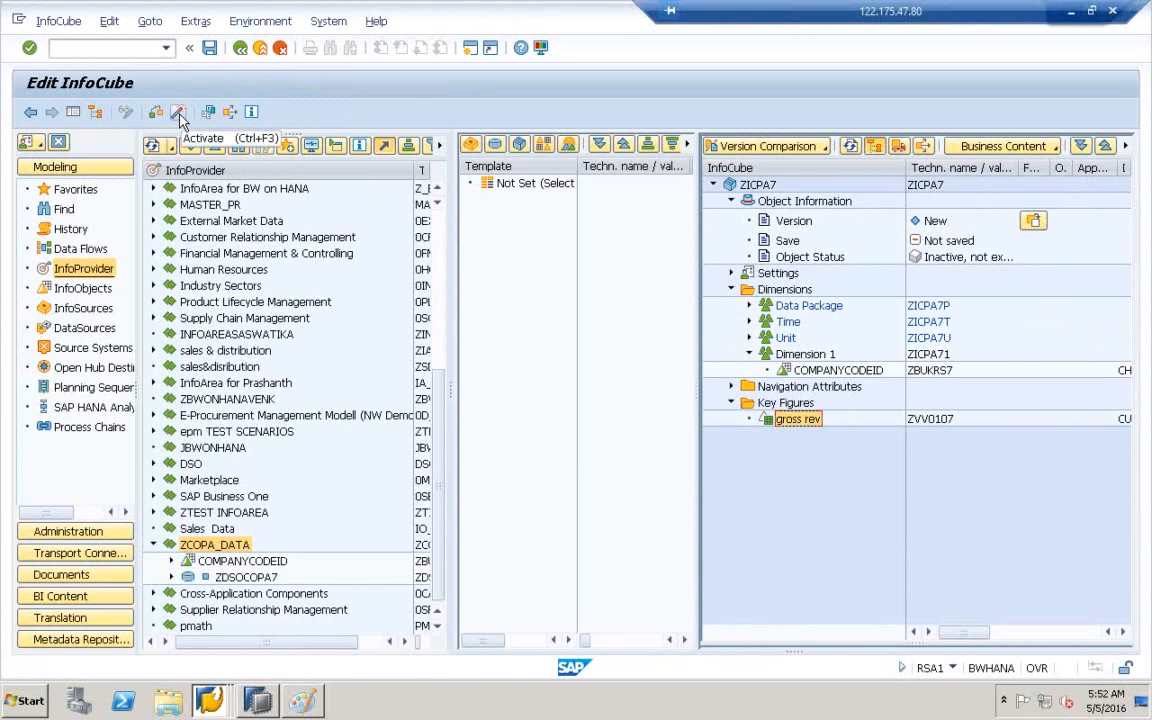
click(179, 117)
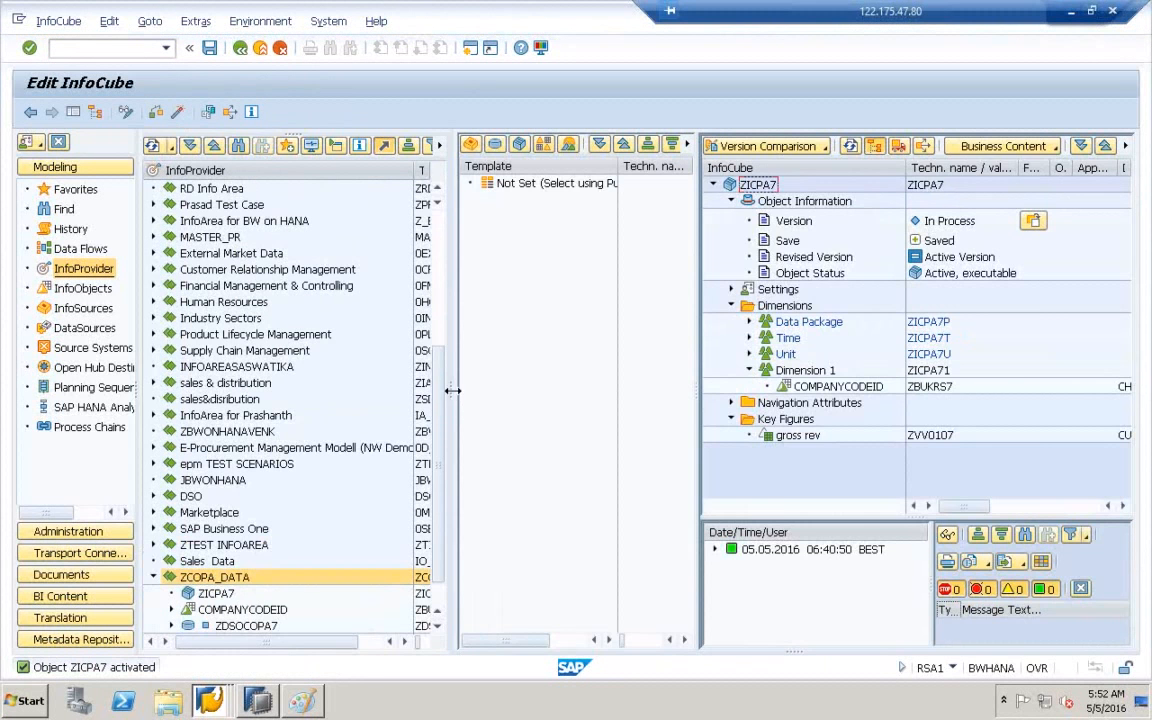
- Open DataStore object ZDSOCOPA7 from the InfoProvider tree for display
drag(610, 382, 617, 381)
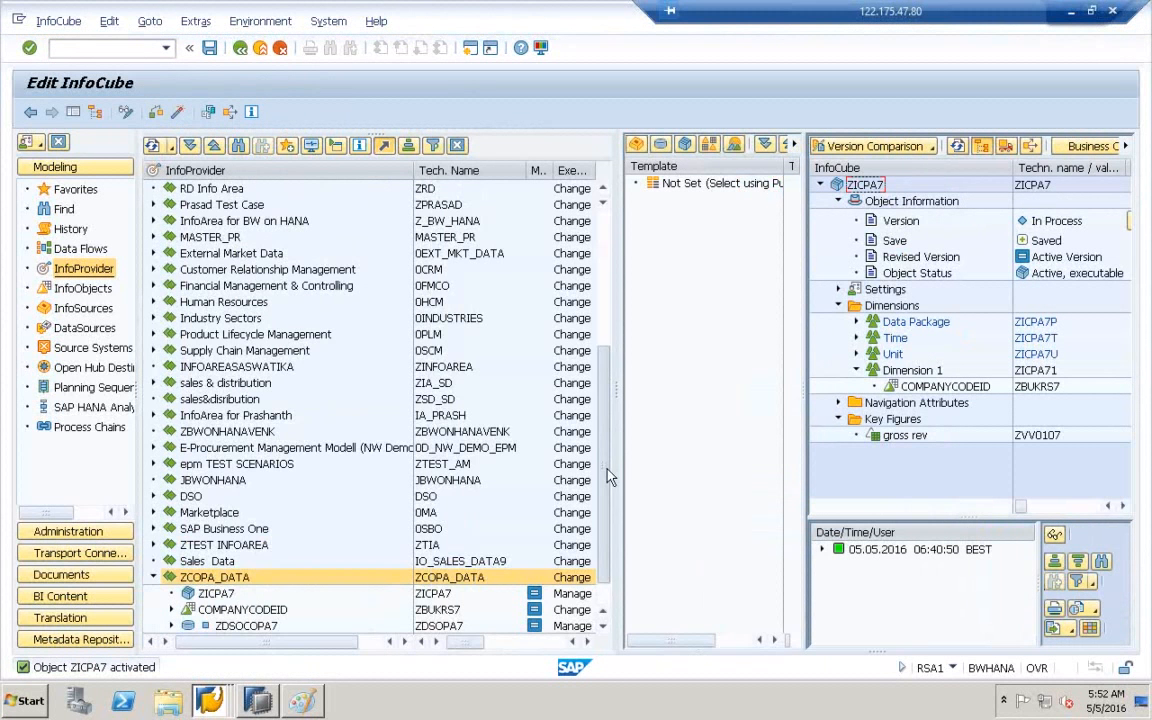
scroll(606, 590, down, 1)
click(201, 547)
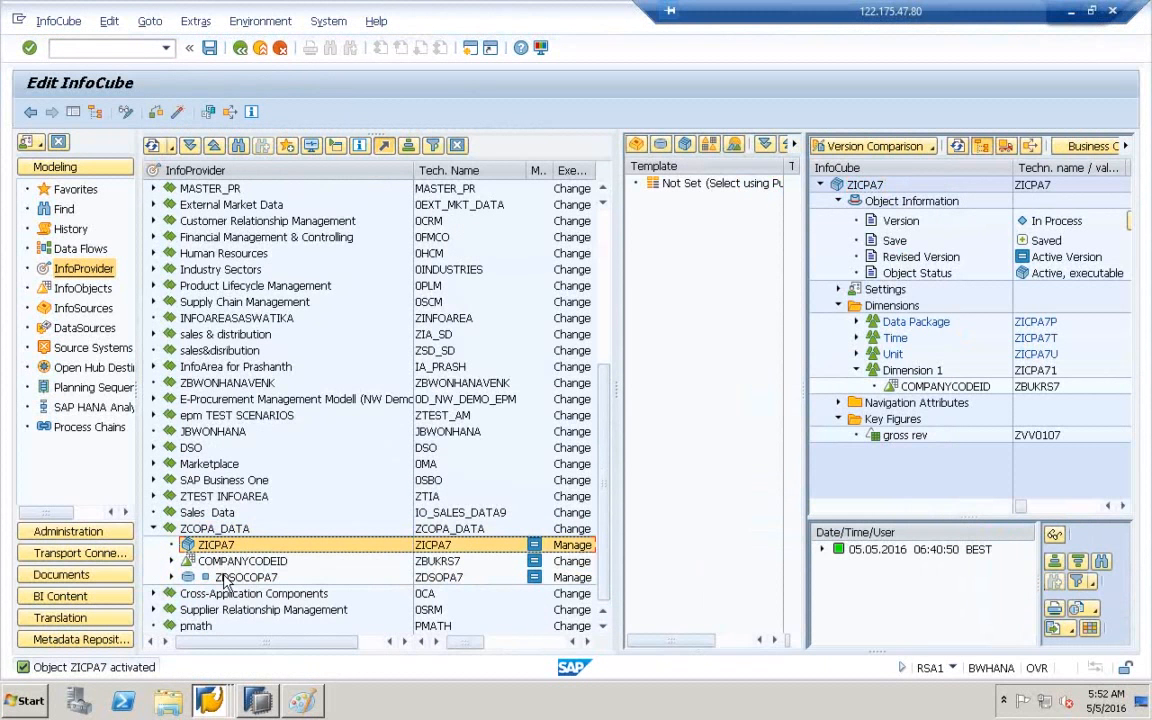
click(226, 579)
click(219, 549)
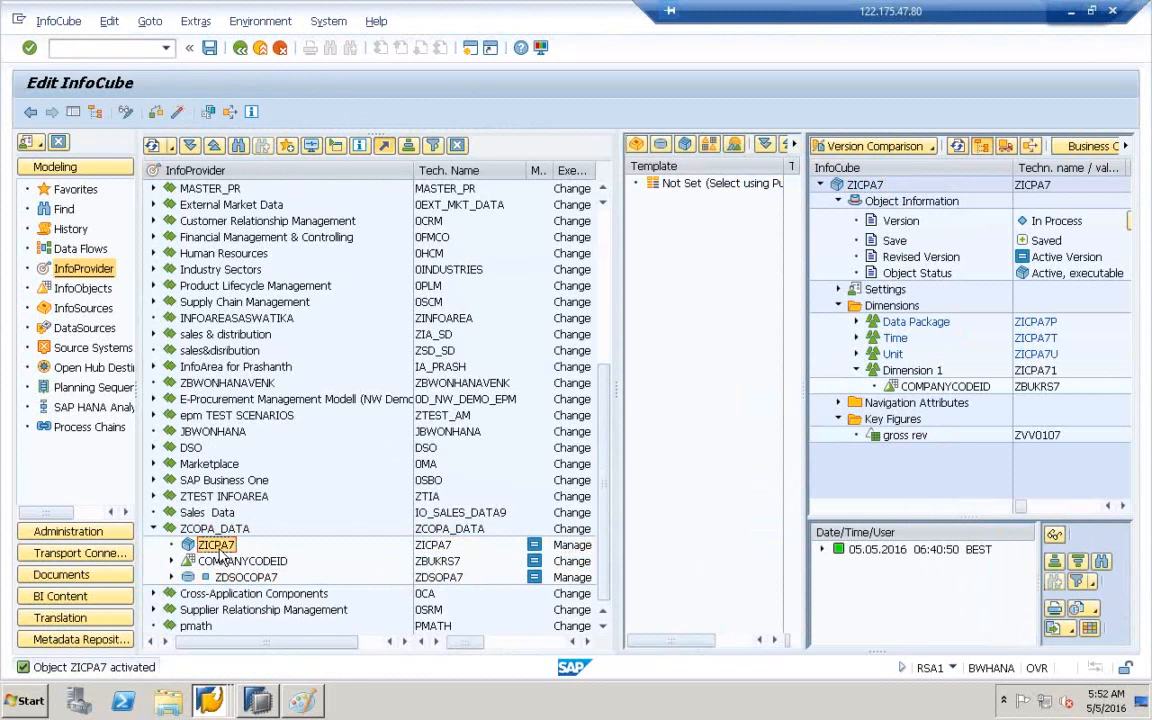
click(434, 580)
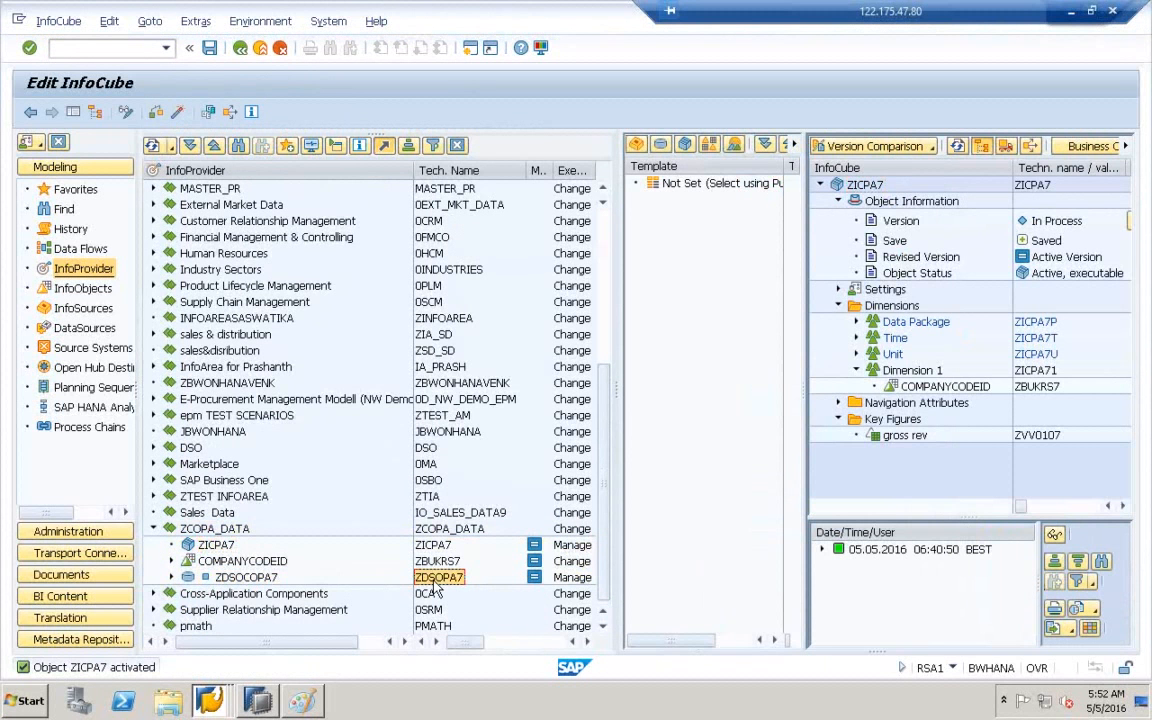
double_click(434, 582)
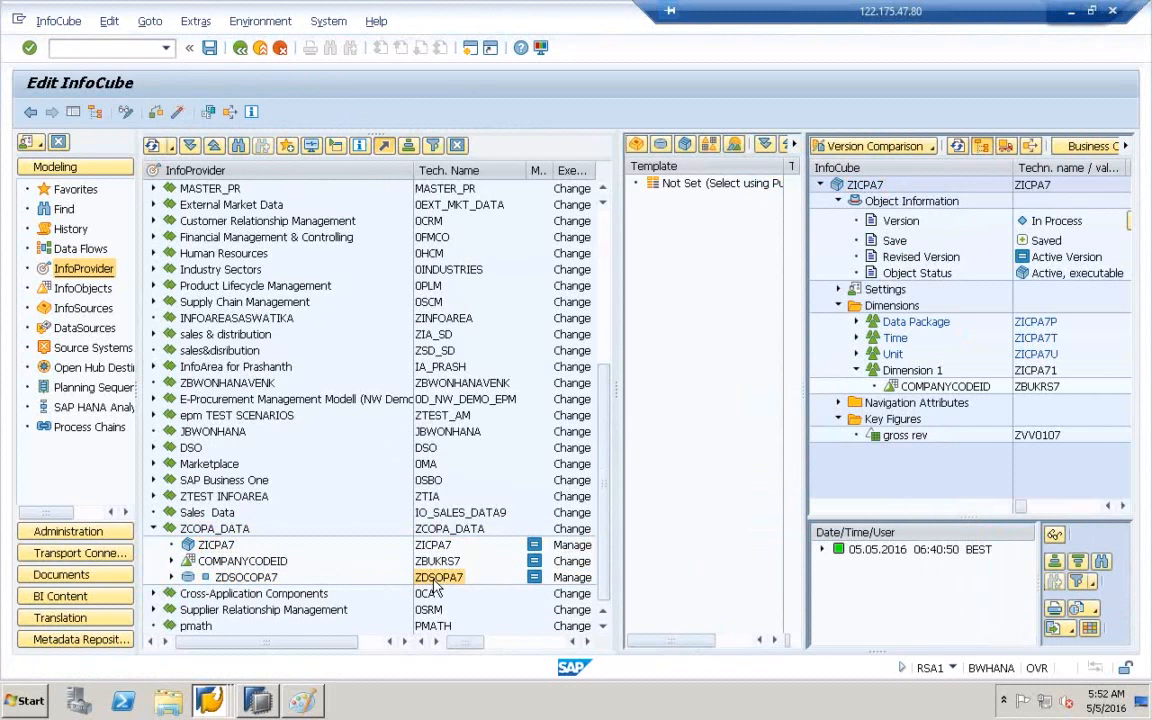
- Create a transformation into InfoCube ZICPA7 from classic DataStore object ZDSOPA7
click(197, 547)
right_click(197, 551)
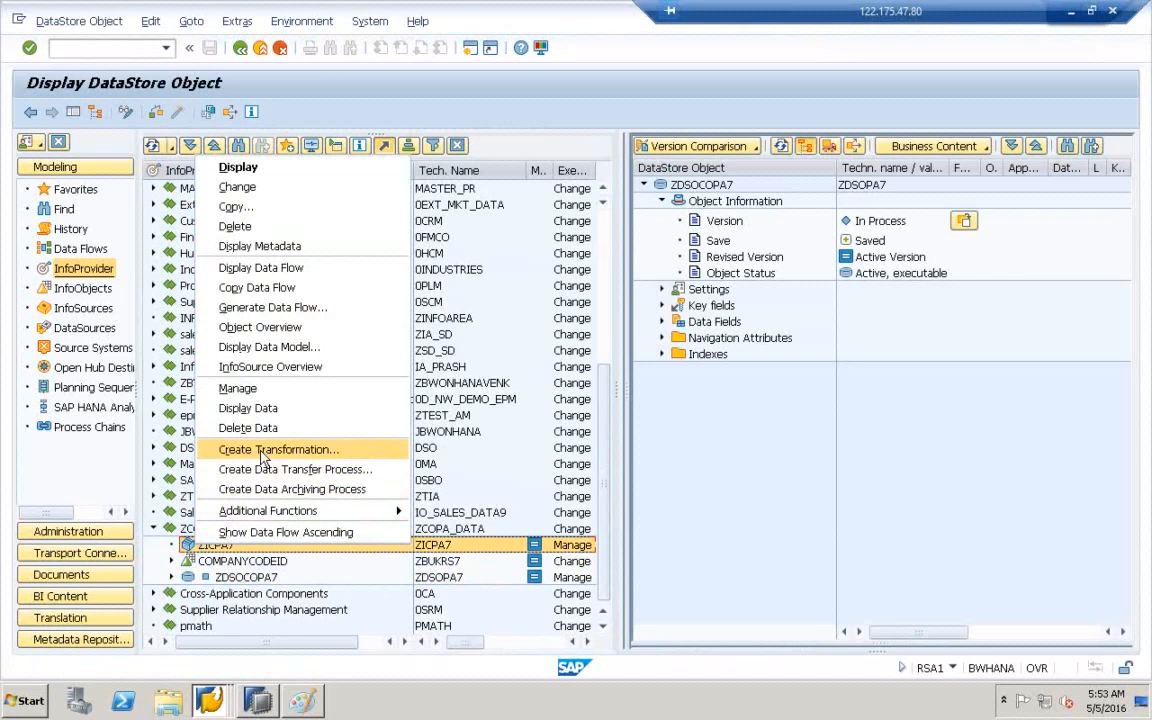
click(263, 452)
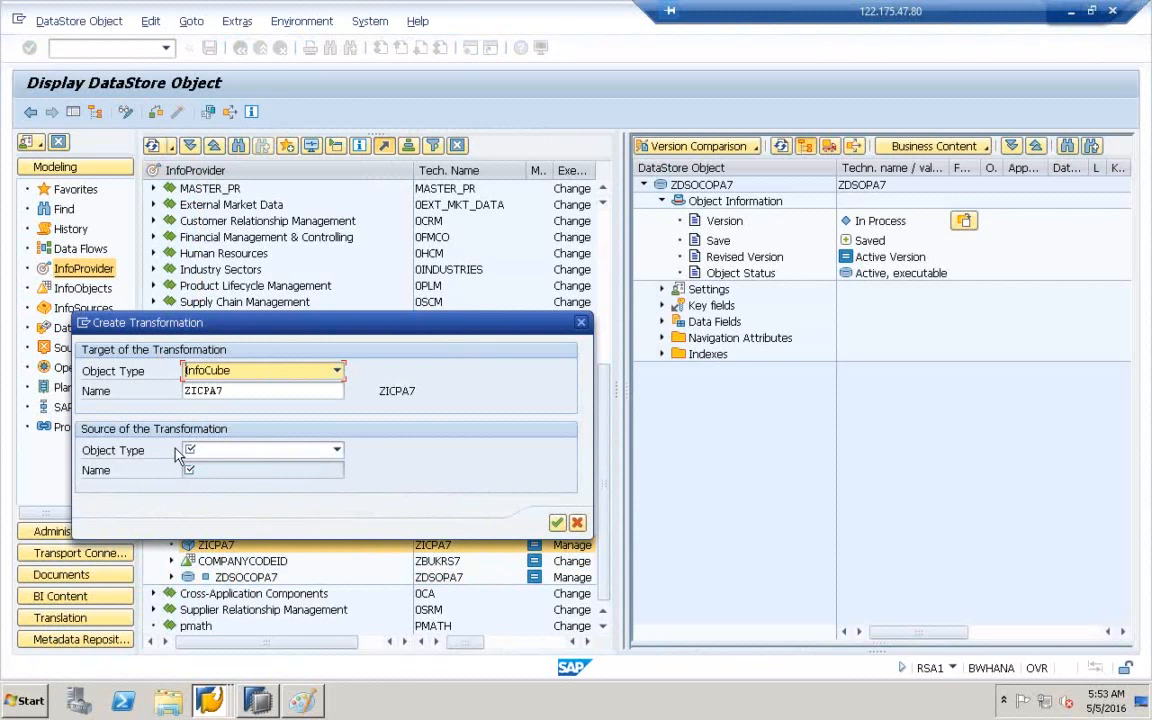
click(251, 452)
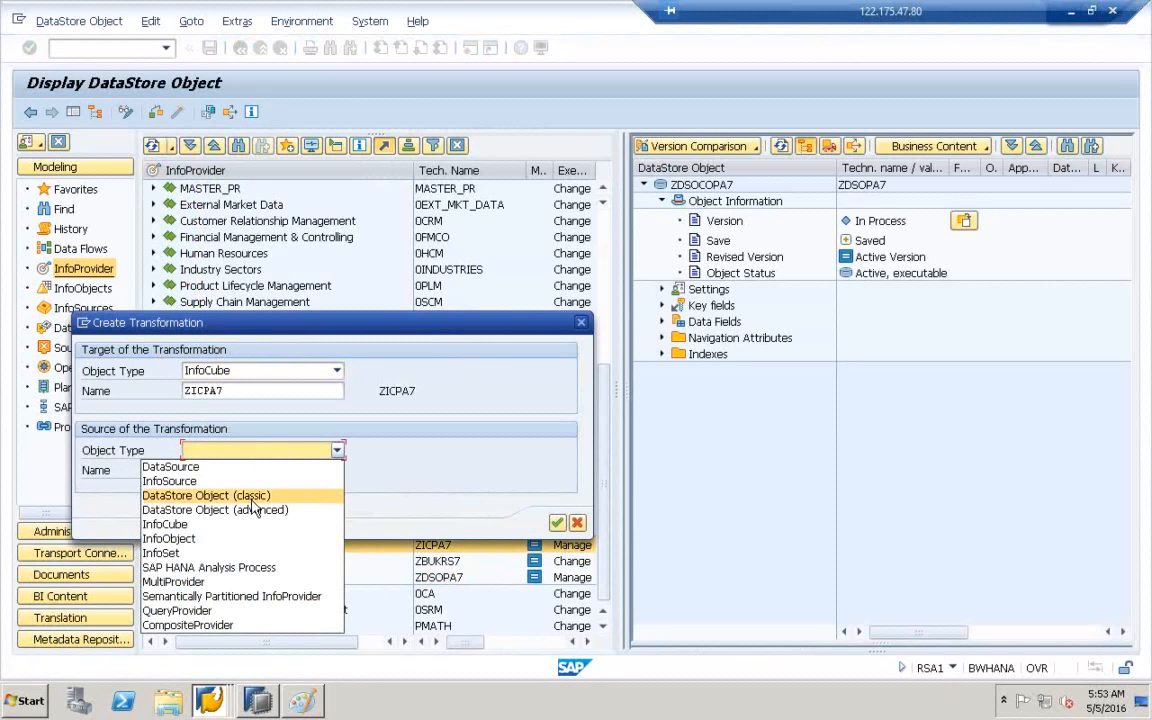
click(252, 500)
click(226, 473)
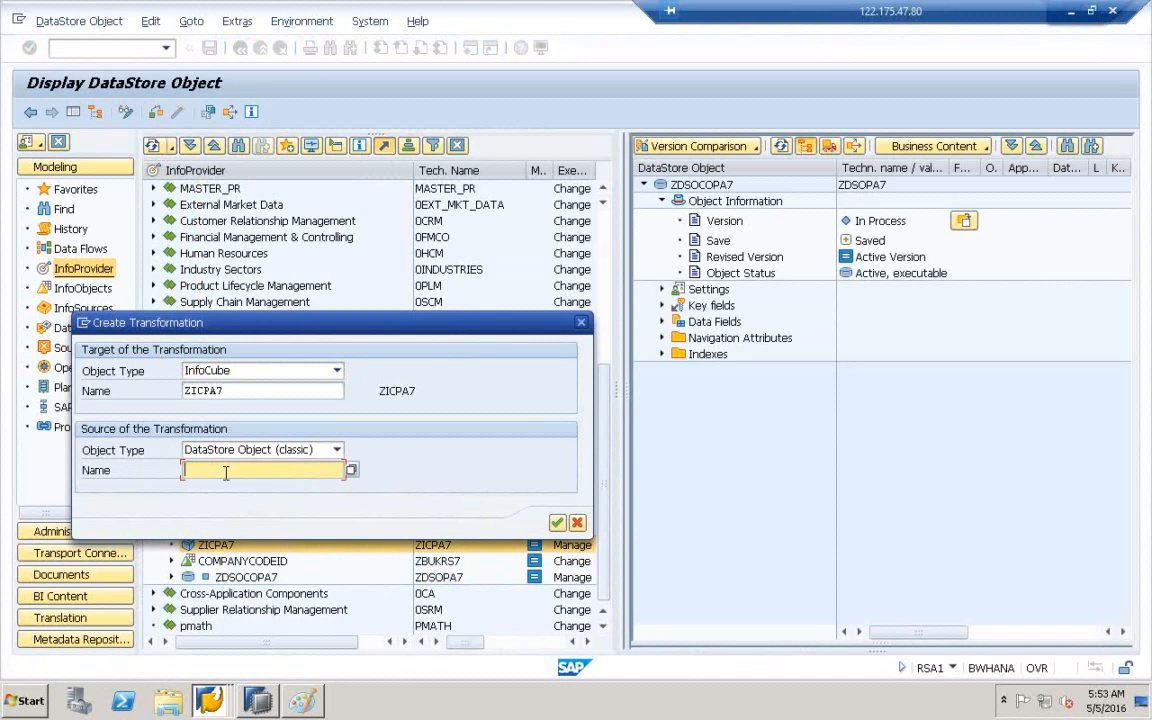
text(ZDSOPA7)
click(557, 524)
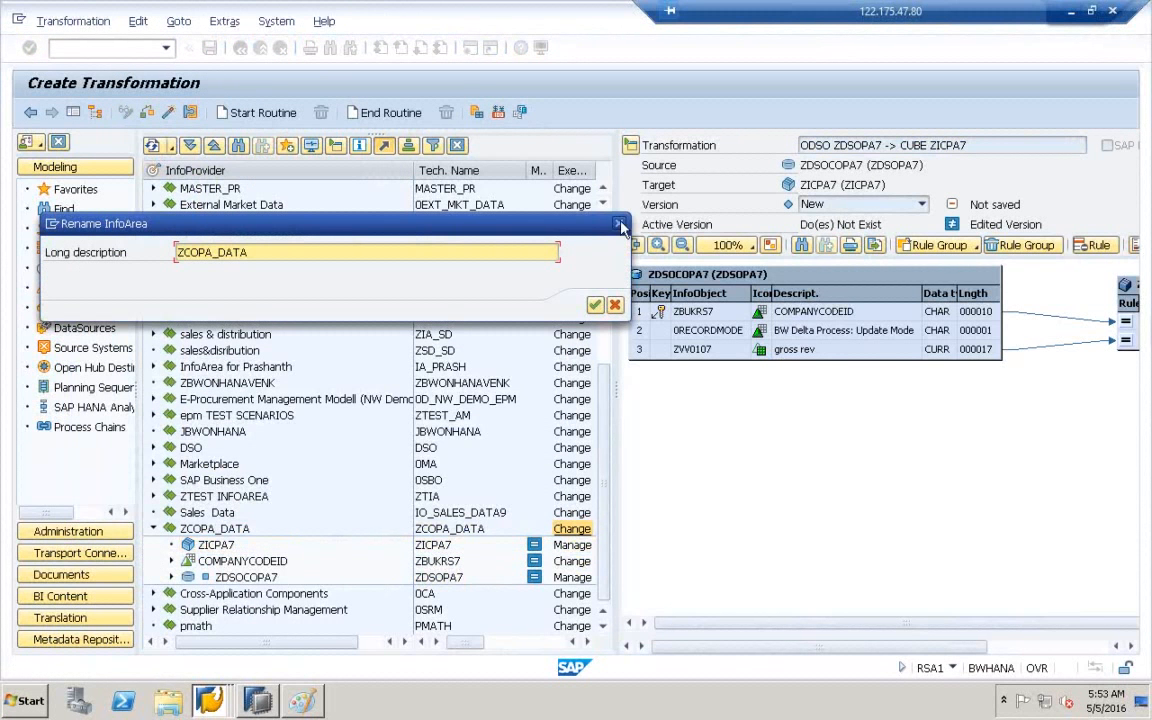
- Dismiss the Rename InfoArea prompt and activate the ODSO ZDSOPA7 -> CUBE ZICPA7 transformation
click(620, 228)
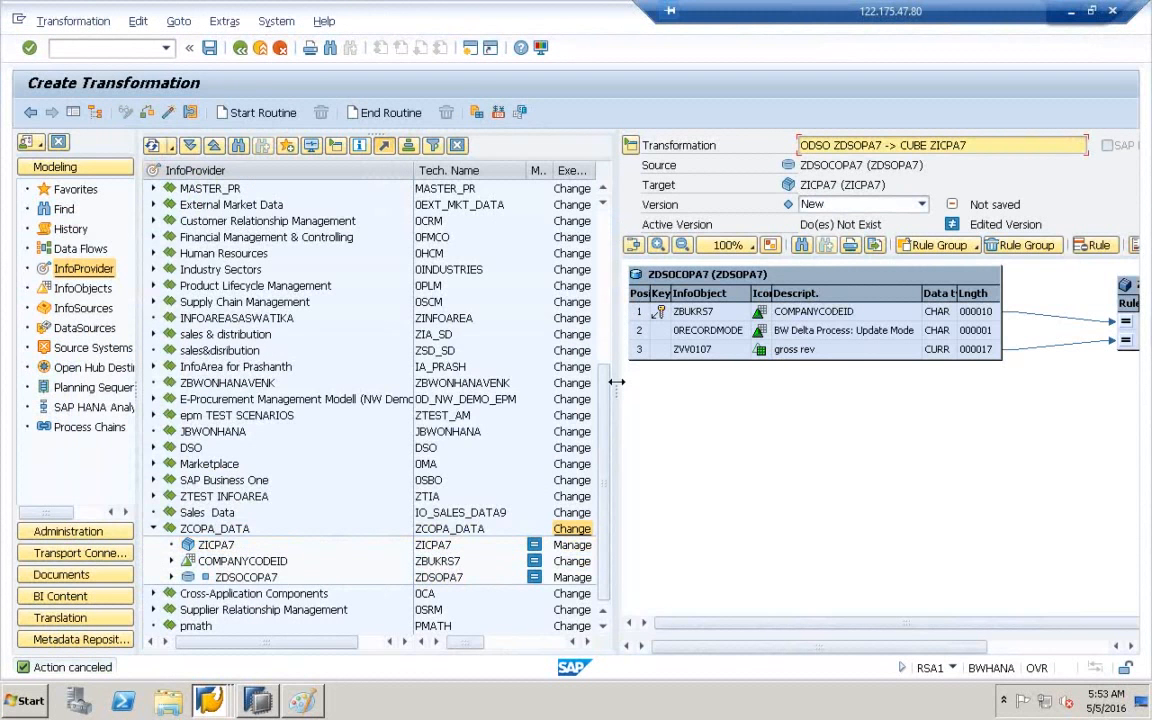
drag(617, 381, 406, 386)
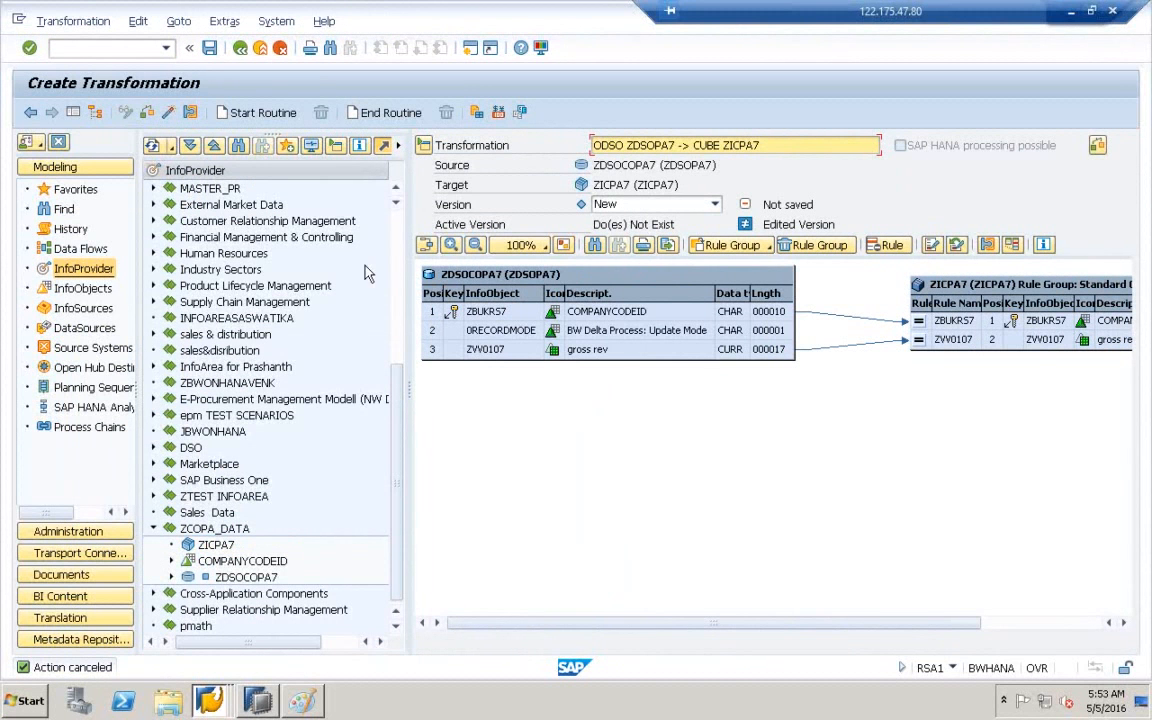
click(171, 114)
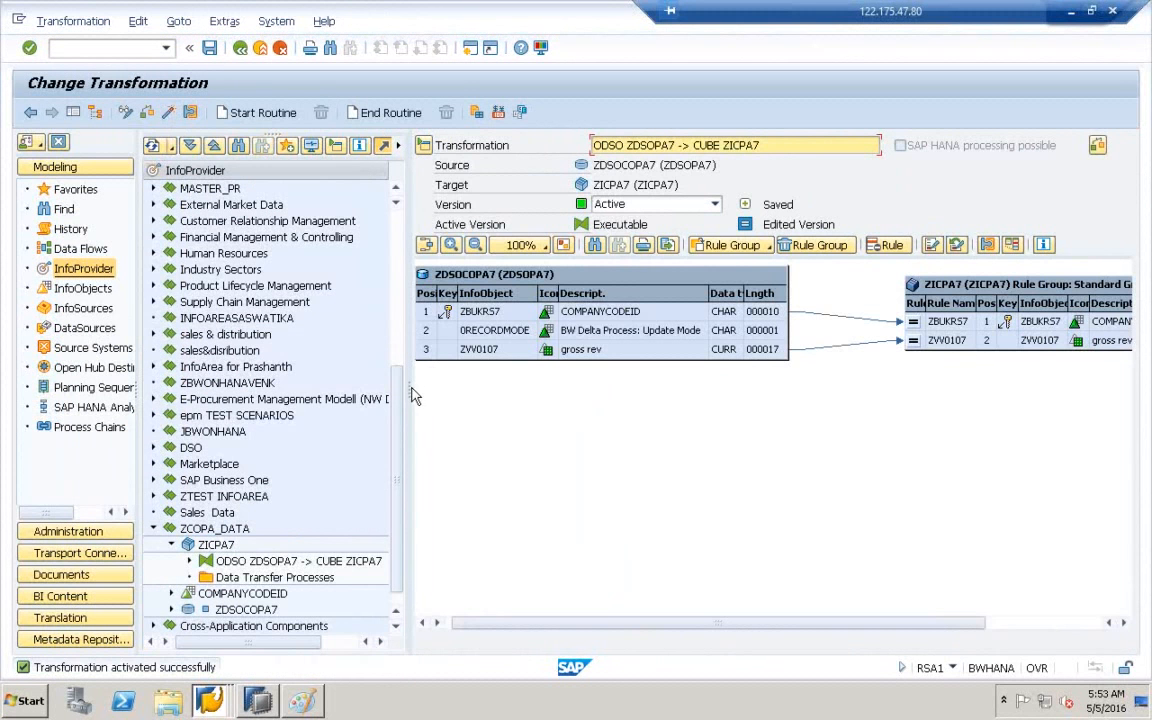
drag(410, 390, 599, 382)
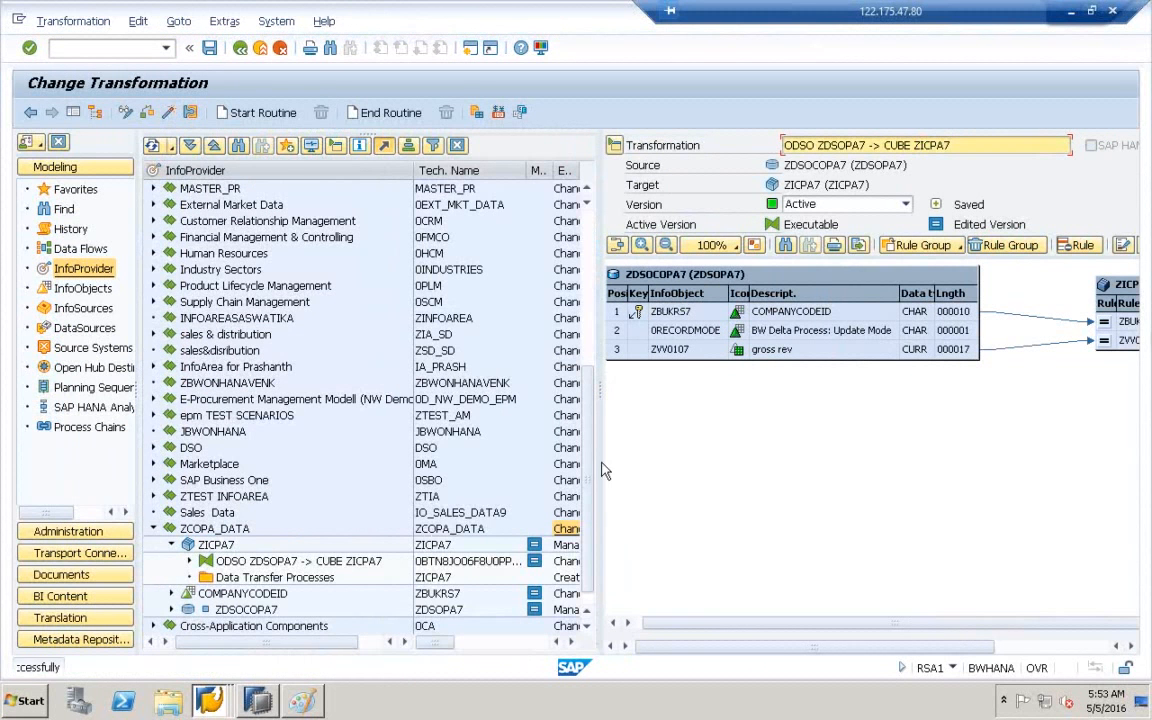
drag(592, 501, 590, 571)
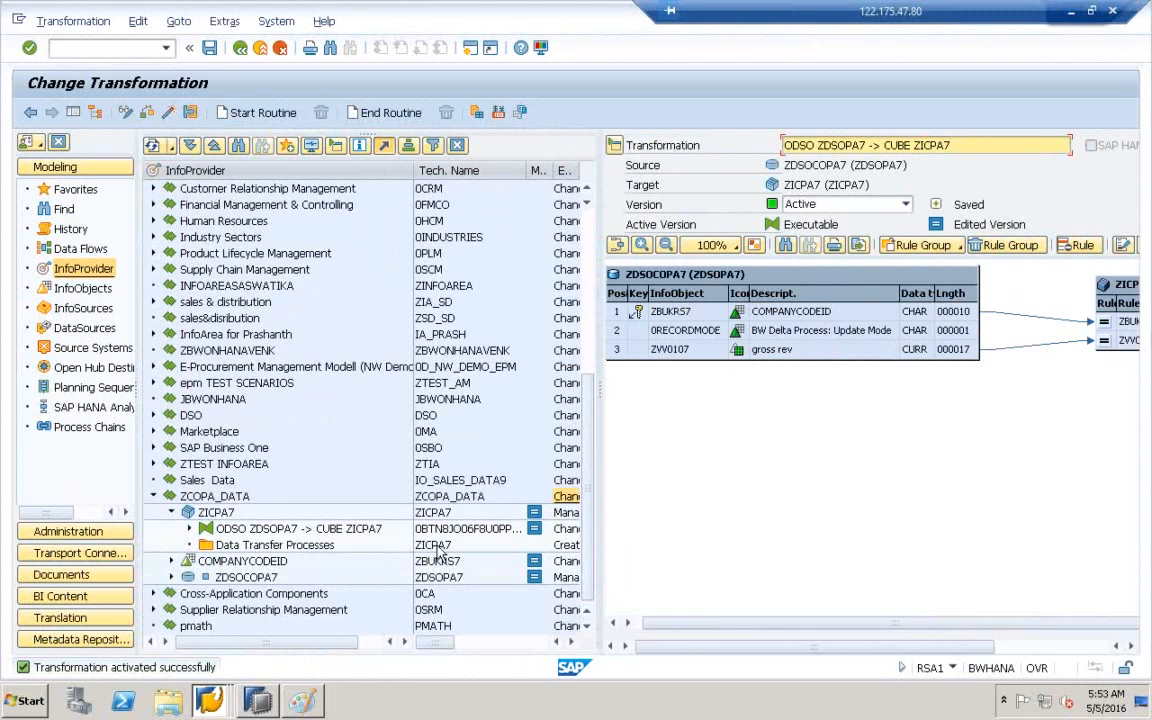
- Expand ZICPA7's transformation through ZDSOCOPA7 down to the ZCOPATABLE DataSource in the tree
click(200, 513)
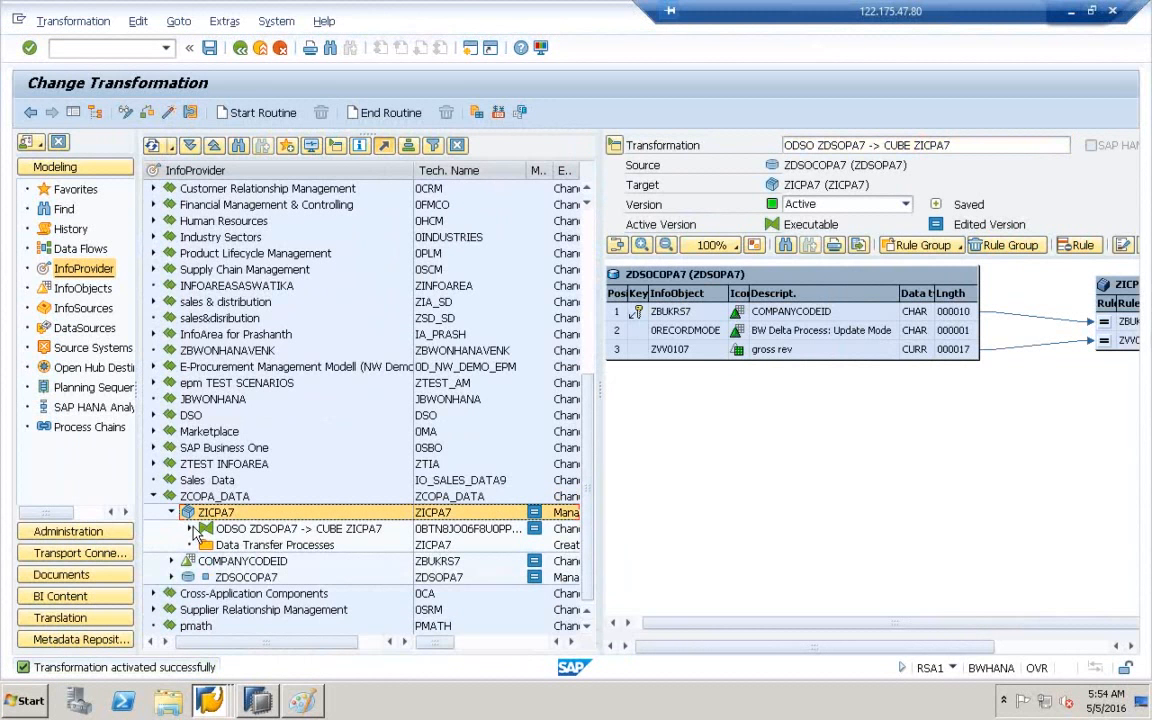
click(190, 528)
click(210, 542)
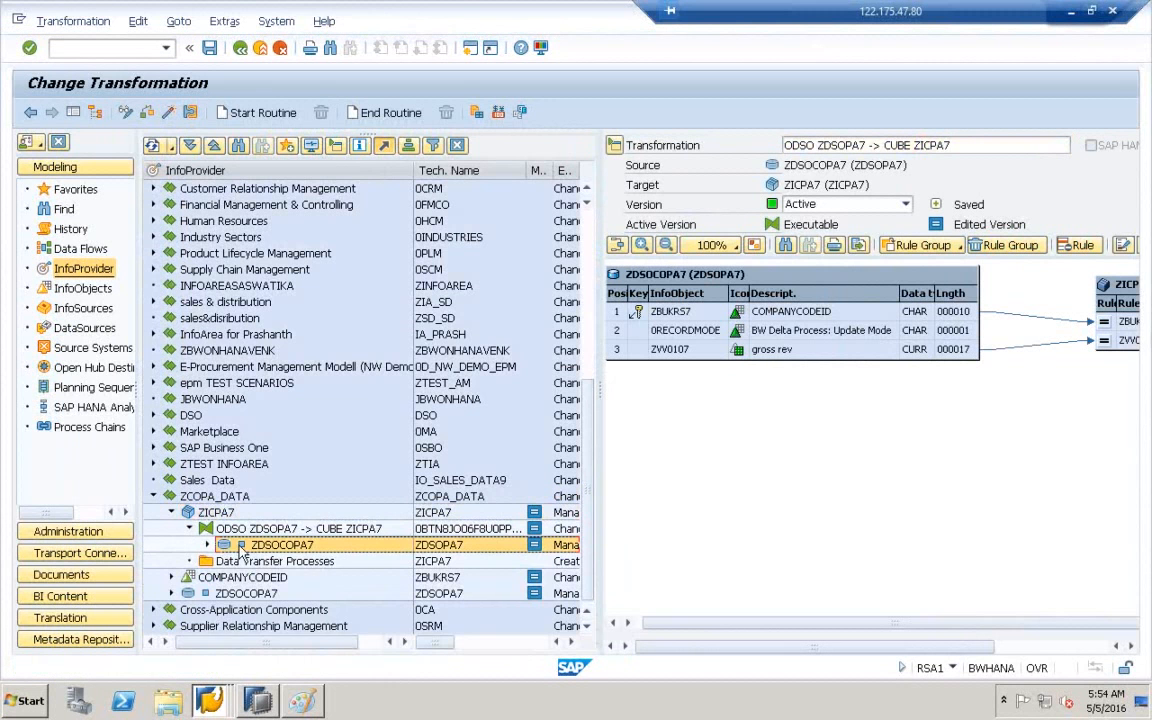
click(207, 545)
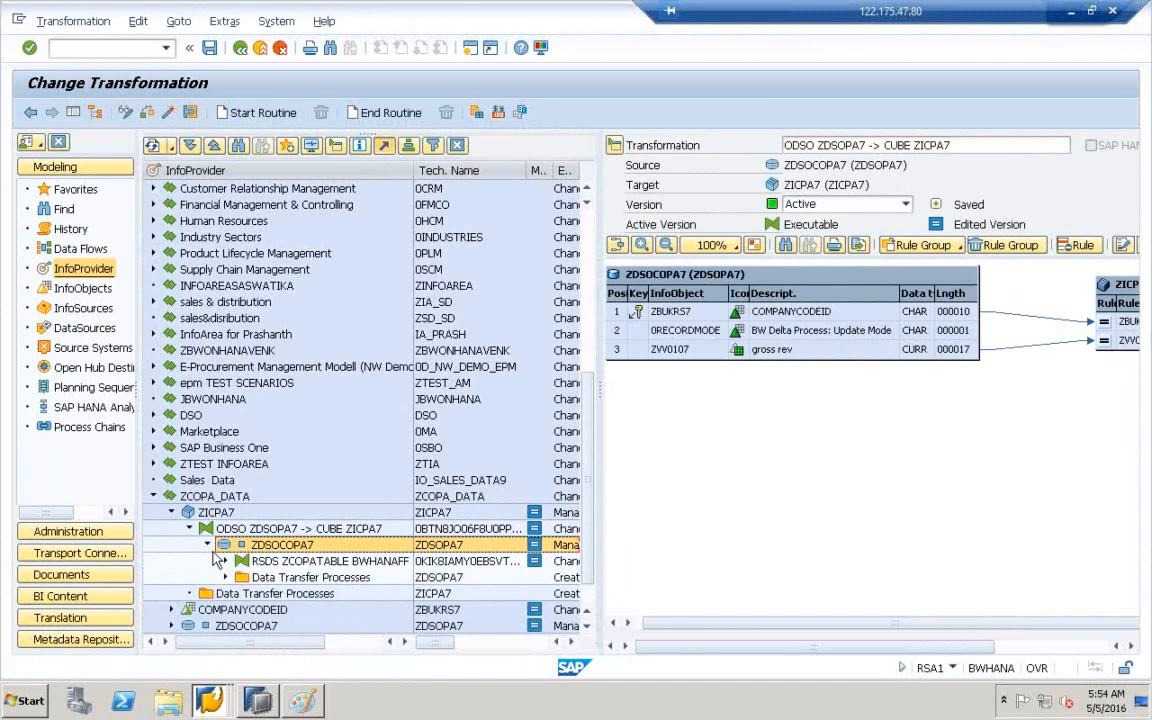
click(226, 562)
click(258, 578)
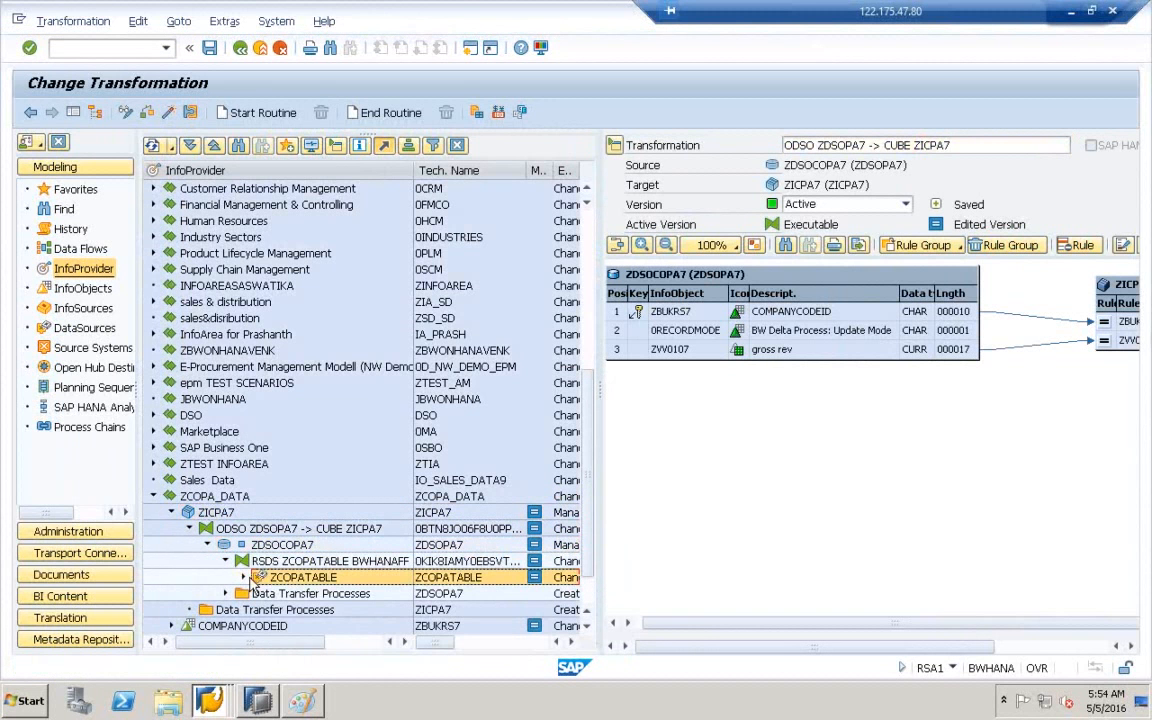
click(186, 514)
right_click(187, 524)
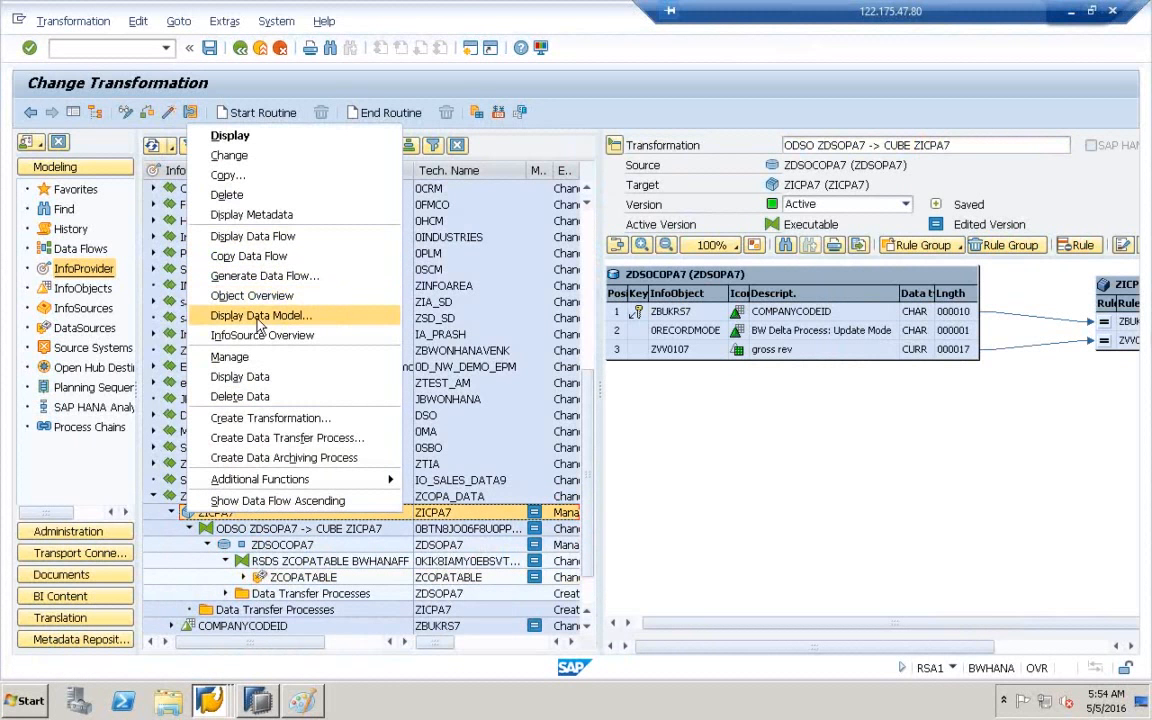
- Display ZICPA7's data flow both upwards and downwards
click(231, 237)
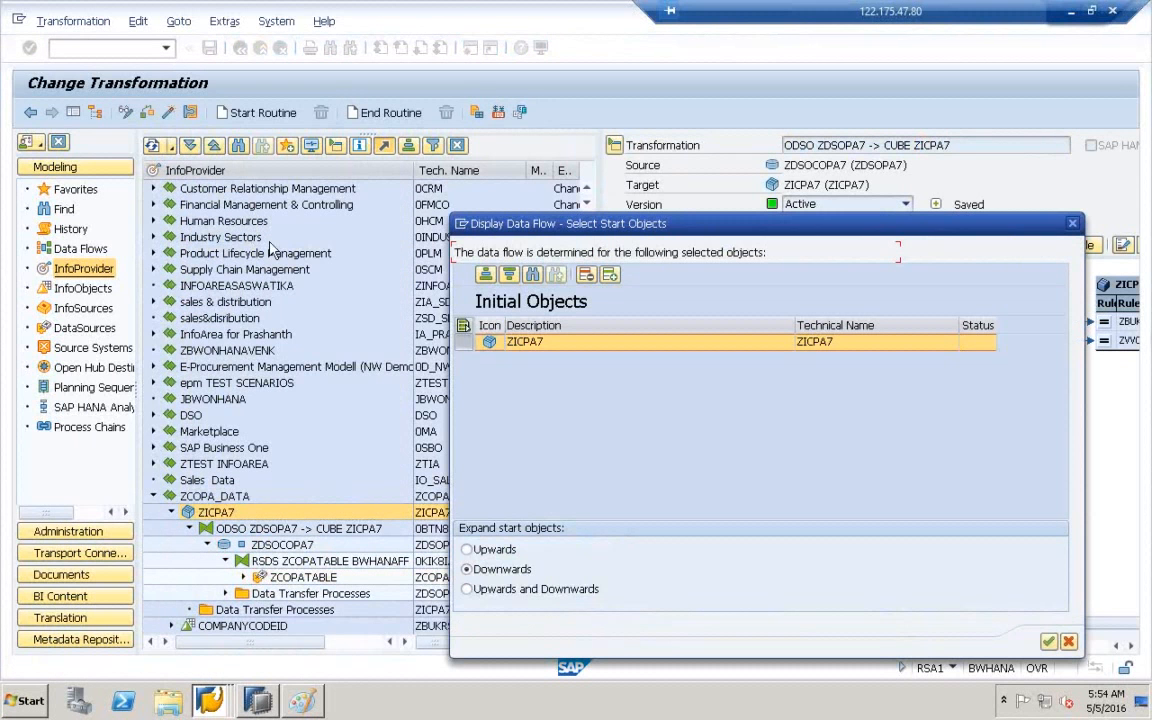
click(513, 591)
click(1049, 642)
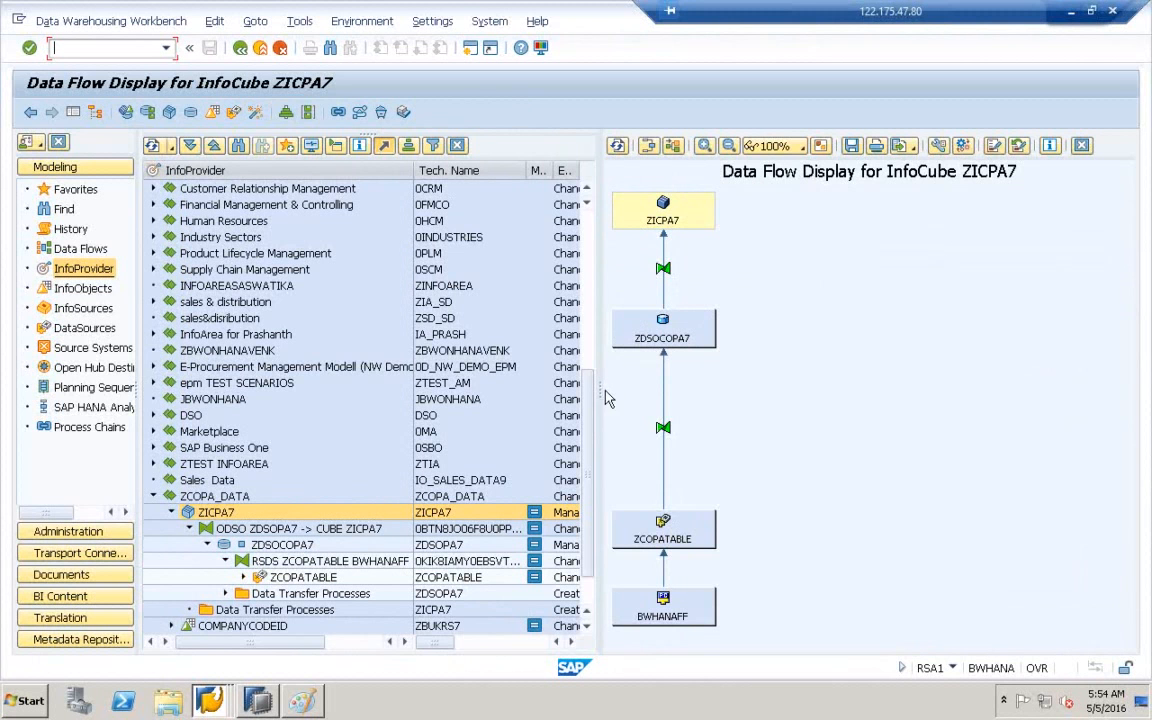
drag(603, 390, 683, 376)
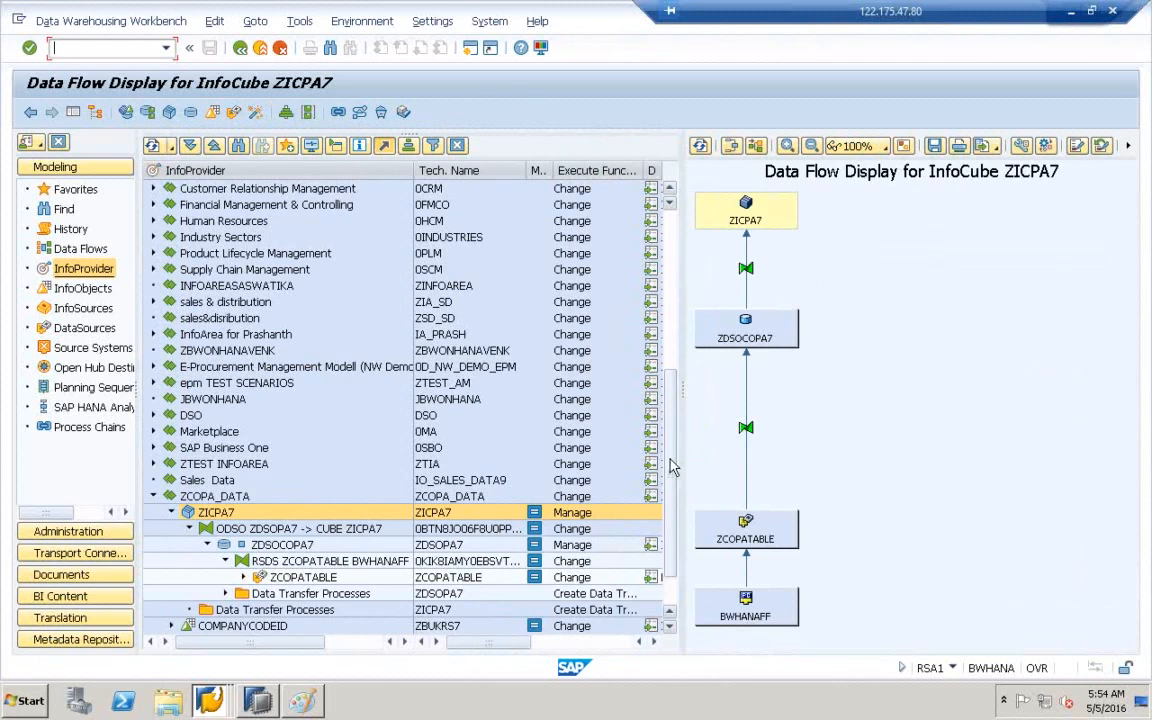
scroll(672, 467, down, 2)
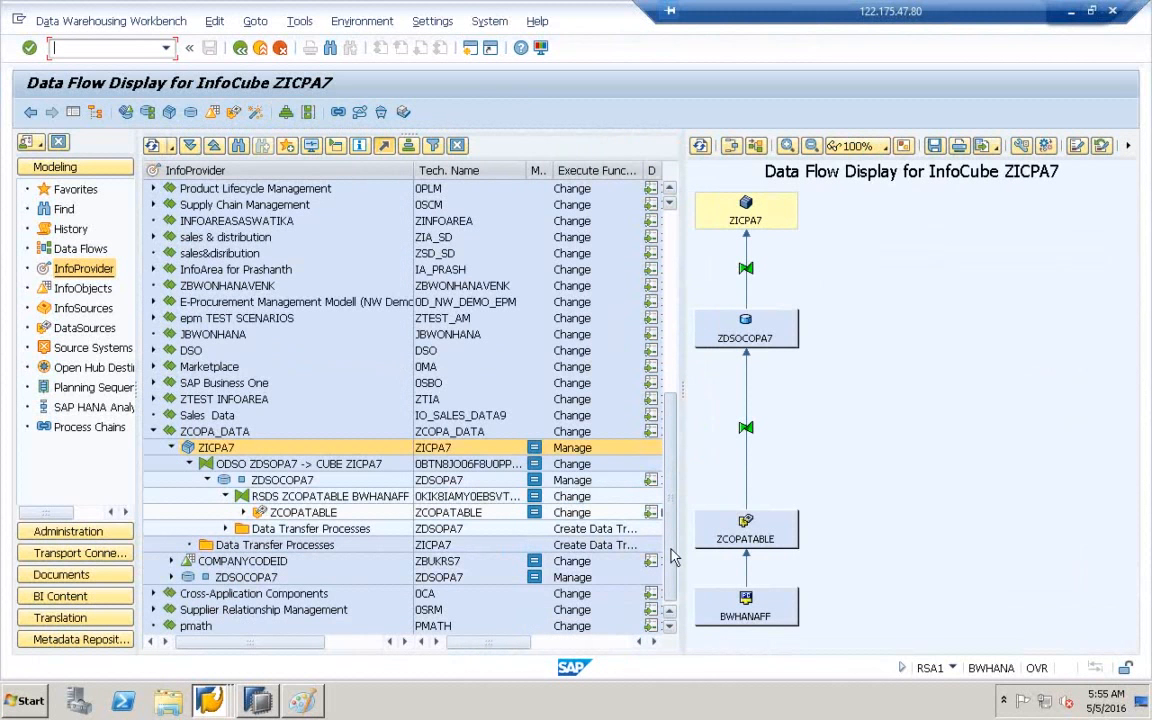
- Open InfoCube ZICPA7 for display, then switch over to SAP HANA Studio
click(768, 207)
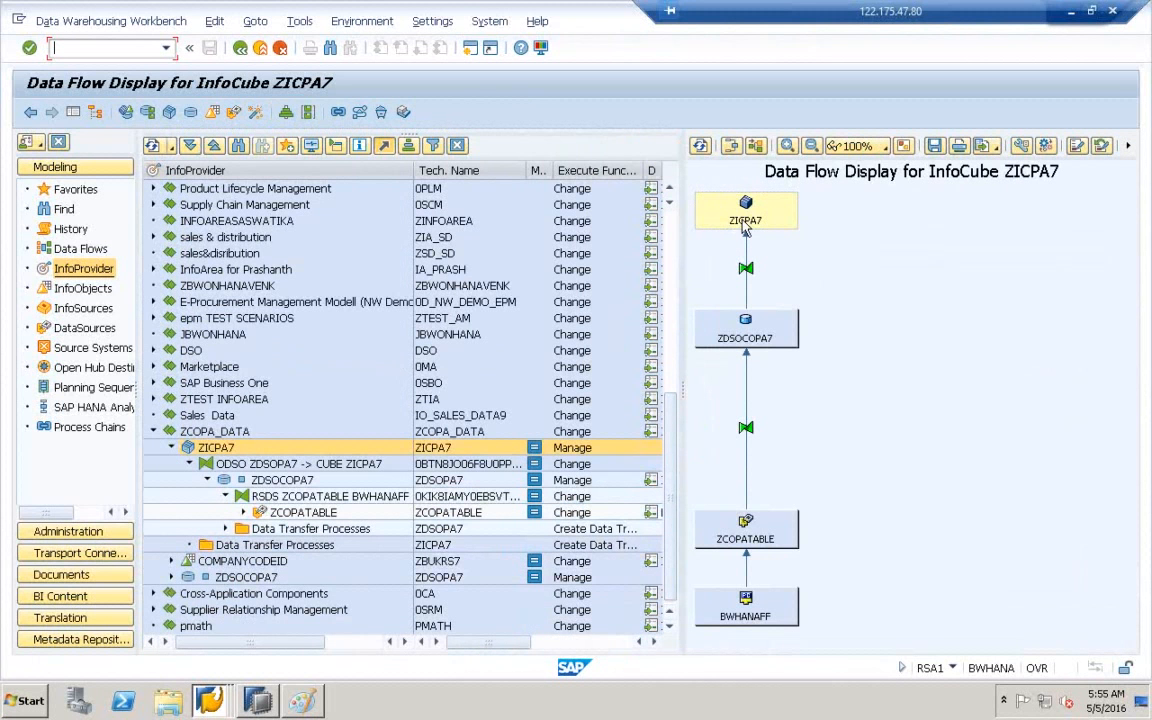
double_click(205, 448)
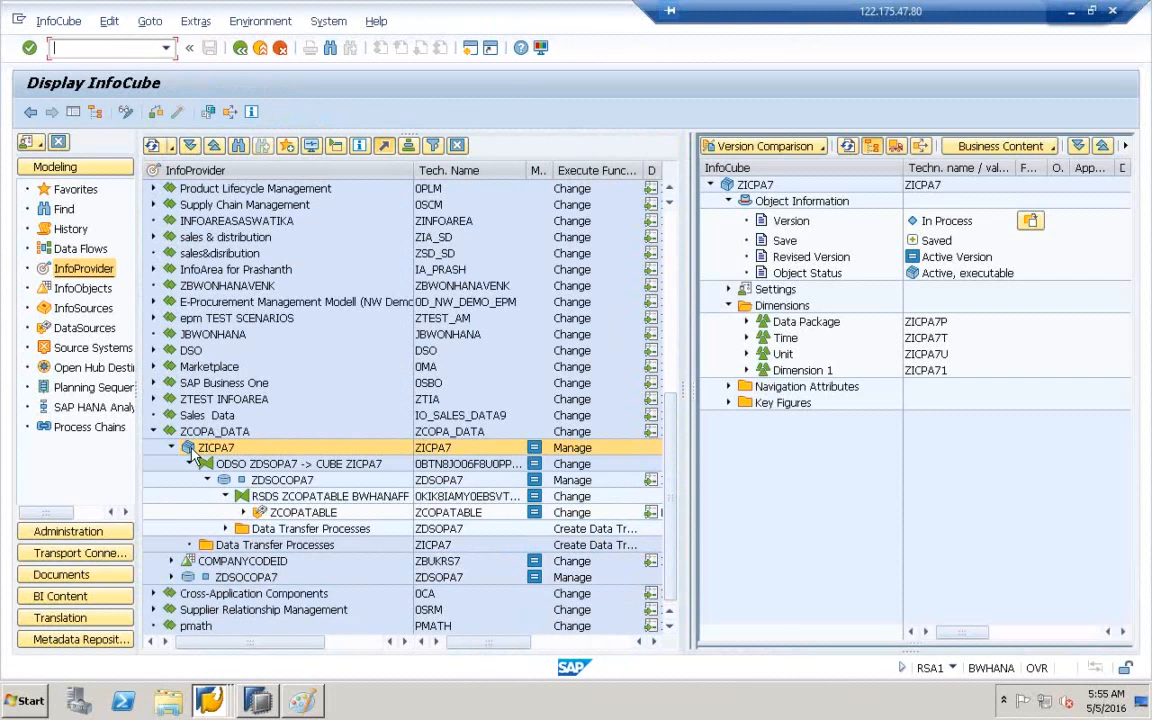
click(436, 452)
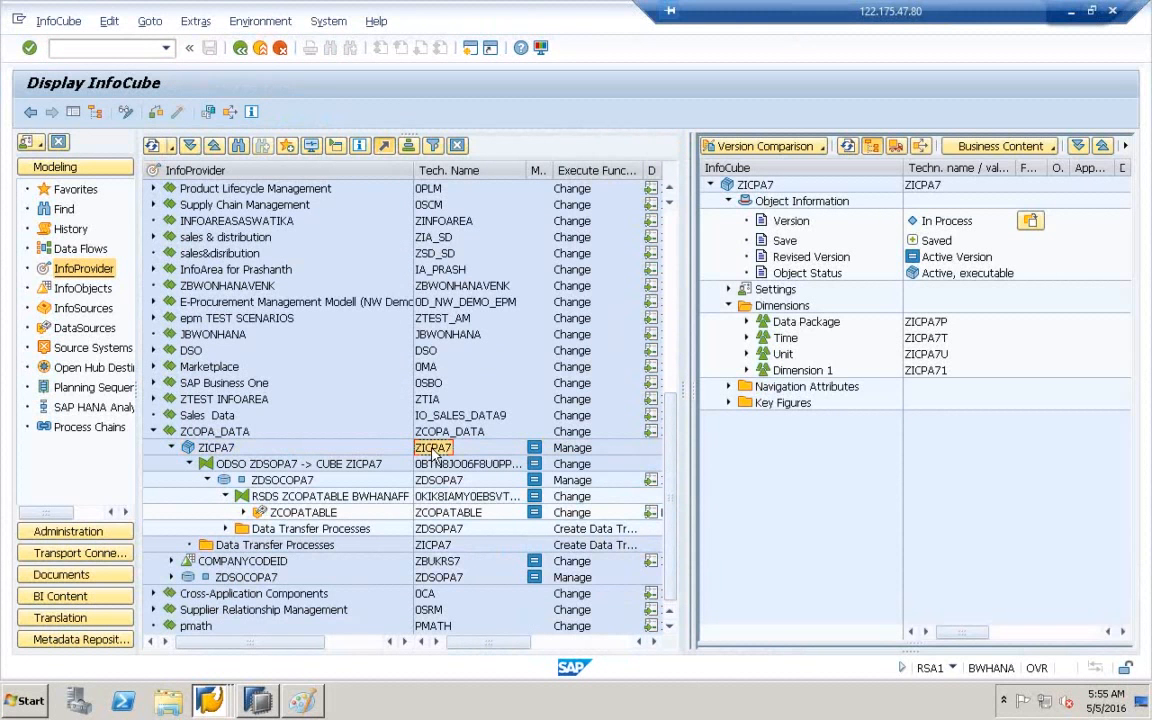
click(268, 703)
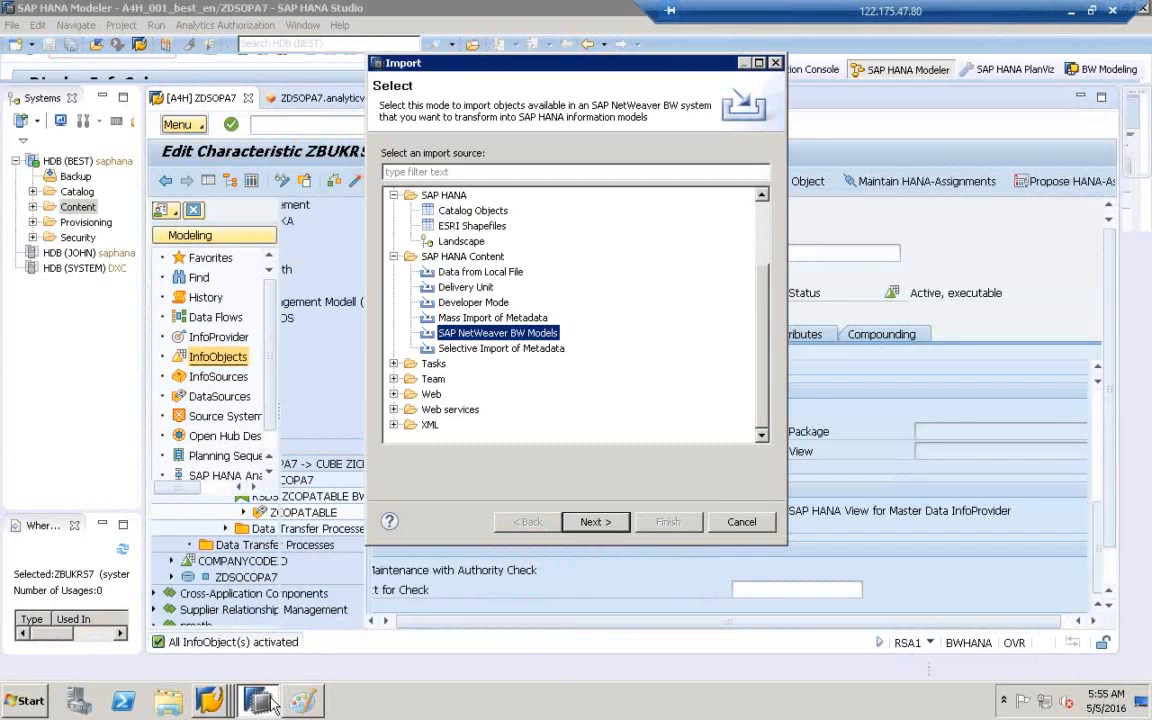
- Cancel the Import wizard, search HANA Content for ZICPA7, then return to the InfoCube display
click(737, 523)
click(84, 209)
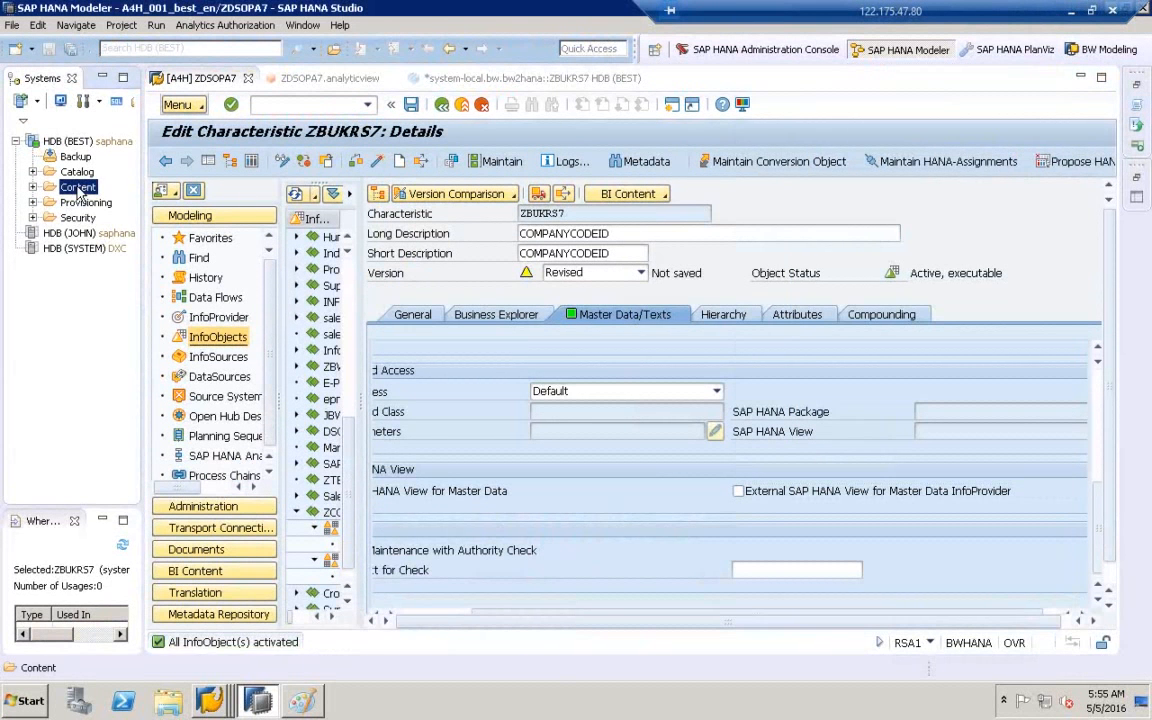
right_click(80, 190)
click(104, 198)
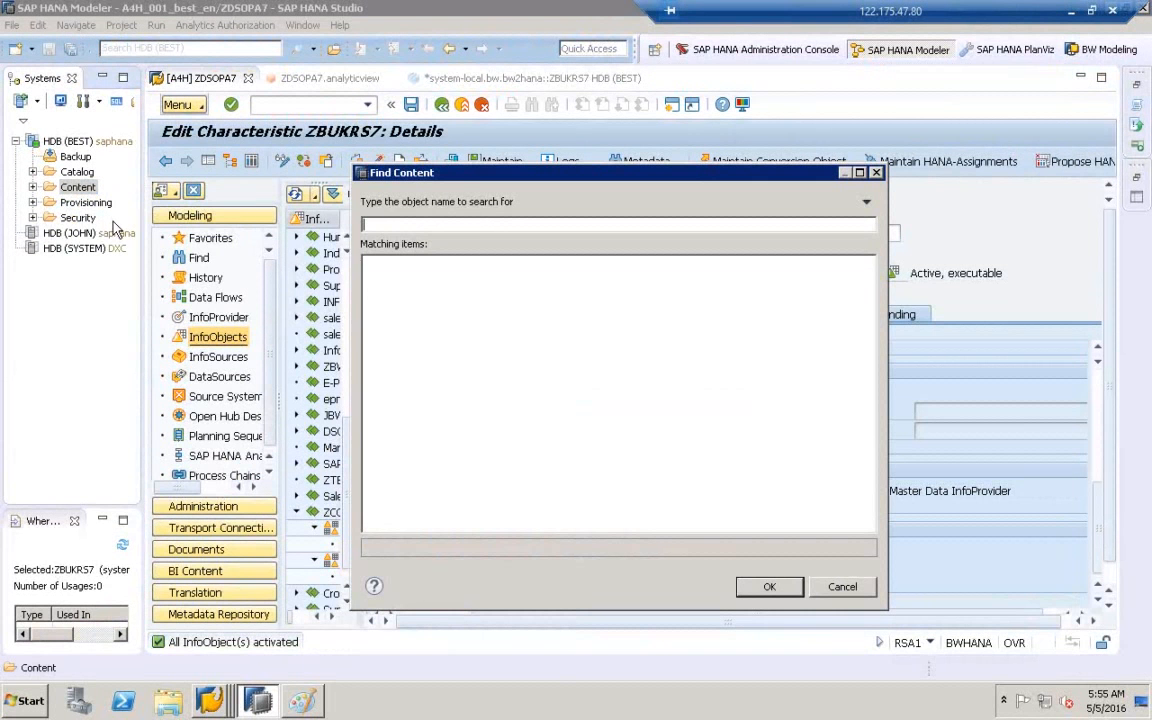
text(ZICPA7)
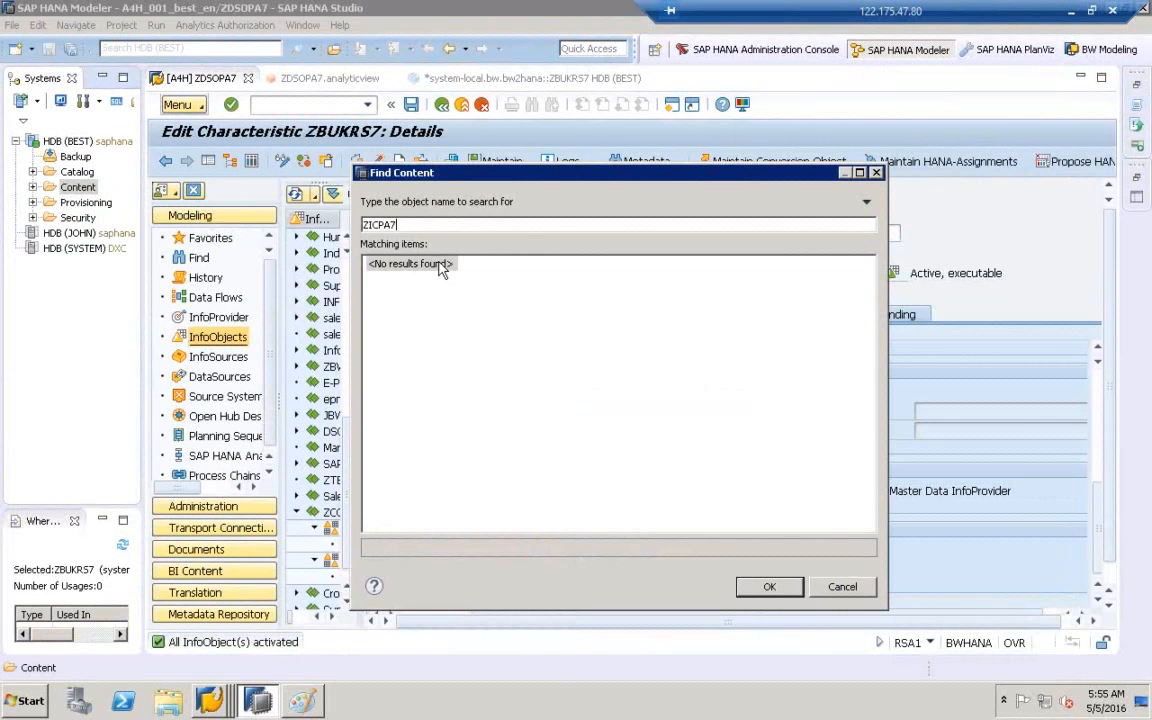
click(227, 705)
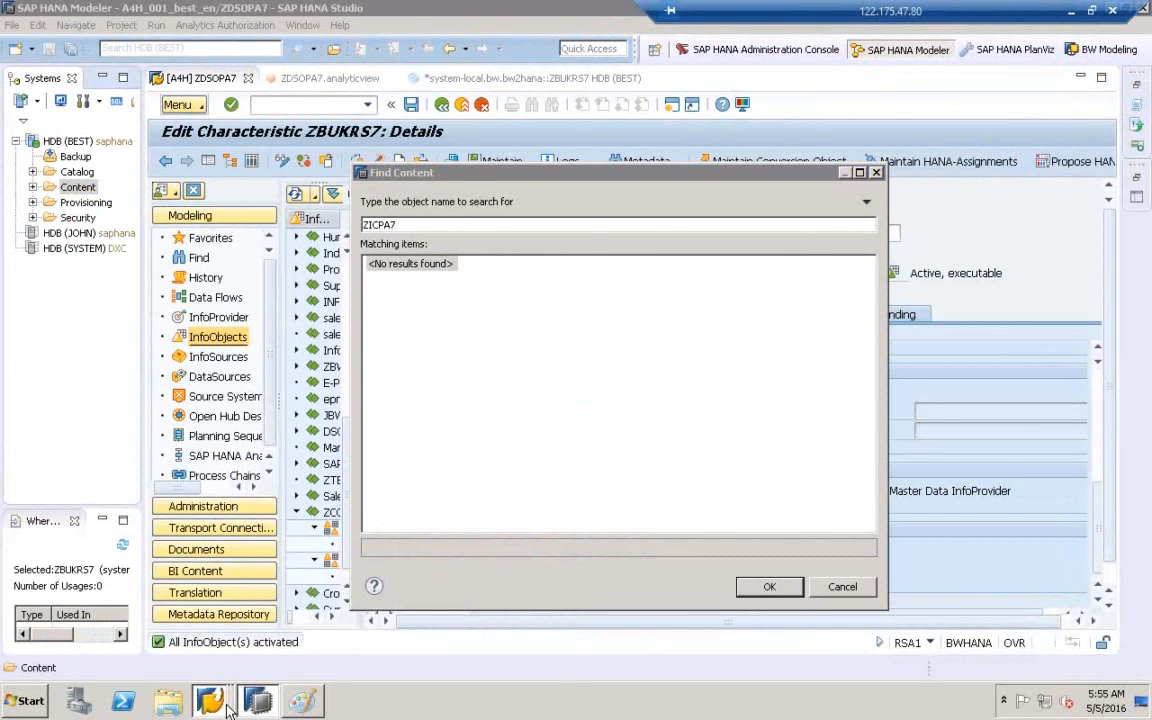
click(233, 650)
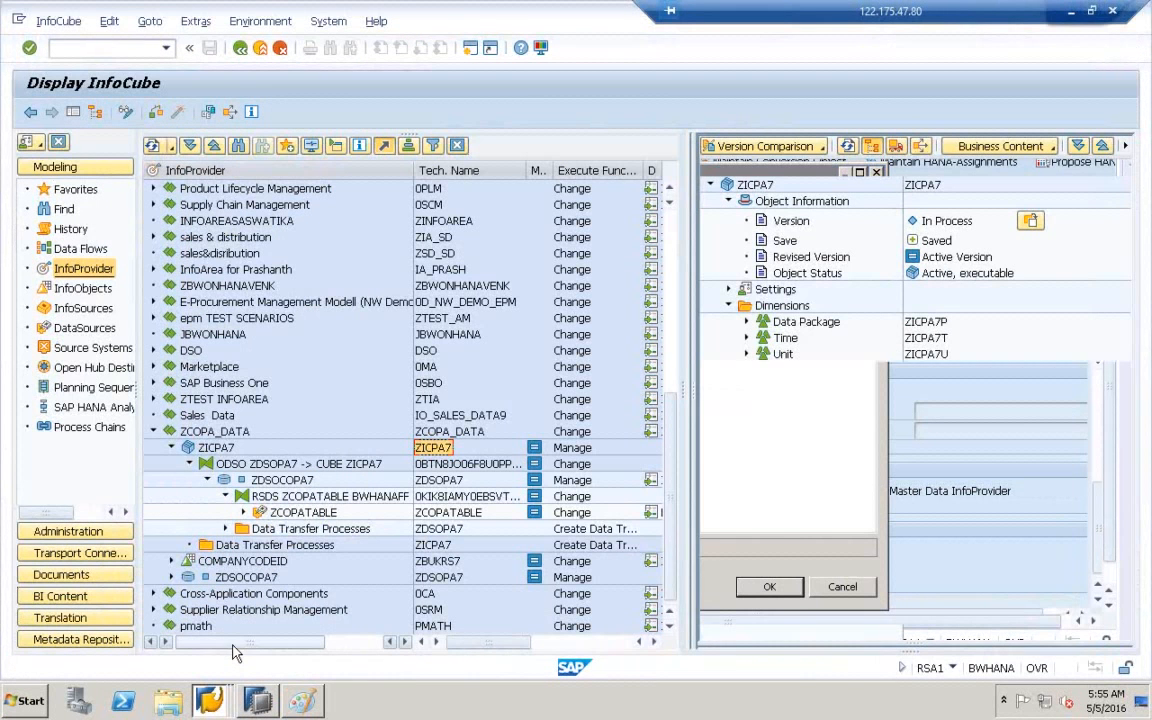
- In change mode, tick External SAP HANA view in ZICPA7's settings and reactivate the InfoCube
click(728, 289)
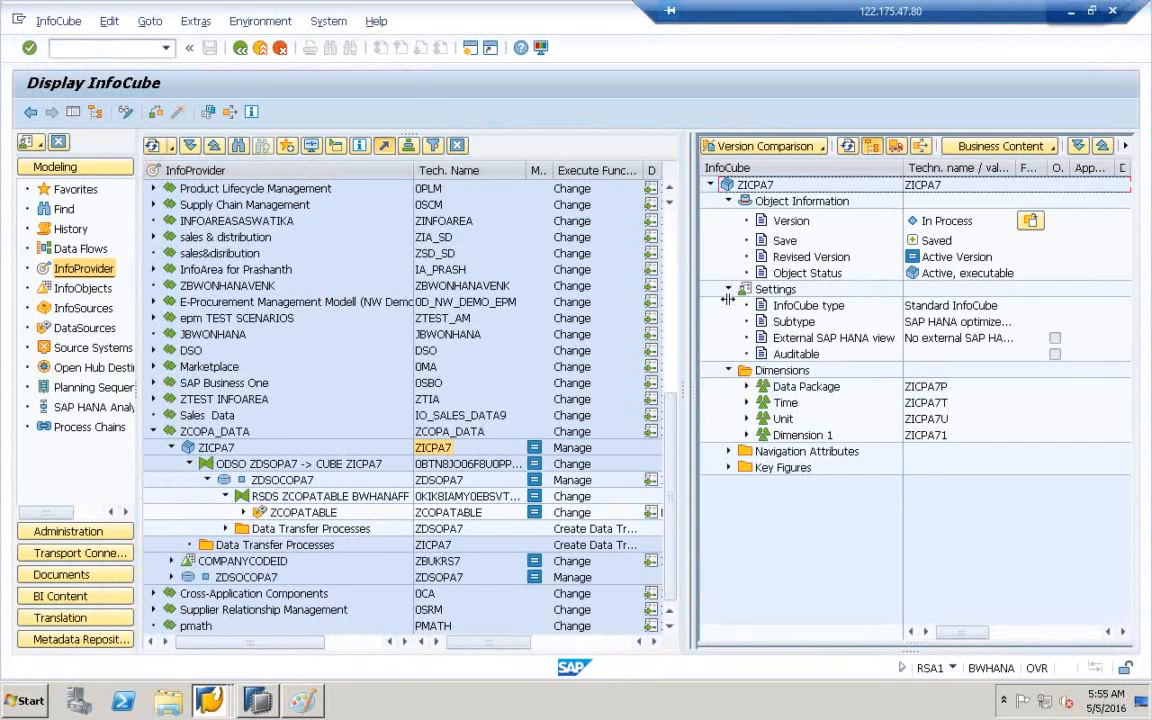
drag(685, 401, 555, 401)
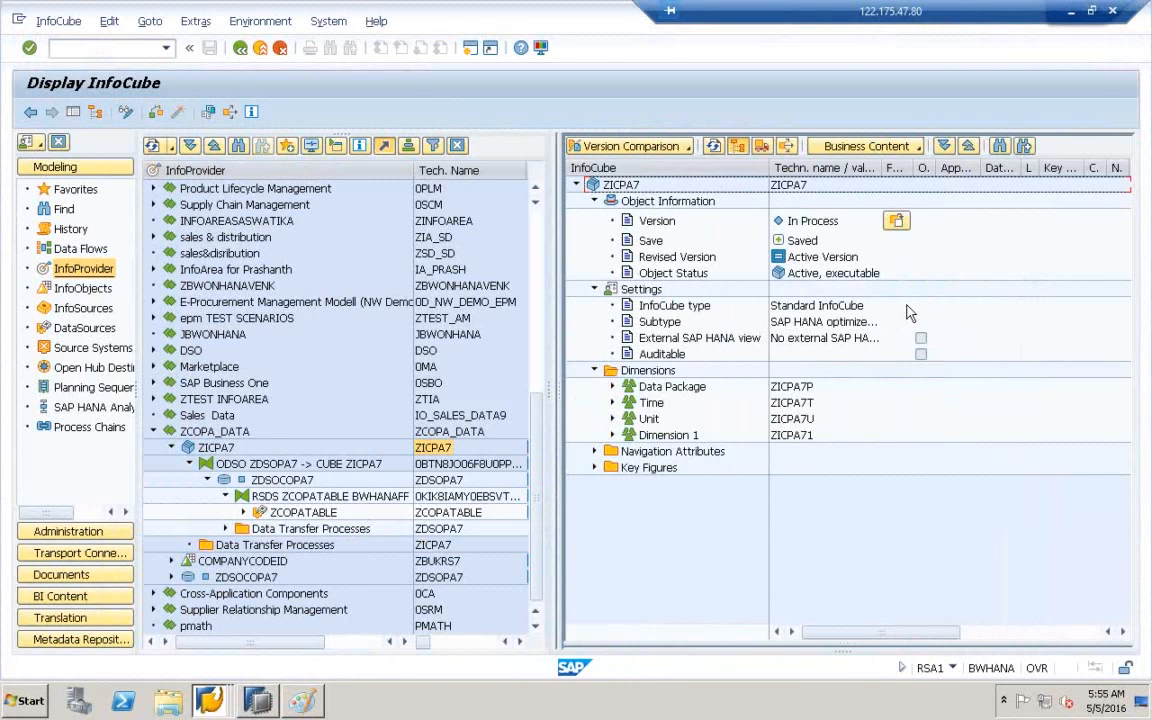
double_click(882, 168)
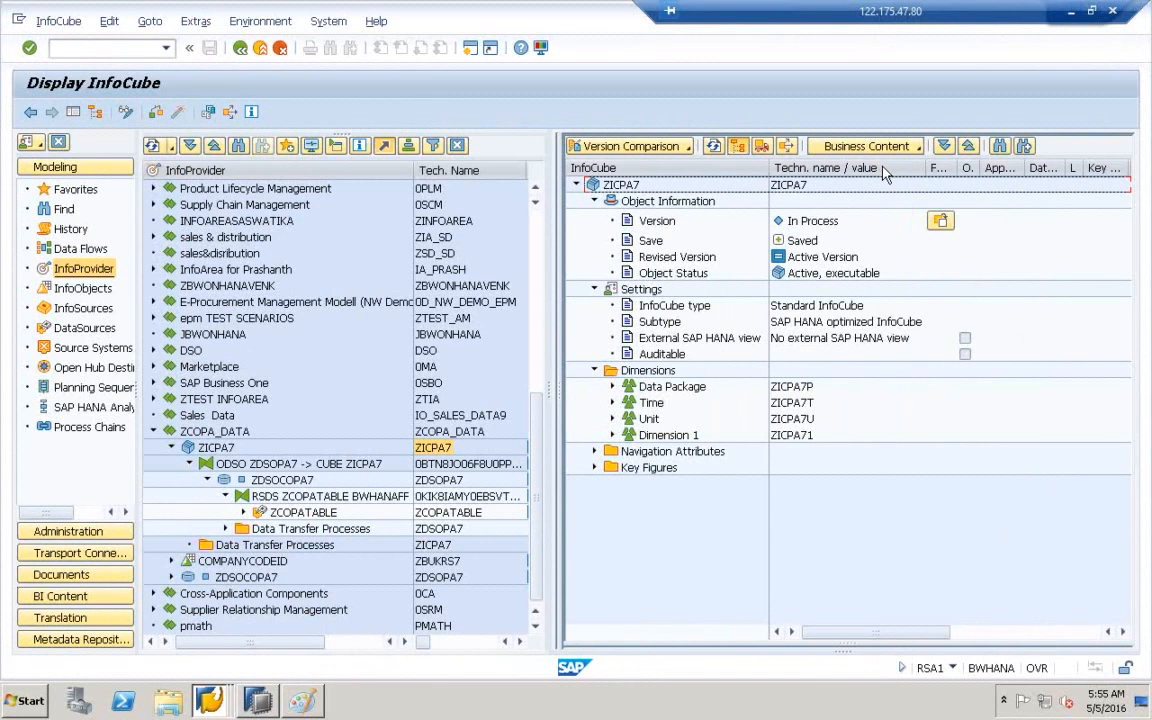
click(126, 113)
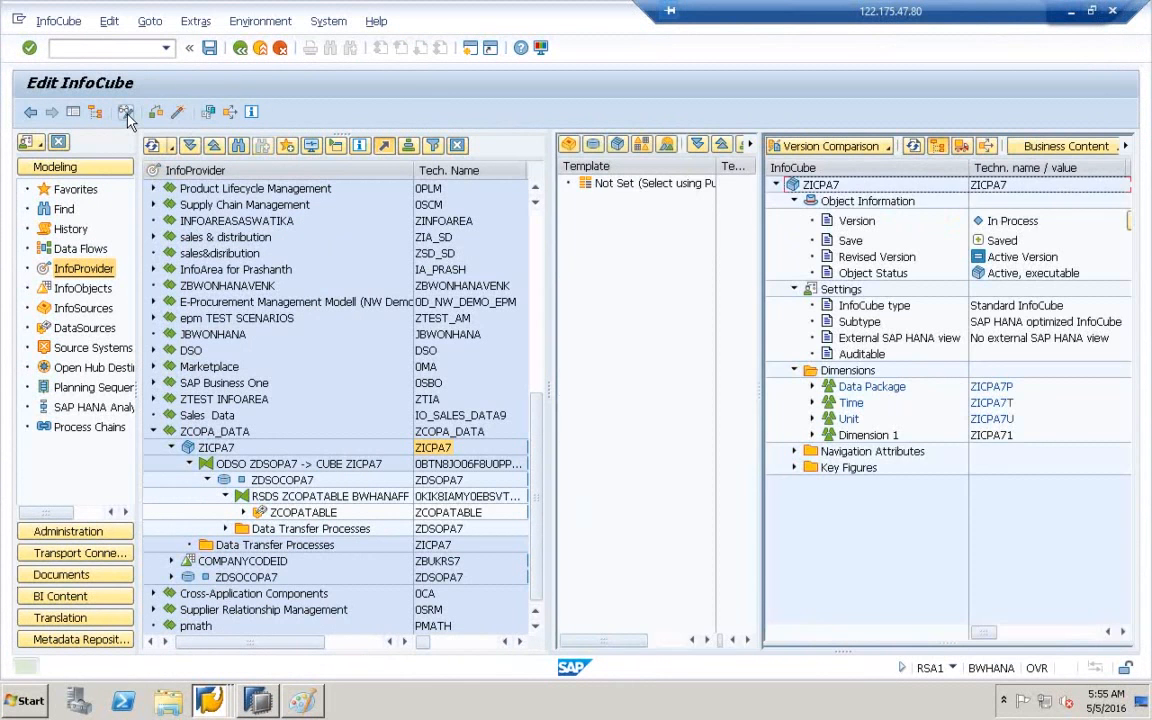
drag(760, 393, 492, 378)
click(660, 341)
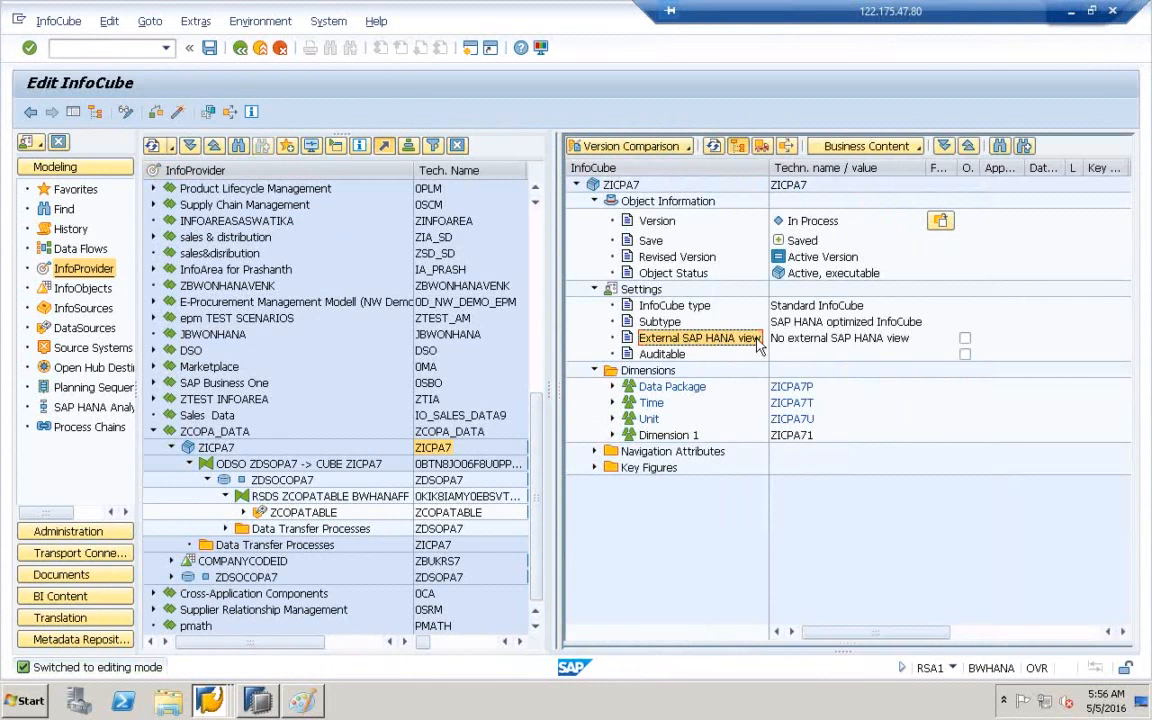
click(840, 340)
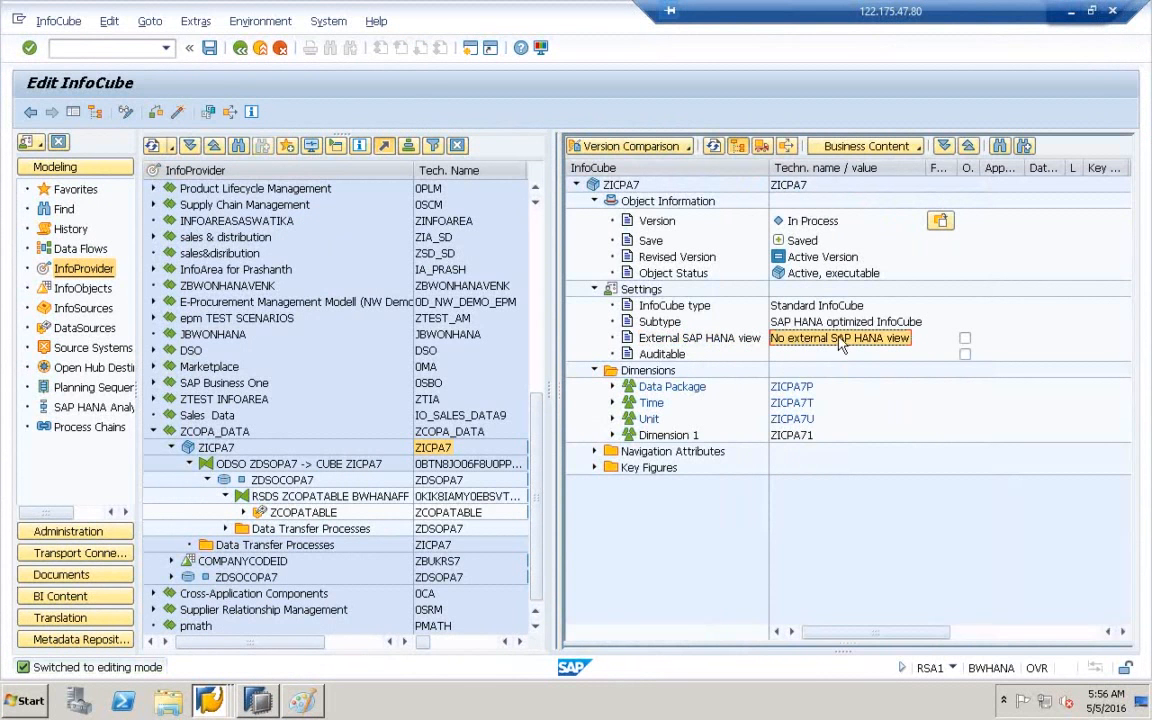
click(966, 340)
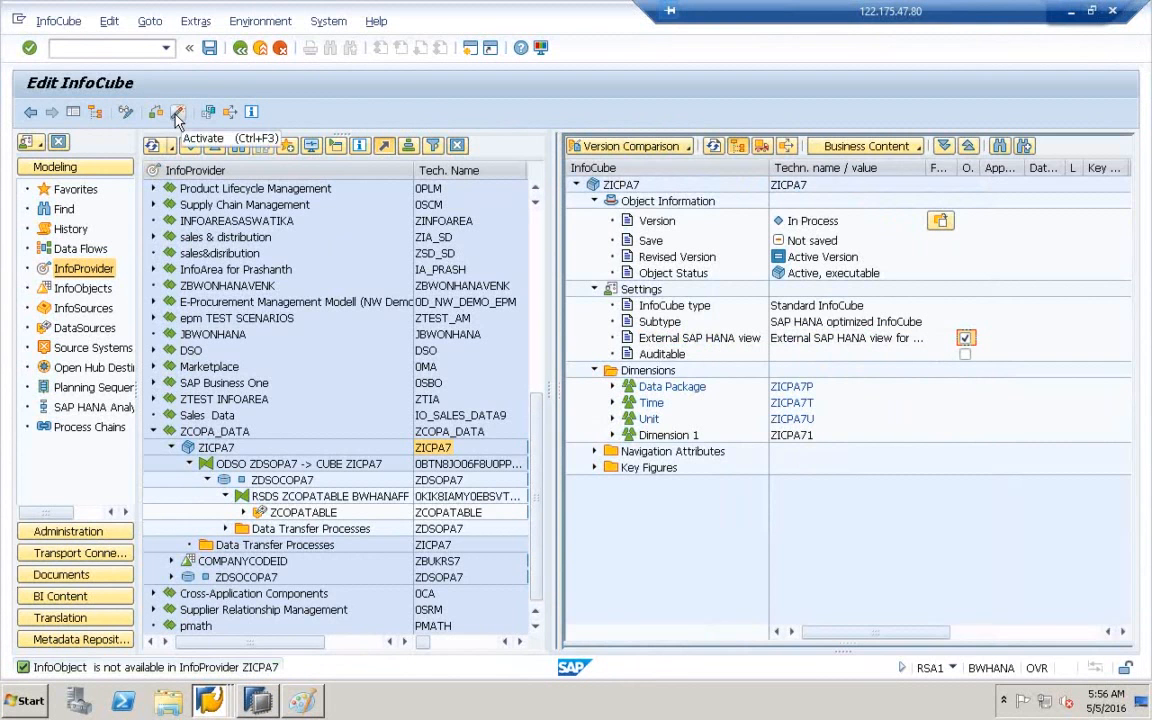
click(177, 115)
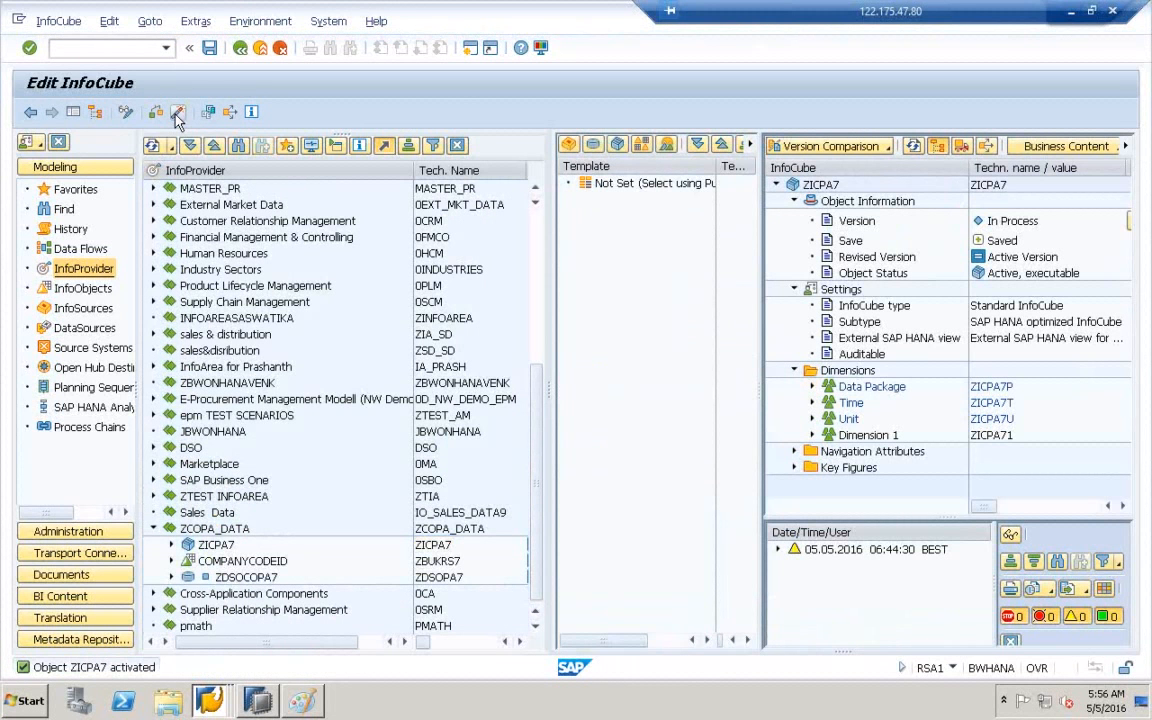
click(987, 189)
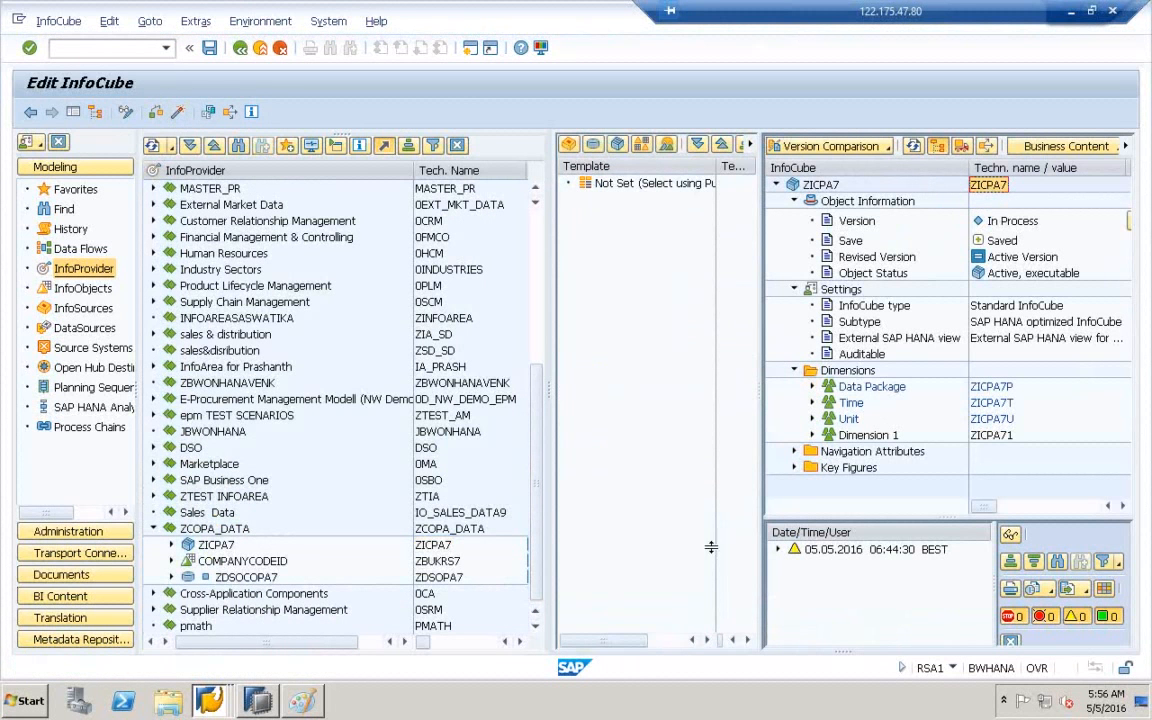
- Search HANA Content again for ZICPA7 and open the match in system-local.bw.bw2hana
click(259, 704)
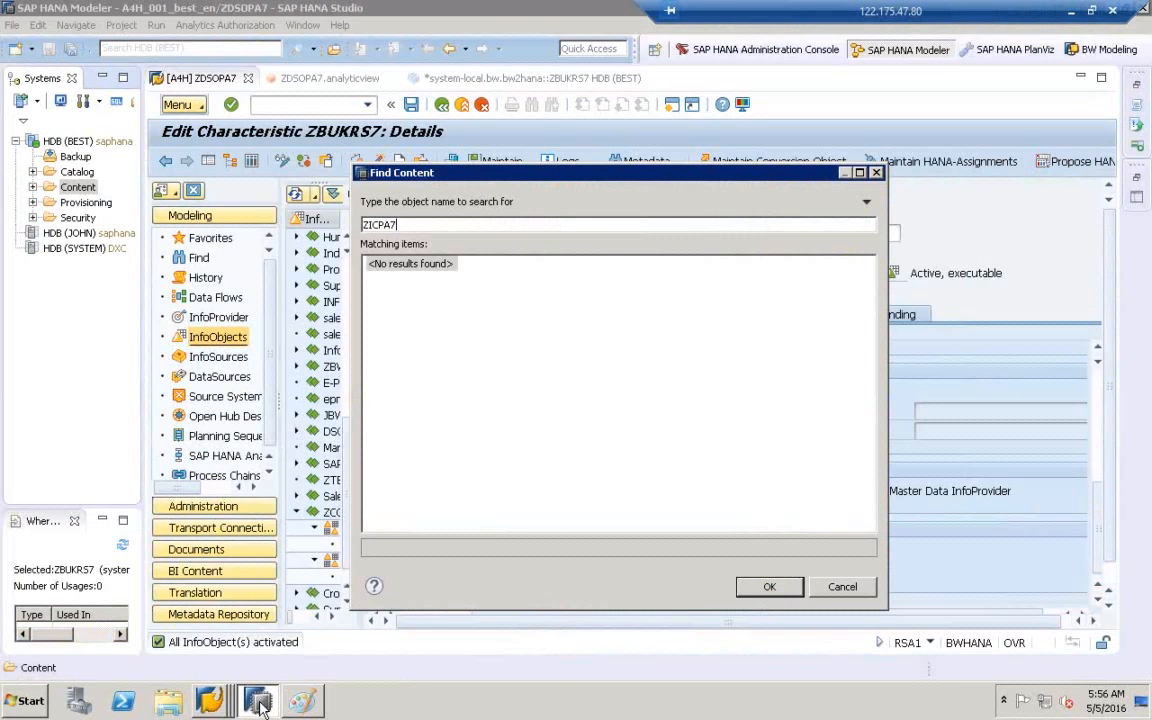
key(BackSpace)
key(BackSpace)
key(BackSpace)
key(BackSpace)
key(BackSpace)
key(BackSpace)
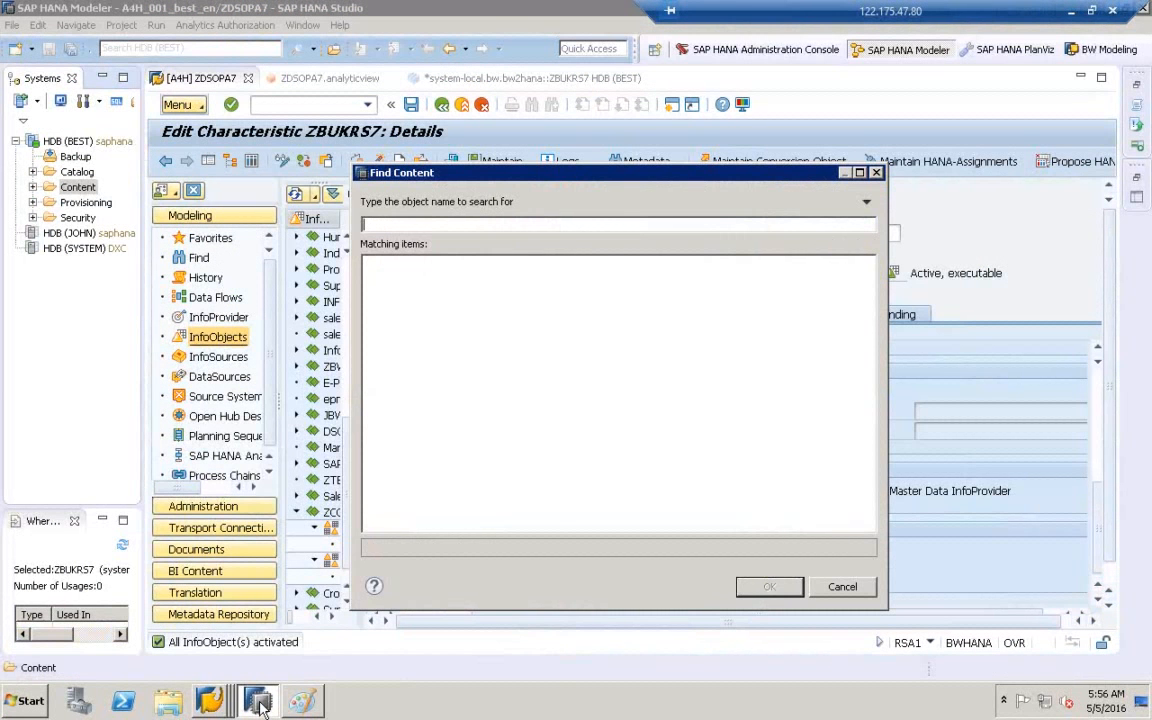
text(ZICPA7)
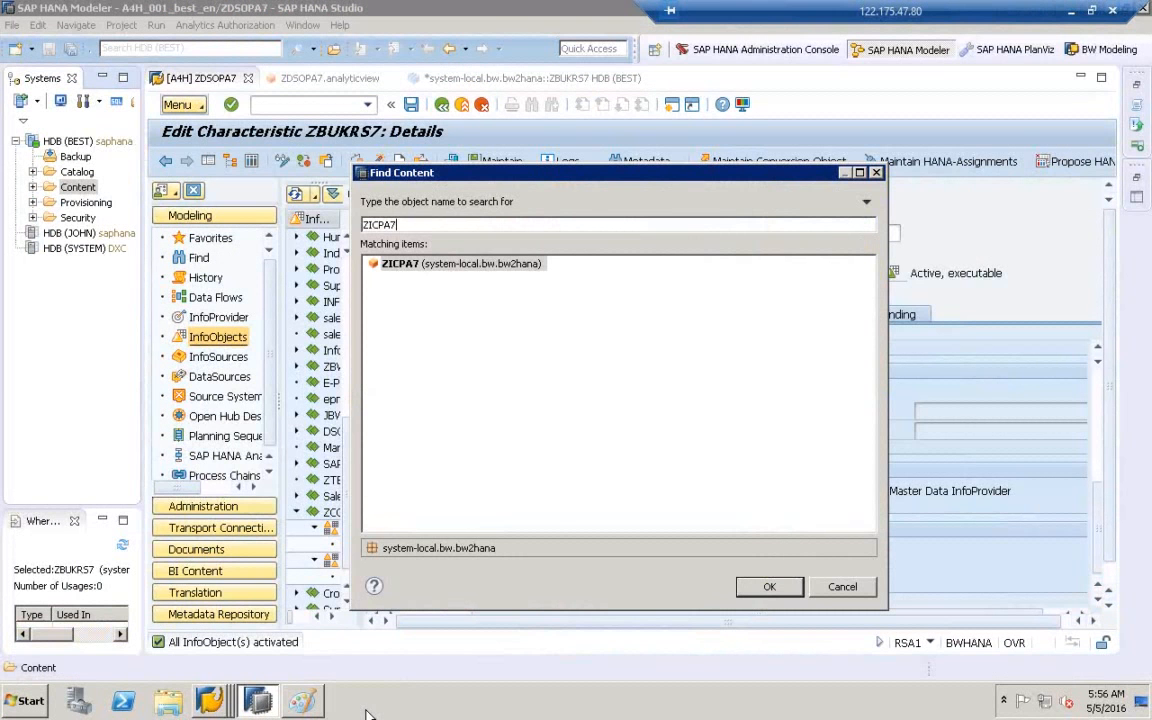
click(400, 265)
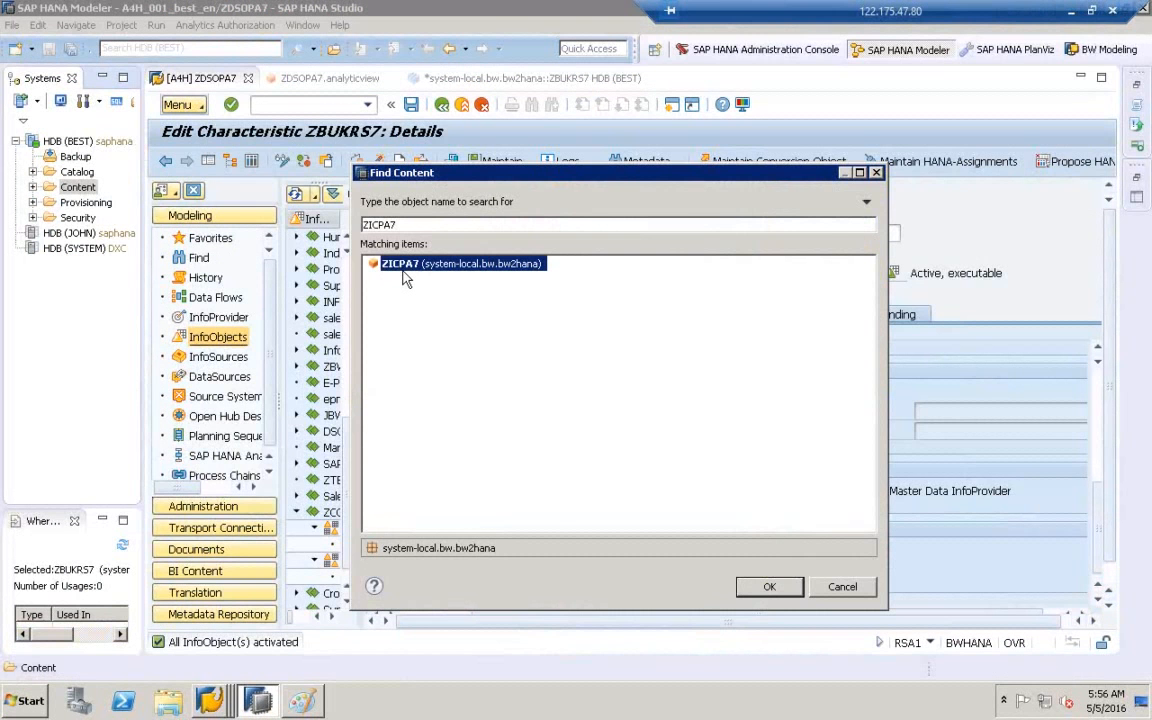
click(769, 587)
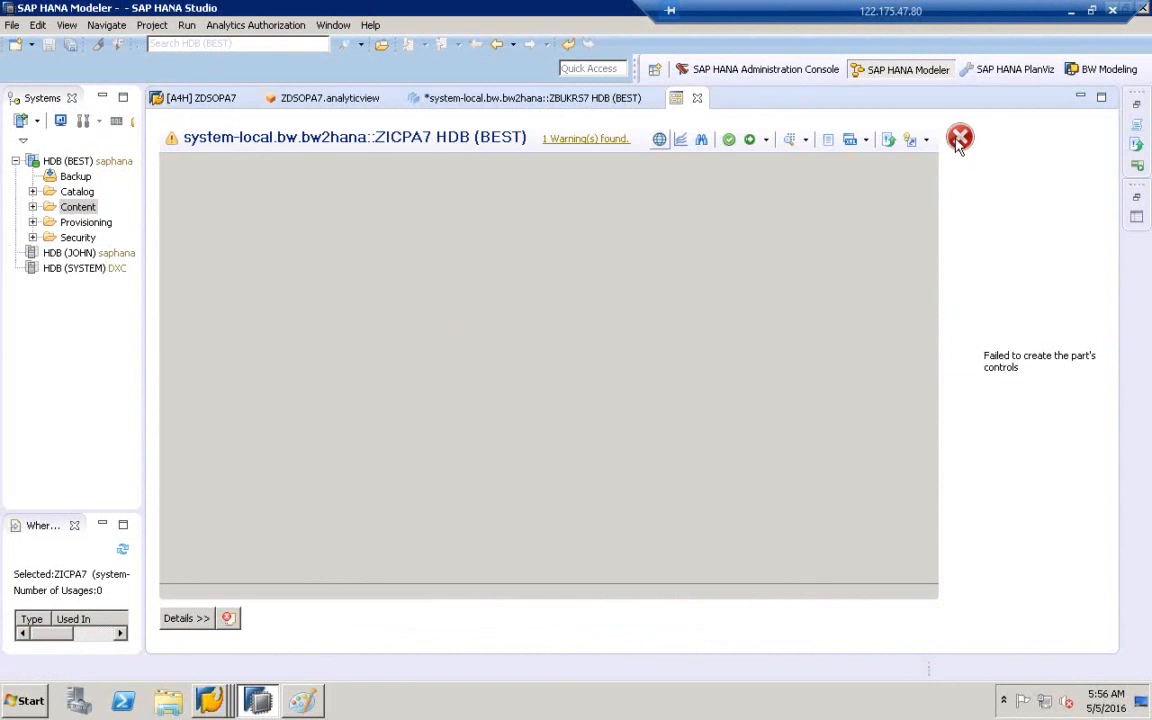
- Close the failed ZICPA7 tab and discard the unsaved ZBUKRS7 editor
click(698, 98)
click(652, 99)
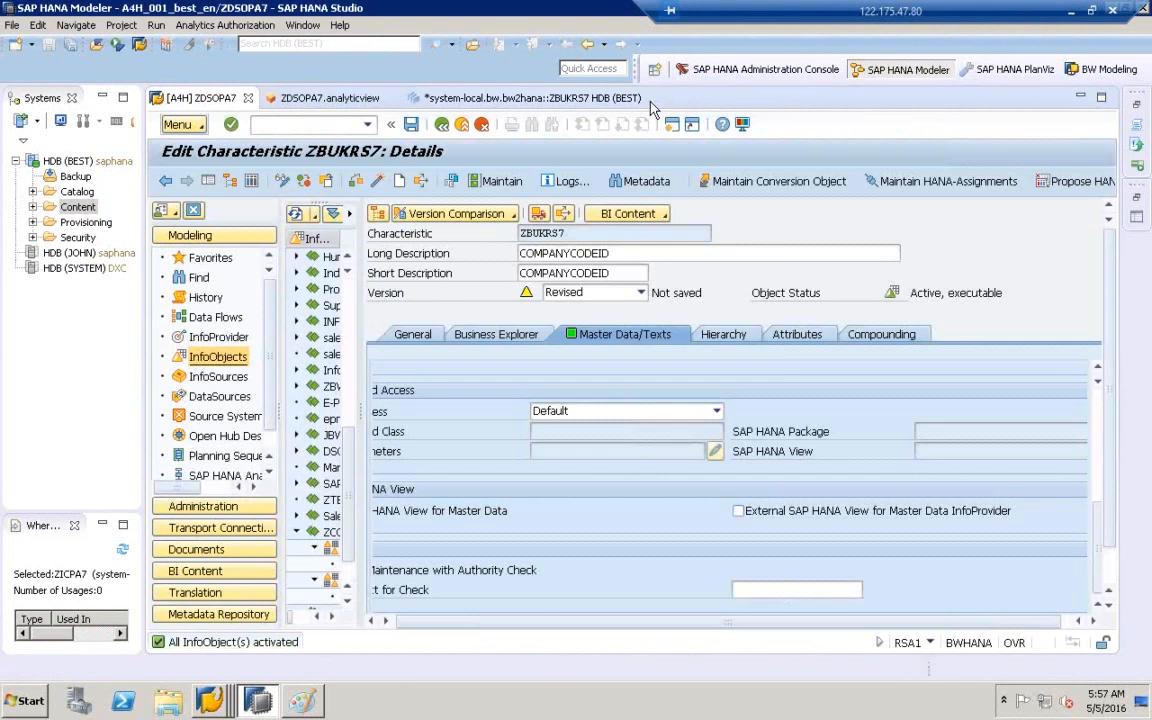
click(663, 358)
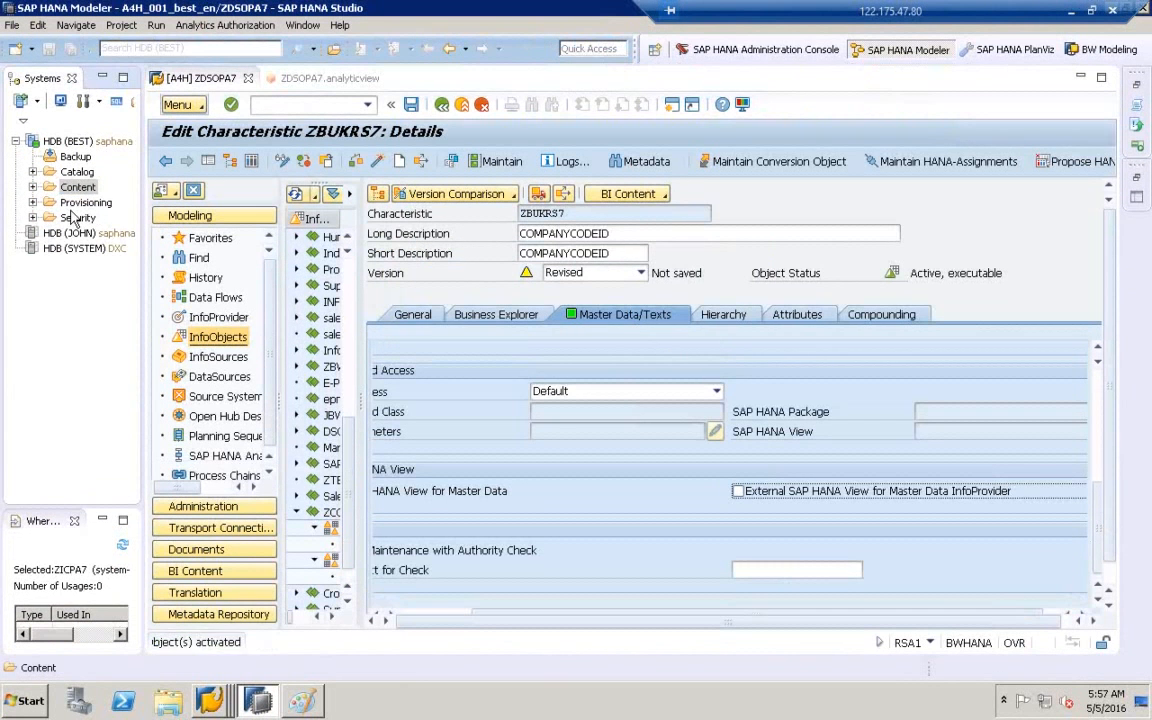
- Find ZICPA7 under Content and reopen the view
right_click(76, 187)
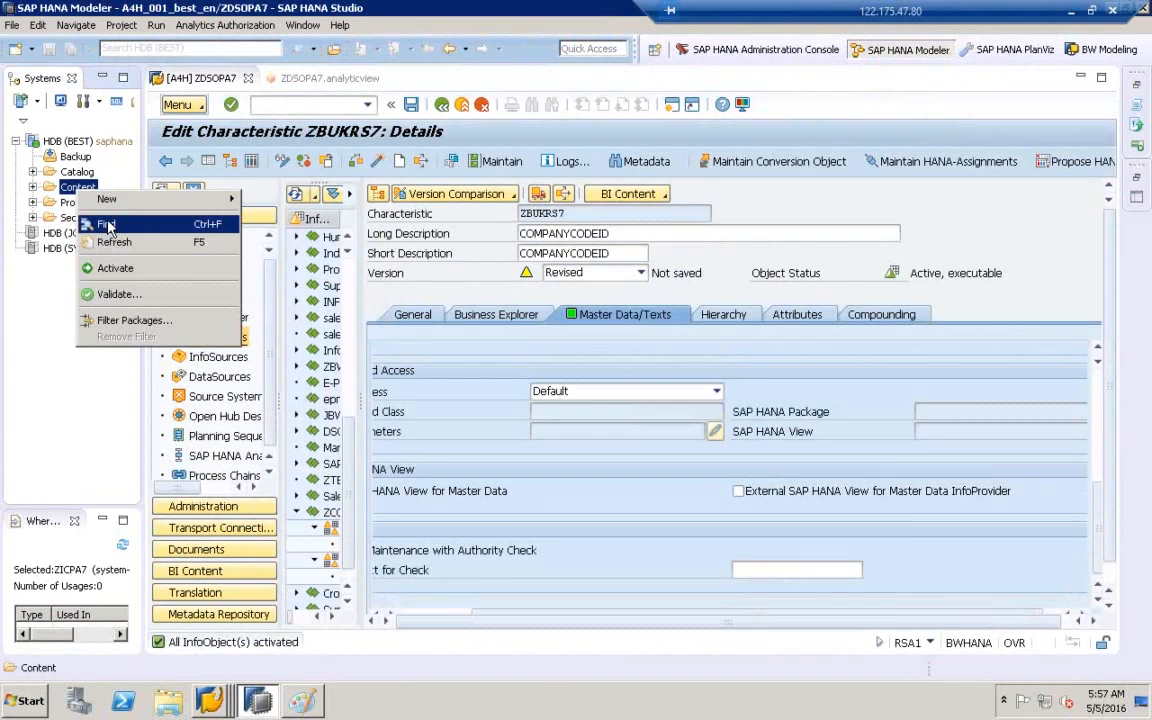
click(106, 224)
text(ZICPA7)
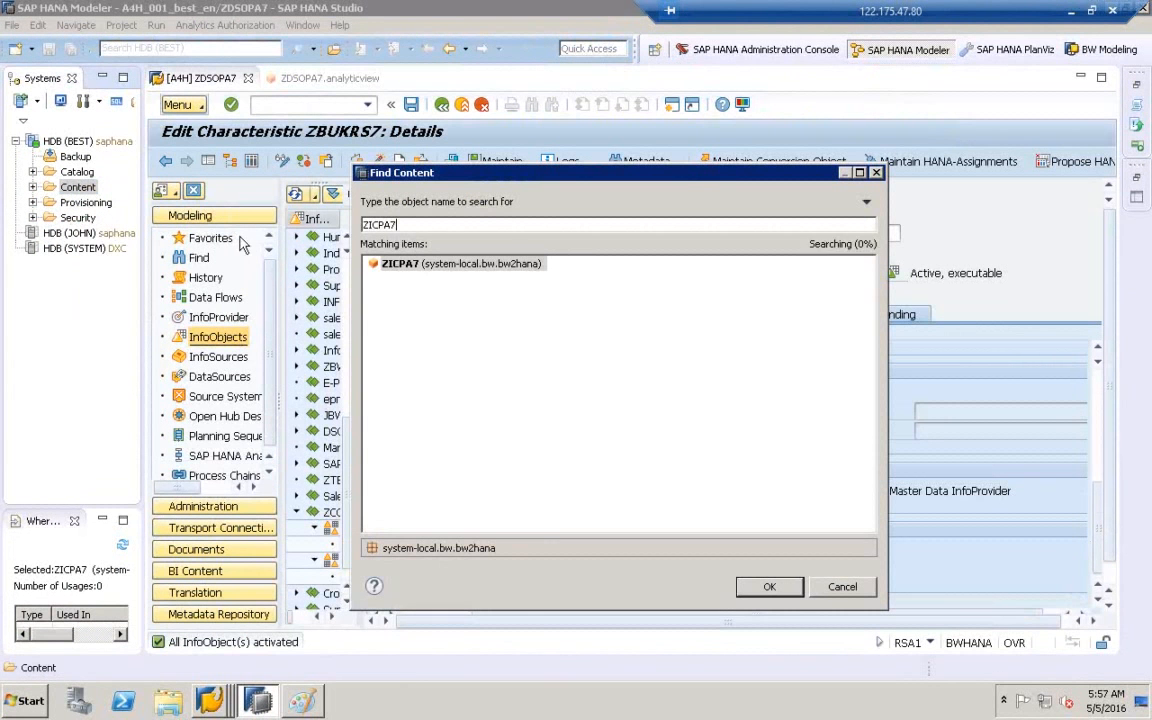
click(416, 270)
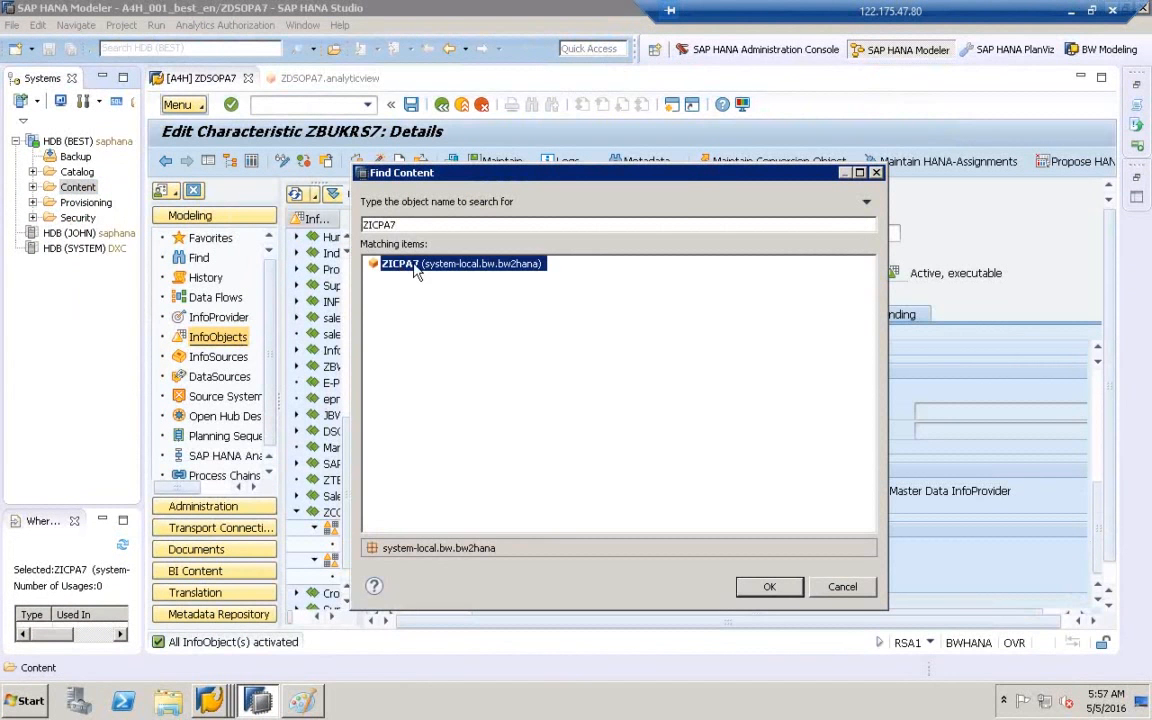
double_click(416, 268)
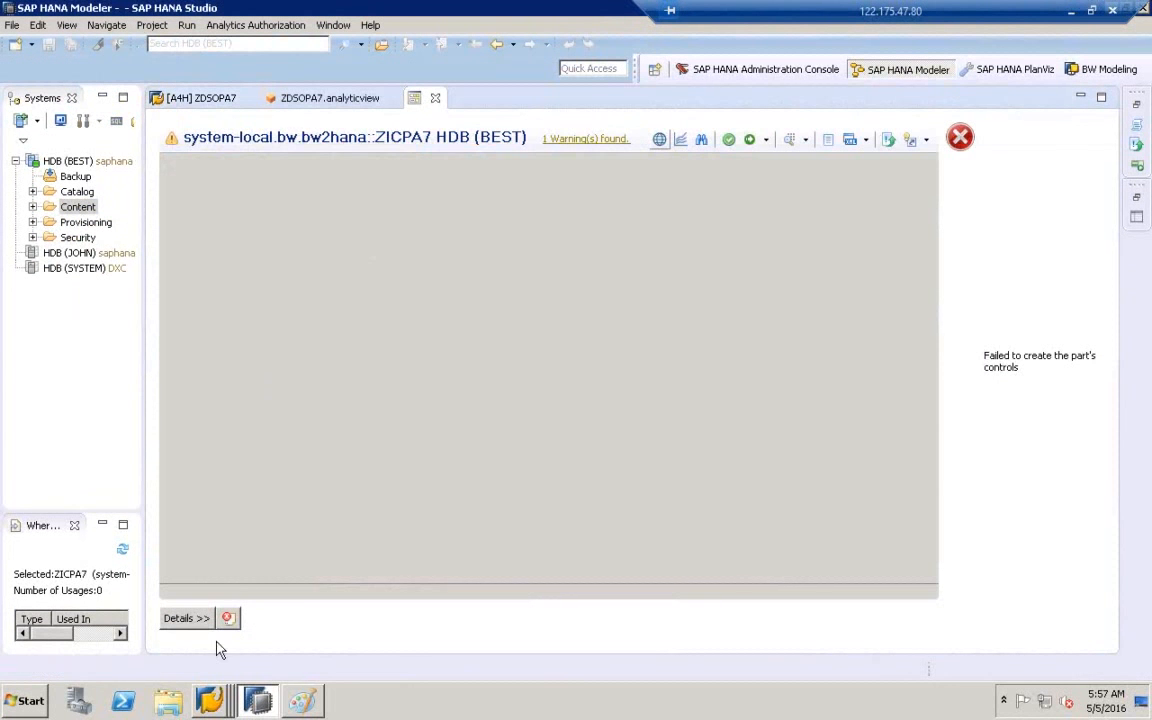
- Show the error details and open the Error Log of workspace messages
click(184, 618)
click(227, 618)
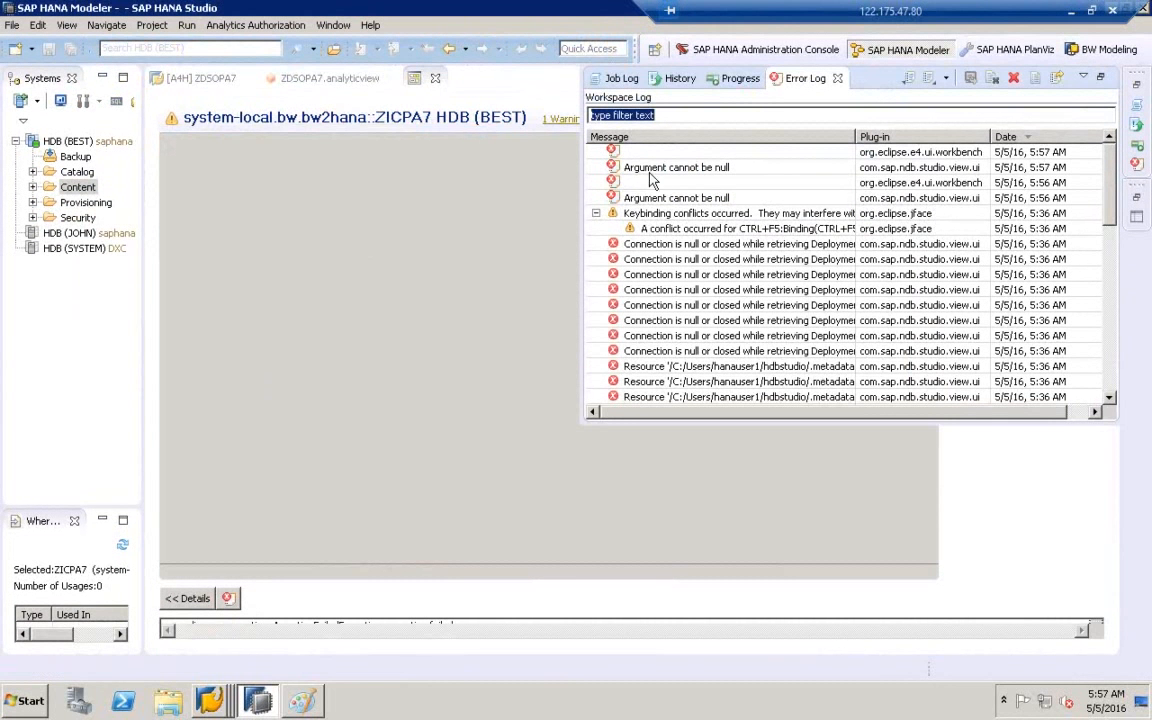
drag(981, 8, 609, 8)
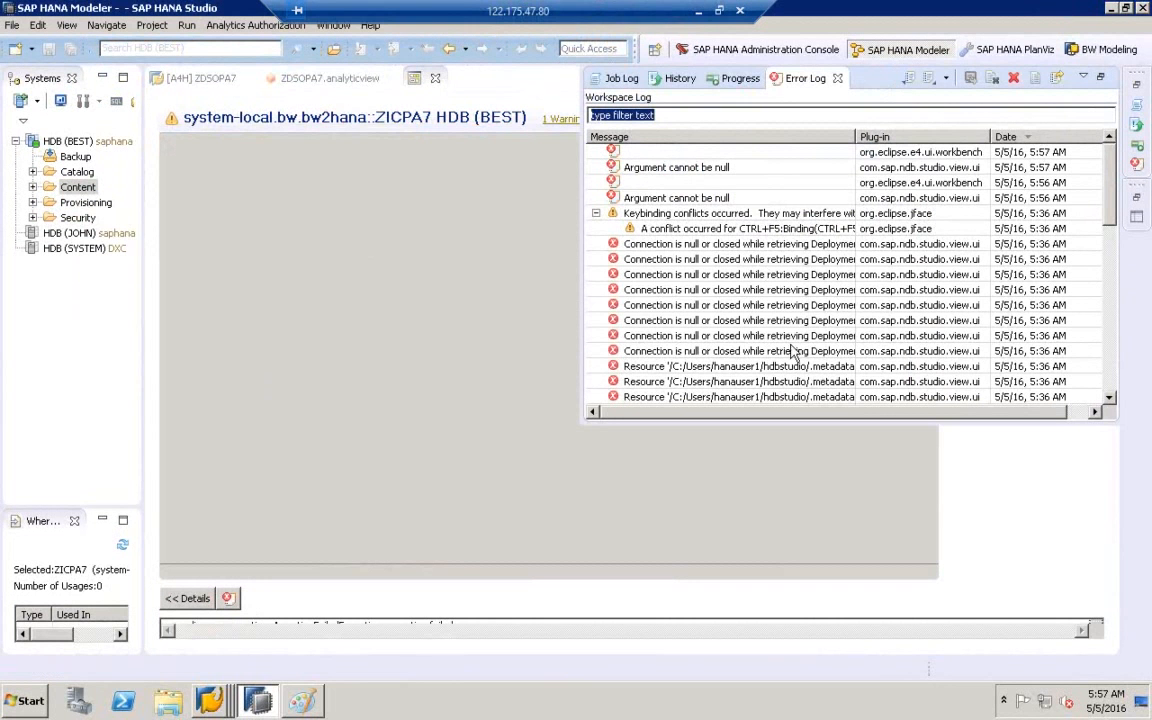
- Exit SAP HANA Studio, confirming OK, and minimize the InfoCube and Paint windows
click(1143, 8)
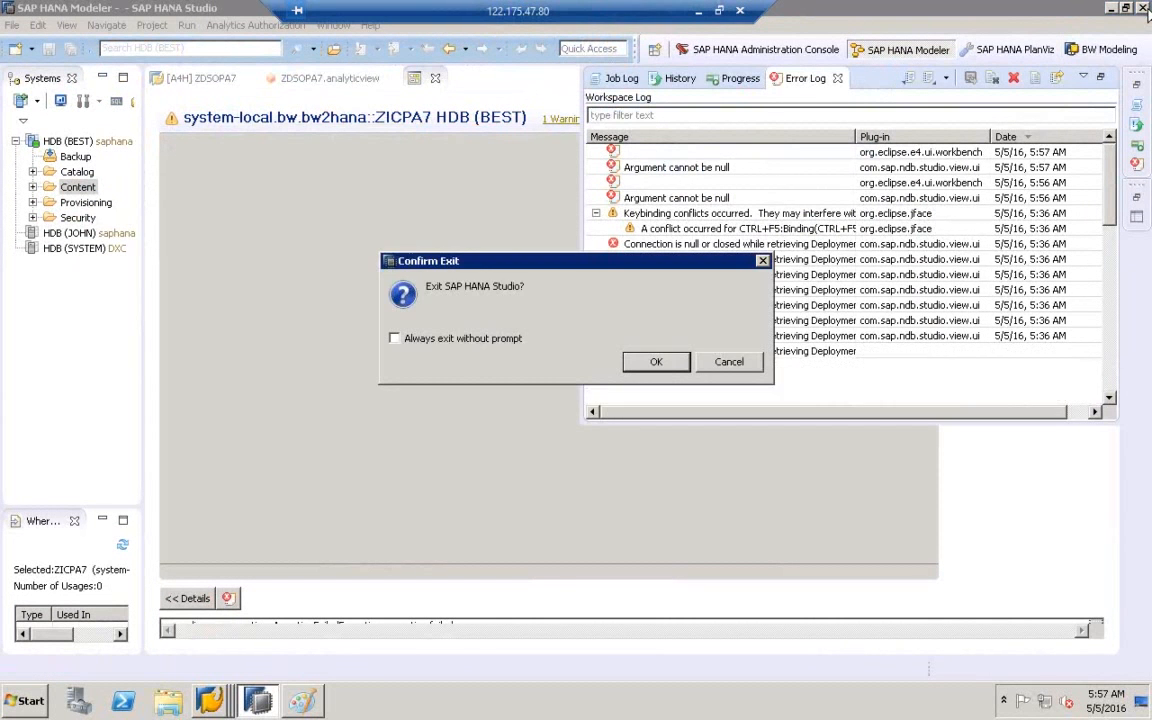
click(656, 362)
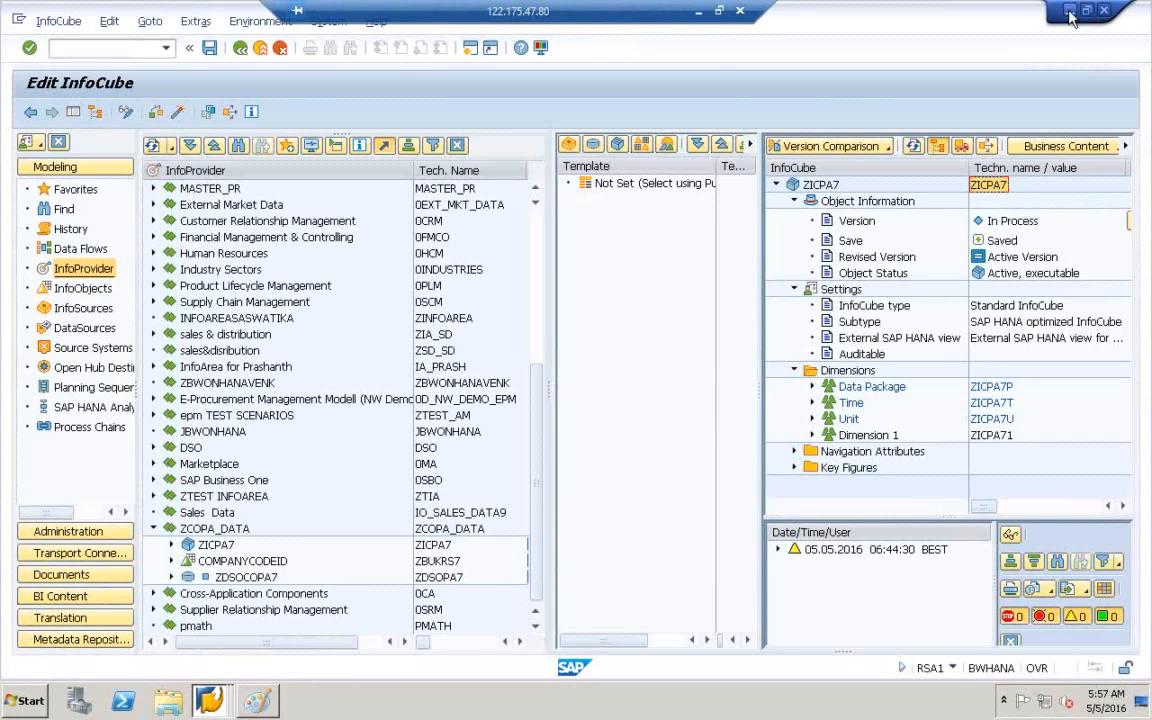
click(1070, 13)
click(1111, 6)
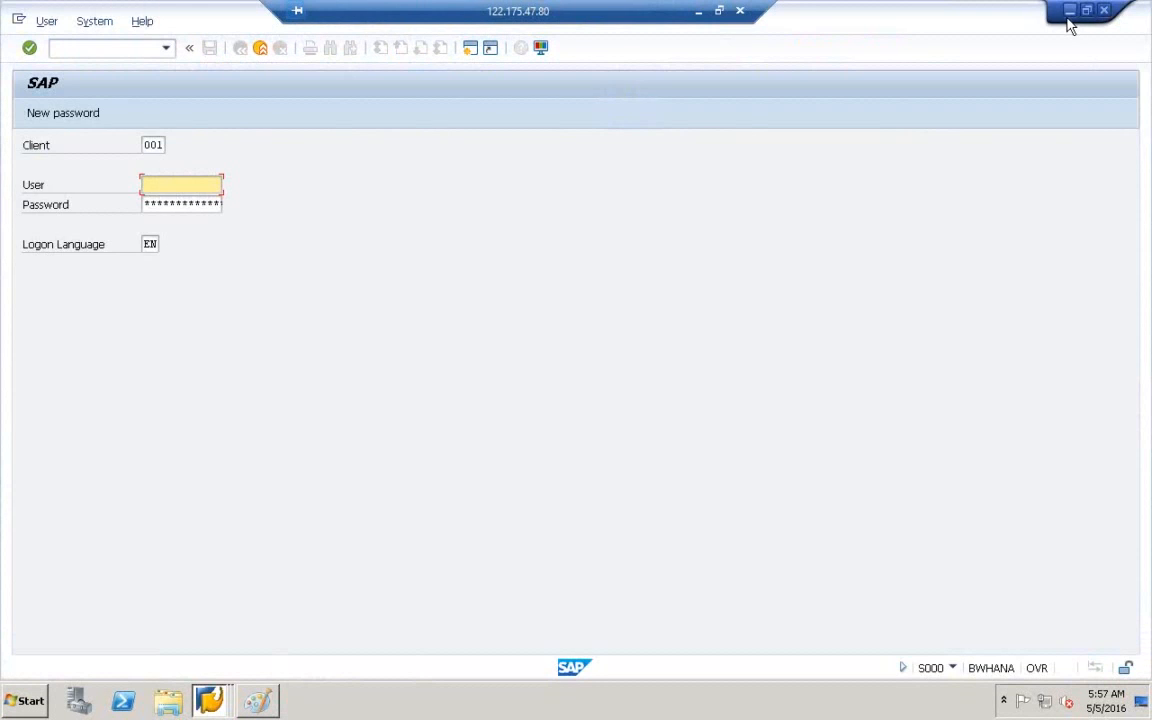
- Clear the SAP logon windows, relaunch SAP HANA Studio from the Start menu, and close the Error Log
click(1069, 12)
click(740, 129)
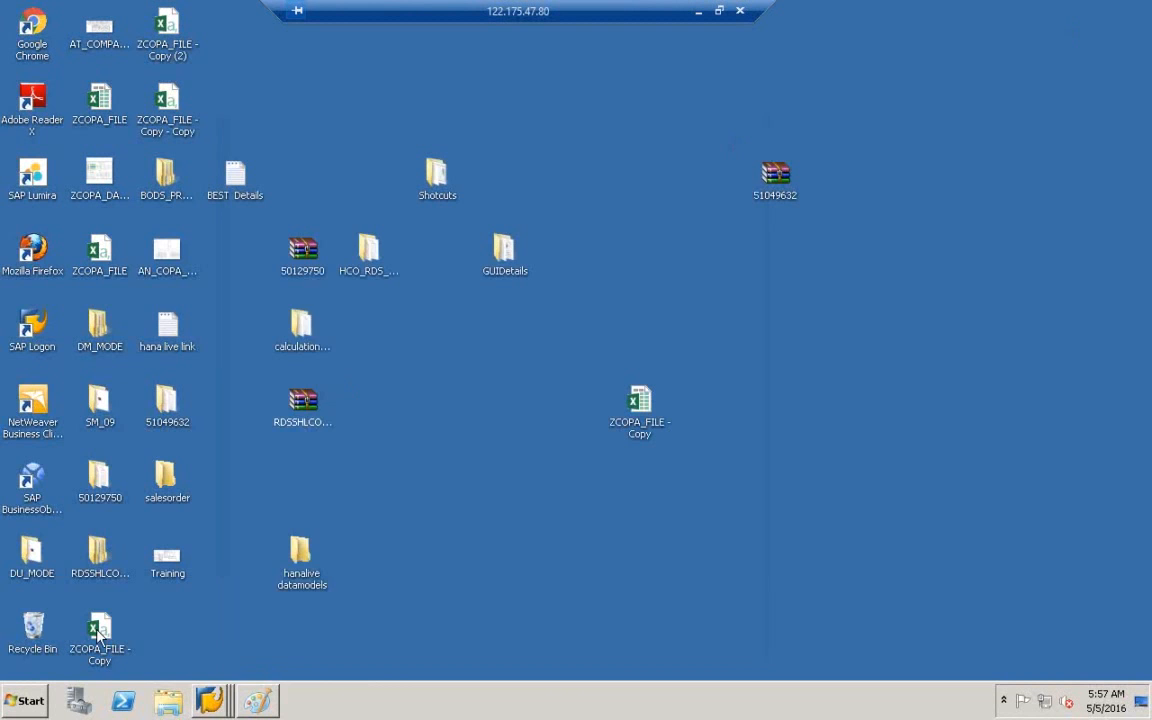
click(24, 700)
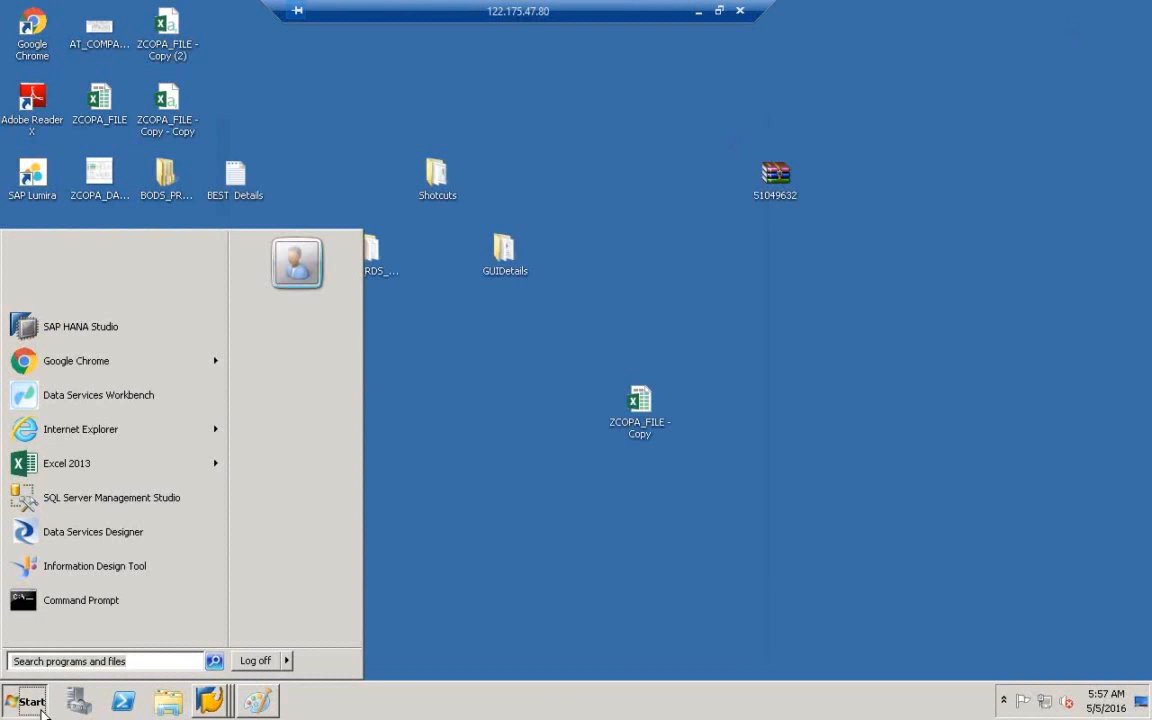
click(85, 341)
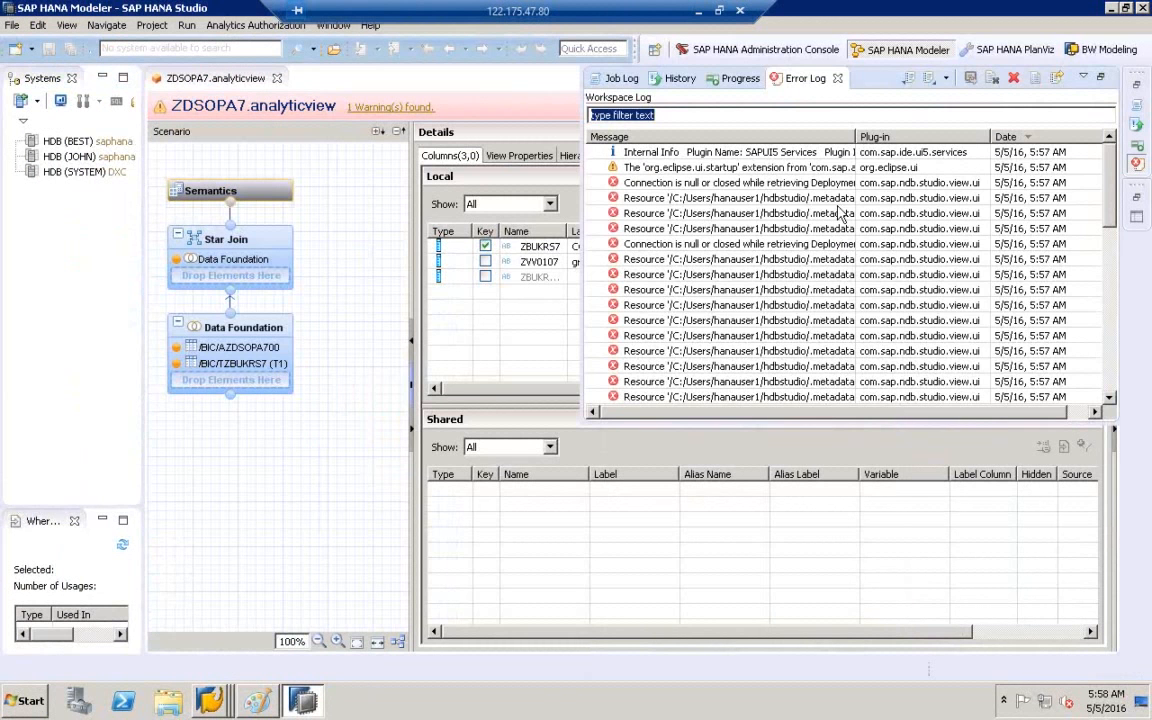
click(838, 79)
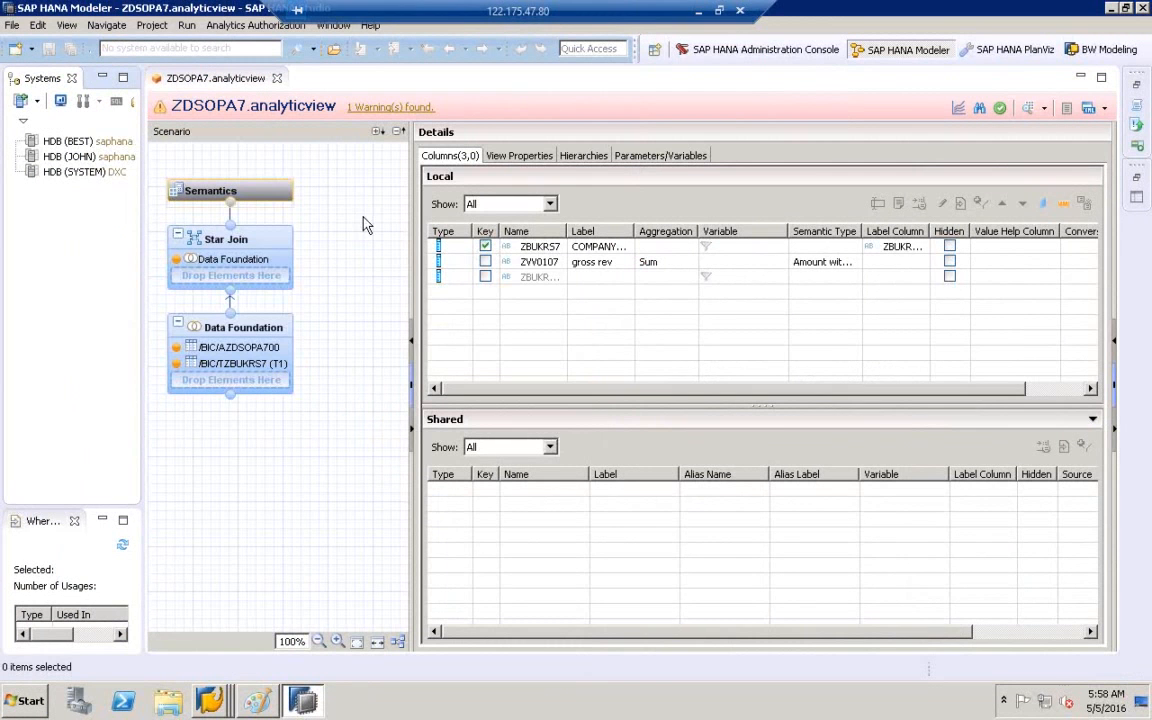
- Keep the ZDSOPA7 editor's unsaved changes and widen the editor and Systems panels
click(411, 260)
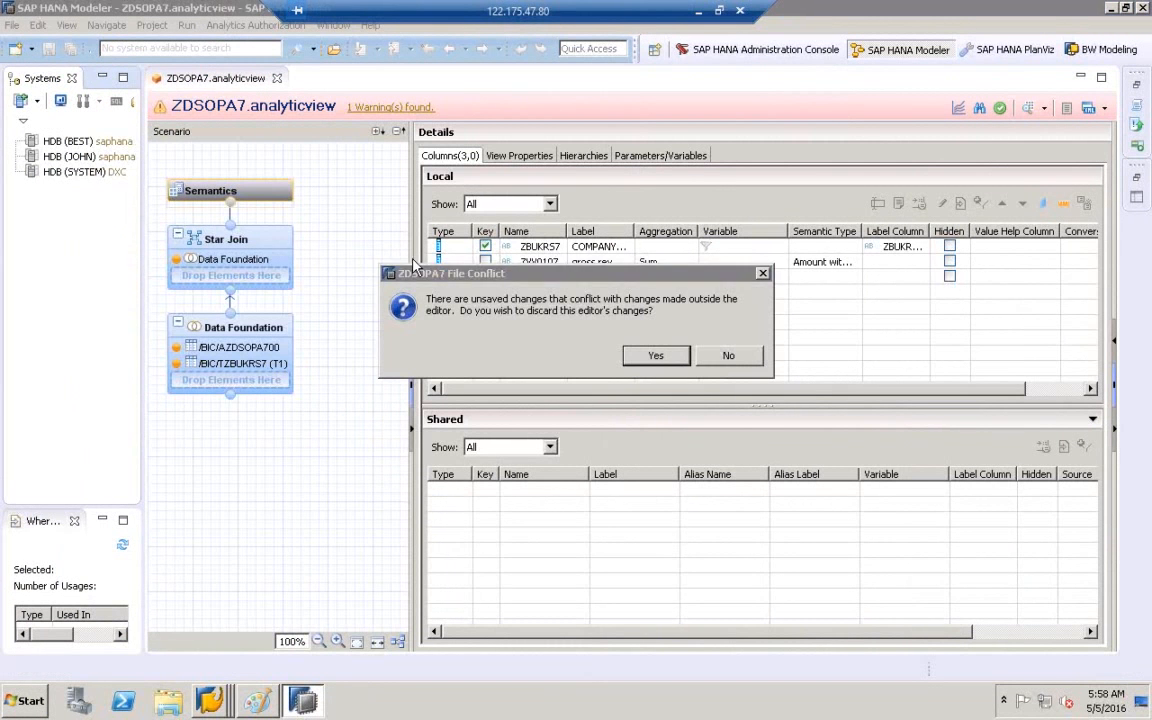
click(722, 362)
drag(413, 298, 459, 298)
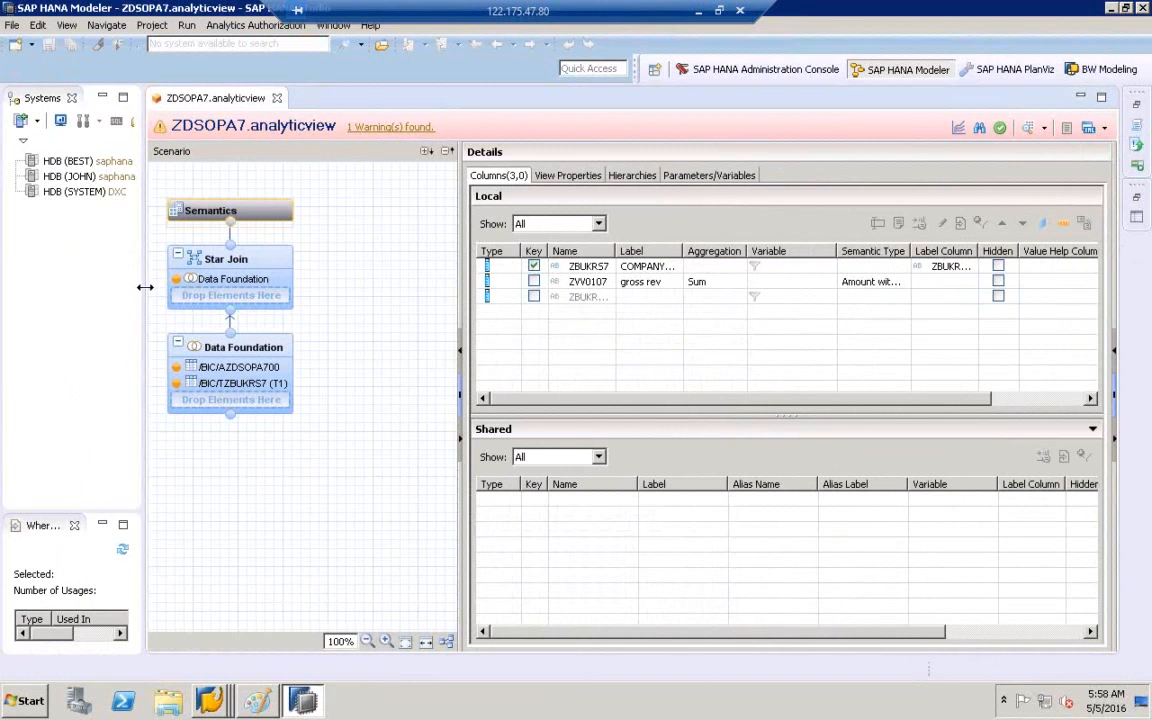
drag(145, 293, 240, 293)
- Log on to the HDB (BEST) system with its password
click(66, 138)
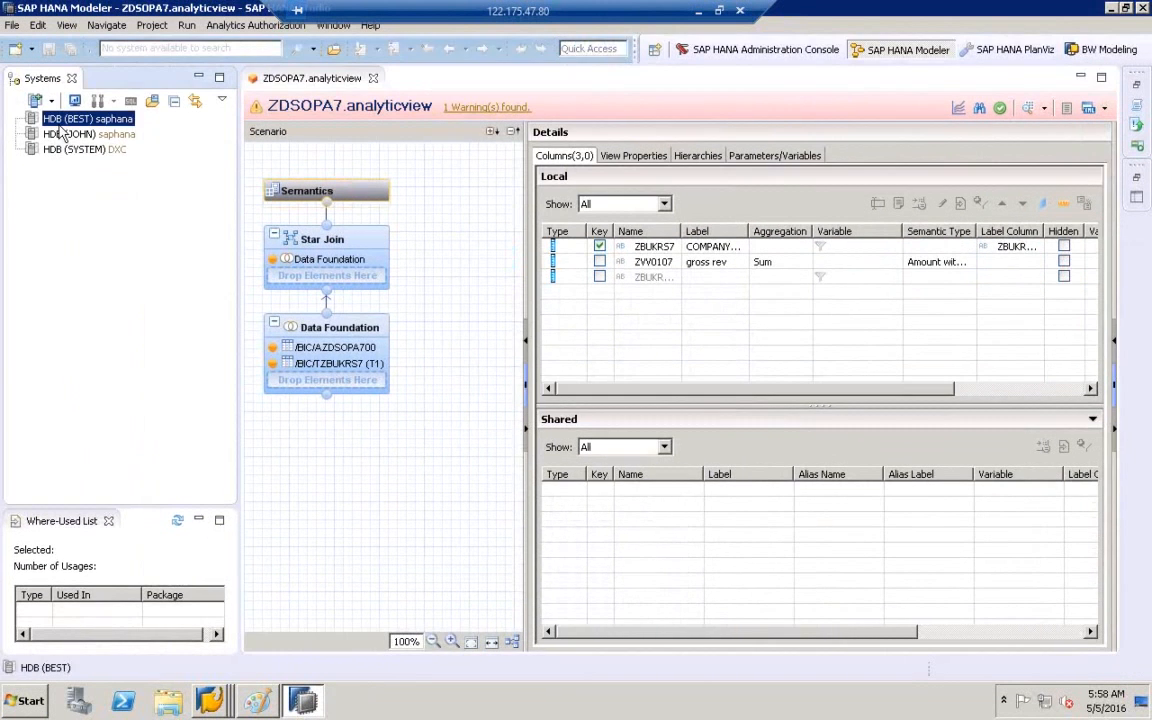
double_click(60, 124)
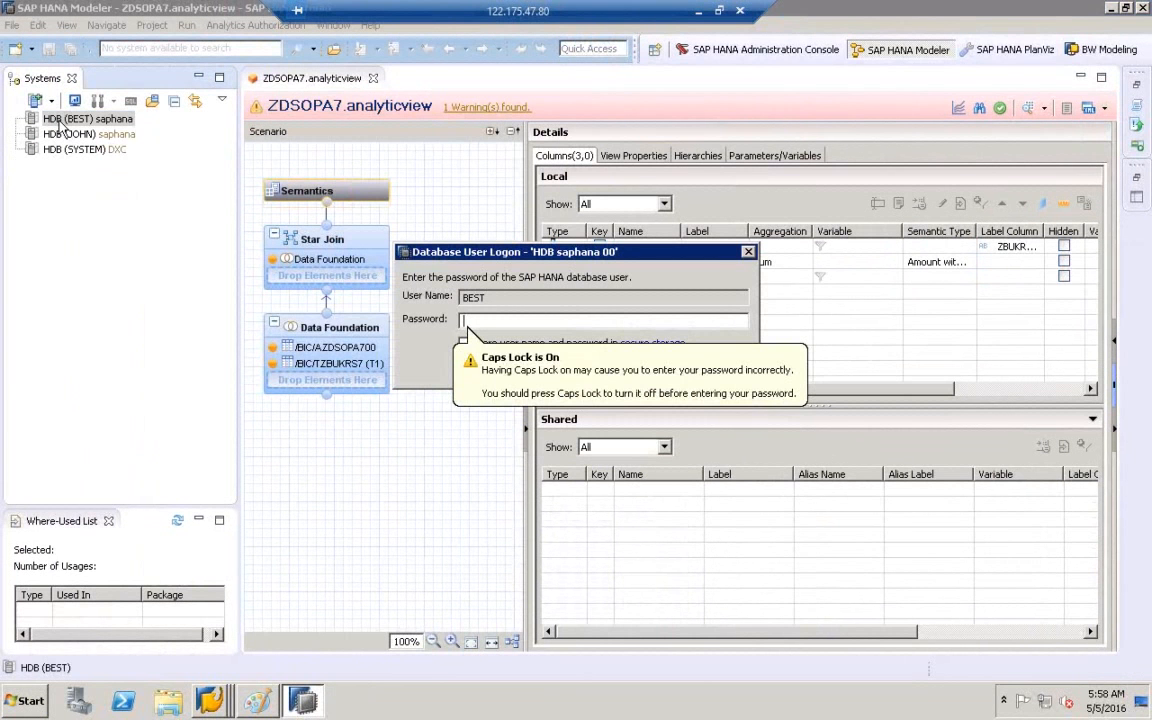
key(Caps_Lock)
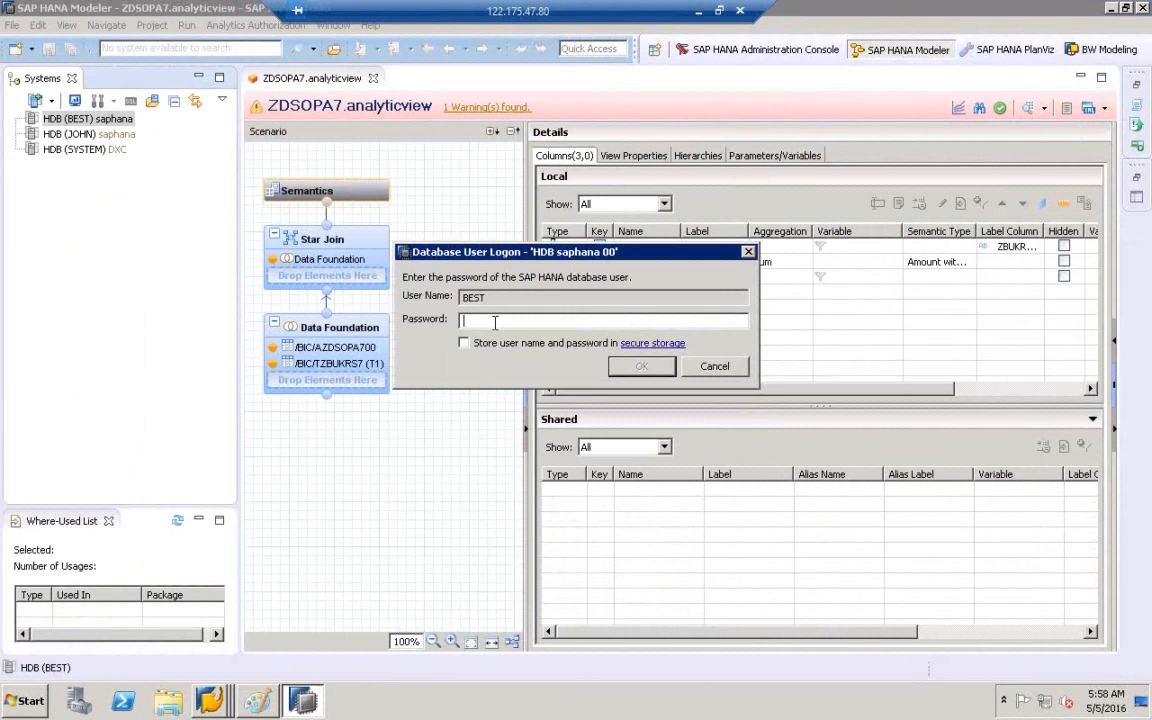
key(Return)
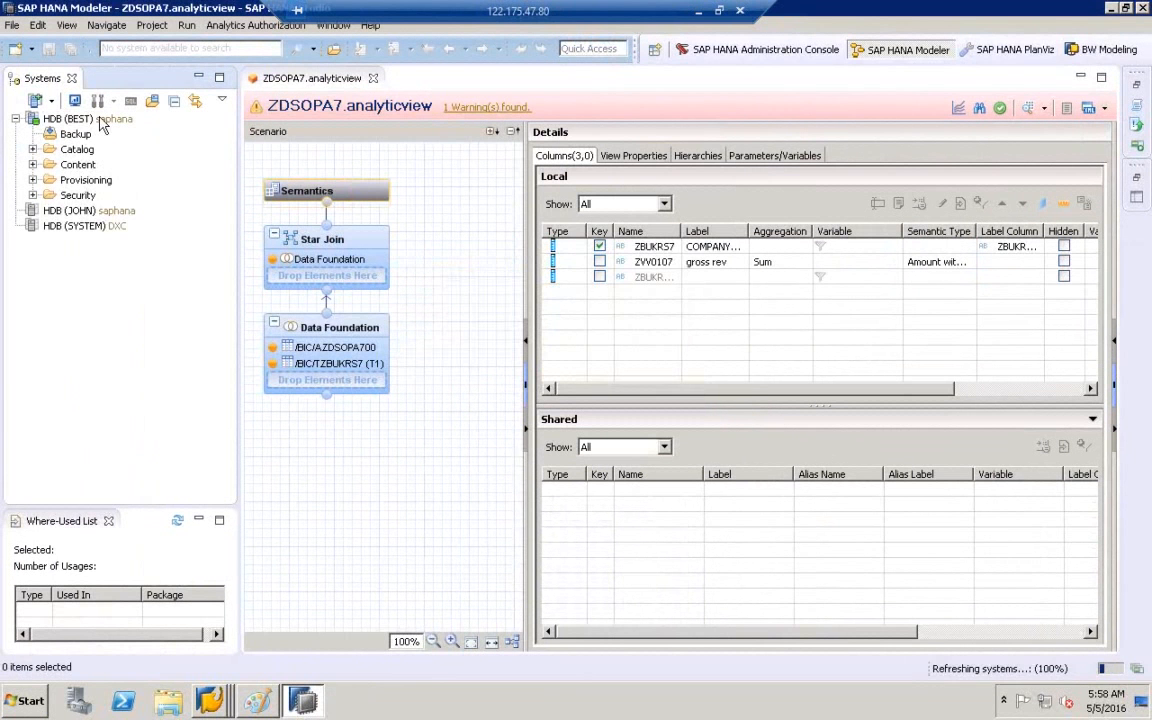
click(103, 121)
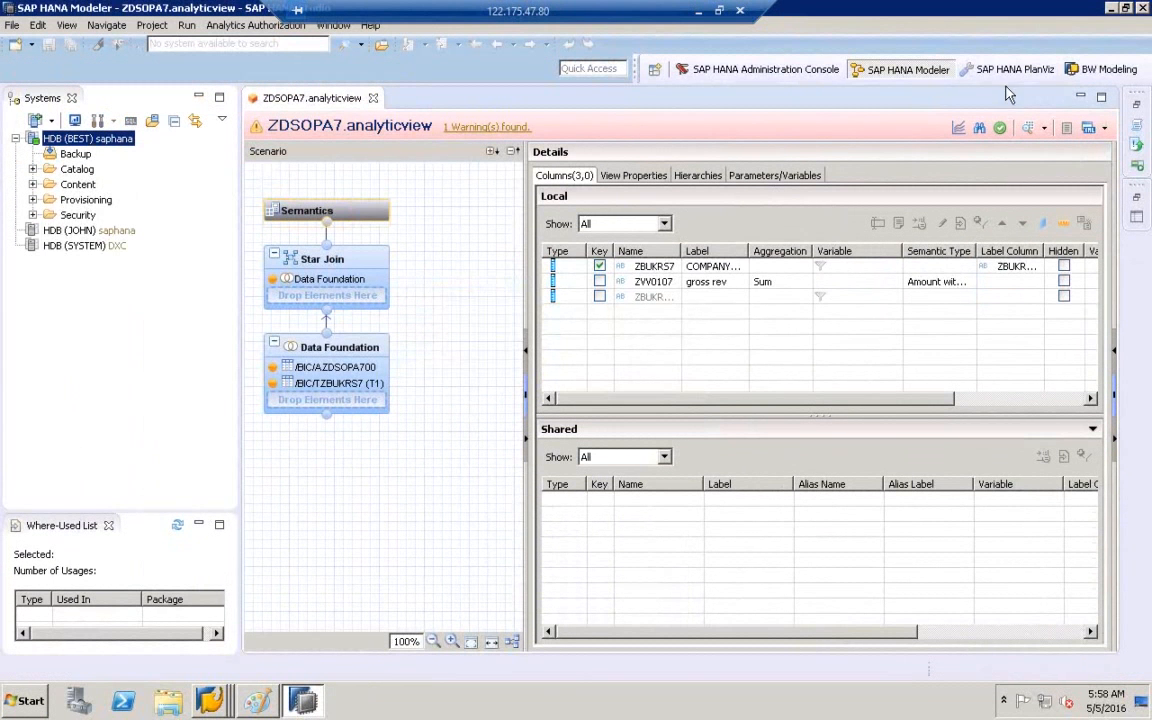
- In BW Modeling, log on to project A4H_001_best_en with its password, then return to SAP HANA Modeler
click(1088, 72)
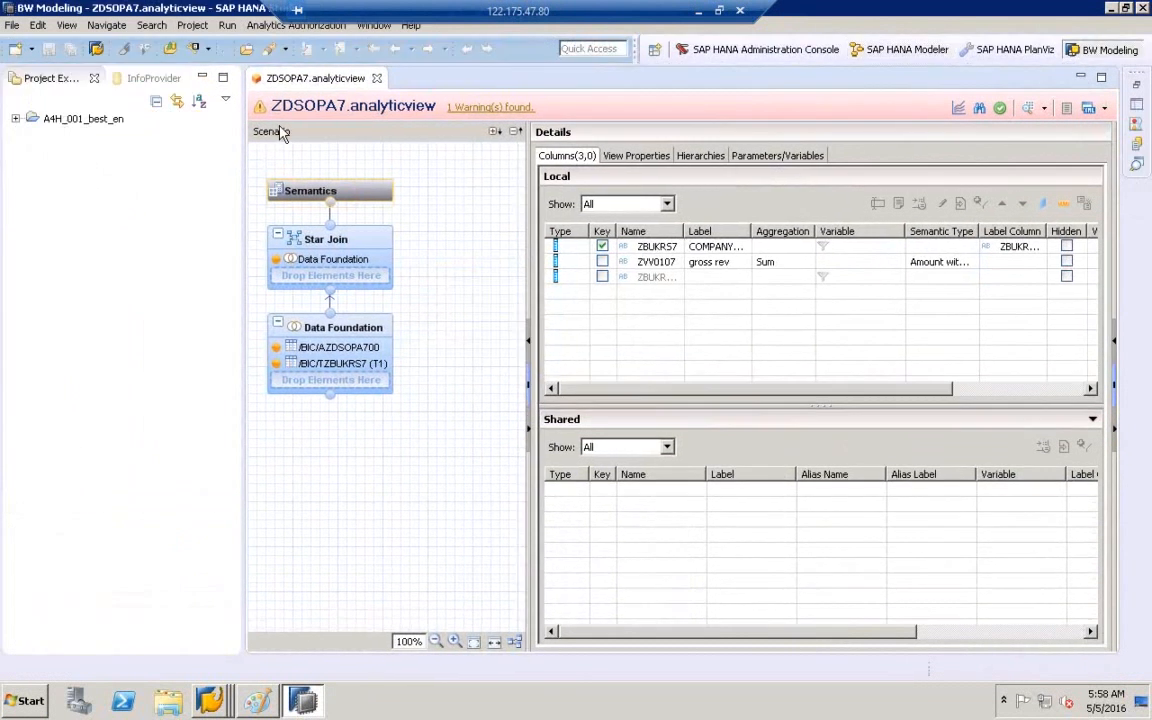
click(15, 118)
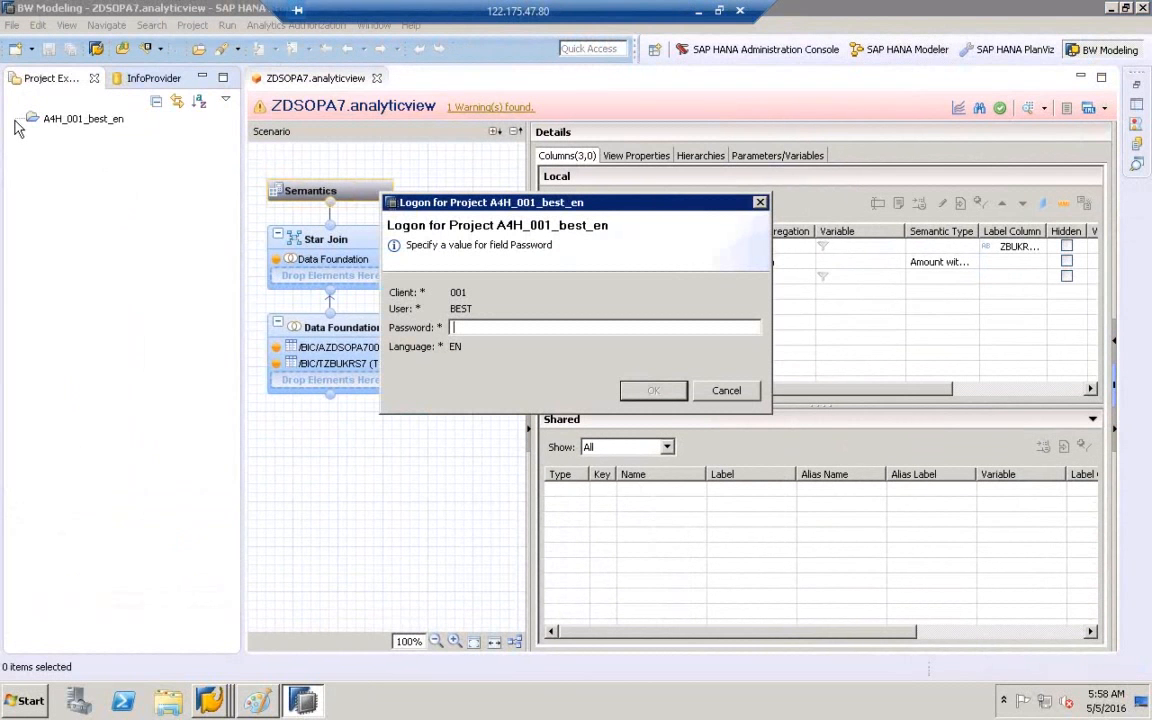
text(••)
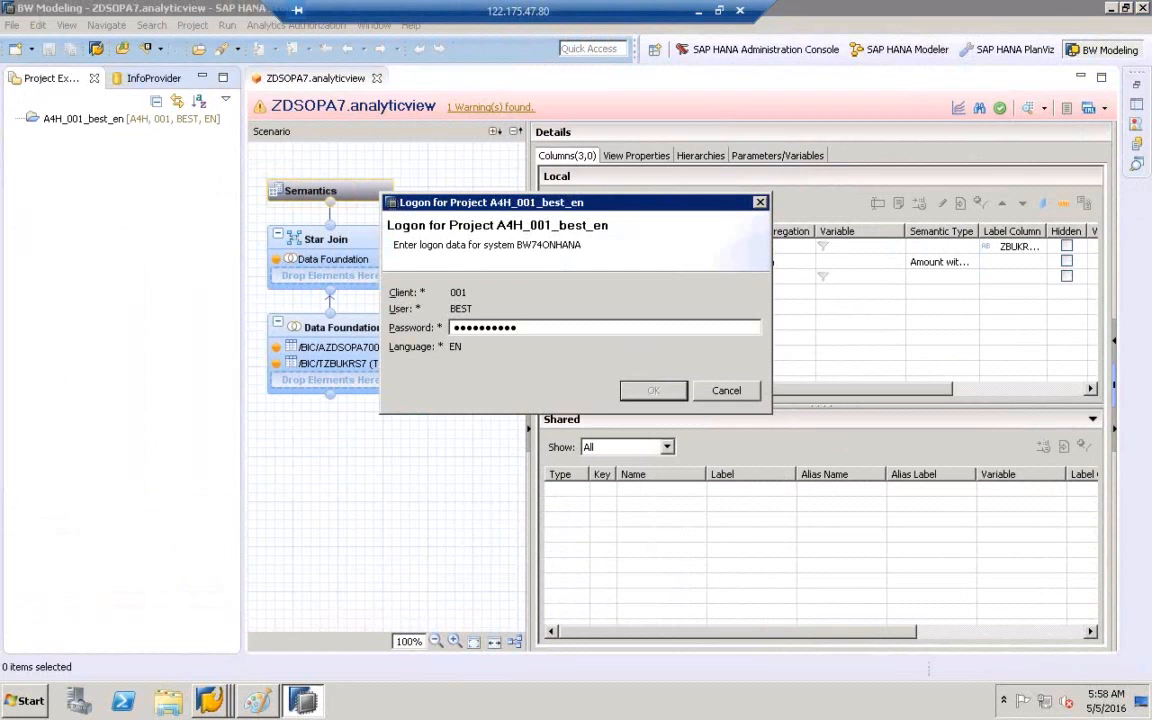
key(Return)
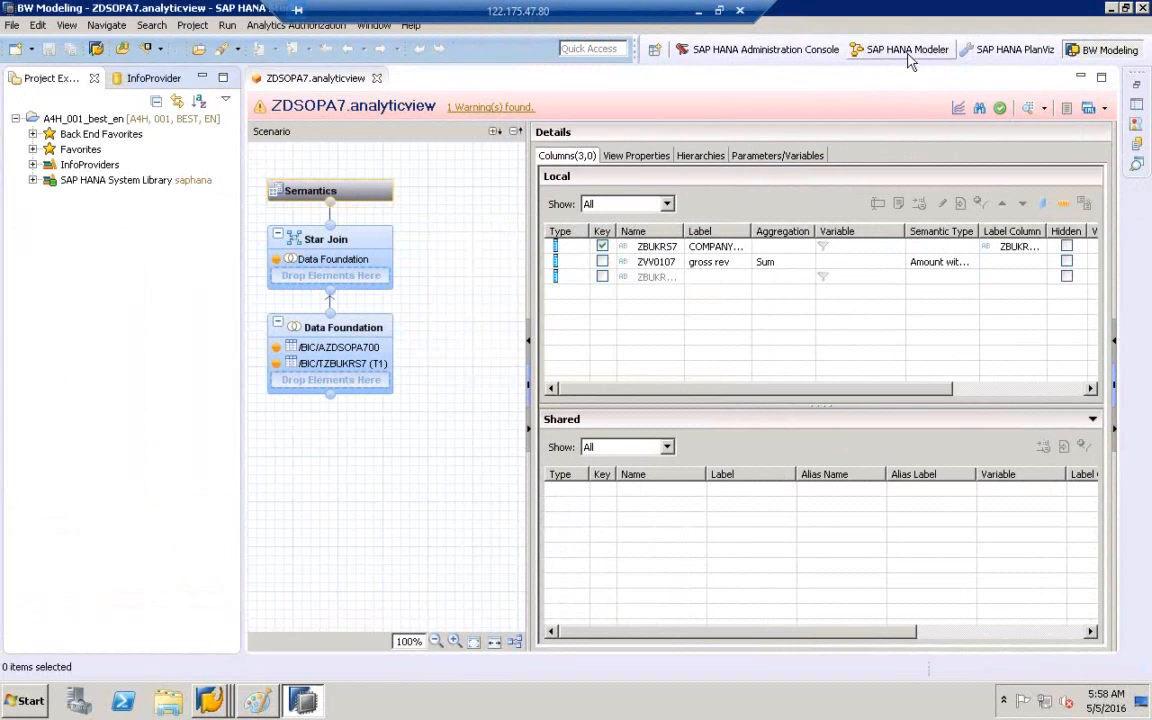
click(858, 50)
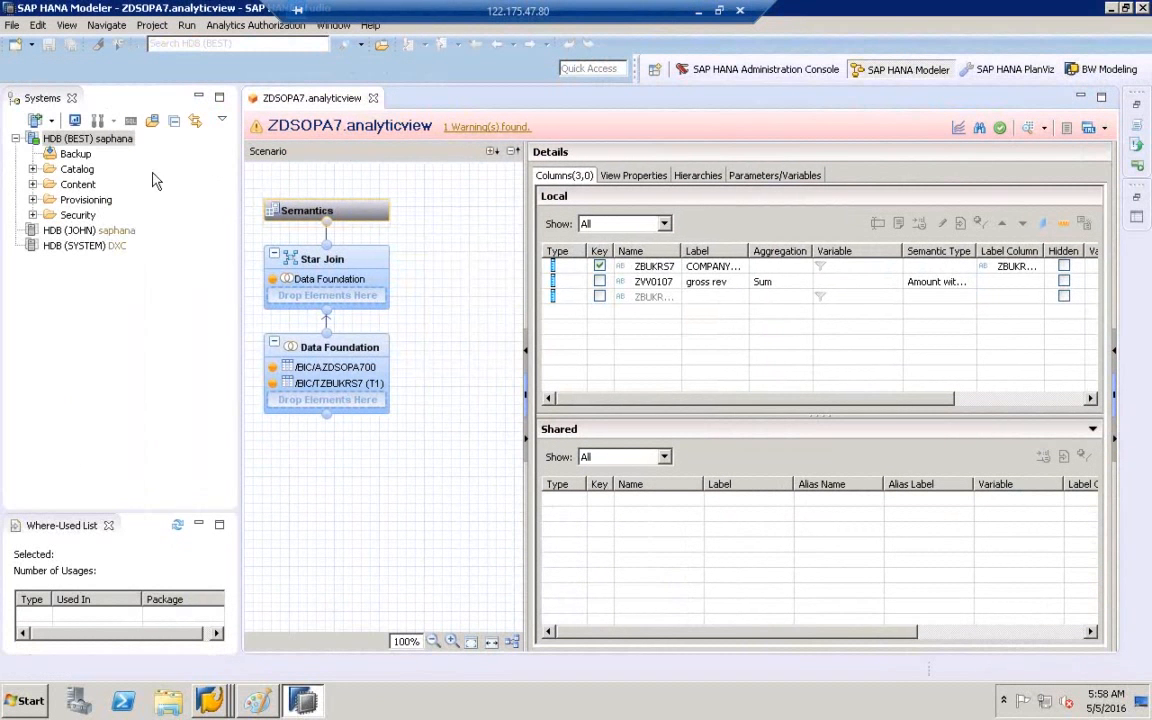
- Search Content for ZICPA7 and try to open the found view
click(72, 186)
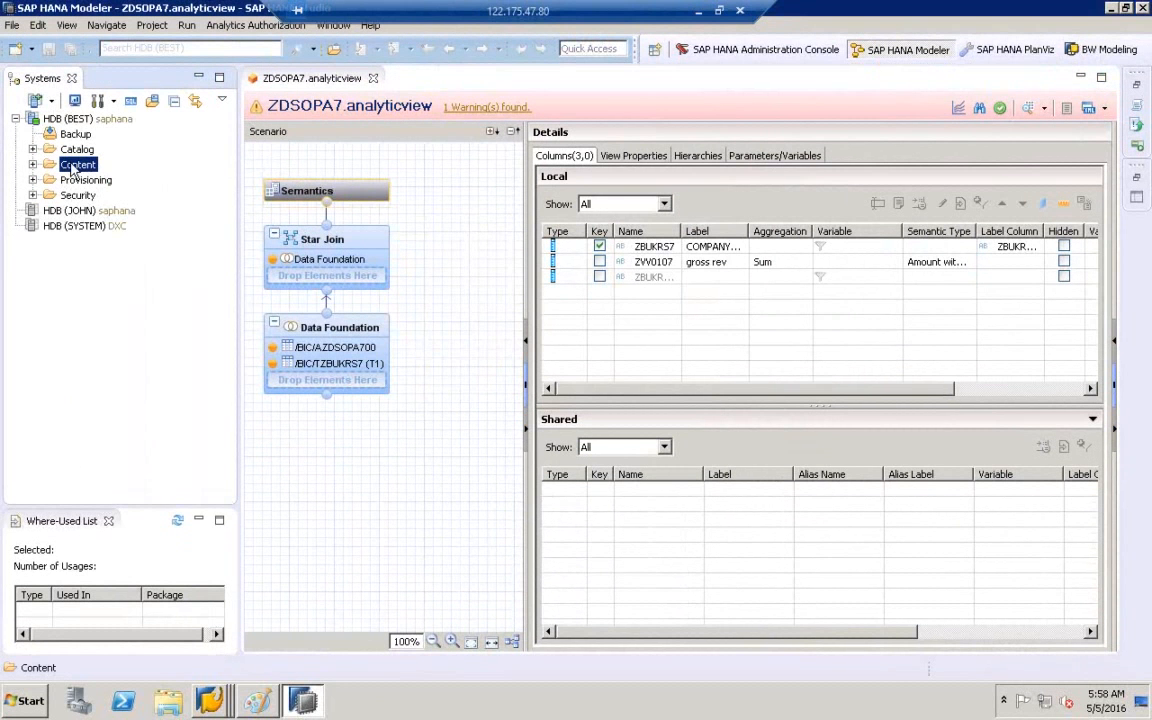
right_click(72, 170)
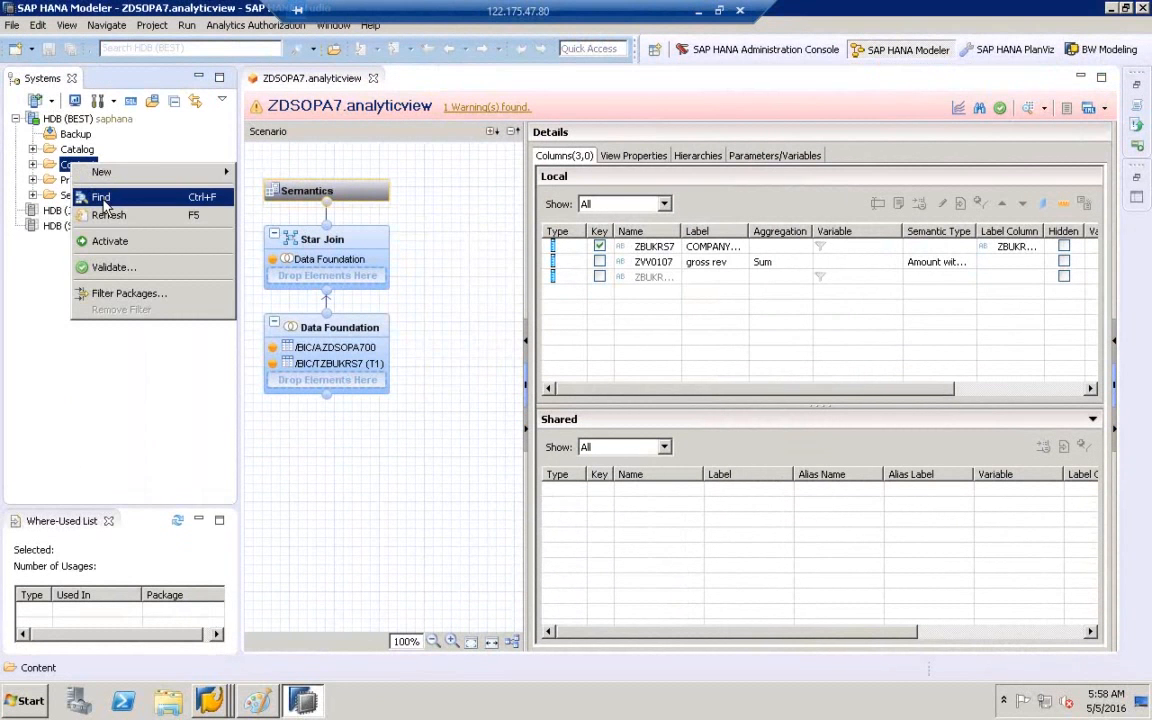
click(95, 177)
text(ZICPA7)
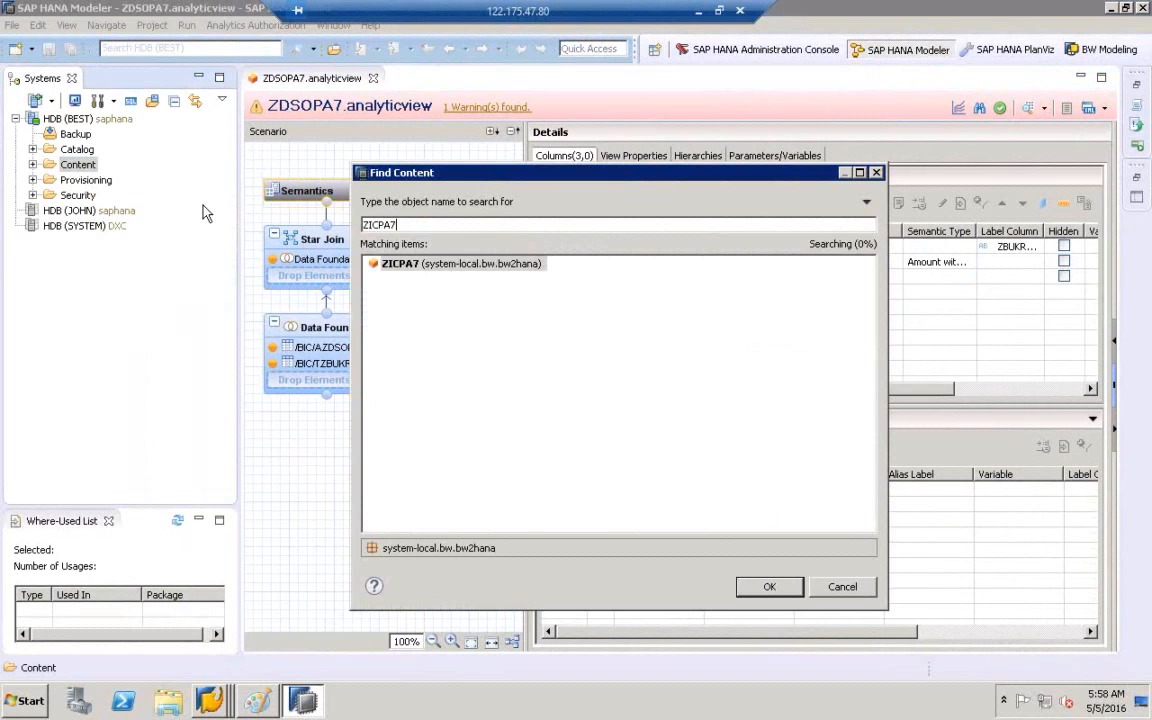
double_click(404, 264)
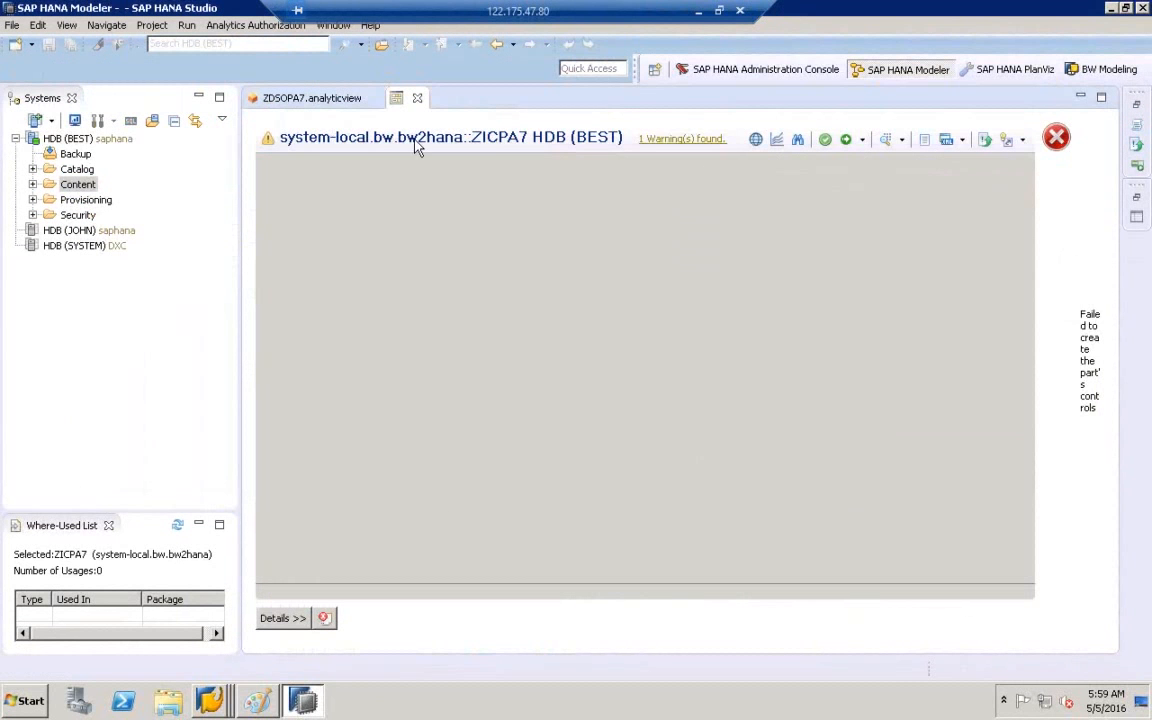
- Go back to the ZDSOPA7 tab and bring the SAP GUI Edit InfoCube window forward
click(376, 97)
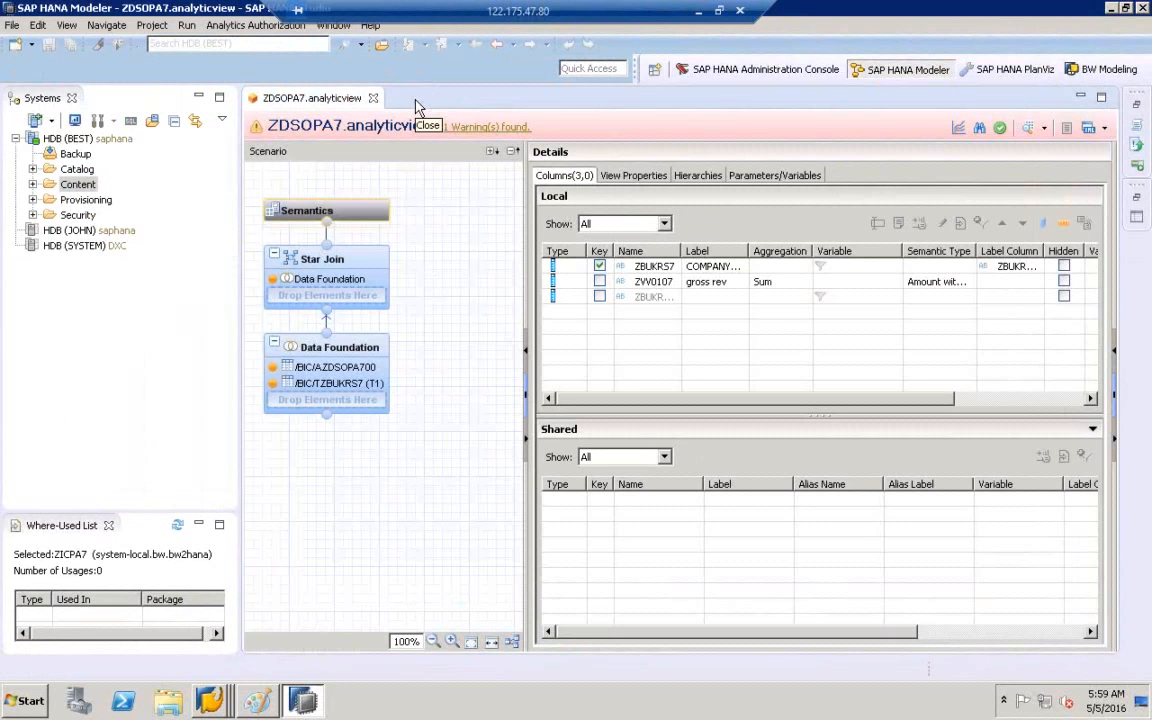
click(210, 700)
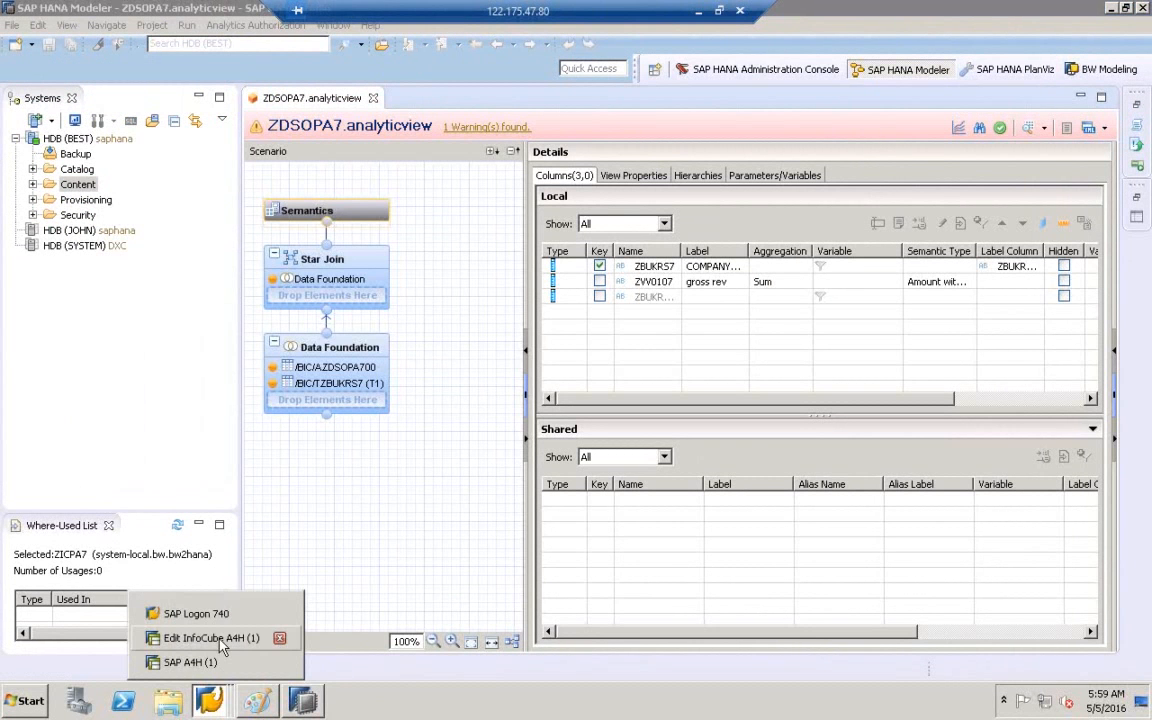
click(197, 575)
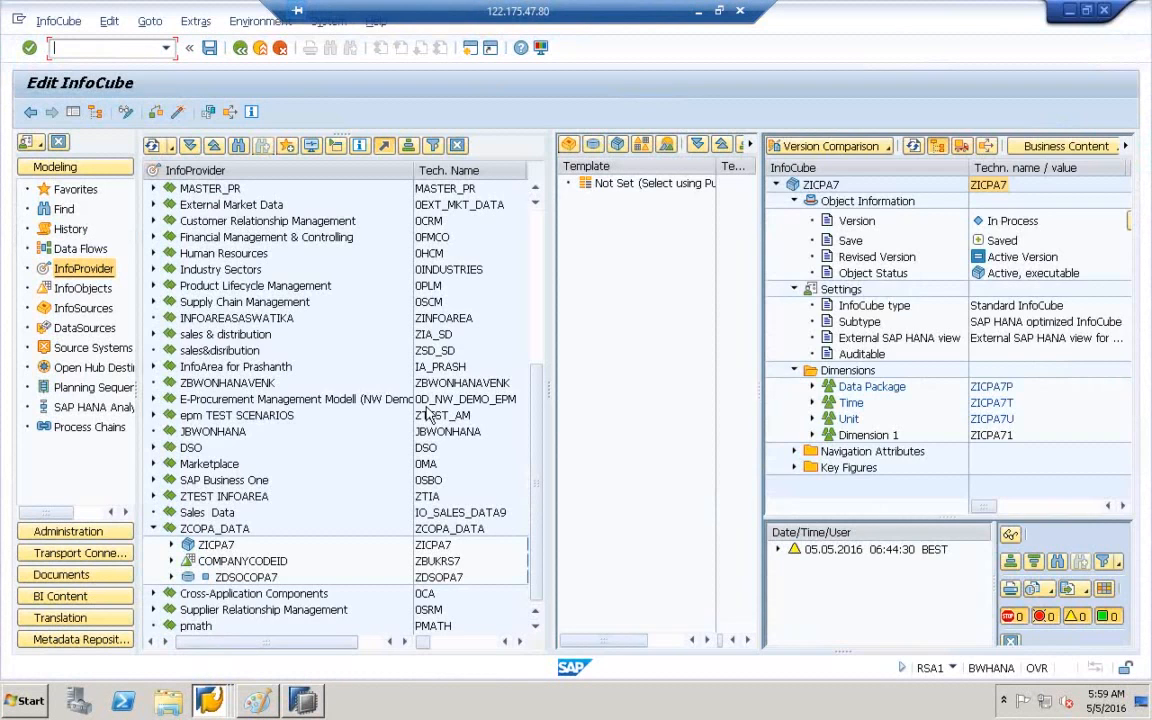
- Open InfoCube ZICPA7's dimensions and settings in change mode and widen the details pane
double_click(207, 546)
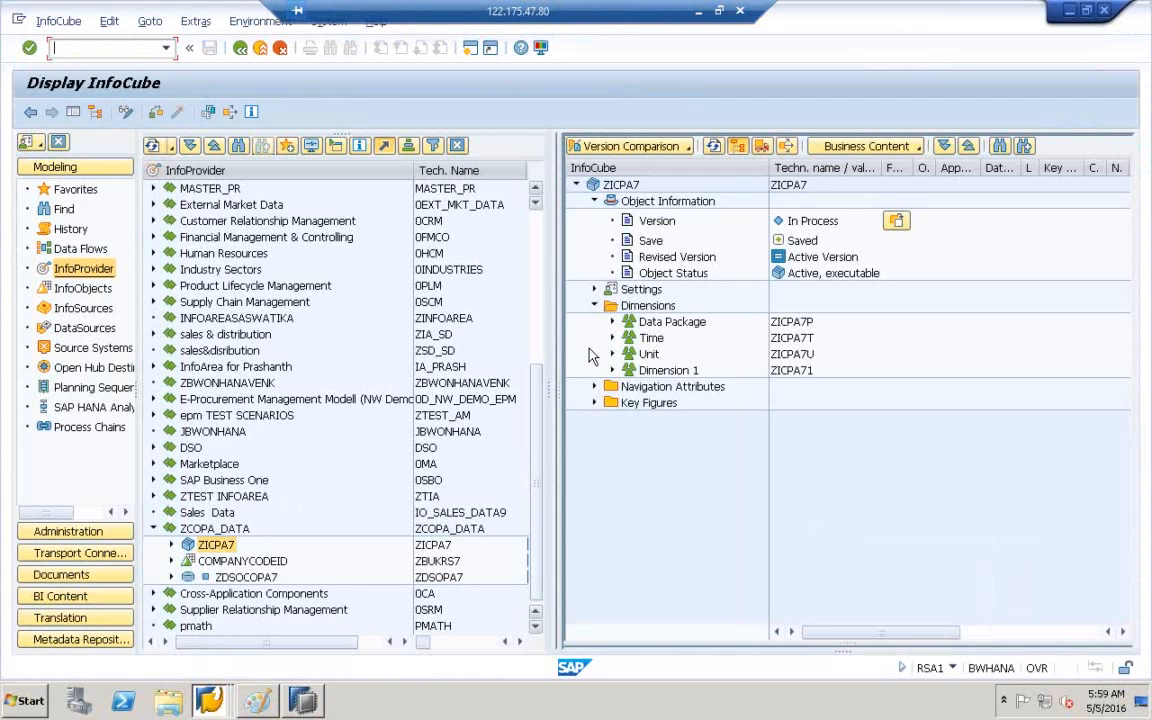
click(613, 370)
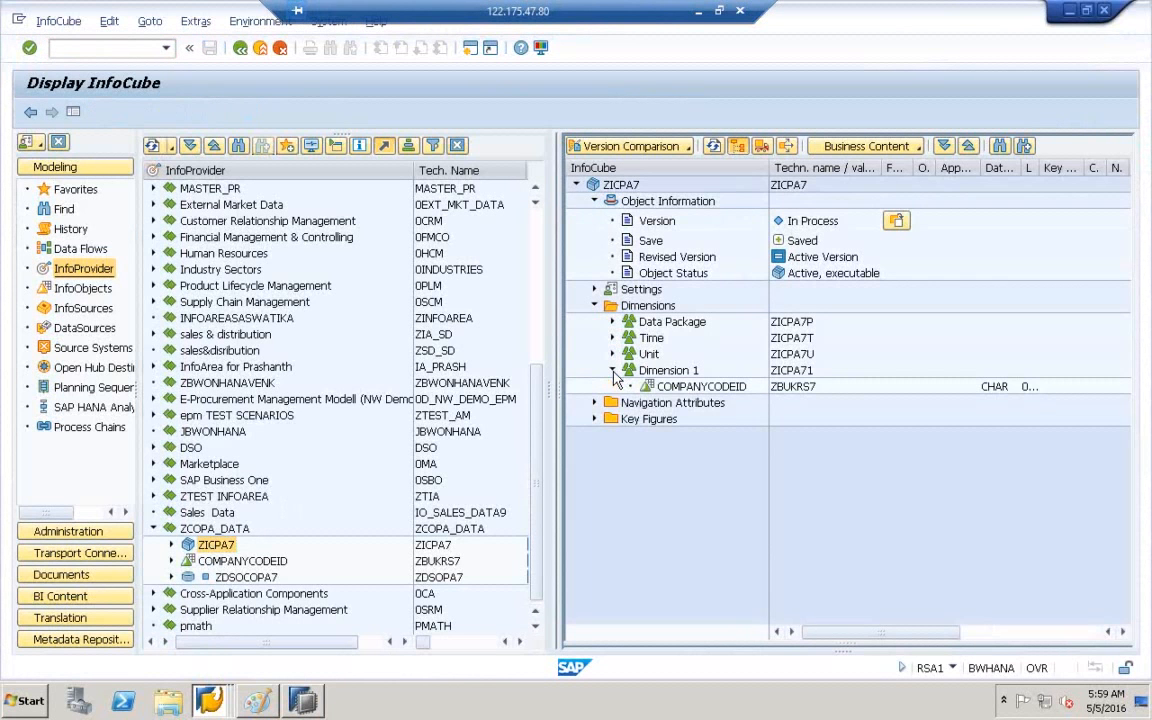
double_click(622, 292)
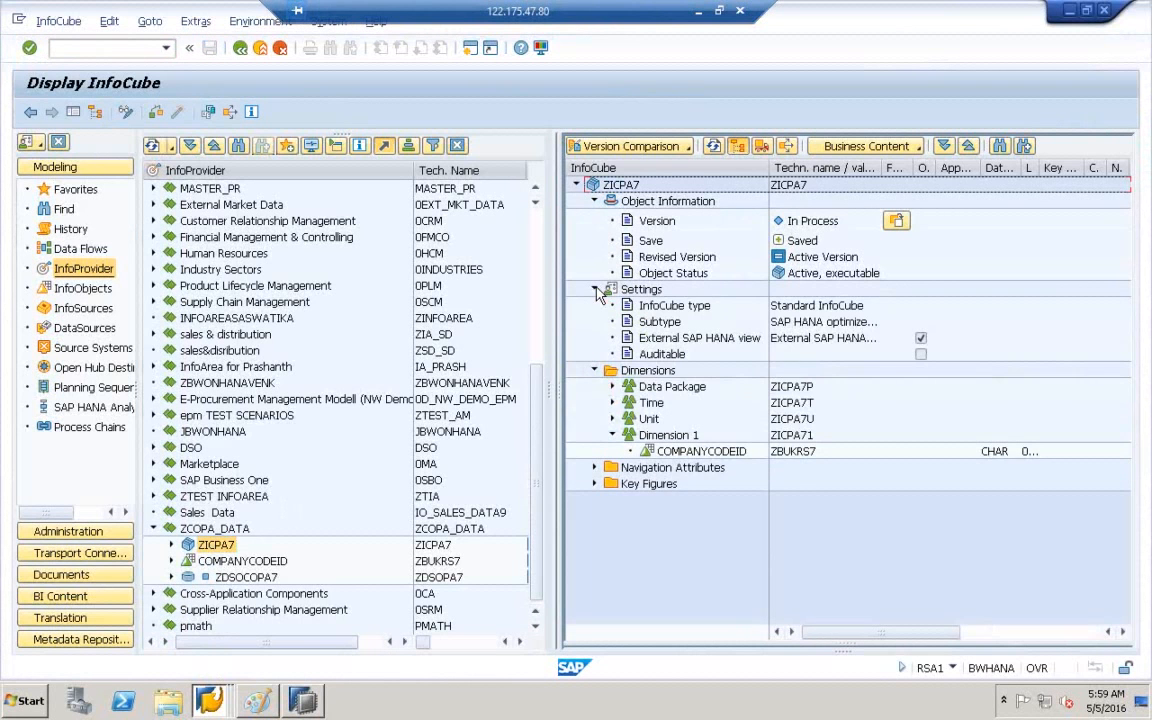
click(126, 112)
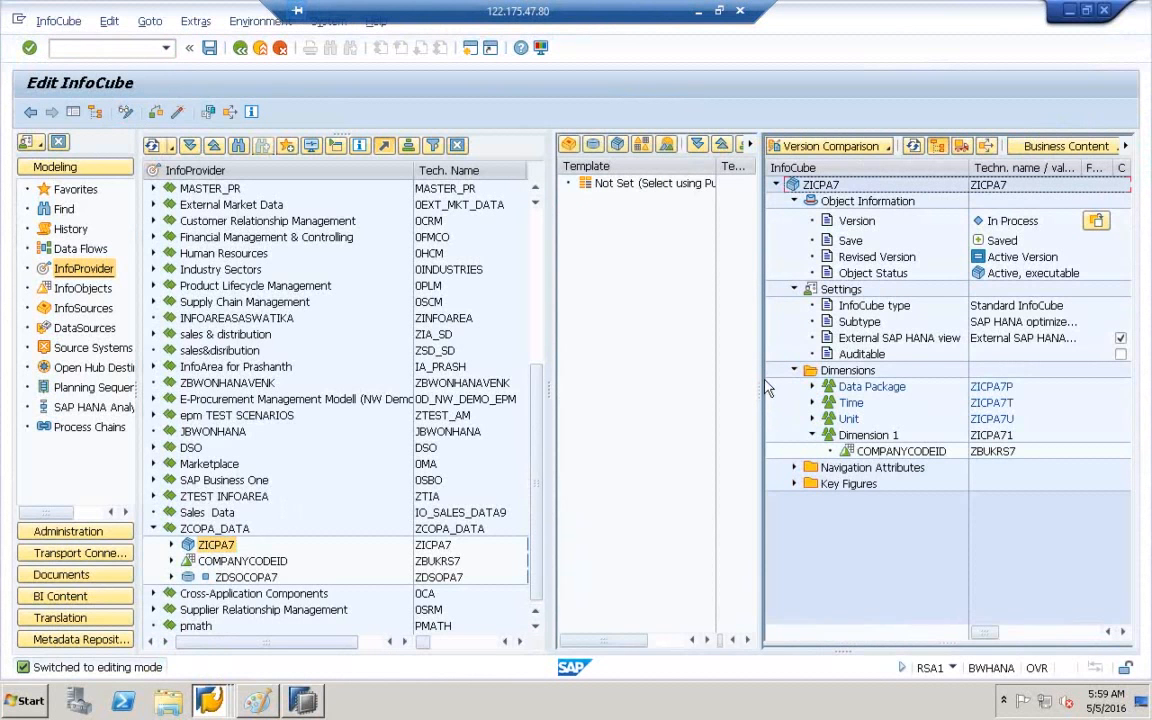
drag(760, 383, 537, 391)
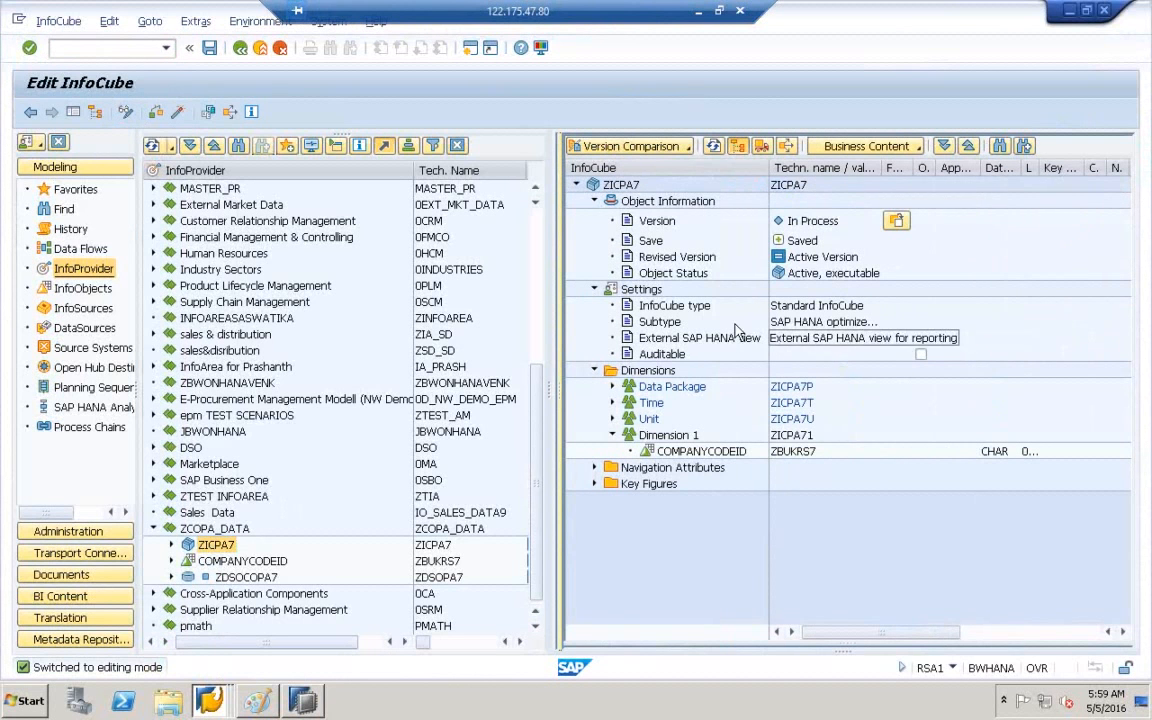
drag(768, 171, 765, 172)
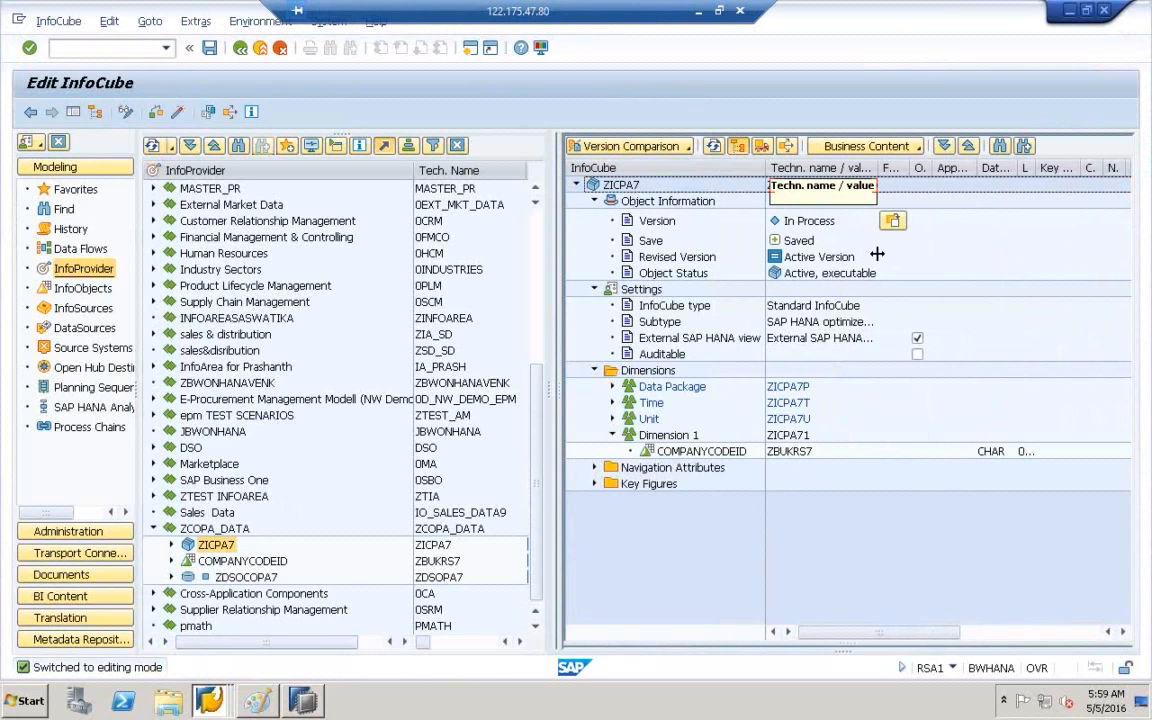
- Re-toggle External SAP HANA view on and reactivate ZICPA7, confirming Yes
click(918, 339)
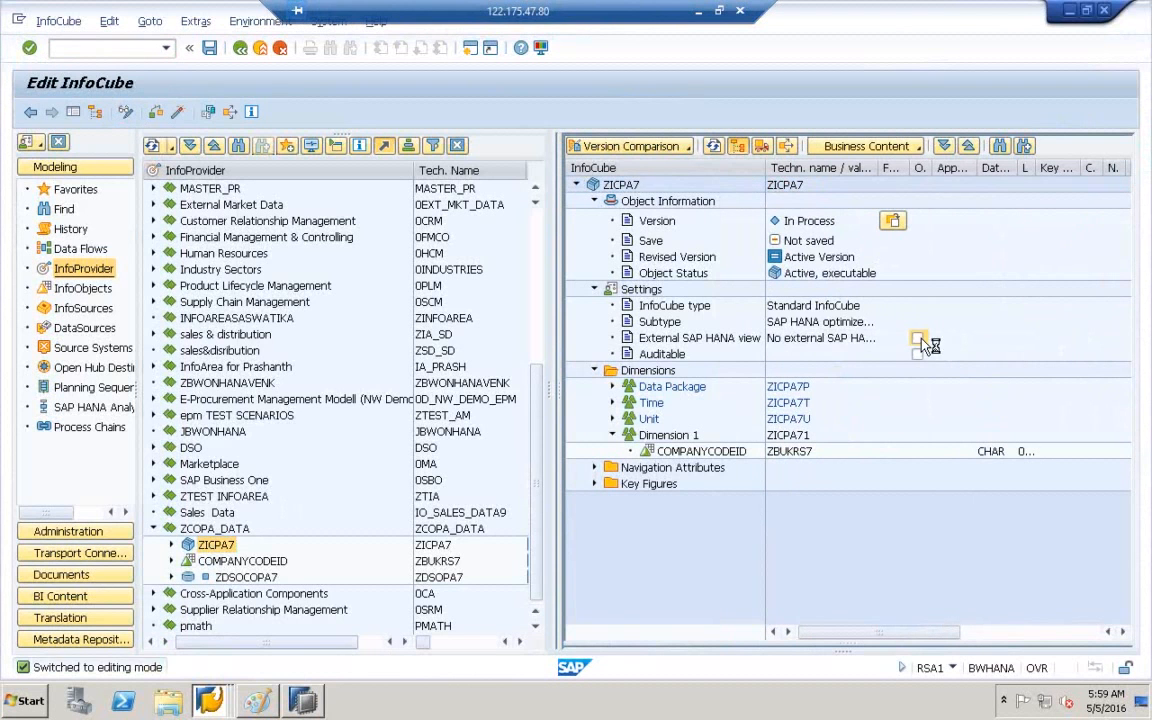
click(920, 339)
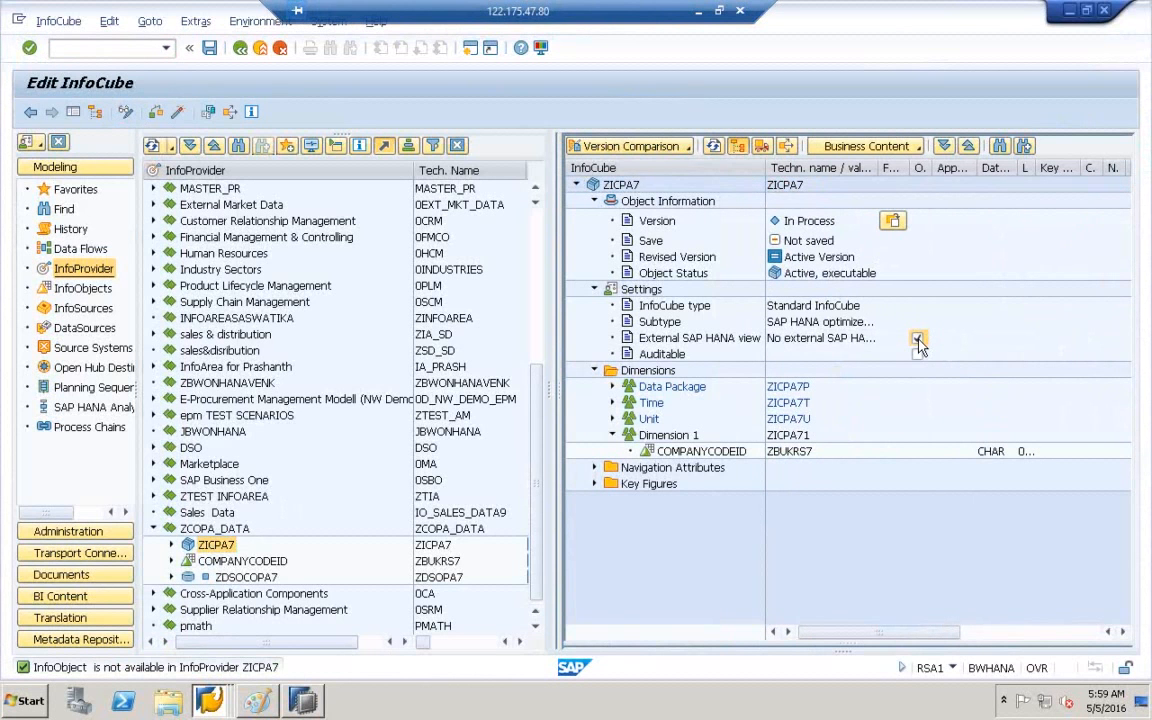
click(742, 340)
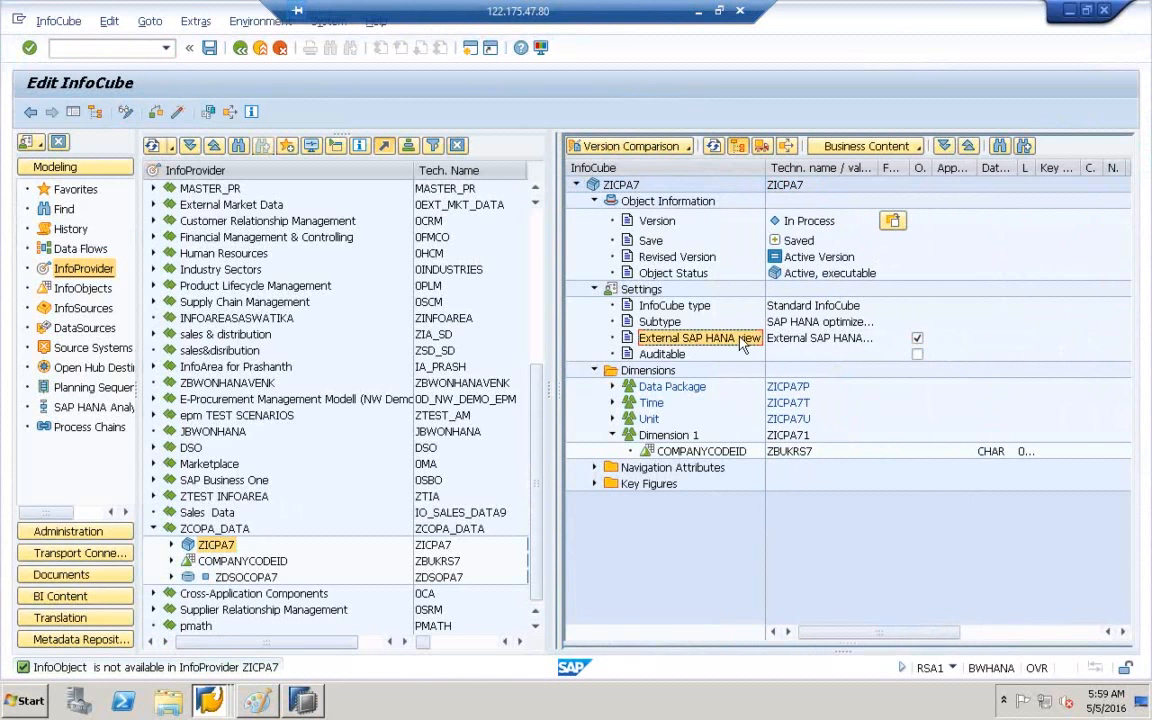
click(180, 114)
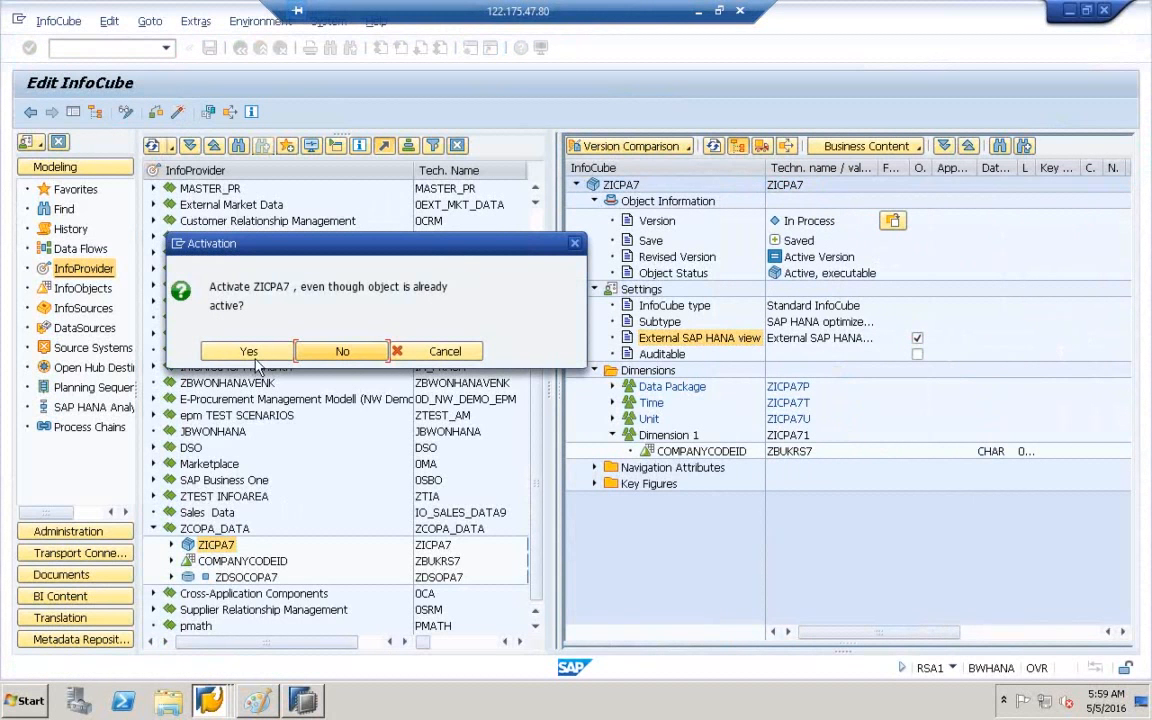
click(248, 353)
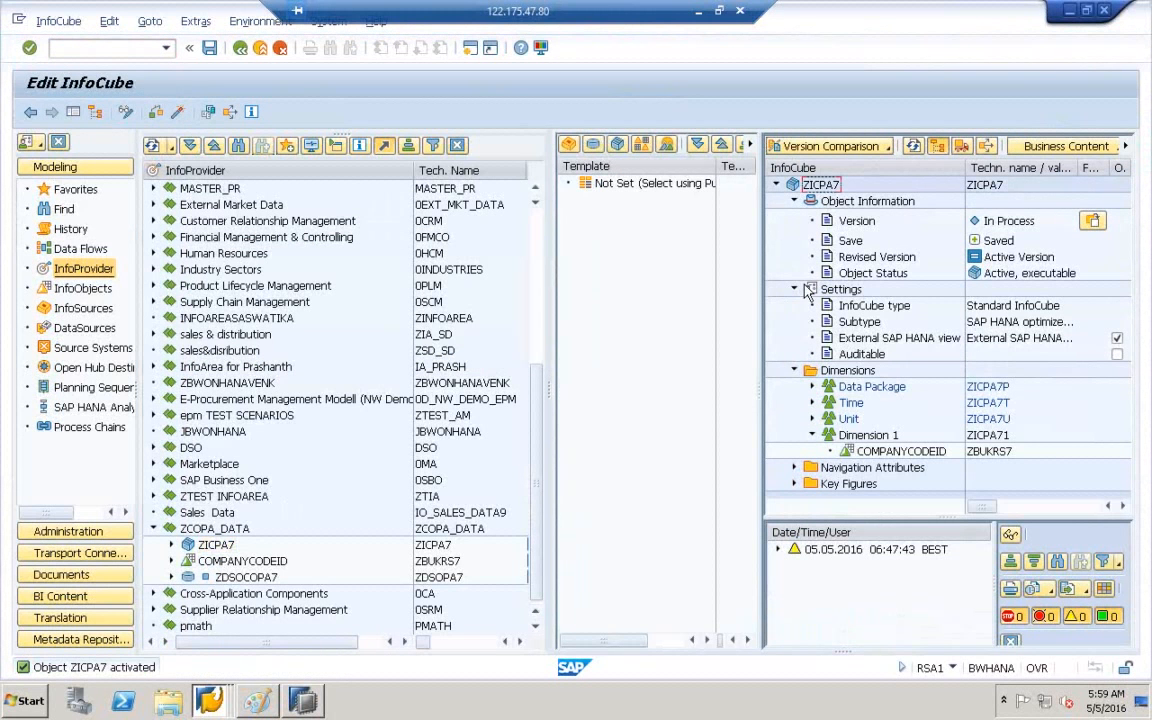
click(996, 189)
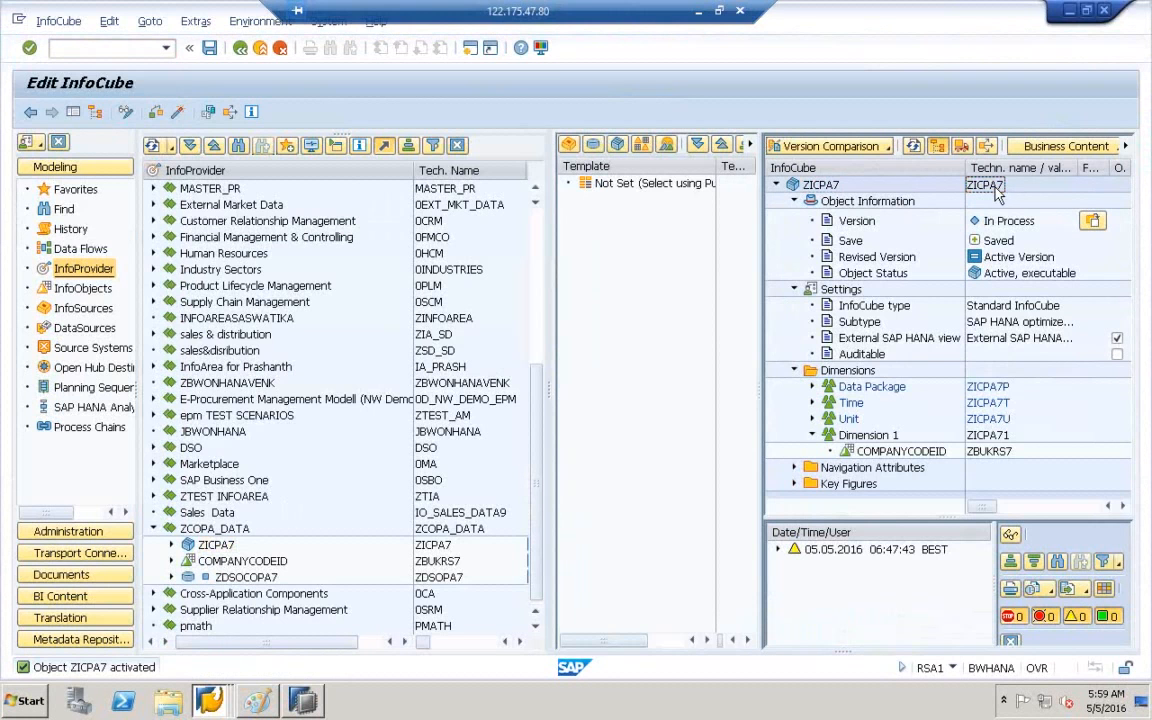
click(305, 699)
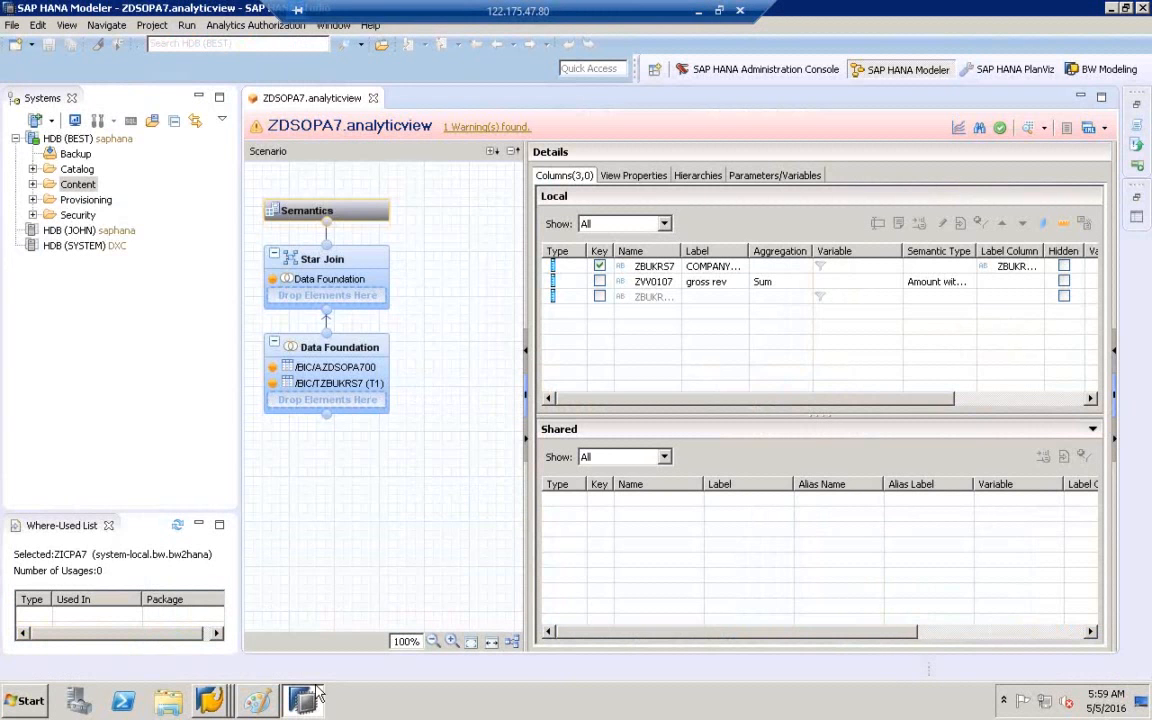
- Check ZICPA7 in the SAP GUI InfoProvider tree, then return to SAP HANA Studio
click(308, 695)
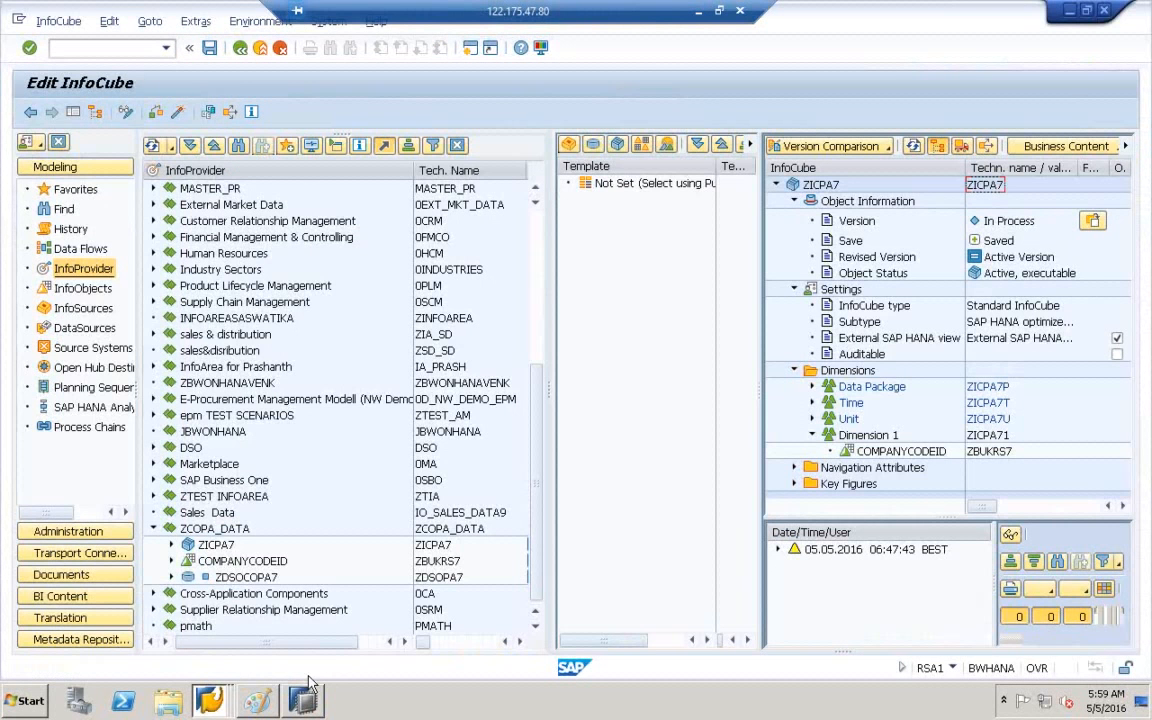
click(222, 549)
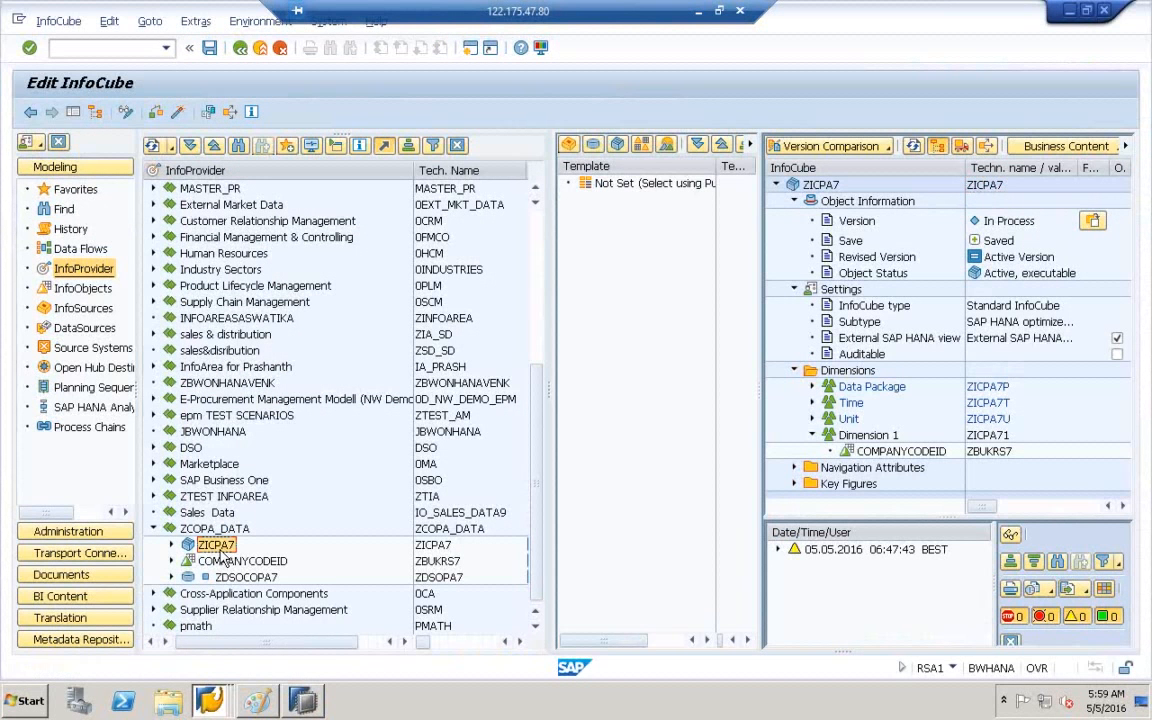
click(312, 708)
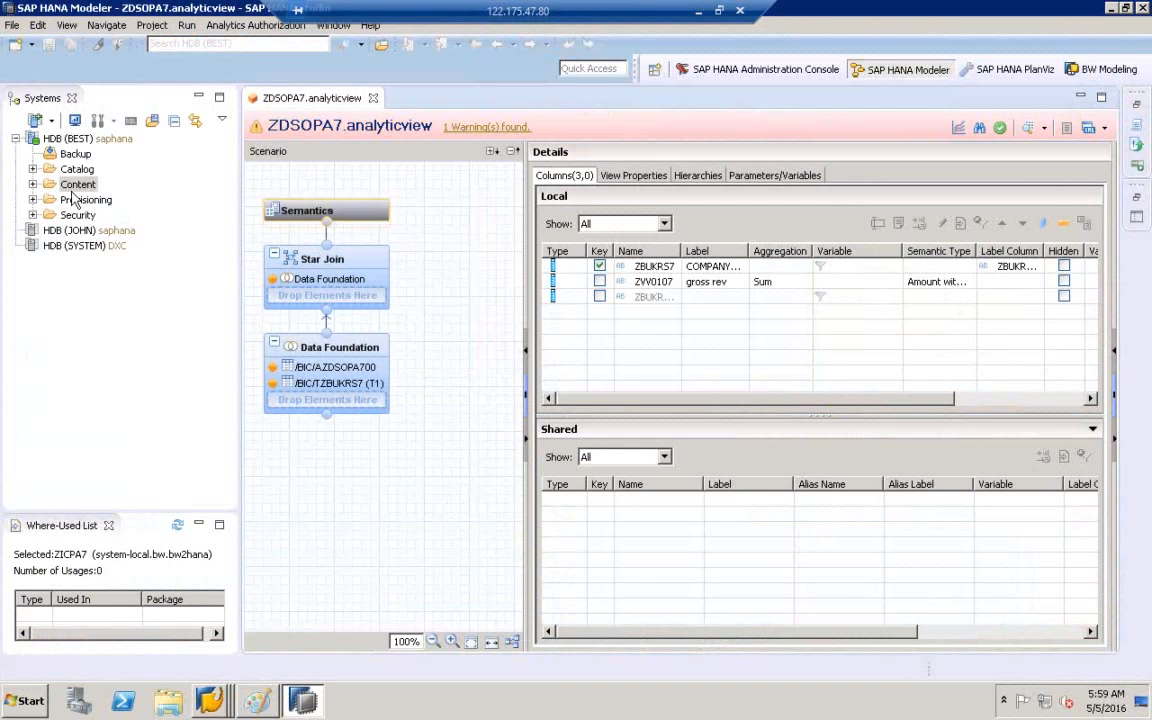
- Expand the HDB (BEST) Content folder, see 'Server Not compatible', and refresh it
click(33, 185)
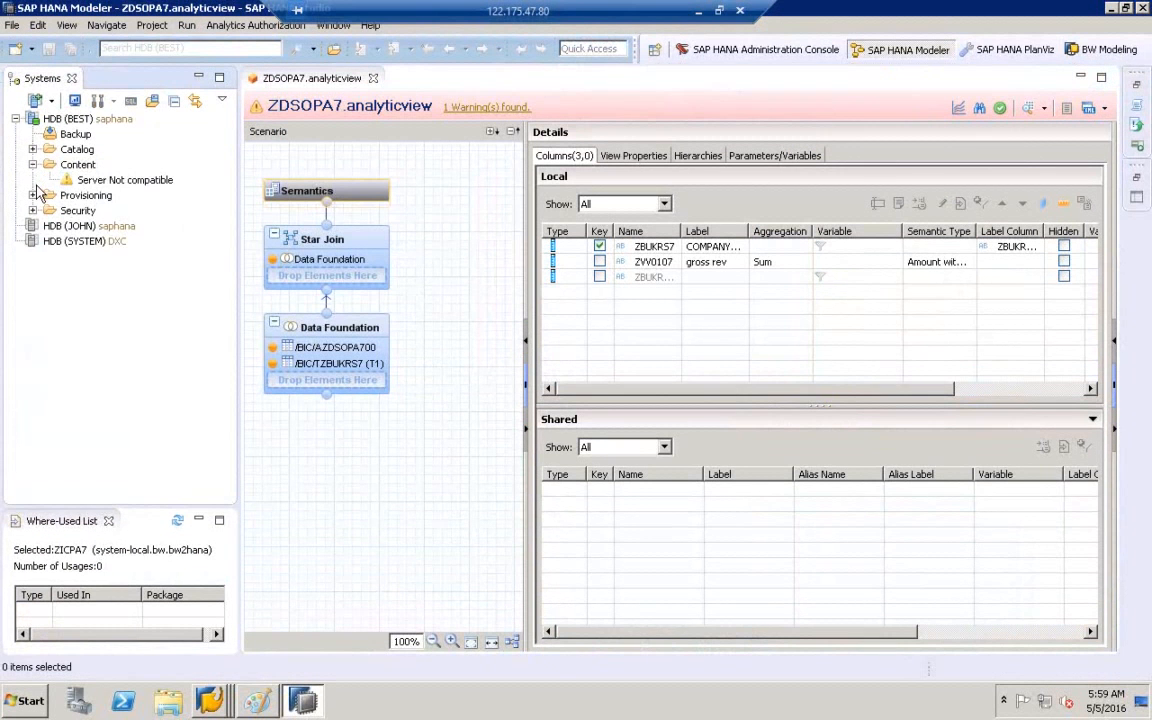
click(100, 182)
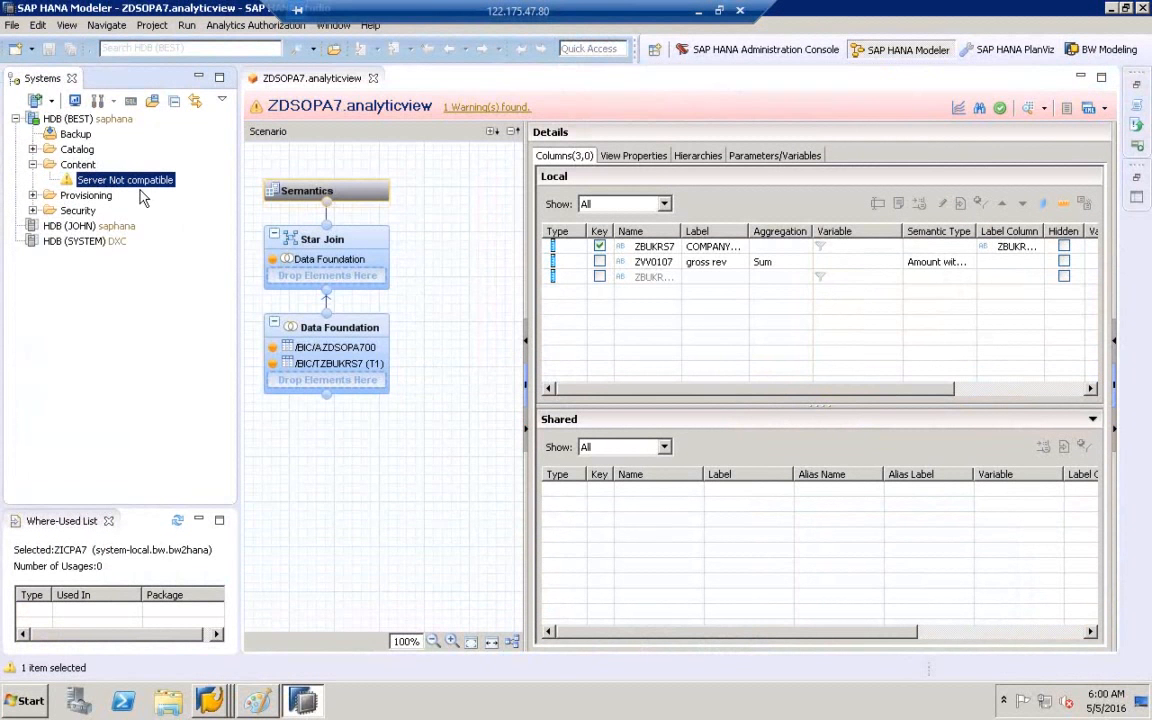
click(80, 166)
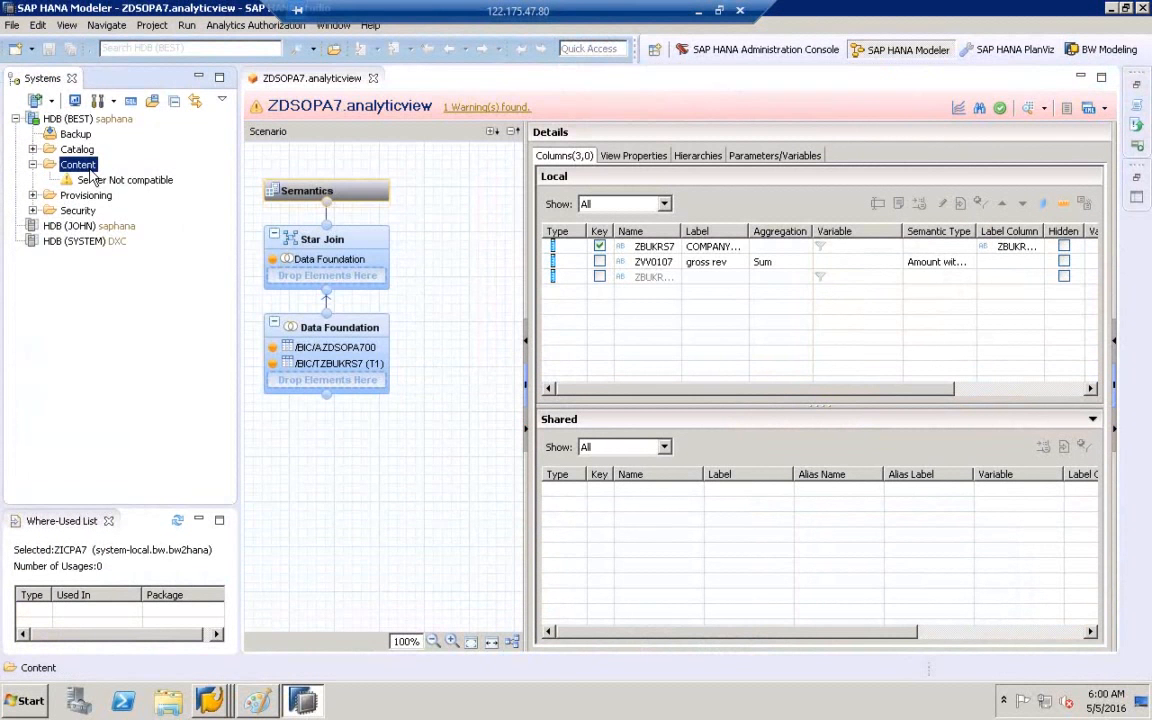
right_click(84, 168)
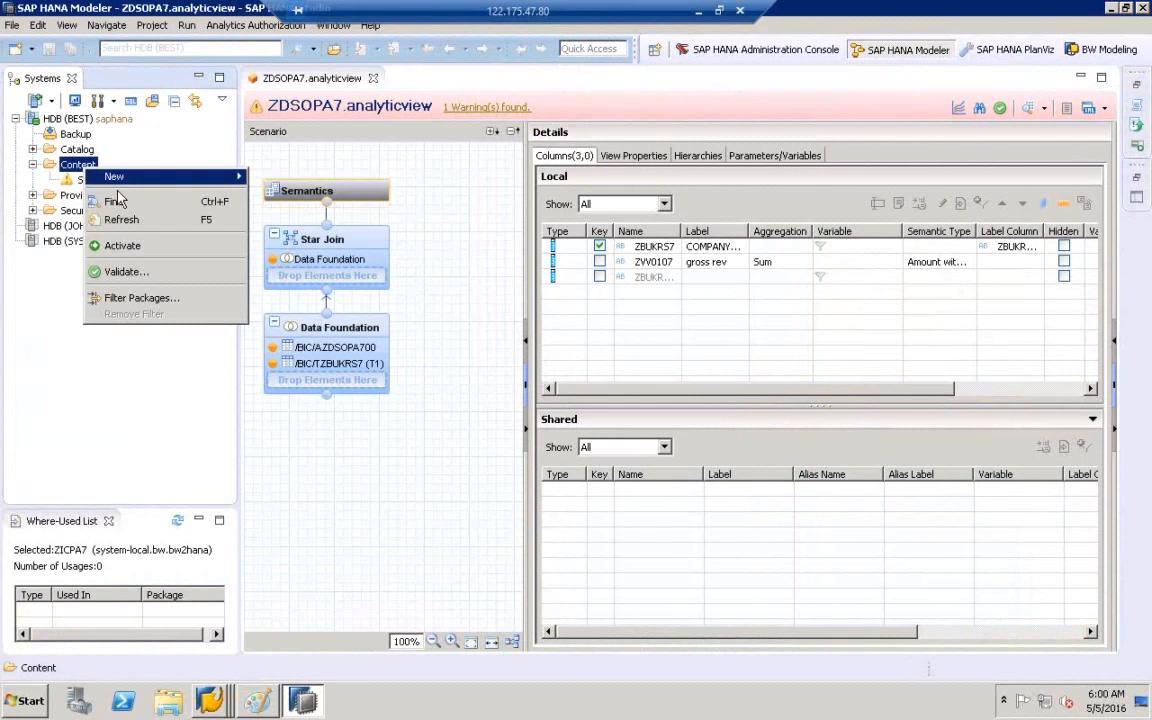
click(150, 220)
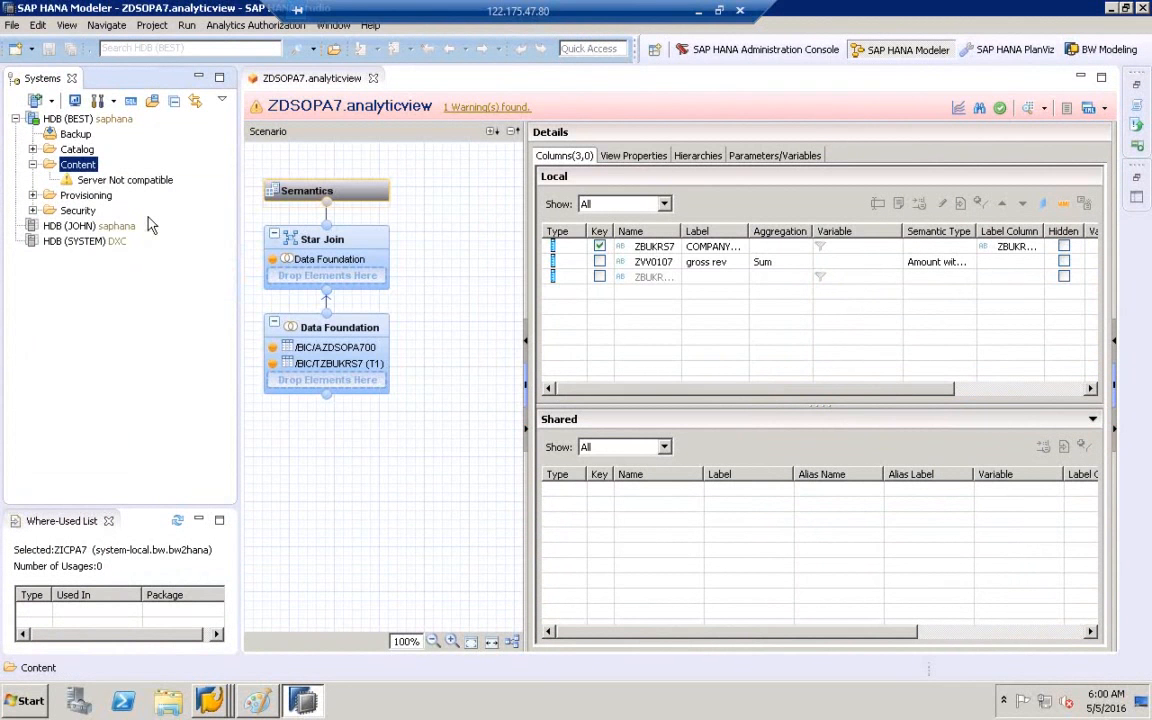
- Log on to HDB (SYSTEM) with its password and expand its Content folder
double_click(62, 242)
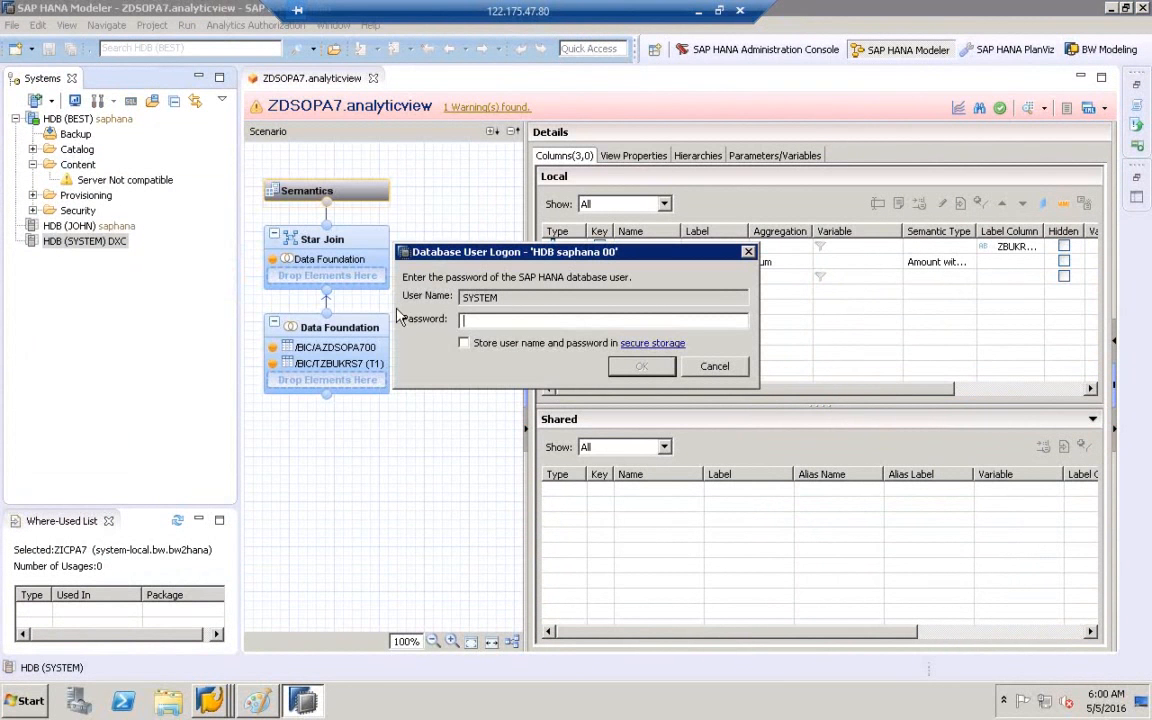
key(Return)
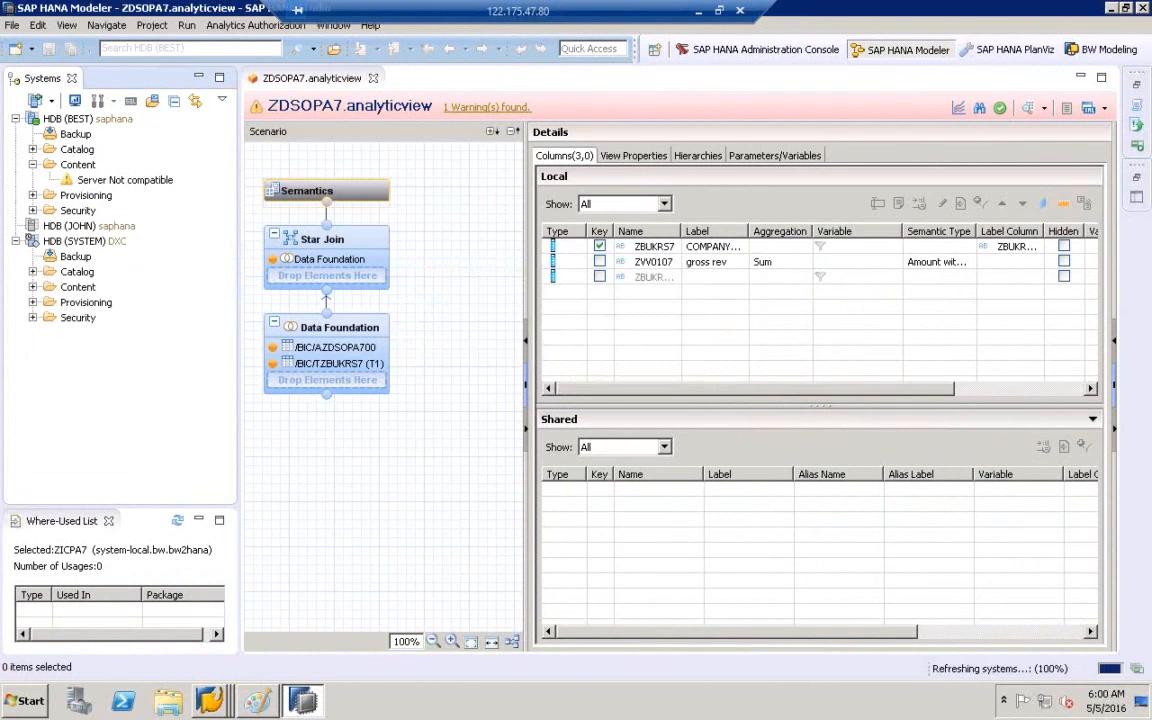
click(33, 287)
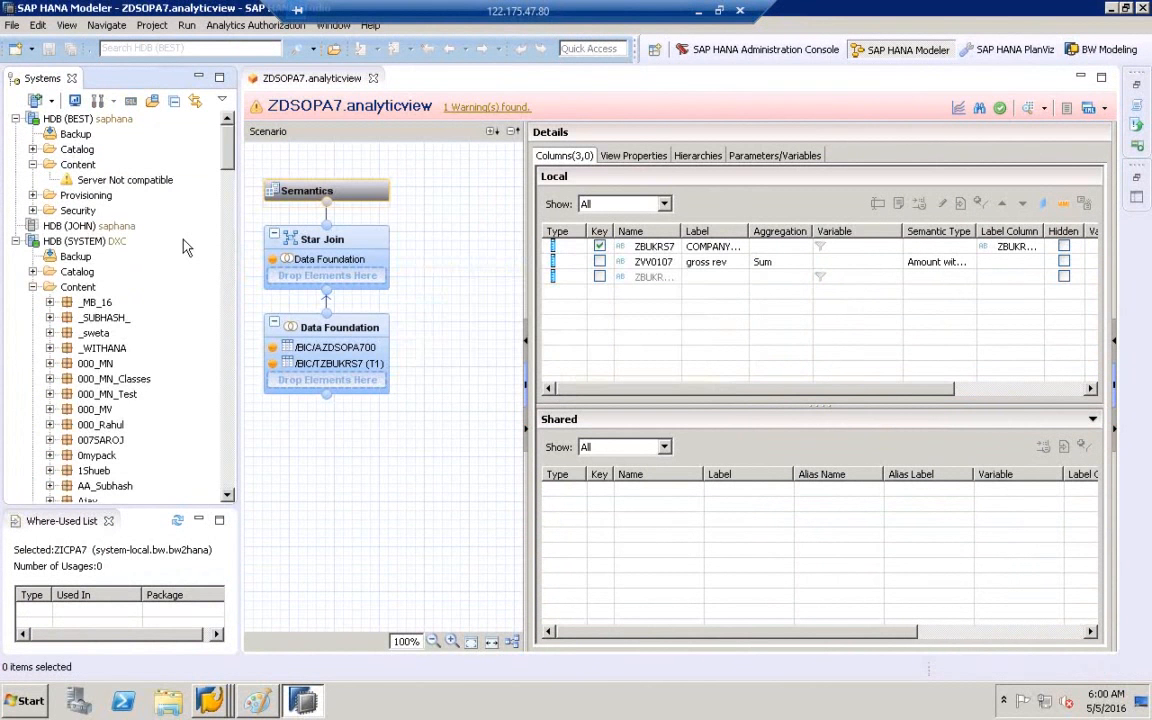
- Refresh the HDB (BEST) system and its Content folder
click(76, 163)
right_click(79, 119)
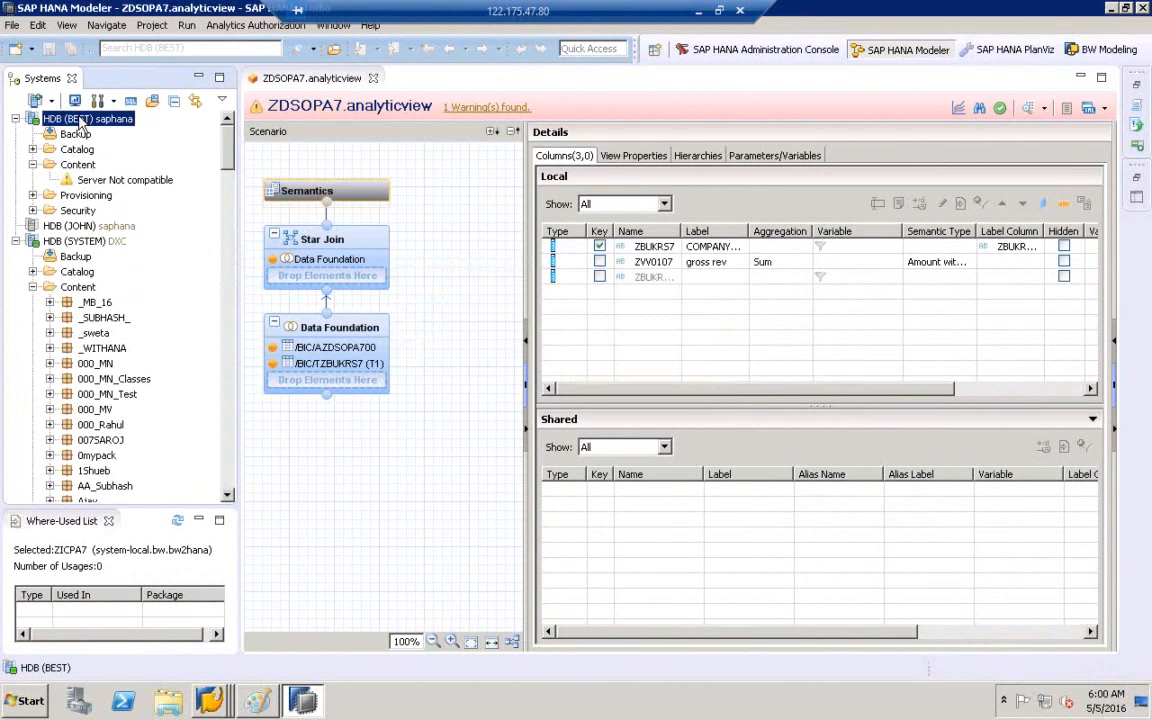
click(117, 329)
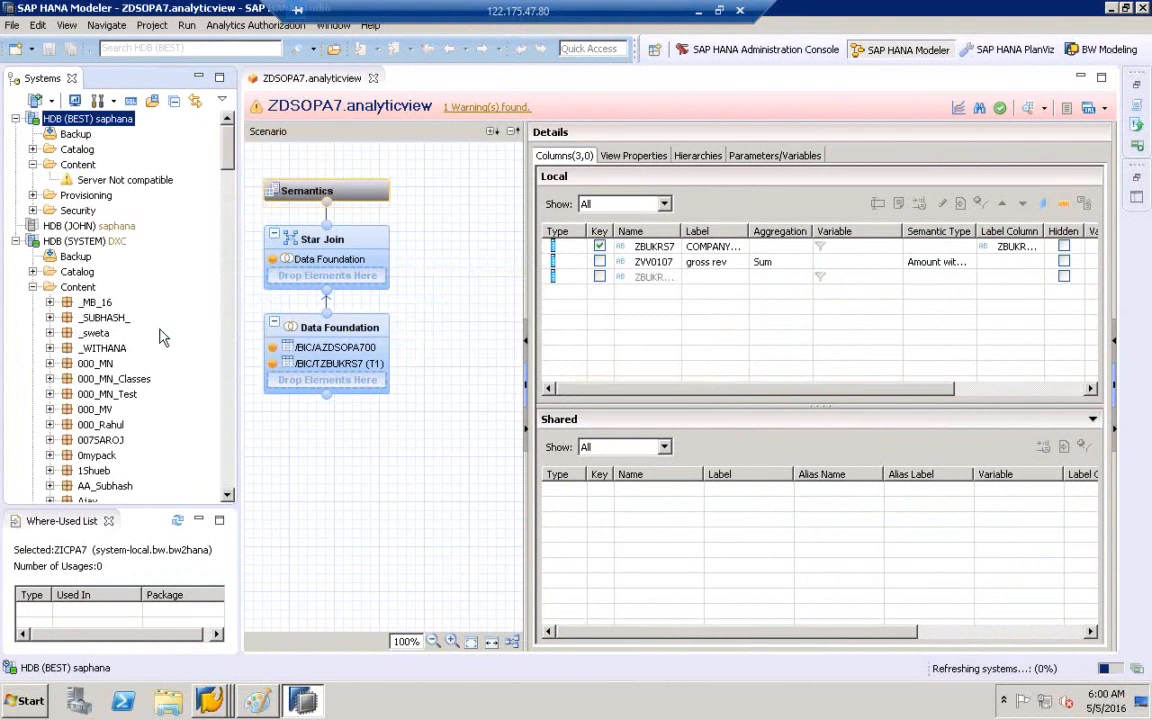
click(80, 165)
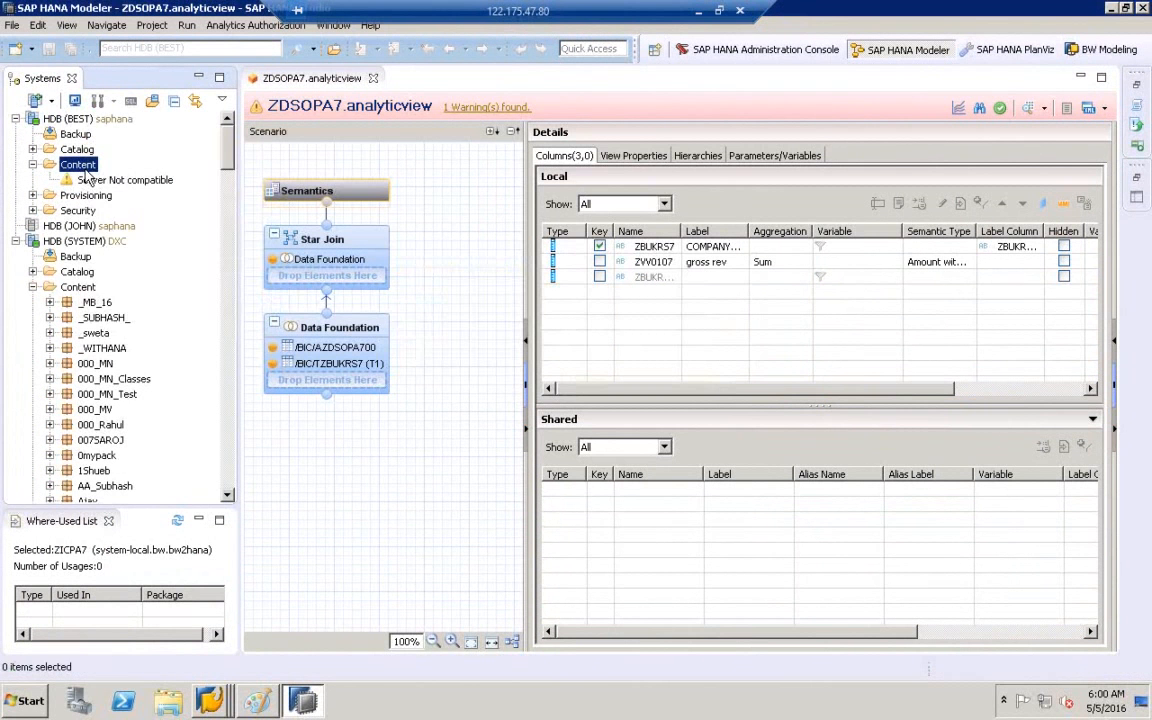
right_click(86, 168)
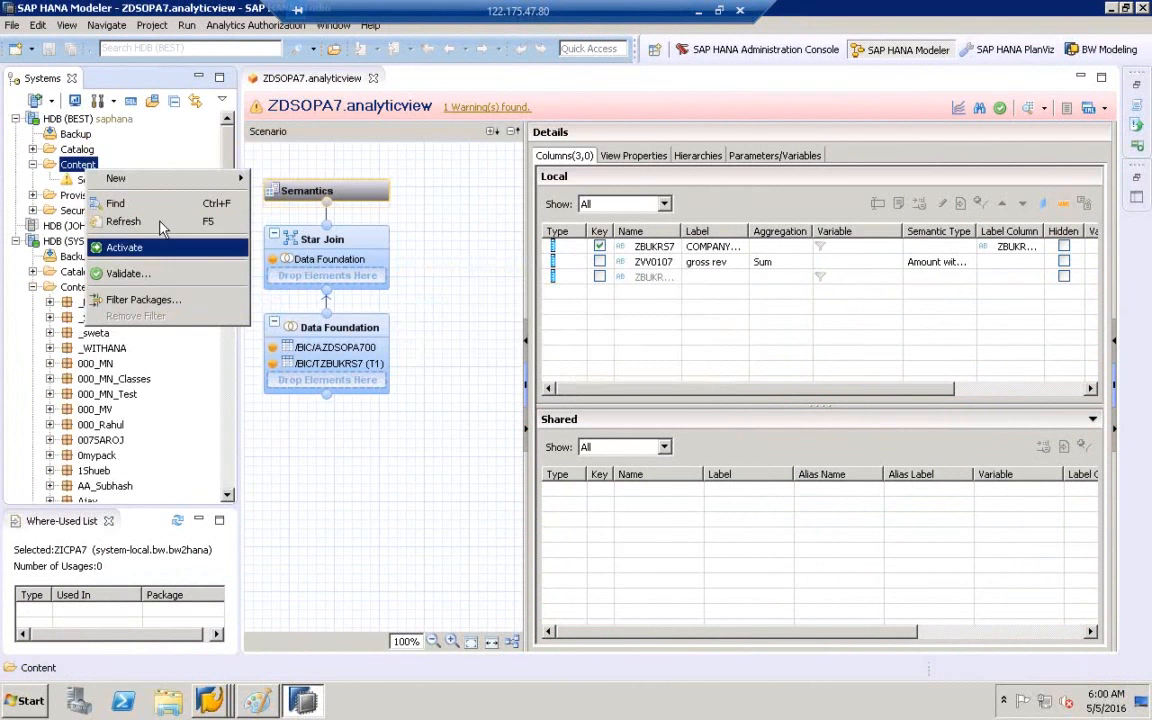
click(160, 220)
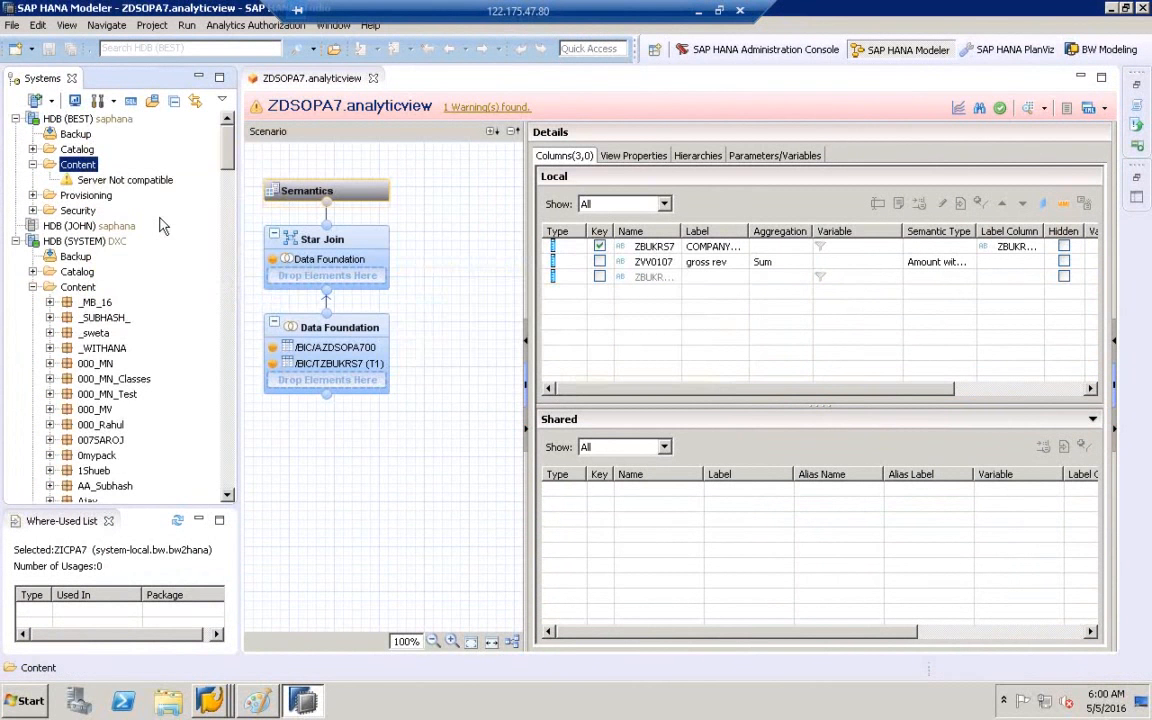
- Compare the BEST and SYSTEM Content folders and widen the Systems tree panel
click(80, 287)
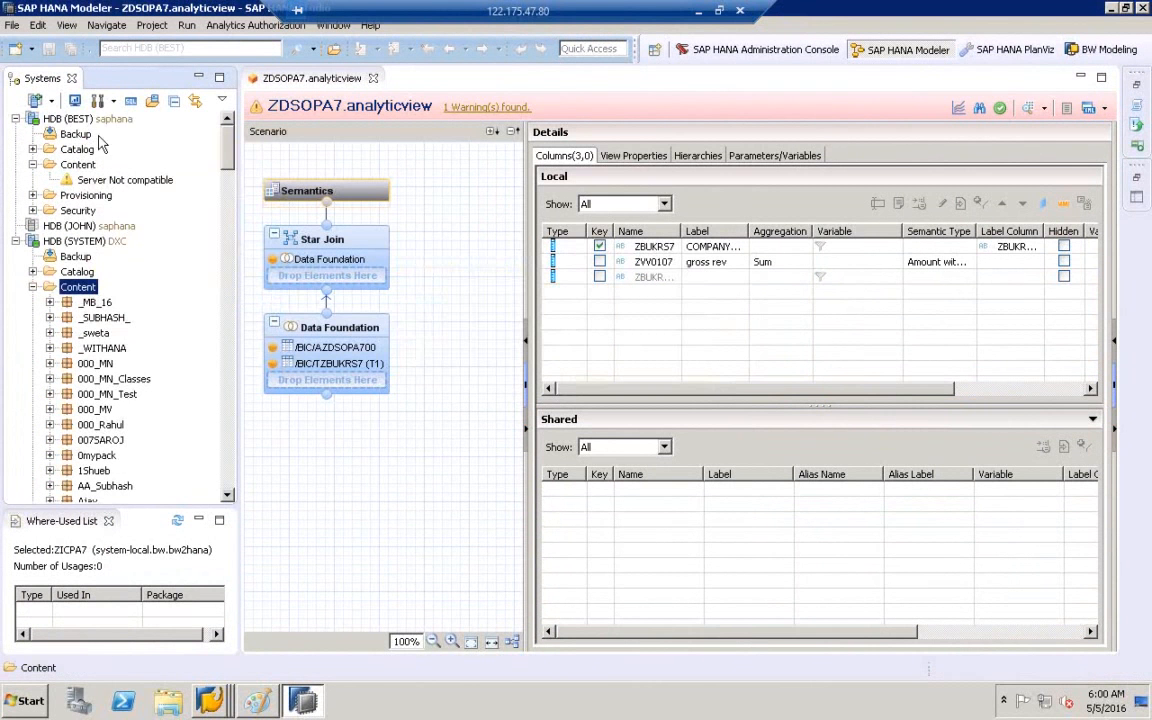
click(70, 118)
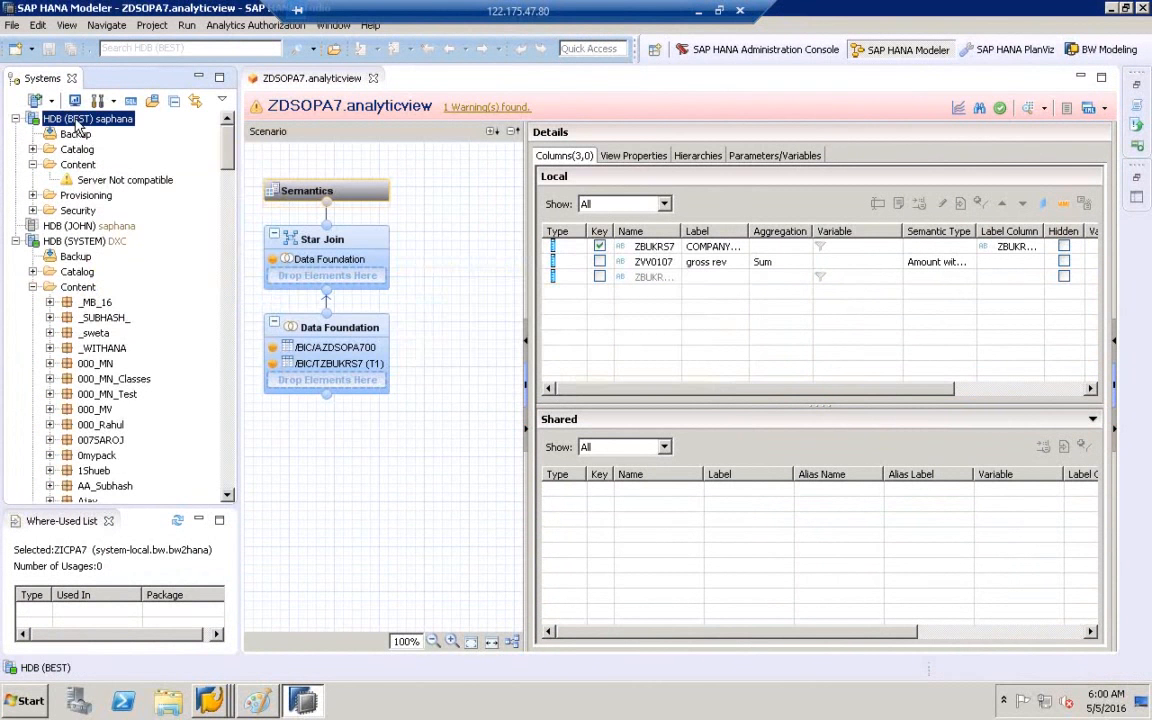
click(97, 179)
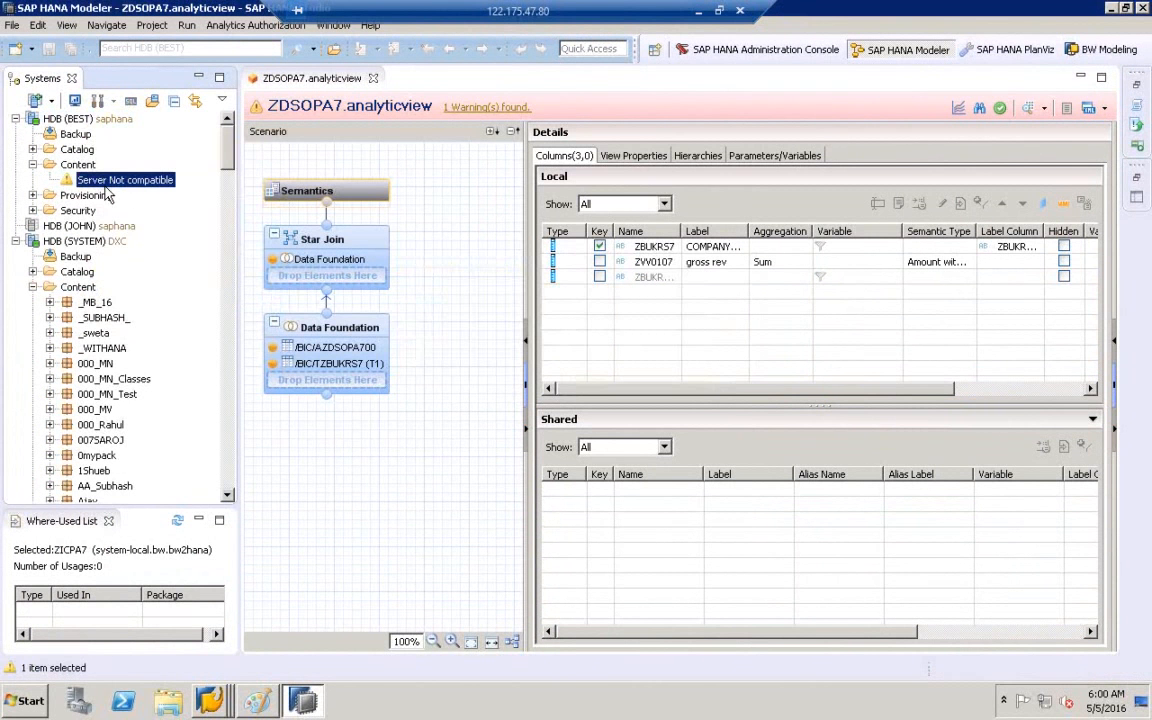
click(72, 287)
click(86, 241)
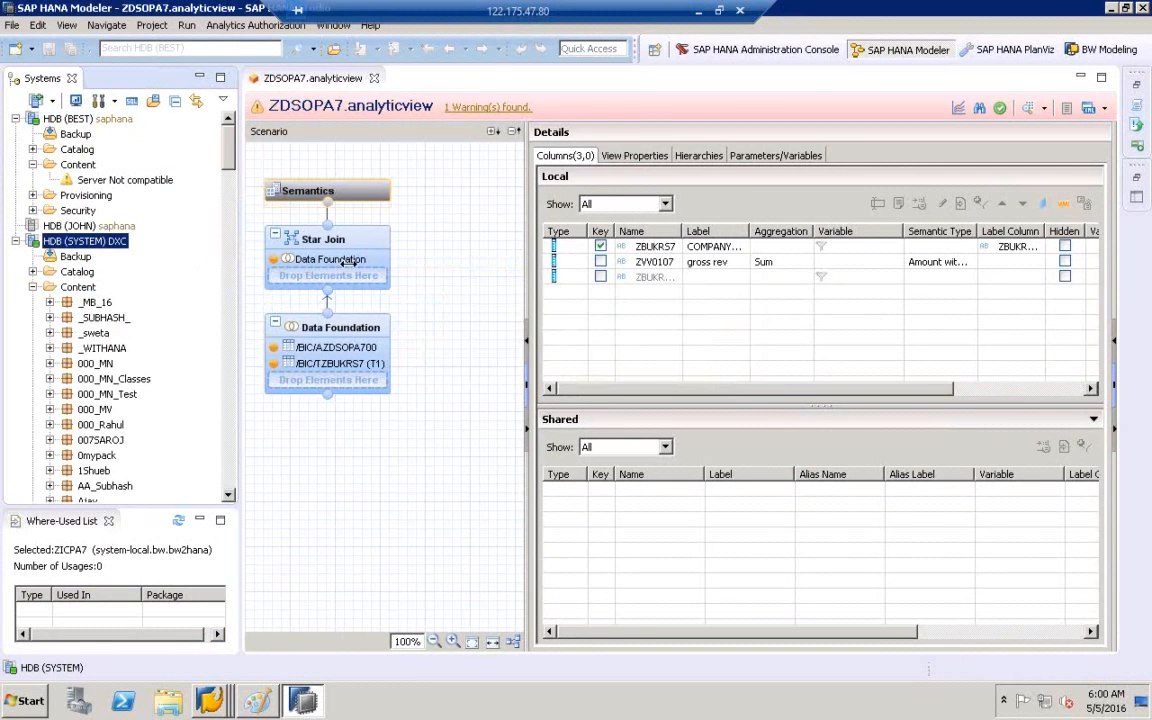
drag(237, 278, 348, 278)
click(79, 268)
- Search the SYSTEM Content for ZICPA7 and open the system-local.bw.bw2hana match
right_click(86, 272)
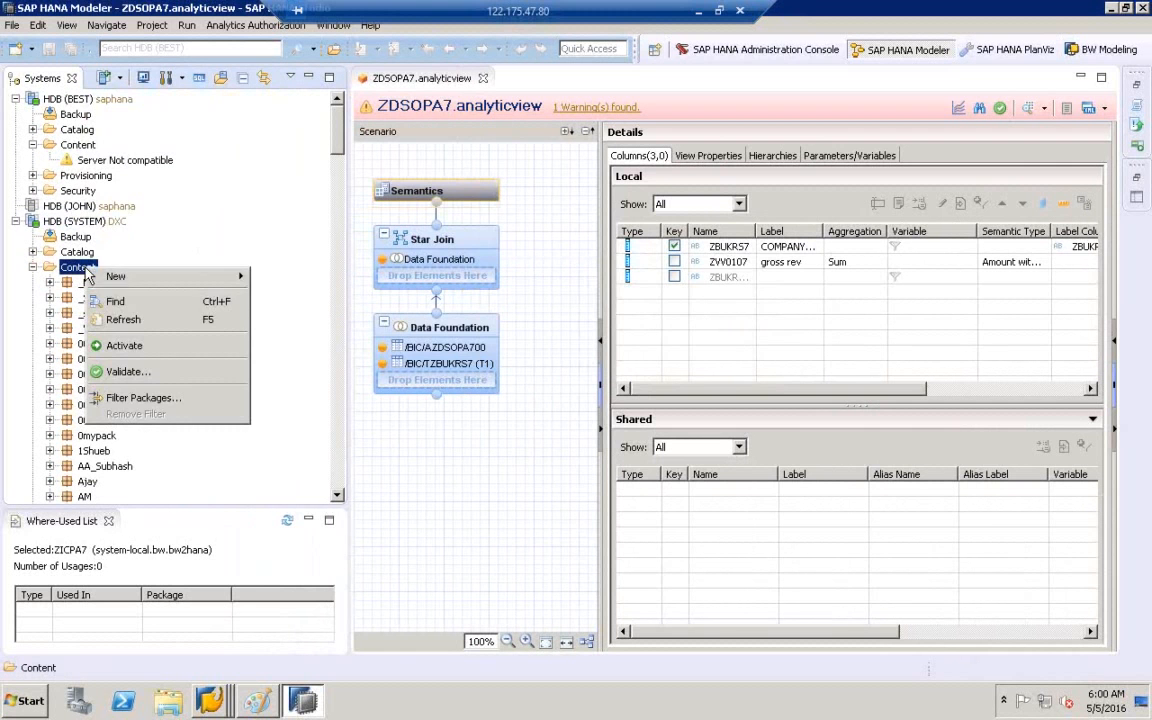
click(117, 302)
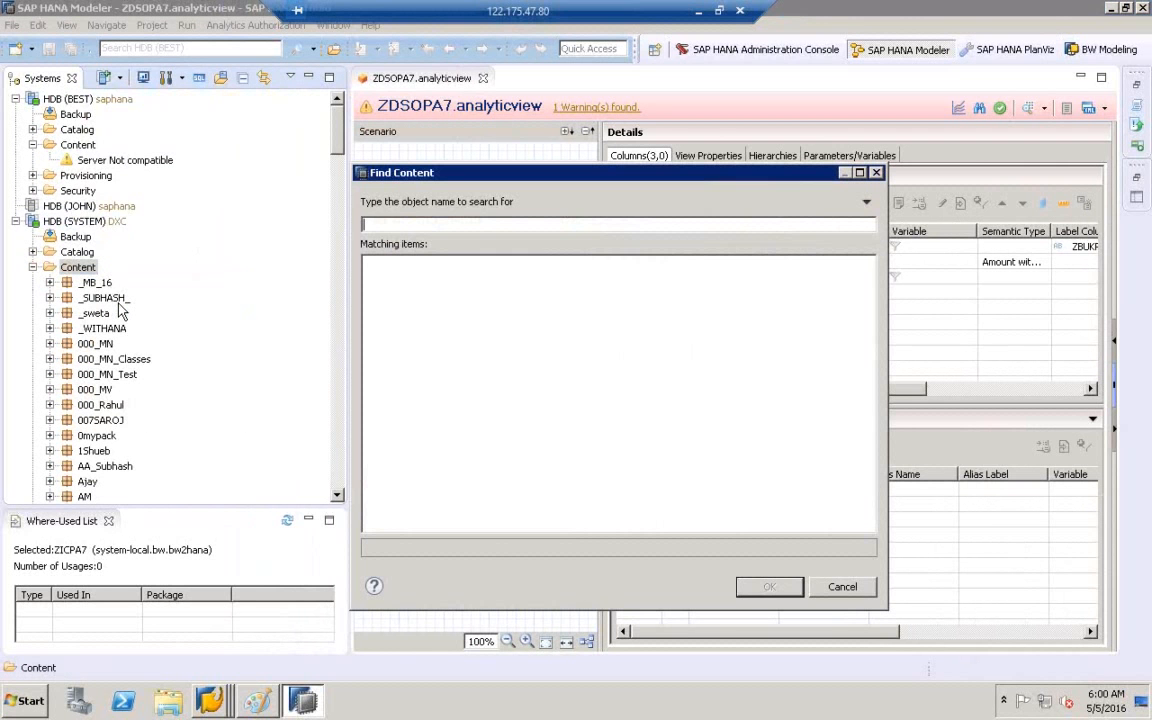
text(ZICPA7)
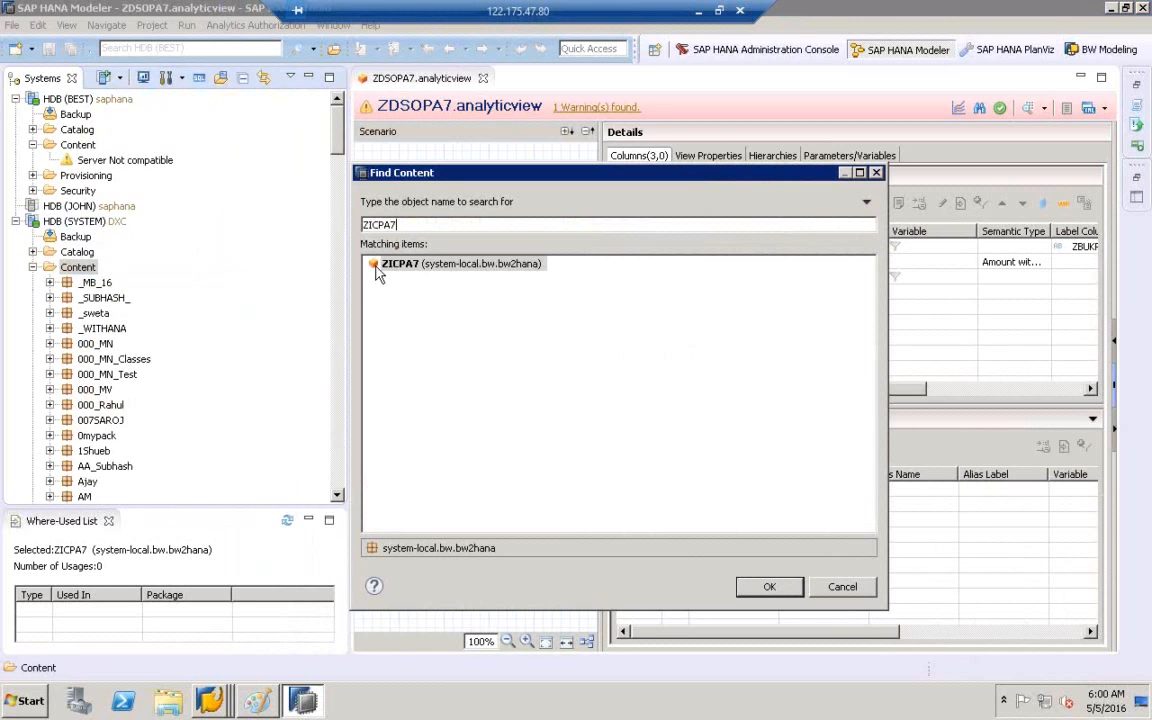
click(389, 270)
double_click(390, 264)
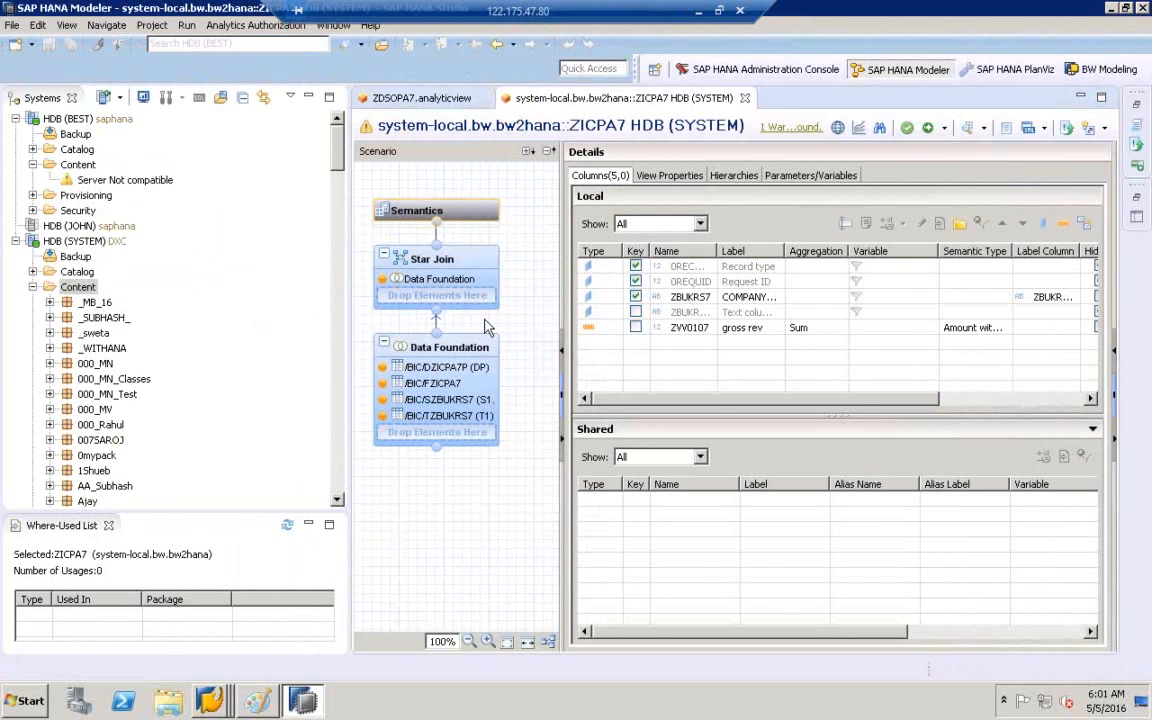
- Show the ZICPA7 Data Foundation, auto-layout its tables, and select the FZICPA7–SZBUKRS7 join
click(433, 351)
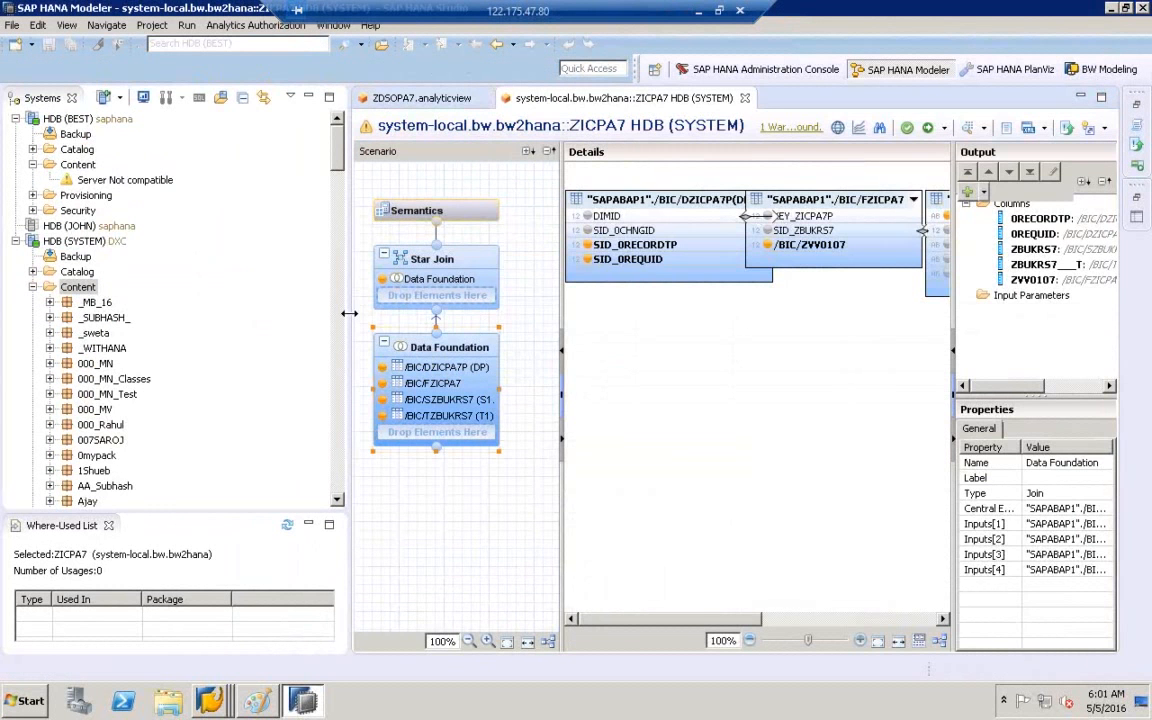
drag(339, 313, 179, 318)
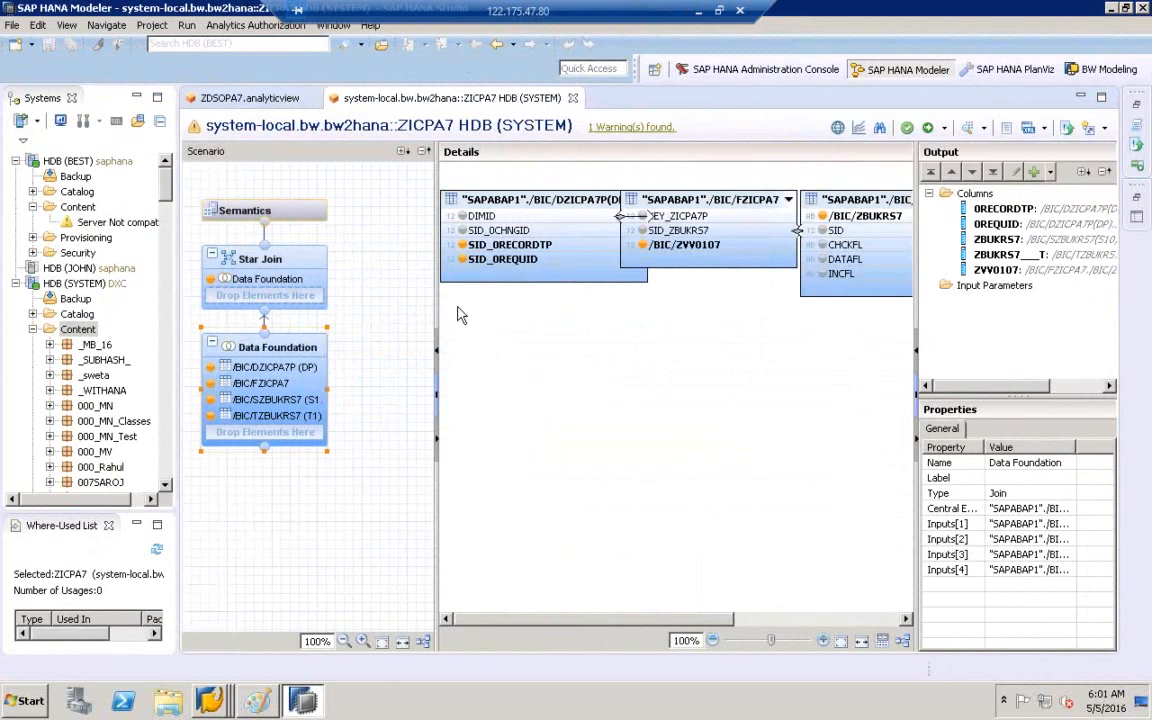
drag(427, 311, 340, 312)
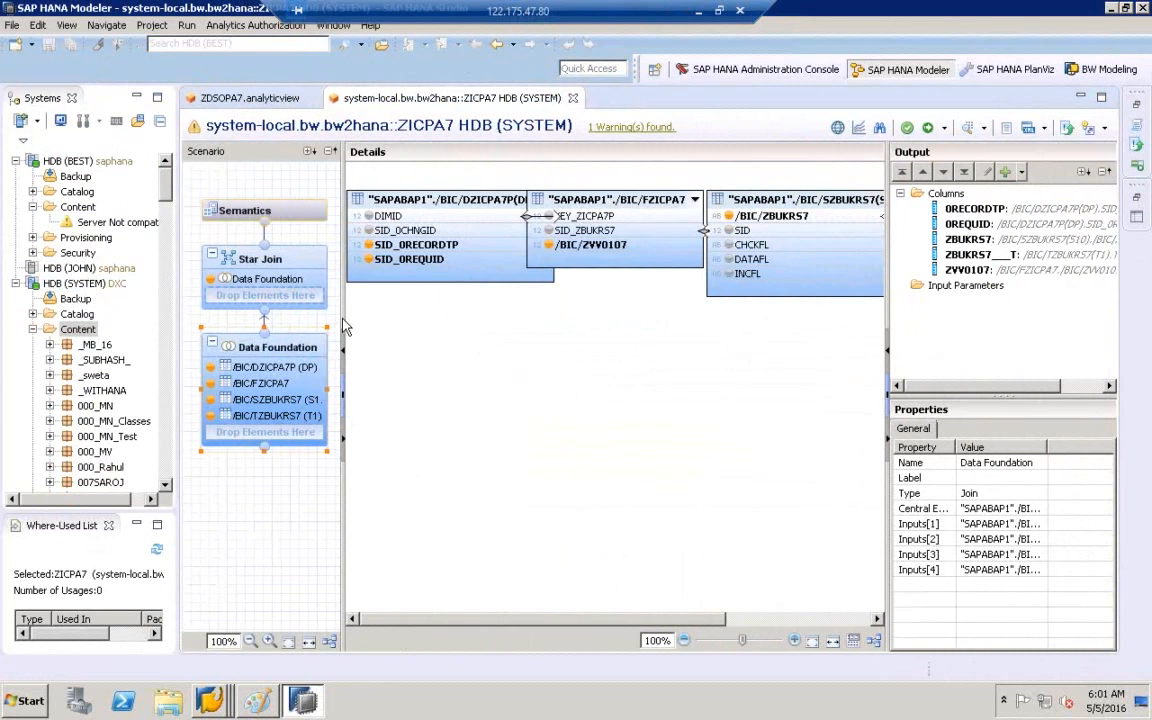
click(875, 642)
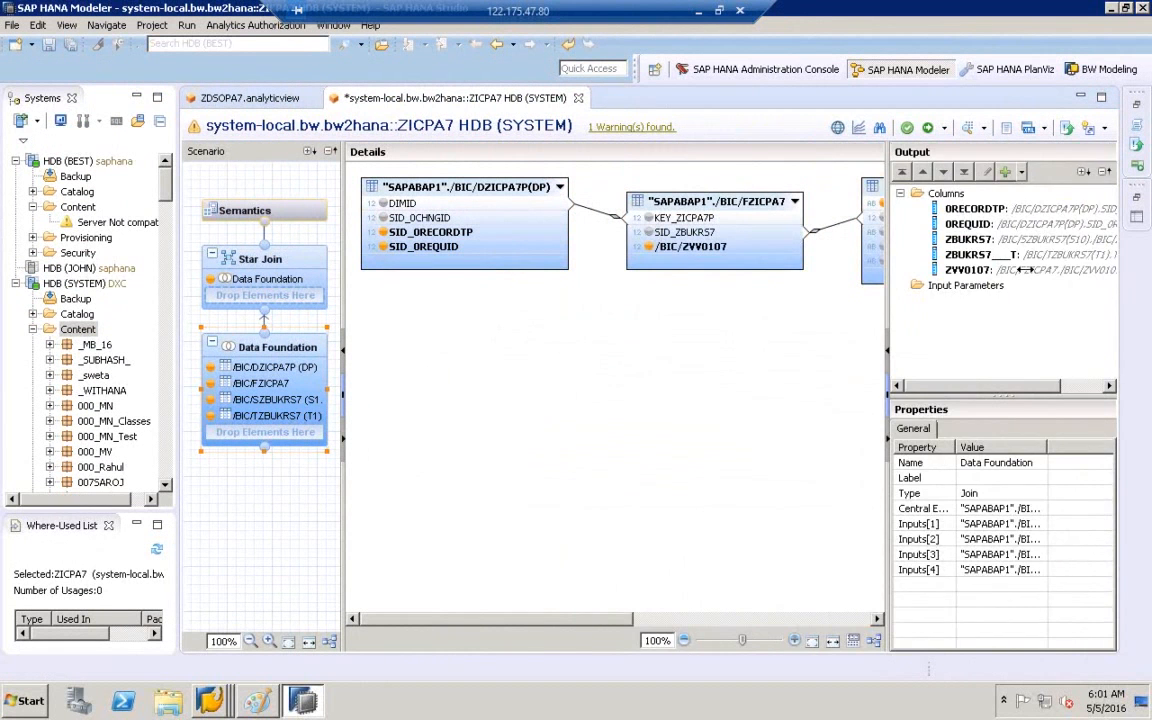
drag(1025, 270, 1058, 270)
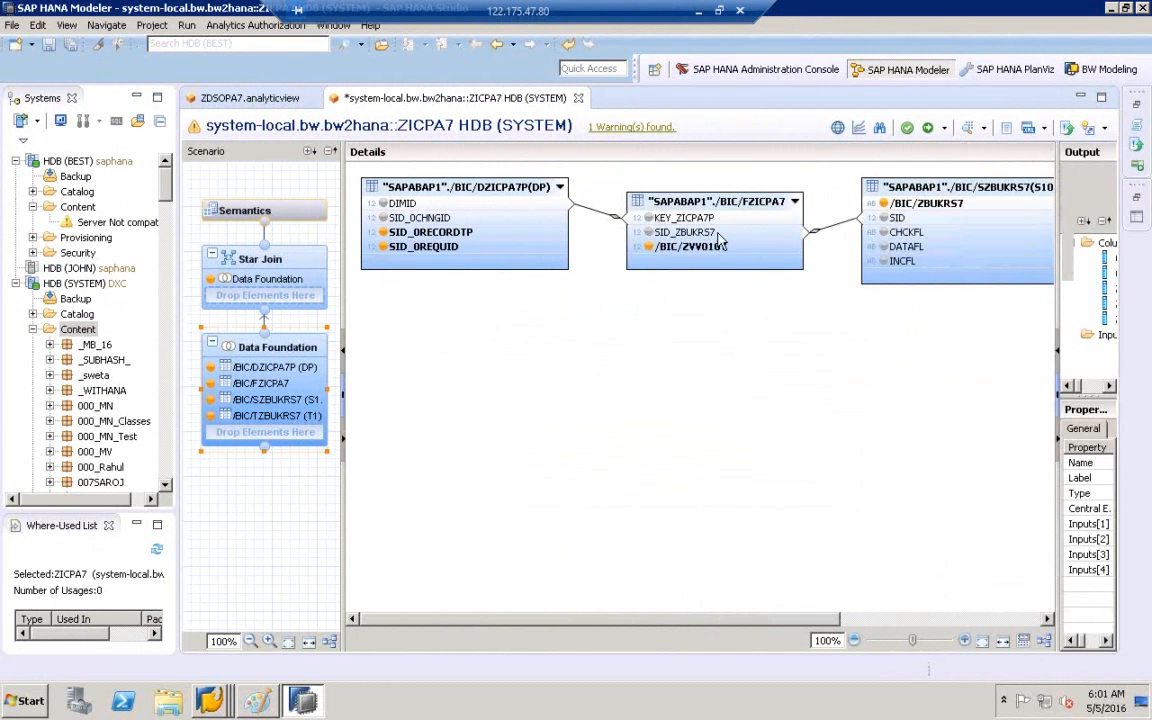
drag(809, 621, 905, 620)
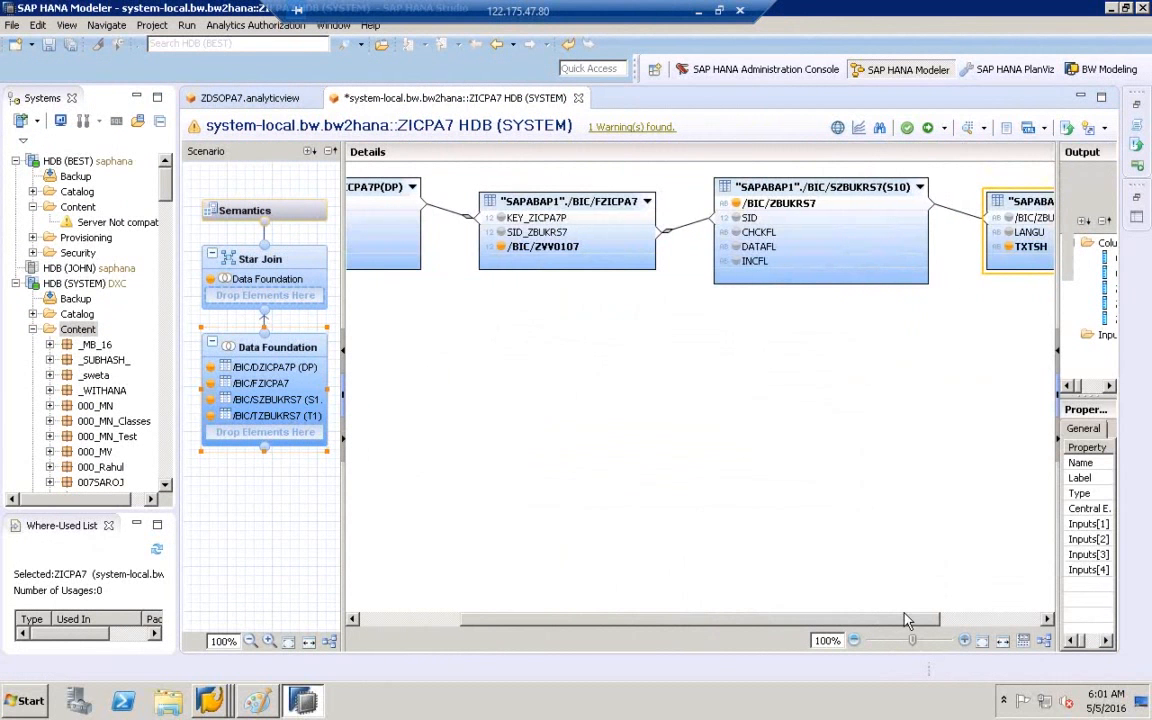
click(692, 224)
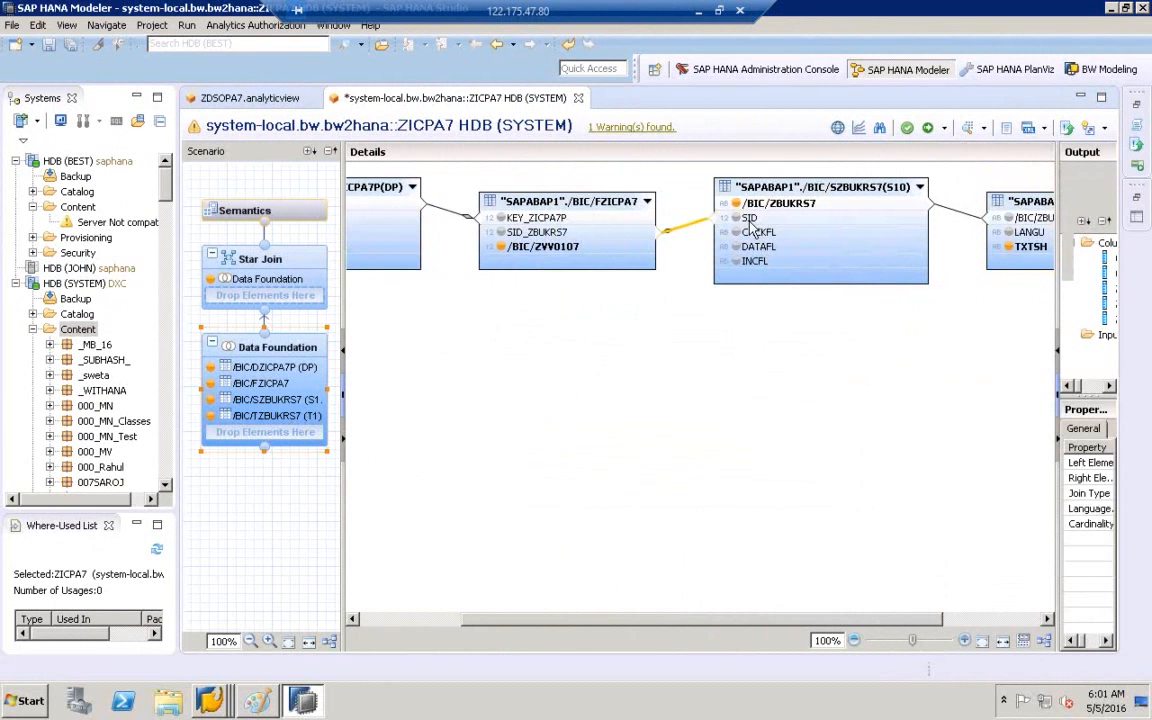
- Scroll through the ZICPA7 Data Foundation's fact, SID and text tables, then switch to Paint
click(1047, 619)
click(1047, 620)
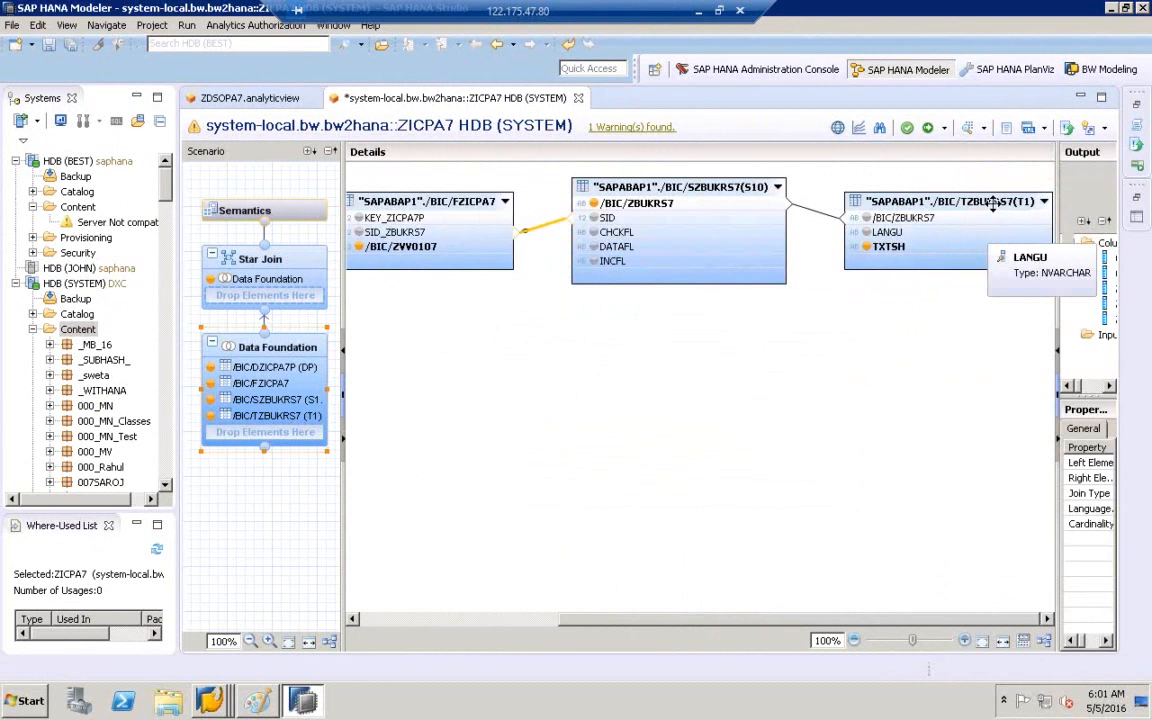
click(376, 619)
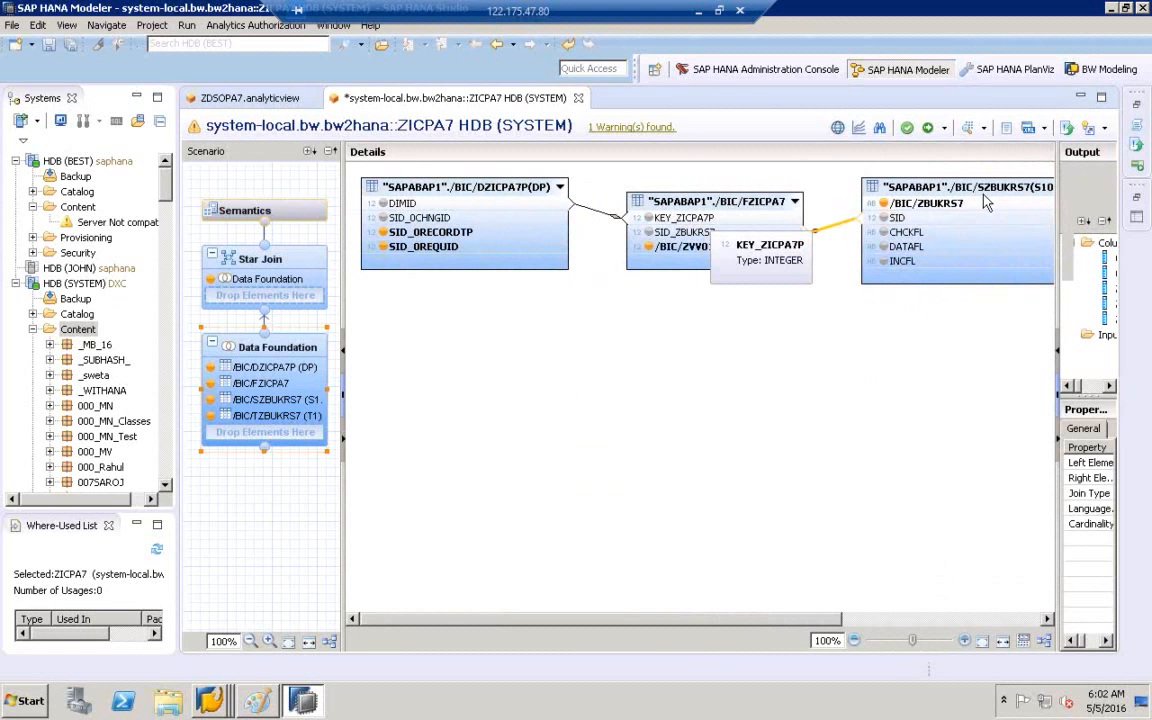
click(1046, 619)
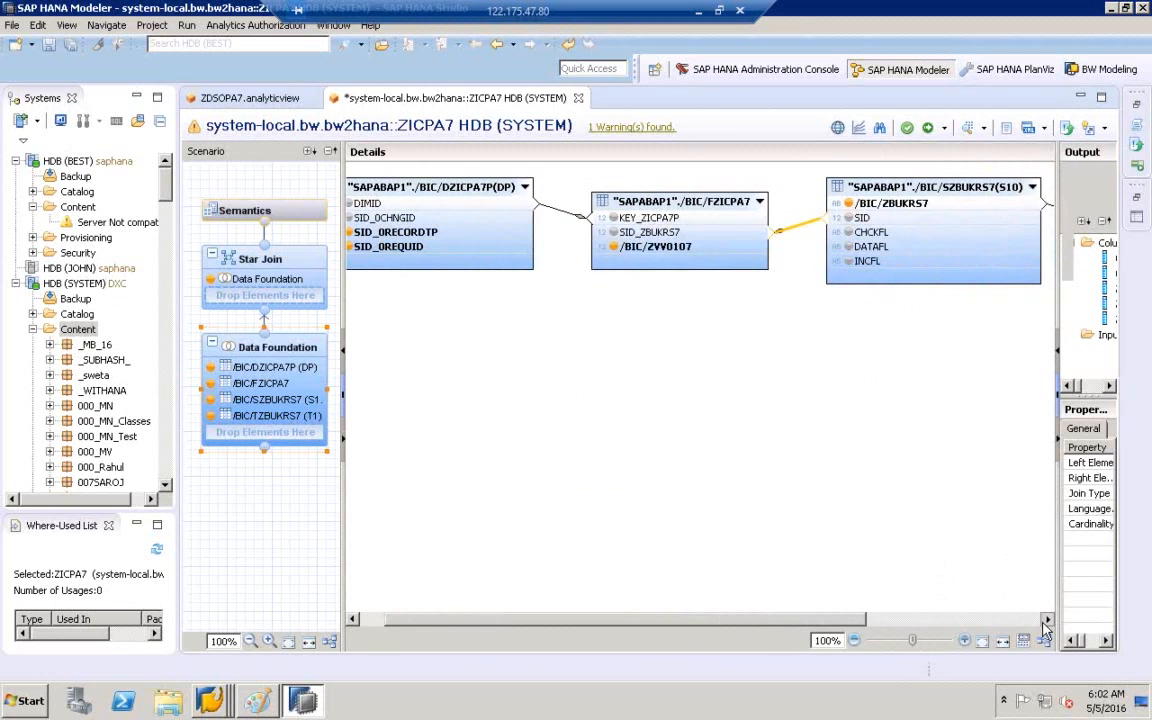
click(1046, 619)
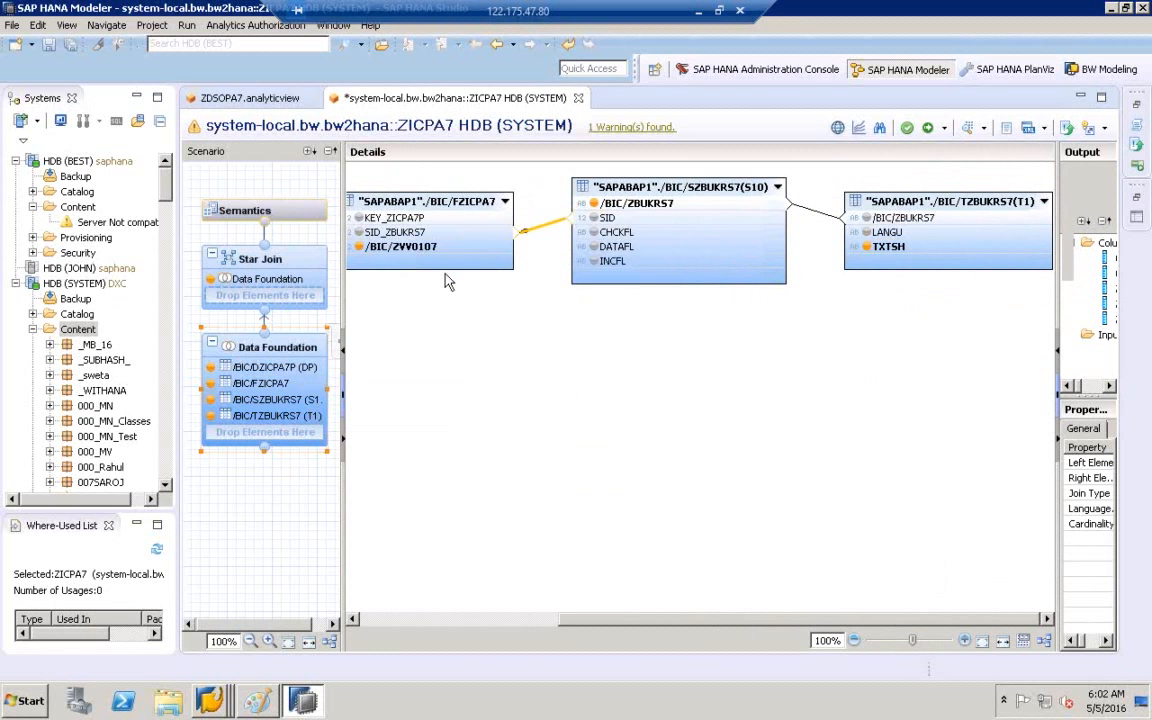
click(262, 703)
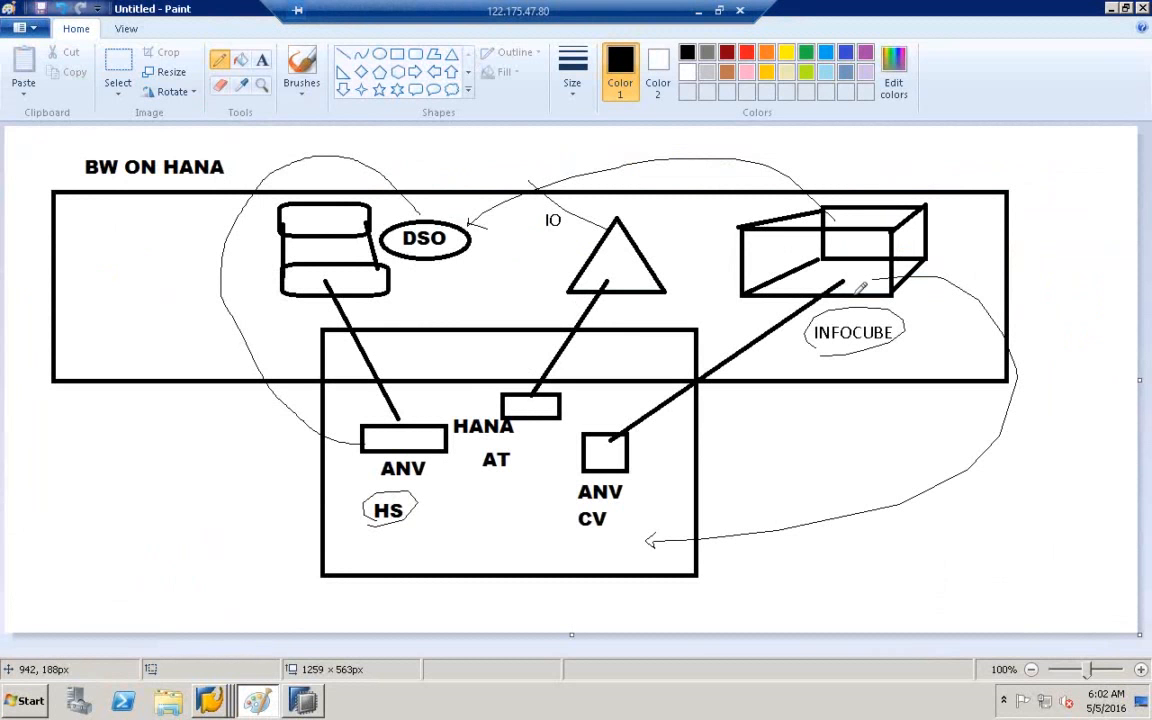
- In Paint, circle INFOCUBE, link it toward the HANA box and circle below AT, then return to HANA Studio
mouse_move(826, 322)
mouse_down()
mouse_move(800, 358)
mouse_move(880, 348)
mouse_move(812, 352)
mouse_move(858, 334)
mouse_move(761, 432)
mouse_move(672, 455)
mouse_move(684, 432)
mouse_up()
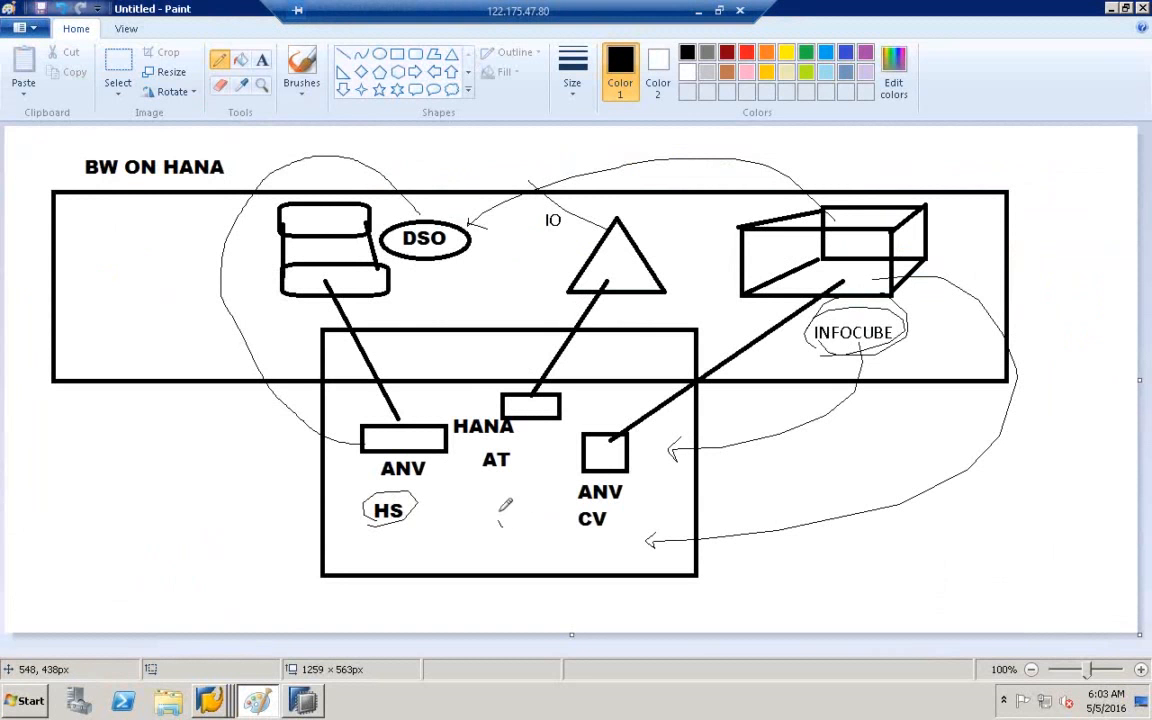
drag(506, 512, 513, 508)
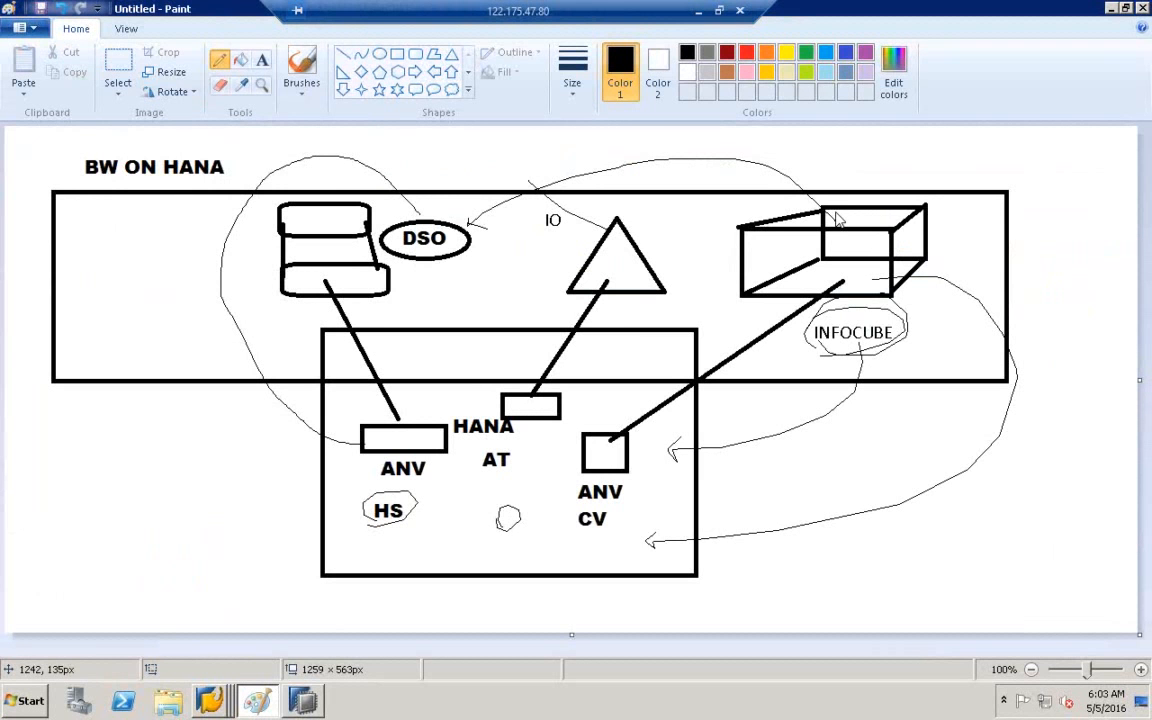
mouse_move(487, 518)
mouse_down()
mouse_move(492, 498)
mouse_move(521, 537)
mouse_move(484, 530)
mouse_up()
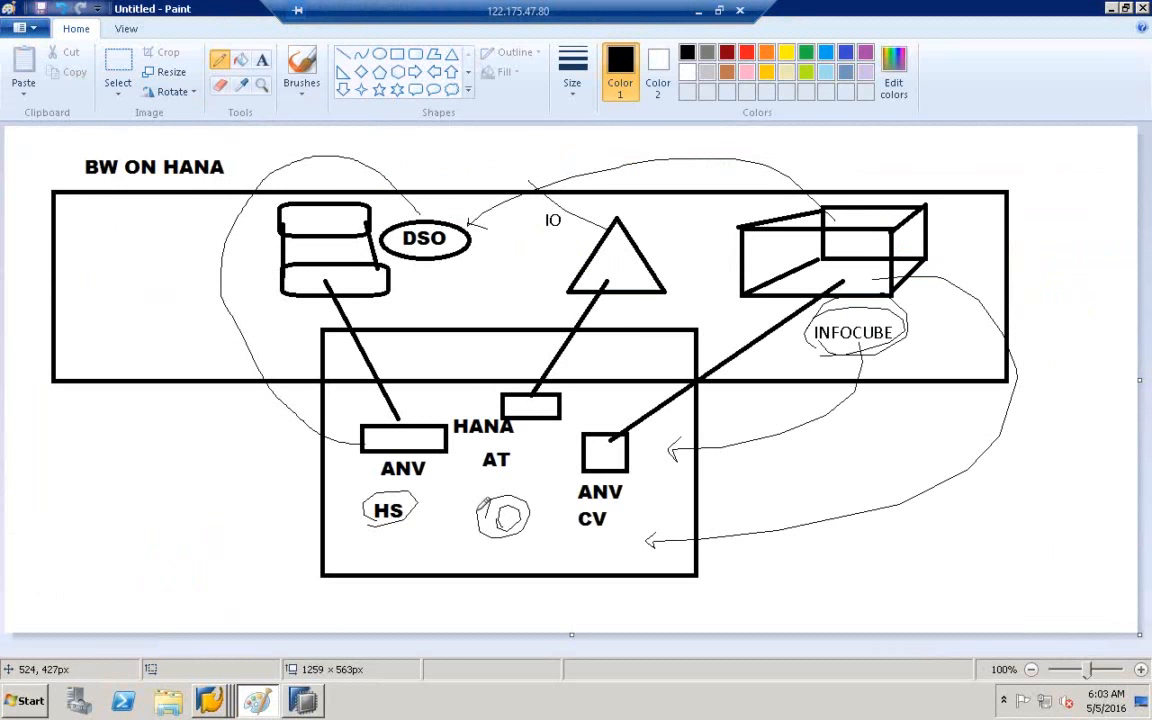
click(308, 702)
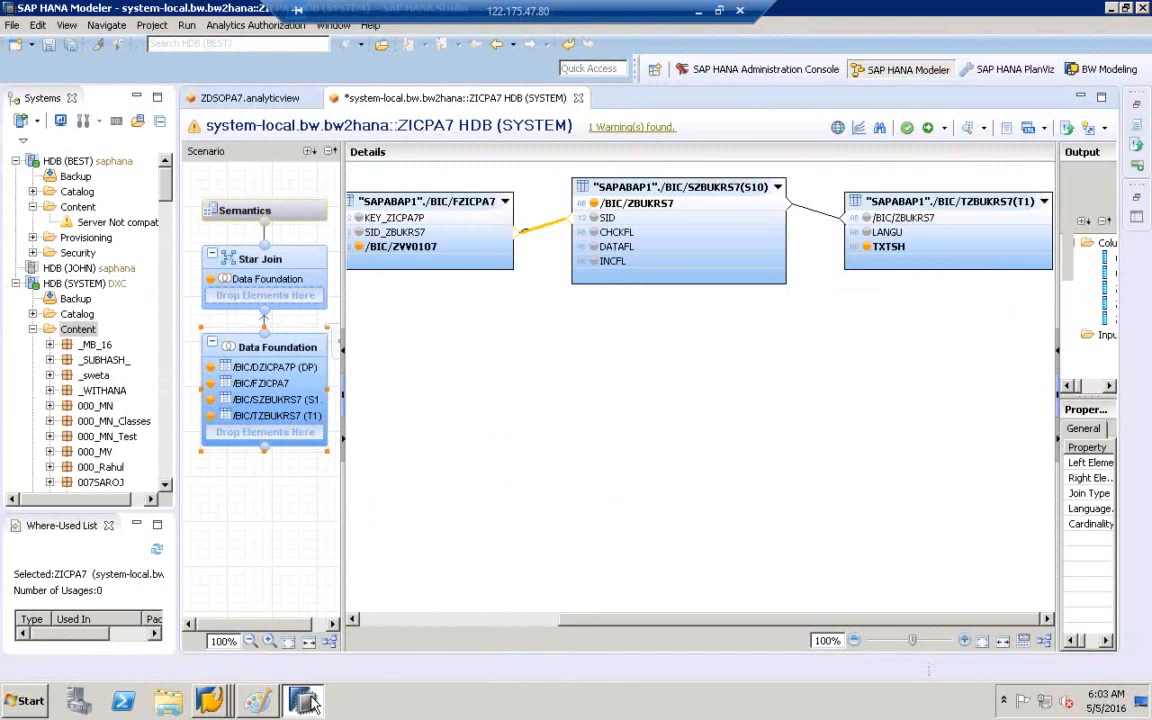
- Start the File > Import wizard for SAP NetWeaver BW Models
click(14, 25)
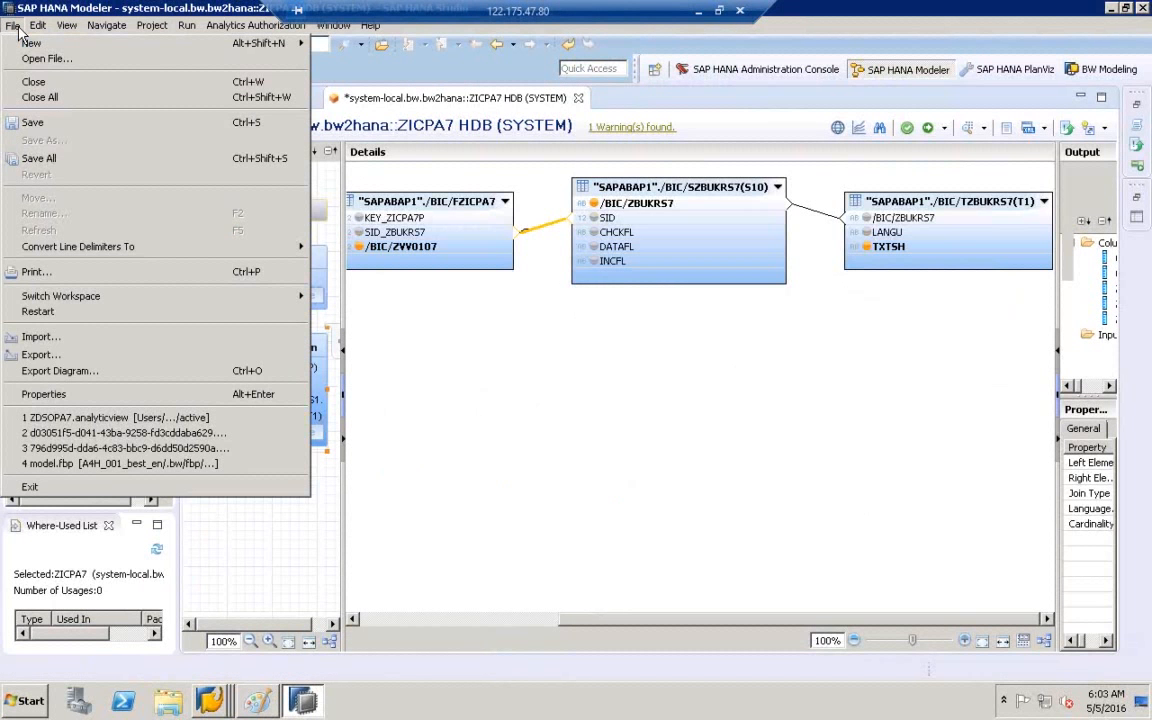
click(42, 338)
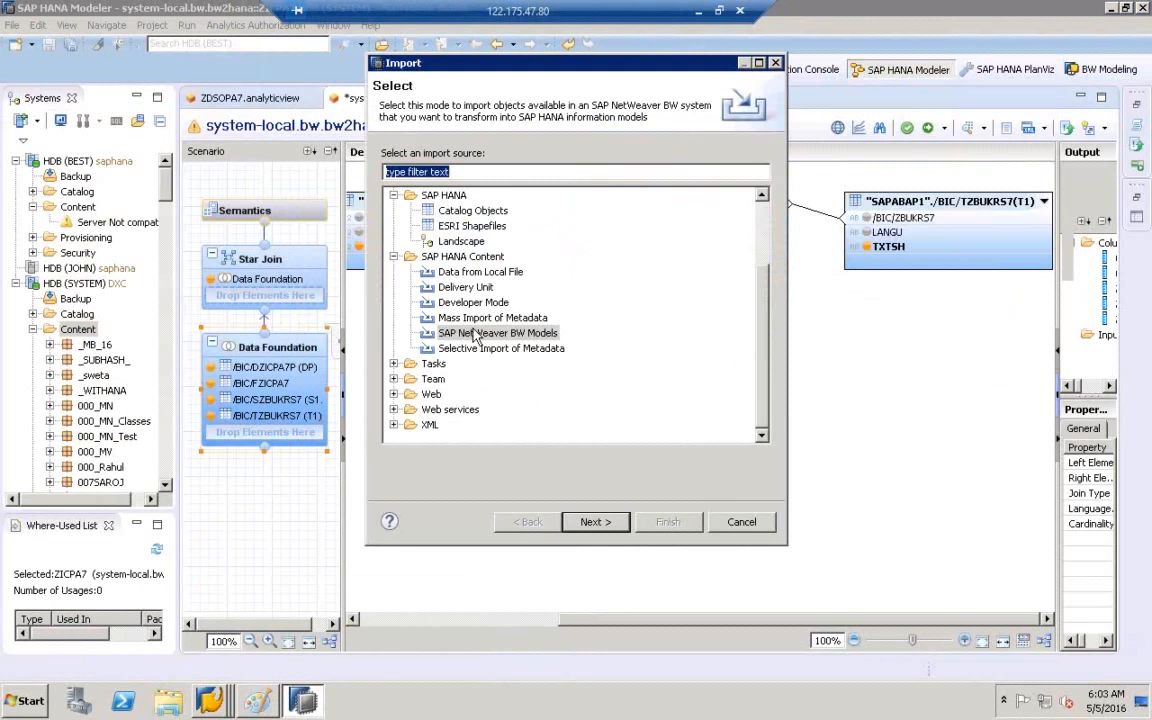
click(475, 336)
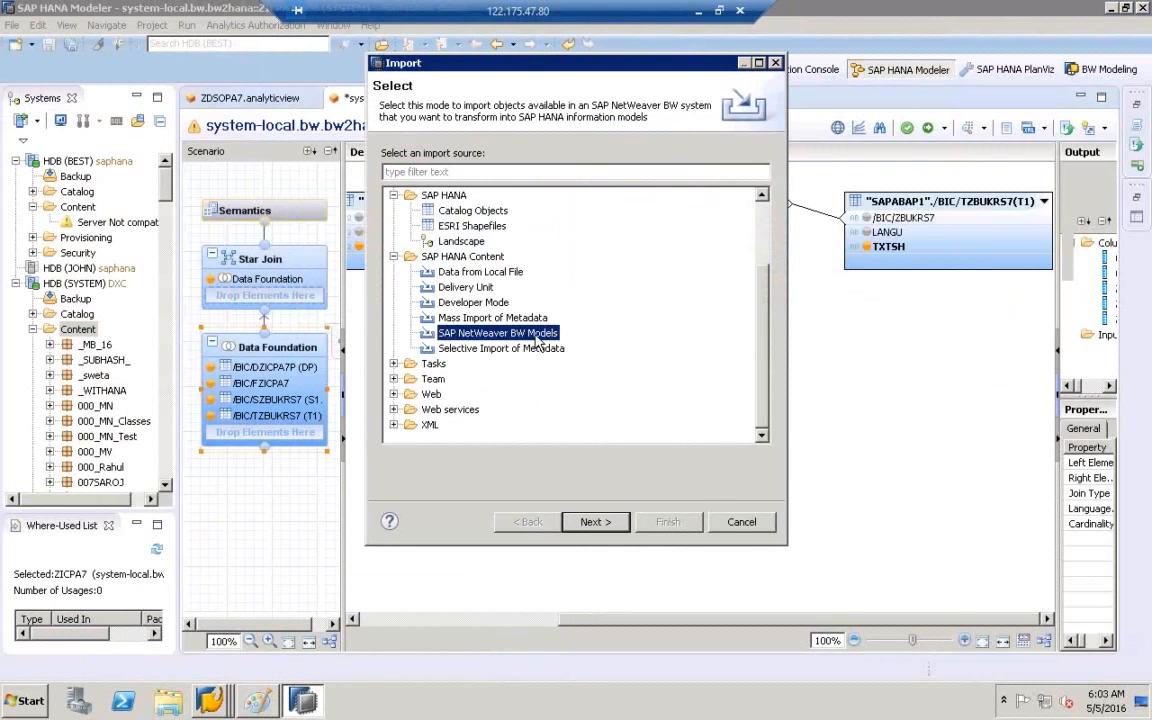
click(591, 522)
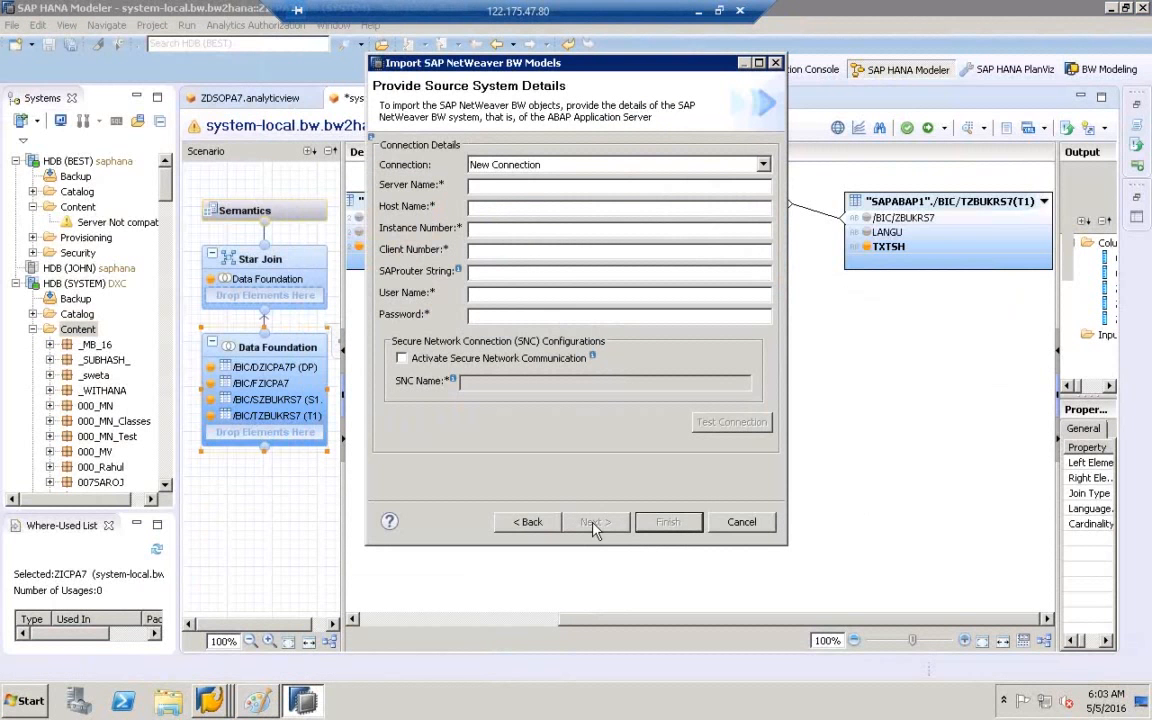
- Connect to BWHANA with the BW user name, test successfully, and select HDB (BEST) as target
click(763, 165)
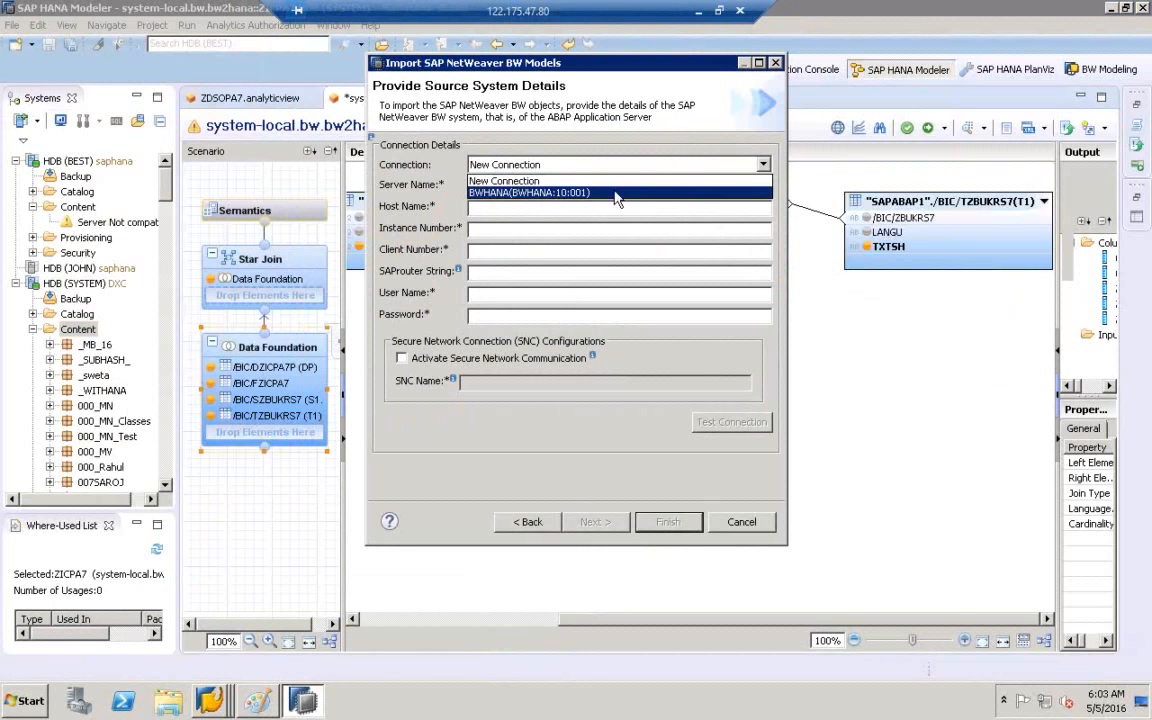
click(518, 187)
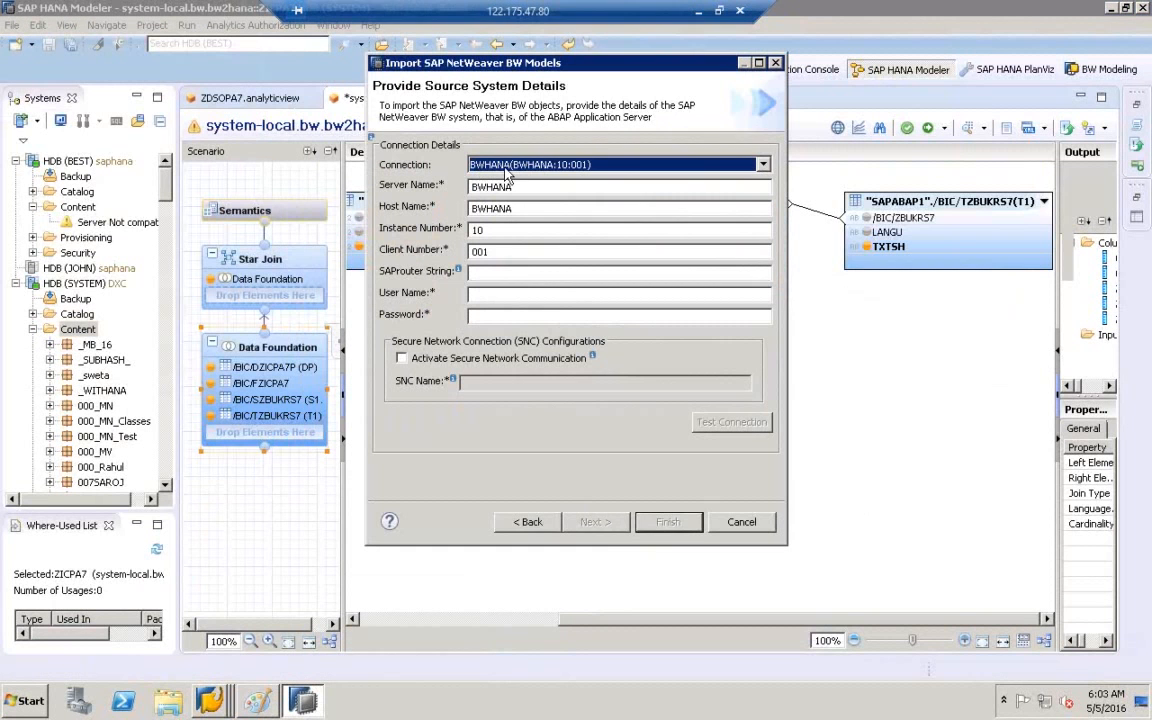
click(518, 292)
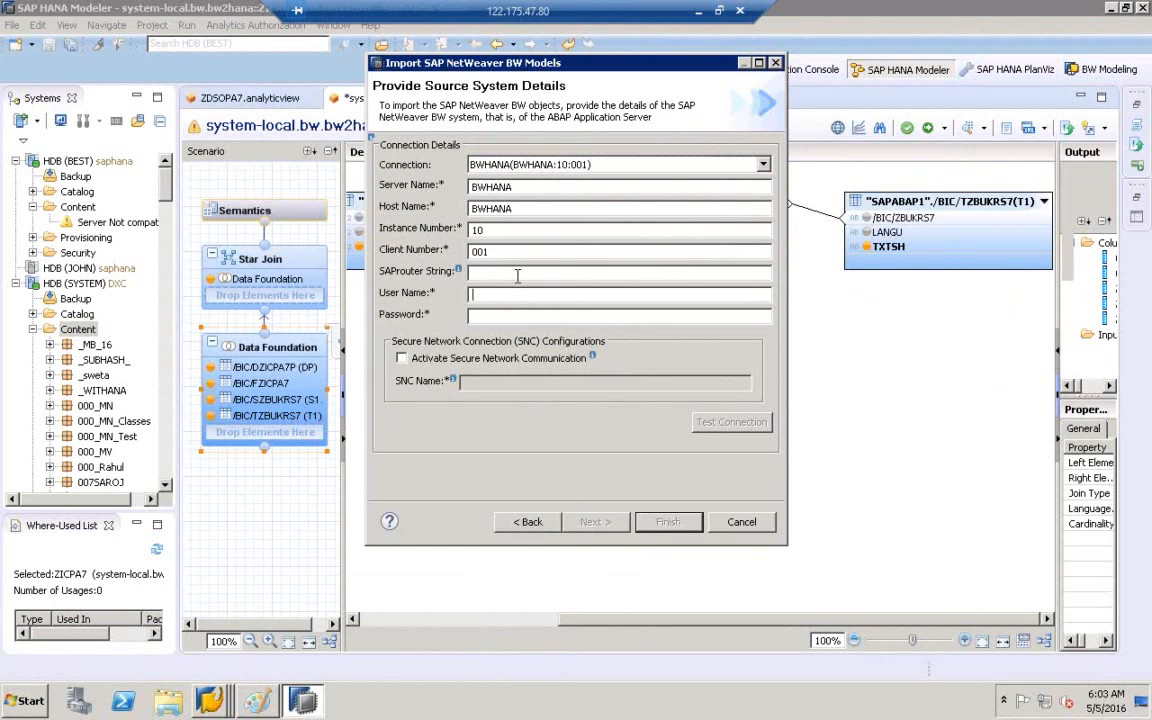
text(BES******)
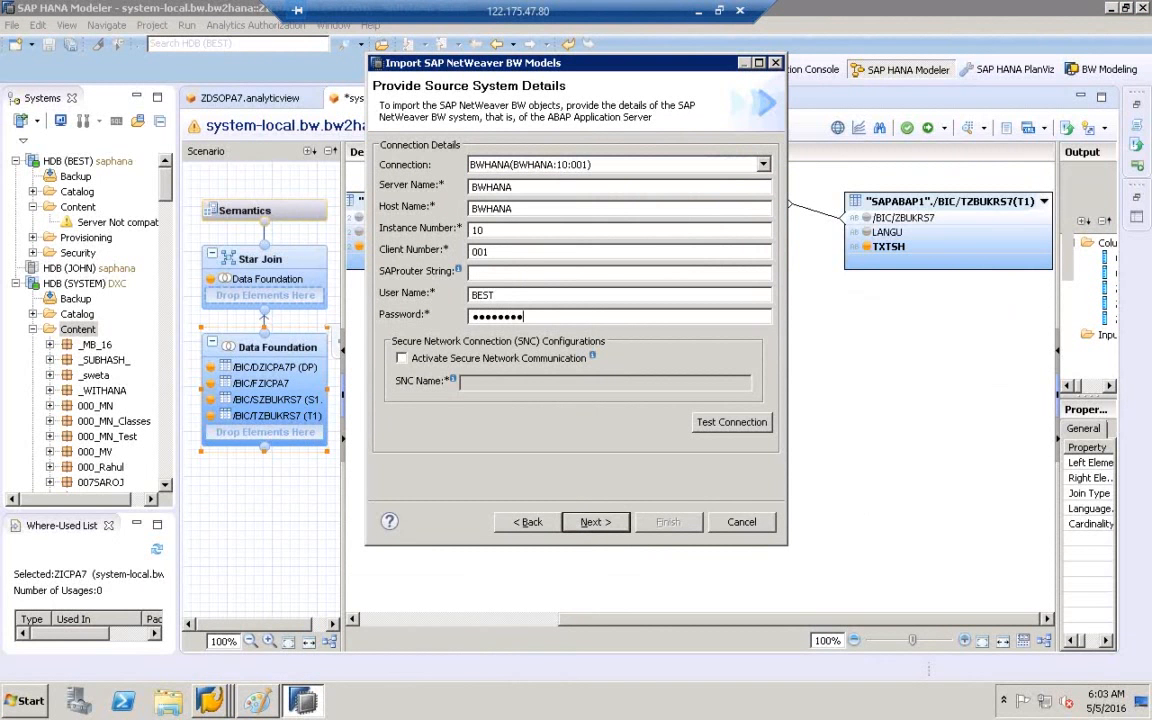
click(702, 428)
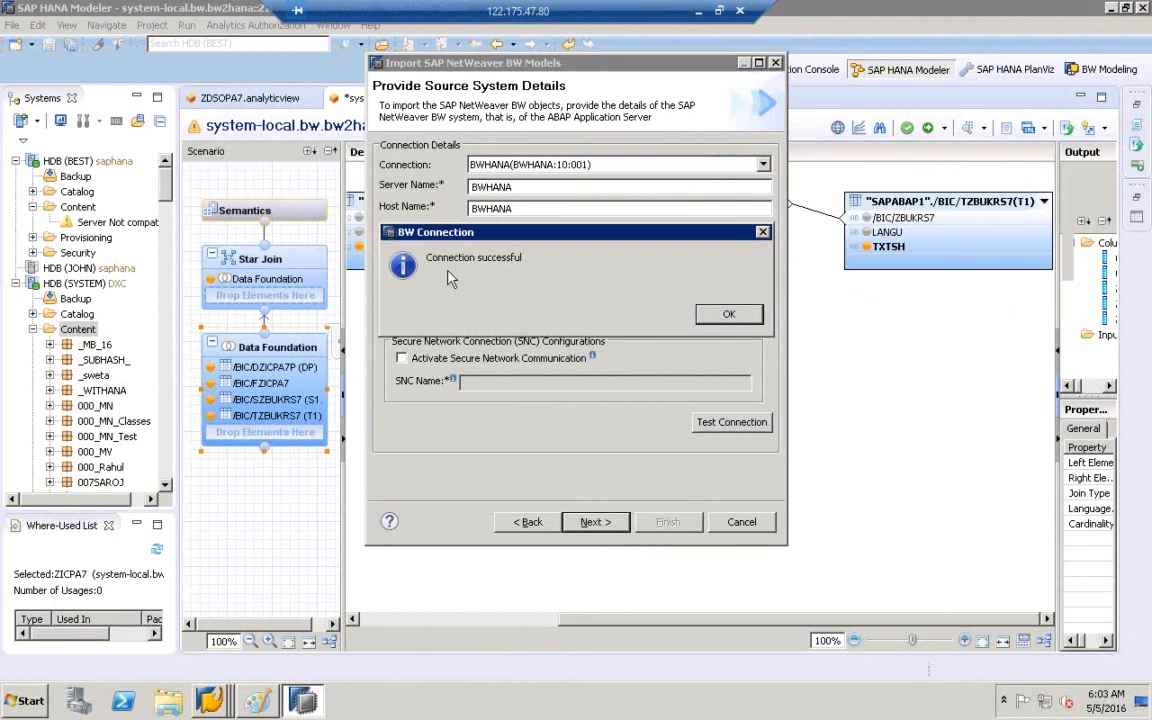
click(731, 318)
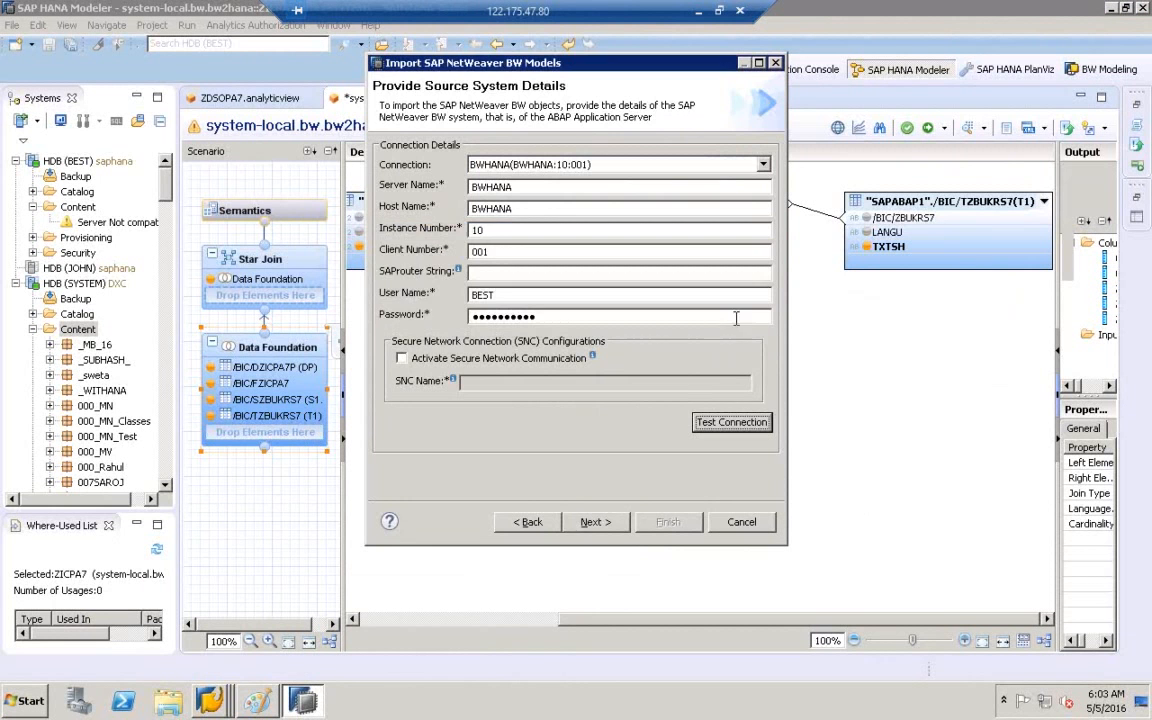
click(594, 522)
click(474, 175)
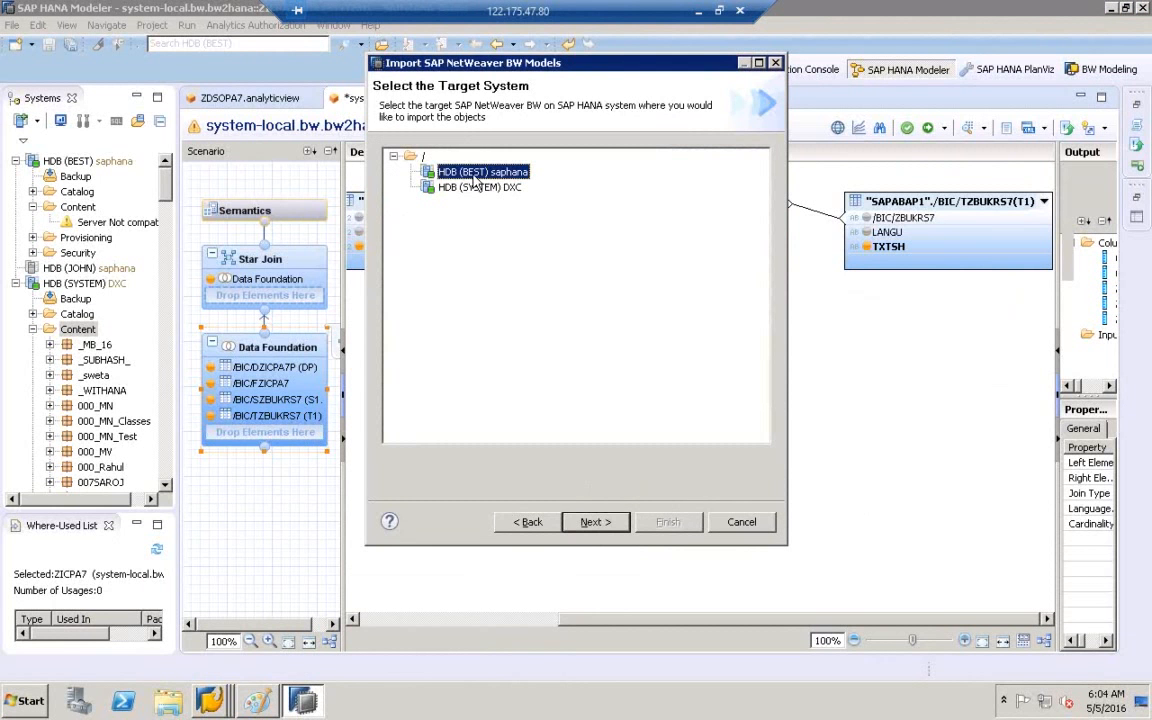
- After HDB (BEST) is rejected as unsupported, target HDB (SYSTEM) DXC and continue to object selection
click(605, 525)
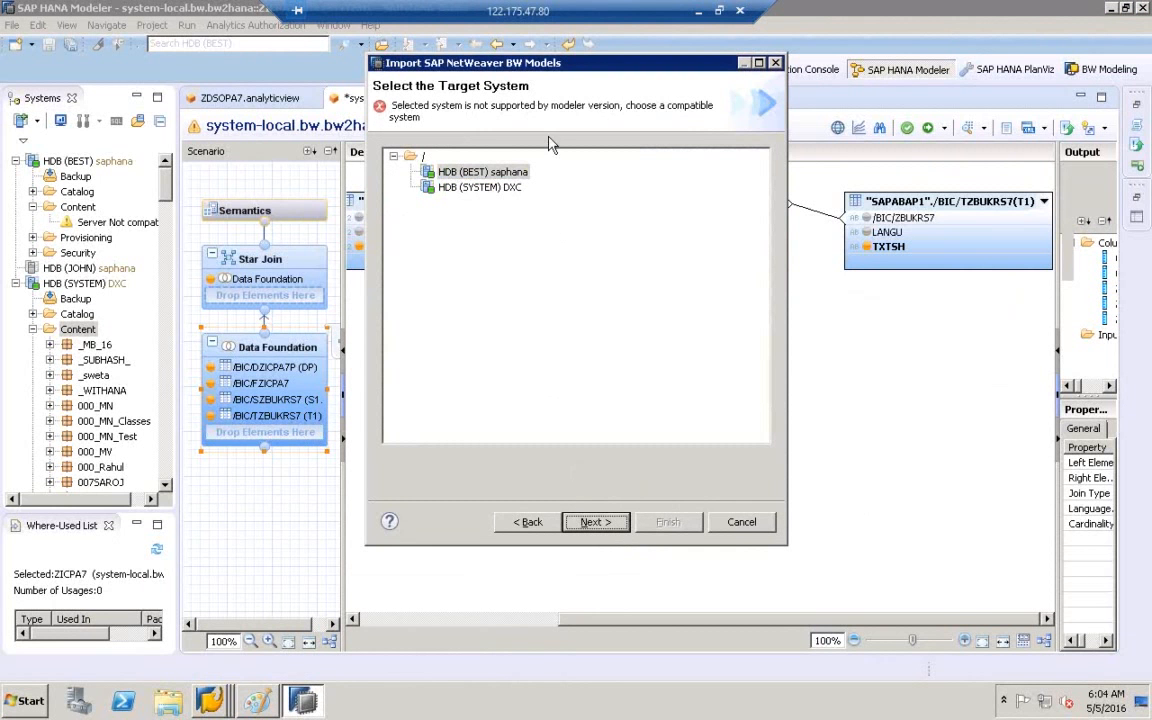
click(496, 190)
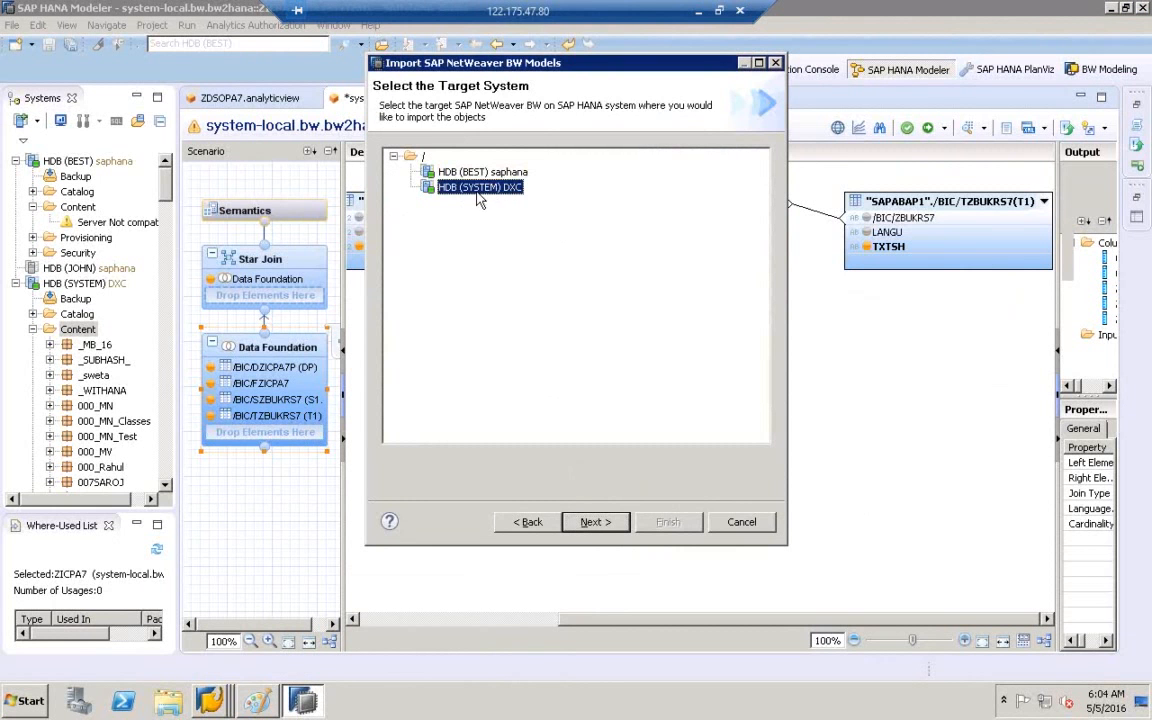
click(594, 522)
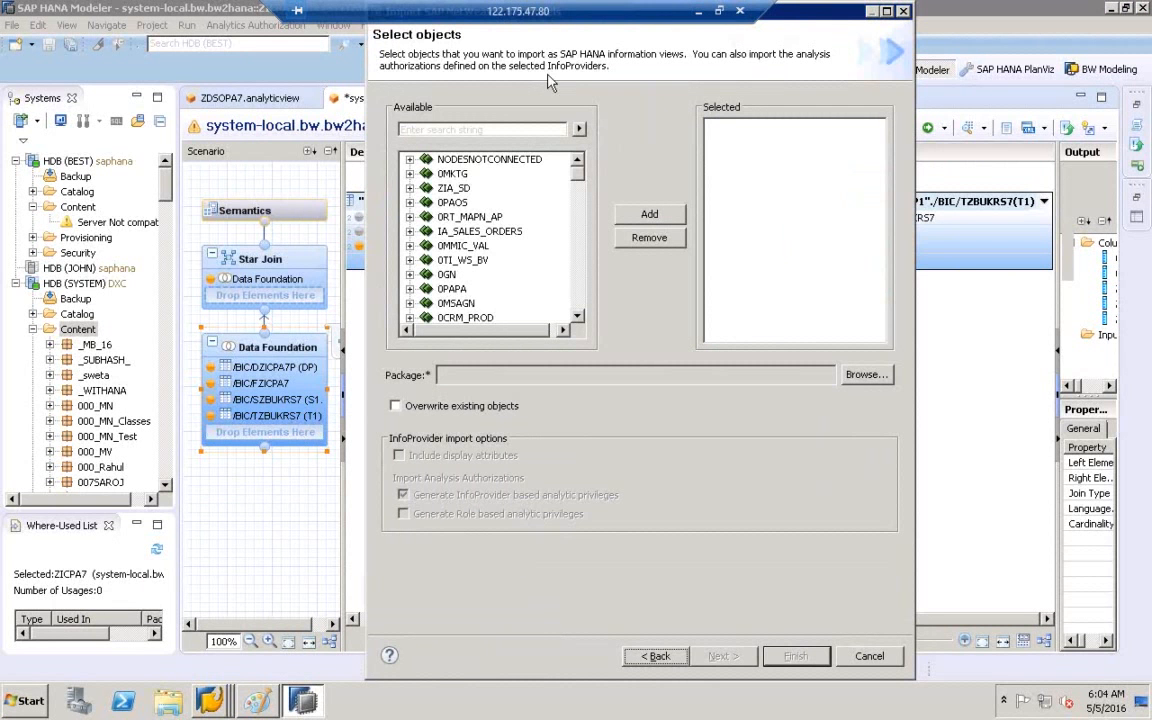
- Maximize the object selection dialog and browse the ZBWONHANAWEEKEND and Z_BW_HANA InfoAreas
drag(522, 12, 867, 8)
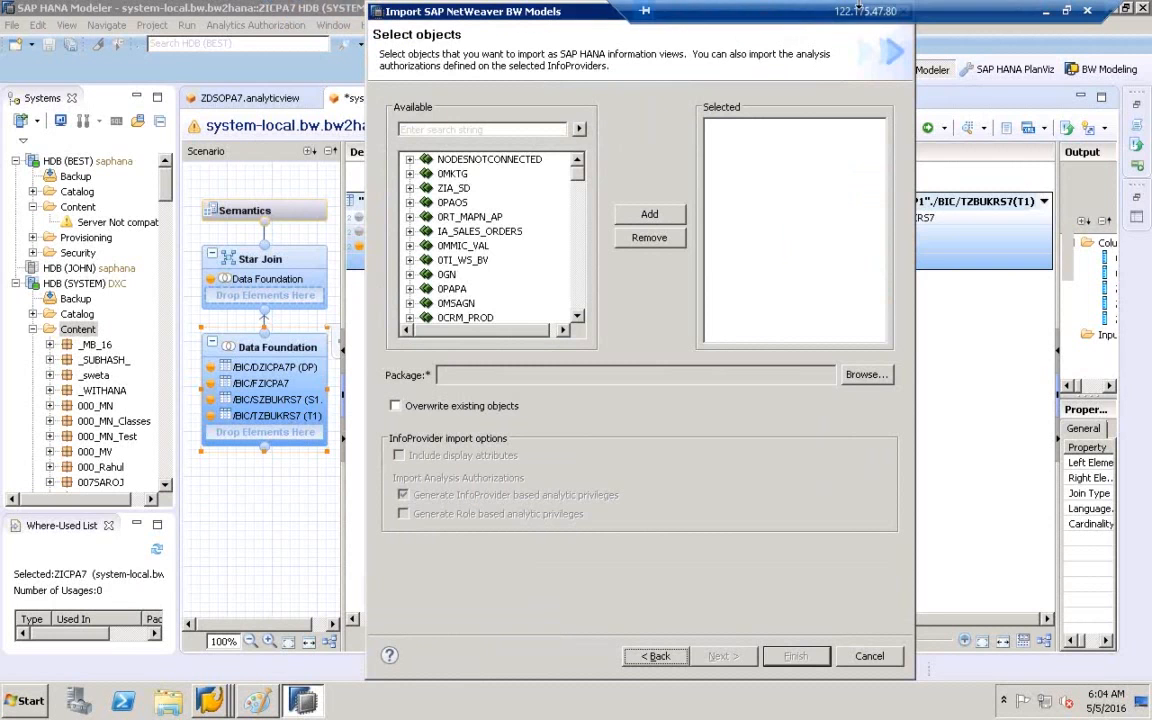
double_click(443, 10)
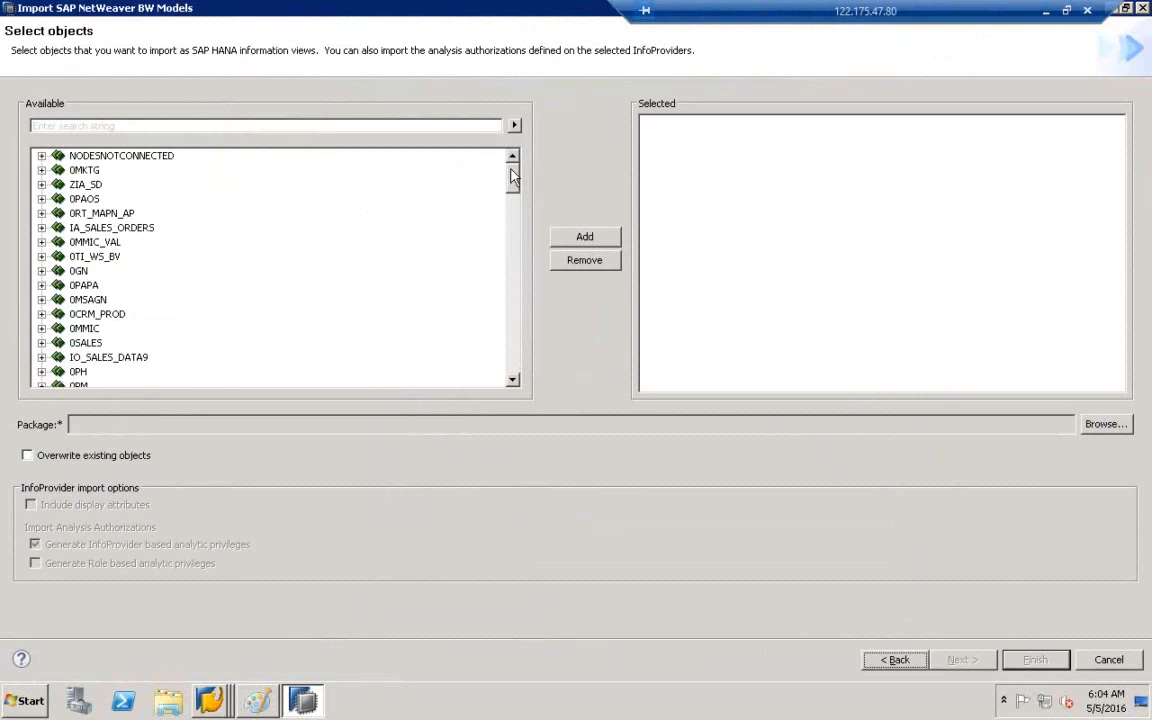
drag(512, 177, 472, 345)
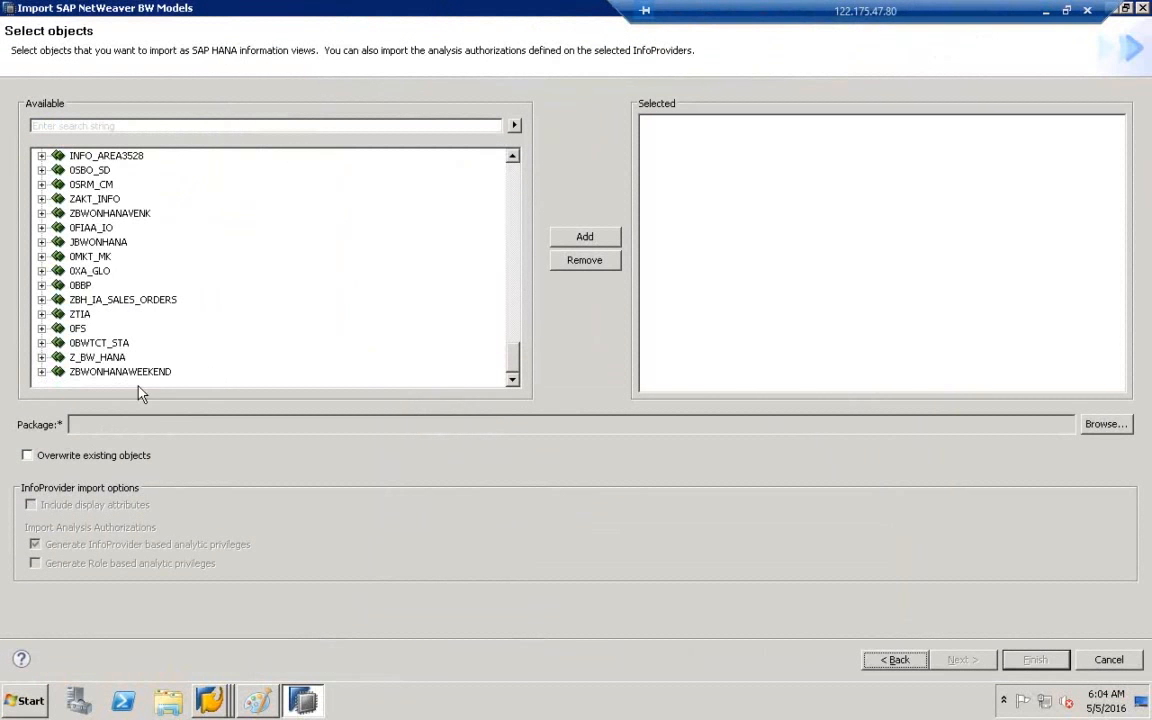
click(80, 372)
click(80, 357)
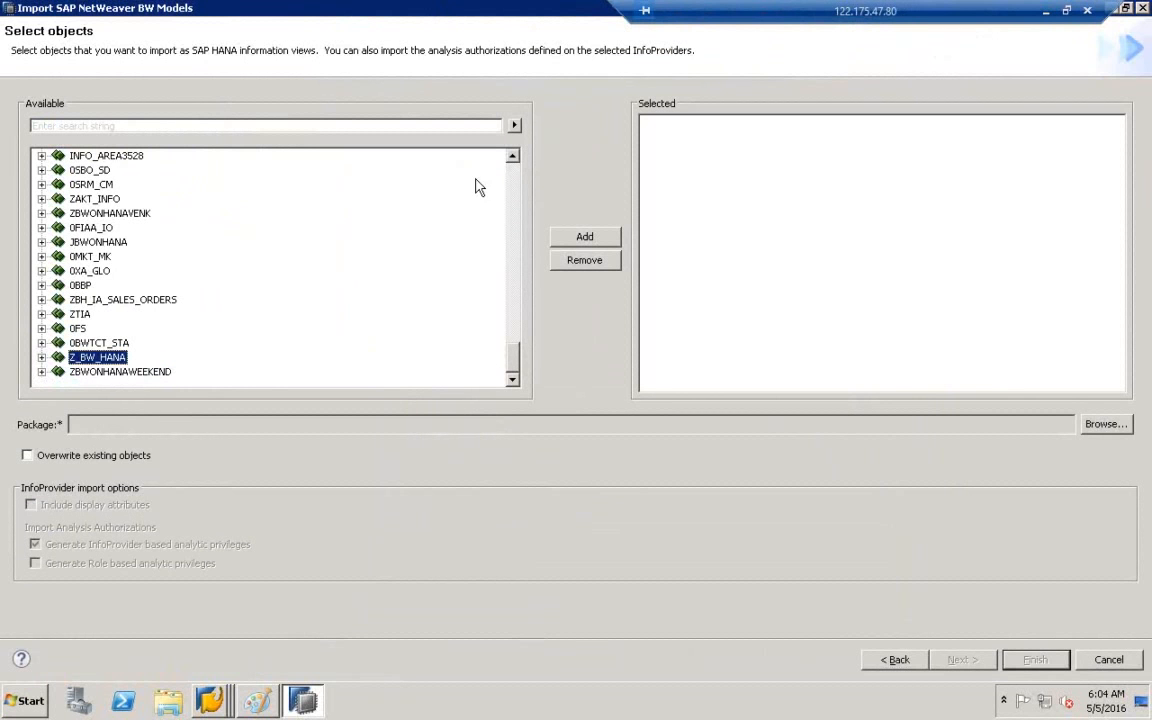
click(516, 174)
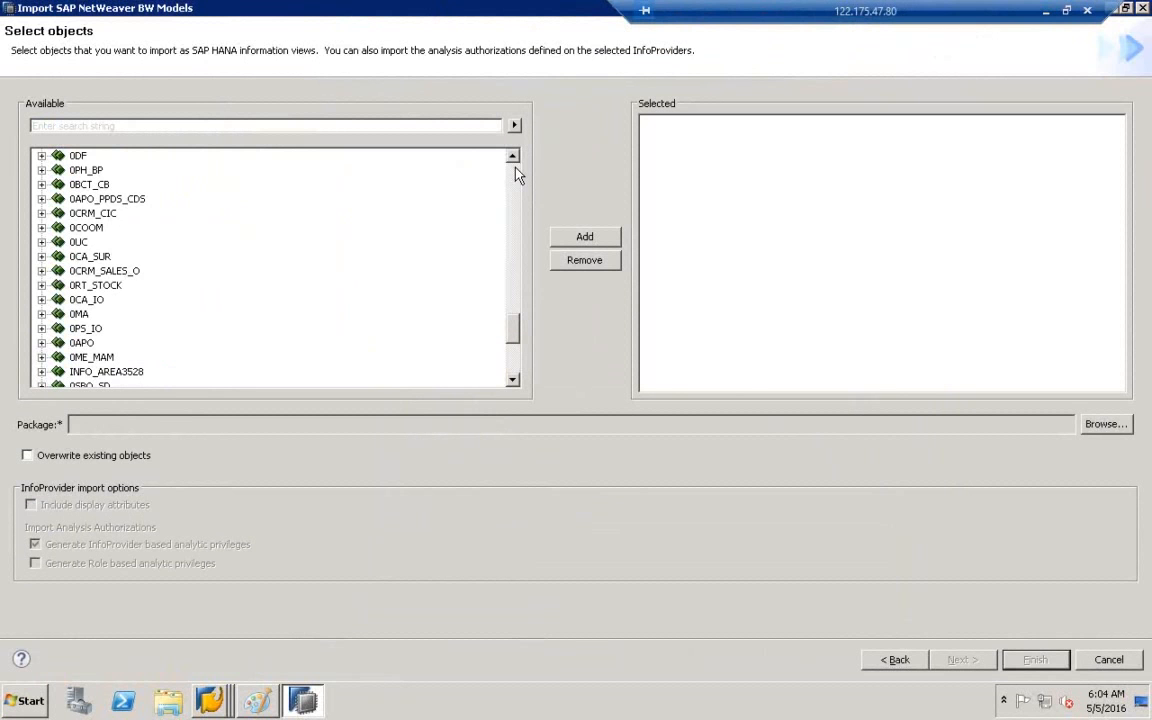
click(516, 174)
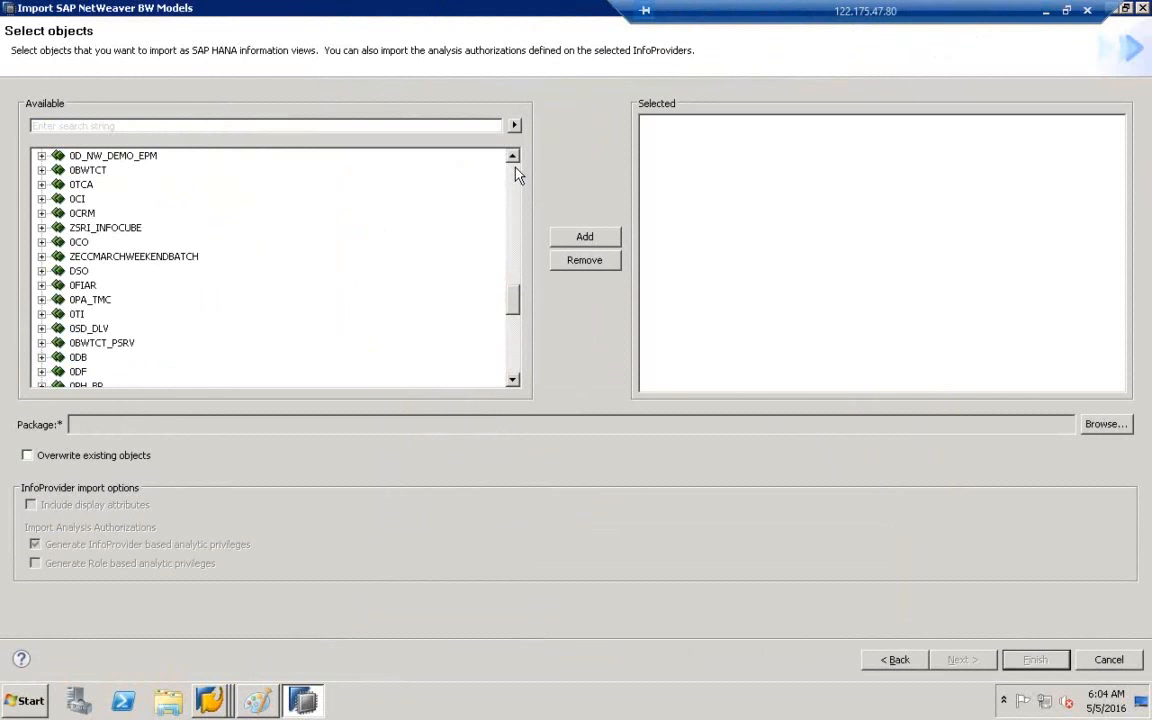
click(516, 174)
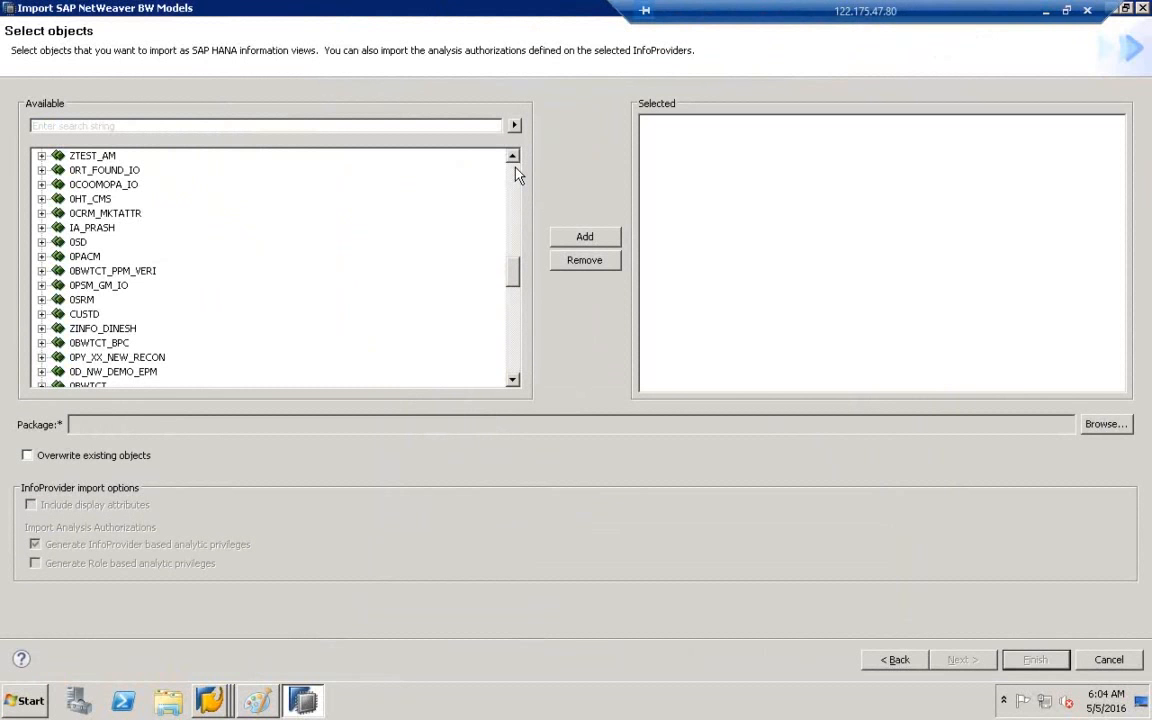
right_click(516, 174)
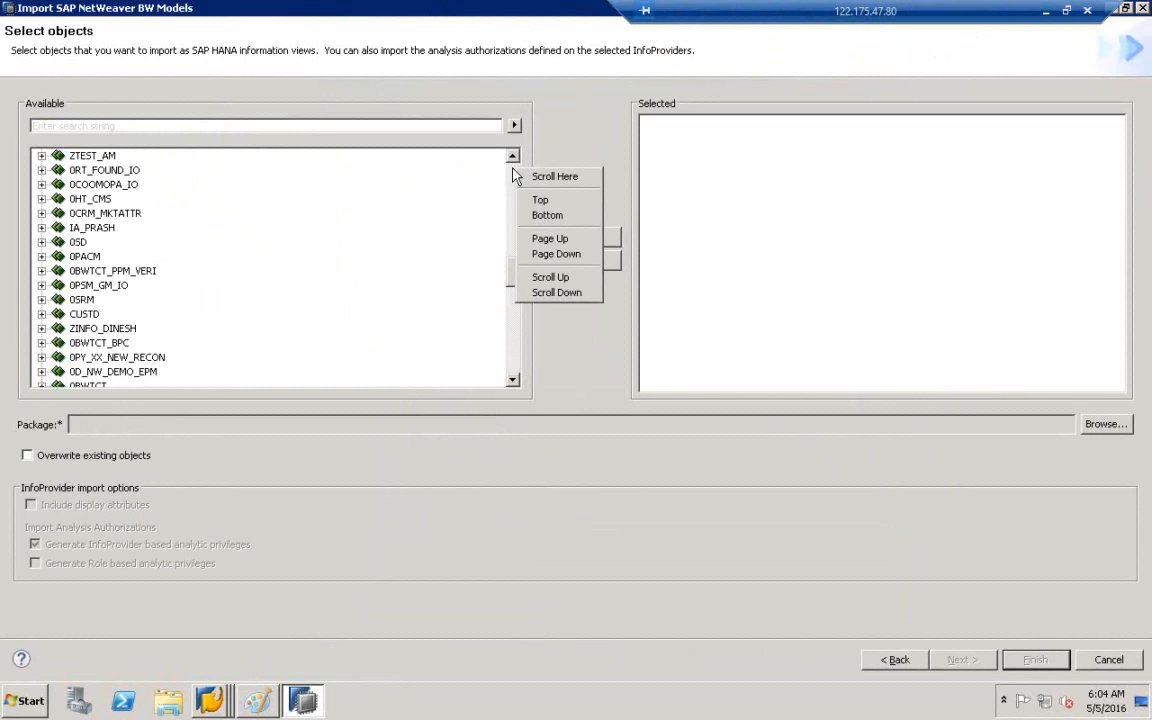
click(550, 139)
click(512, 176)
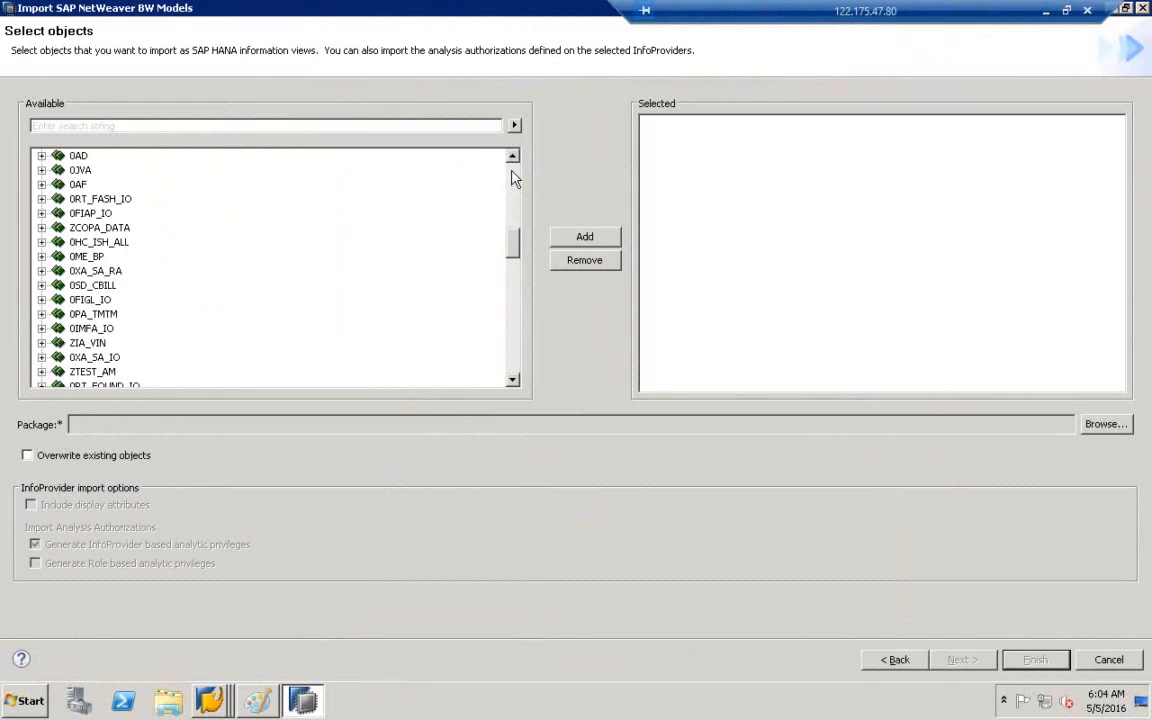
- Expand ZCOPA_DATA, pick the ZICPA7 InfoCube and add it to the Selected list
click(96, 228)
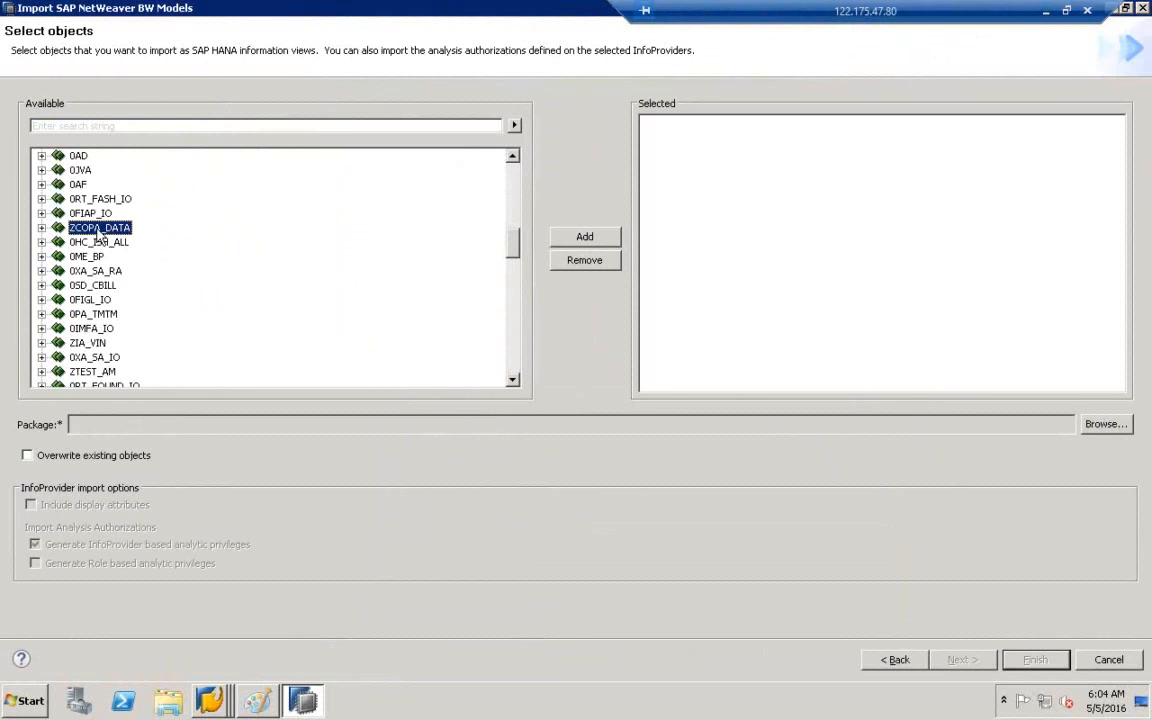
click(41, 228)
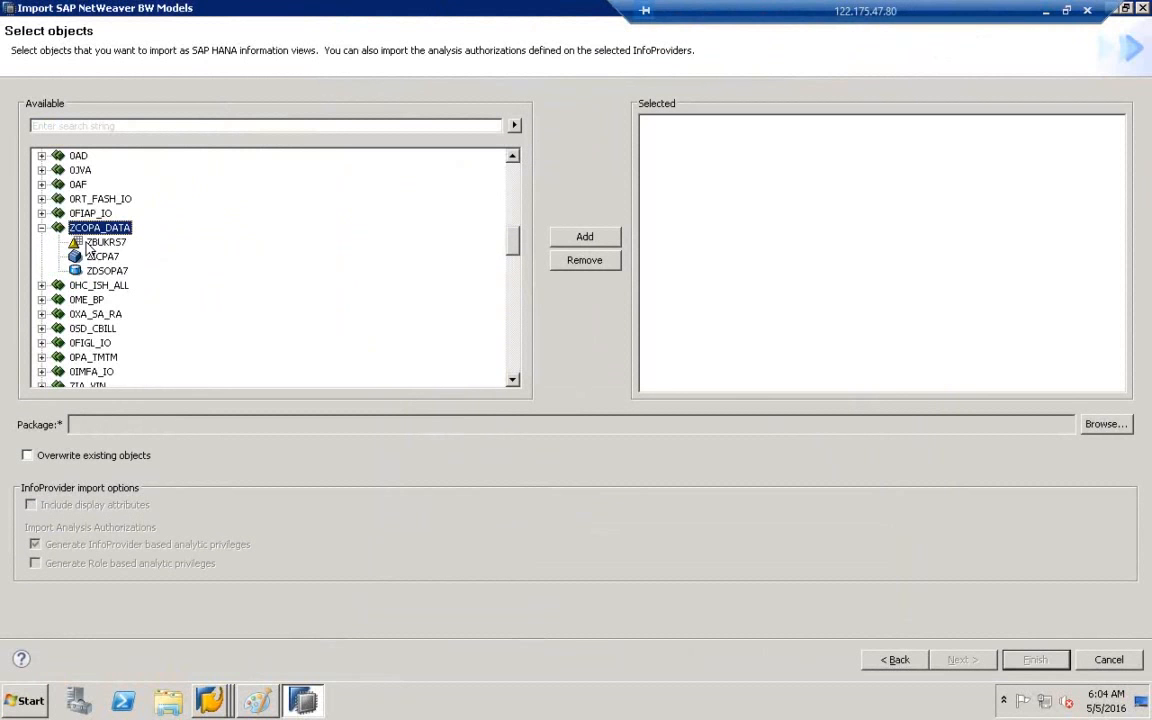
click(82, 242)
click(100, 257)
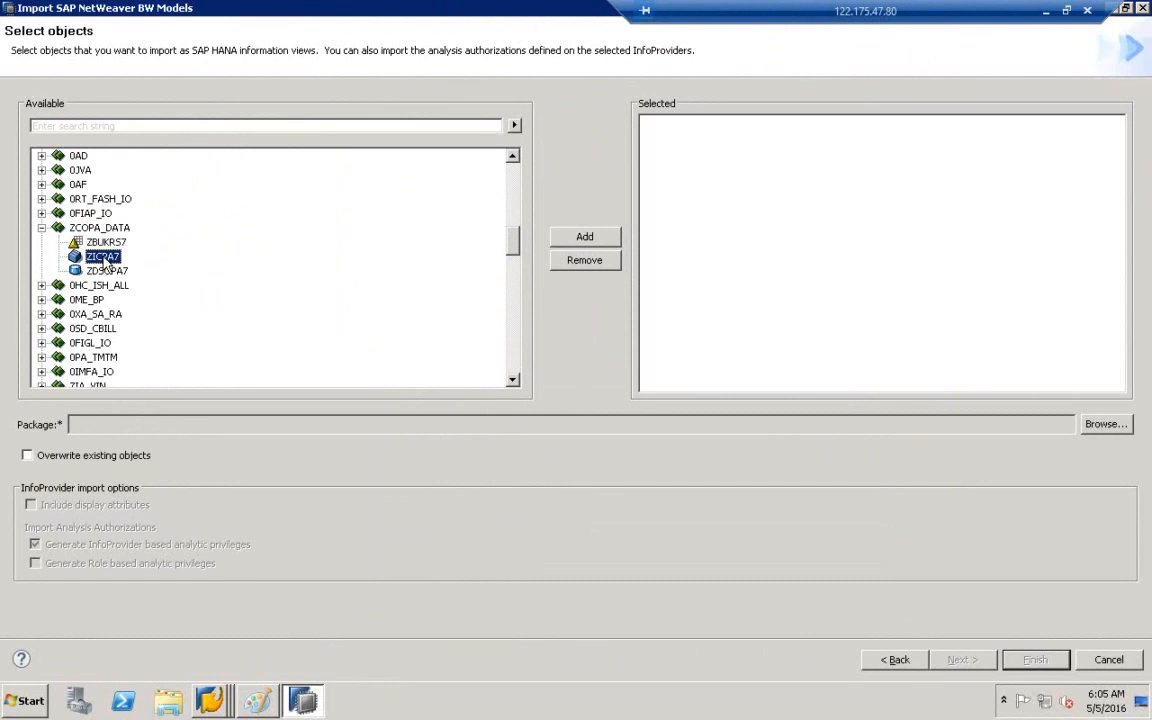
click(100, 271)
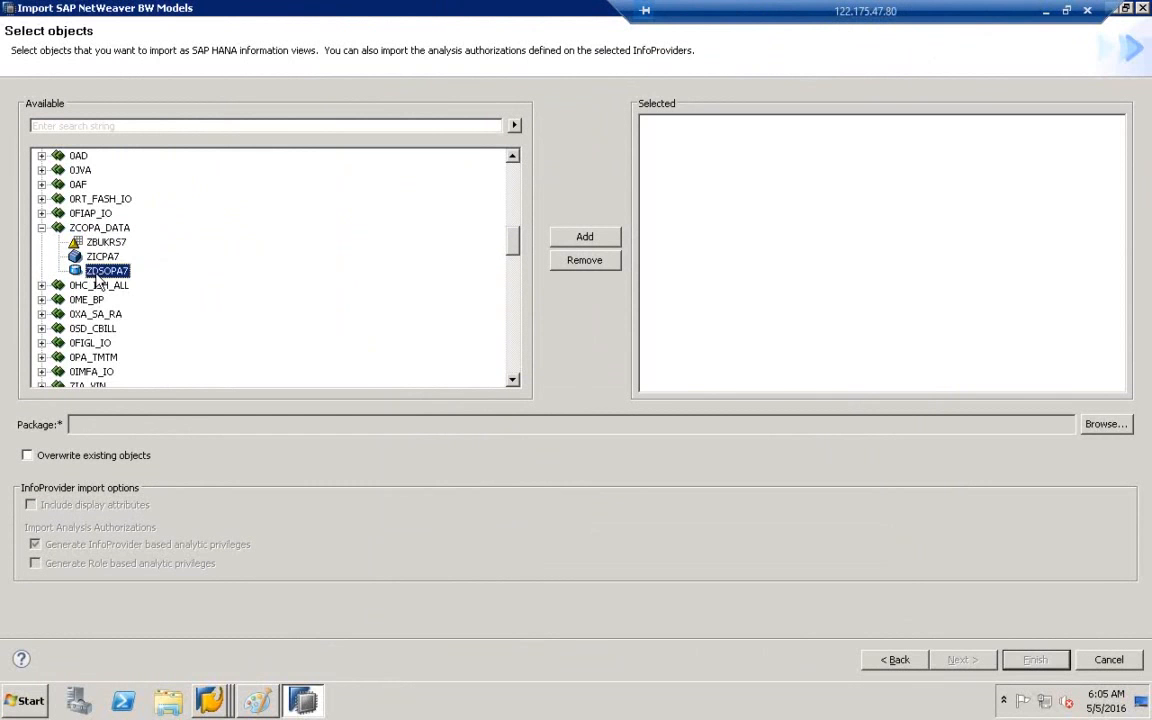
click(100, 258)
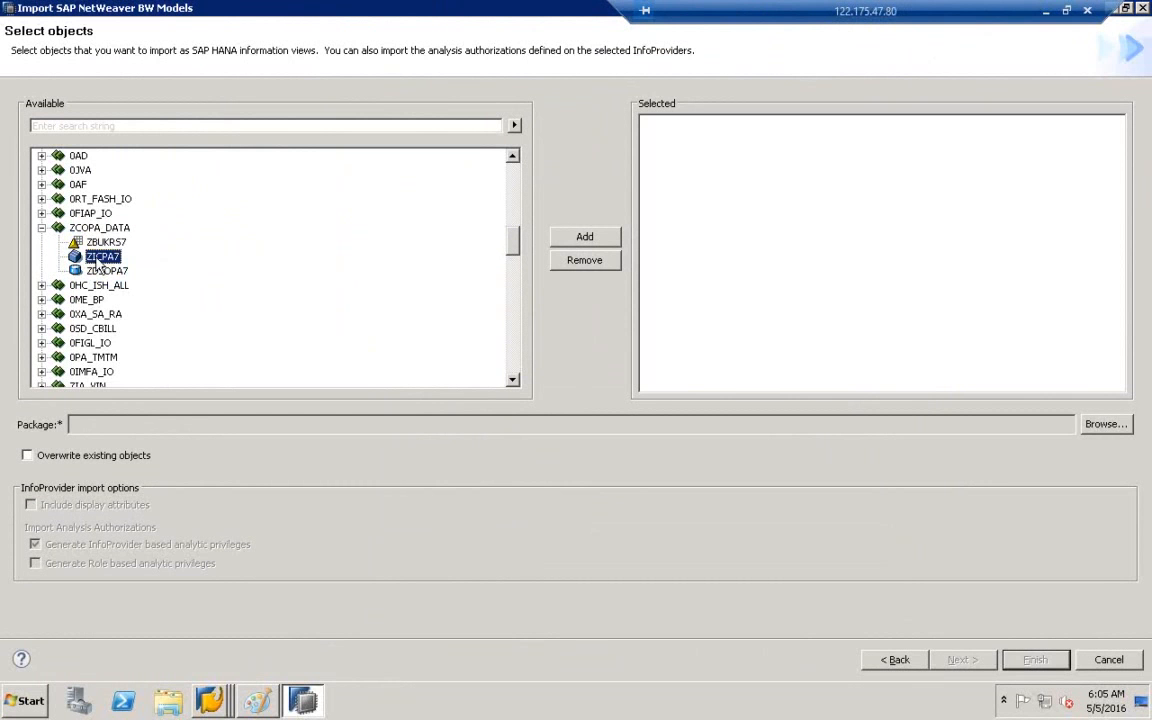
click(596, 238)
click(700, 137)
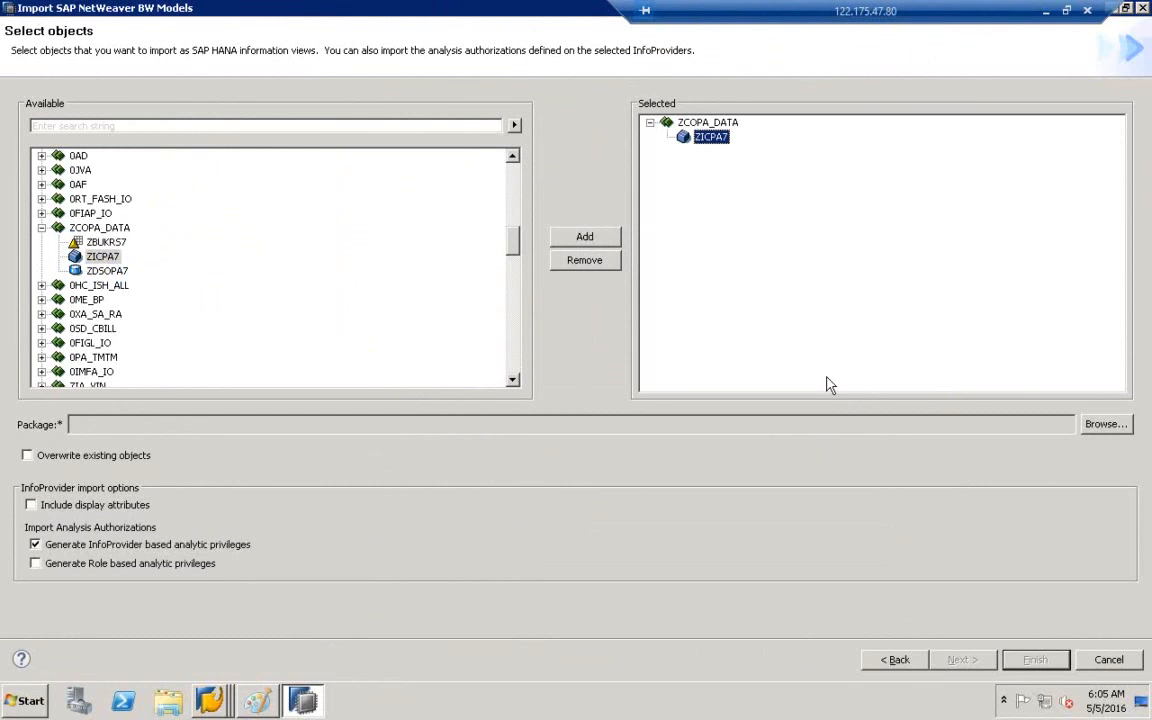
- Set the target package to DXC and enable Generate Role based analytic privileges
click(1102, 425)
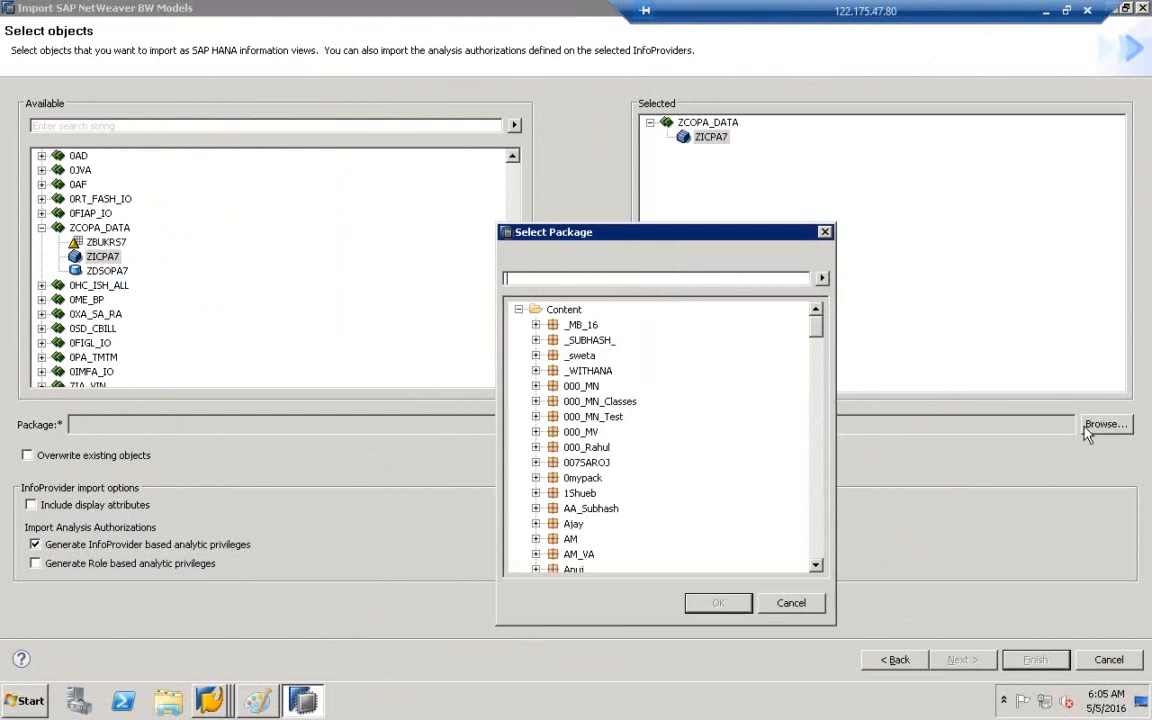
click(600, 401)
text(dx)
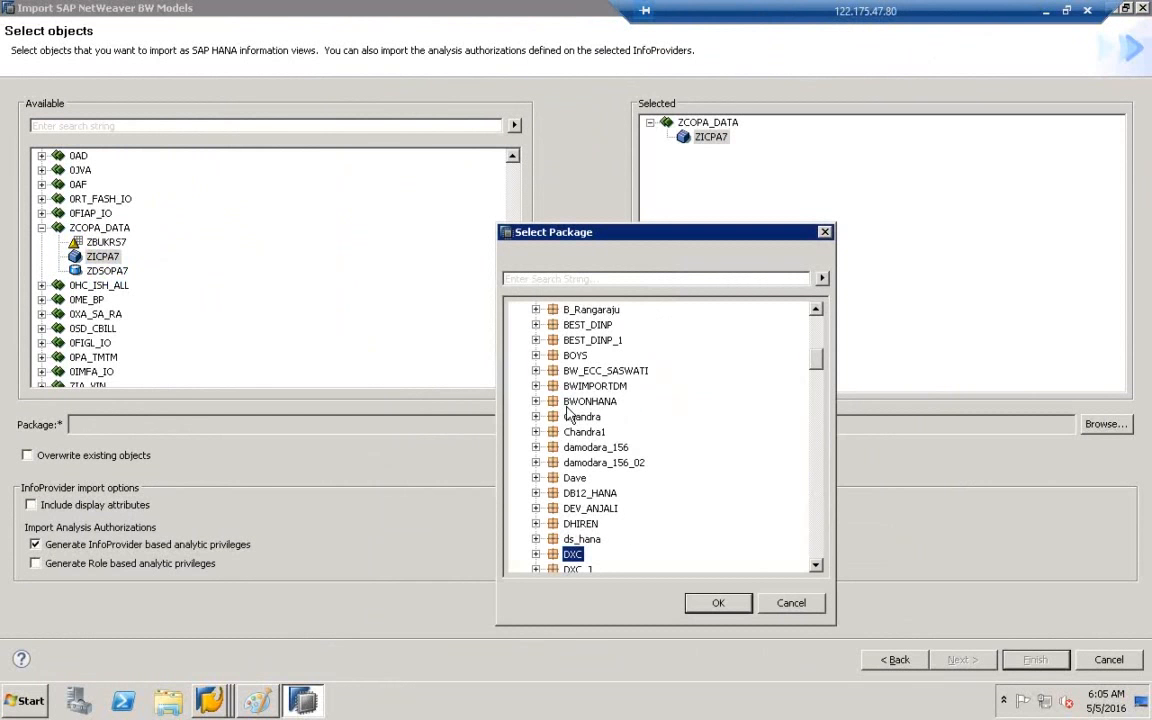
click(736, 605)
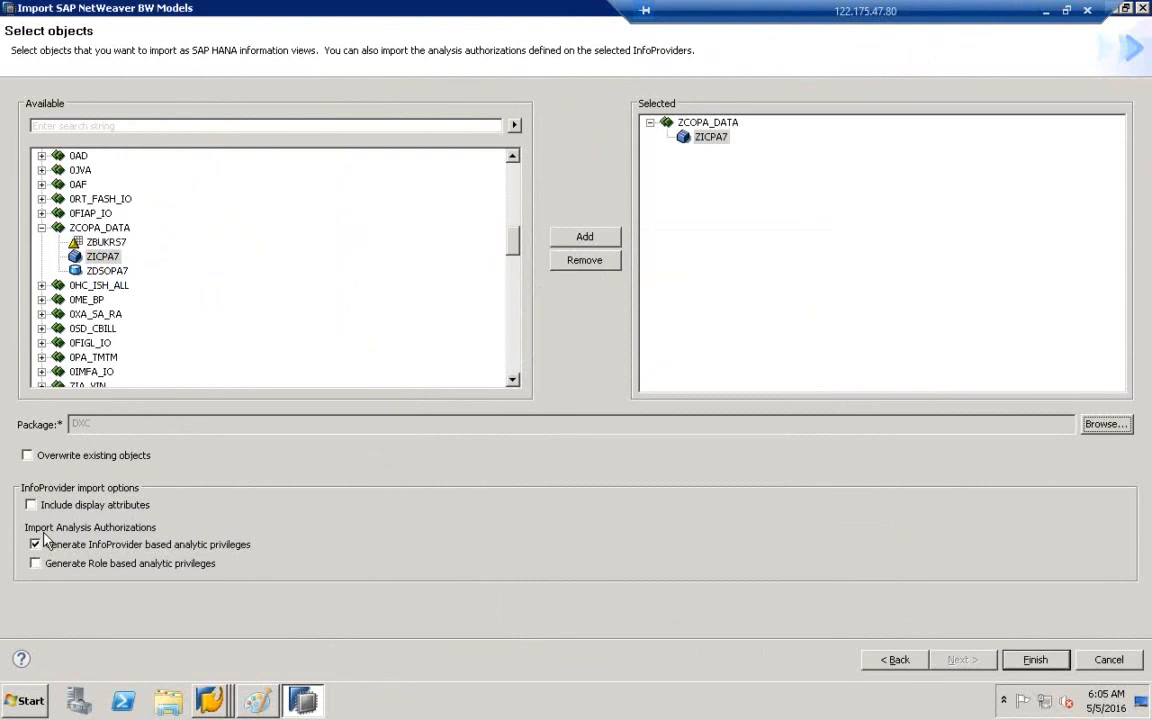
click(36, 564)
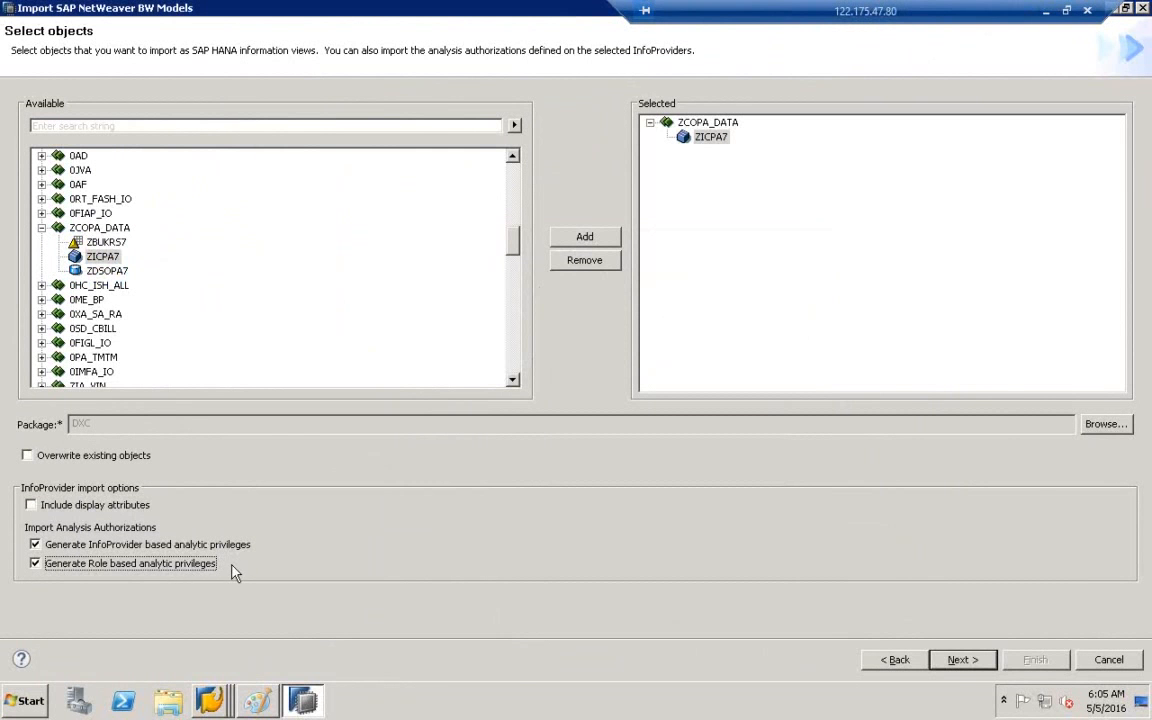
- Add the SAP_BW_CCMS_REPORTING role and finish the BW model import
click(960, 660)
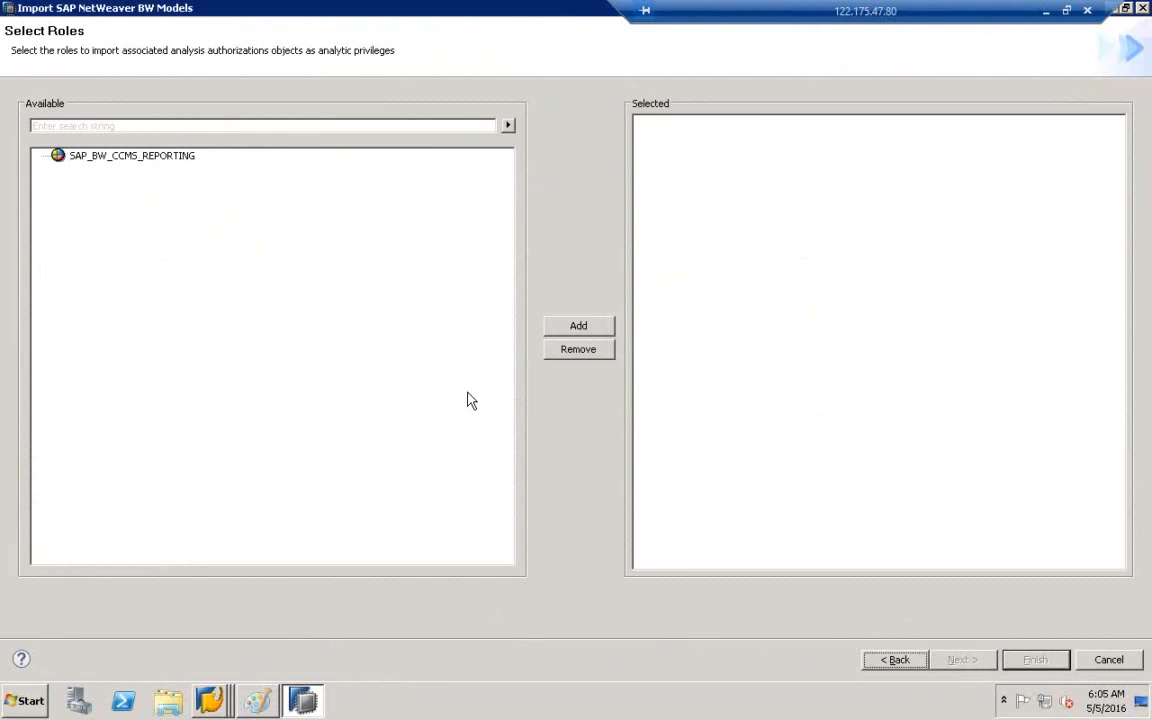
click(80, 160)
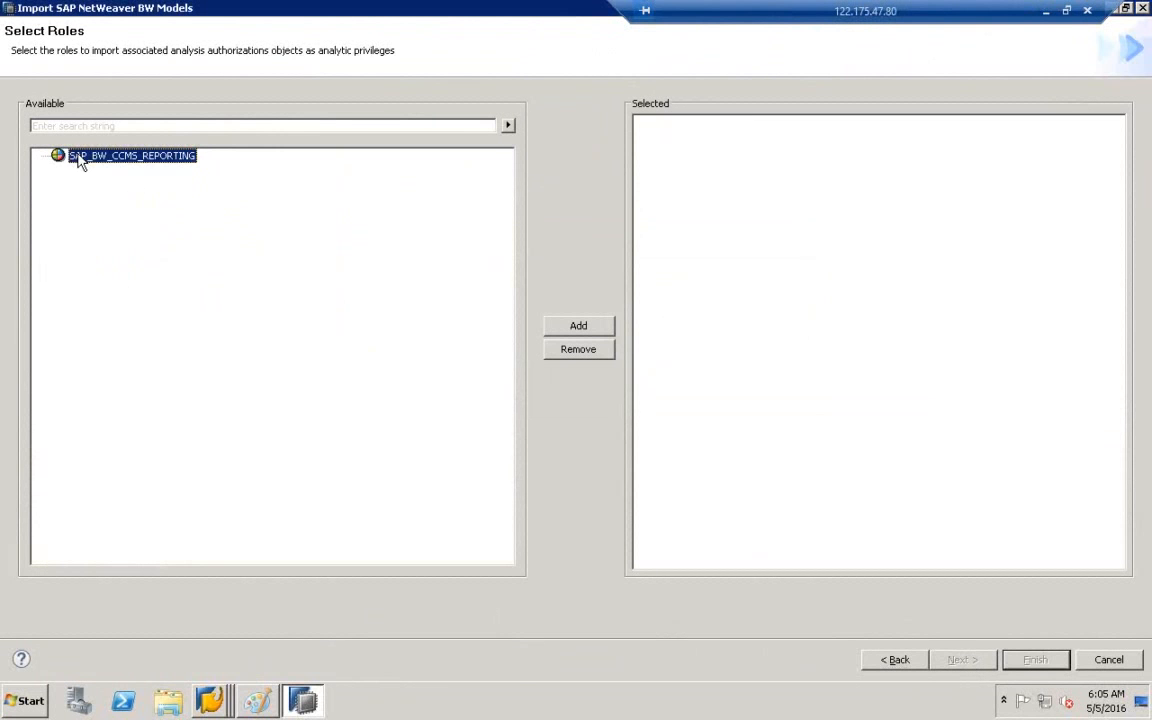
click(579, 328)
click(725, 125)
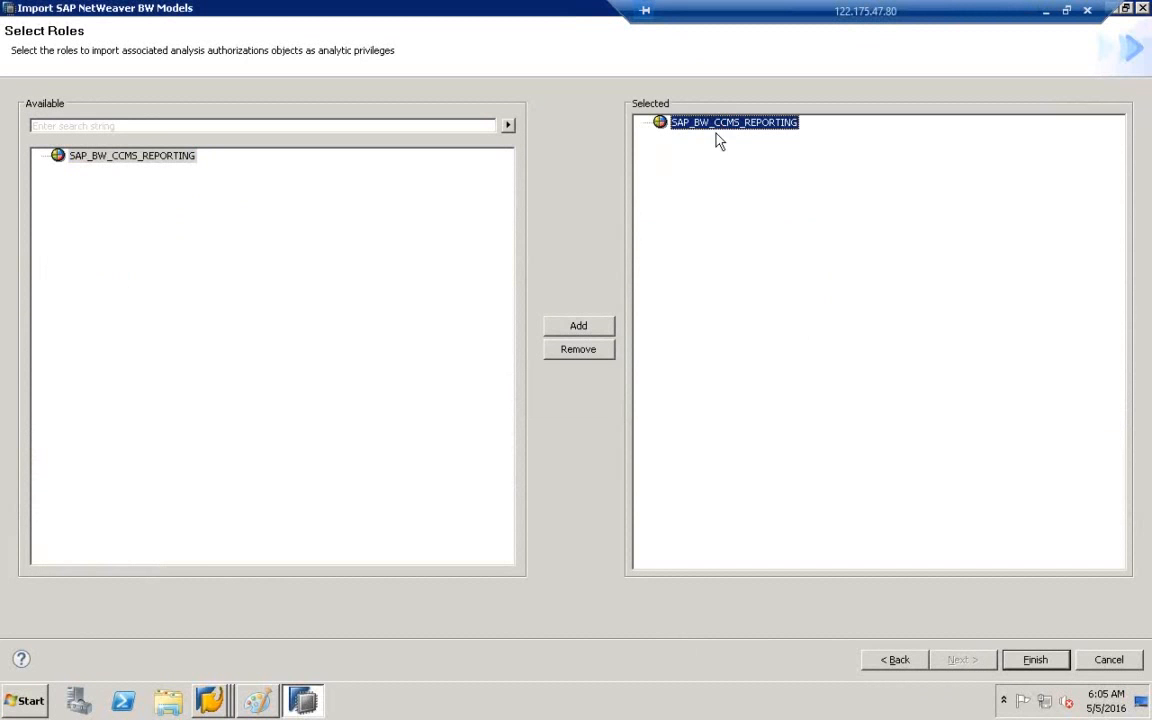
click(1036, 660)
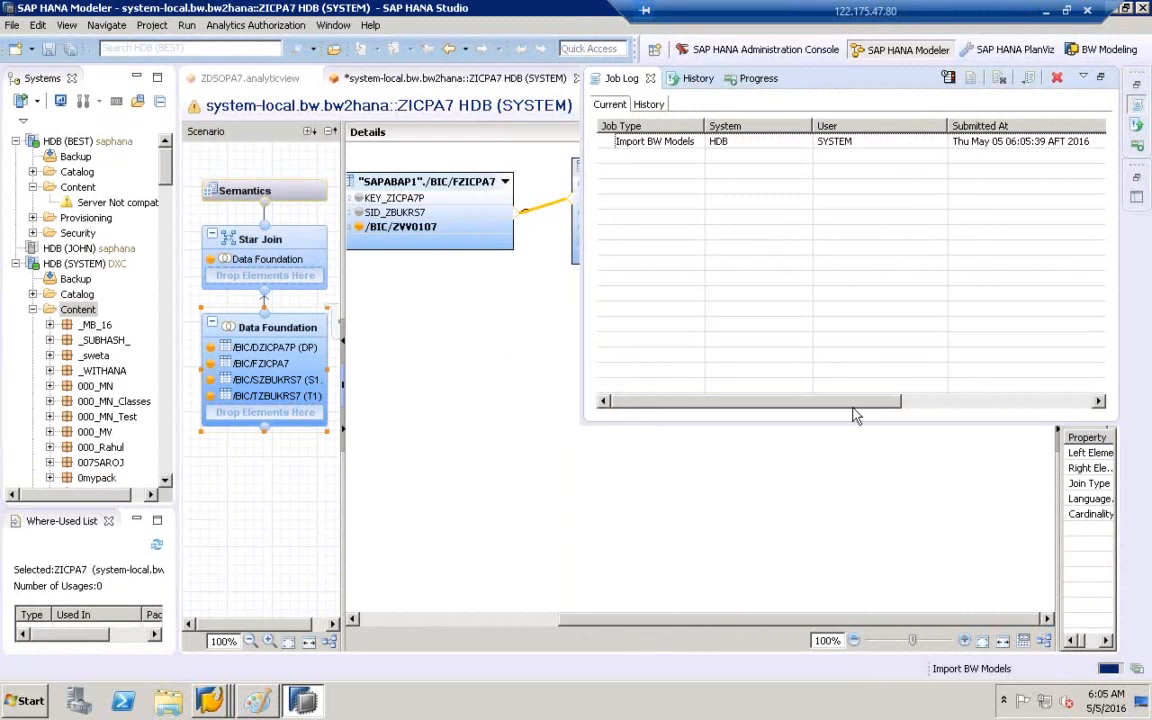
- Follow the Job Log's Status column until the import reads 'Completed with warnings', then close it
click(1098, 403)
click(1098, 403)
click(1098, 403)
click(1098, 403)
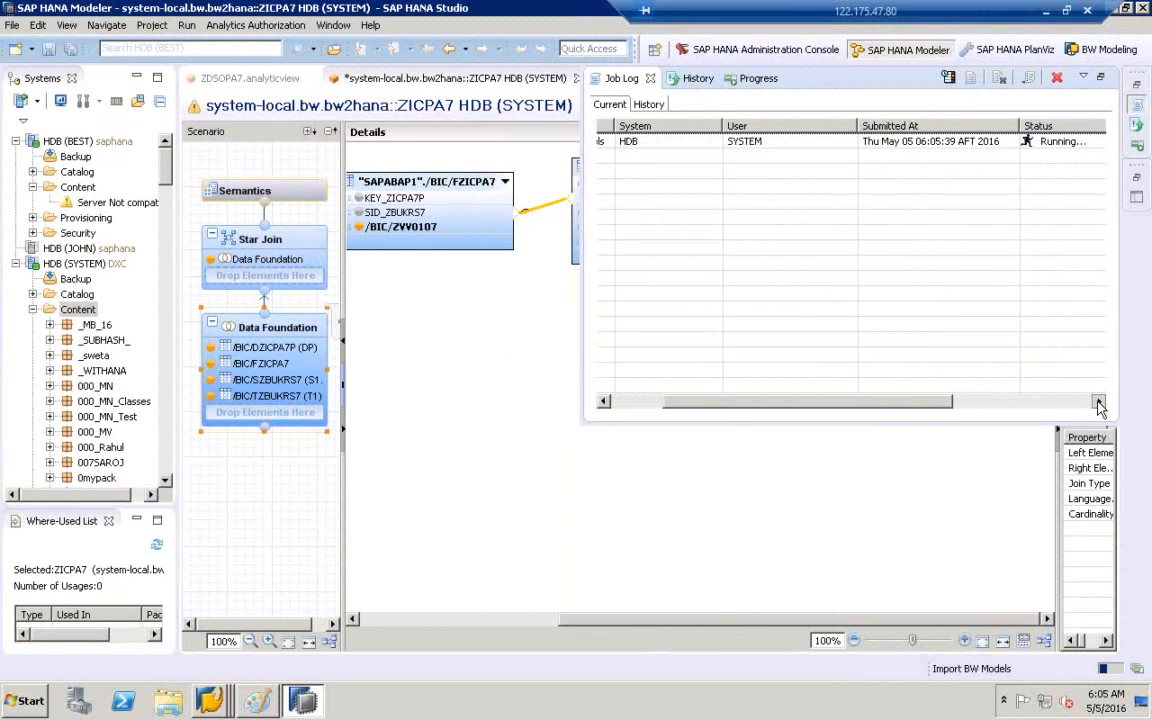
click(1098, 403)
click(1098, 403)
click(1098, 403)
click(1098, 403)
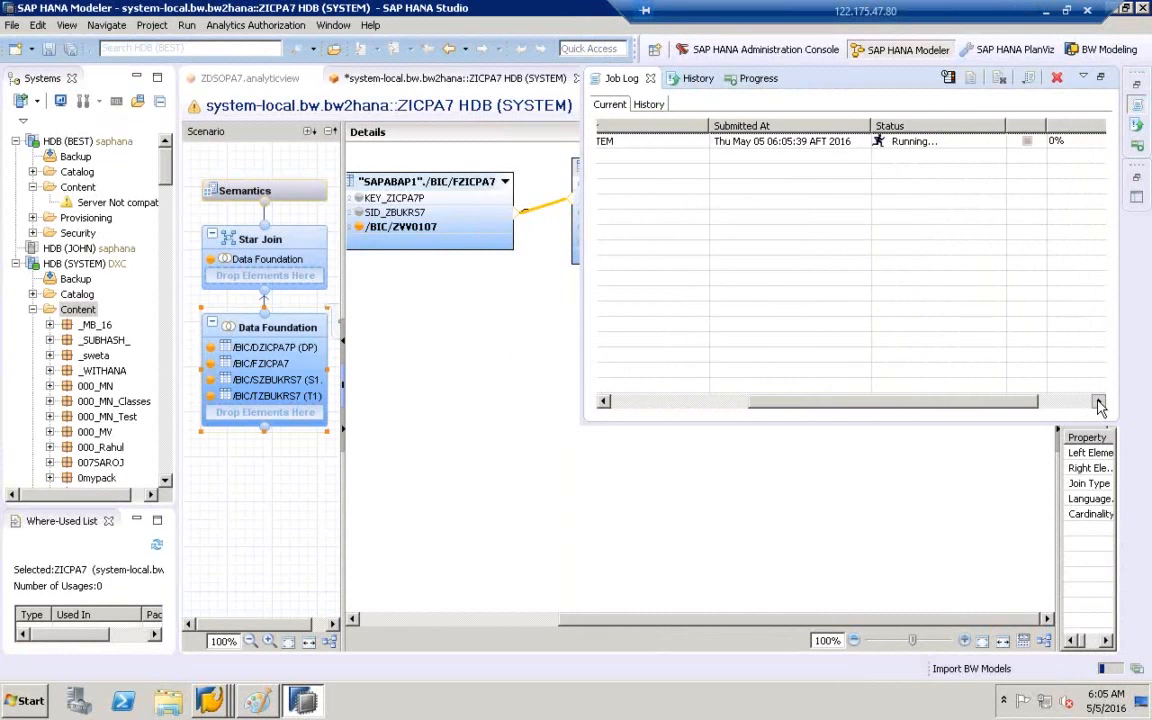
click(1098, 403)
click(1098, 403)
click(1098, 403)
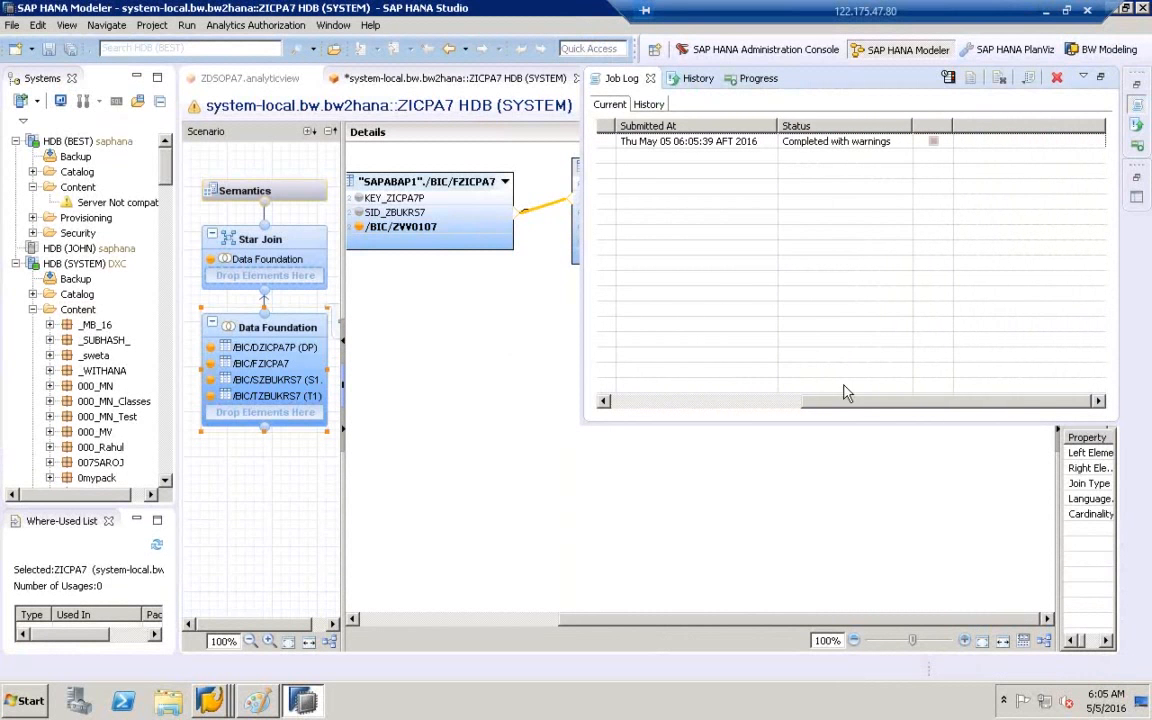
drag(845, 392, 661, 329)
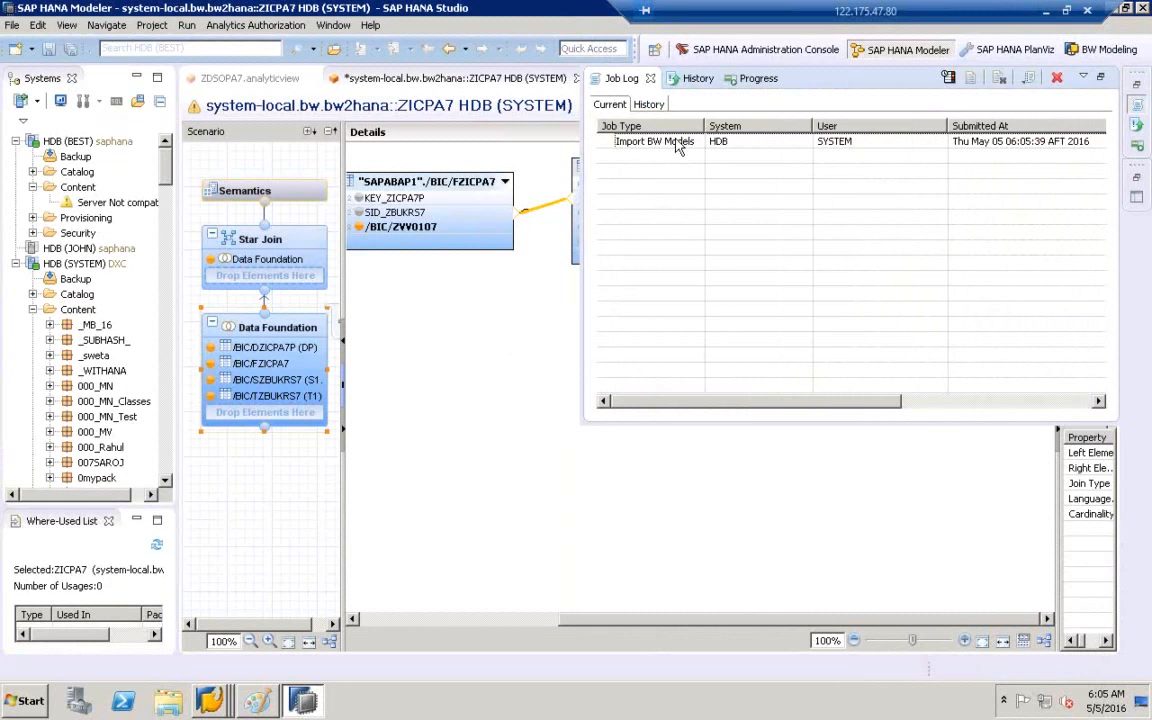
click(481, 370)
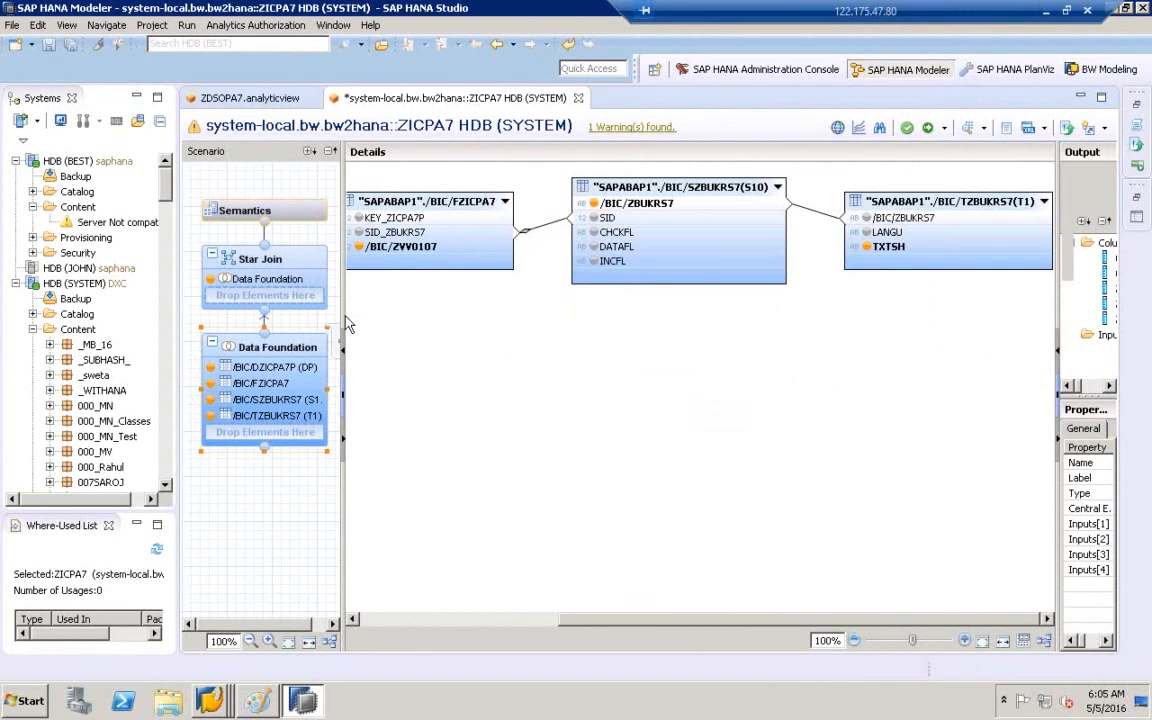
- Widen the scenario and Systems panels and jump to the DXC package by typing 'dx'
drag(343, 300, 464, 310)
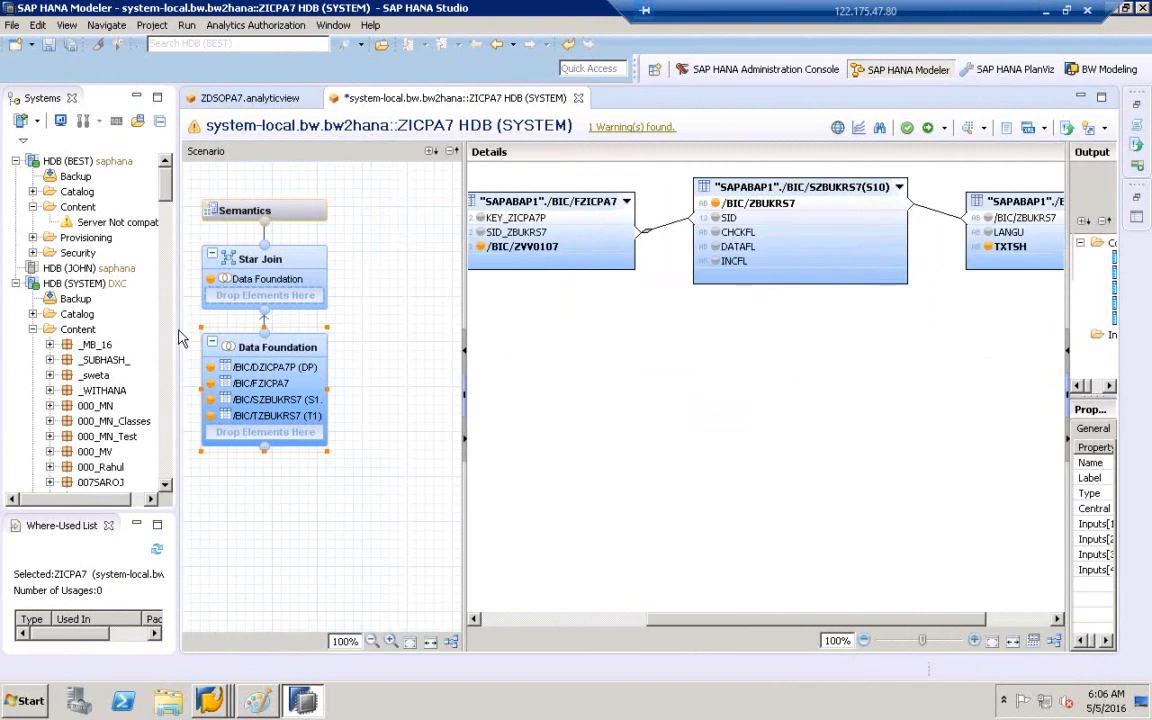
drag(178, 332, 371, 330)
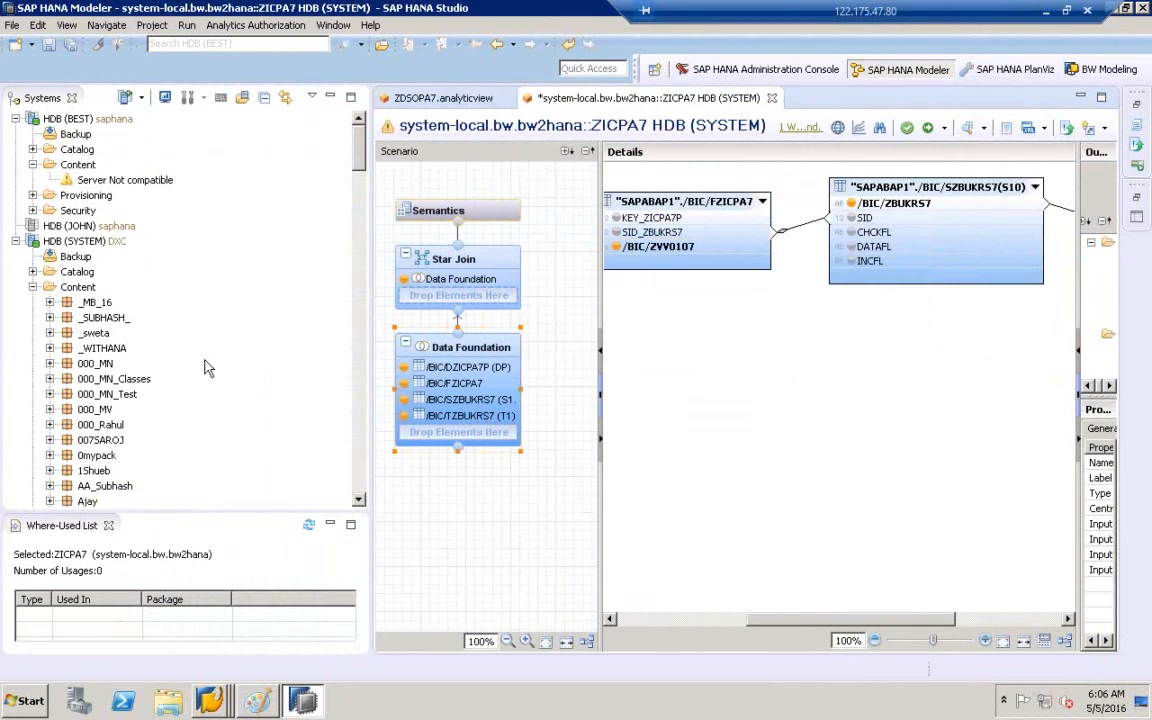
click(95, 363)
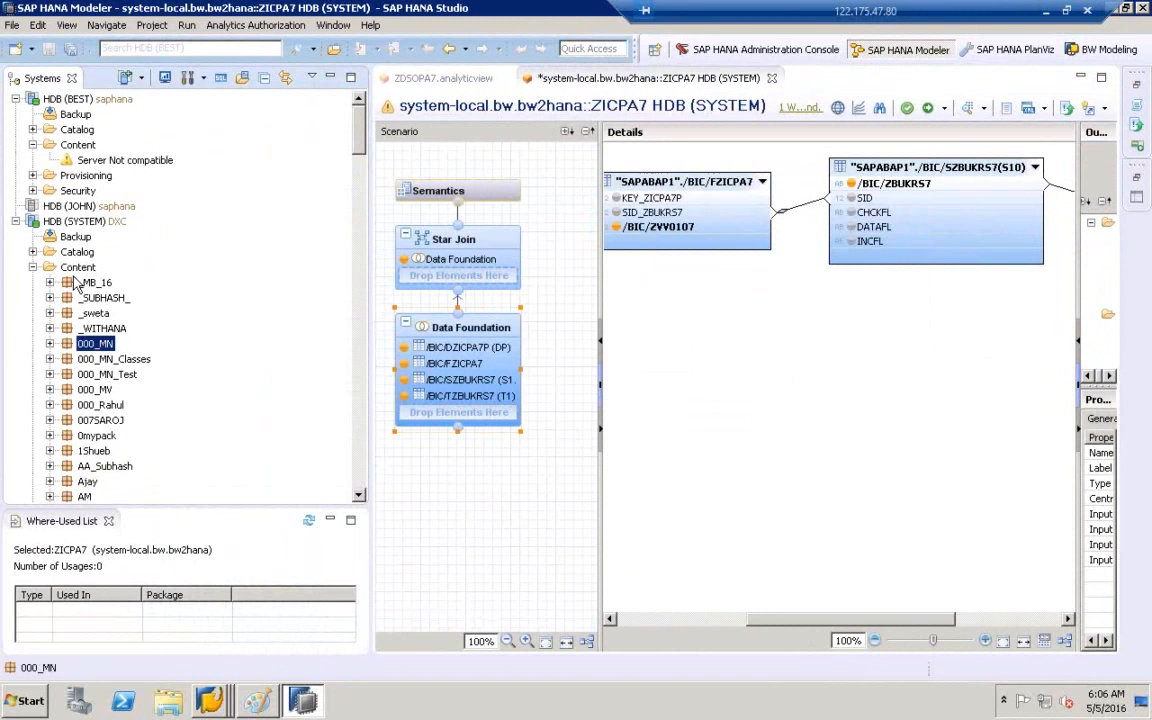
click(92, 330)
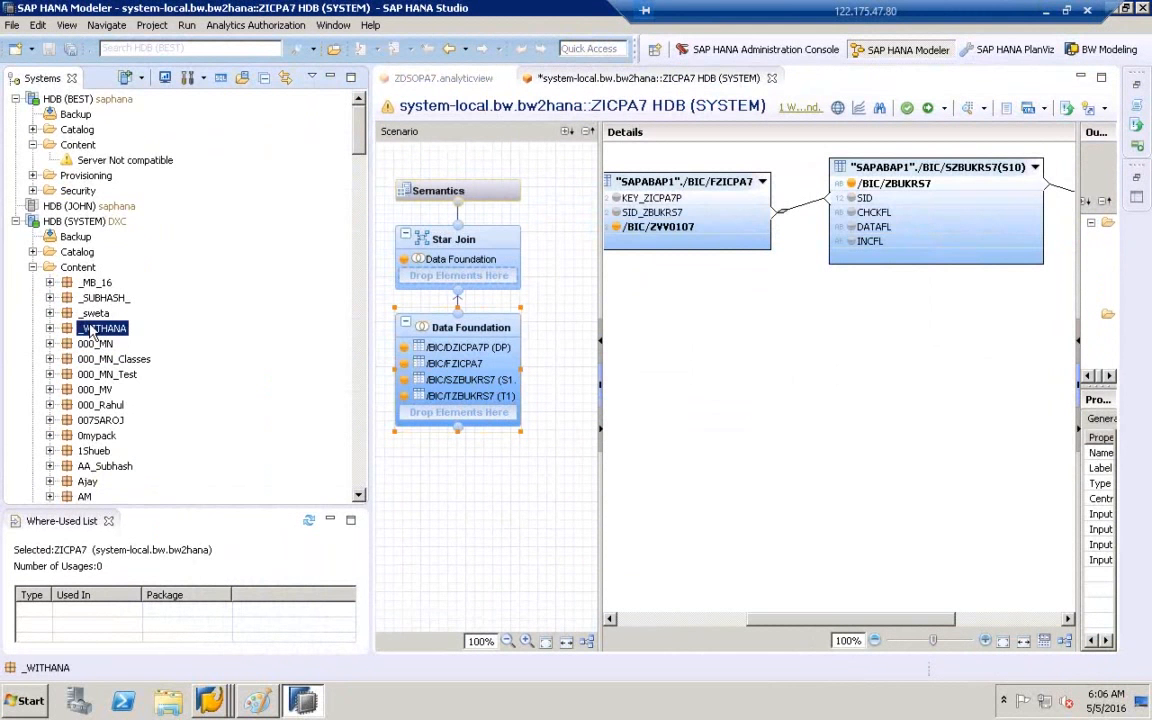
text(dx)
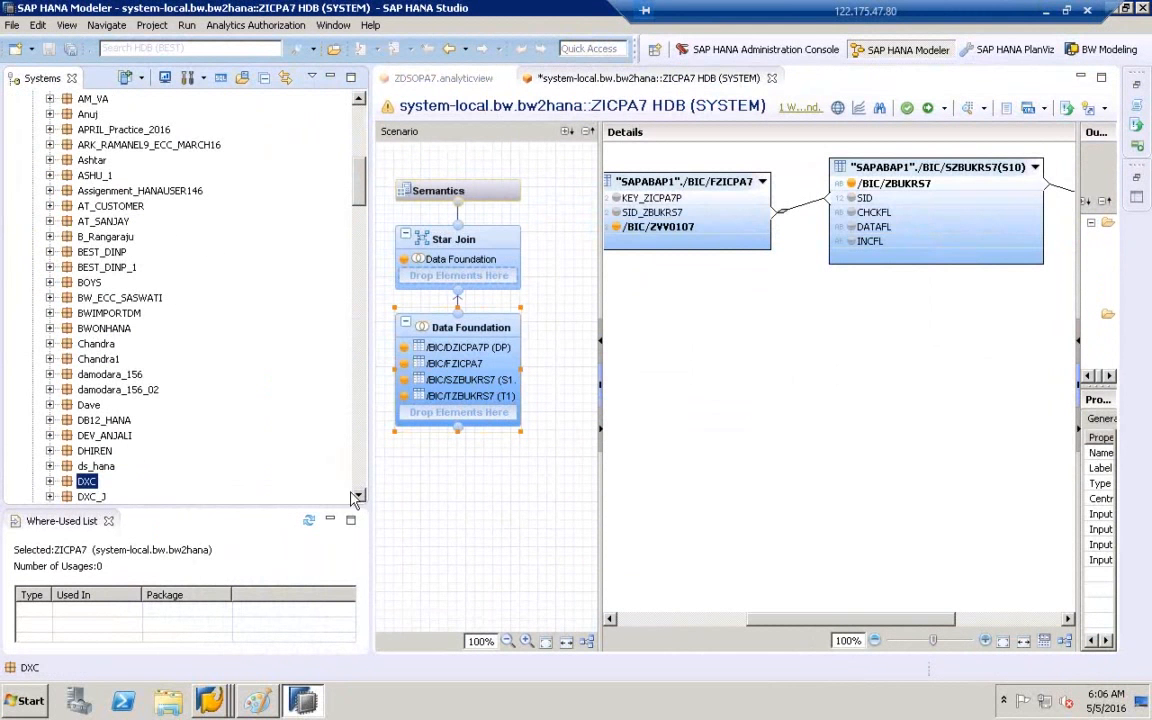
drag(356, 496, 356, 496)
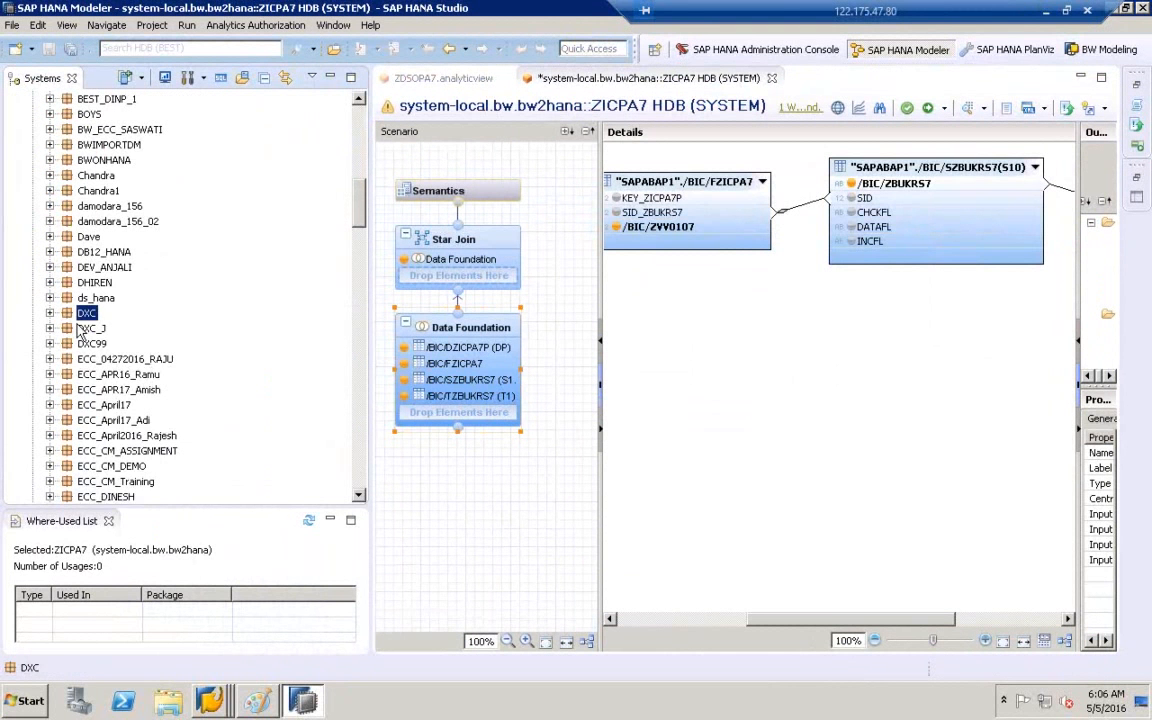
- Refresh DXC, expand its Calculation Views and open the ZICPA7 calculation view
right_click(86, 316)
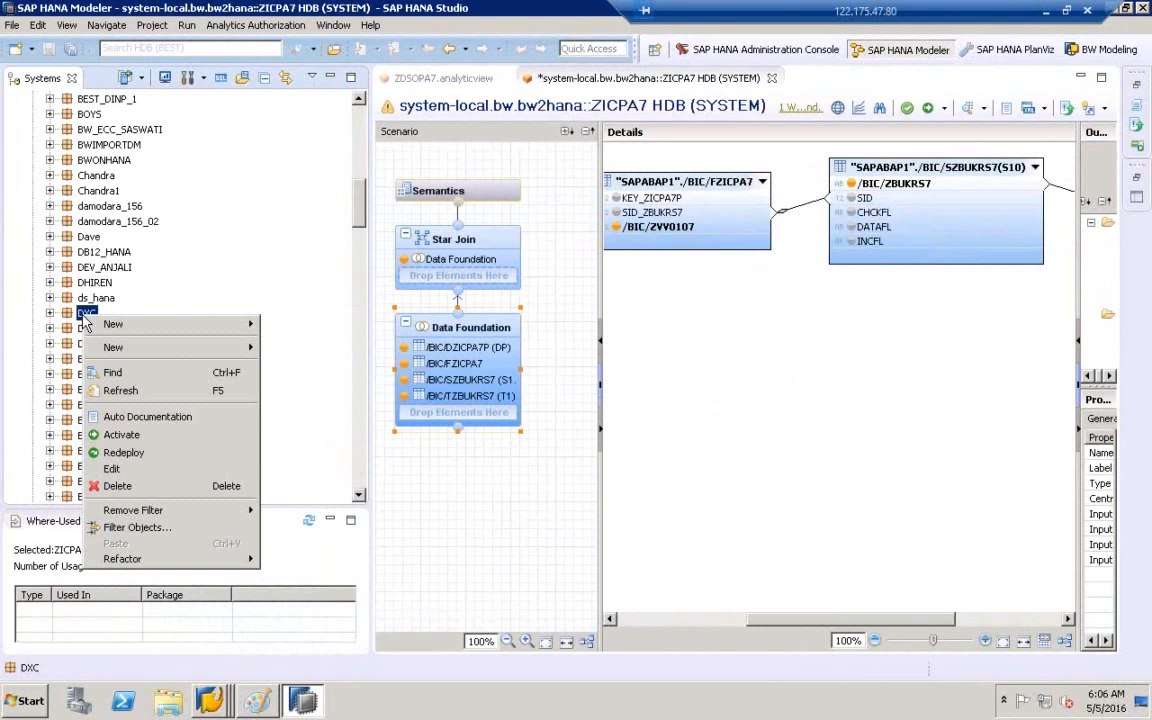
click(120, 391)
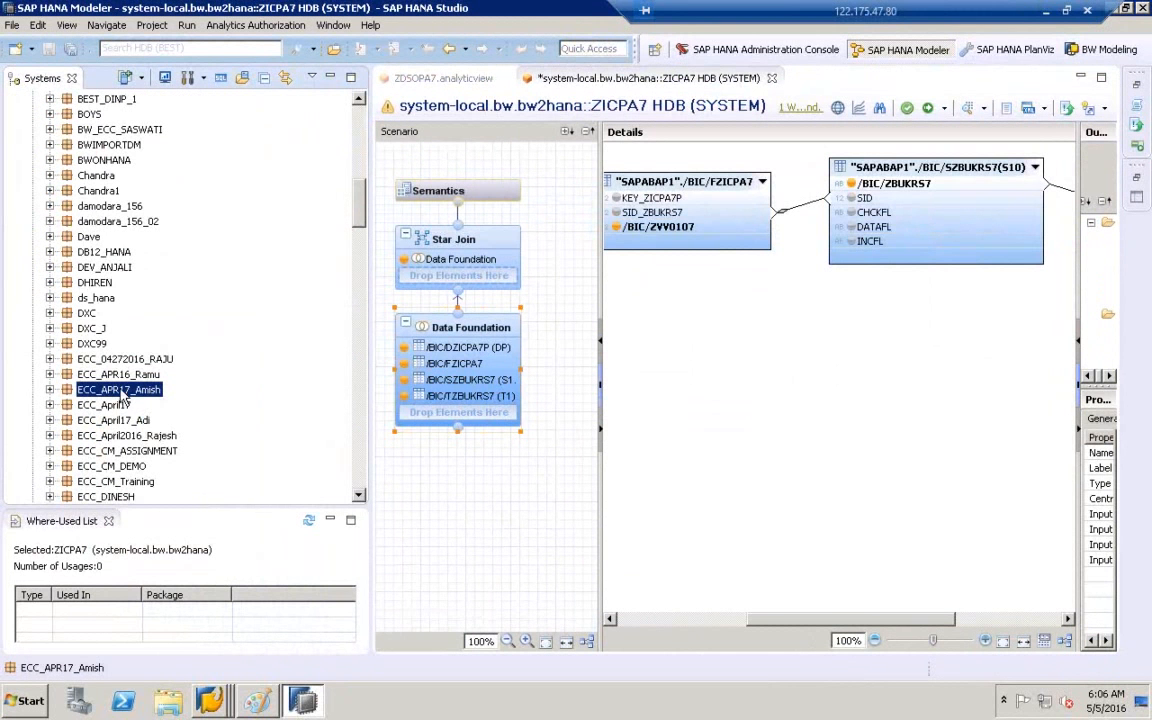
click(50, 313)
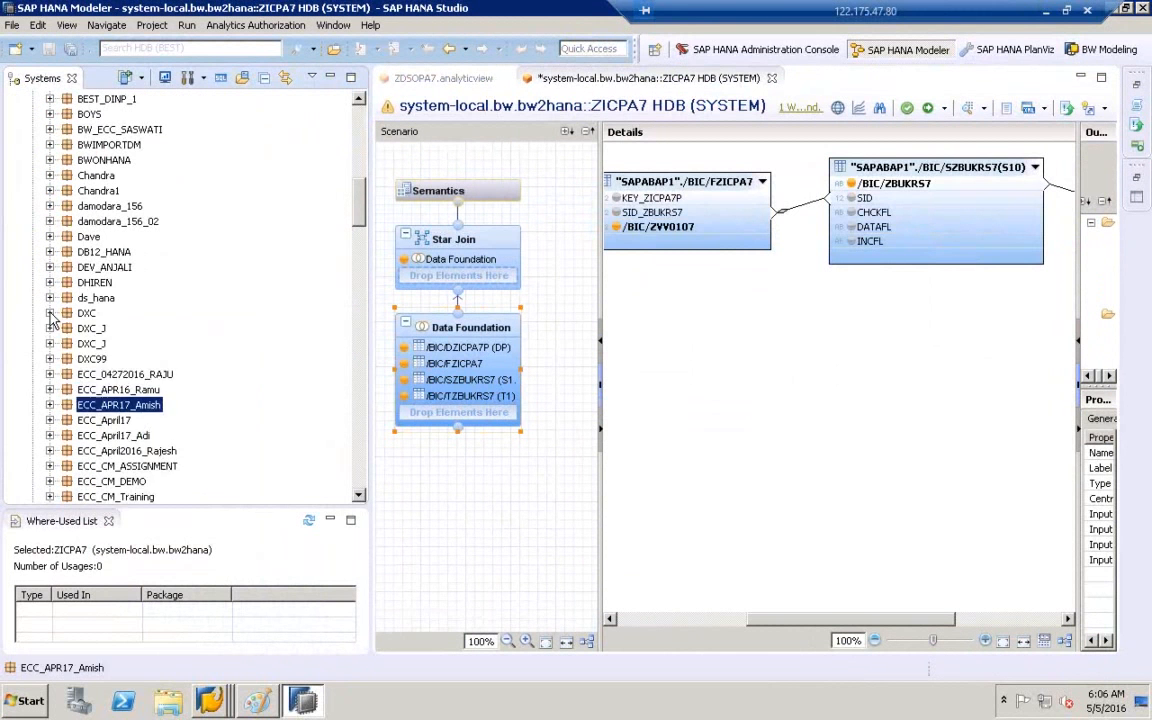
click(66, 328)
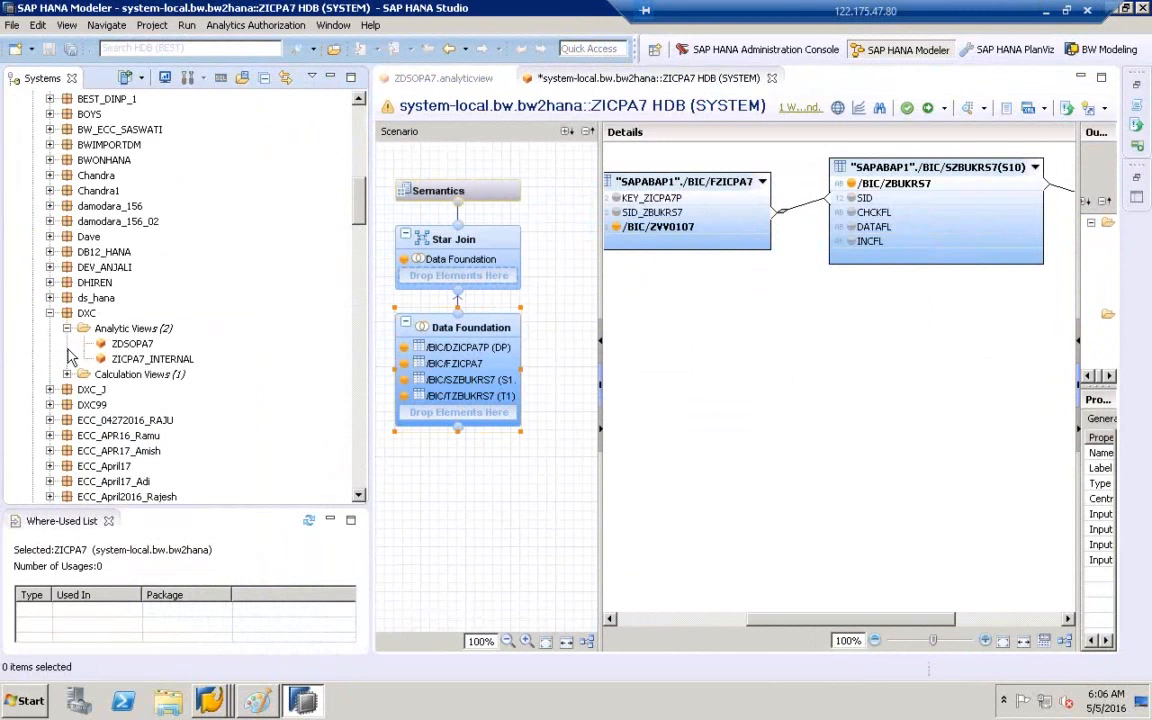
click(66, 374)
click(112, 375)
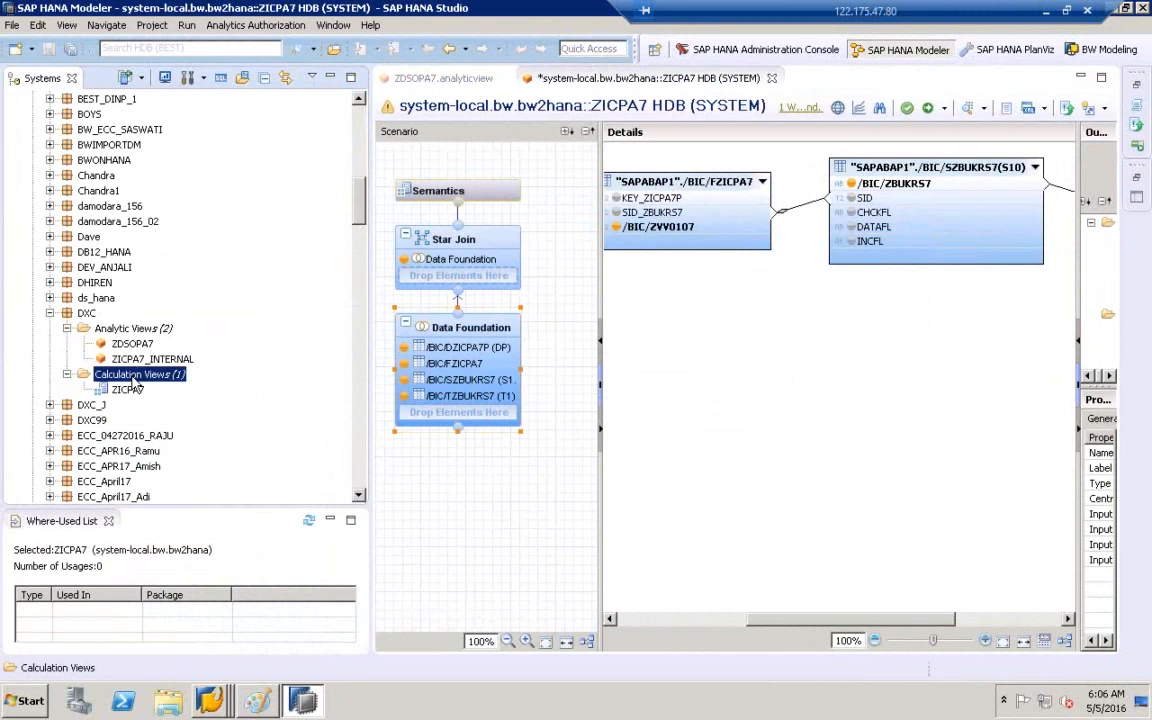
click(128, 389)
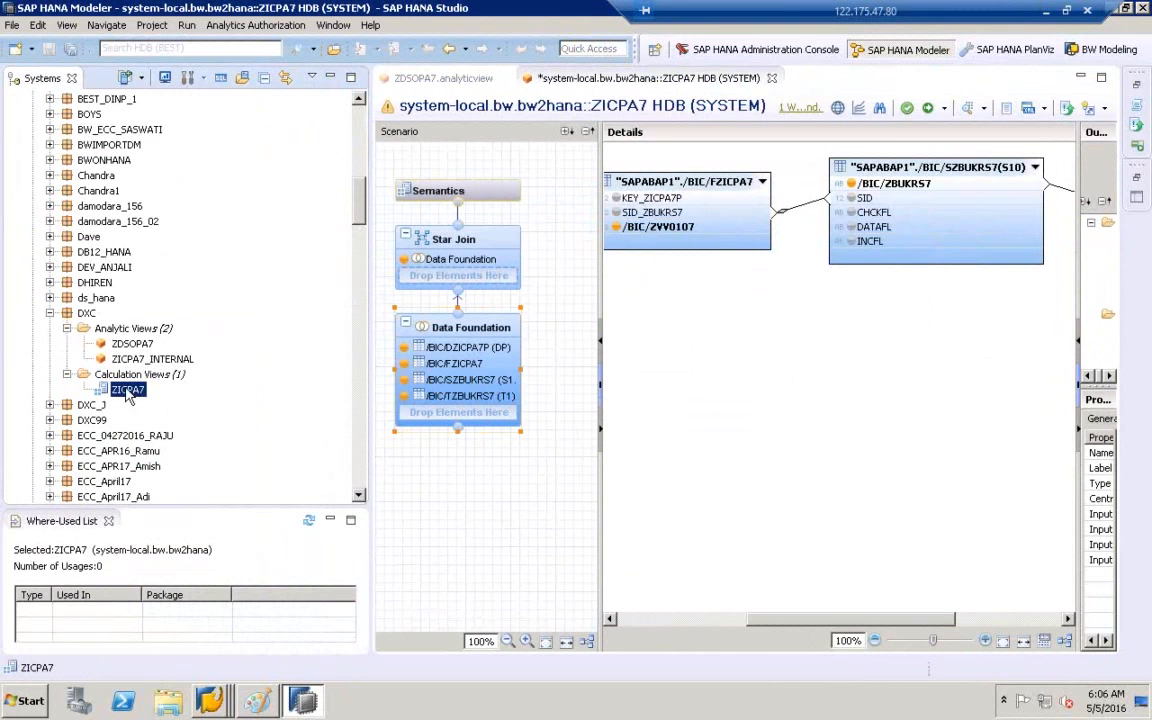
double_click(126, 391)
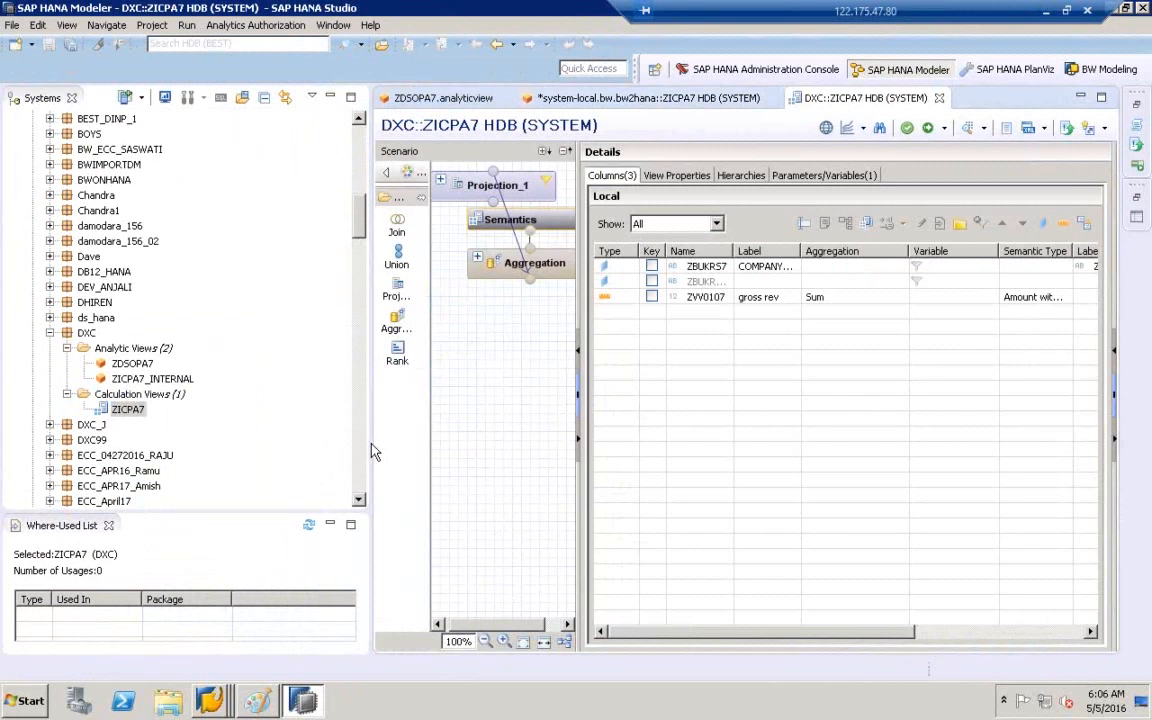
- Enlarge the editor and auto-layout the scenario to show Aggregation fed by Projection_1
drag(369, 443, 201, 443)
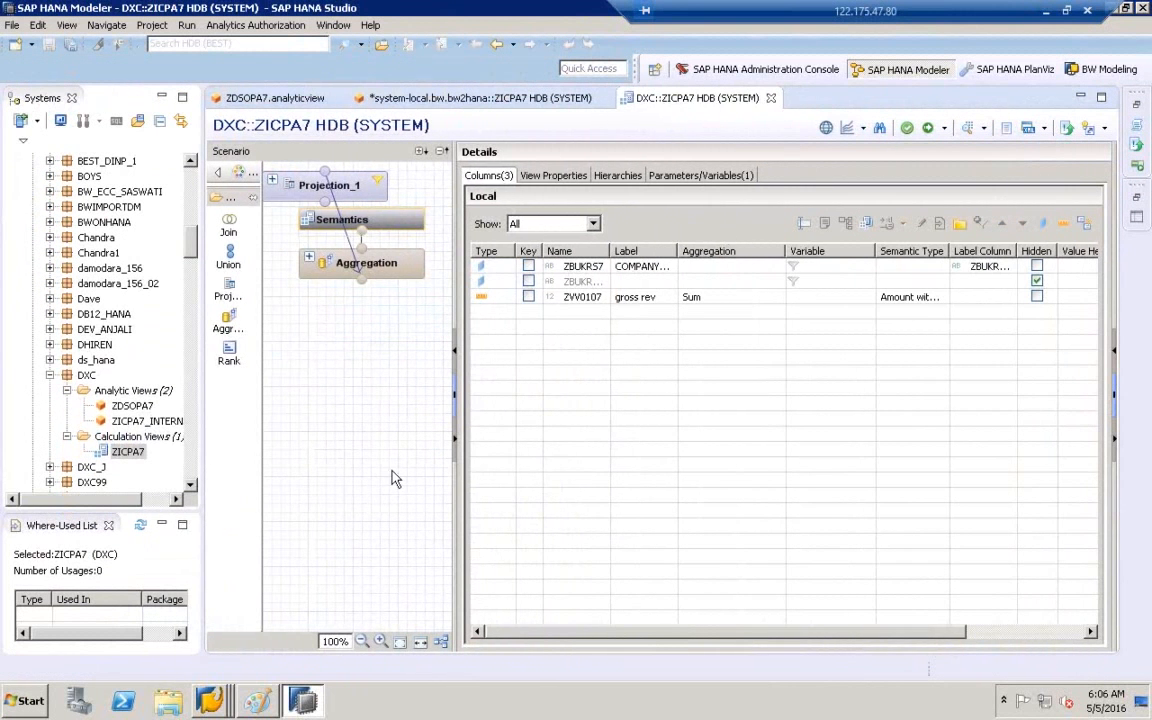
drag(454, 488, 562, 490)
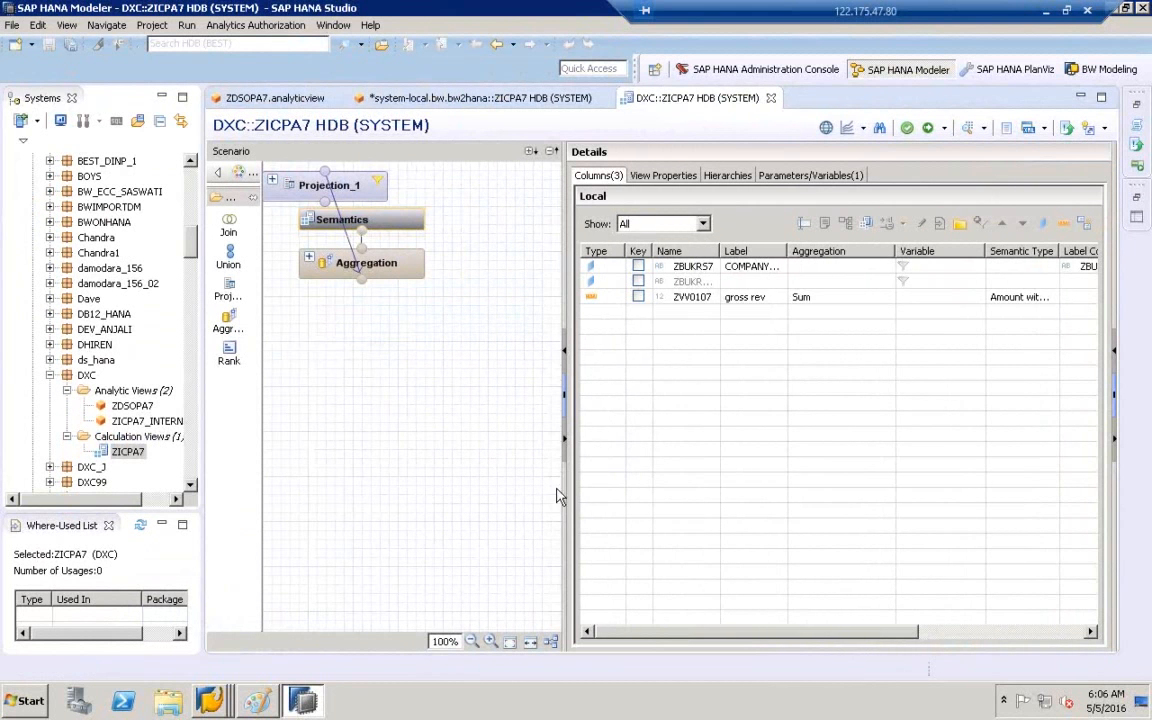
click(551, 642)
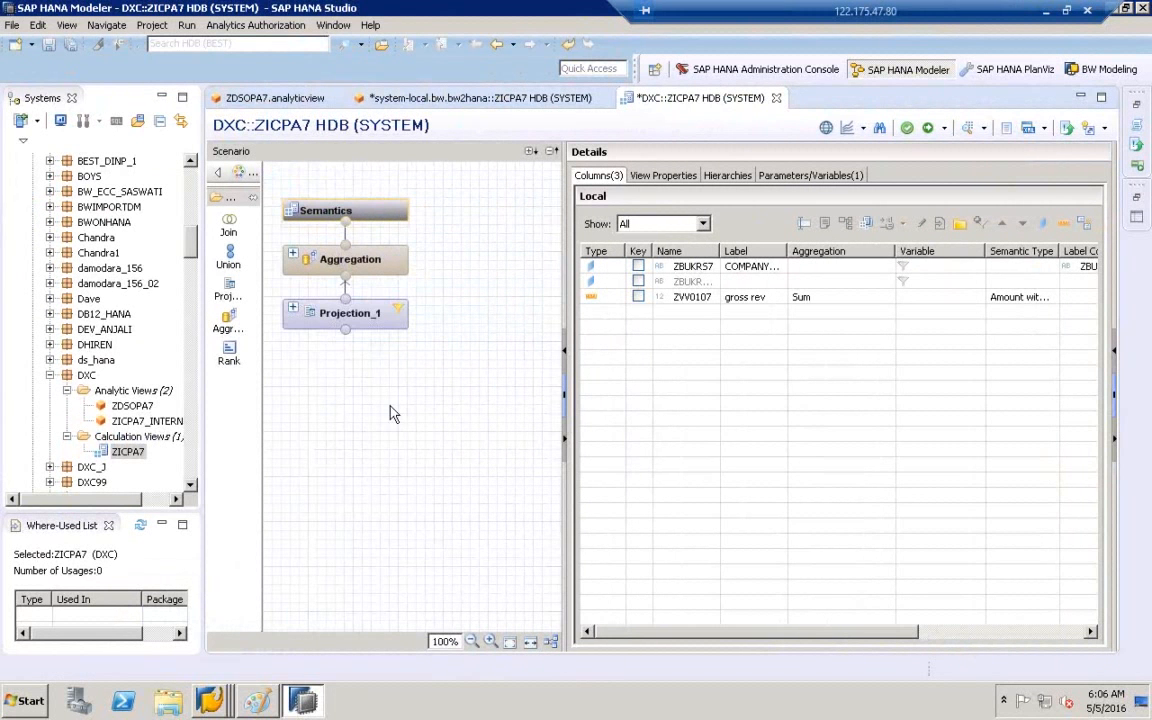
click(295, 312)
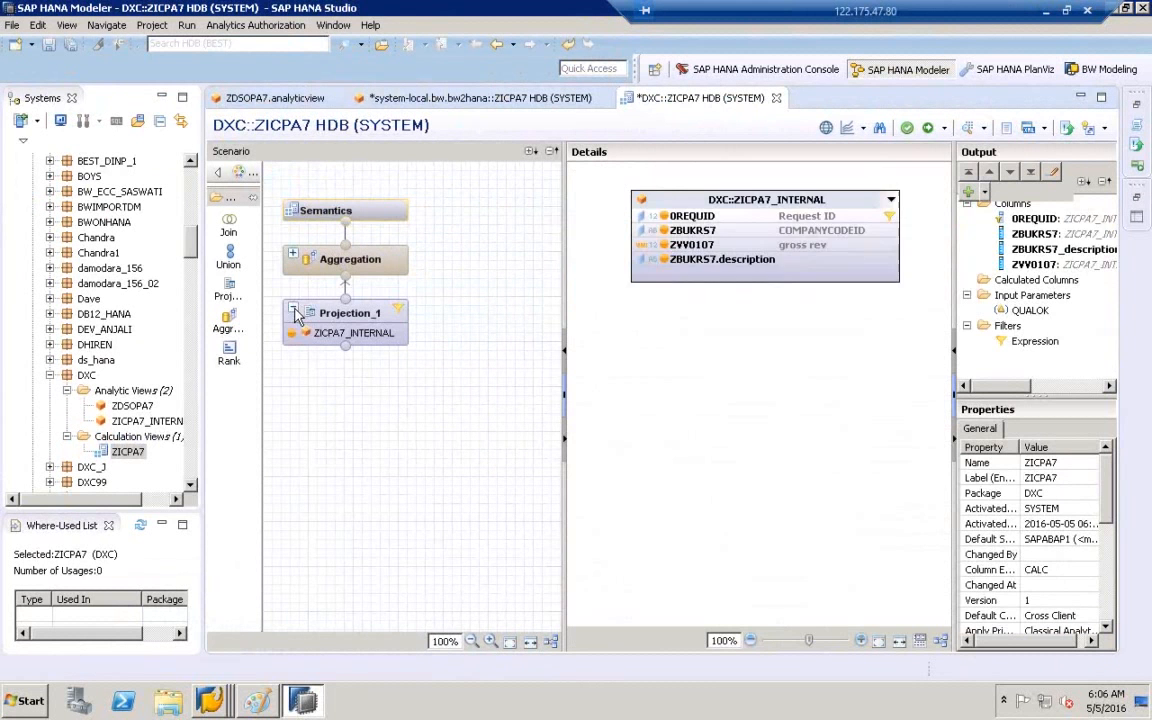
click(293, 254)
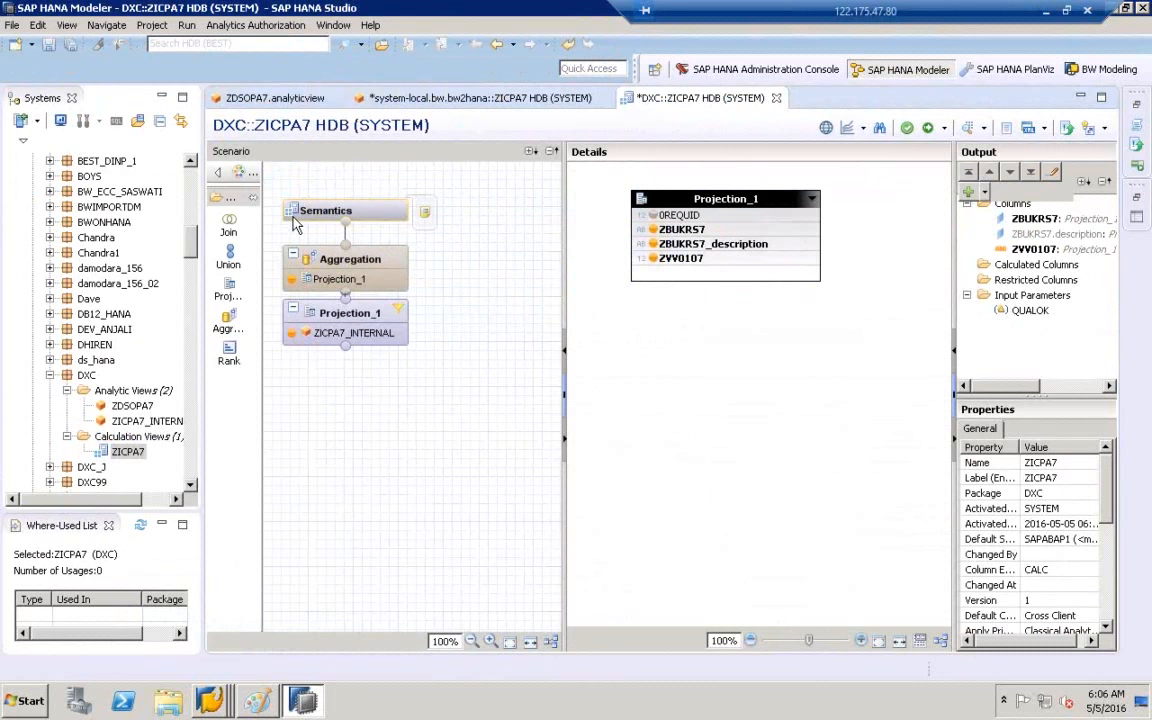
click(551, 642)
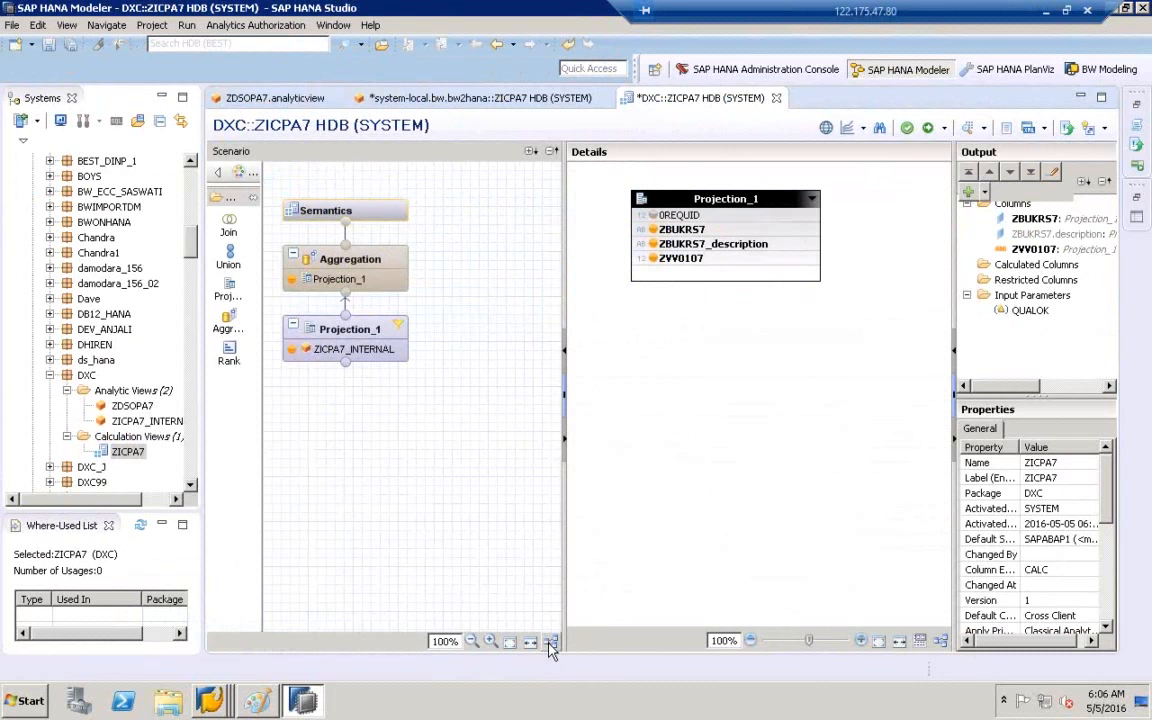
- Locate ZICPA7 and its ZICPA7_INTERNAL analytic view in the widened Systems tree
click(128, 458)
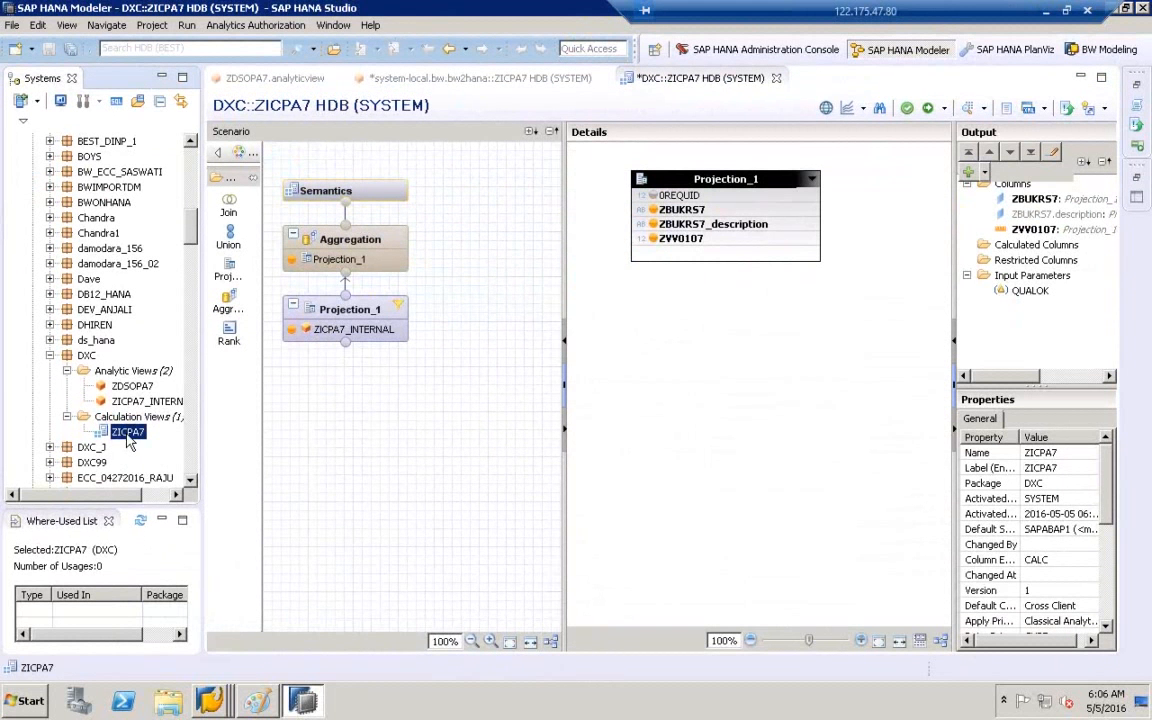
click(168, 402)
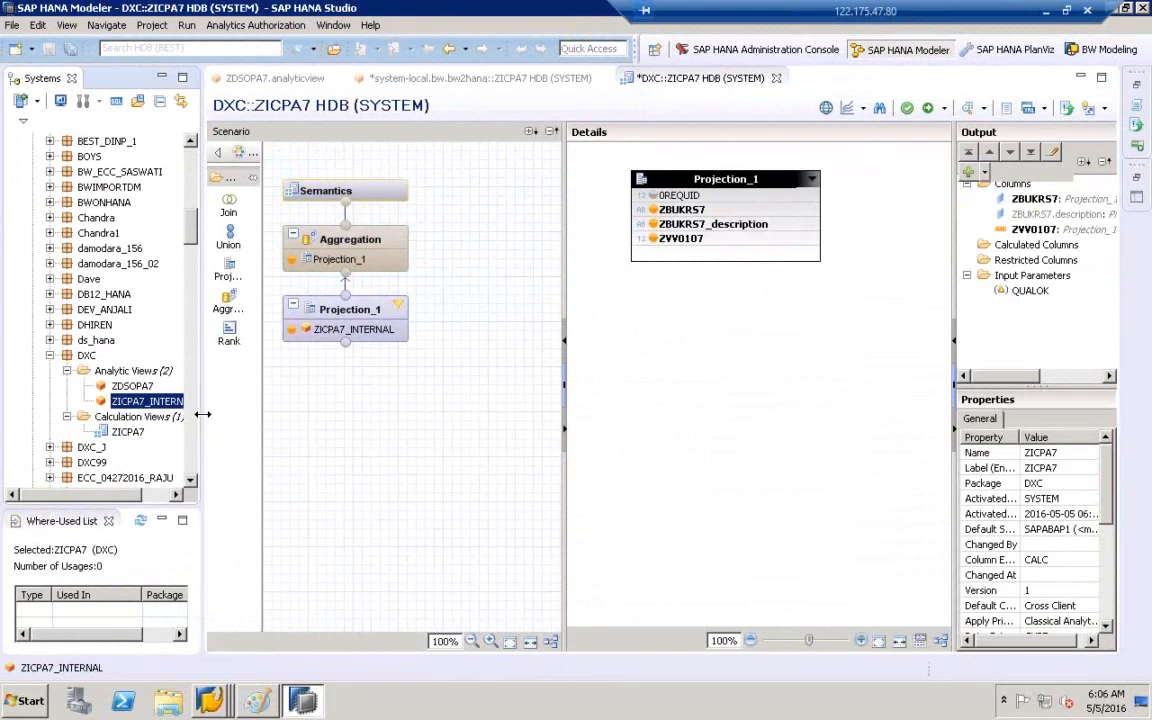
drag(203, 414, 270, 414)
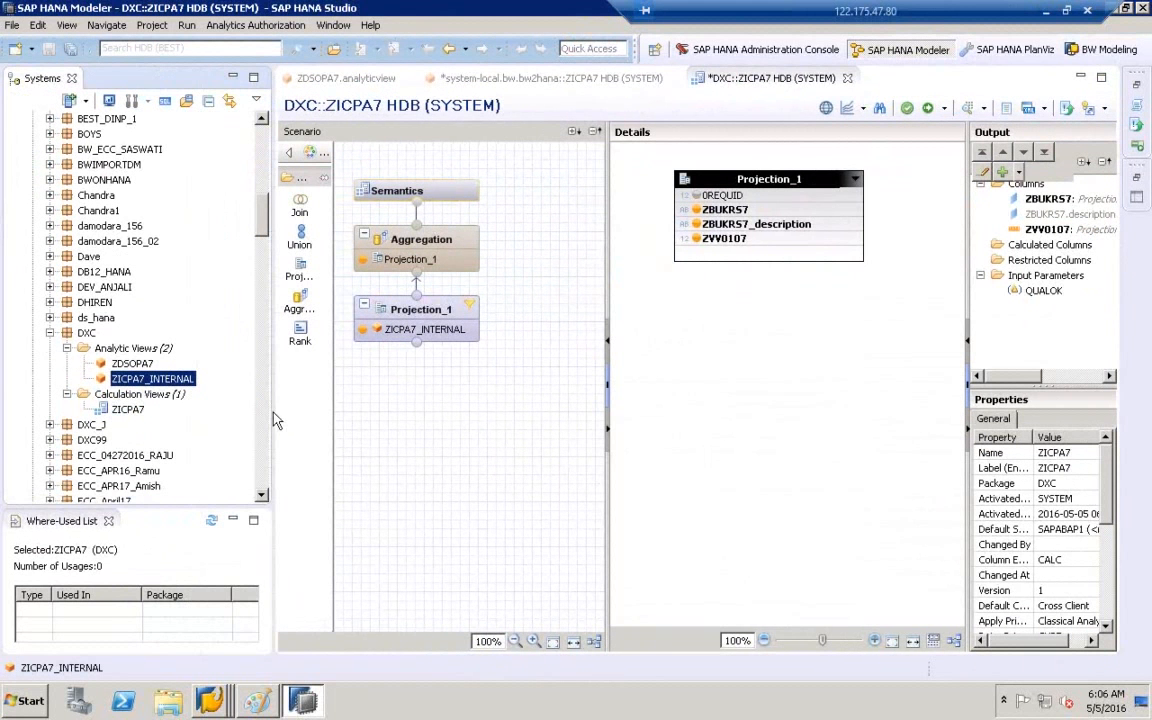
click(136, 407)
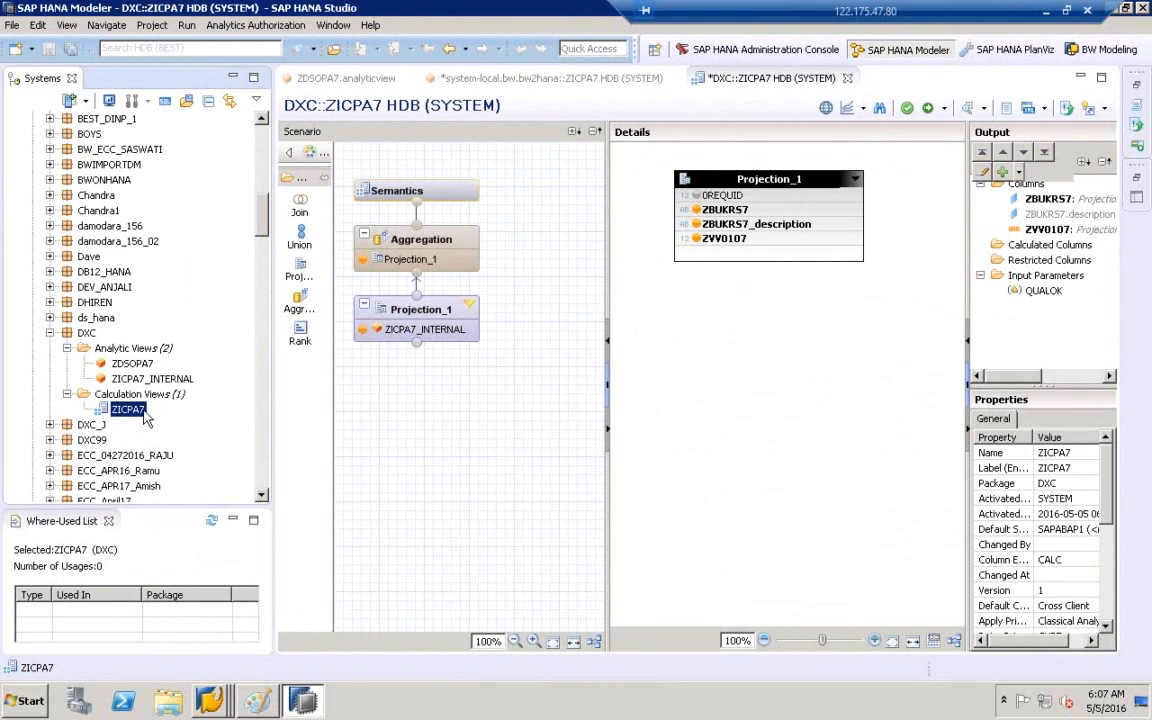
click(971, 111)
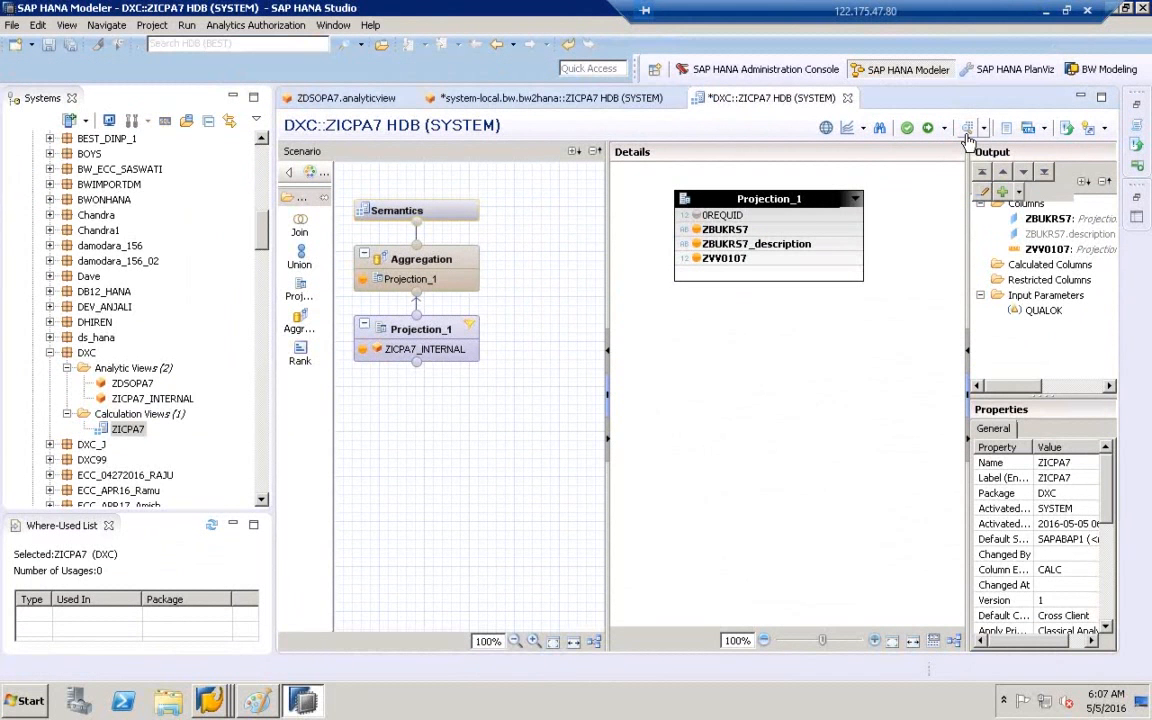
- Preview ZICPA7's raw data, which returns no rows, then bring SAP GUI's Edit InfoCube window forward
click(967, 135)
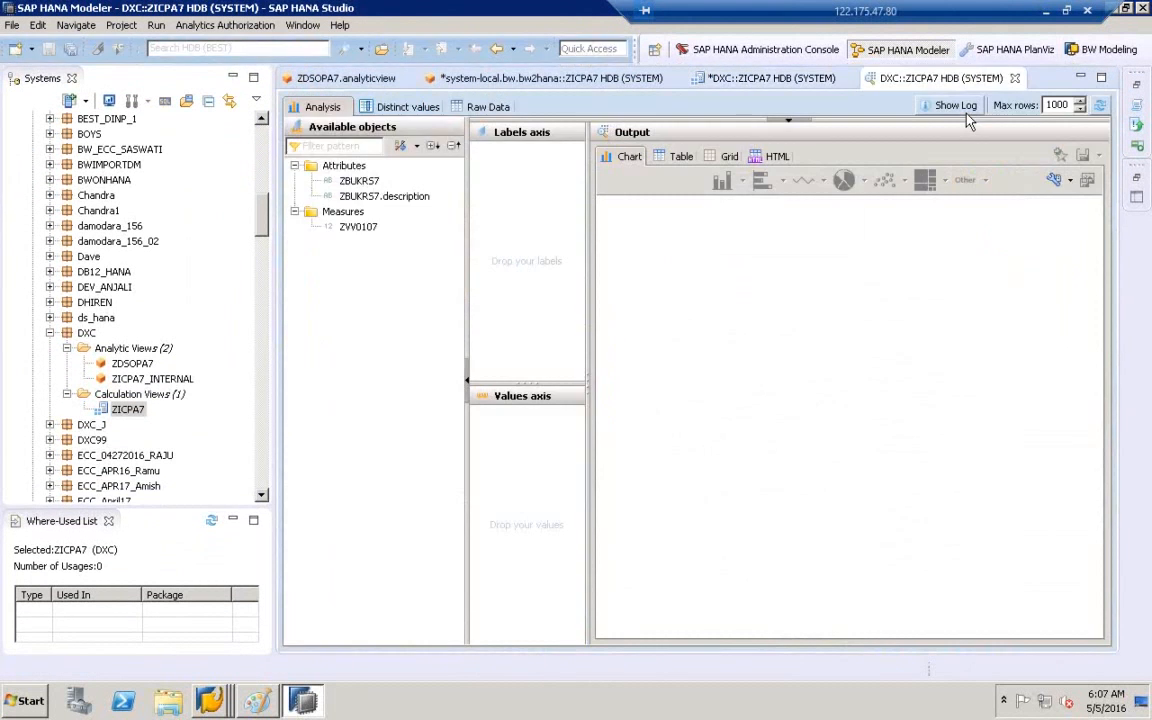
click(500, 110)
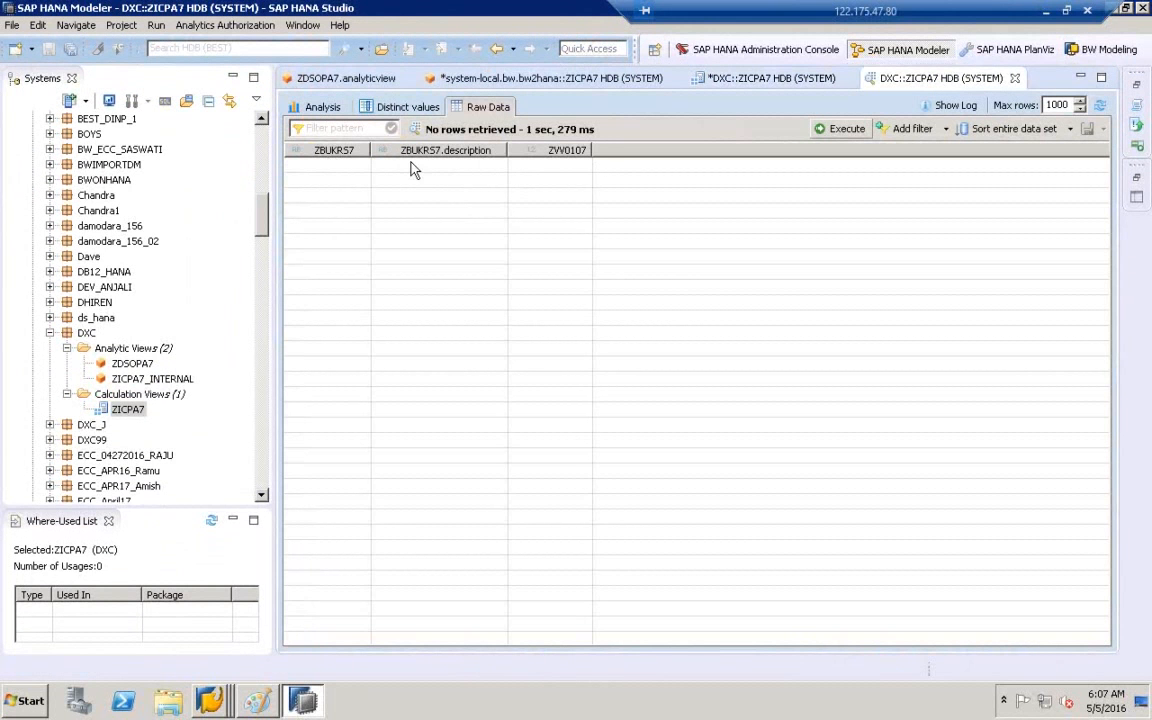
click(217, 690)
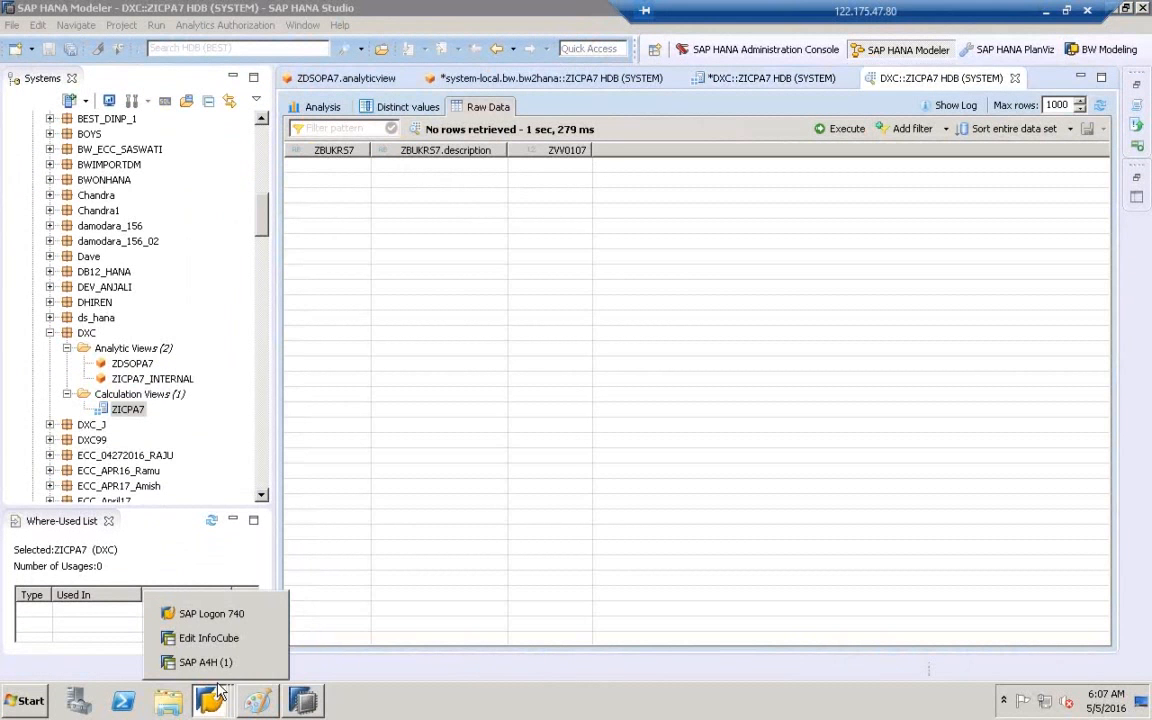
click(208, 638)
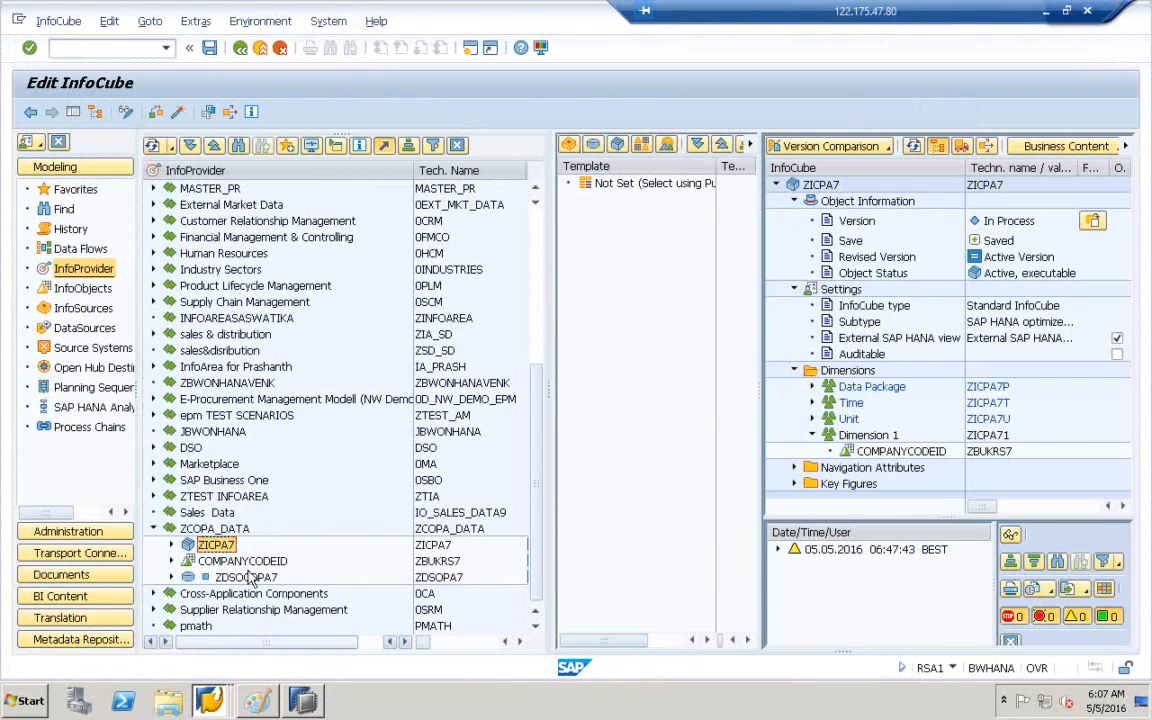
- Create a new data transfer process under ZICPA7 that loads DataStore ZDSOPA7 into InfoCube ZICPA7
click(172, 546)
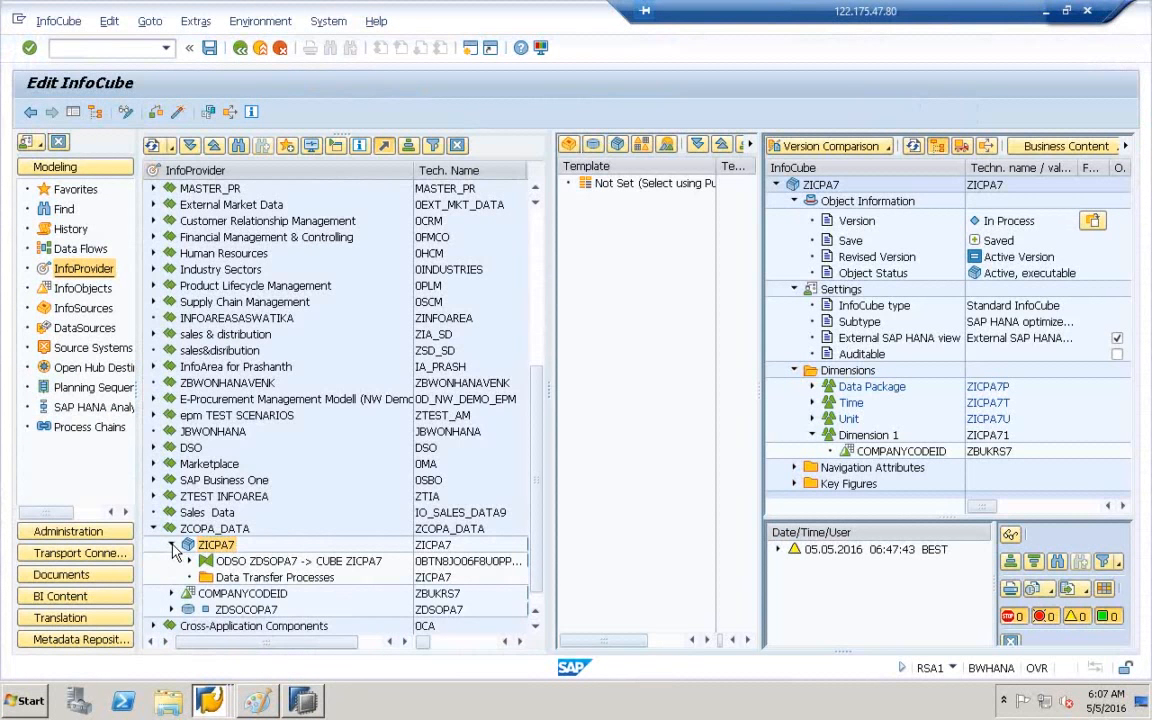
click(227, 579)
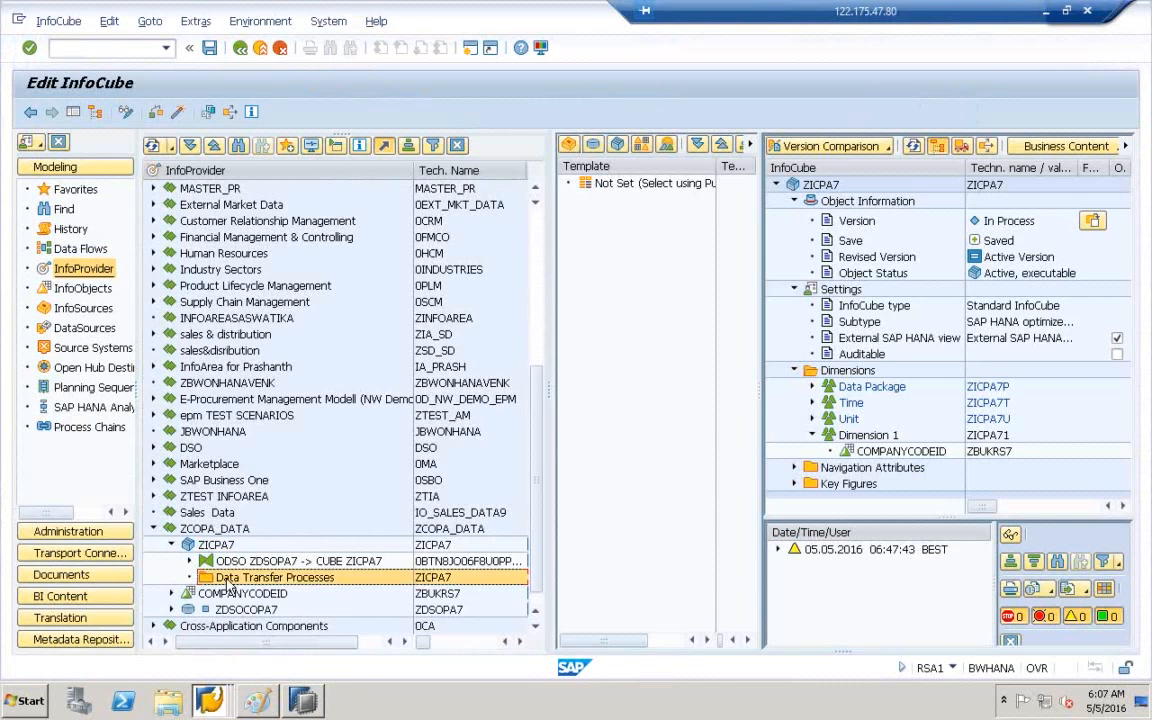
double_click(212, 579)
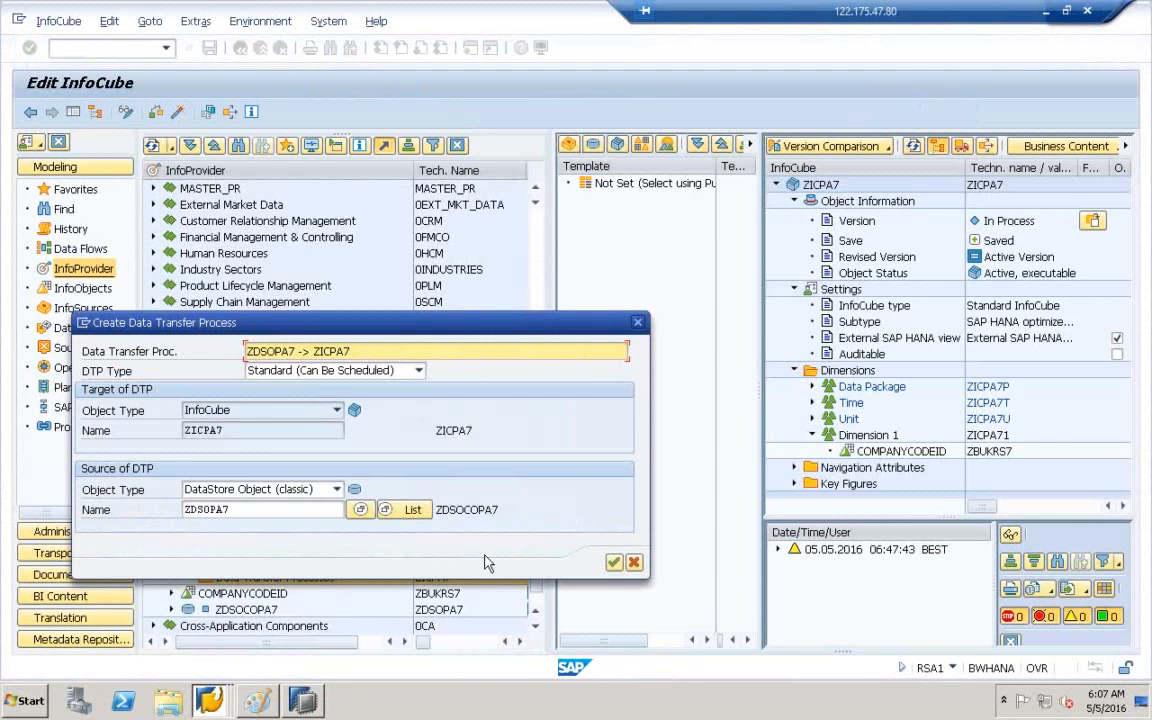
click(633, 562)
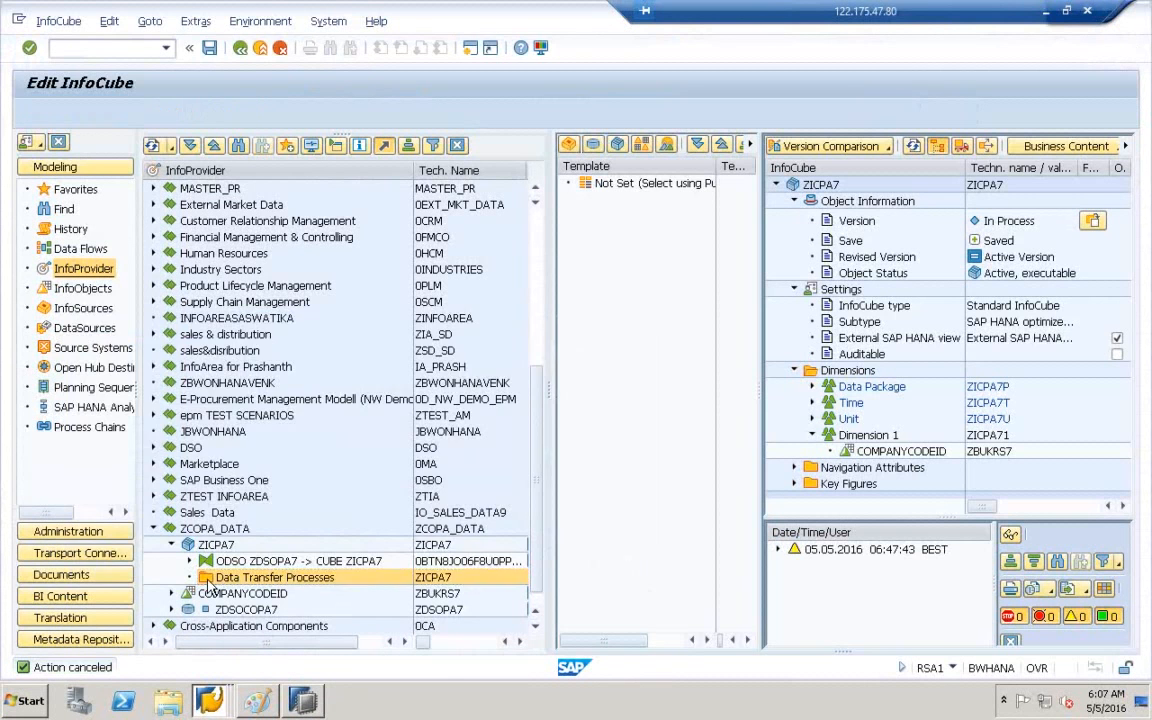
double_click(210, 579)
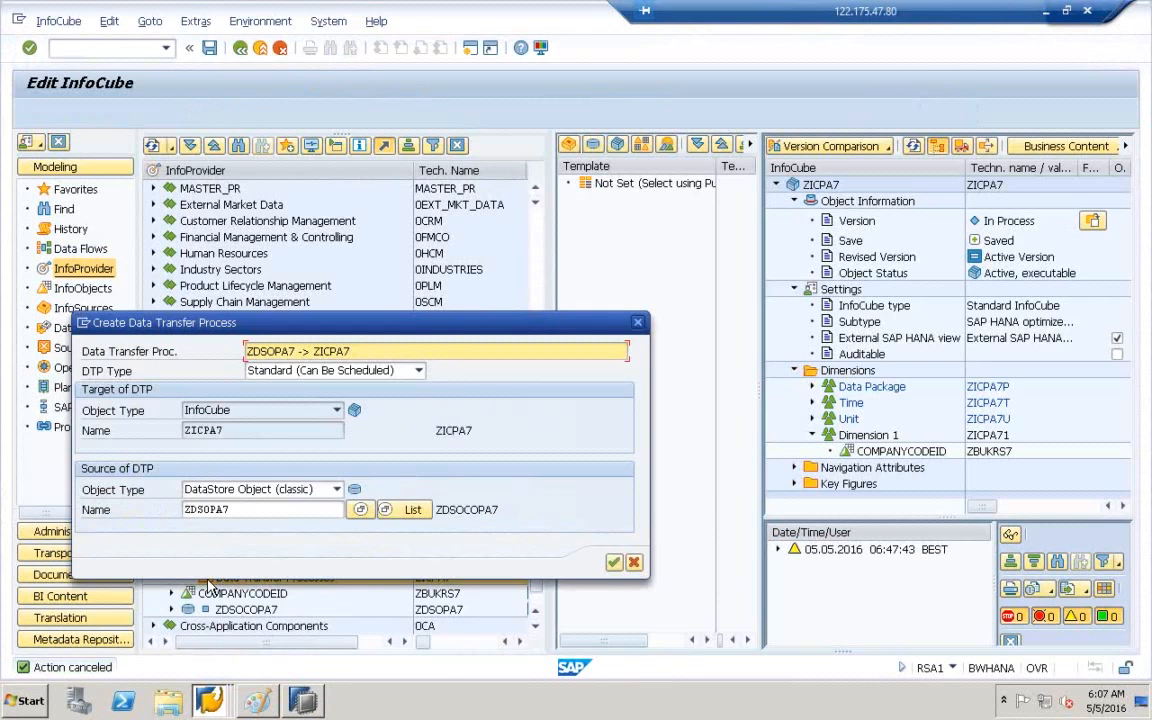
click(613, 563)
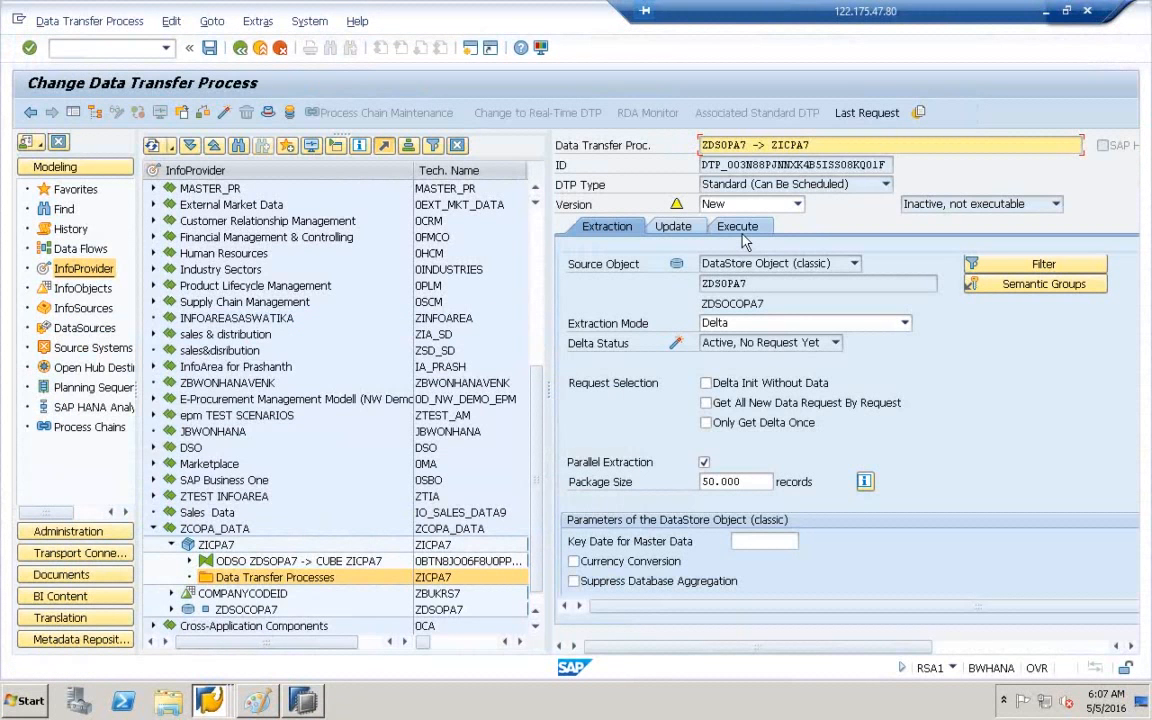
- Activate the ZDSOPA7 -> ZICPA7 DTP and execute it, dismissing the browser security warning
click(740, 230)
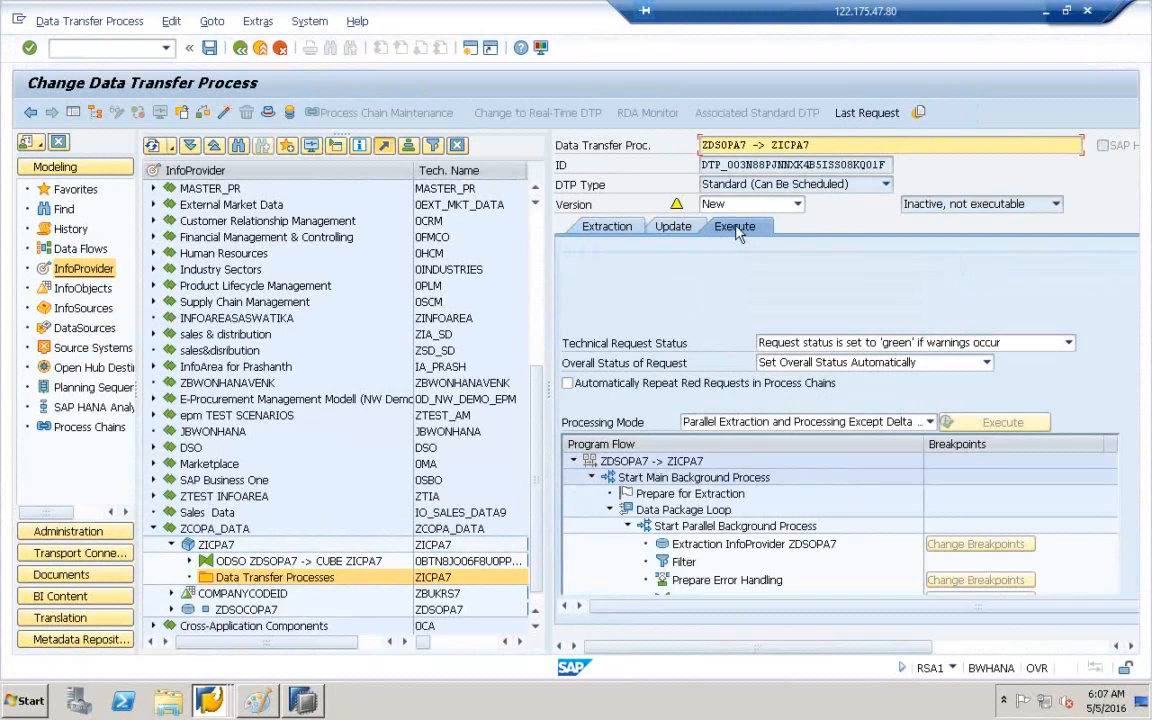
click(225, 114)
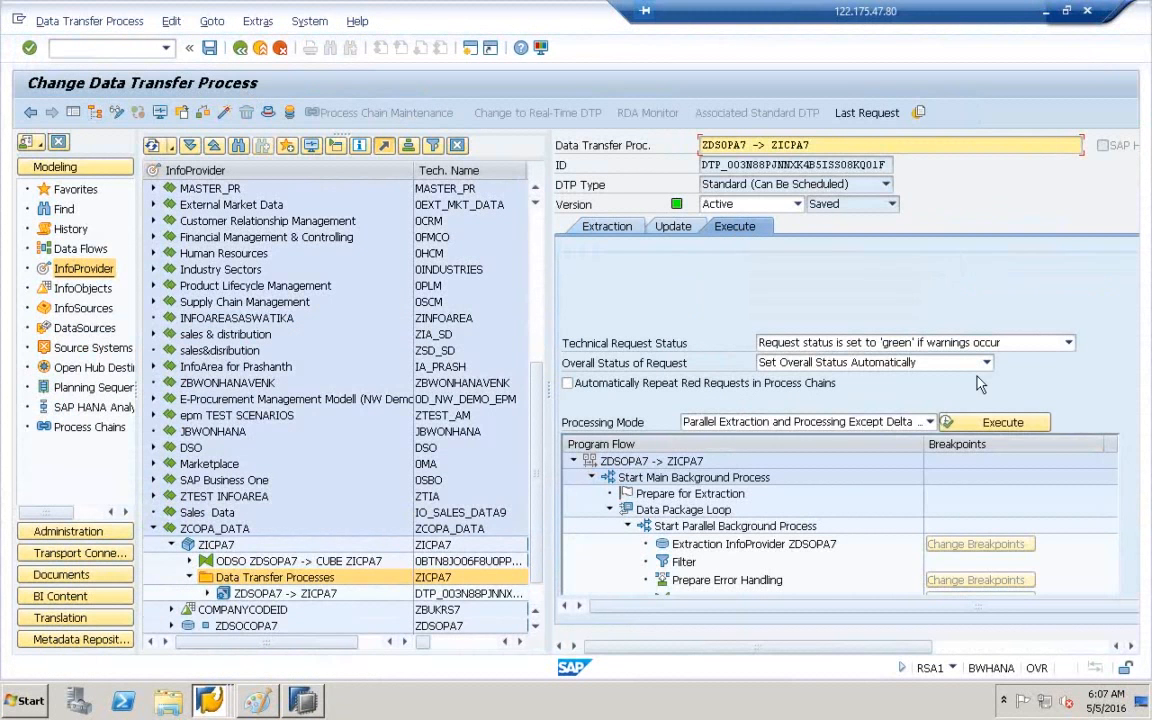
click(1016, 427)
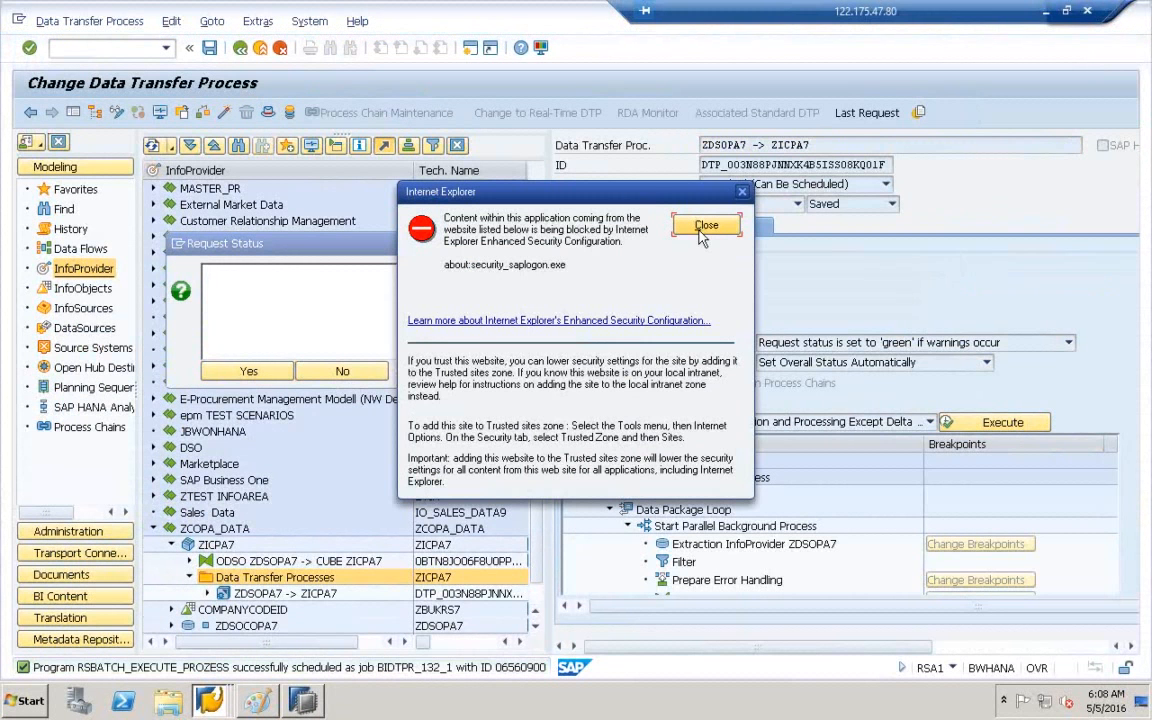
click(706, 228)
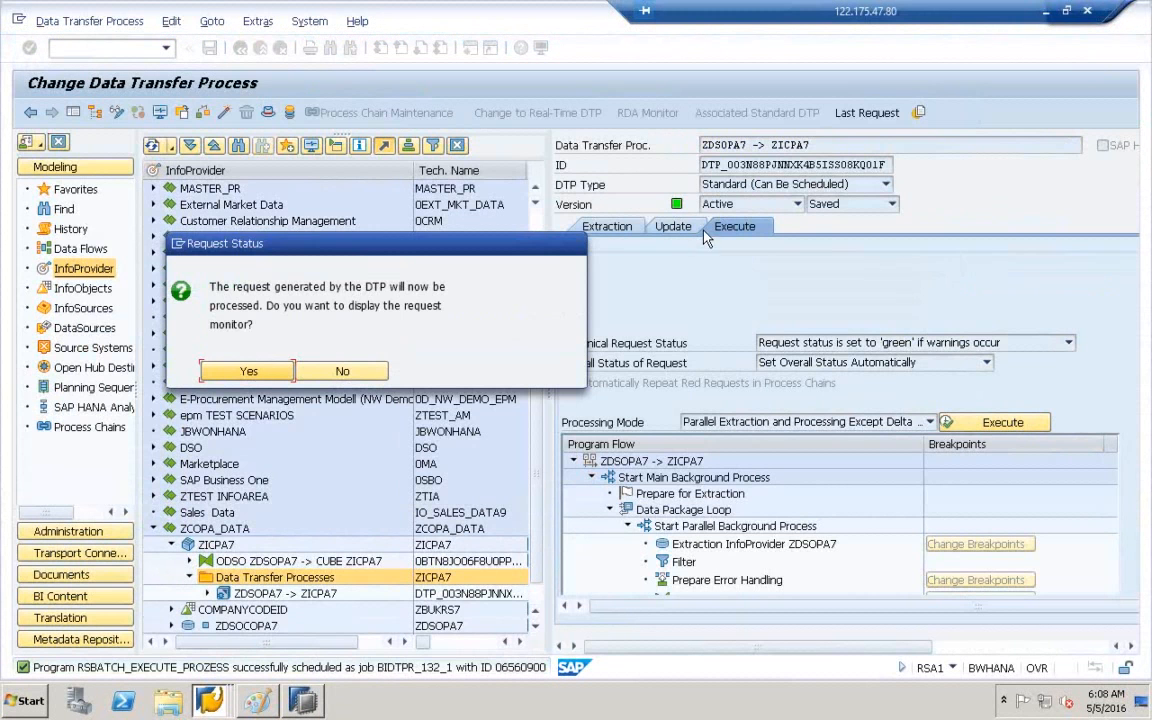
- Refresh the request monitor until request 132 shows green with 5 records loaded
click(268, 372)
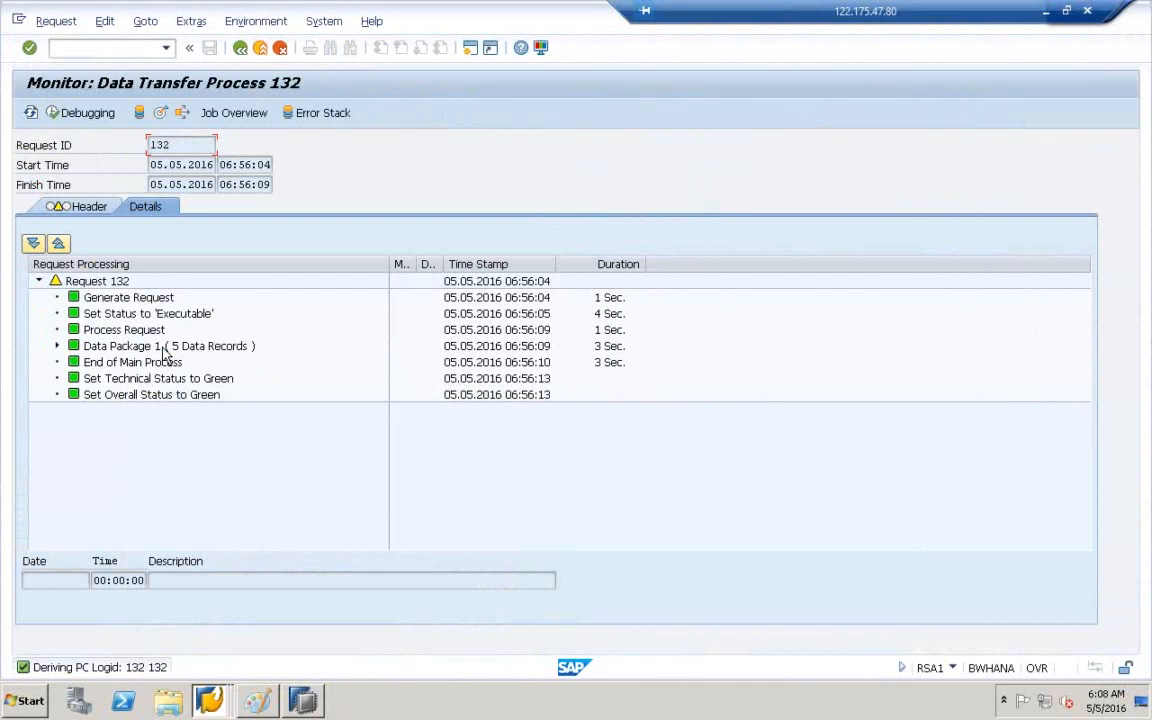
click(160, 345)
click(31, 112)
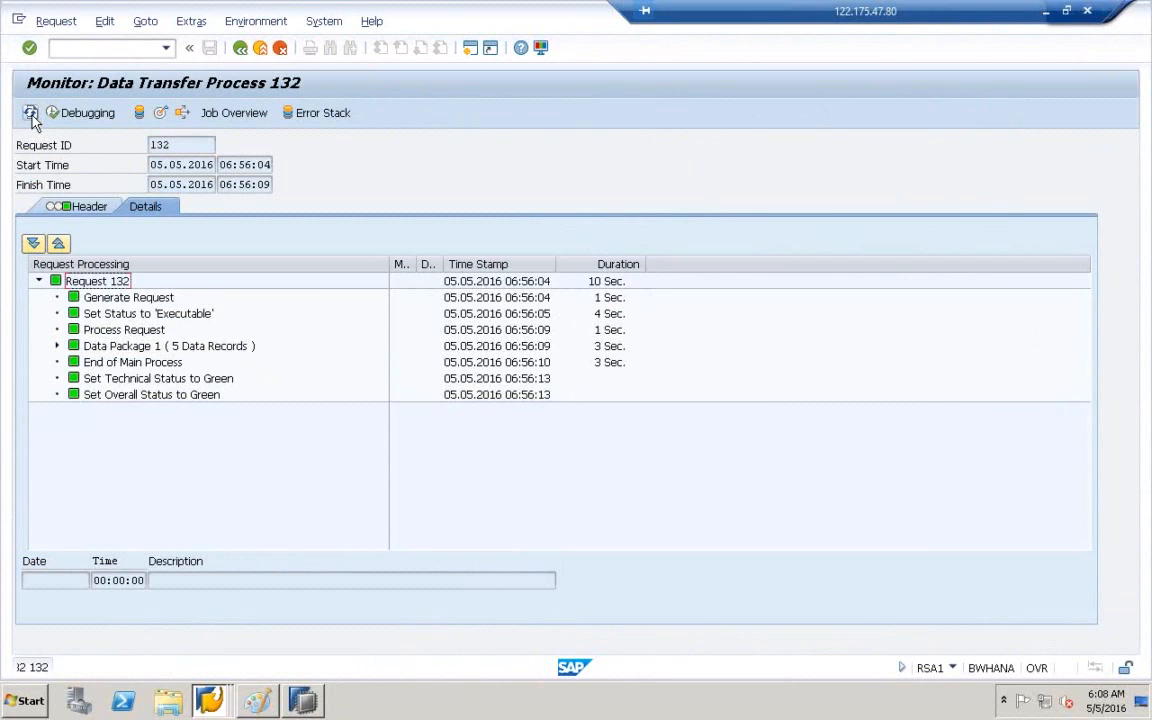
click(186, 350)
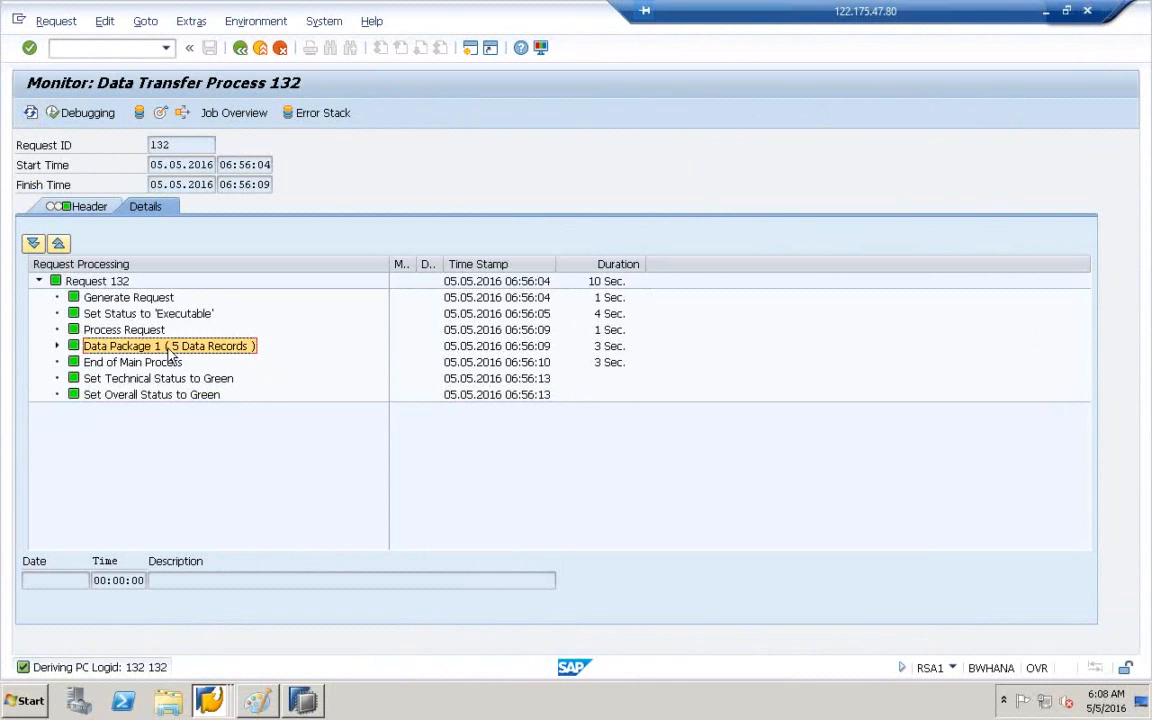
click(305, 702)
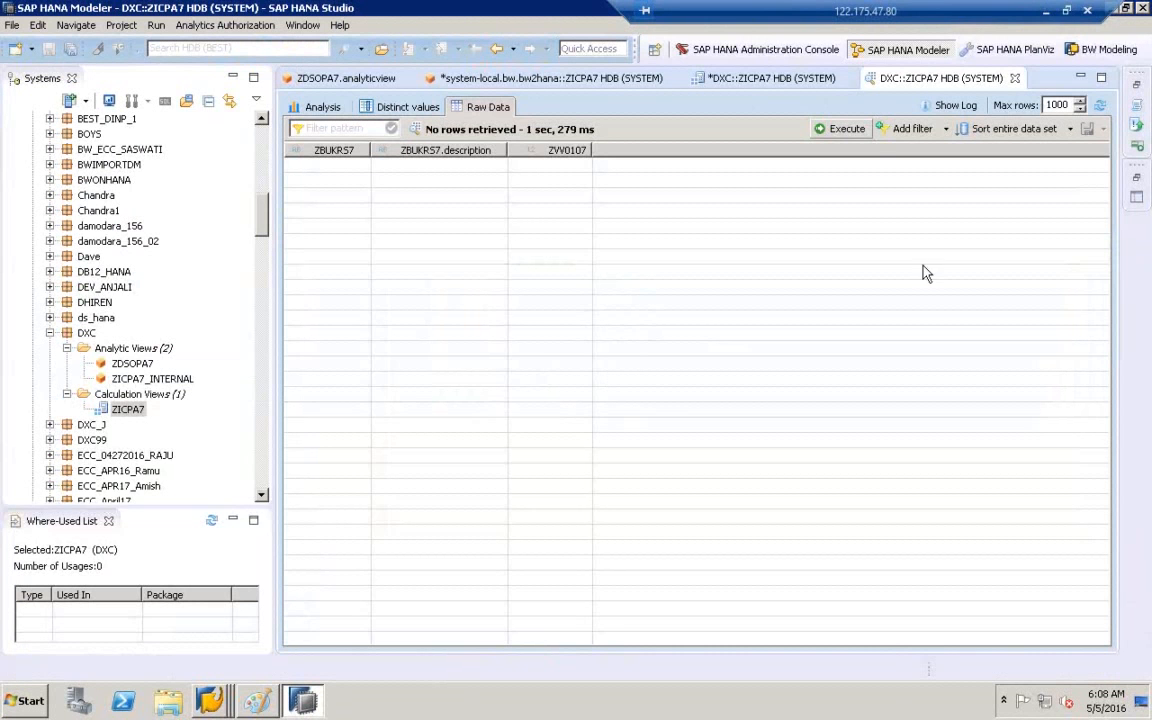
- Refresh ZICPA7's raw data to 5 rows and chart summed ZVV0107 per ZBUKRS7 in Analysis
click(1101, 107)
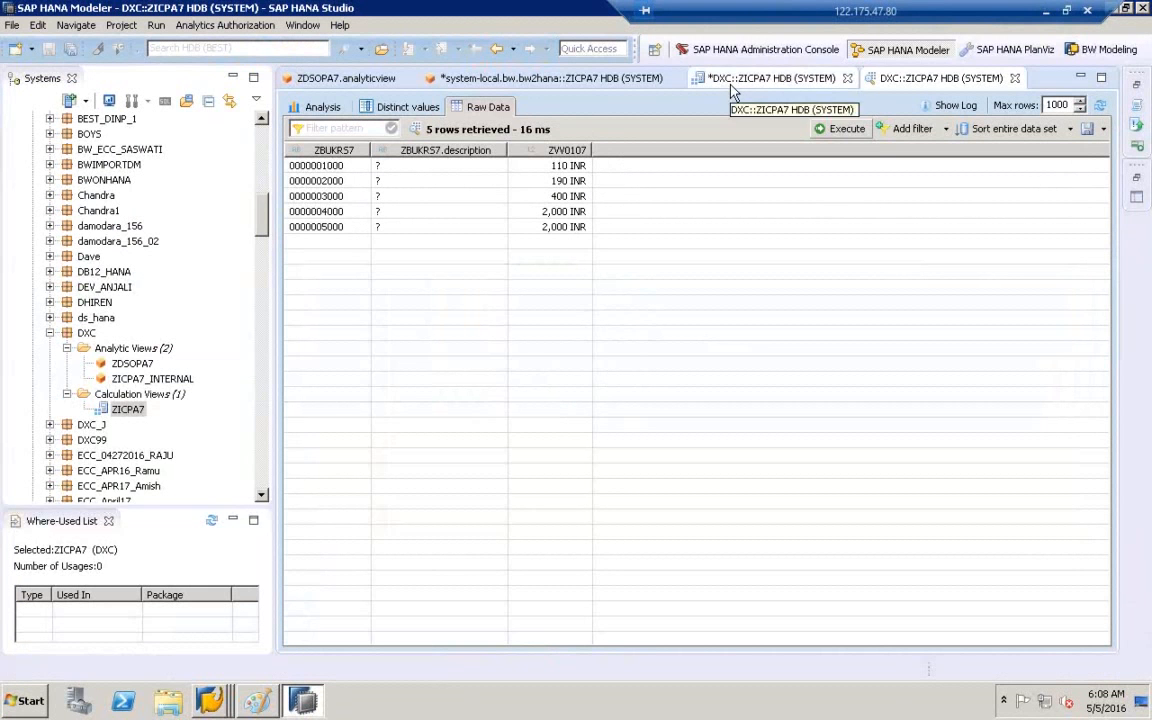
click(316, 107)
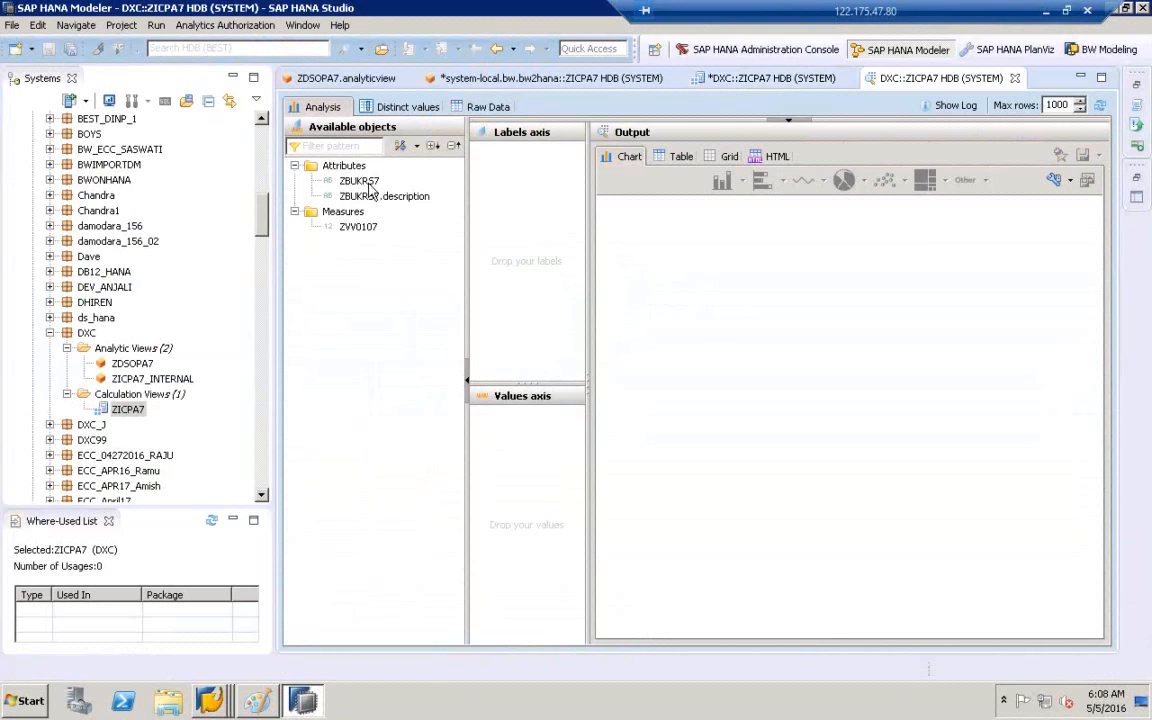
drag(369, 187, 562, 199)
double_click(358, 227)
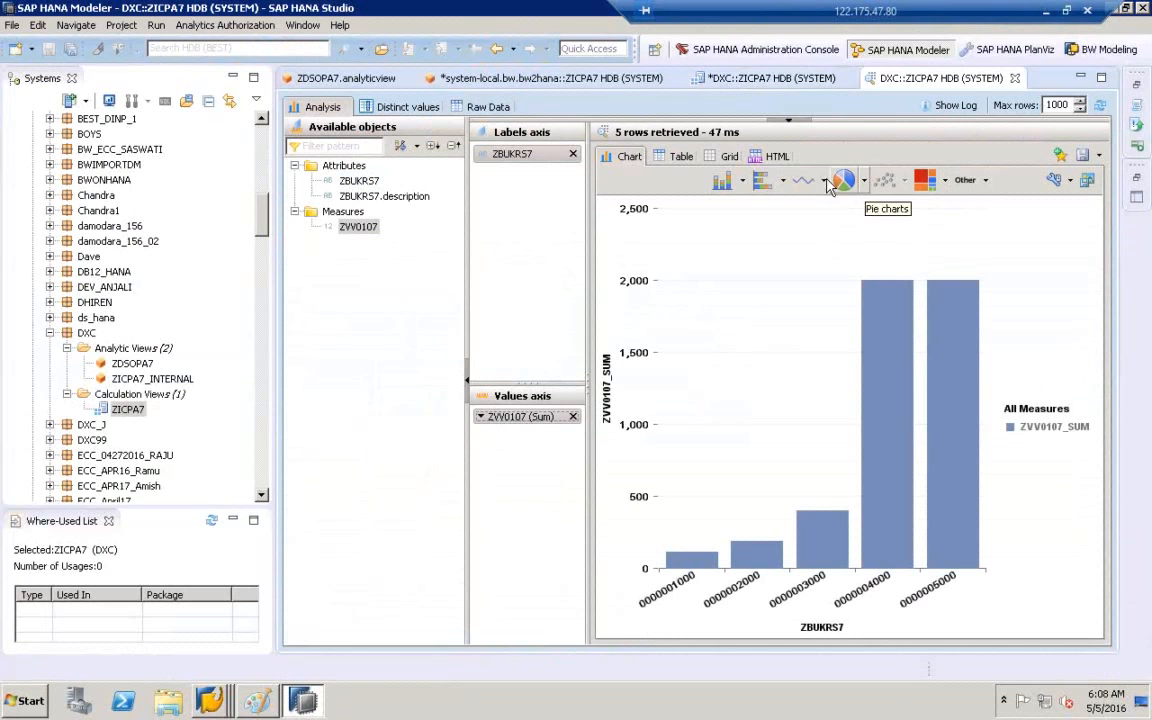
- Change the chart type to 3D Bar and expand the filters area above the chart
click(743, 185)
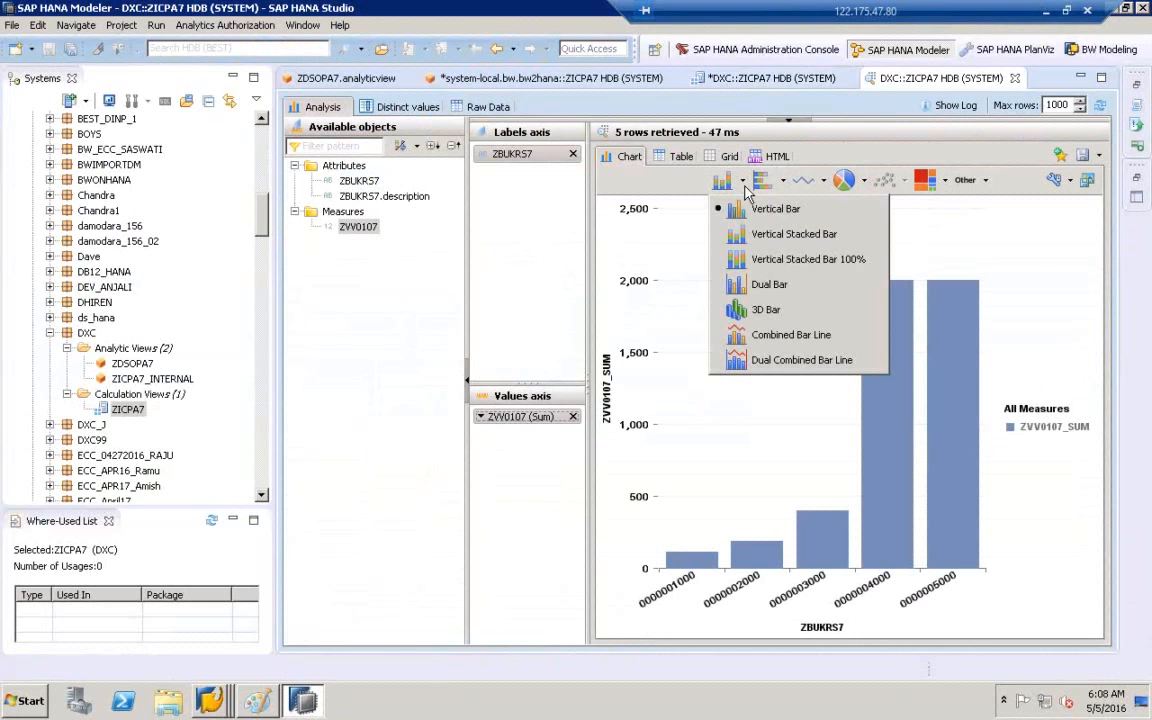
click(766, 309)
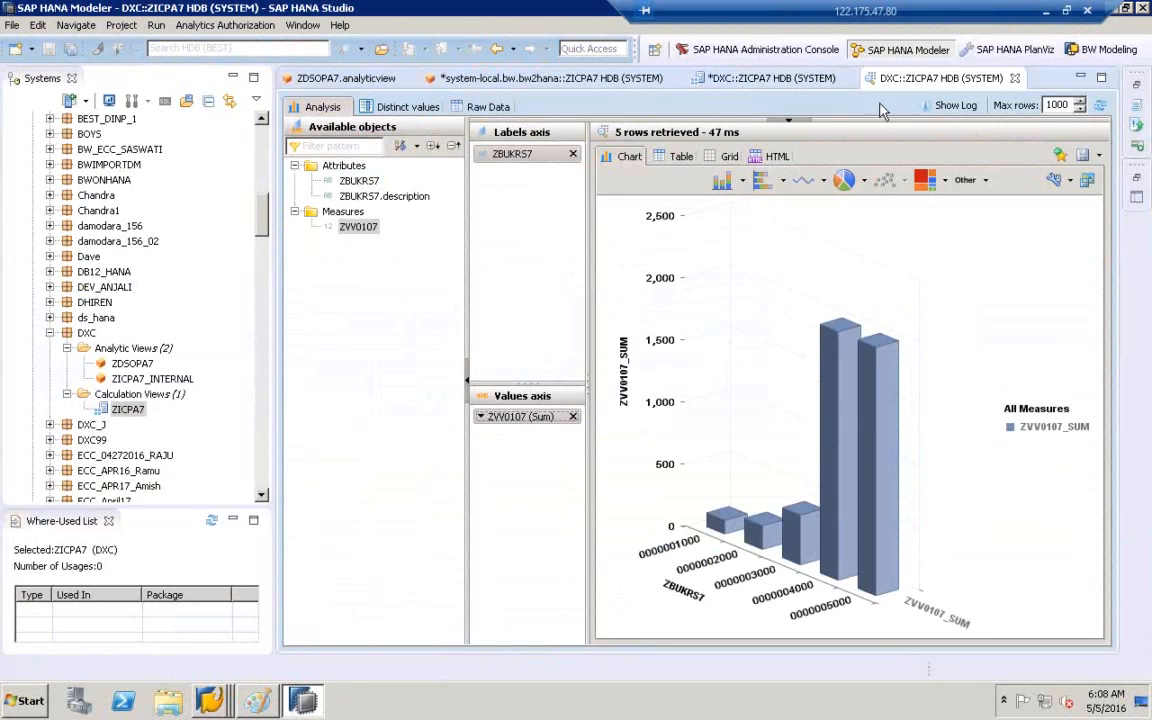
drag(873, 125, 856, 262)
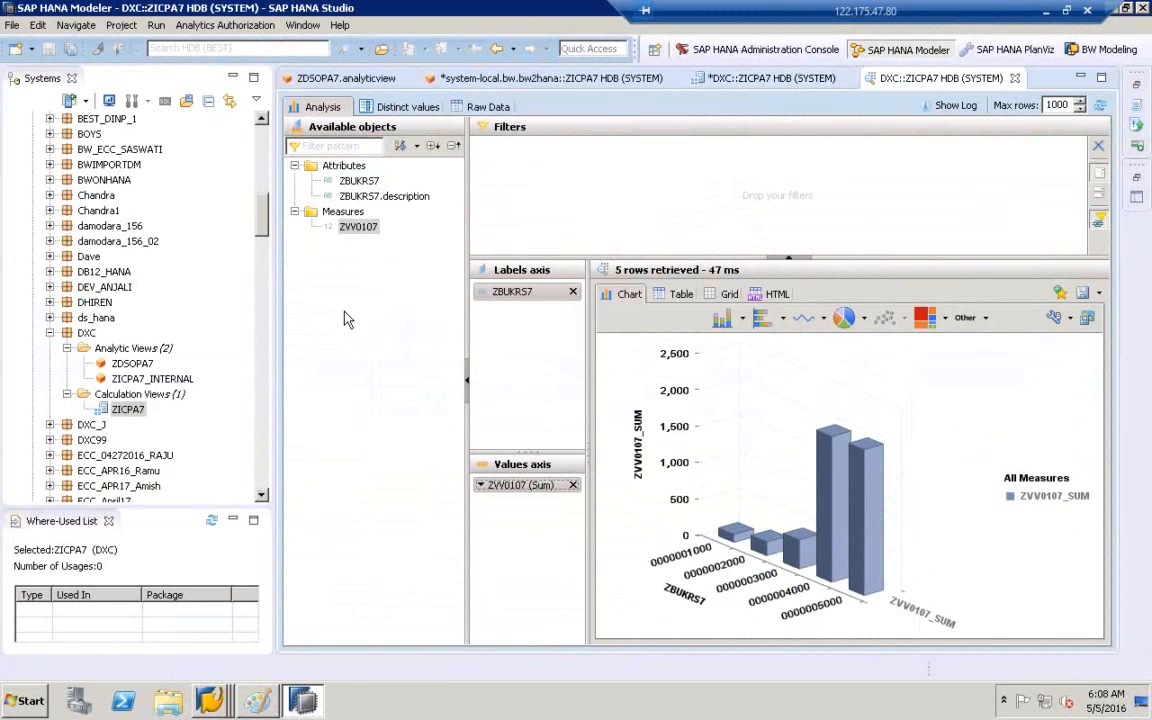
click(257, 700)
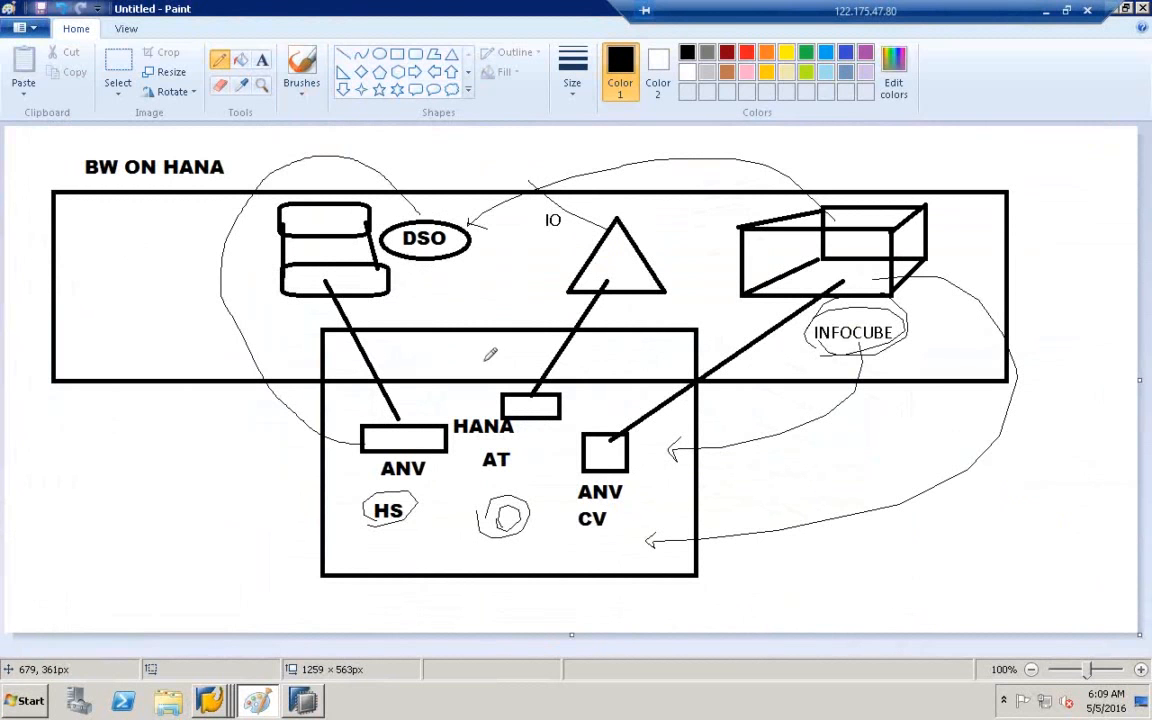
- Draw small pencil ticks right of the DSO cylinder and the IO triangle
drag(406, 285, 416, 252)
drag(665, 251, 678, 224)
- In HANA Studio, start a File > Import of SAP NetWeaver BW Models, then cancel it
click(303, 700)
click(13, 27)
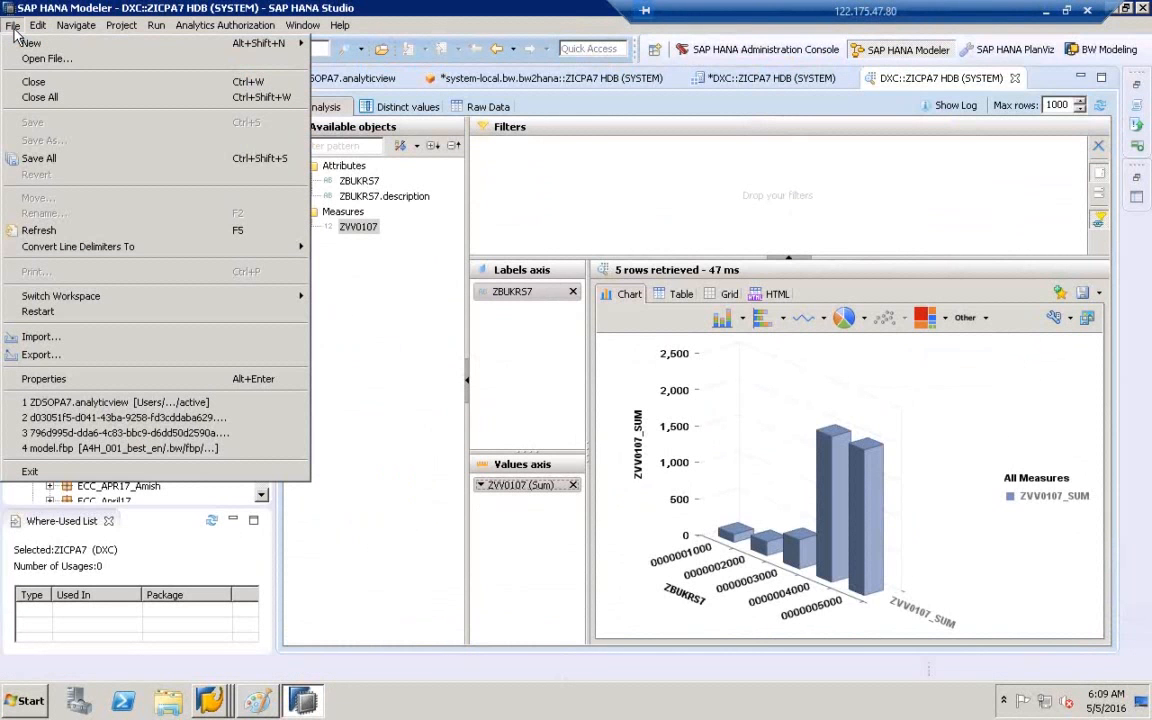
click(64, 339)
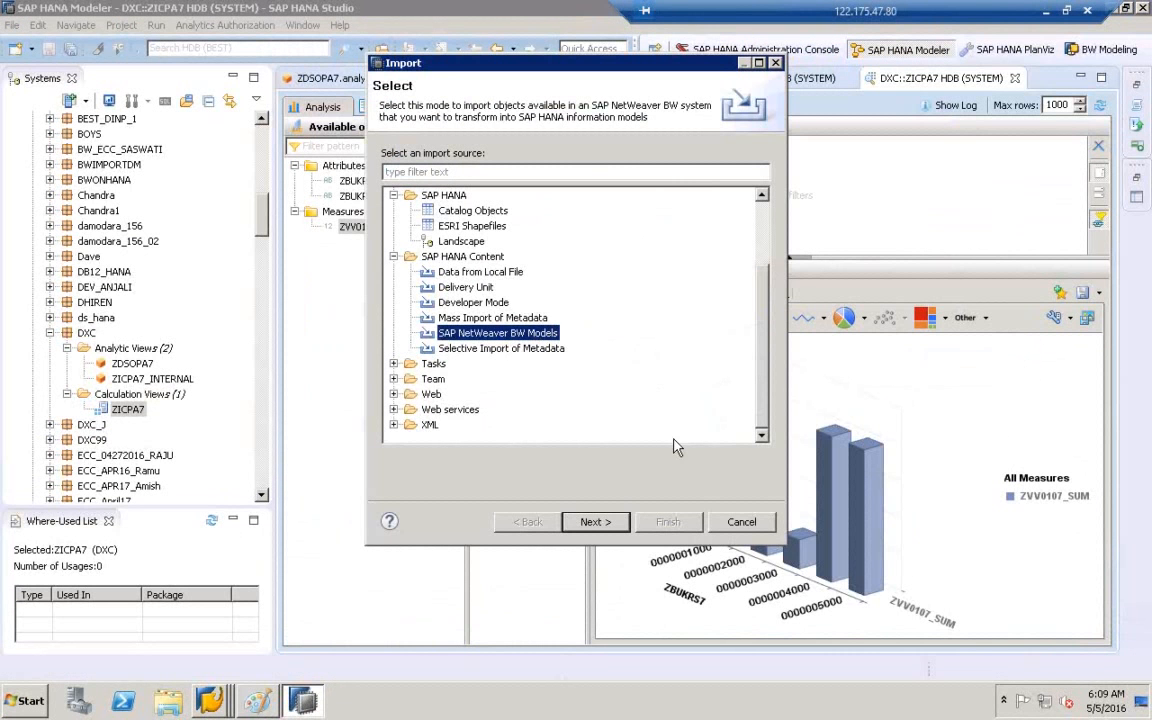
click(741, 524)
click(229, 705)
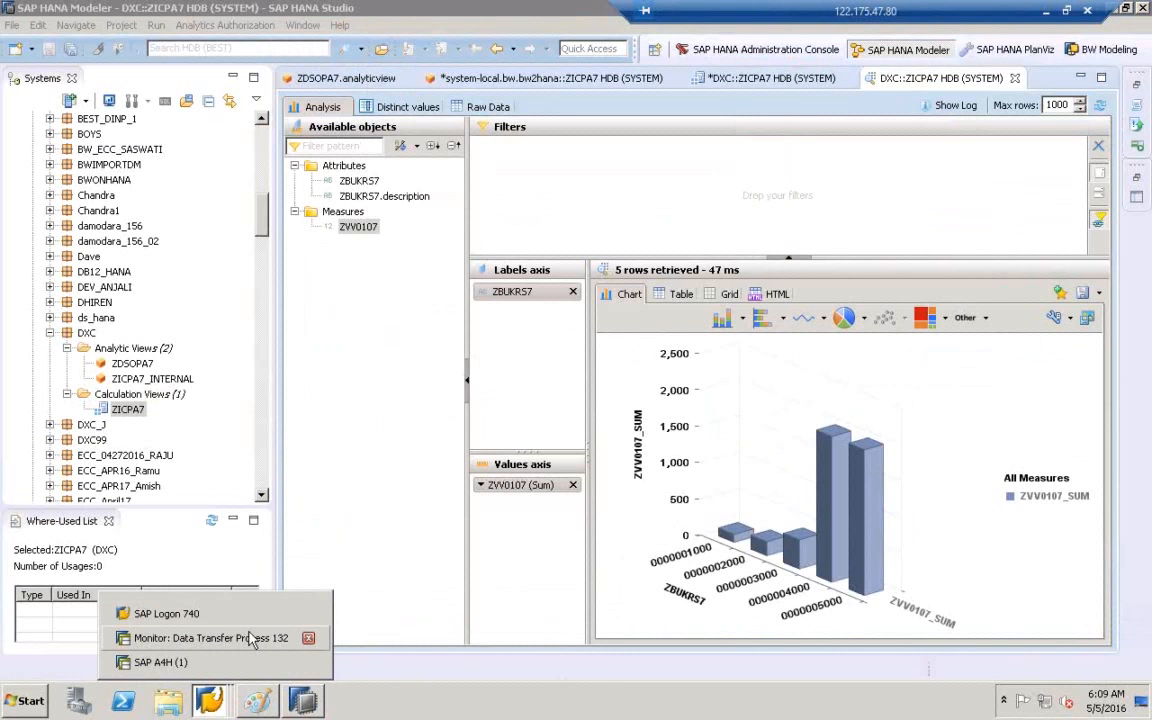
click(210, 638)
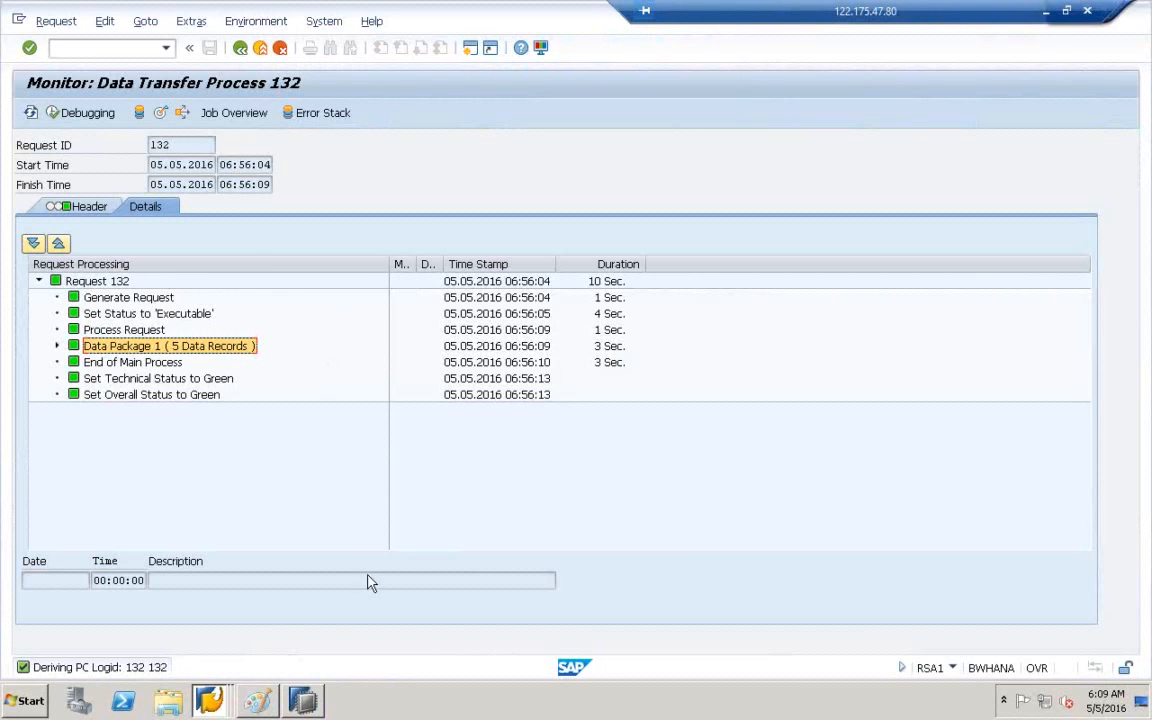
click(301, 703)
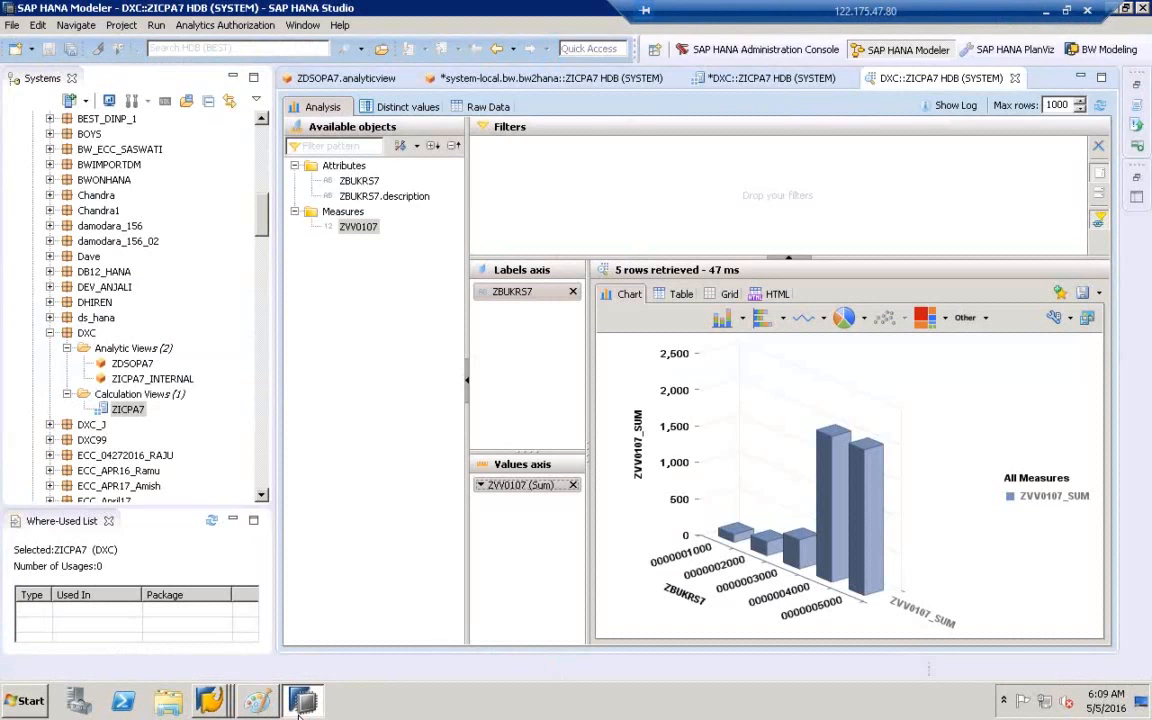
- Switch to the BW Modeling perspective, expand InfoProviders and widen the project tree
click(1104, 56)
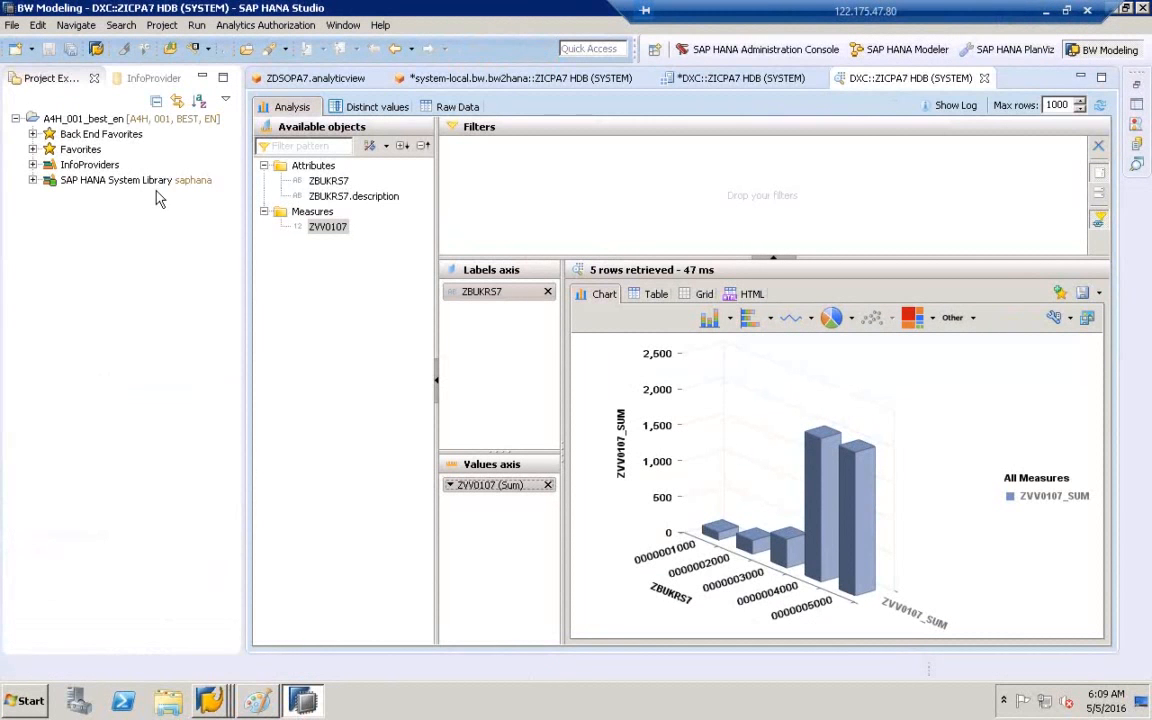
click(50, 165)
click(33, 165)
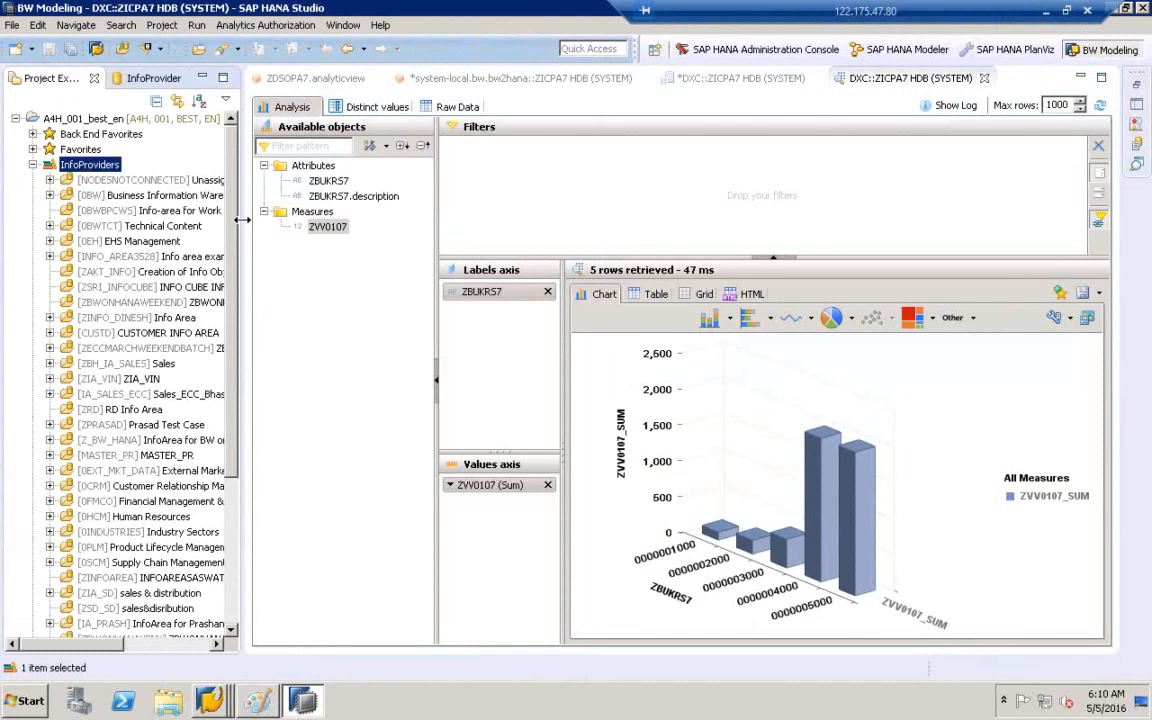
drag(243, 220, 336, 470)
right_click(336, 481)
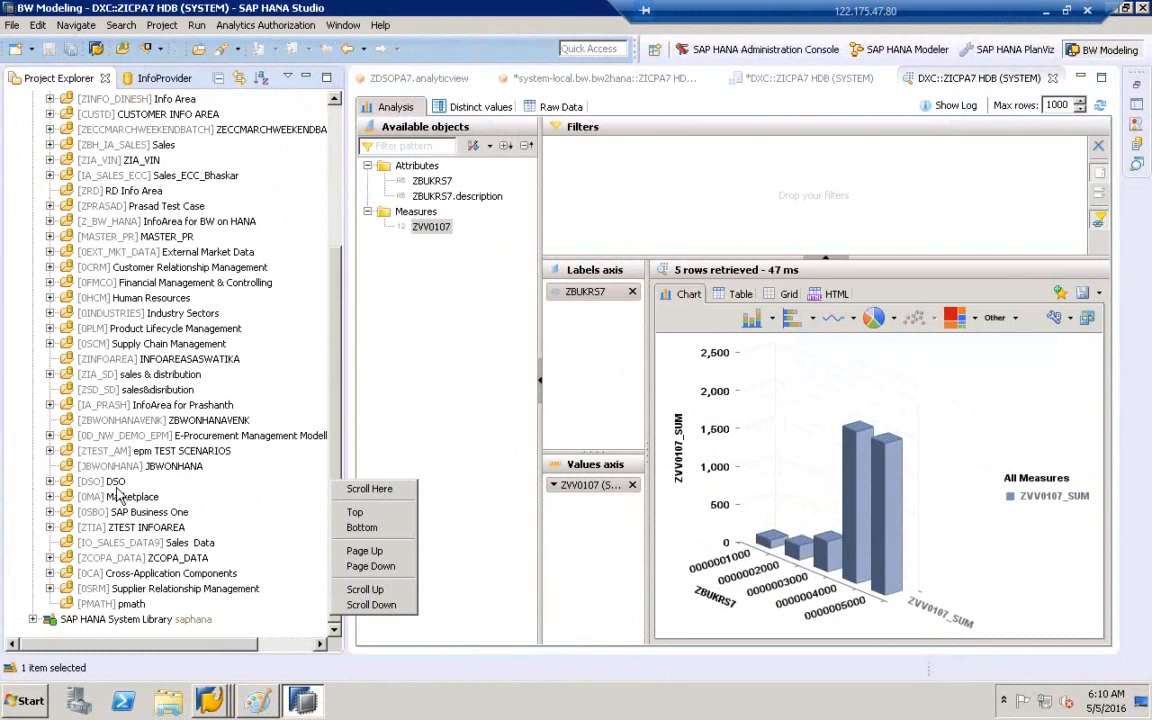
click(112, 511)
- Expand ZCOPA_DATA > InfoCube and open the ZICPA7 InfoCube
click(58, 559)
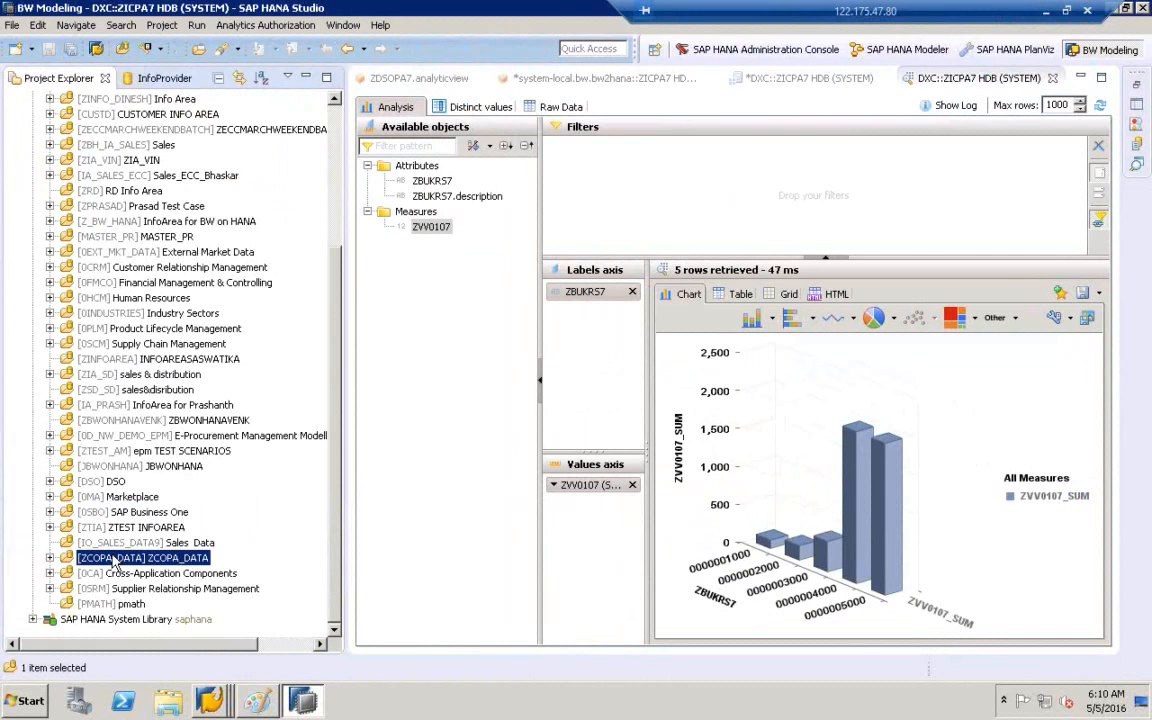
click(50, 559)
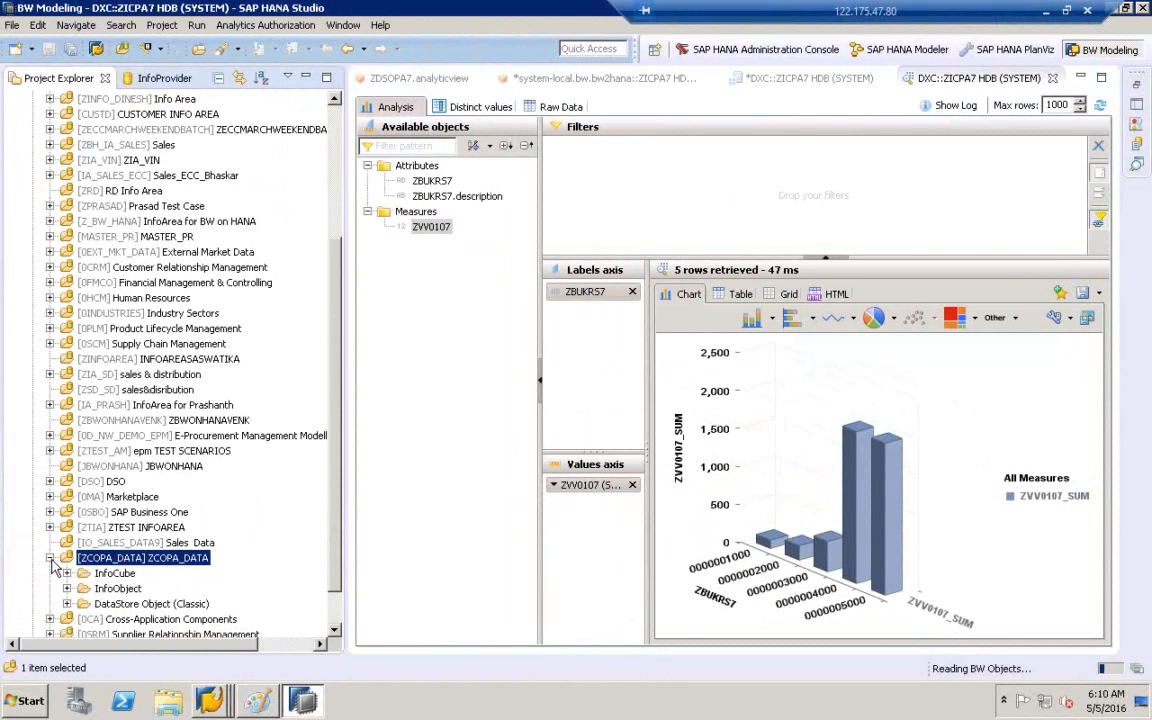
scroll(335, 624, down, 1)
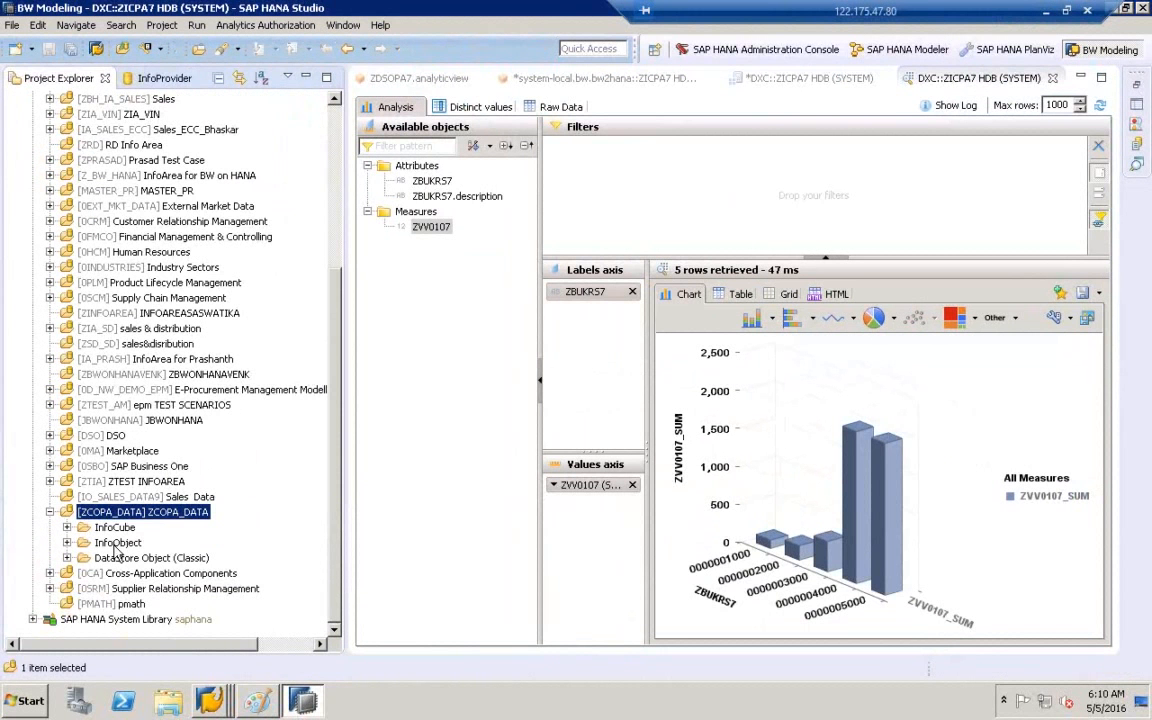
click(67, 528)
click(120, 543)
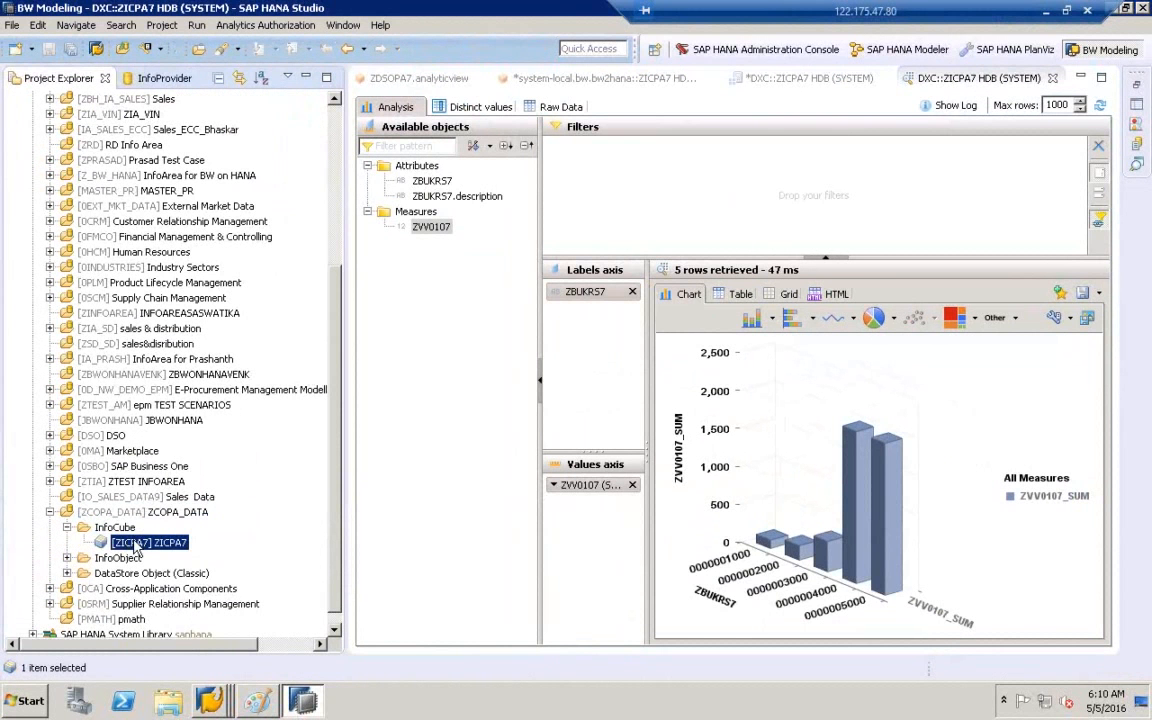
double_click(135, 545)
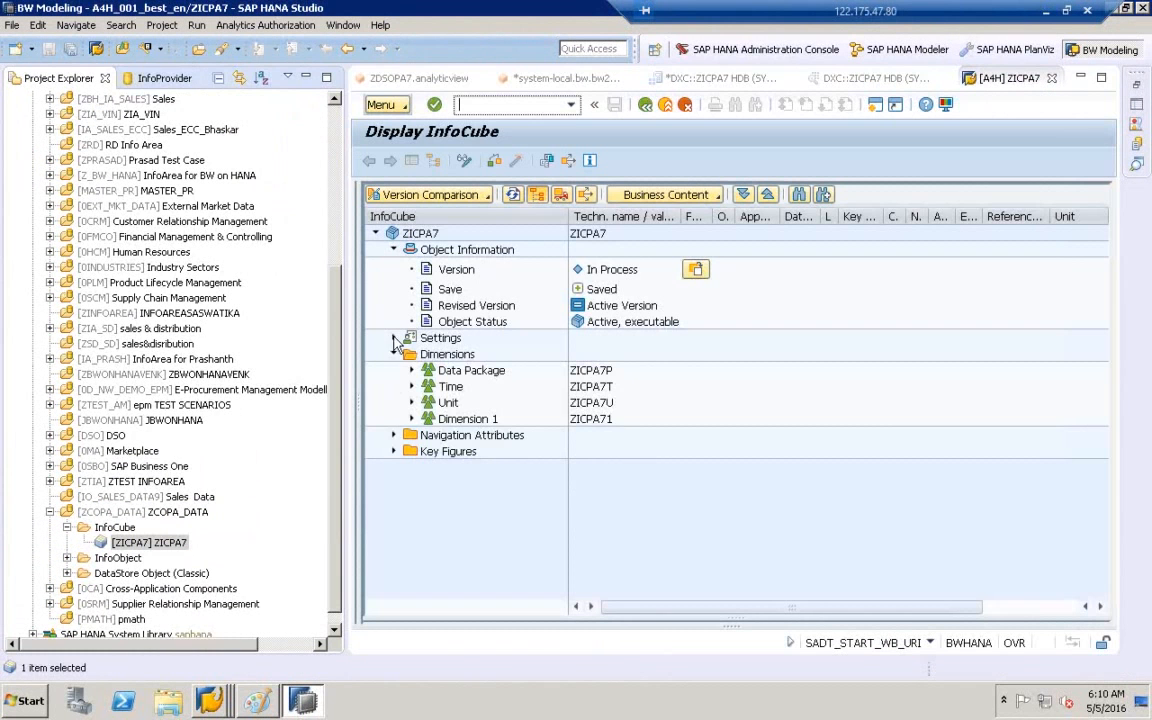
- Expand Settings and widen the value column to read ZICPA7's External SAP HANA view setting
double_click(432, 340)
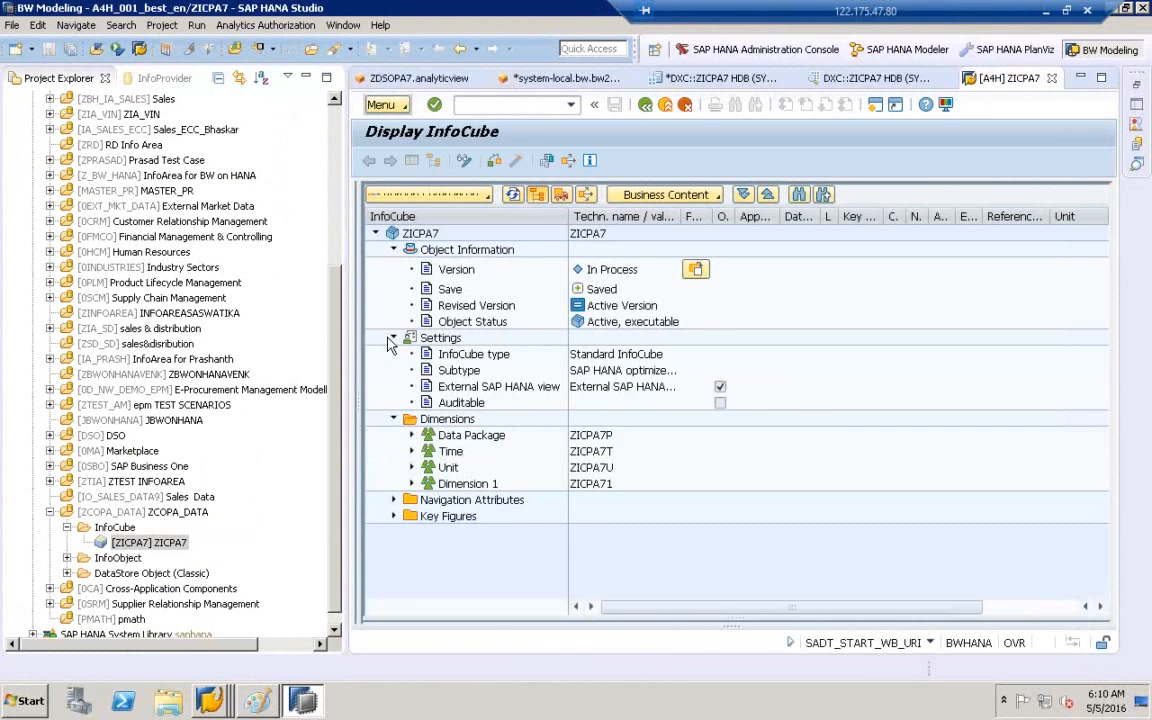
click(488, 387)
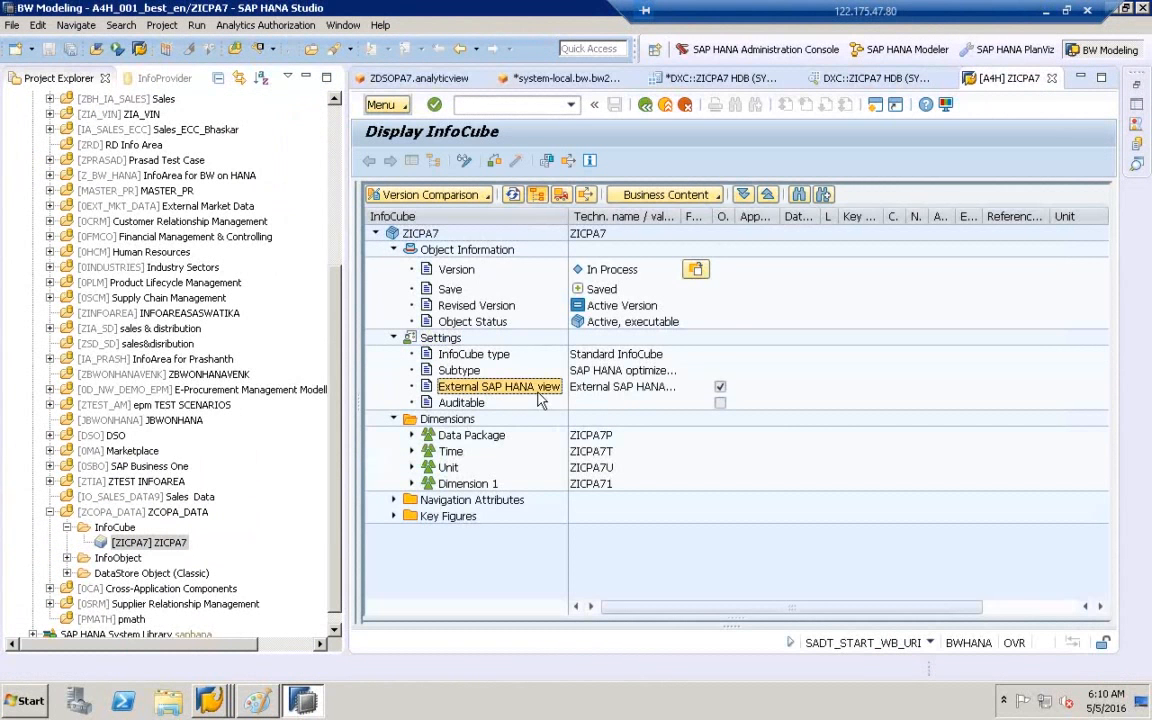
click(628, 389)
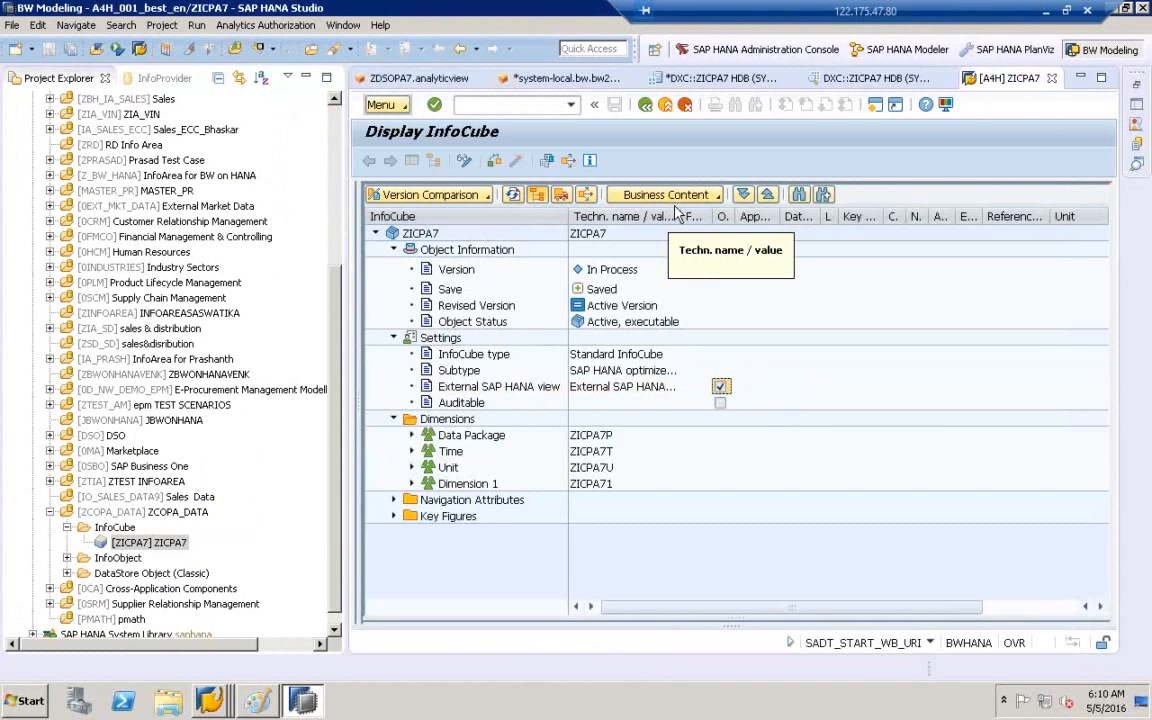
drag(681, 213, 761, 213)
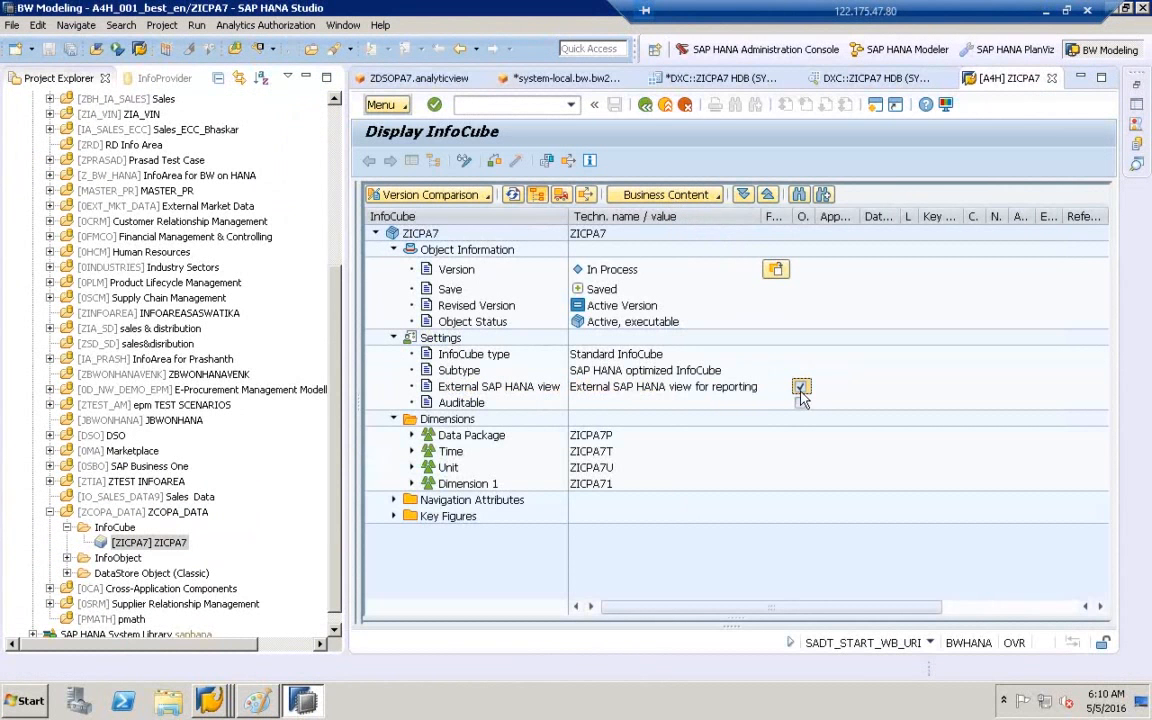
- Expand Dimension 1 to COMPANYCODEID and Key Figures to show gross rev mapped to ZVV0107
click(425, 436)
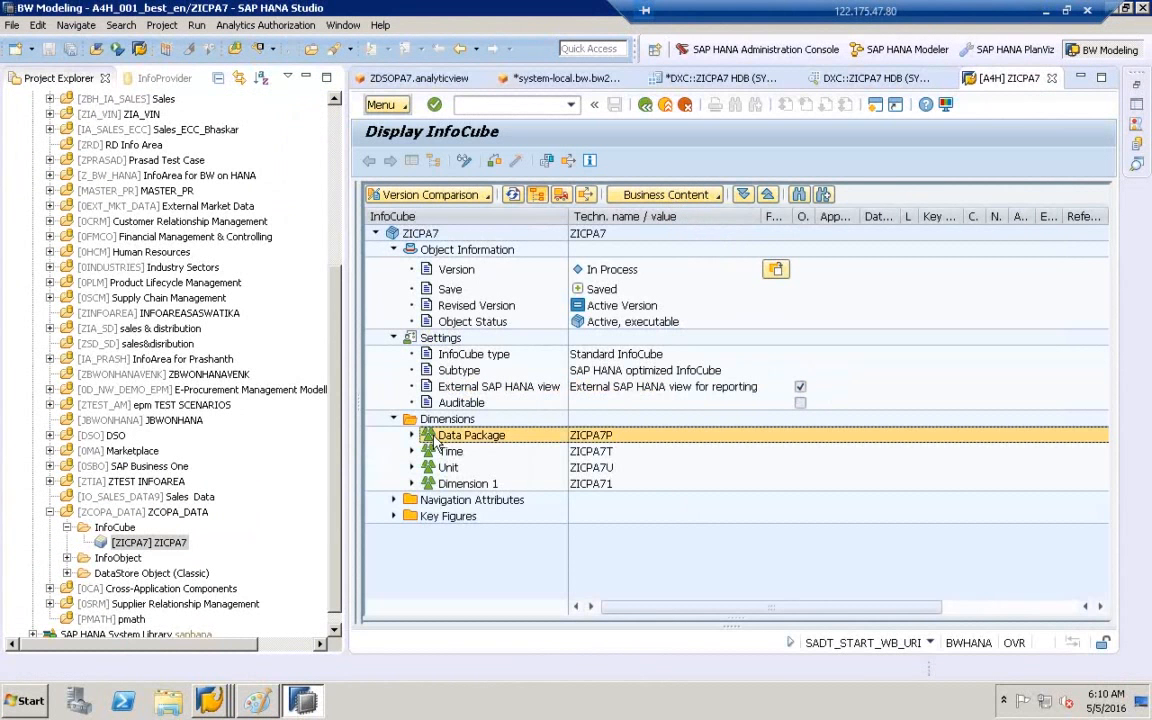
click(420, 483)
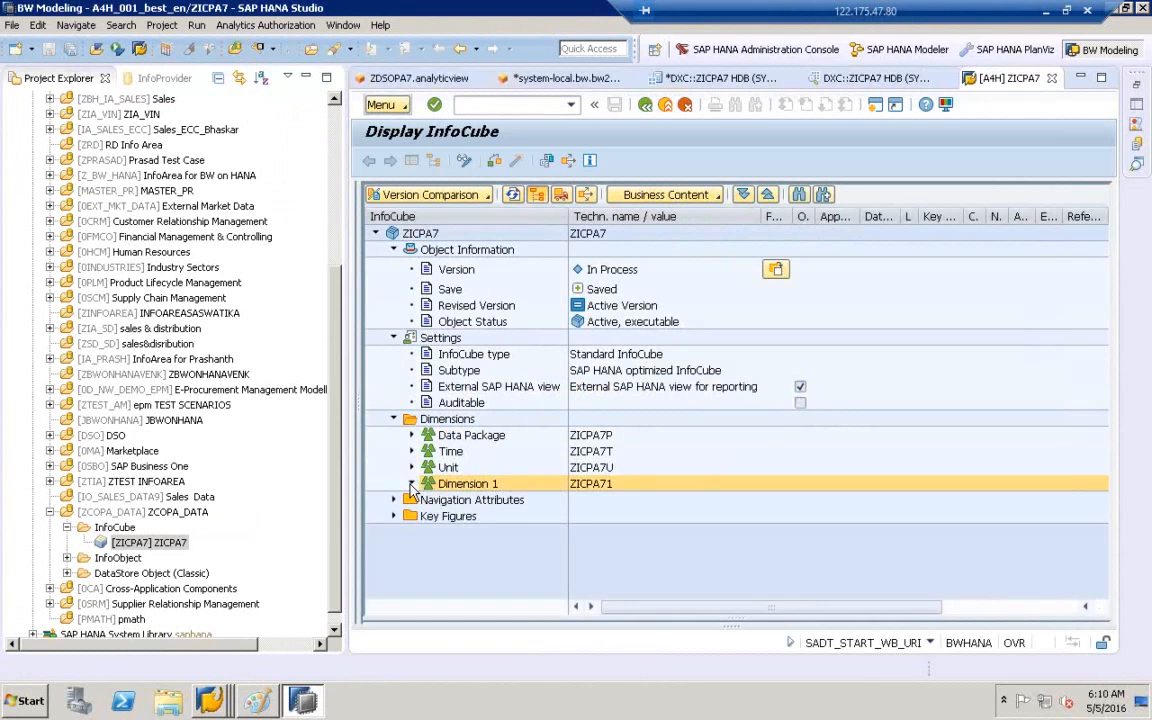
click(411, 484)
click(495, 500)
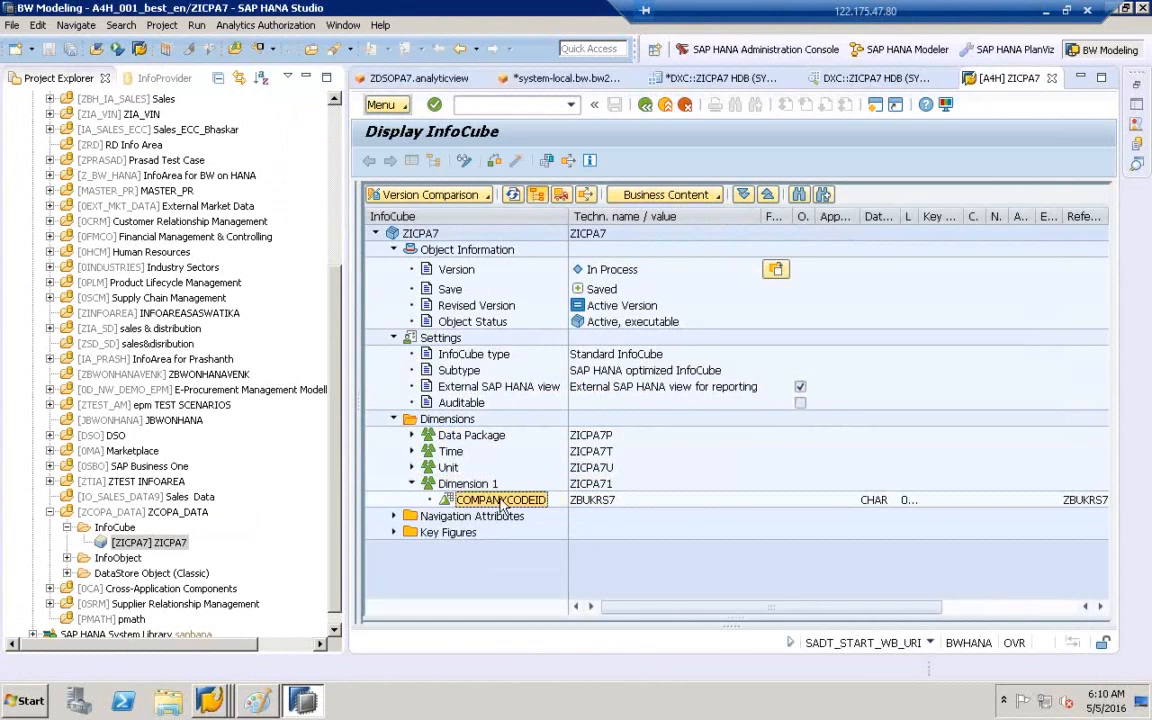
click(394, 532)
click(474, 553)
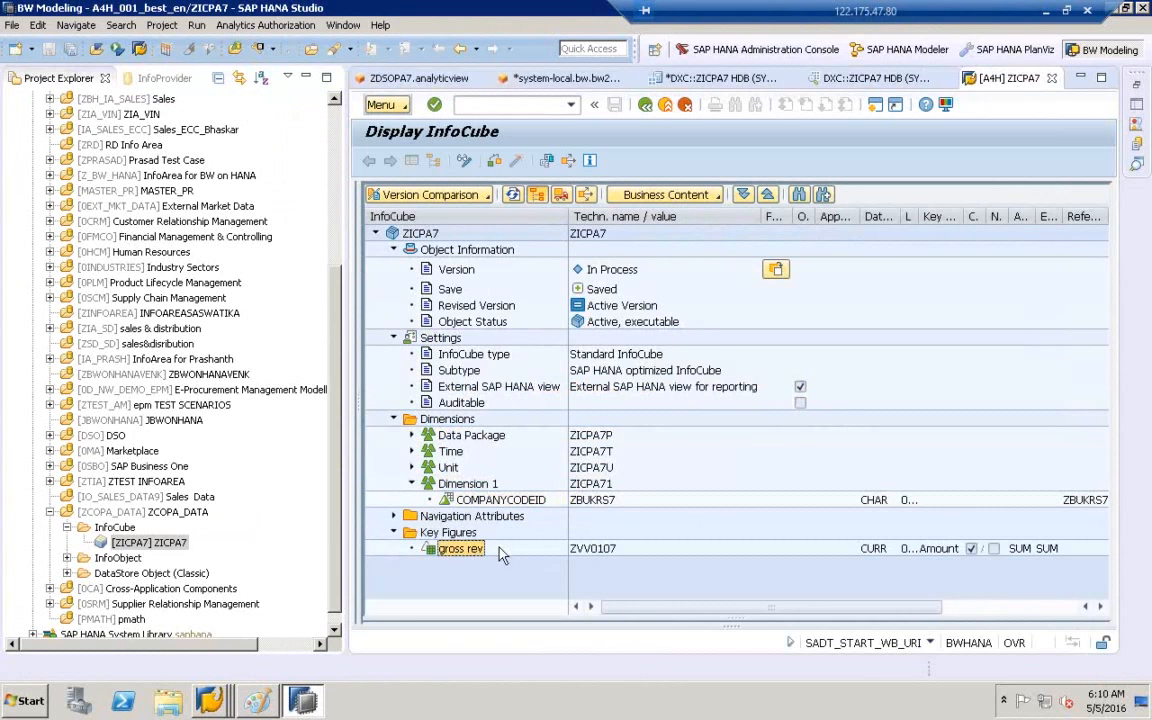
click(587, 553)
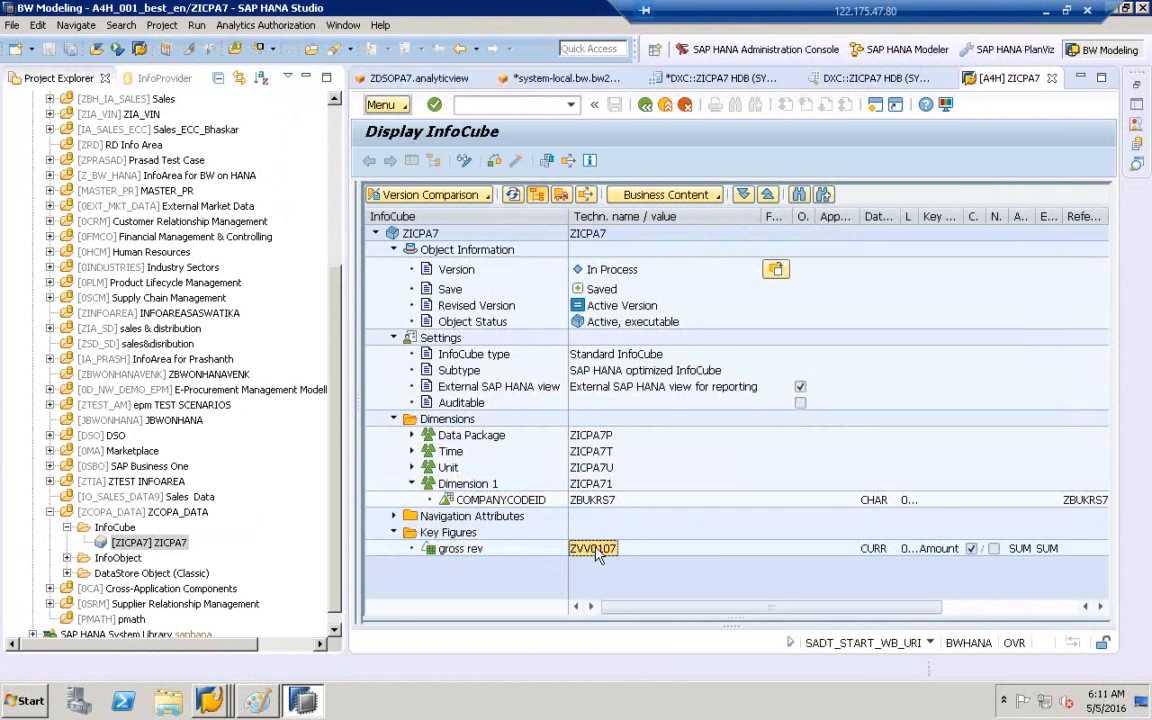
click(702, 390)
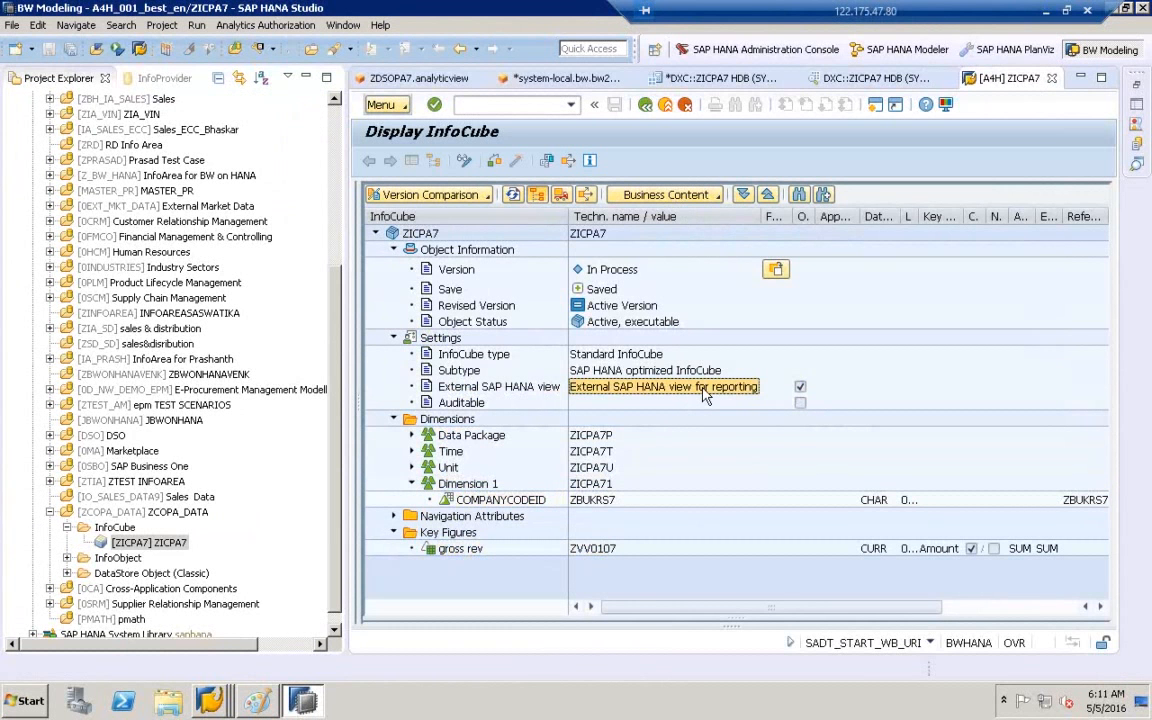
click(256, 703)
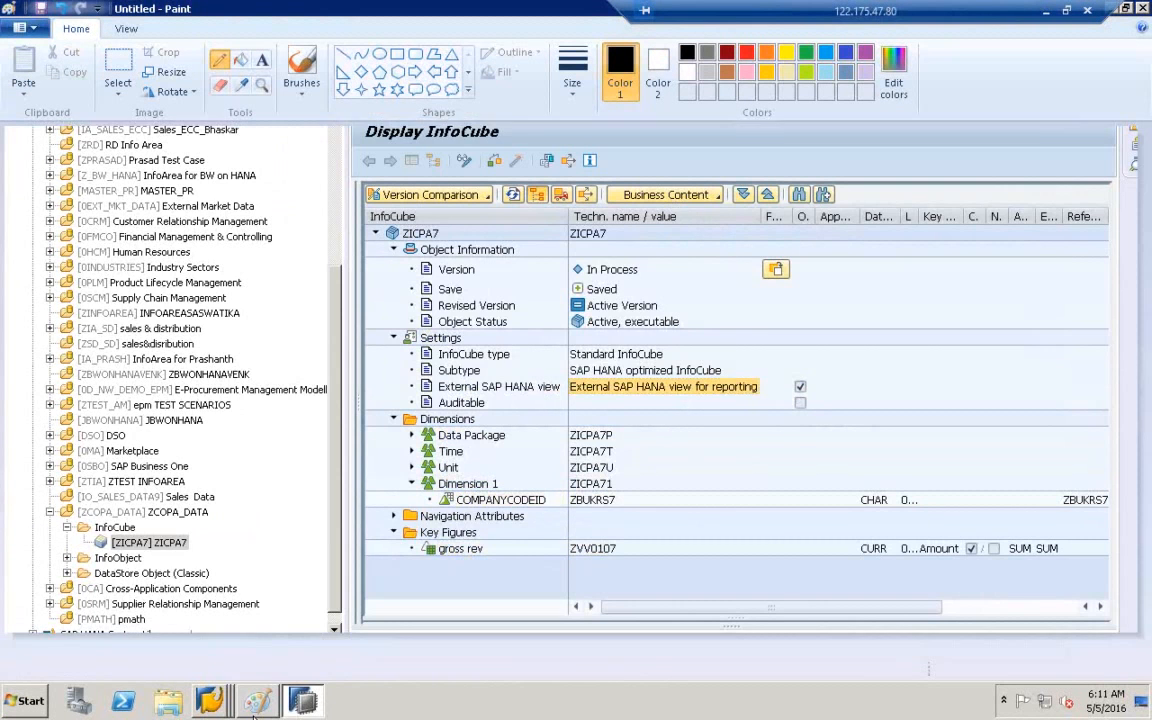
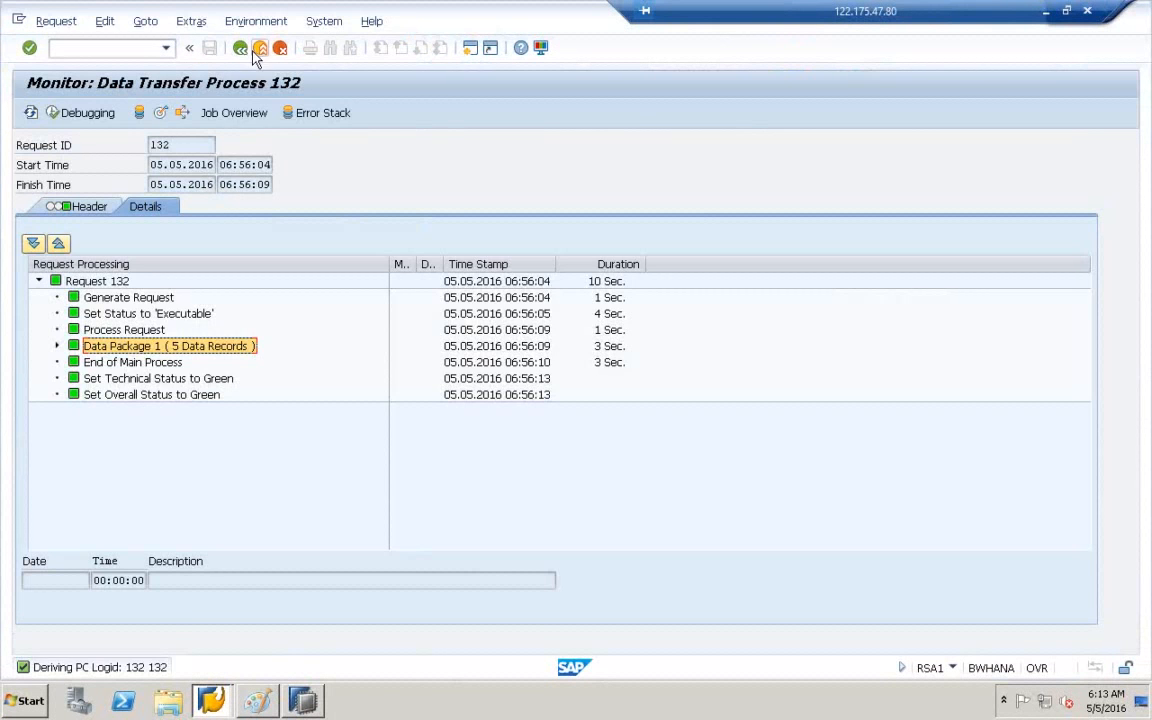
- Close the monitor for DTP request 132 and back out of the Data Warehousing Workbench to SAP Easy Access
click(256, 53)
click(260, 54)
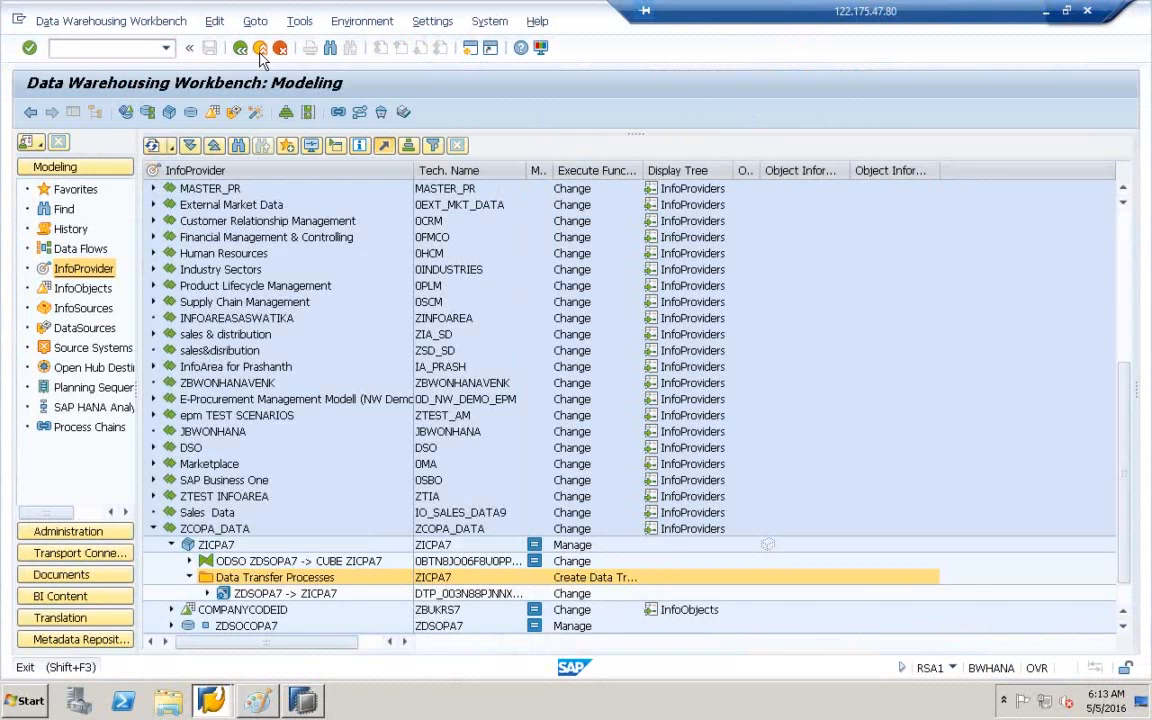
click(260, 52)
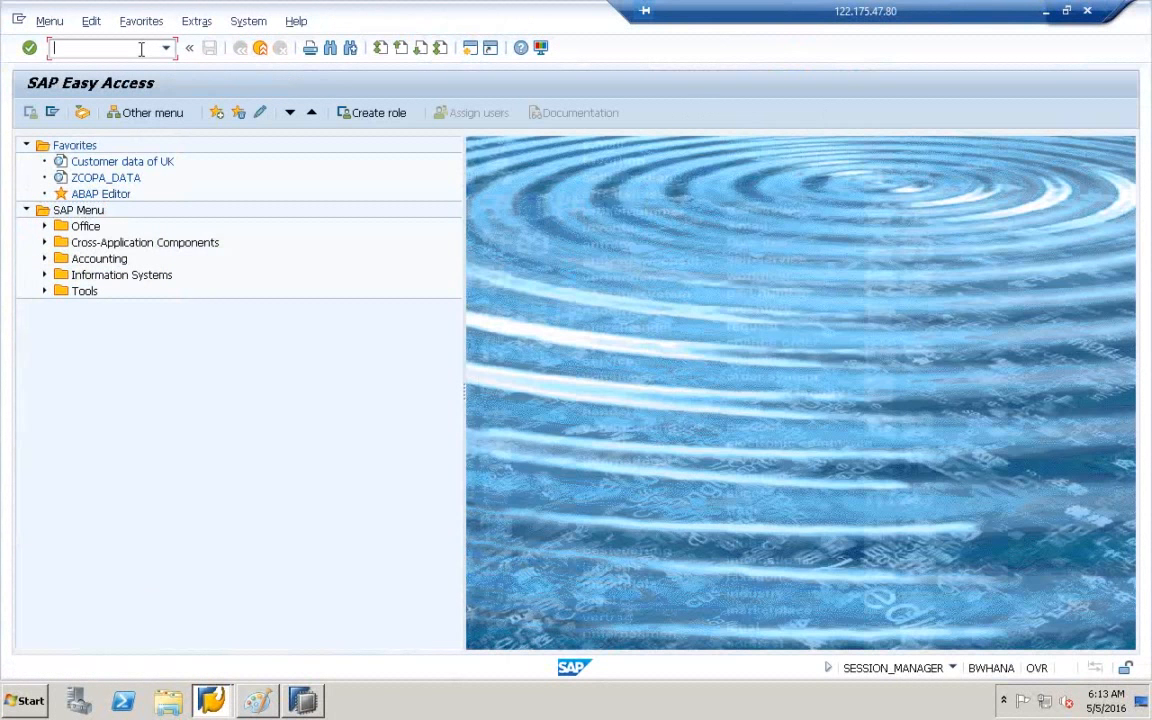
- Run transaction rsdd_hm_publish to bring up the Publish SAP HANA Model screen
text(rsdd_hm_publish)
key(Return)
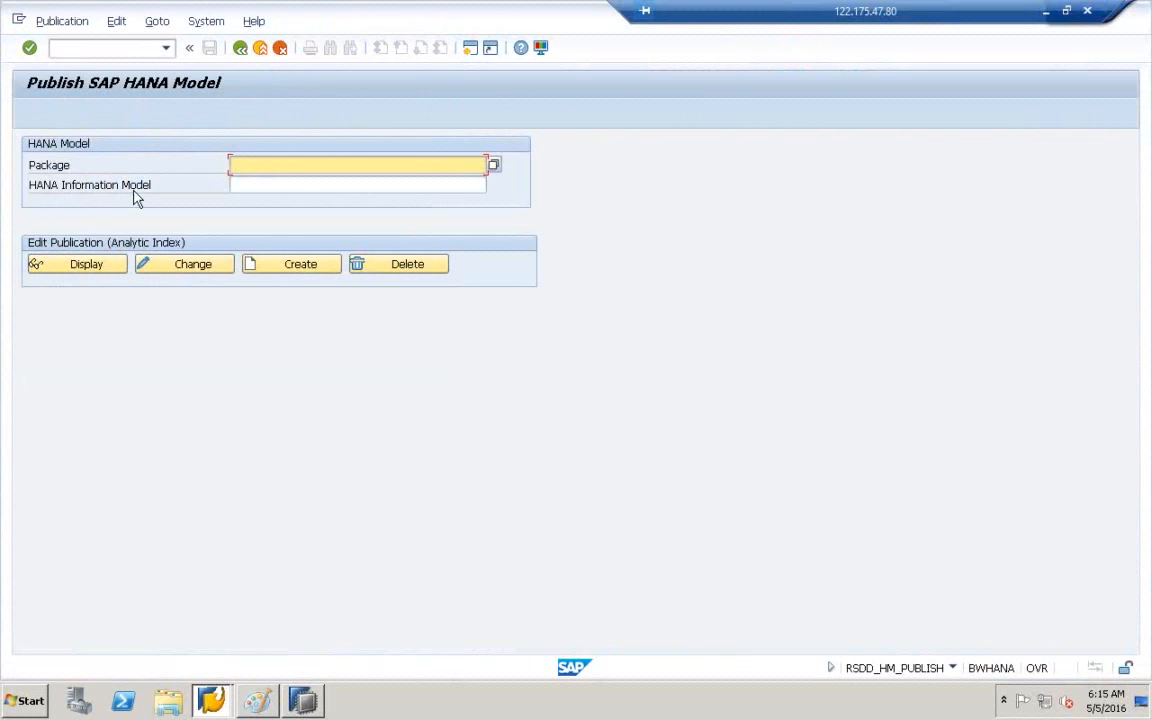
- Look at the BW on HANA diagram in Paint, then return to SAP HANA Studio
click(262, 701)
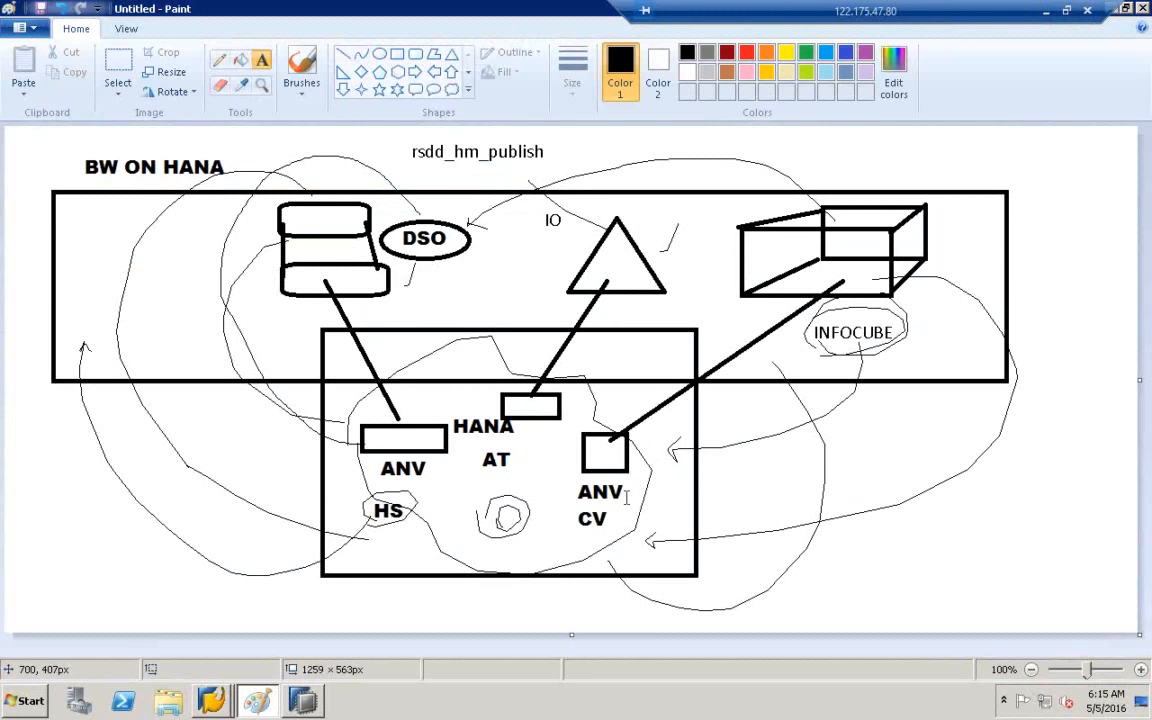
click(305, 702)
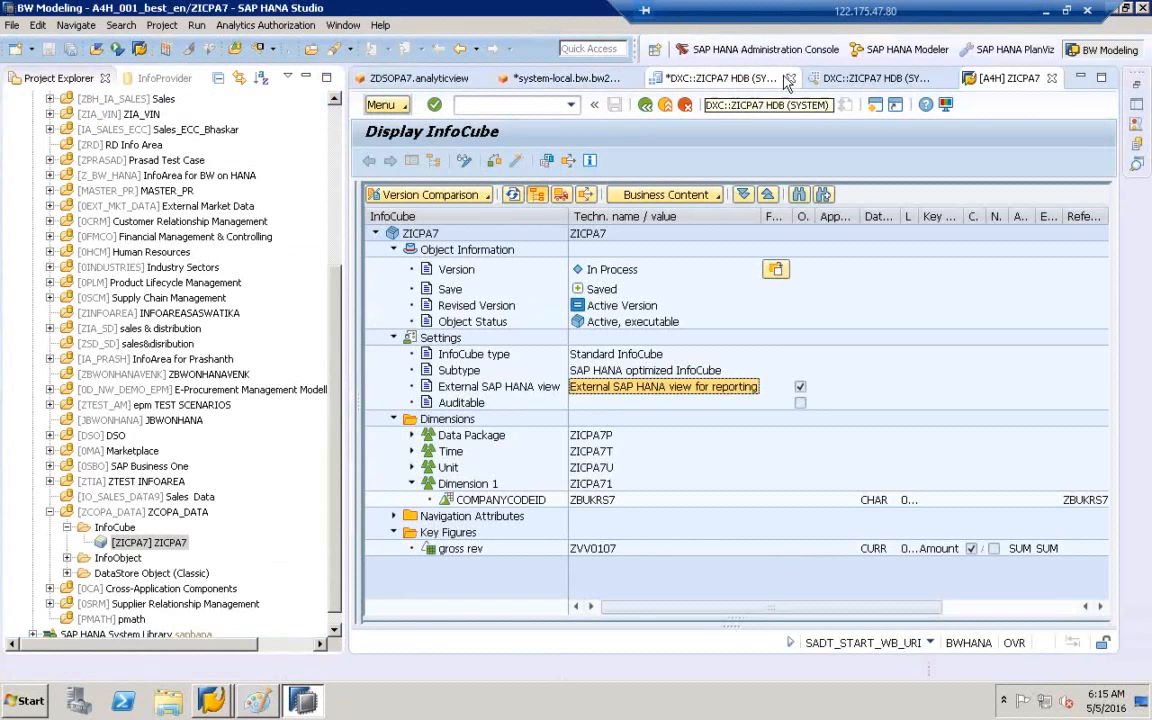
- Check the DXC::ZICPA7 calculation view, then enter se11 on the ZICPA7 InfoCube tab
click(703, 78)
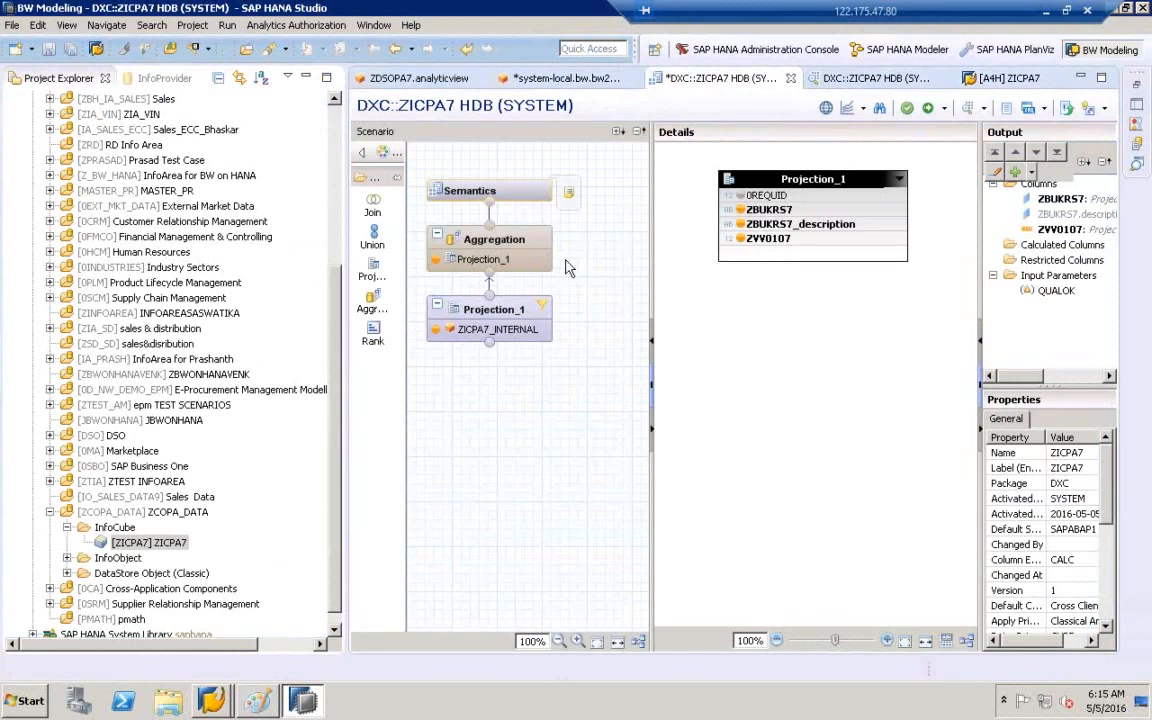
click(1008, 78)
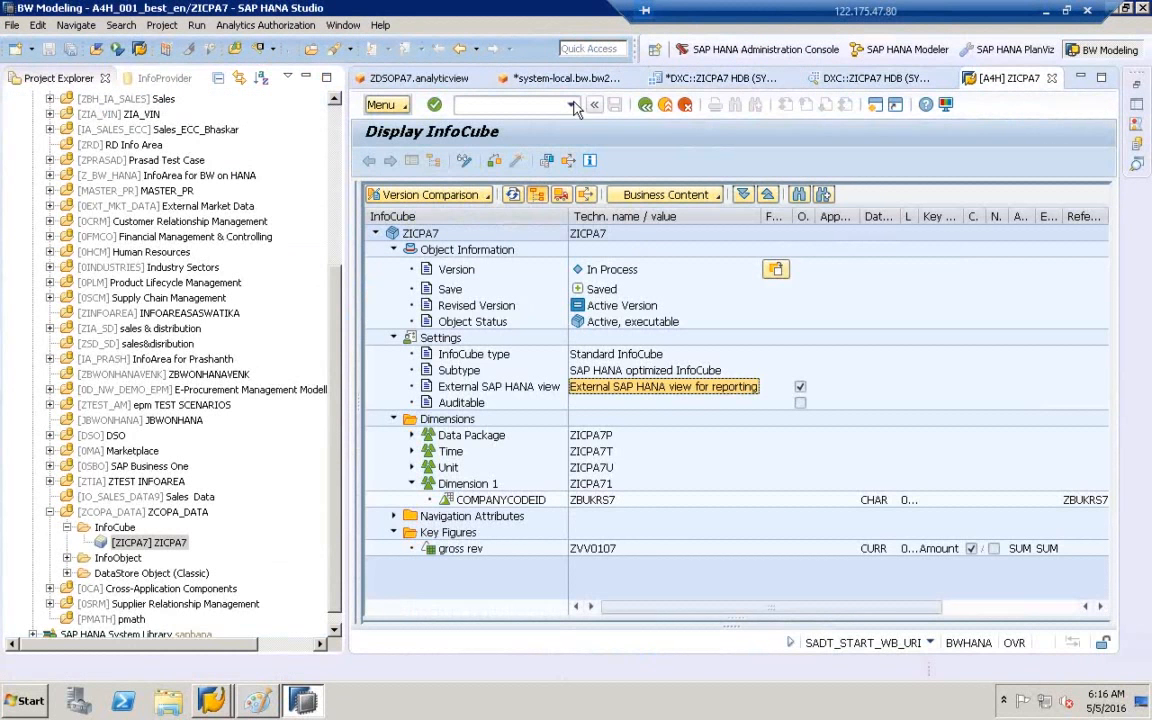
click(495, 105)
text(se11)
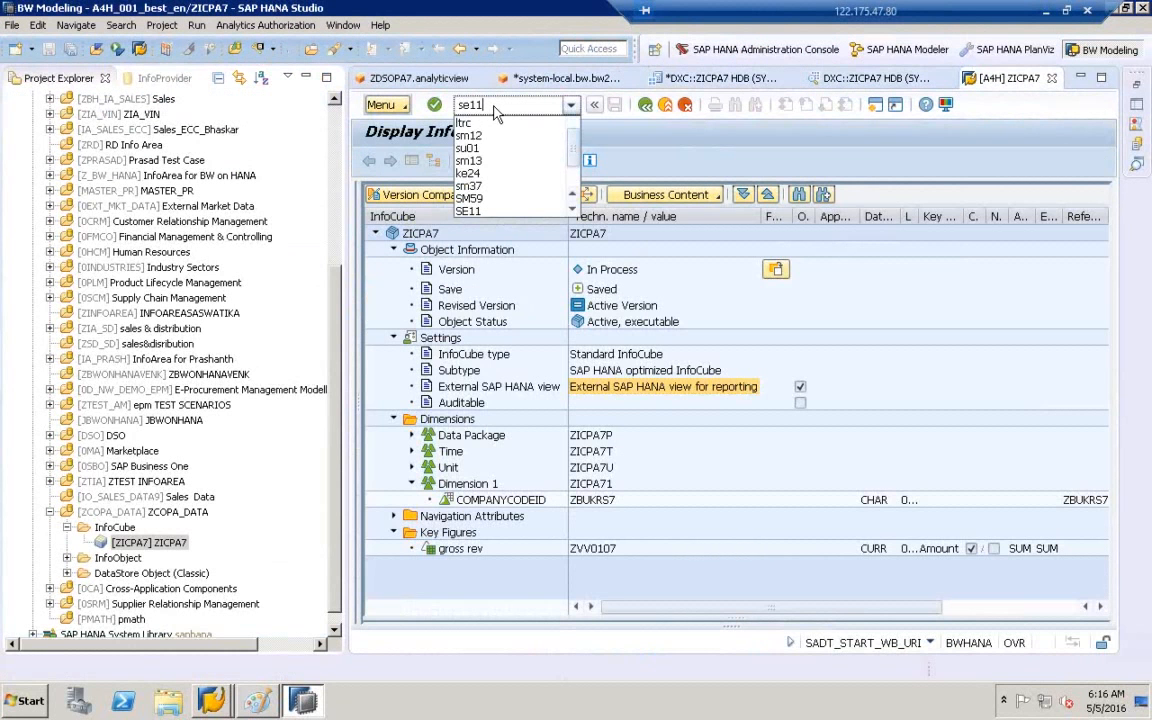
key(Return)
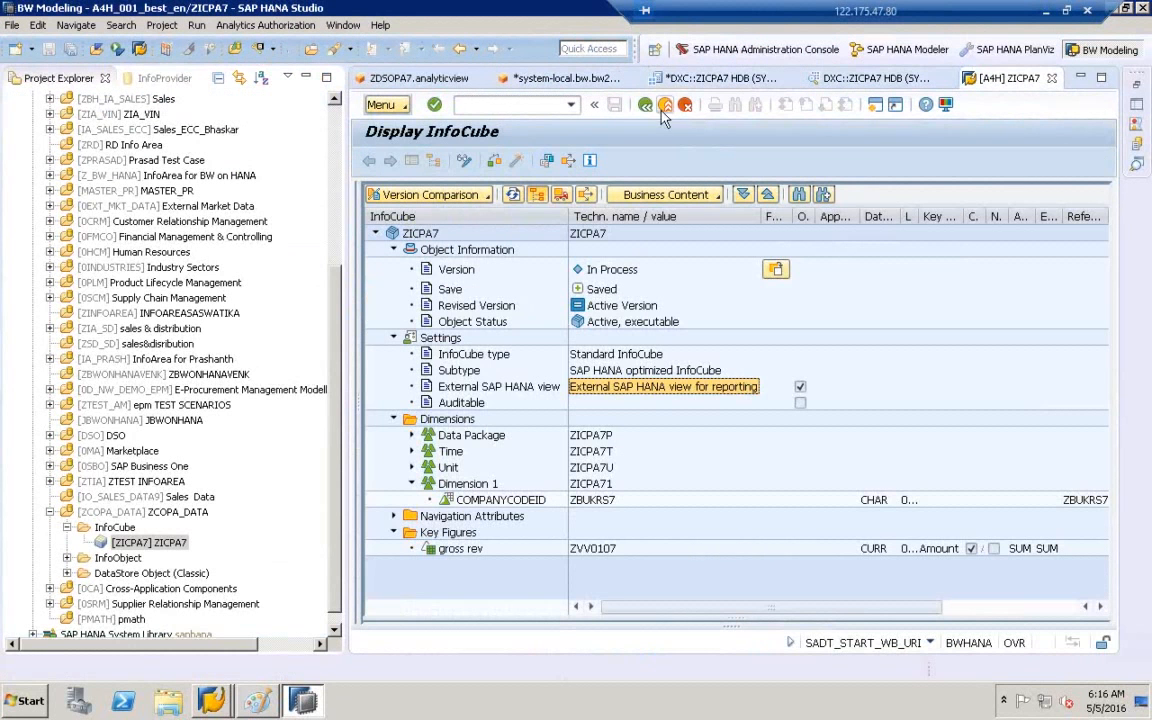
- Enter se11 again for the ABAP Dictionary initial screen, then exit it to the SAP start screen
text(se11)
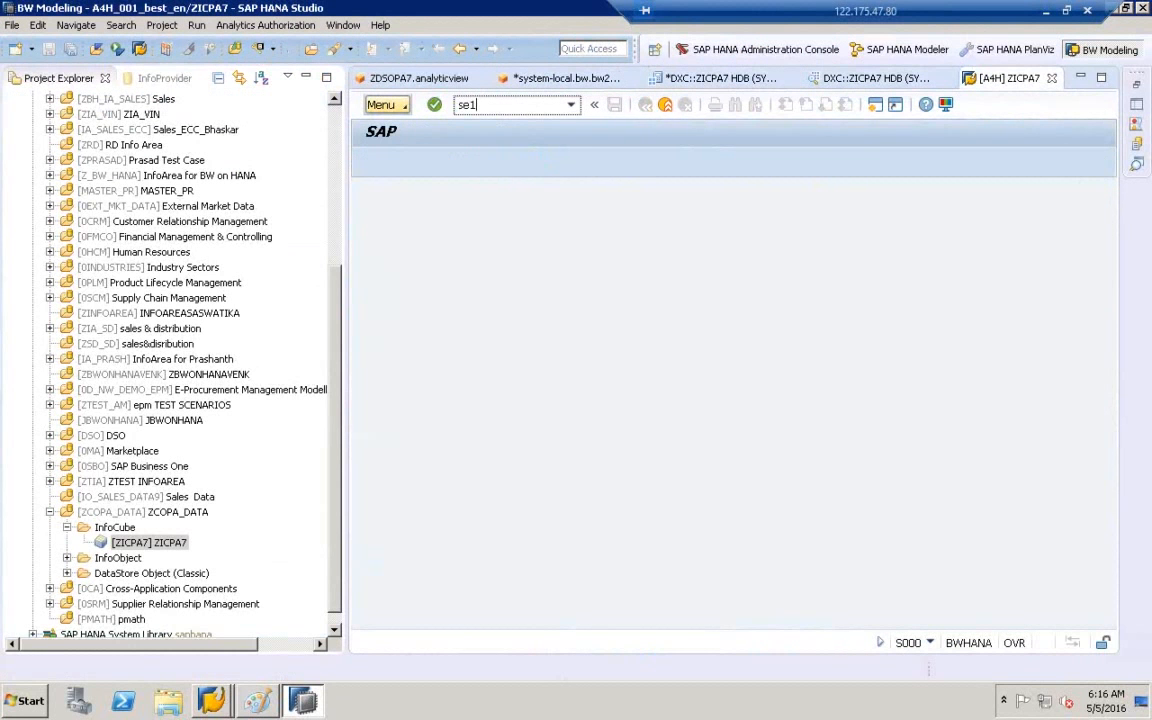
key(Return)
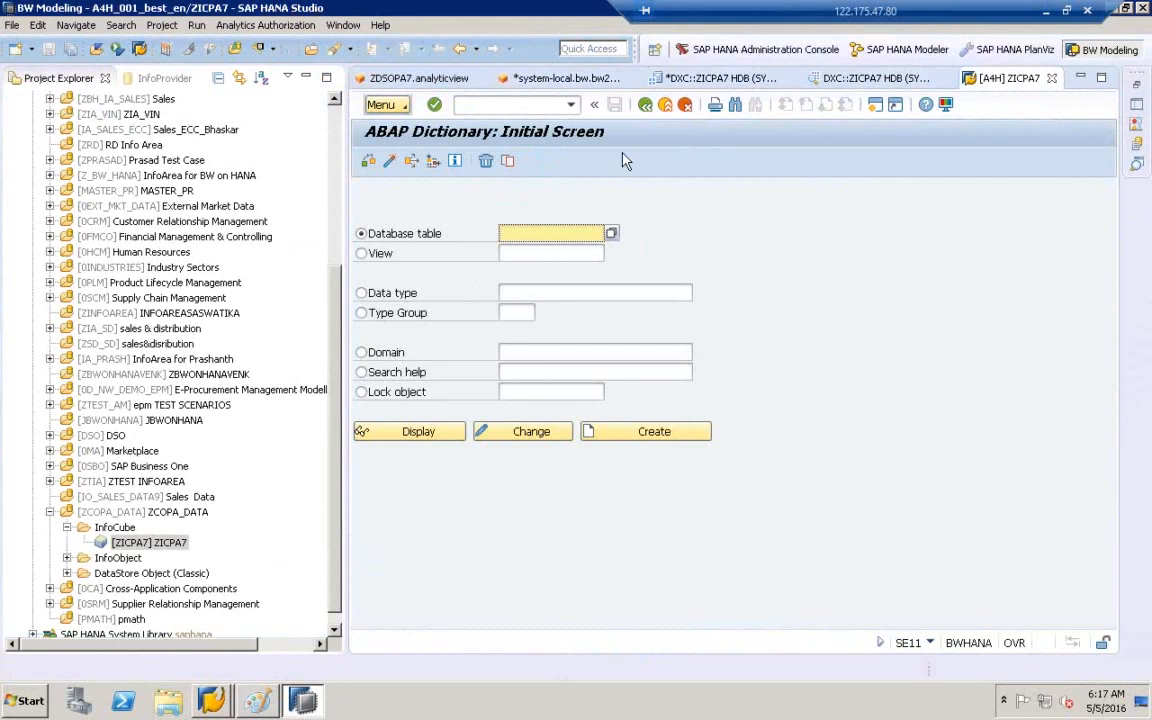
click(665, 105)
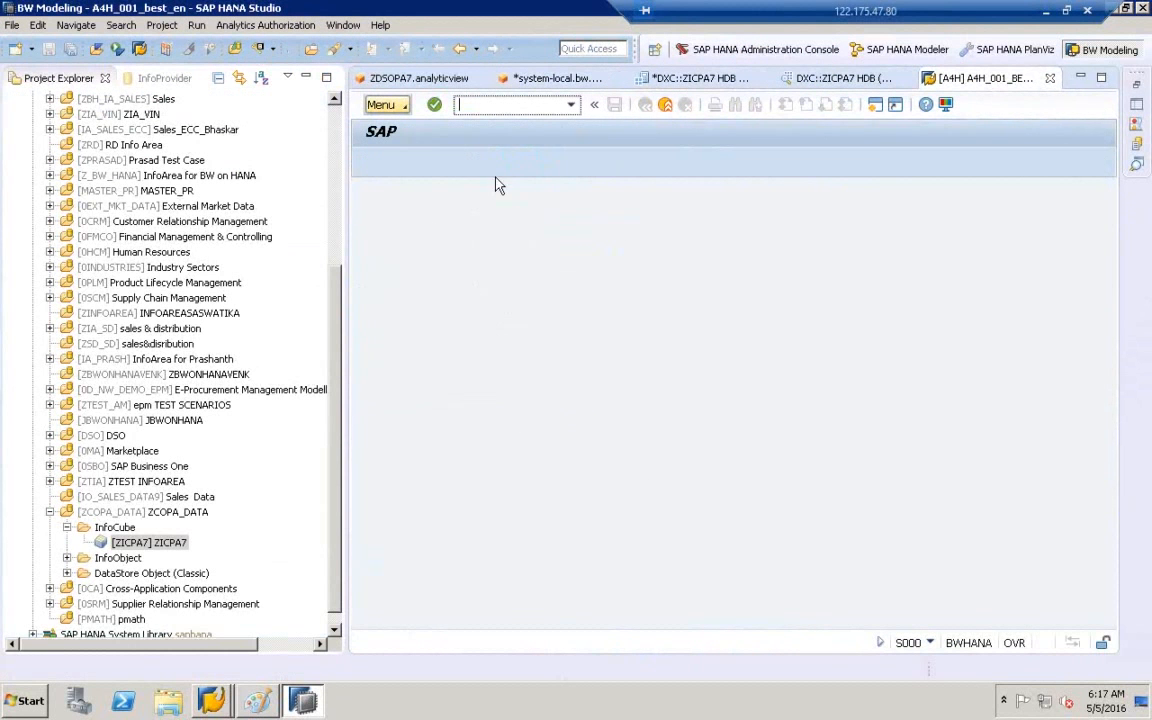